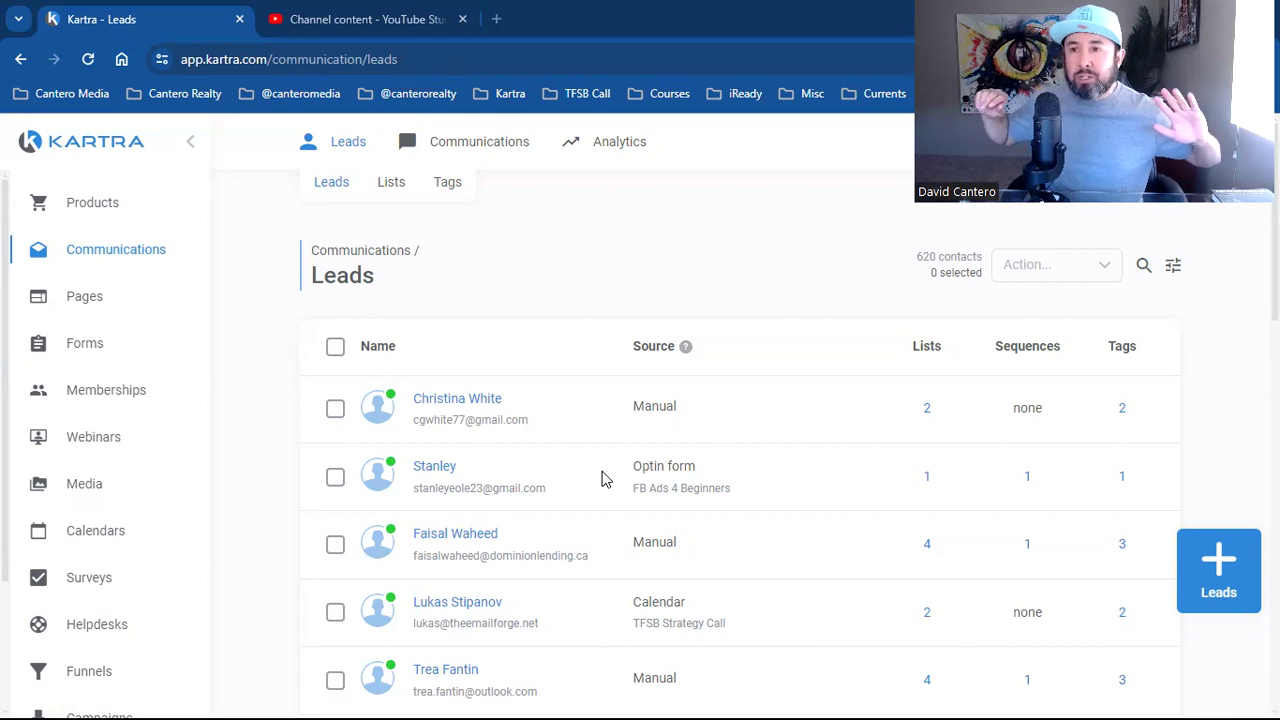
# Click repeatedly at the same spot on the Kartra Leads page
pyautogui.click(602, 476)
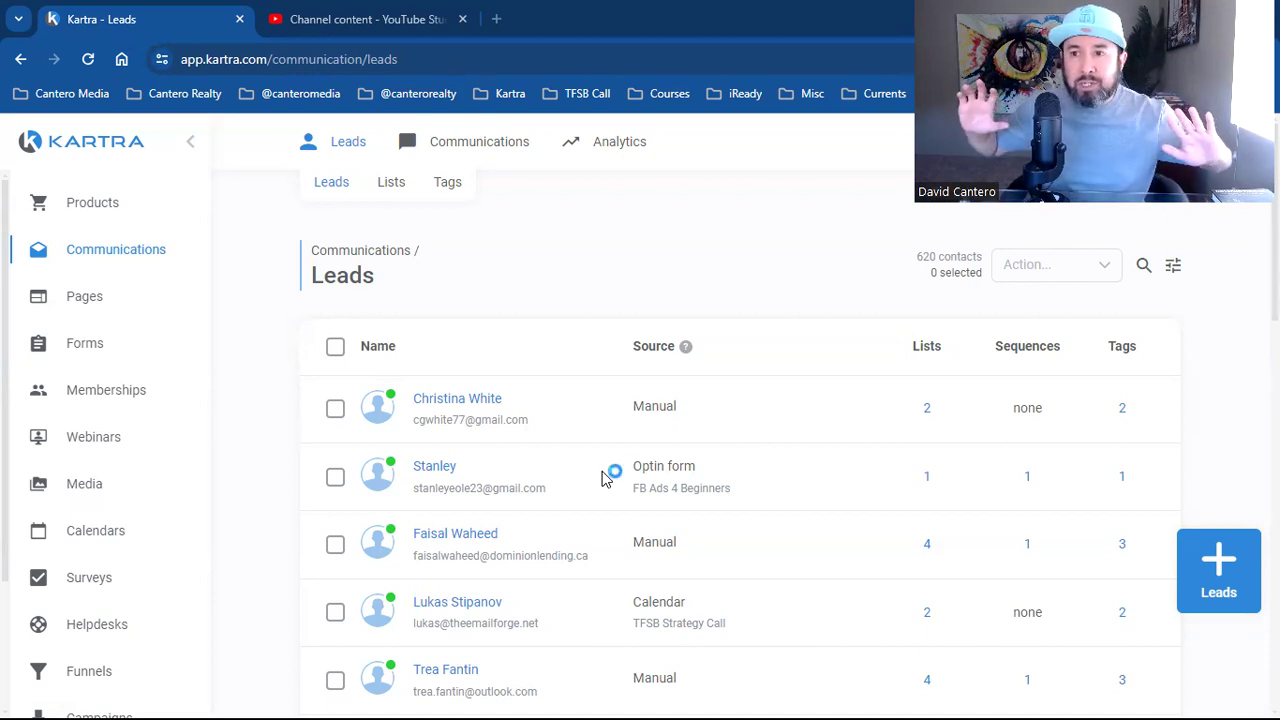
pyautogui.click(602, 478)
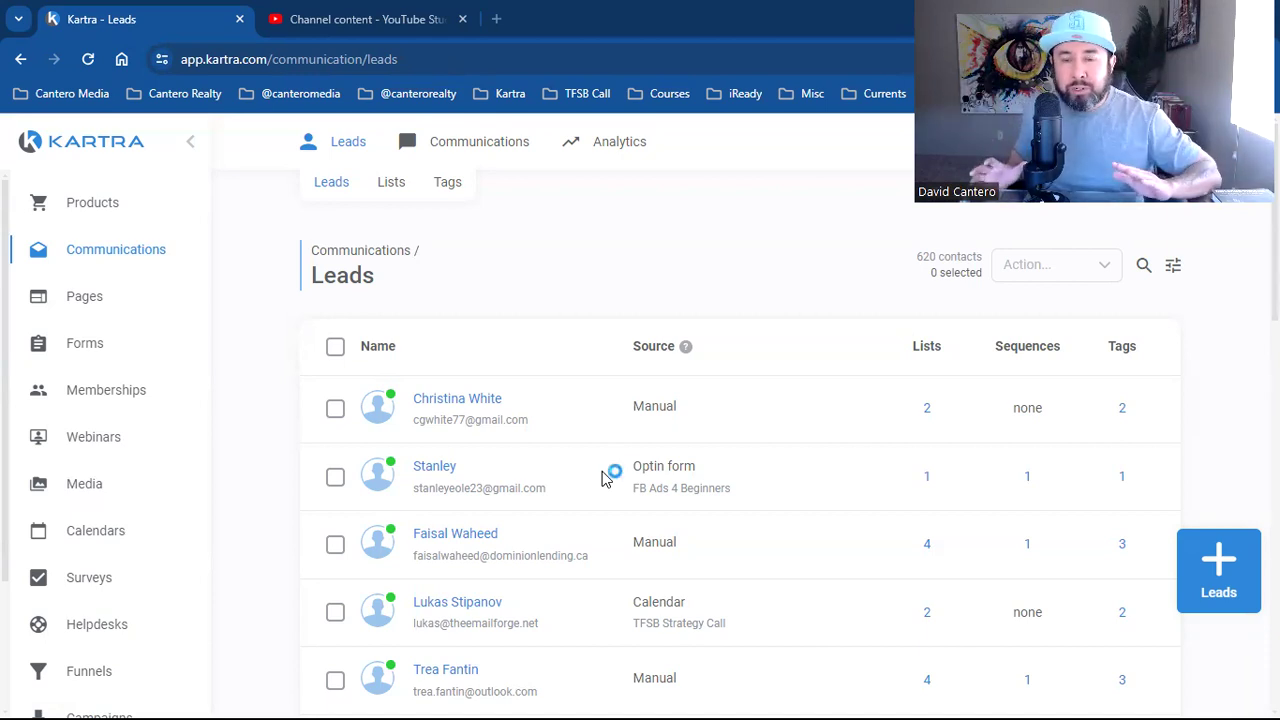
pyautogui.click(602, 478)
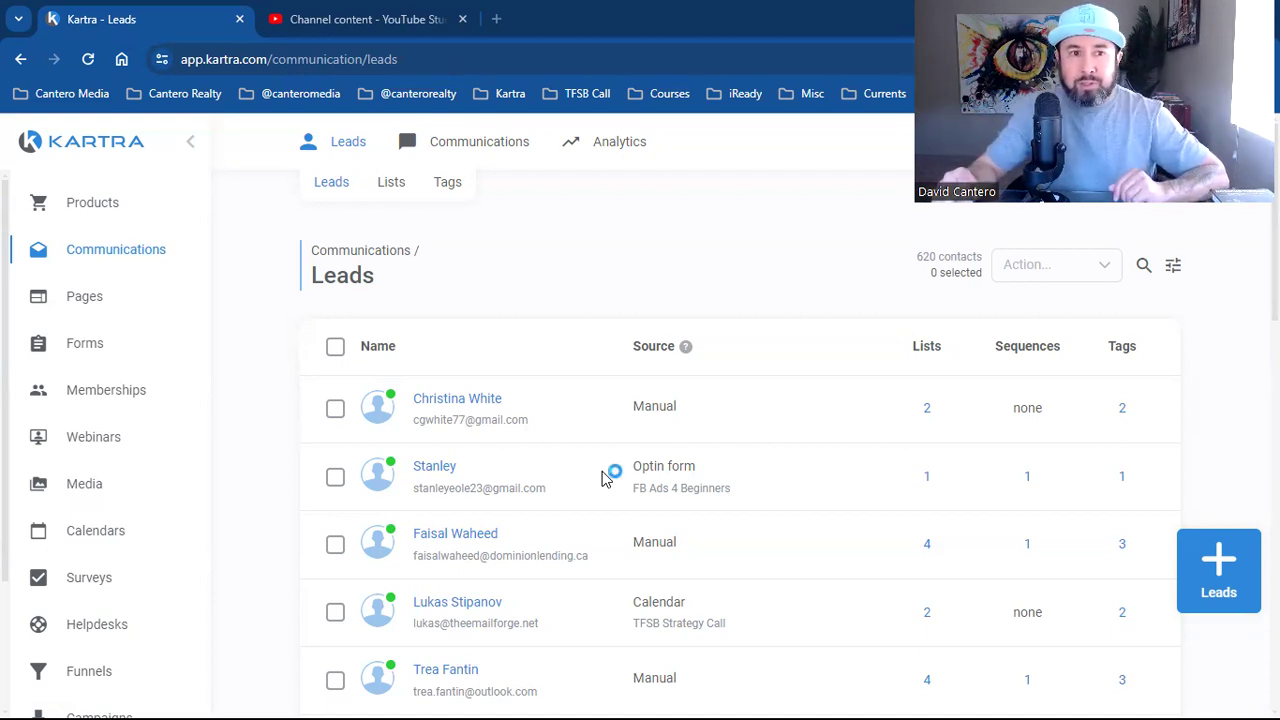
pyautogui.click(602, 478)
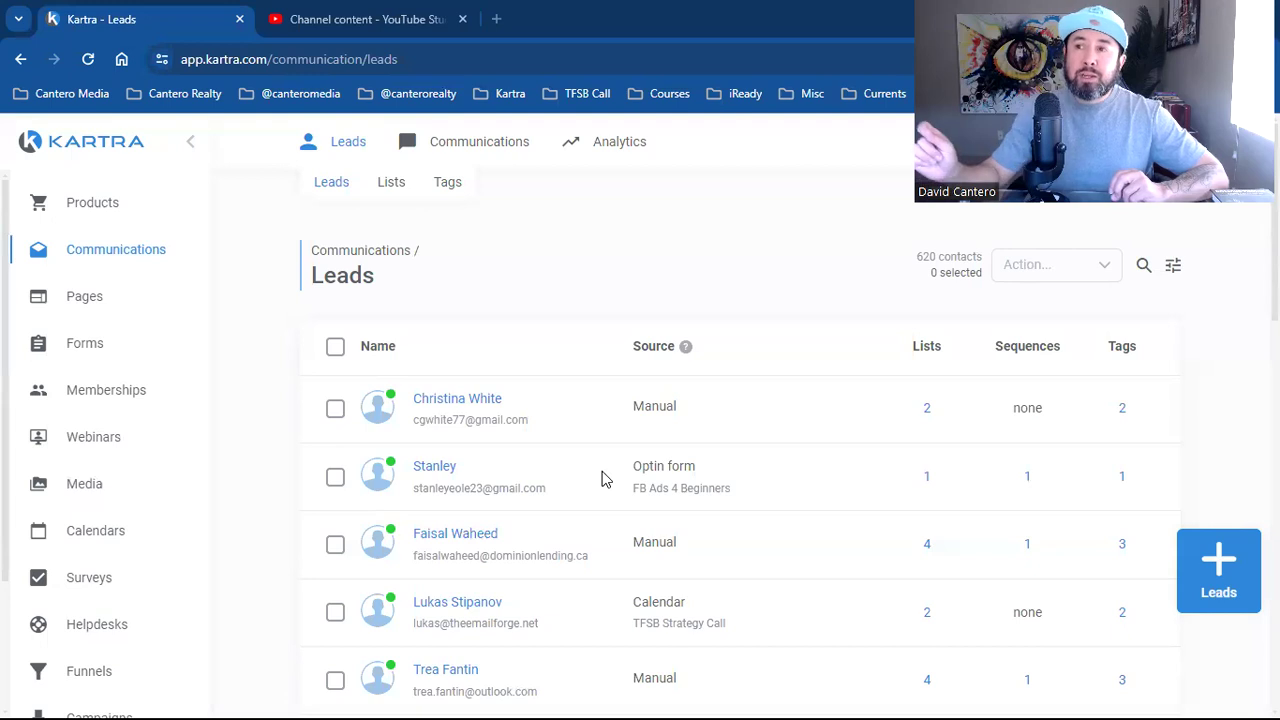
pyautogui.click(602, 478)
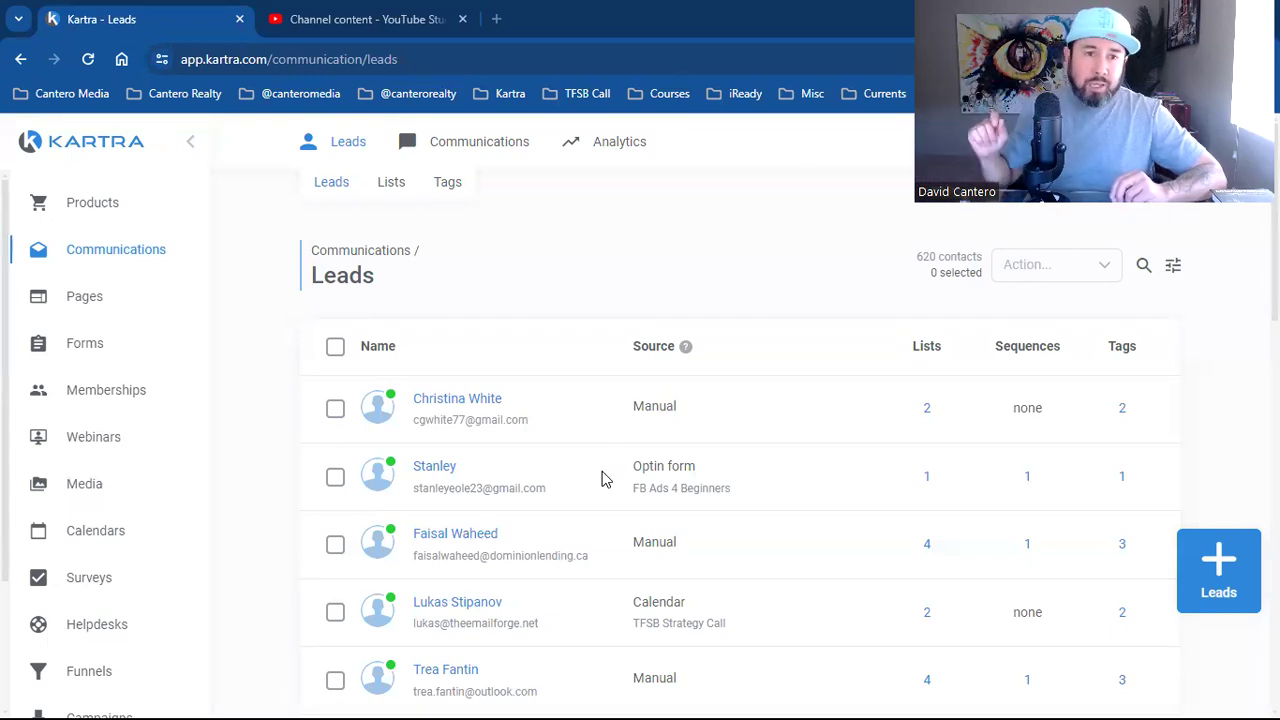
pyautogui.click(602, 478)
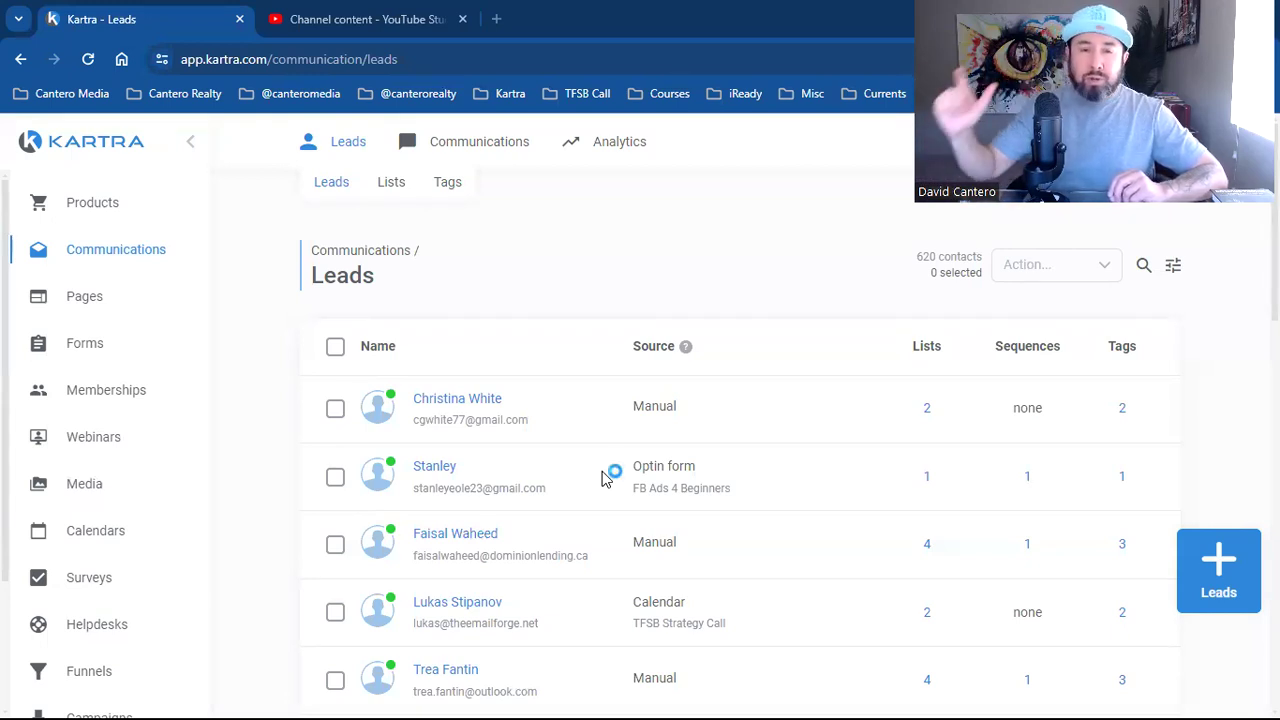
pyautogui.click(602, 478)
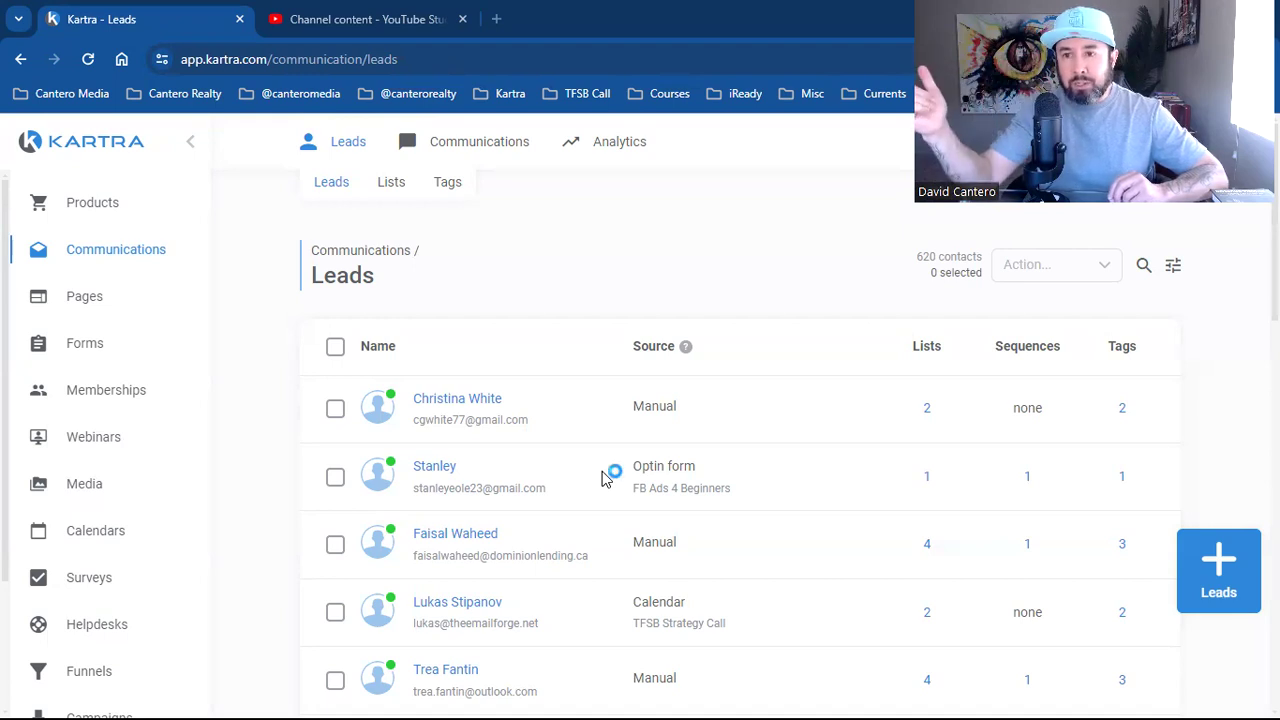
pyautogui.click(602, 478)
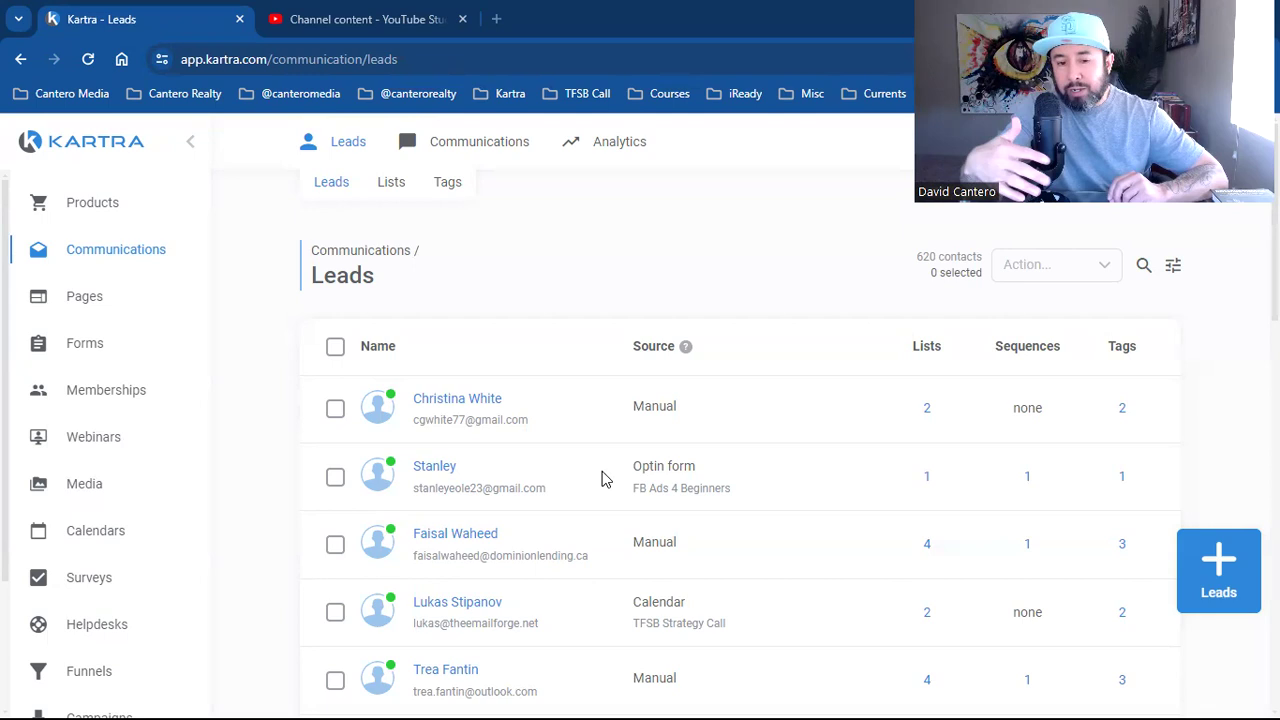
pyautogui.click(602, 478)
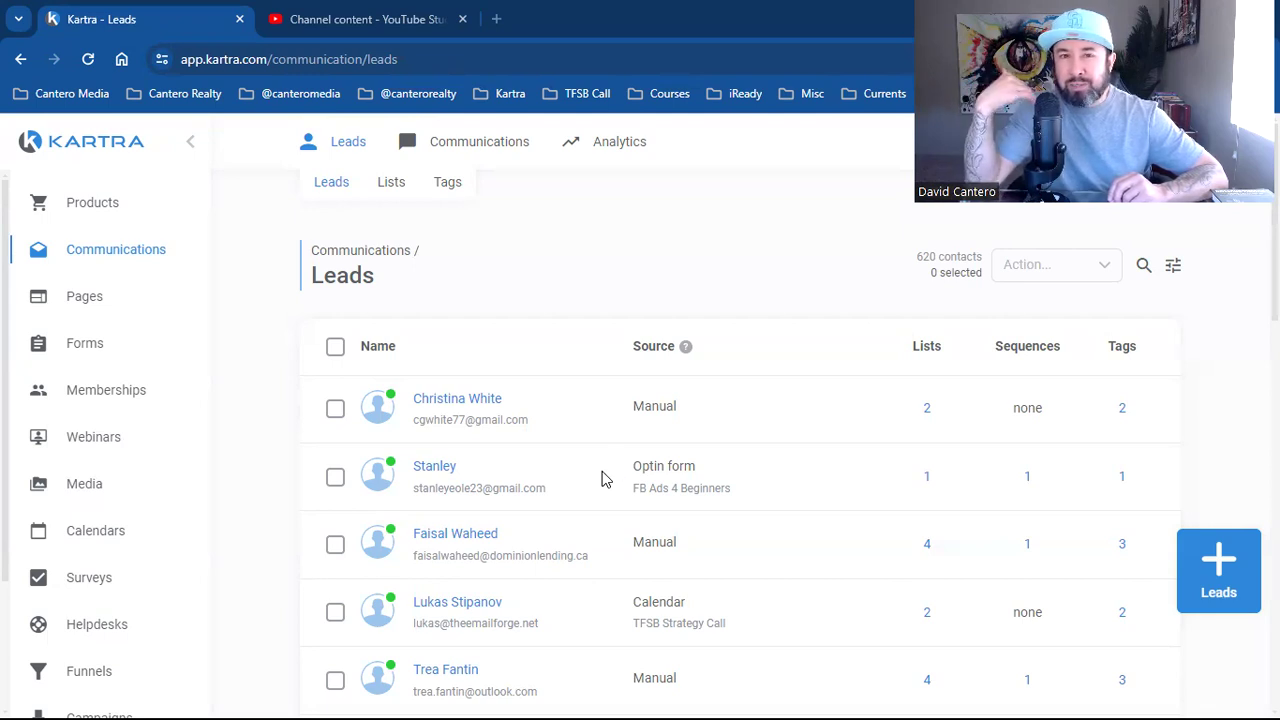
pyautogui.click(602, 478)
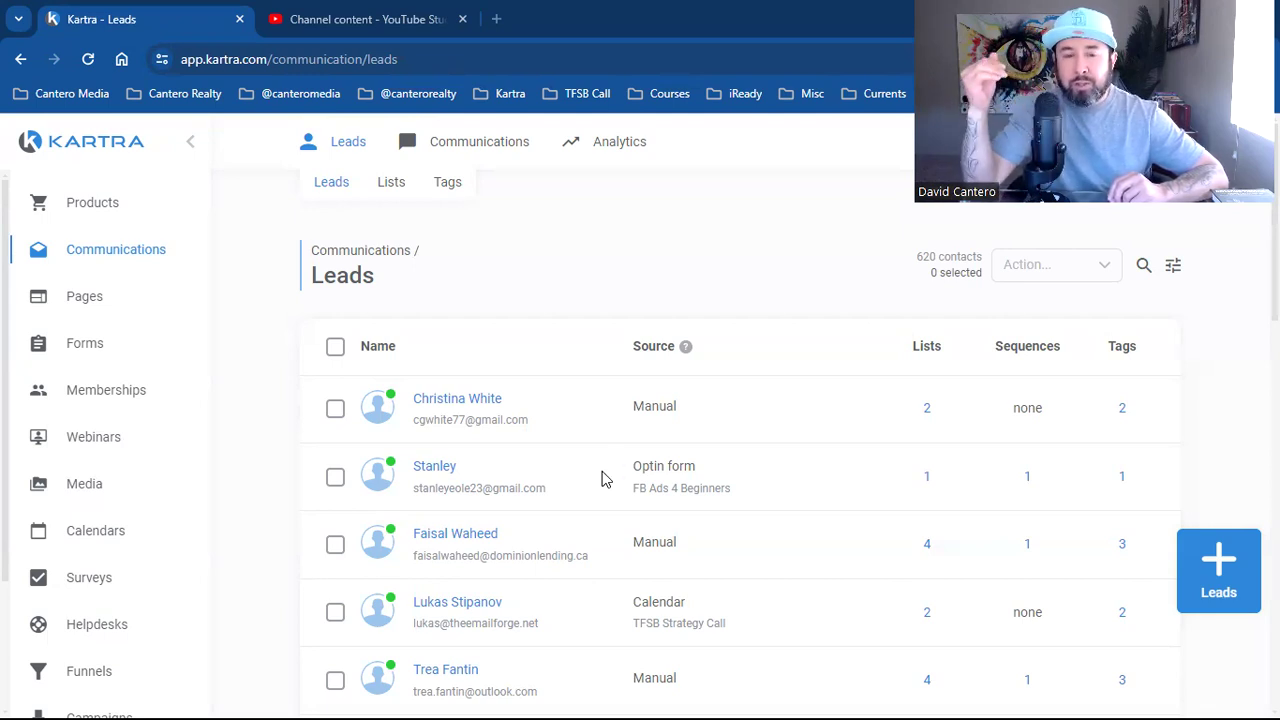
pyautogui.click(602, 478)
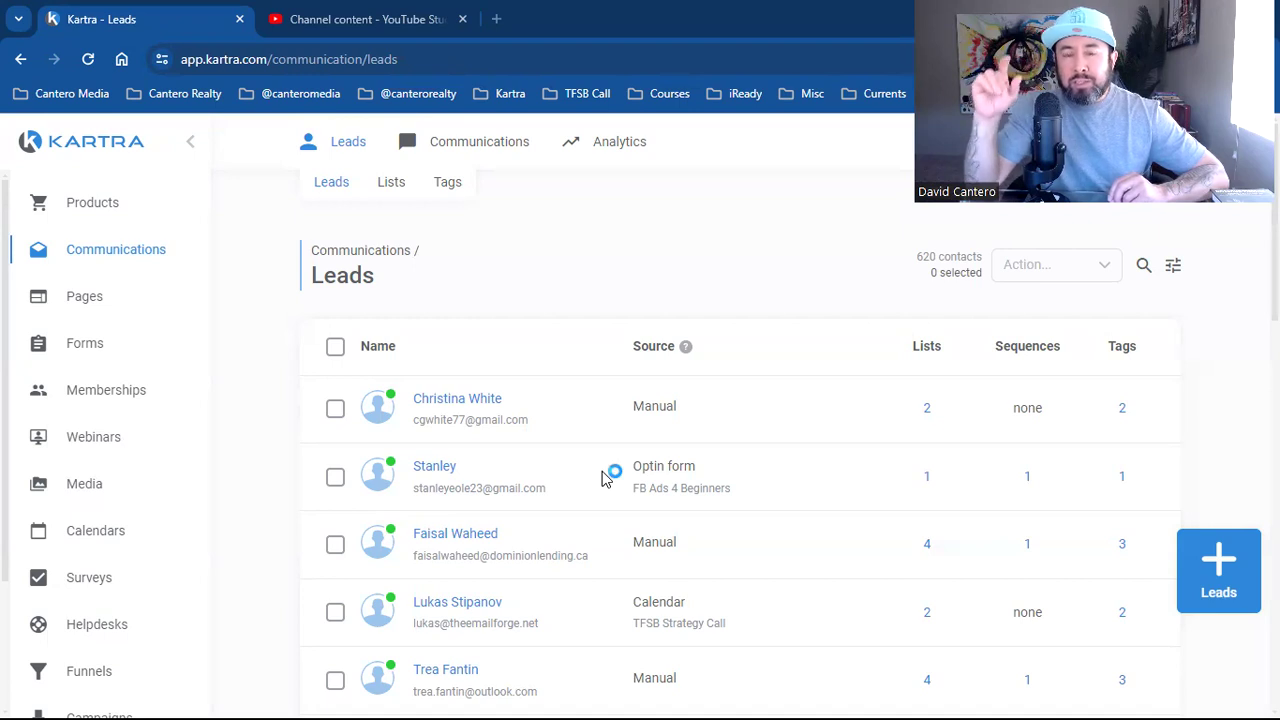
pyautogui.click(602, 478)
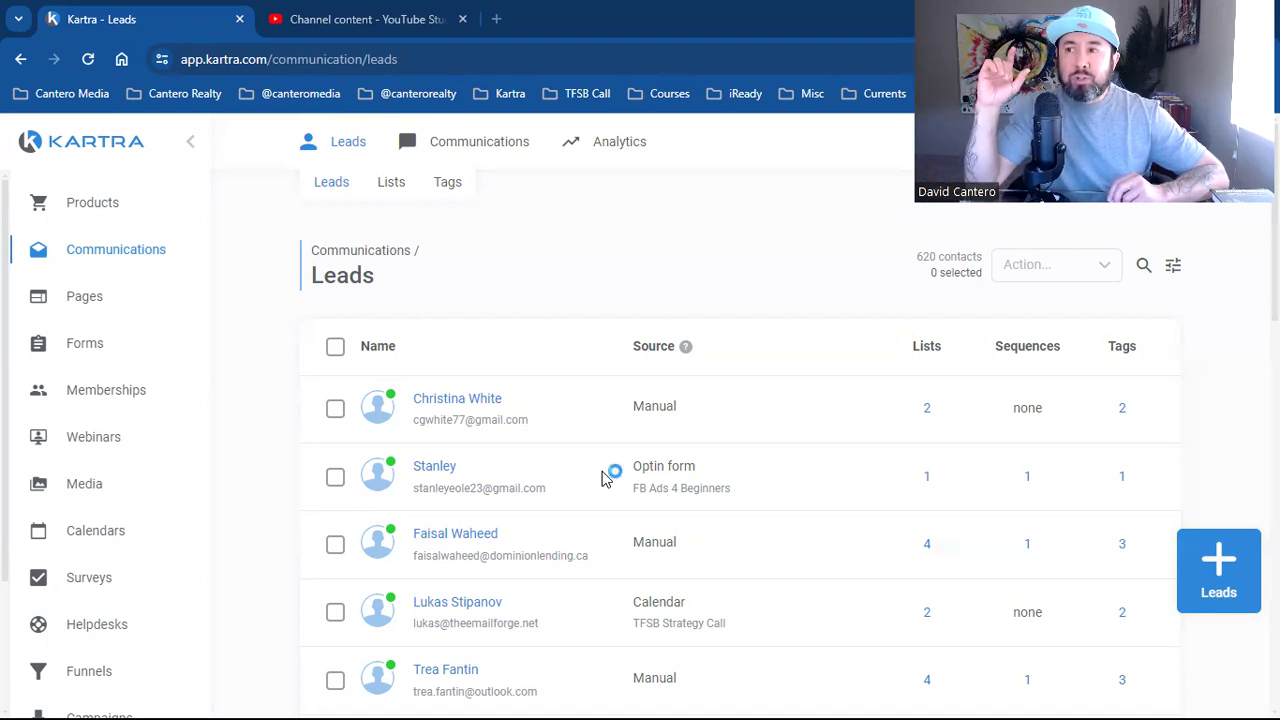
pyautogui.click(602, 478)
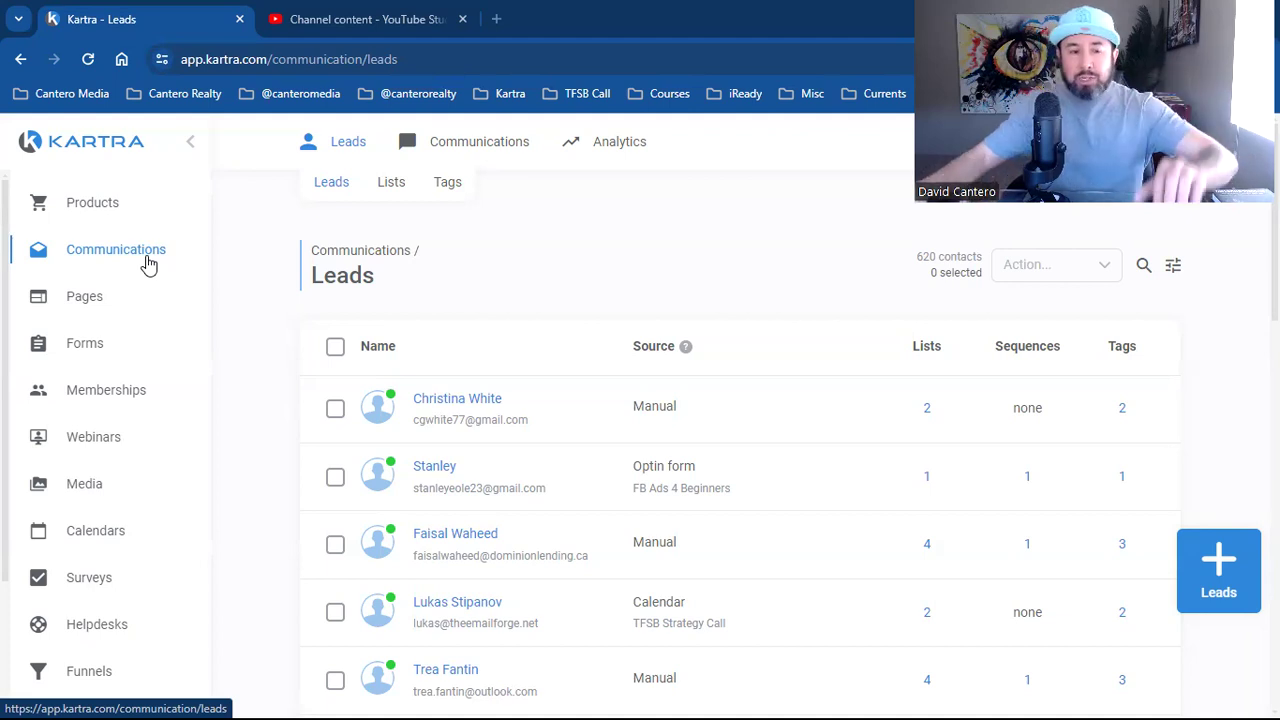
# Open the Pages section in a new browser tab, view it, then return to Leads
pyautogui.rightClick(74, 310)
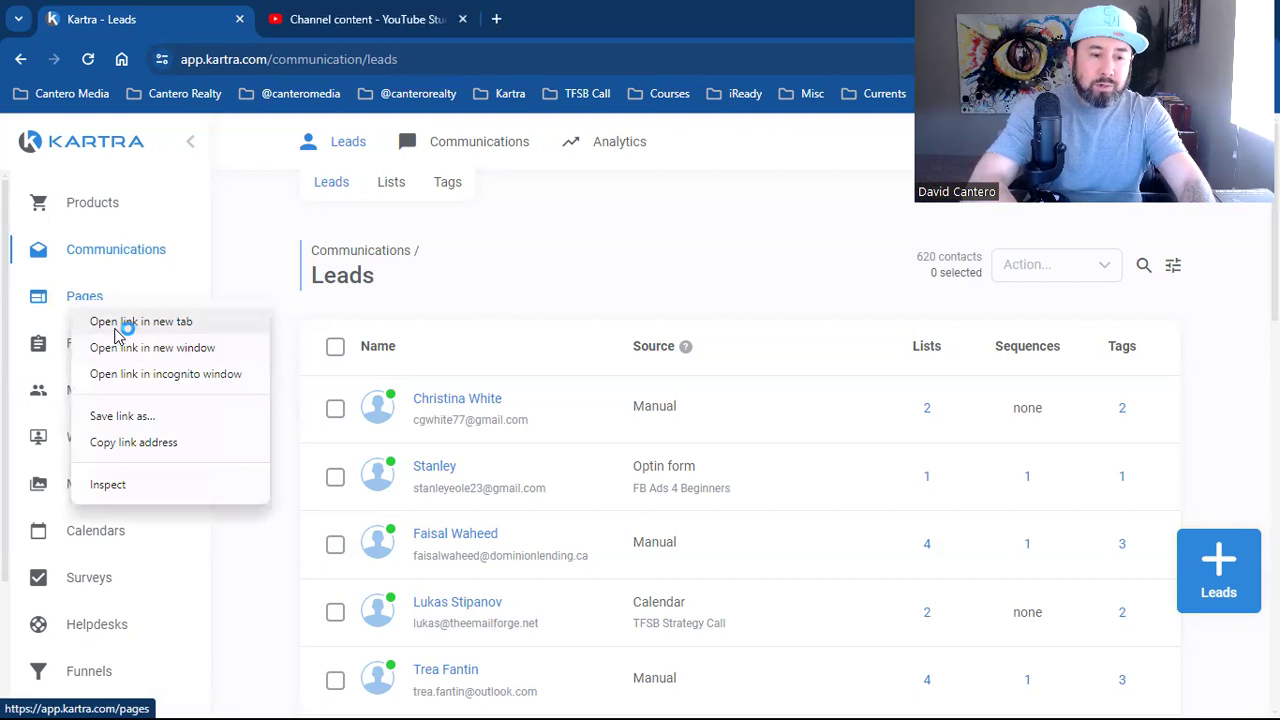
pyautogui.click(122, 322)
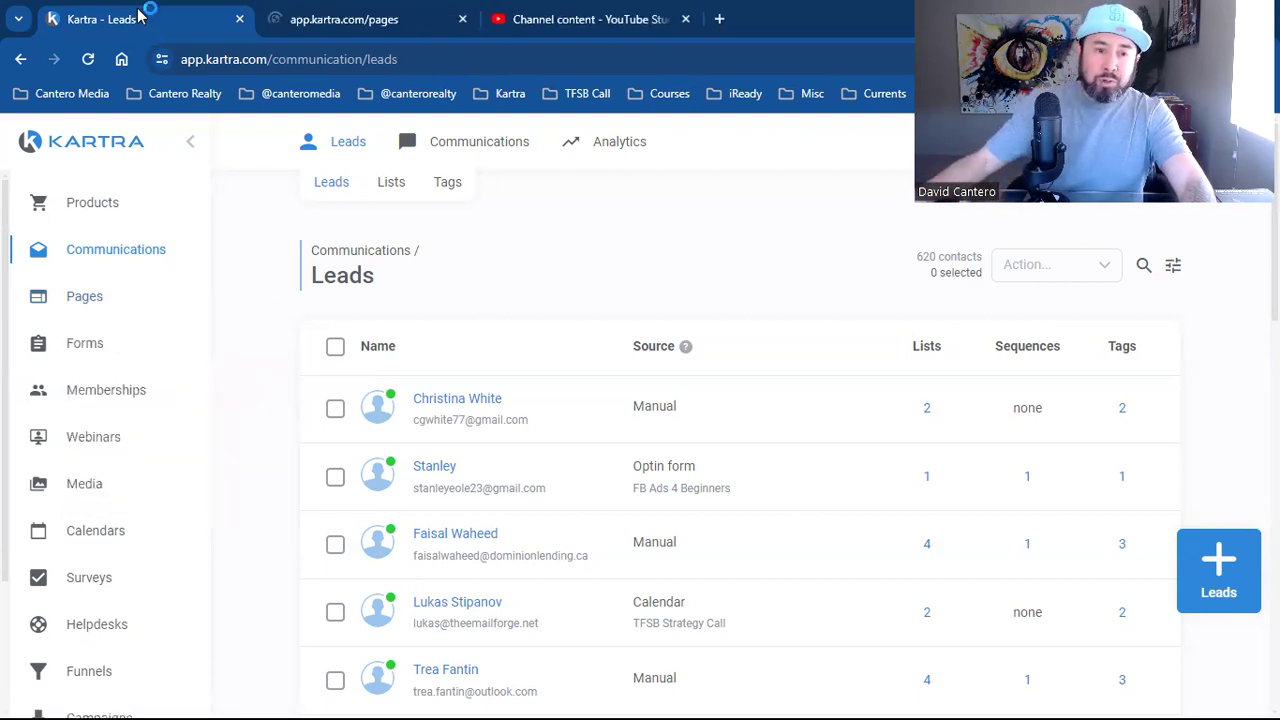
pyautogui.click(330, 20)
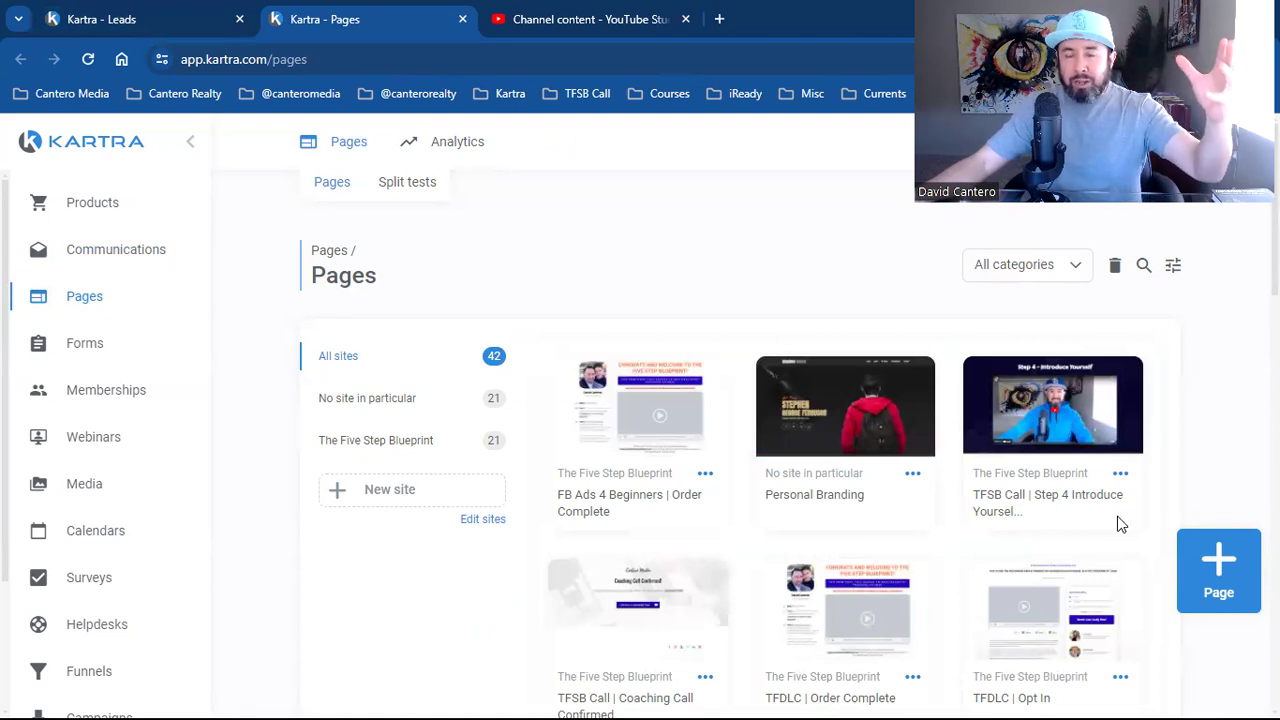
pyautogui.click(1120, 524)
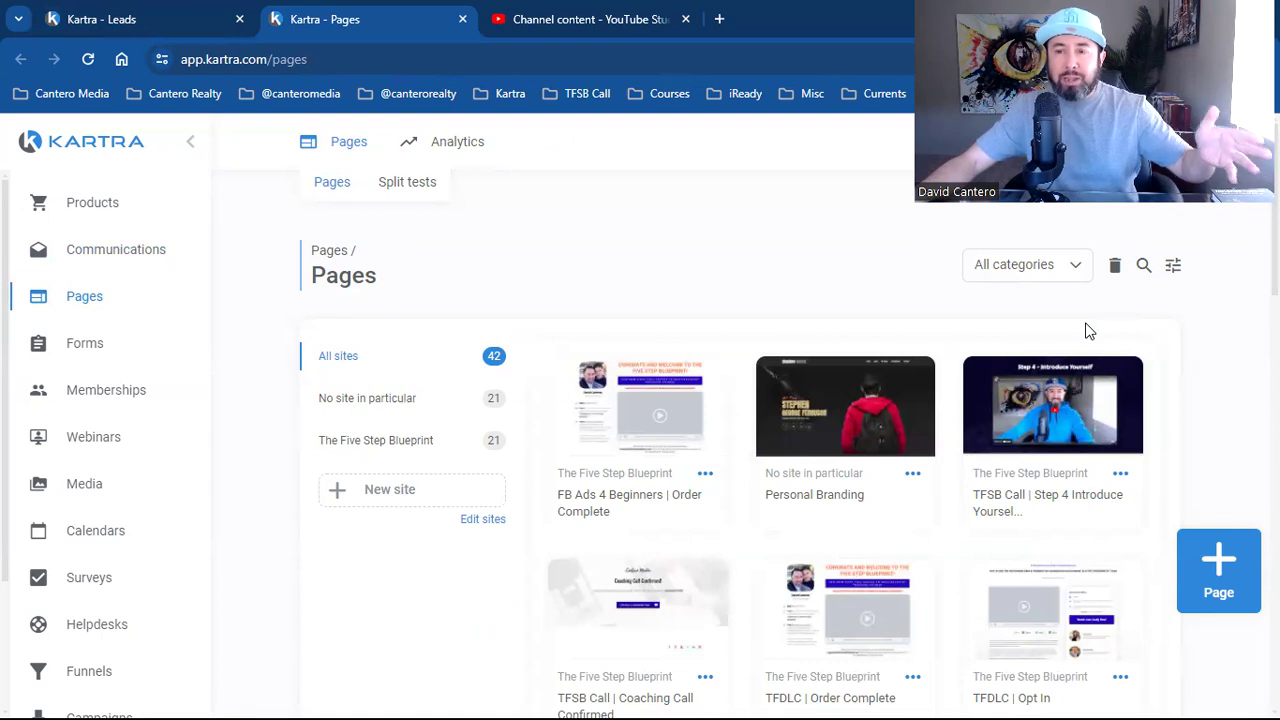
pyautogui.click(183, 14)
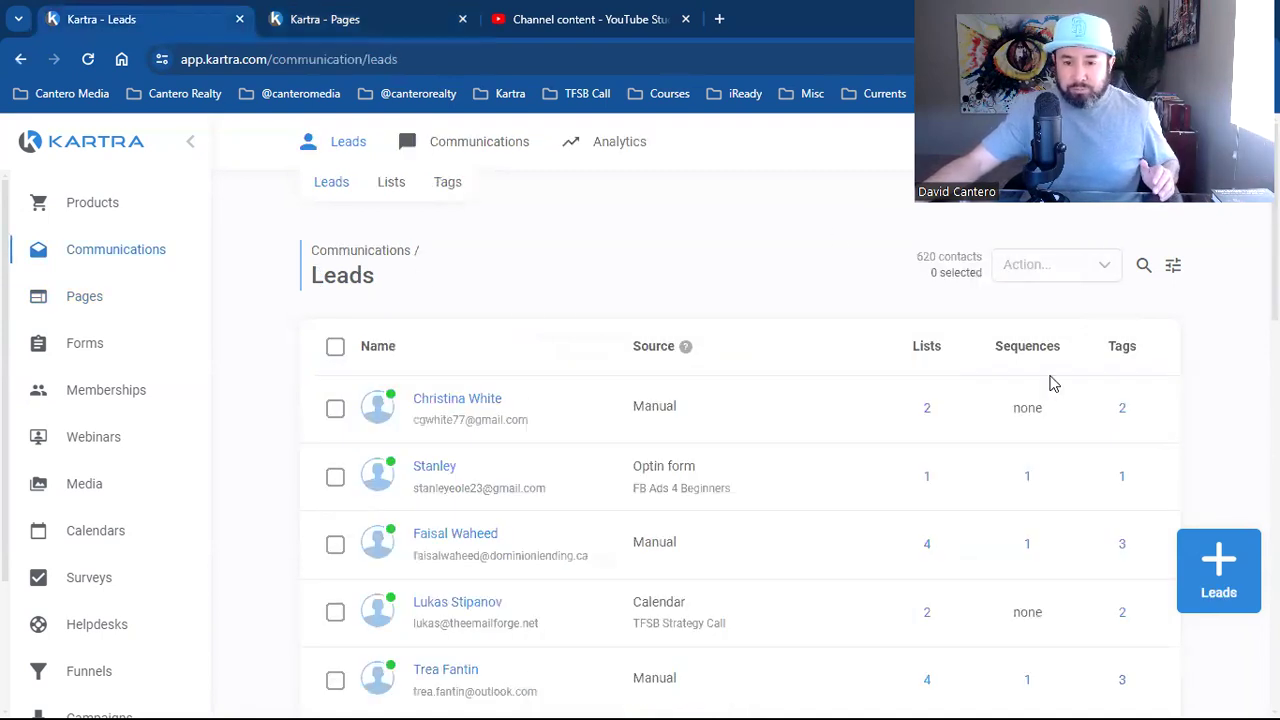
# Highlight the 620 contacts count, then start a blank new browser tab
pyautogui.doubleClick(926, 257)
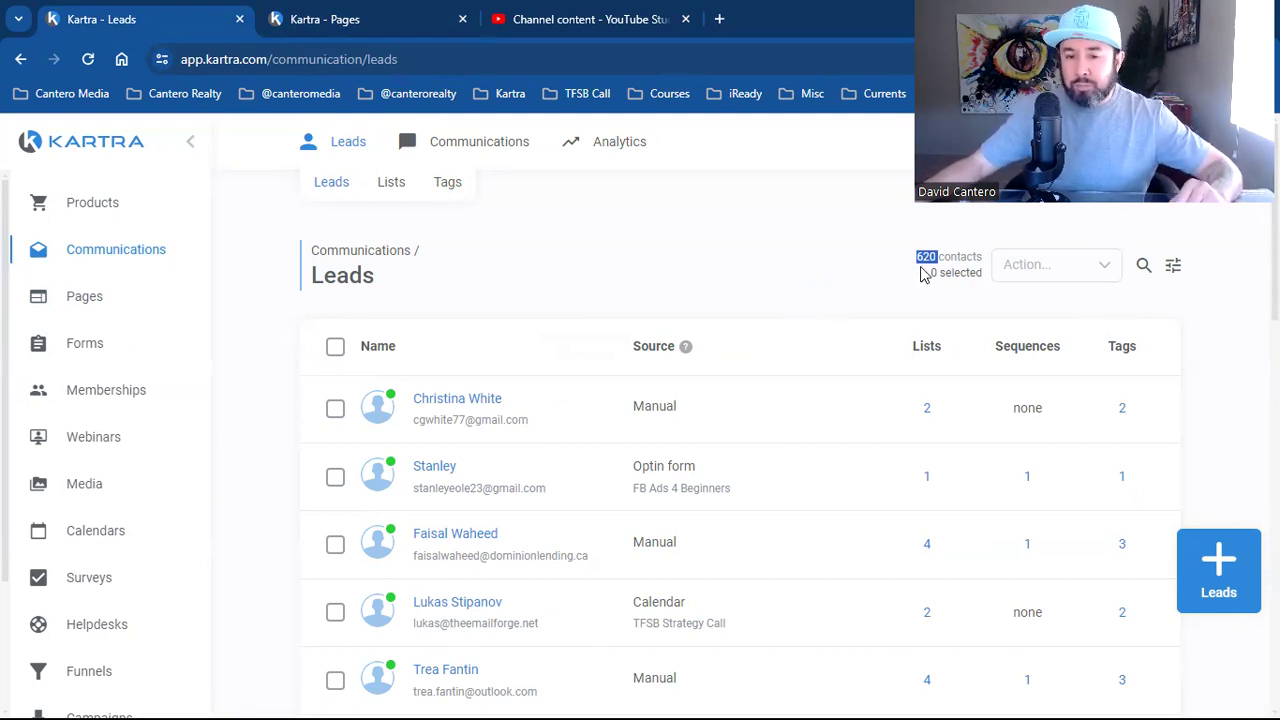
pyautogui.click(683, 292)
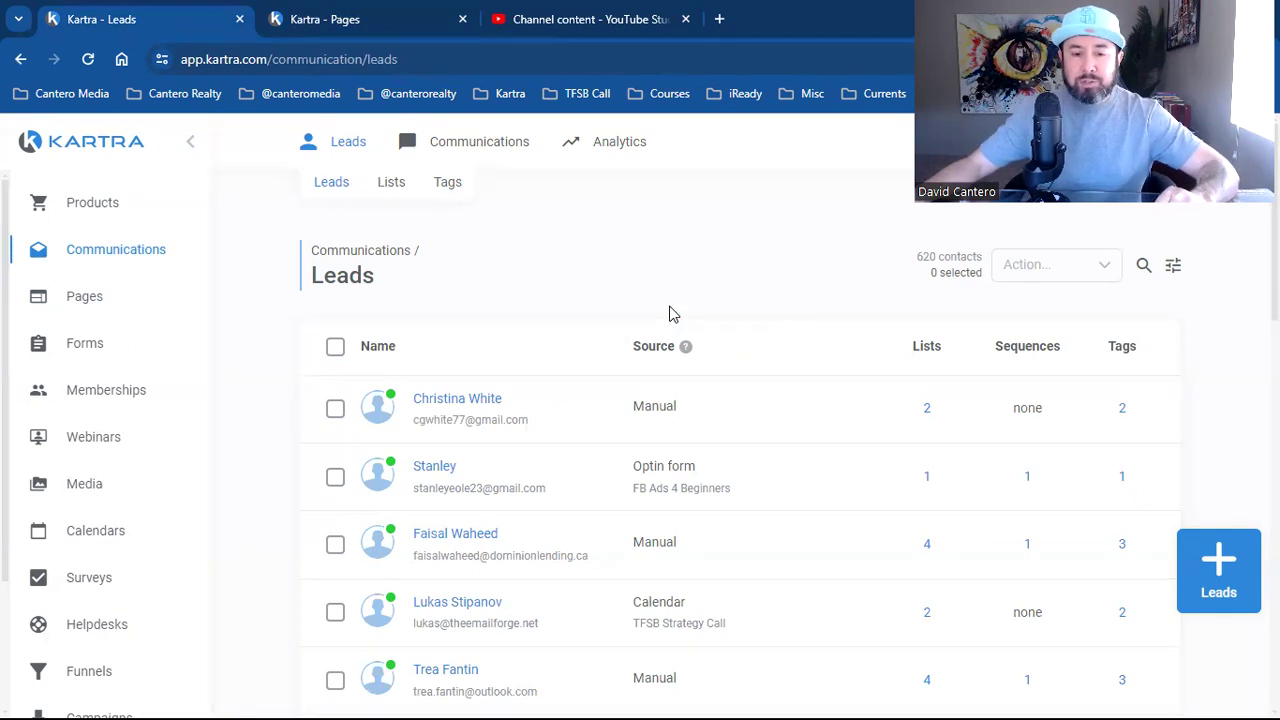
pyautogui.click(112, 258)
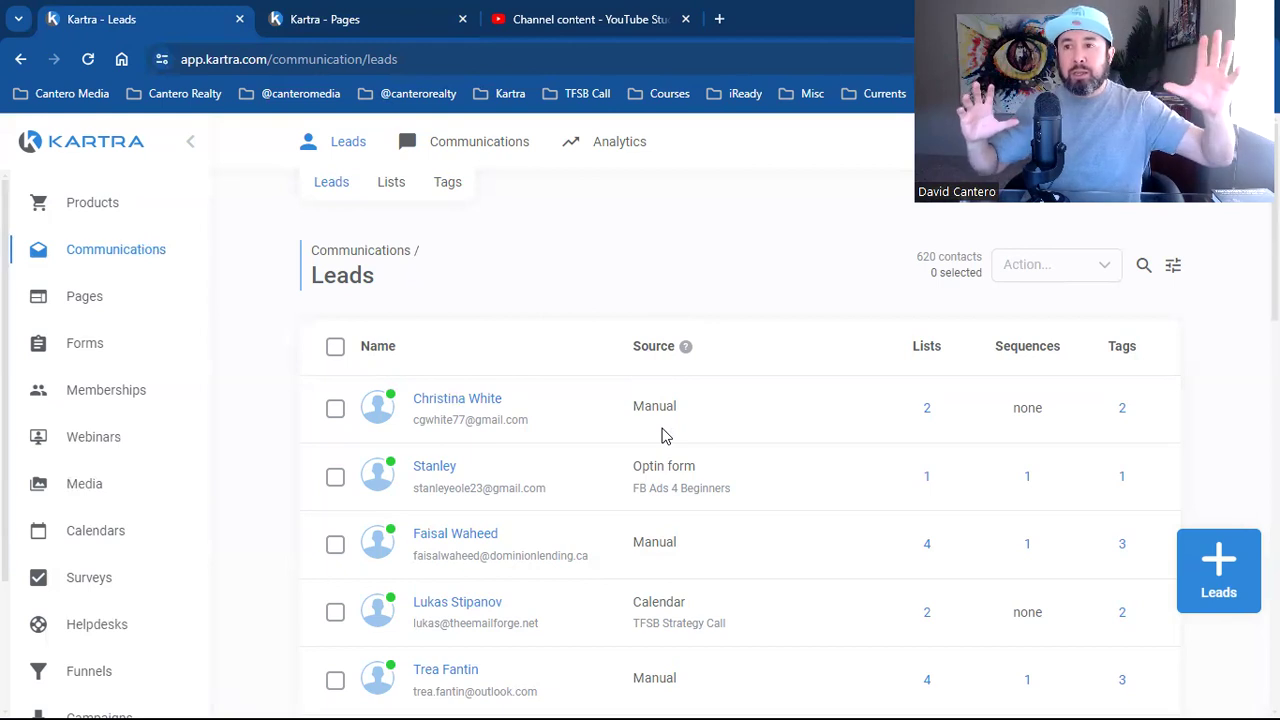
pyautogui.click(666, 436)
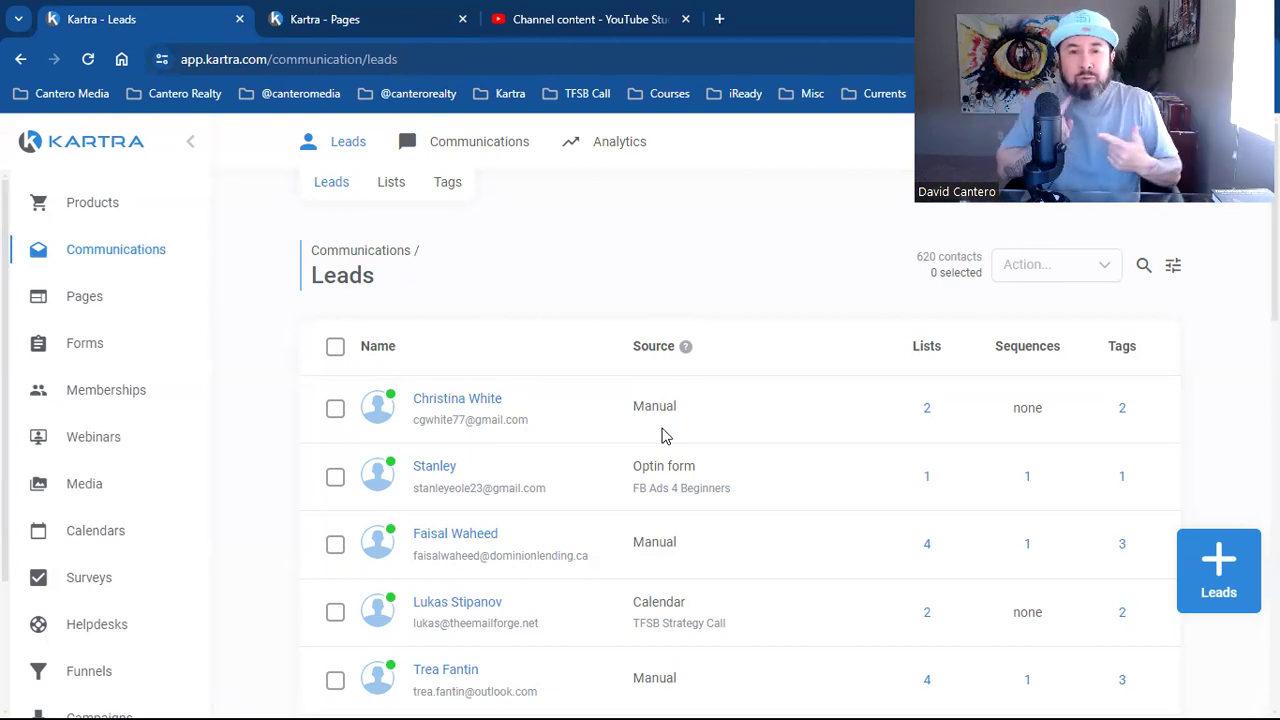
pyautogui.click(666, 436)
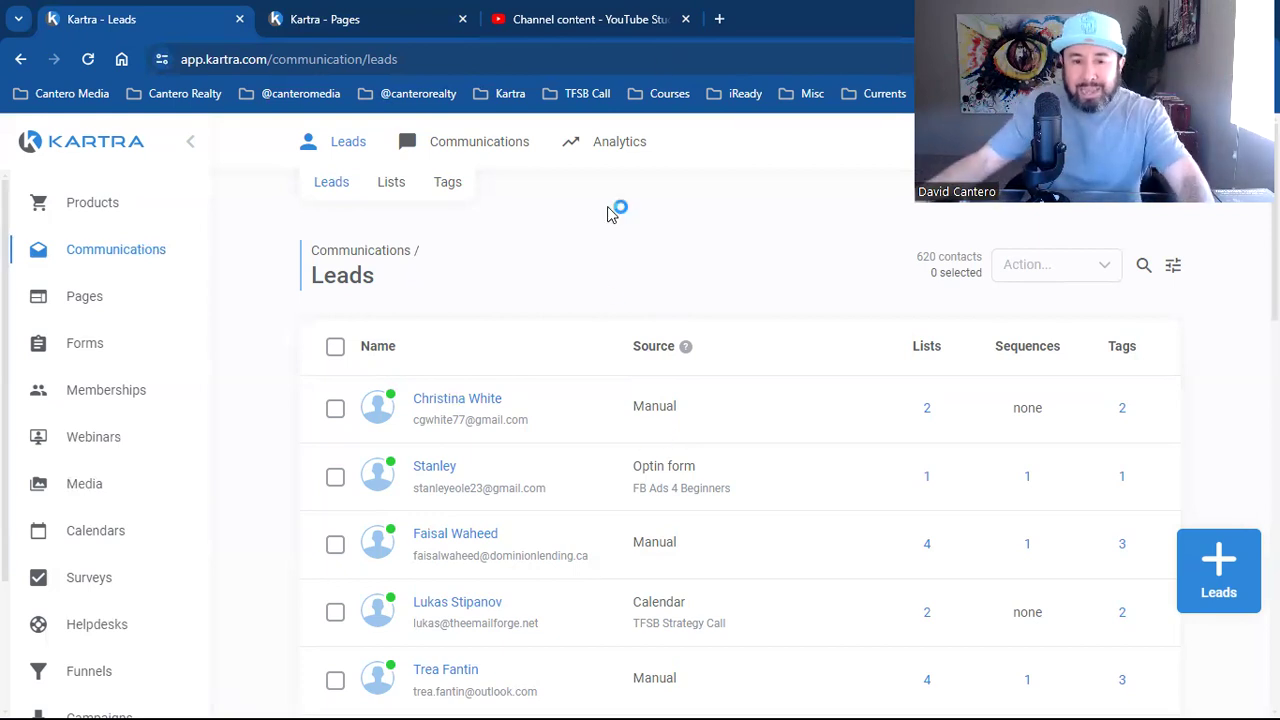
pyautogui.click(719, 19)
pyautogui.click(500, 97)
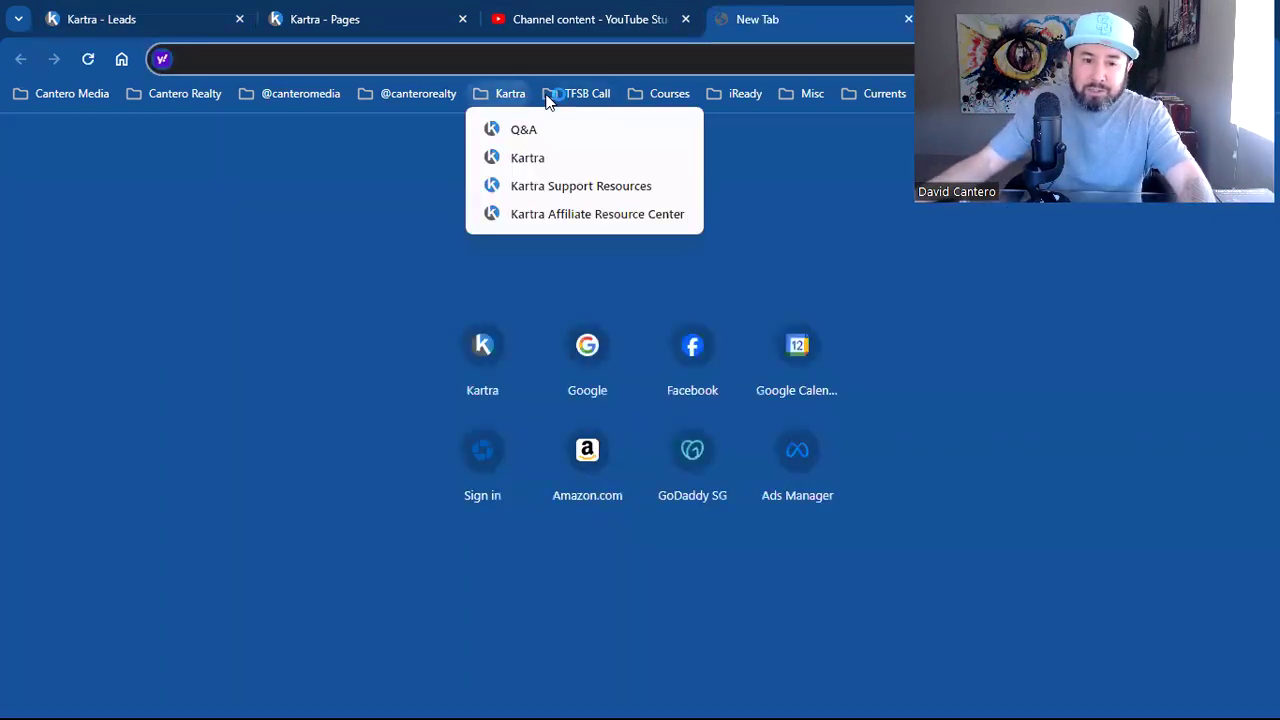
pyautogui.moveTo(587, 93)
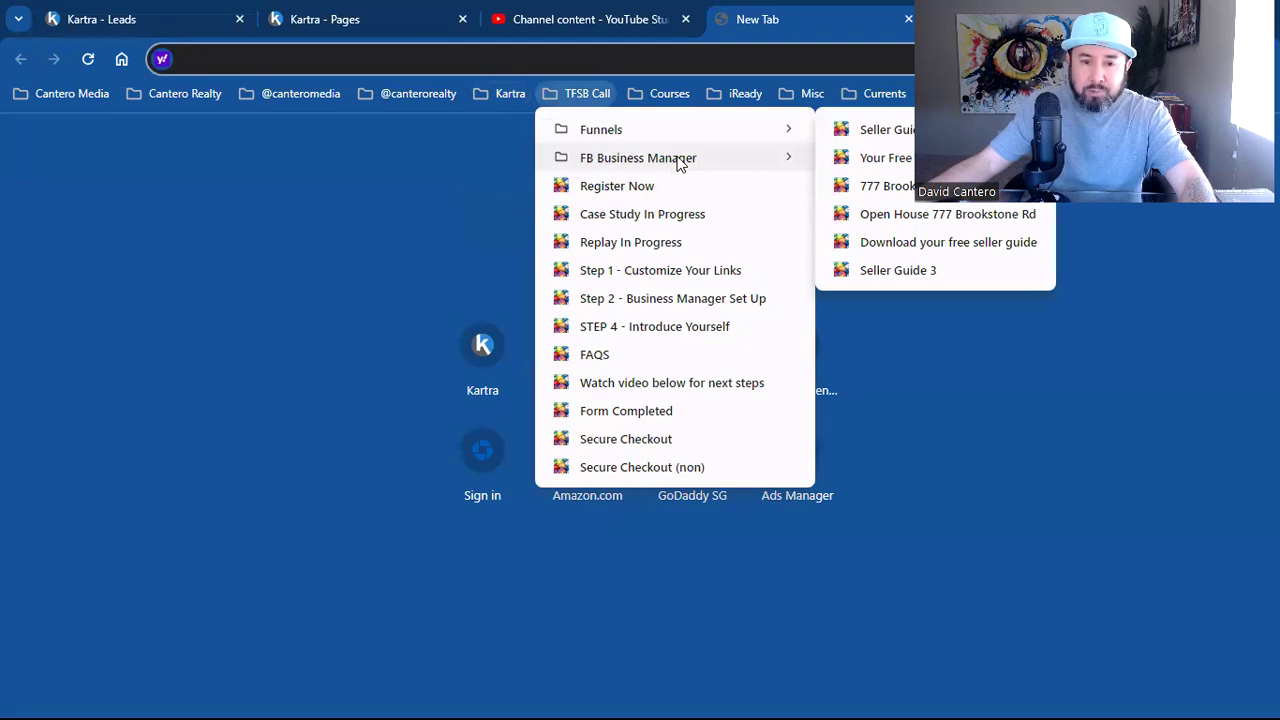
pyautogui.moveTo(709, 131)
pyautogui.click(888, 242)
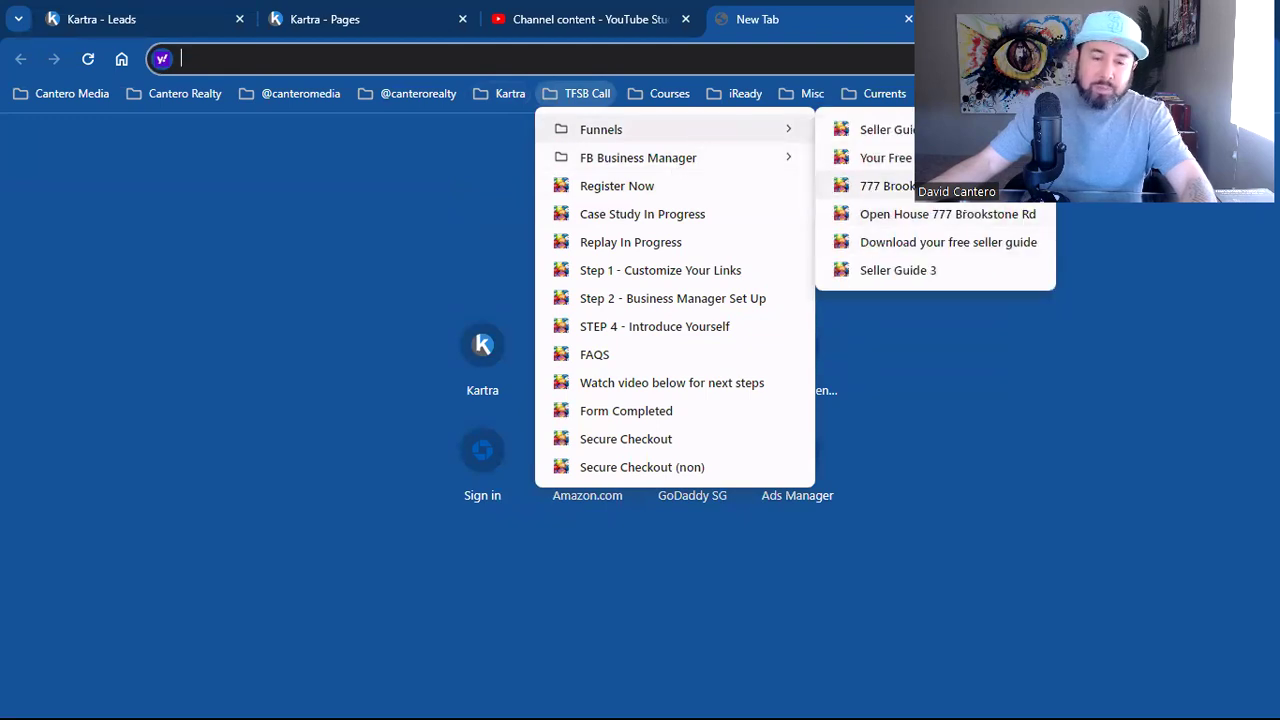
pyautogui.press('Return')
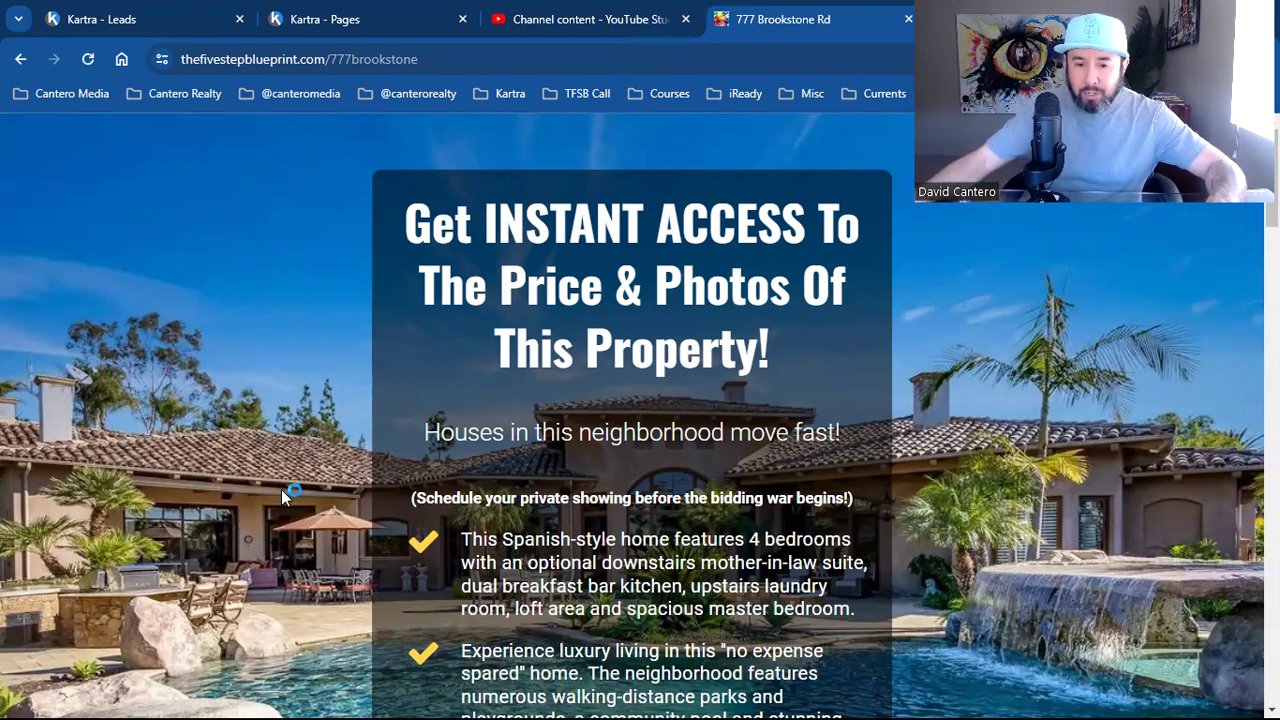
pyautogui.scroll(-5, 503, 410)
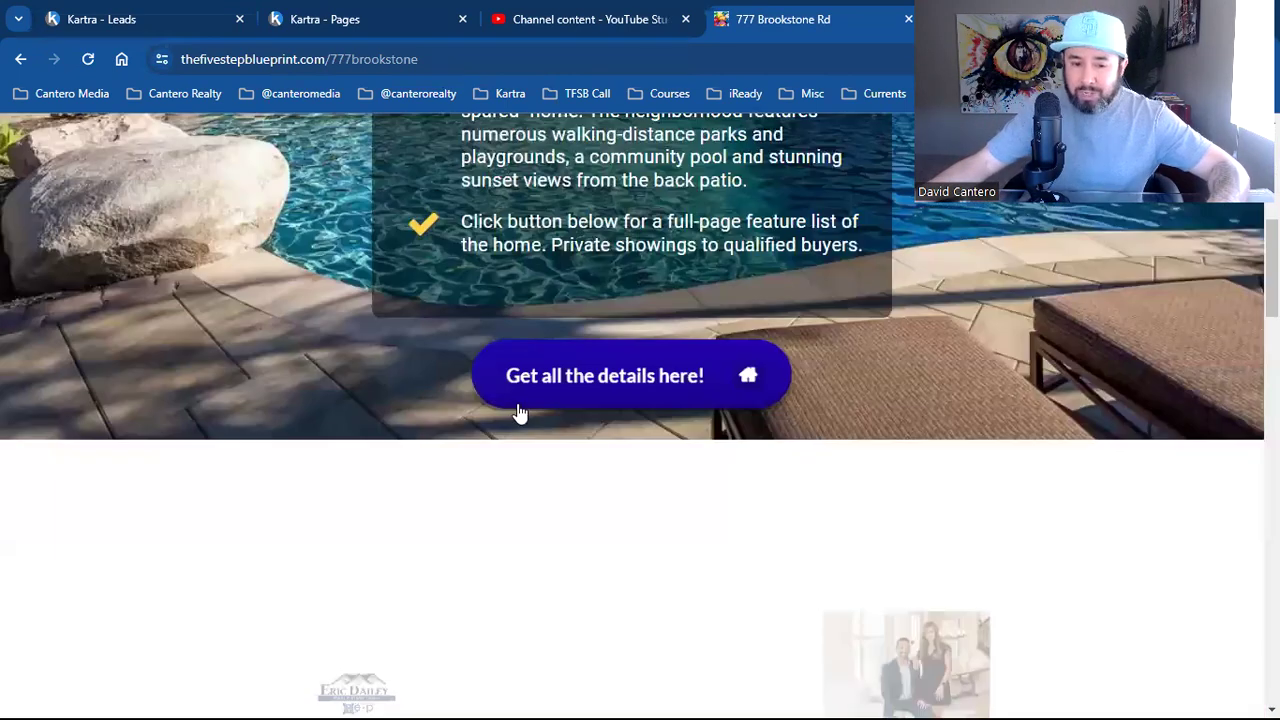
pyautogui.scroll(-3, 563, 482)
pyautogui.scroll(3, 563, 505)
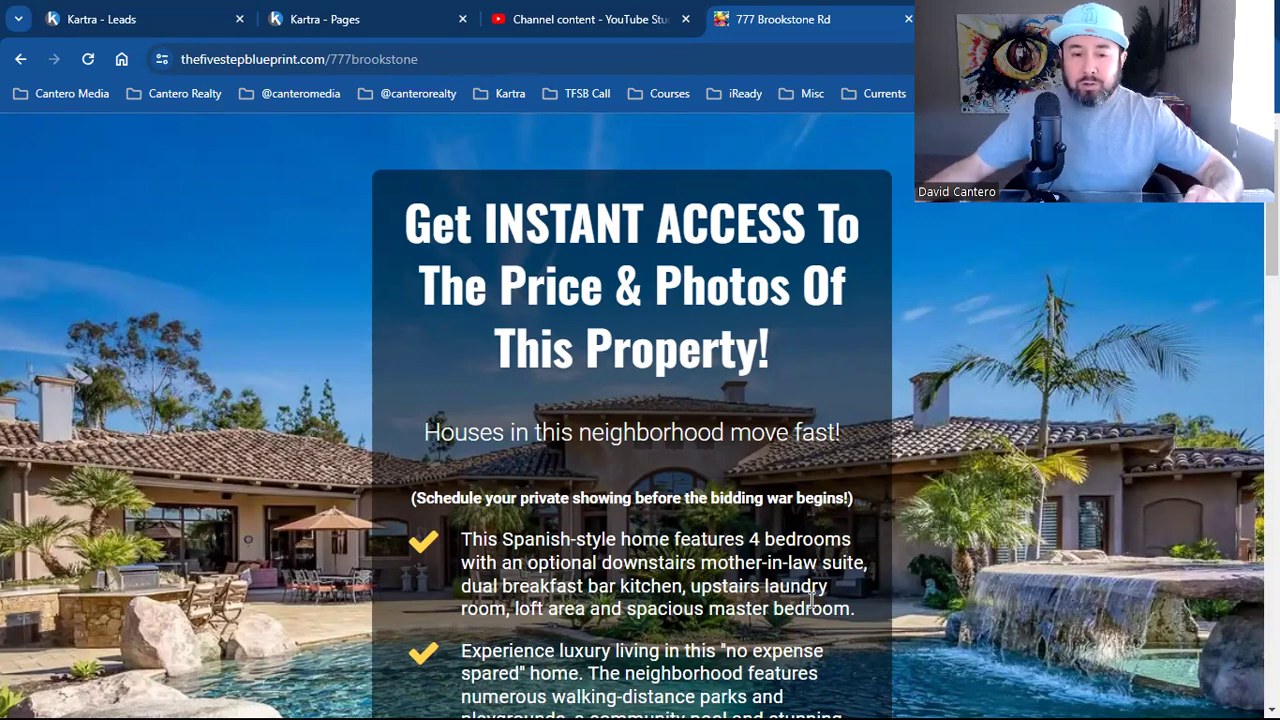
pyautogui.scroll(-2, 811, 600)
pyautogui.scroll(-6, 811, 600)
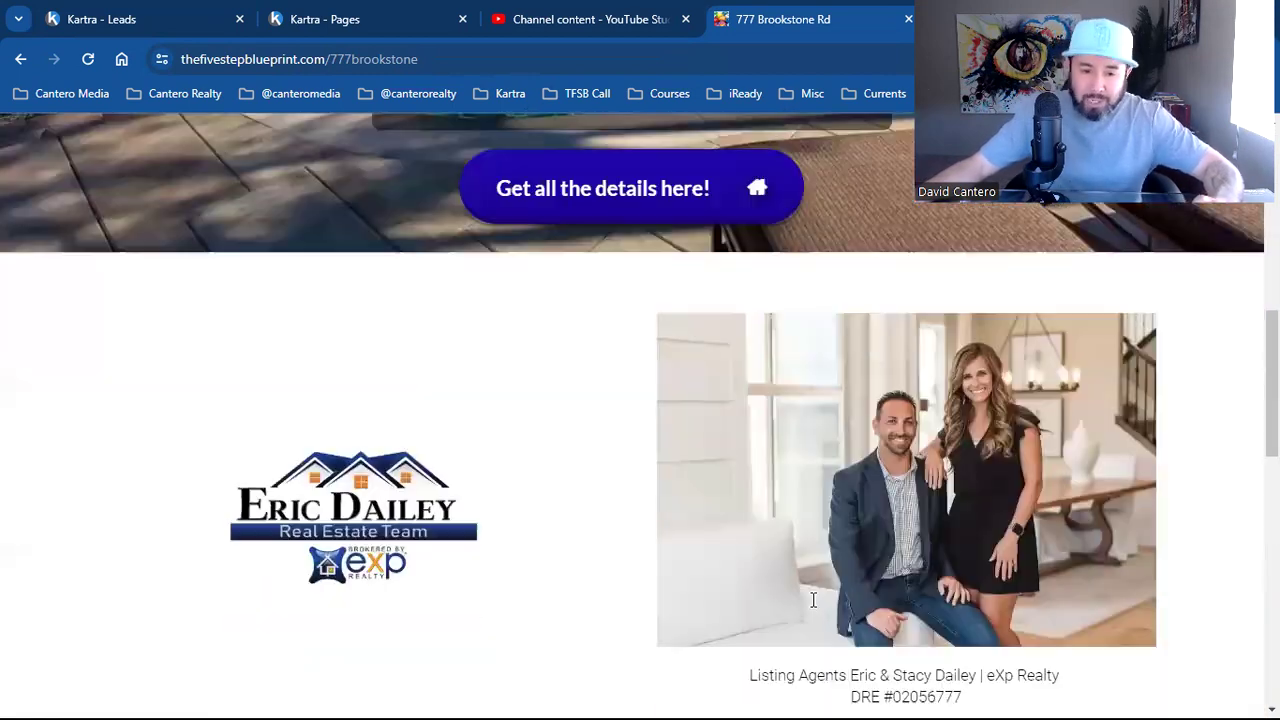
pyautogui.scroll(3, 785, 563)
pyautogui.click(725, 500)
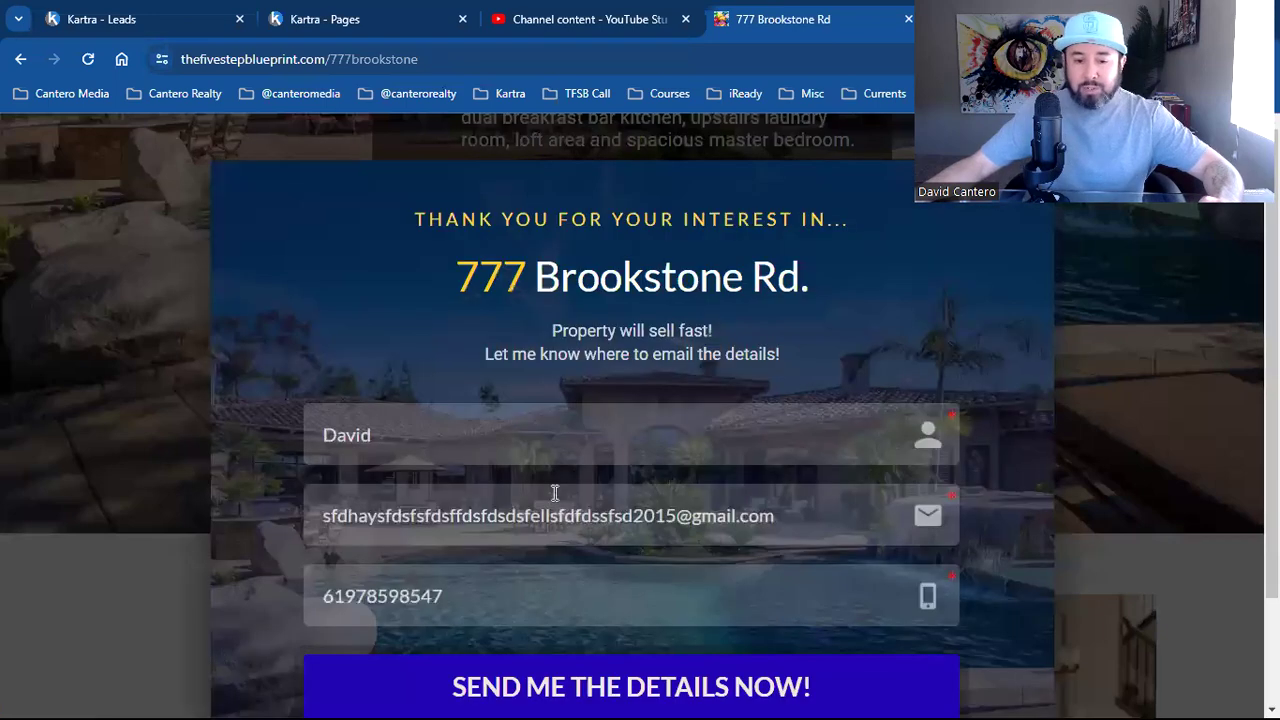
# Erase the saved e-mail, first name and cell entries, then close the form
pyautogui.tripleClick(562, 512)
pyautogui.press('BackSpace')
pyautogui.doubleClick(450, 435)
pyautogui.press('BackSpace')
pyautogui.doubleClick(391, 603)
pyautogui.press('BackSpace')
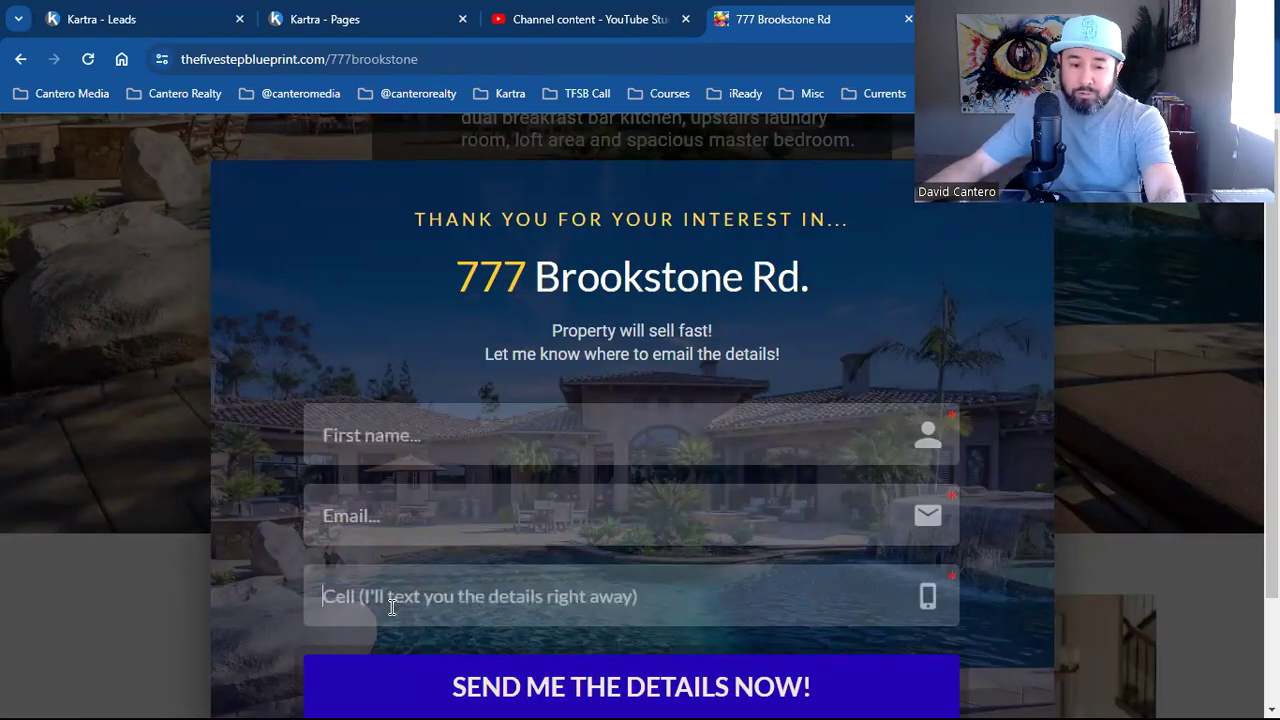
pyautogui.scroll(-1, 957, 508)
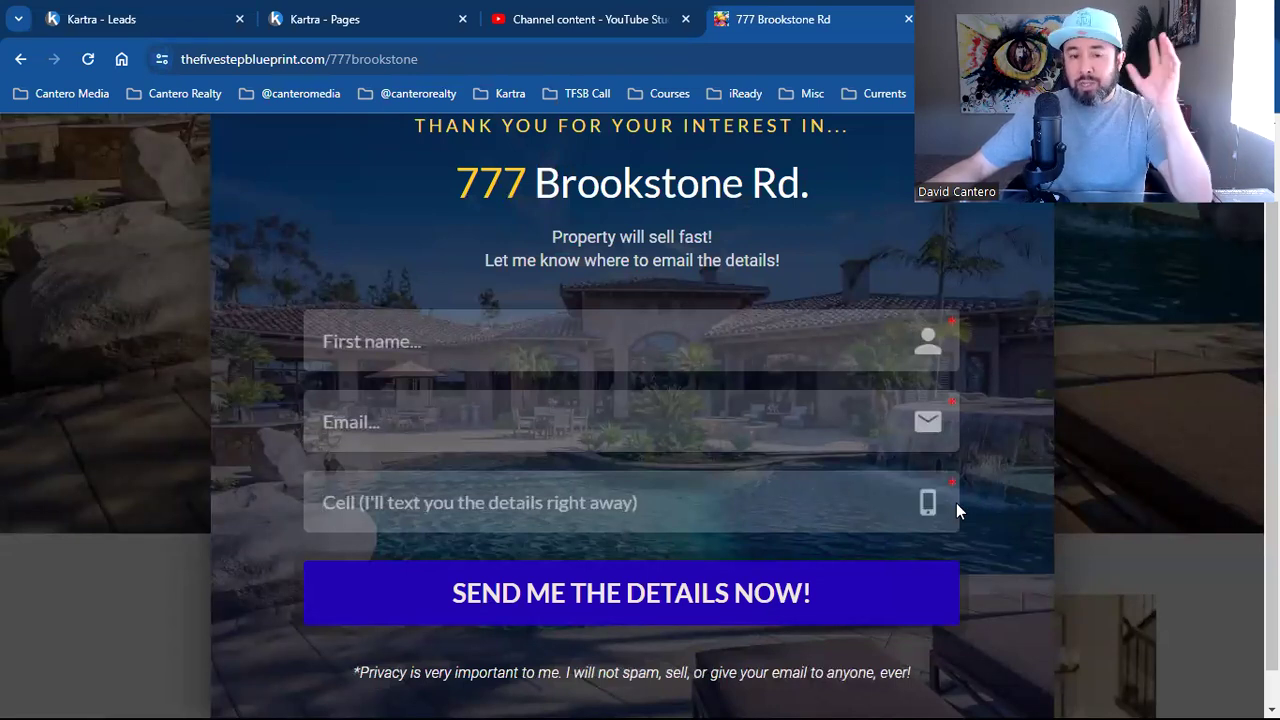
pyautogui.scroll(1, 933, 508)
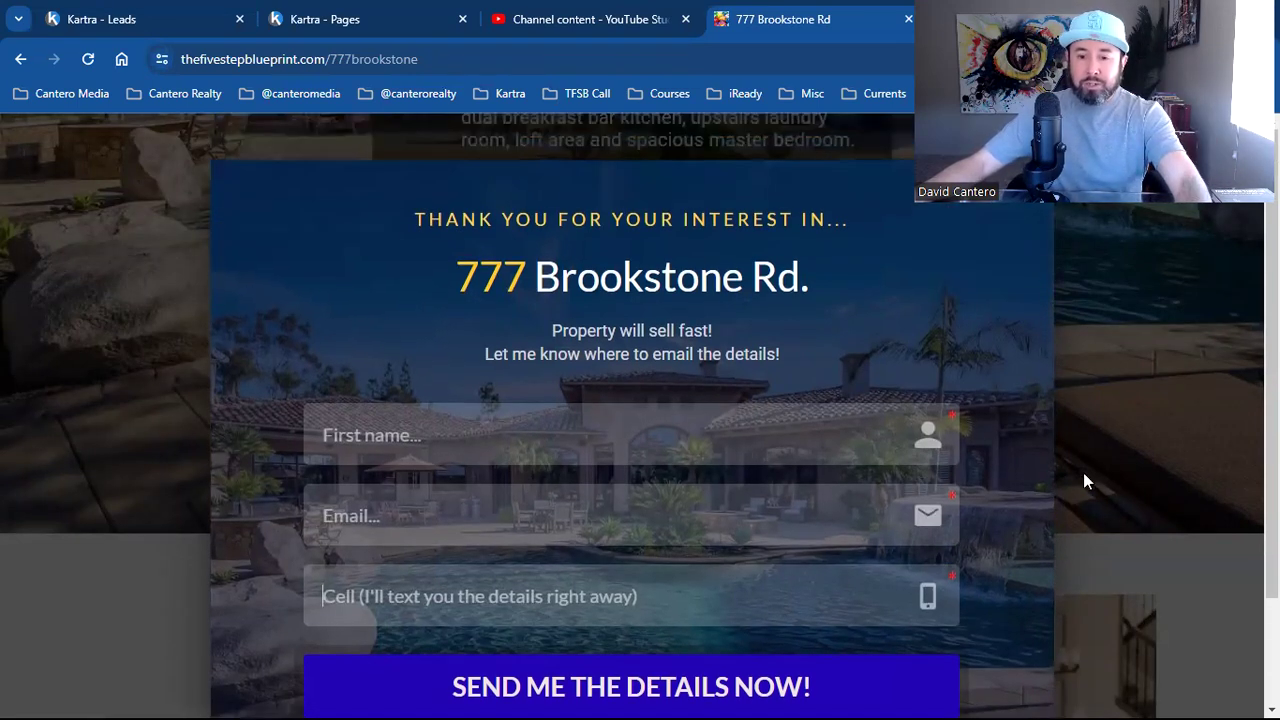
pyautogui.click(1104, 441)
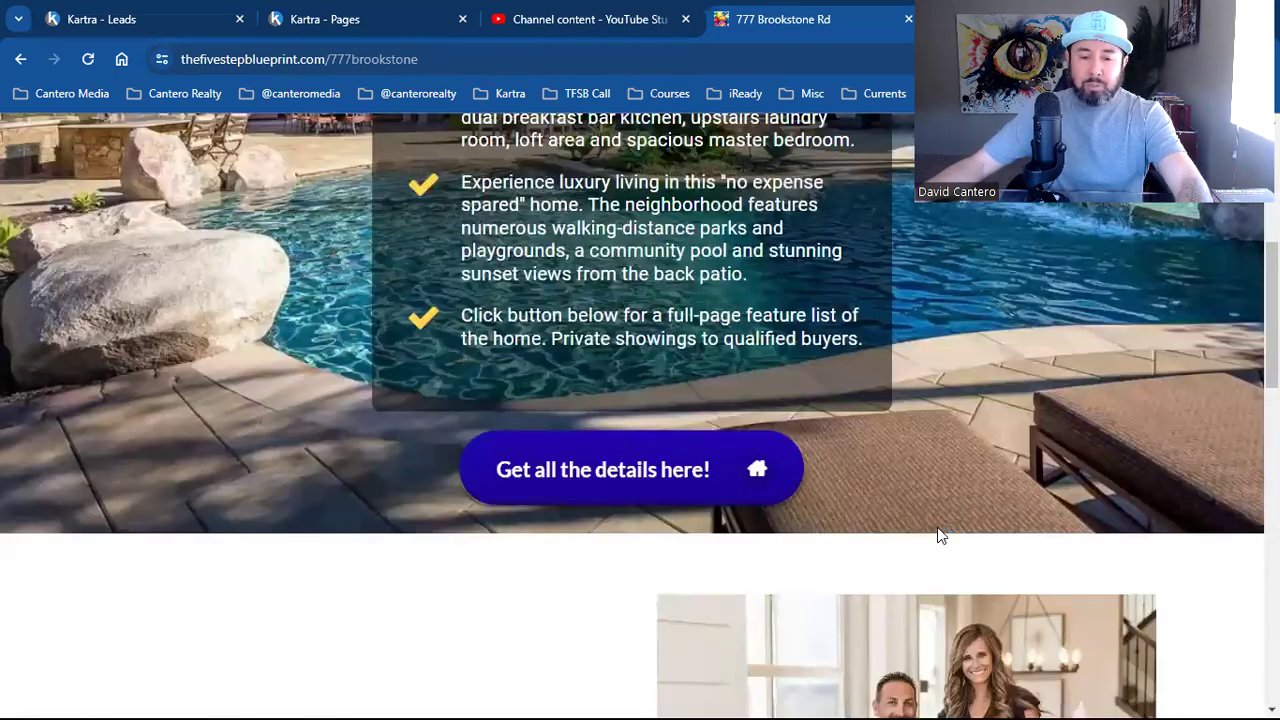
pyautogui.scroll(-1, 930, 545)
pyautogui.scroll(-10, 928, 551)
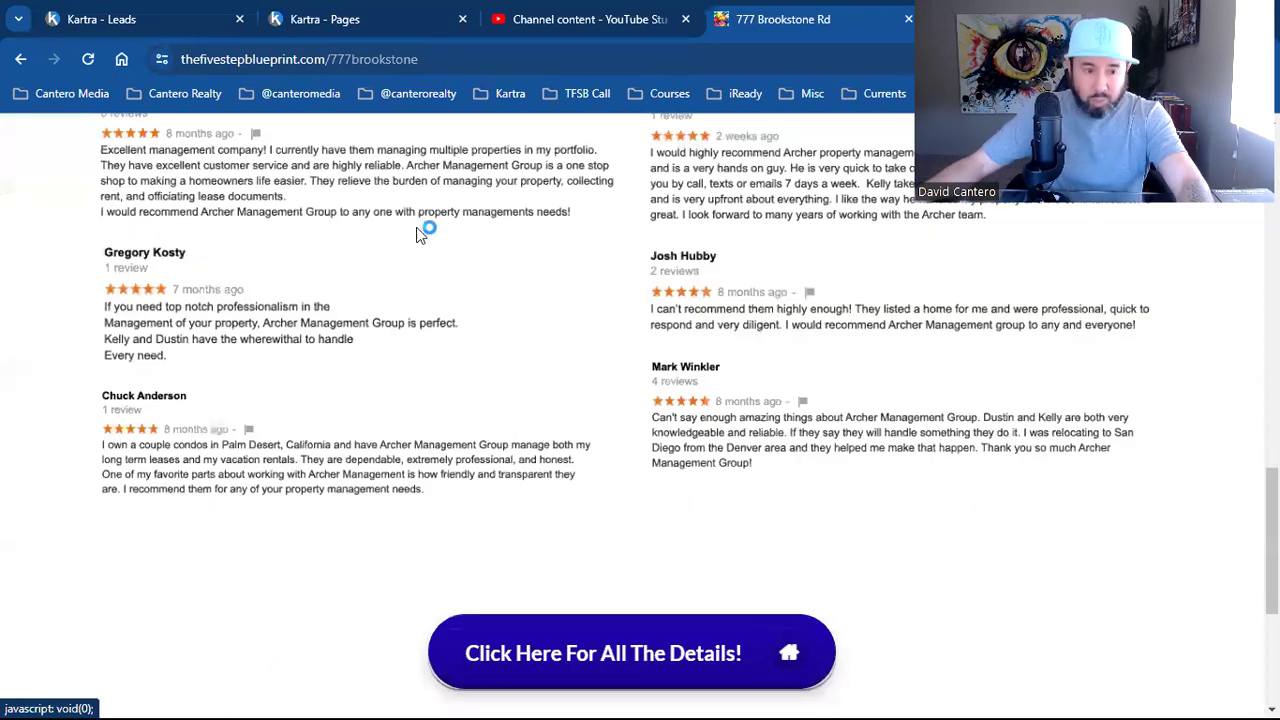
pyautogui.click(335, 19)
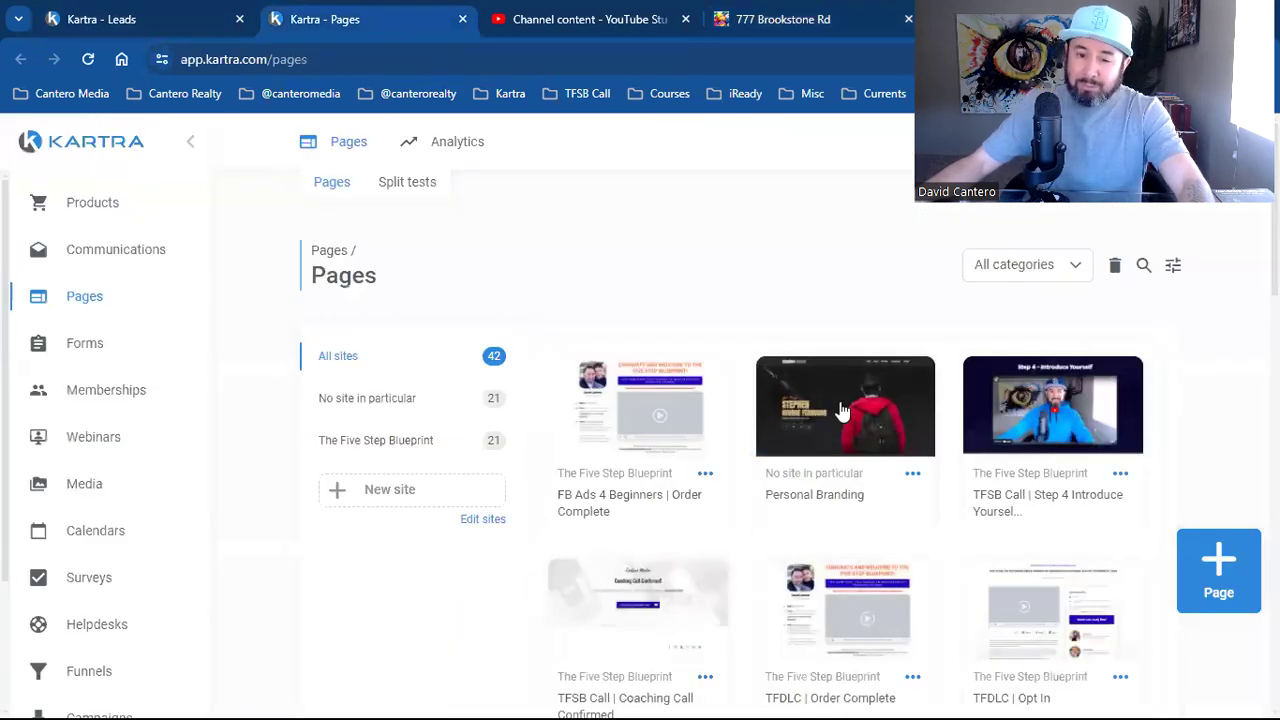
pyautogui.moveTo(903, 372)
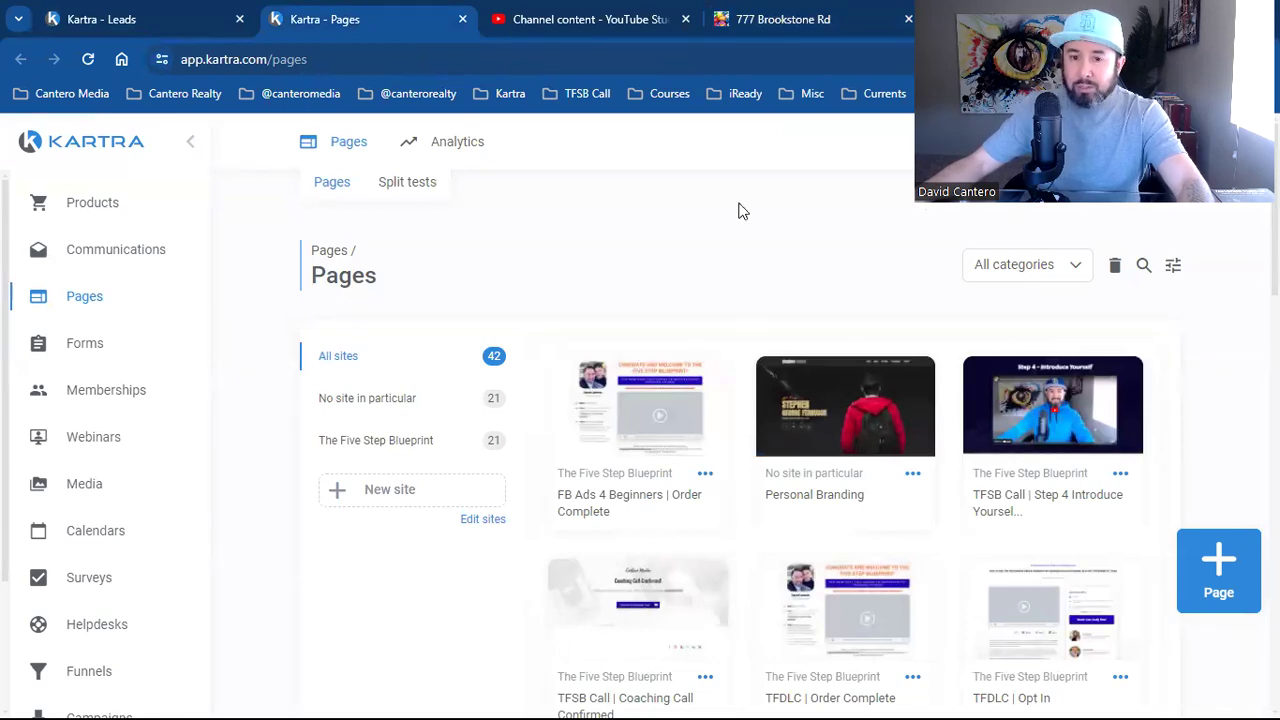
pyautogui.click(766, 16)
pyautogui.scroll(15, 968, 555)
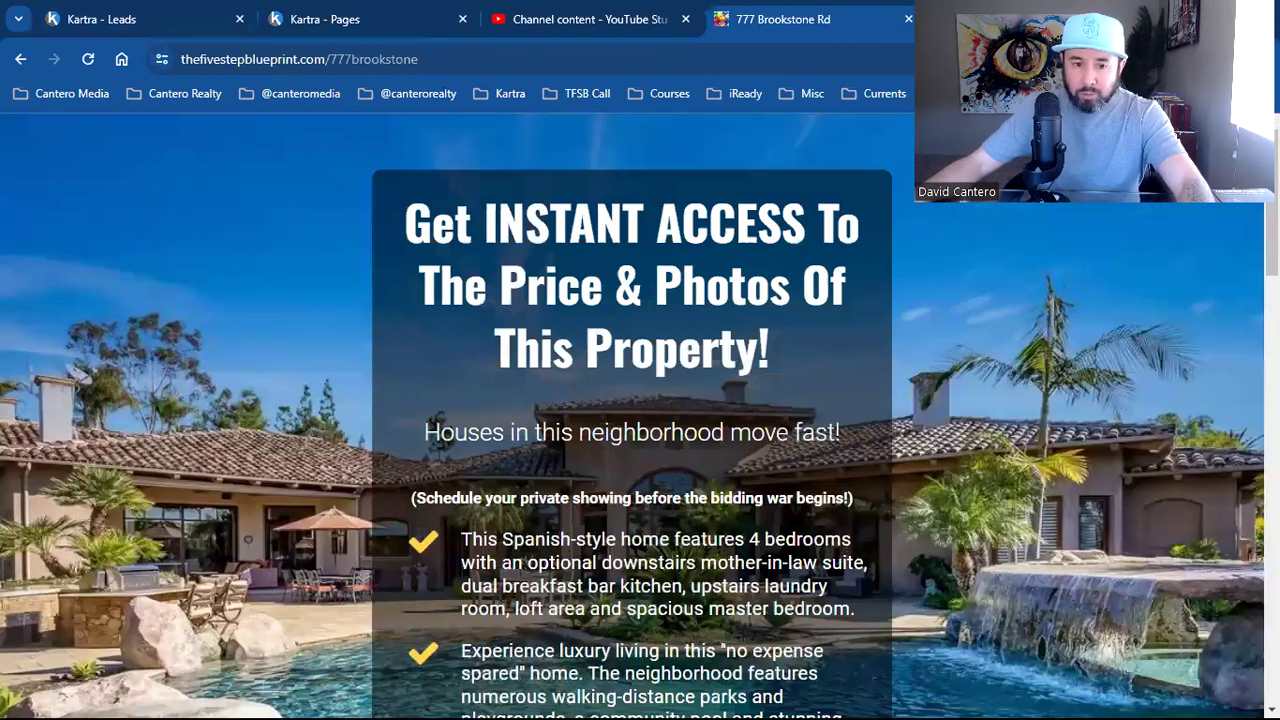
pyautogui.hotkey('ctrl', 't')
pyautogui.click(587, 93)
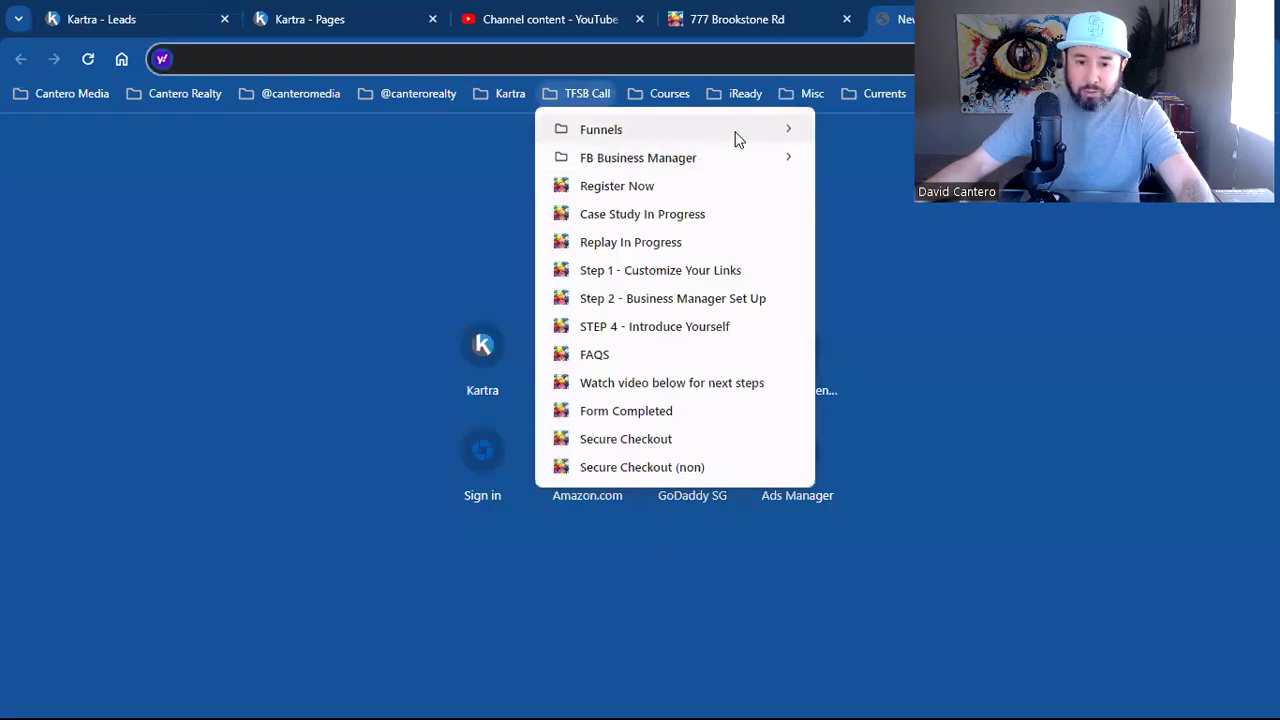
pyautogui.moveTo(737, 138)
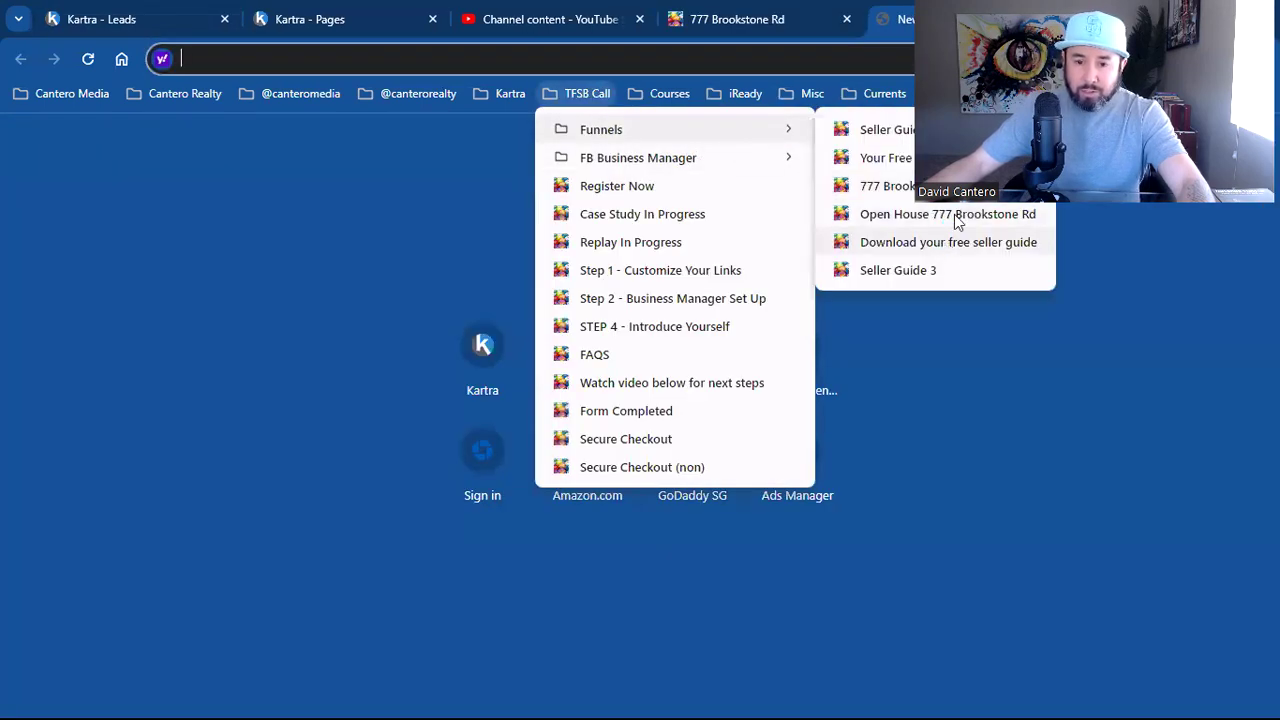
pyautogui.click(838, 9)
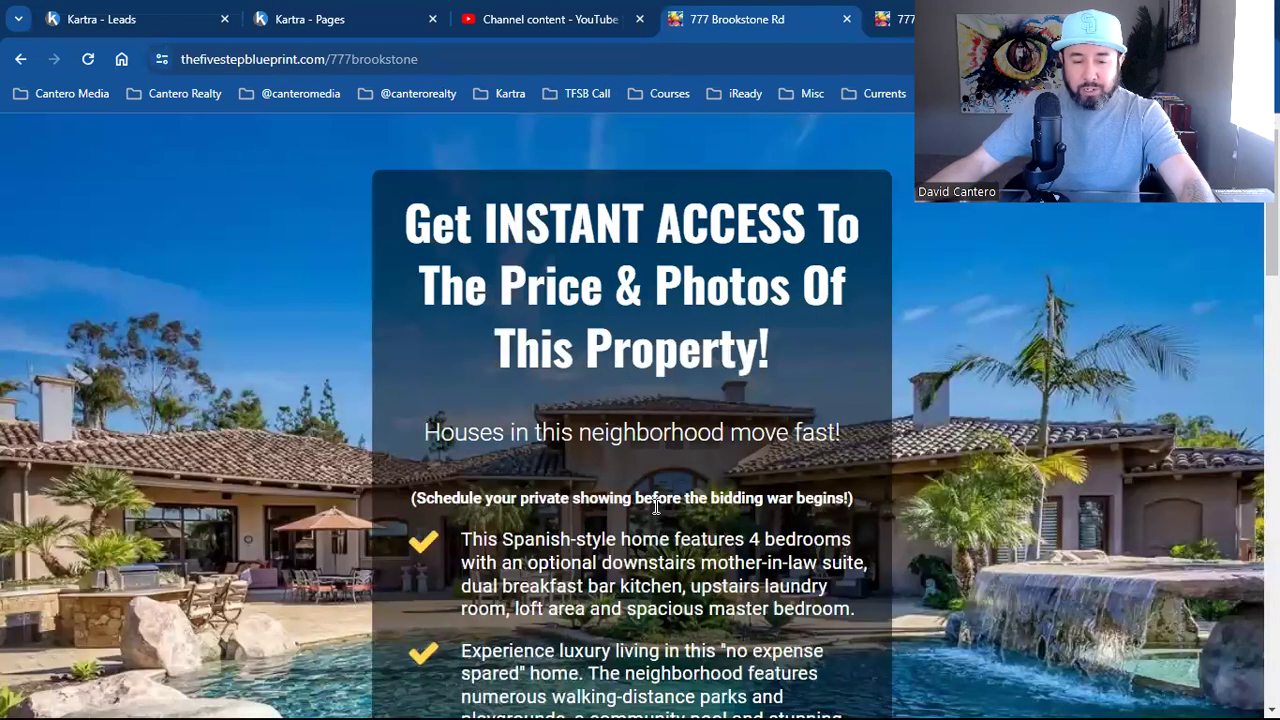
# Enter a test first name, e-mail and cell number in the details form and send it
pyautogui.scroll(-5, 635, 491)
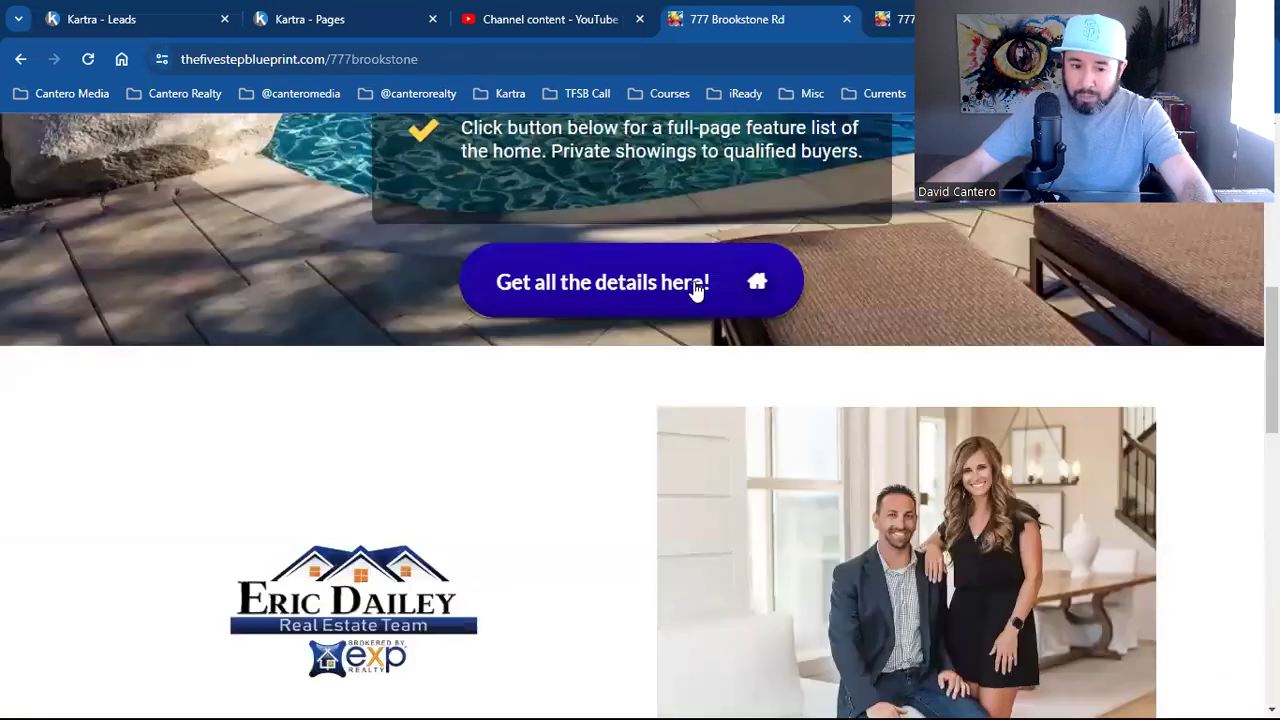
pyautogui.click(694, 284)
pyautogui.click(420, 437)
pyautogui.write('D')
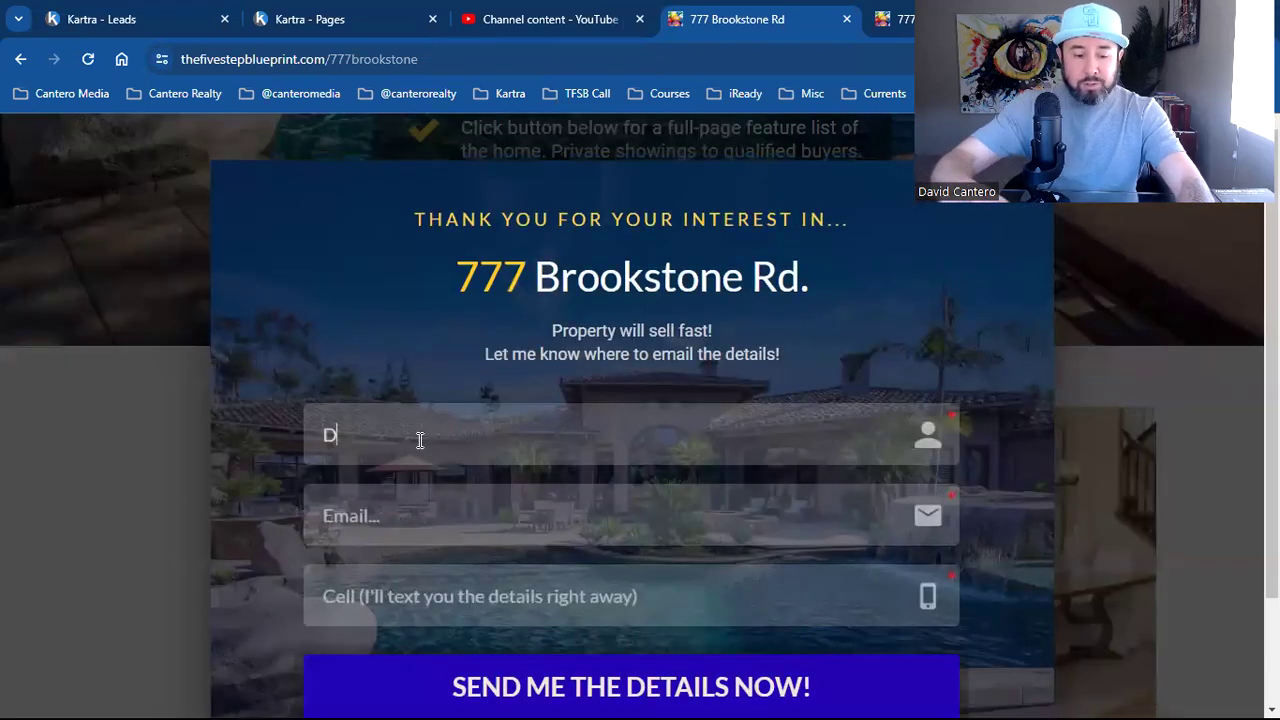
pyautogui.write('avid')
pyautogui.press('Tab')
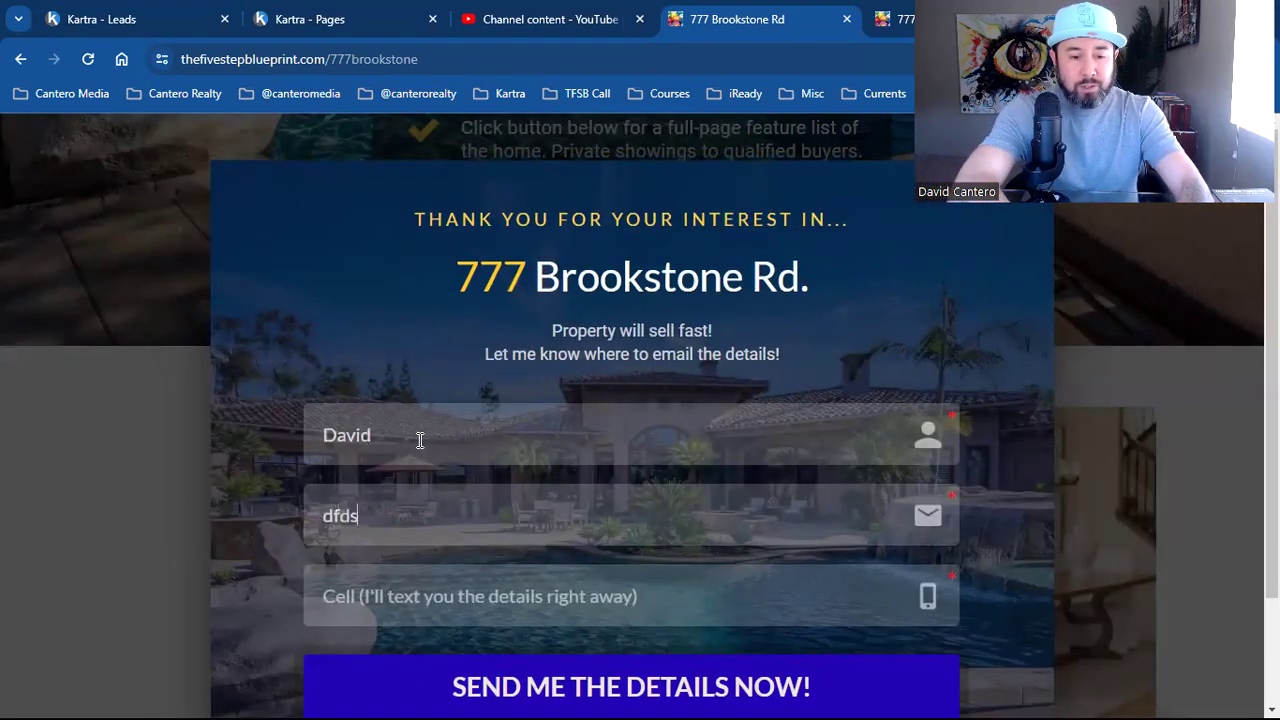
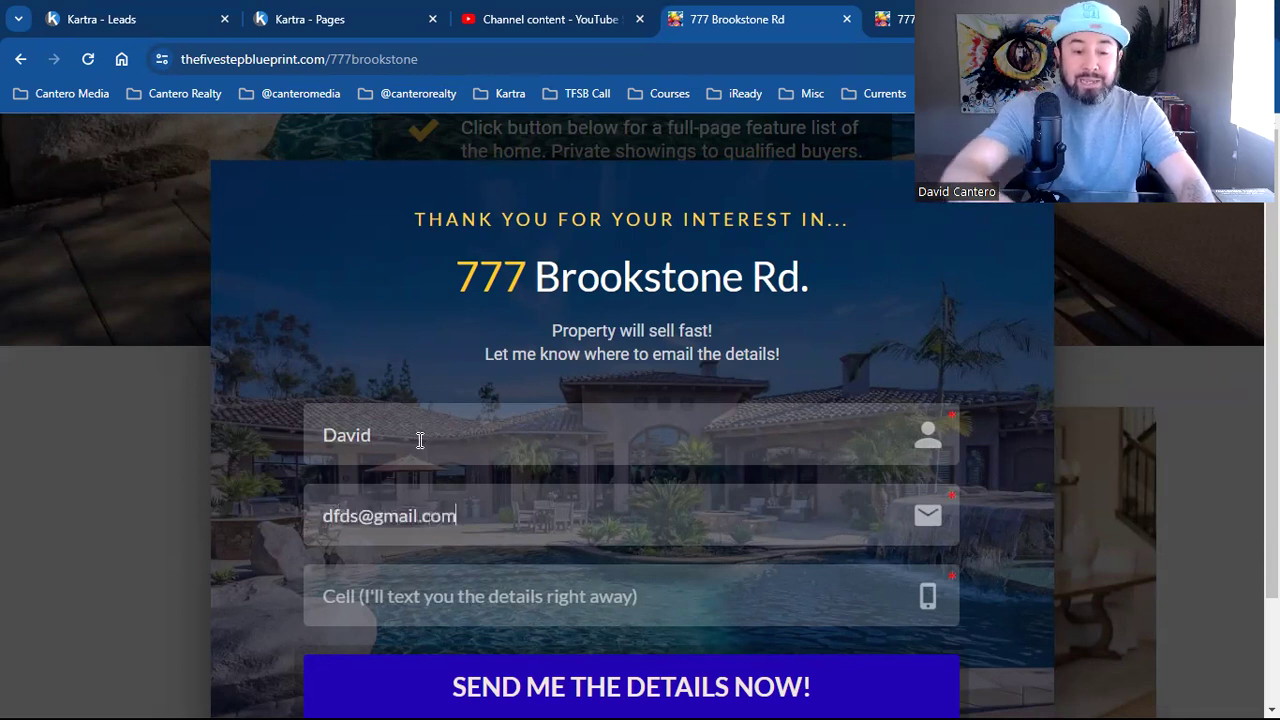
pyautogui.click(444, 606)
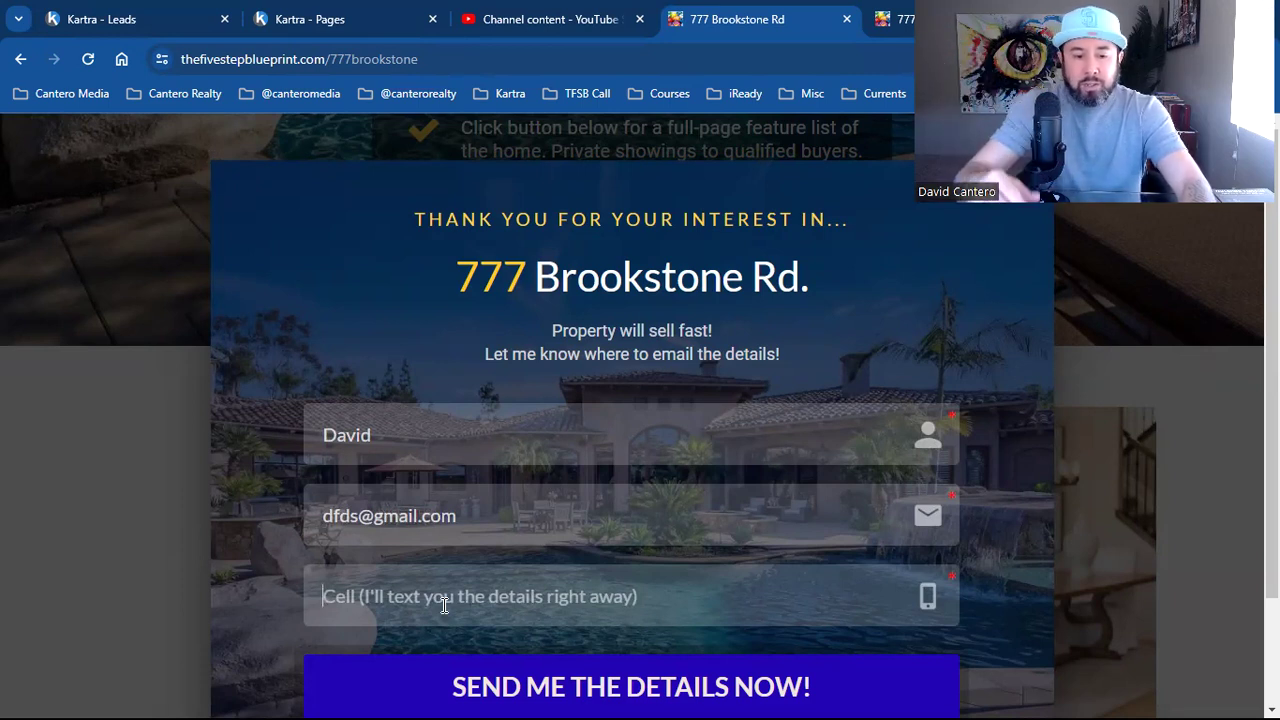
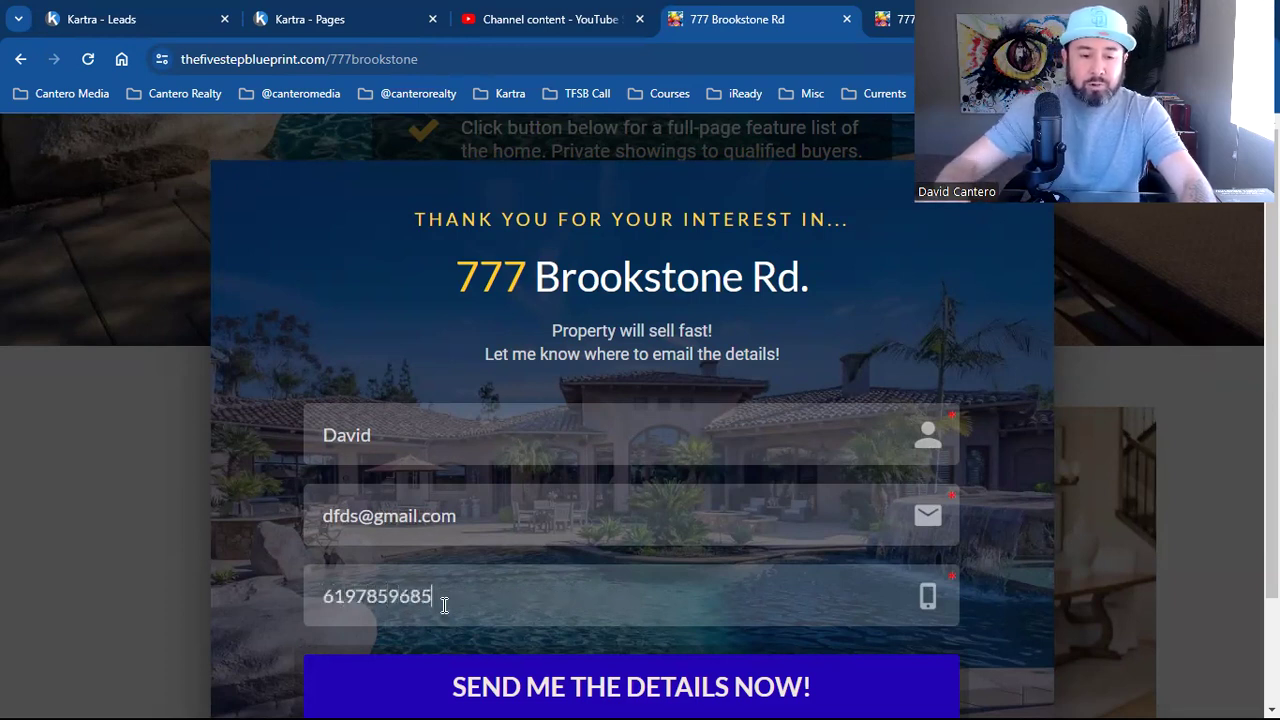
pyautogui.click(413, 685)
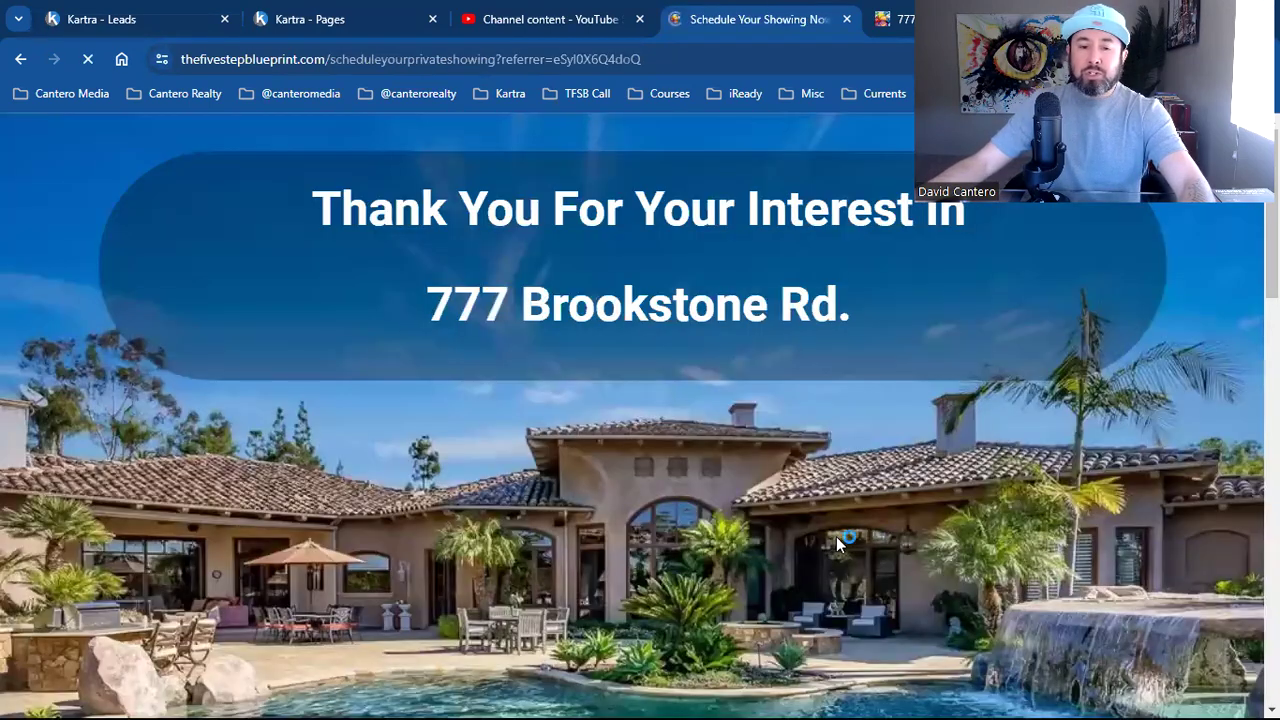
# Scroll the thank-you page to review the embedded agent video and Schedule button
pyautogui.scroll(-1, 877, 530)
pyautogui.scroll(-3, 877, 530)
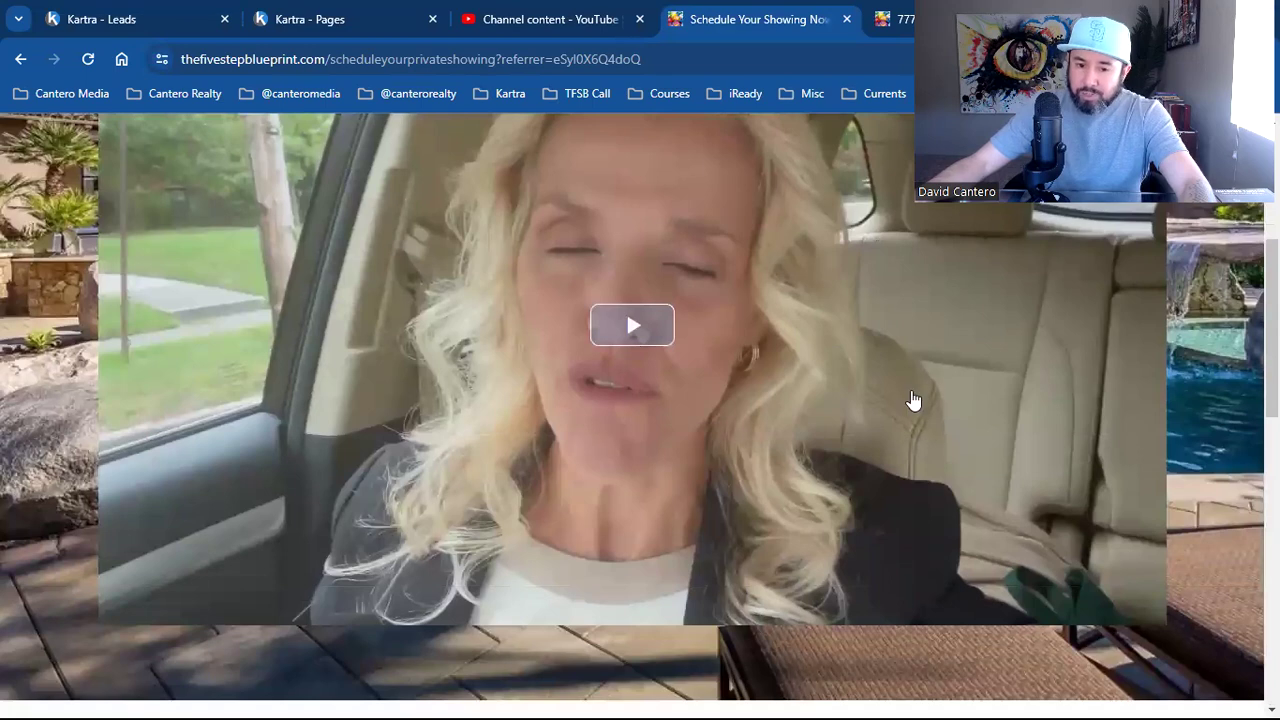
pyautogui.scroll(-2, 913, 400)
pyautogui.scroll(2, 1054, 449)
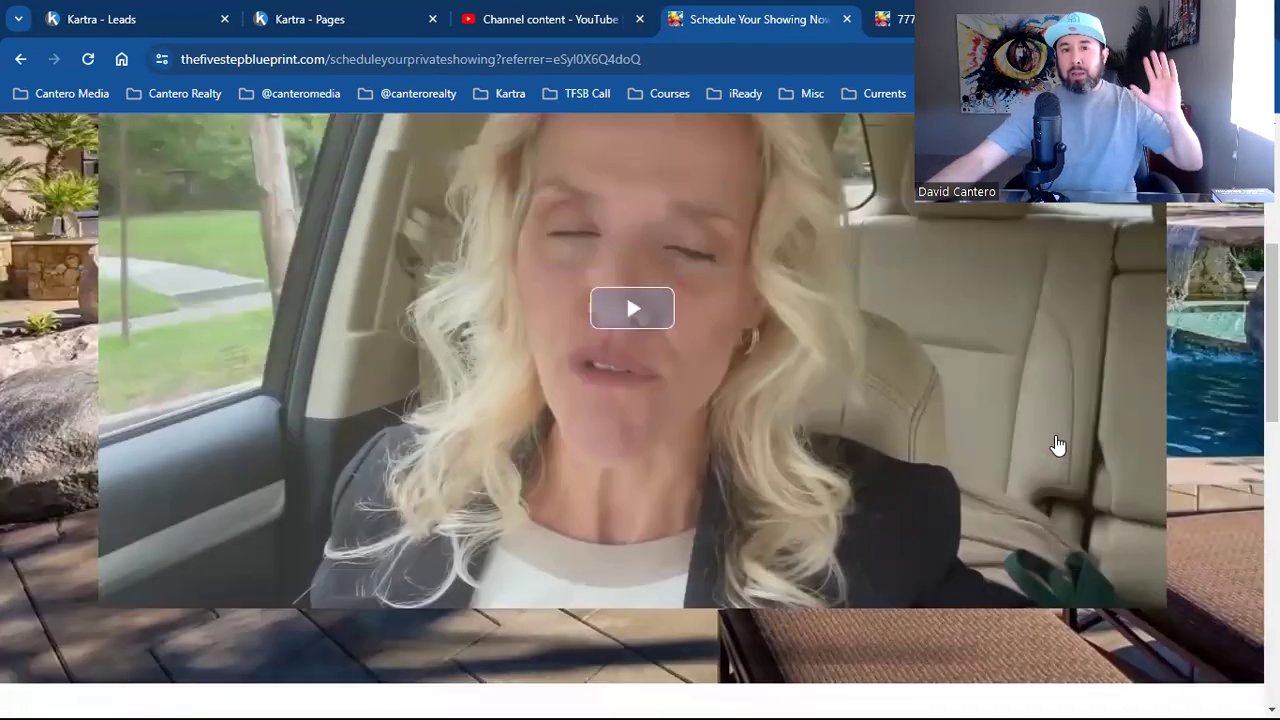
pyautogui.scroll(3, 1058, 445)
pyautogui.scroll(-3, 1051, 449)
pyautogui.scroll(4, 1045, 449)
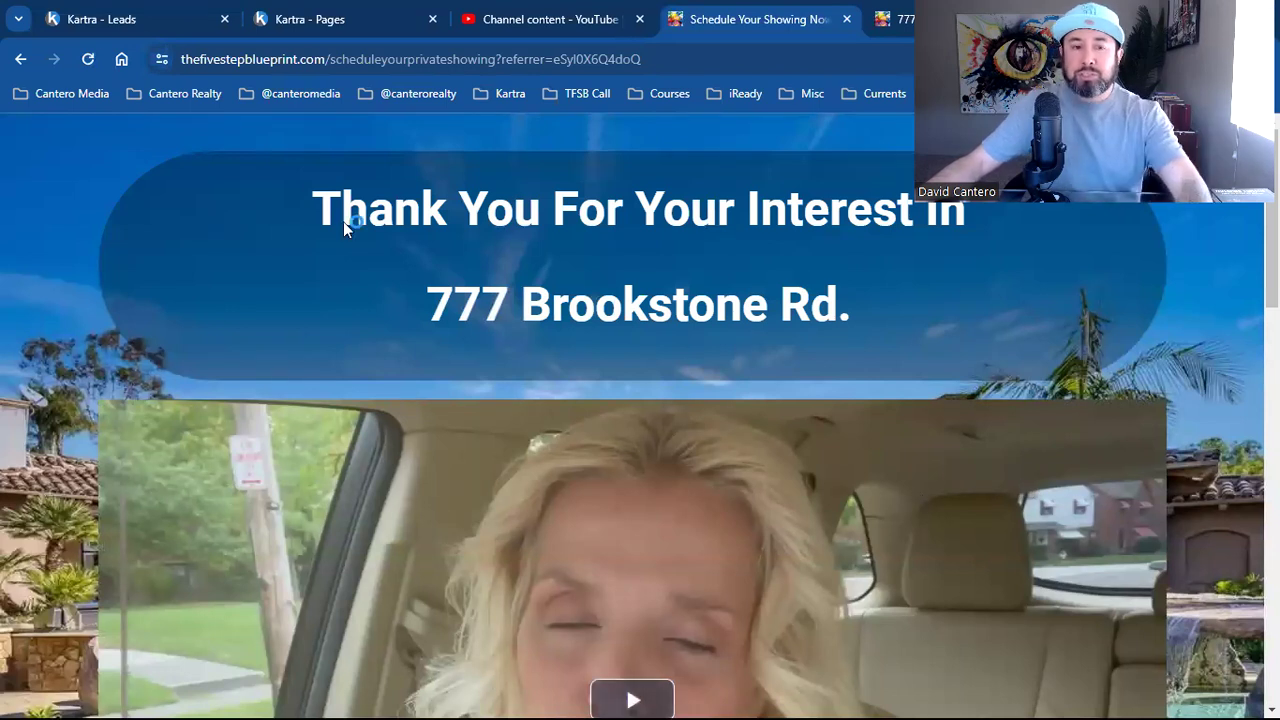
# On the Kartra Pages tab, filter the list to the TFSB Call category
pyautogui.click(312, 12)
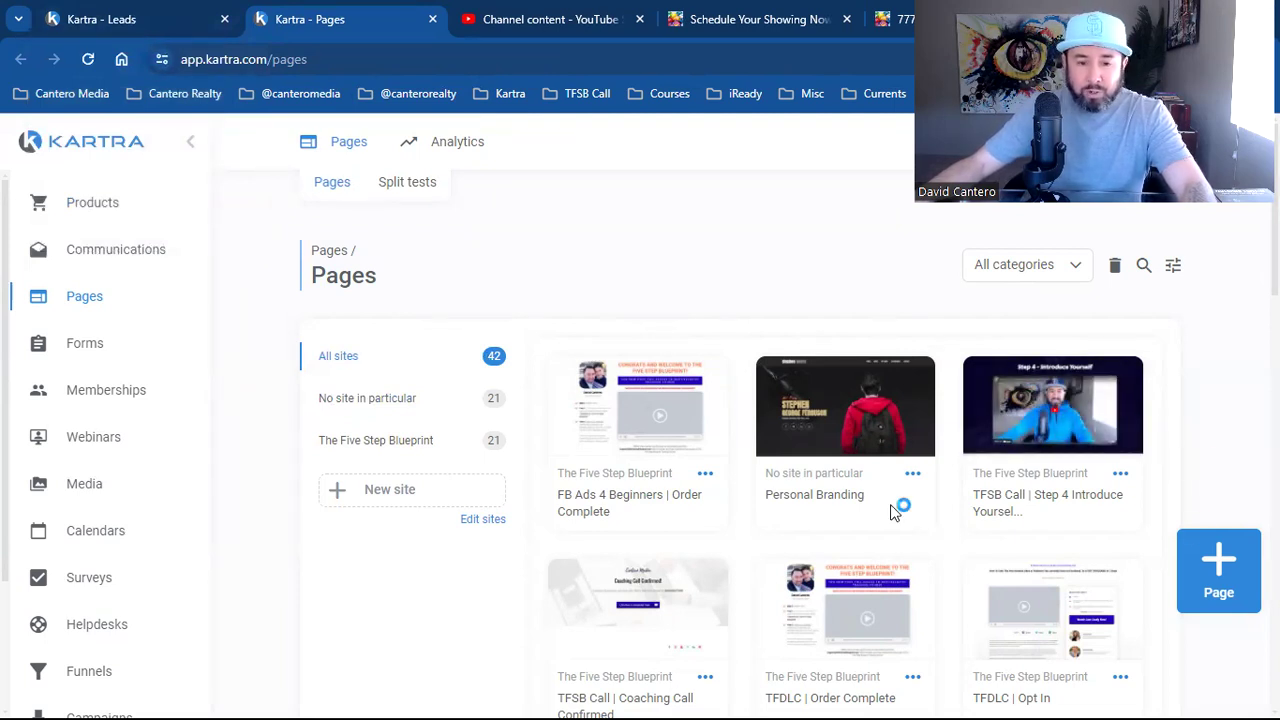
pyautogui.click(1033, 278)
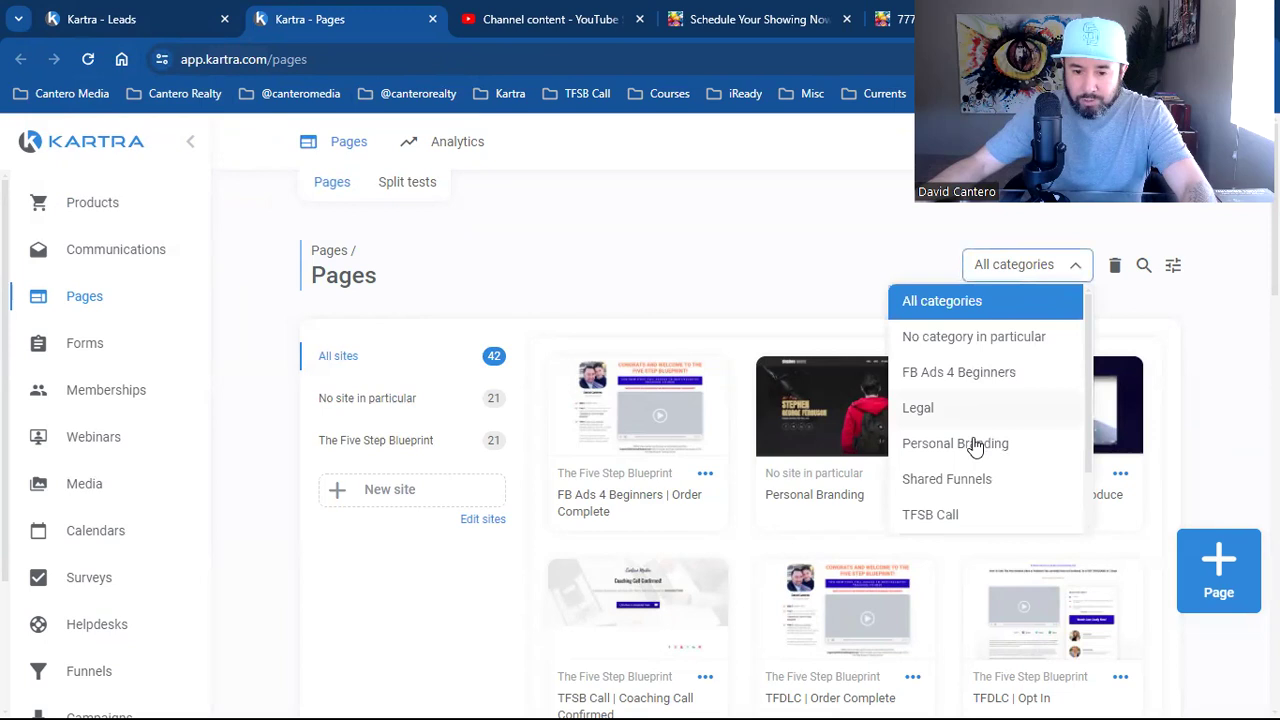
pyautogui.click(977, 518)
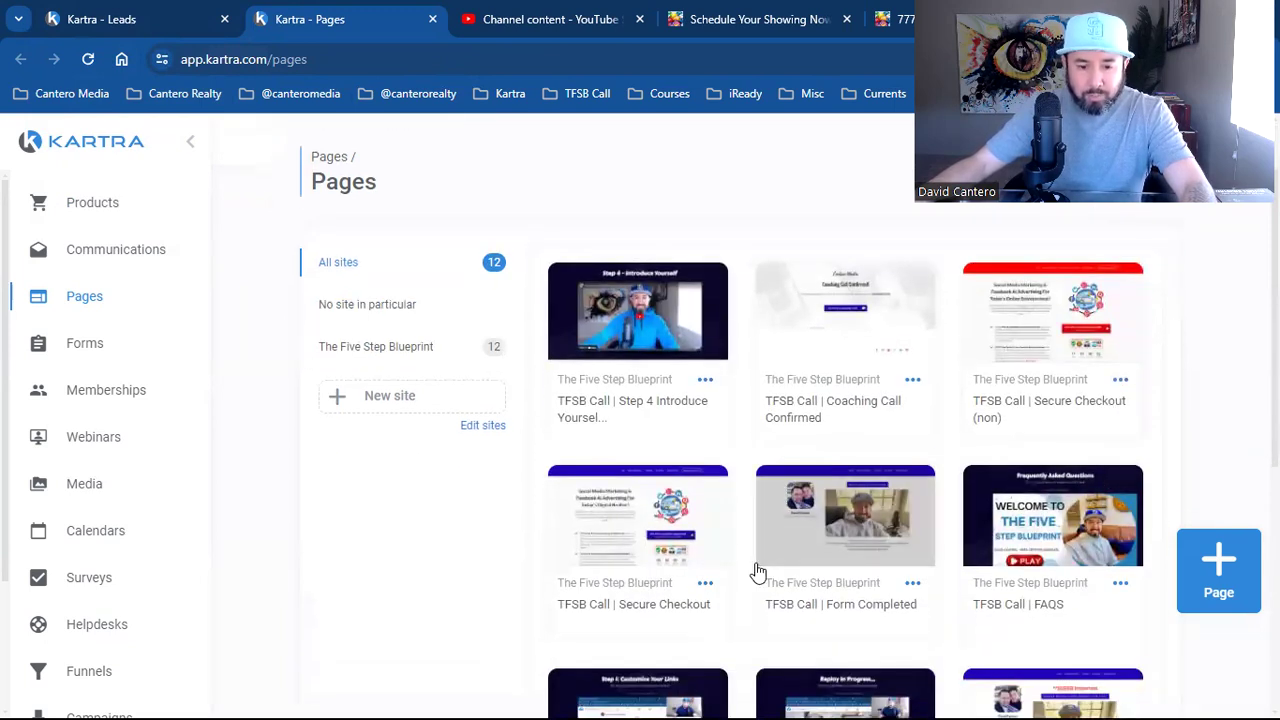
pyautogui.scroll(-3, 757, 570)
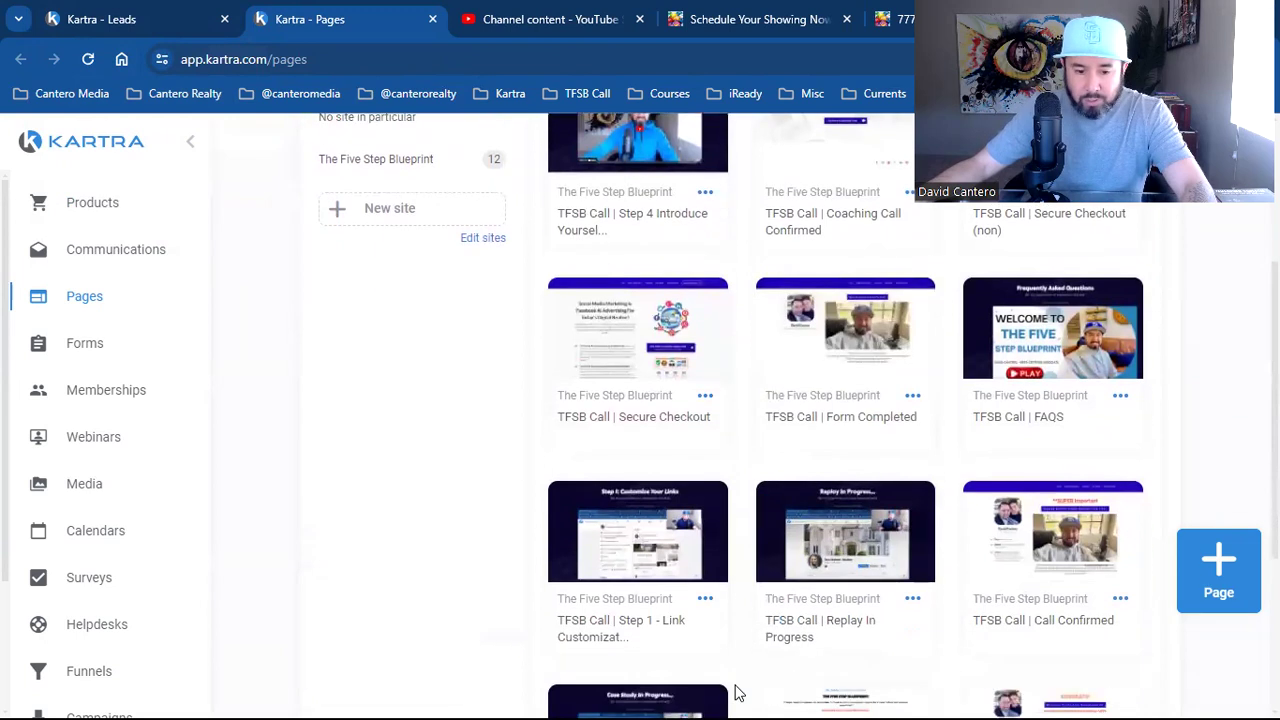
pyautogui.scroll(3, 948, 585)
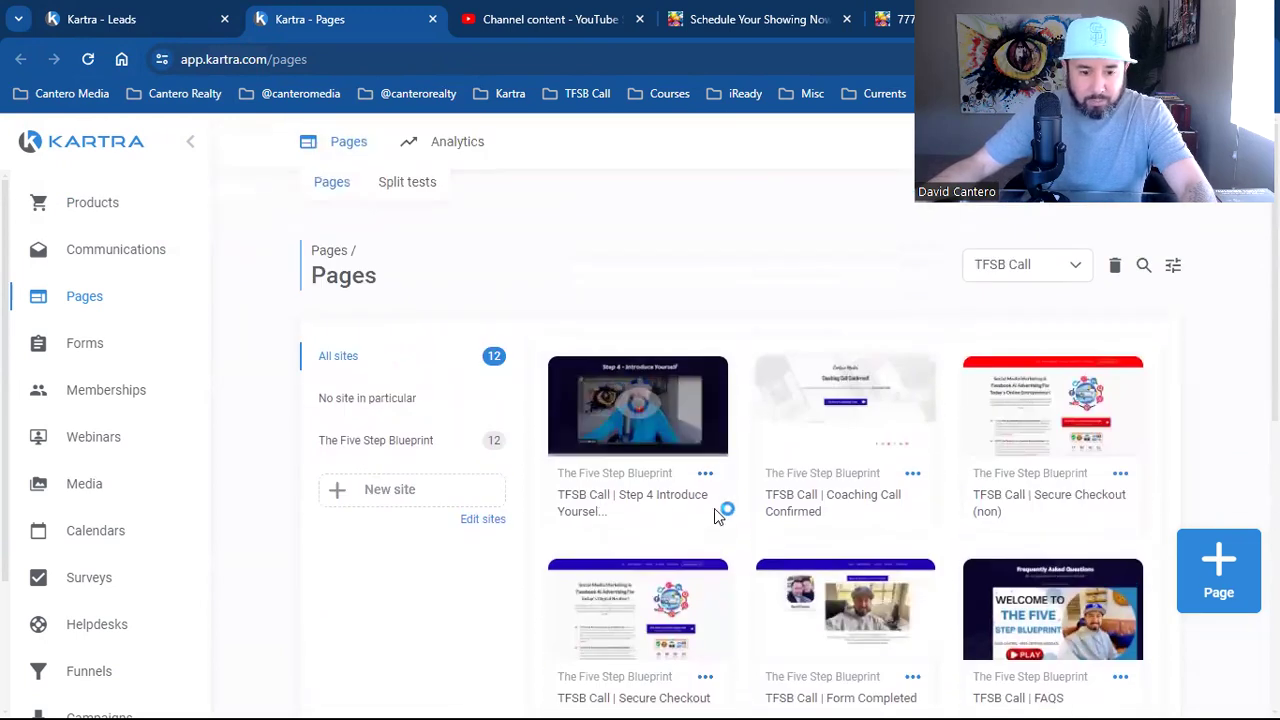
pyautogui.scroll(-1, 740, 490)
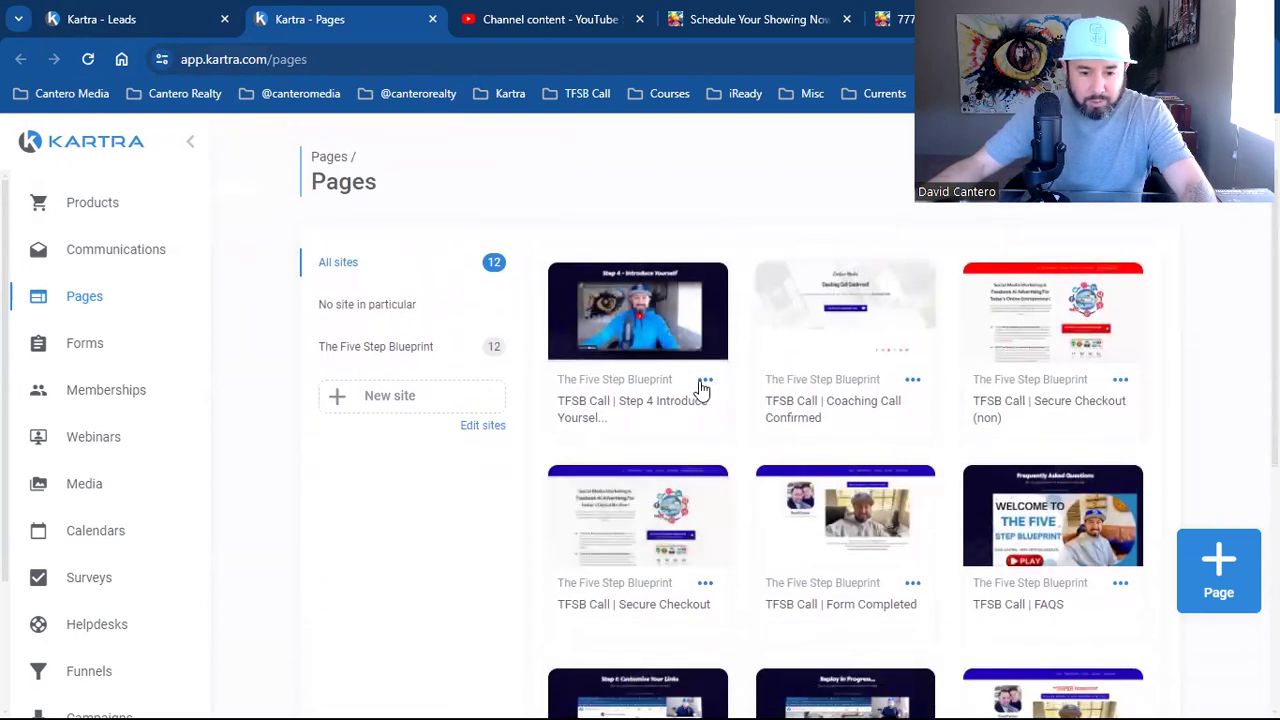
pyautogui.click(706, 381)
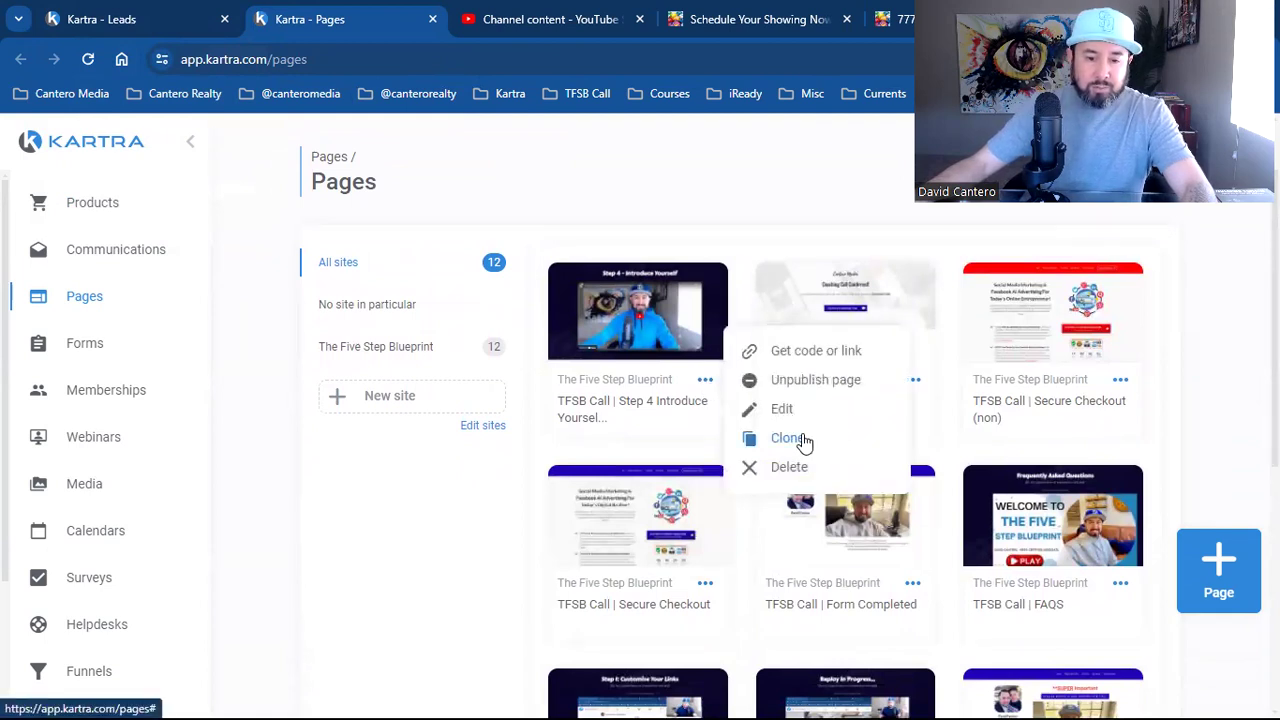
# Clone the Step 4 Introduce Yourself page, renaming the copy 'TFSB Call | Broadcast'
pyautogui.click(818, 438)
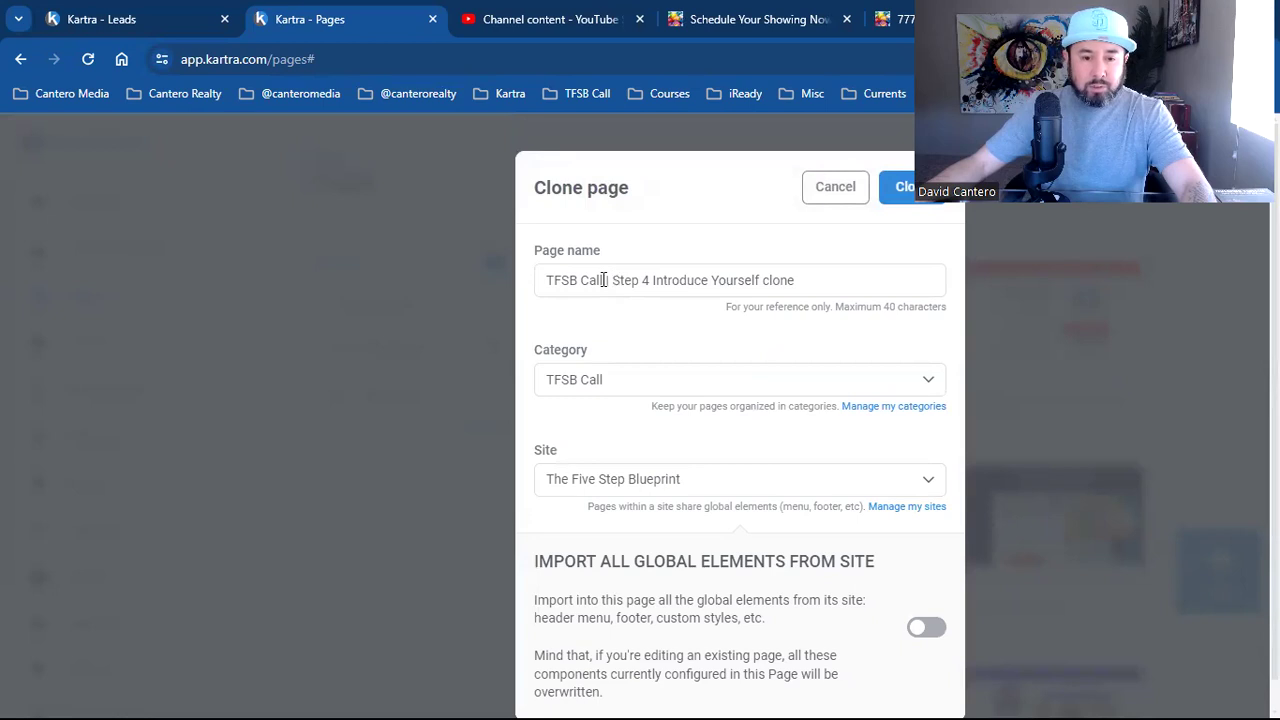
pyautogui.moveTo(613, 282); pyautogui.dragTo(823, 264)
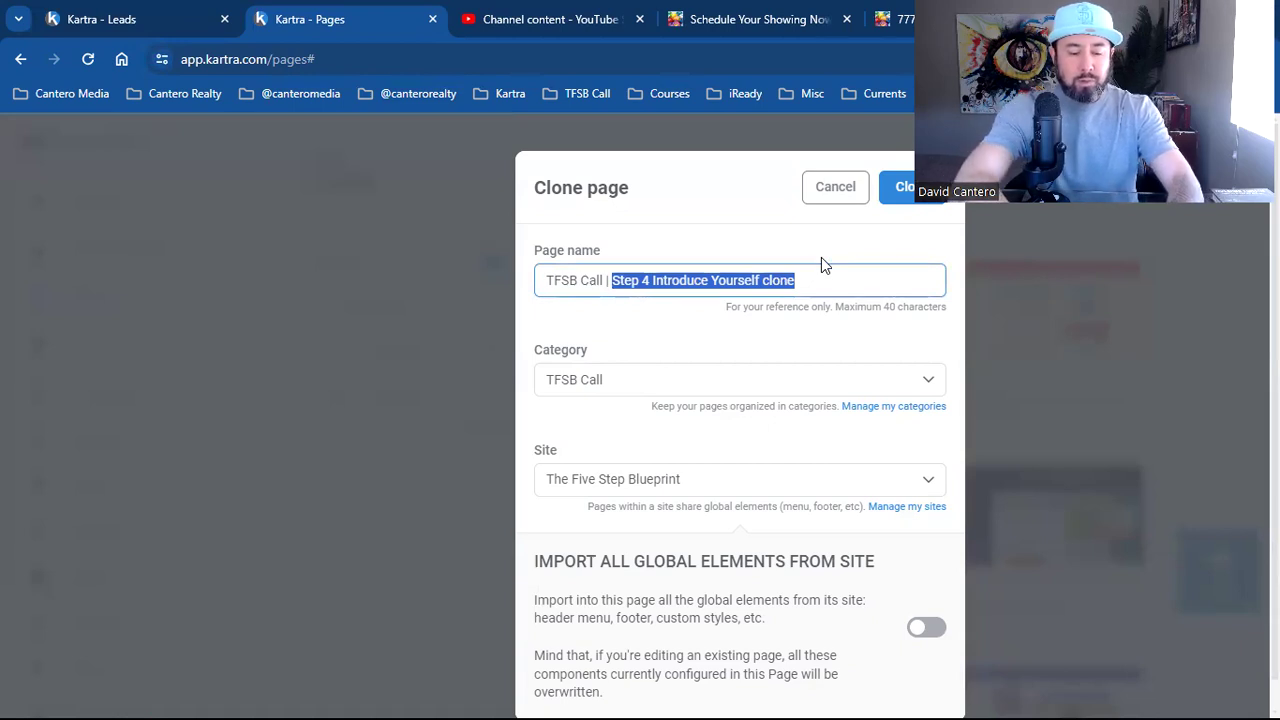
pyautogui.write('Bro')
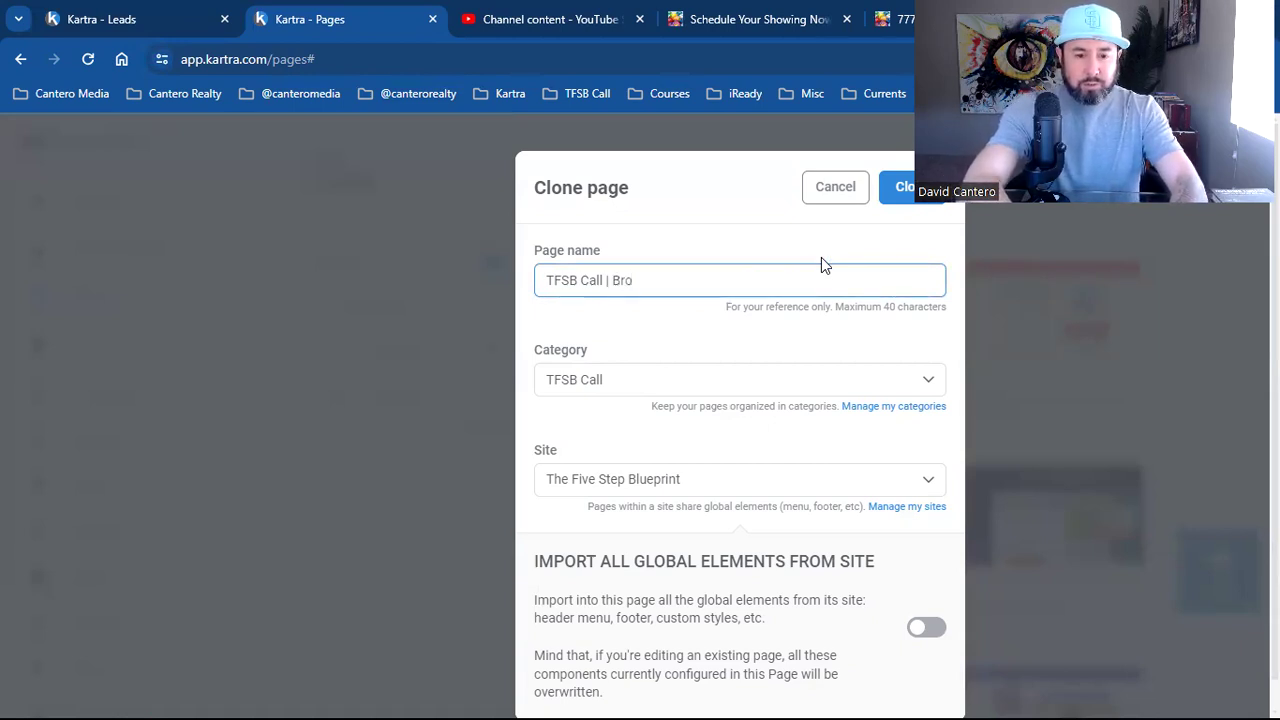
pyautogui.write('adcast')
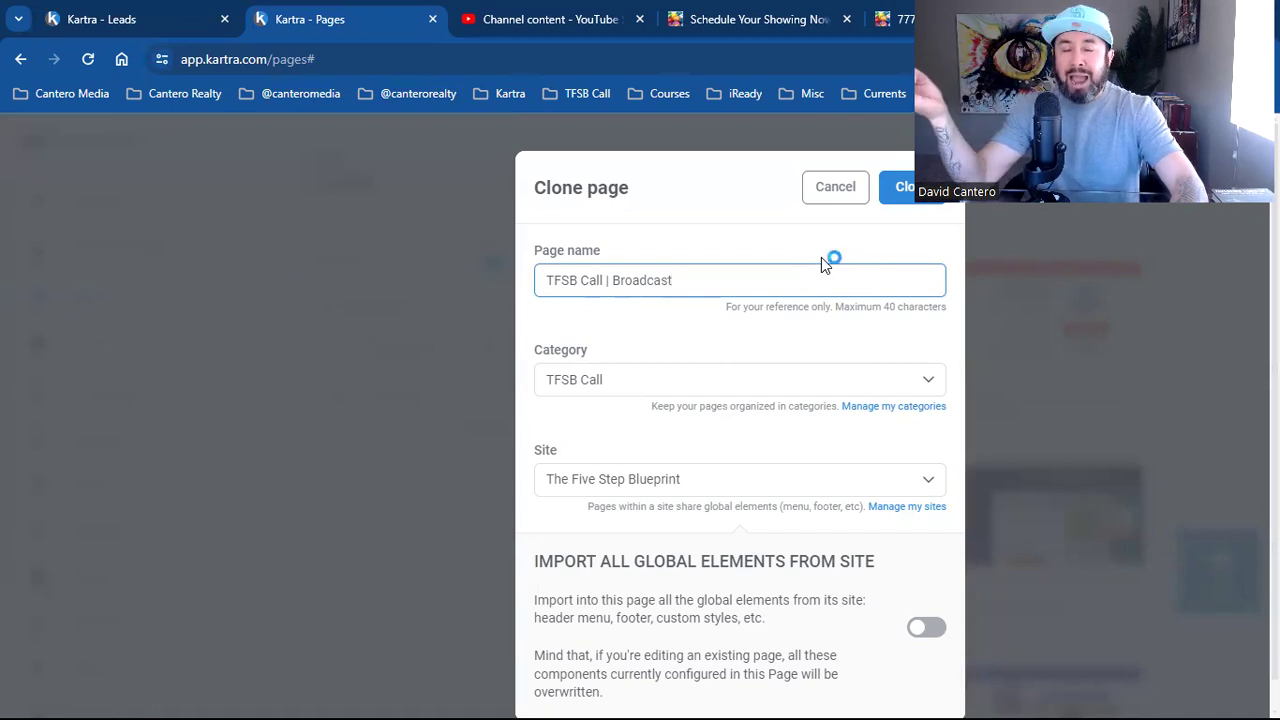
# Complete the copy's page name as 'TFSB Call | Broadcast' in the Clone dialog
pyautogui.click(822, 264)
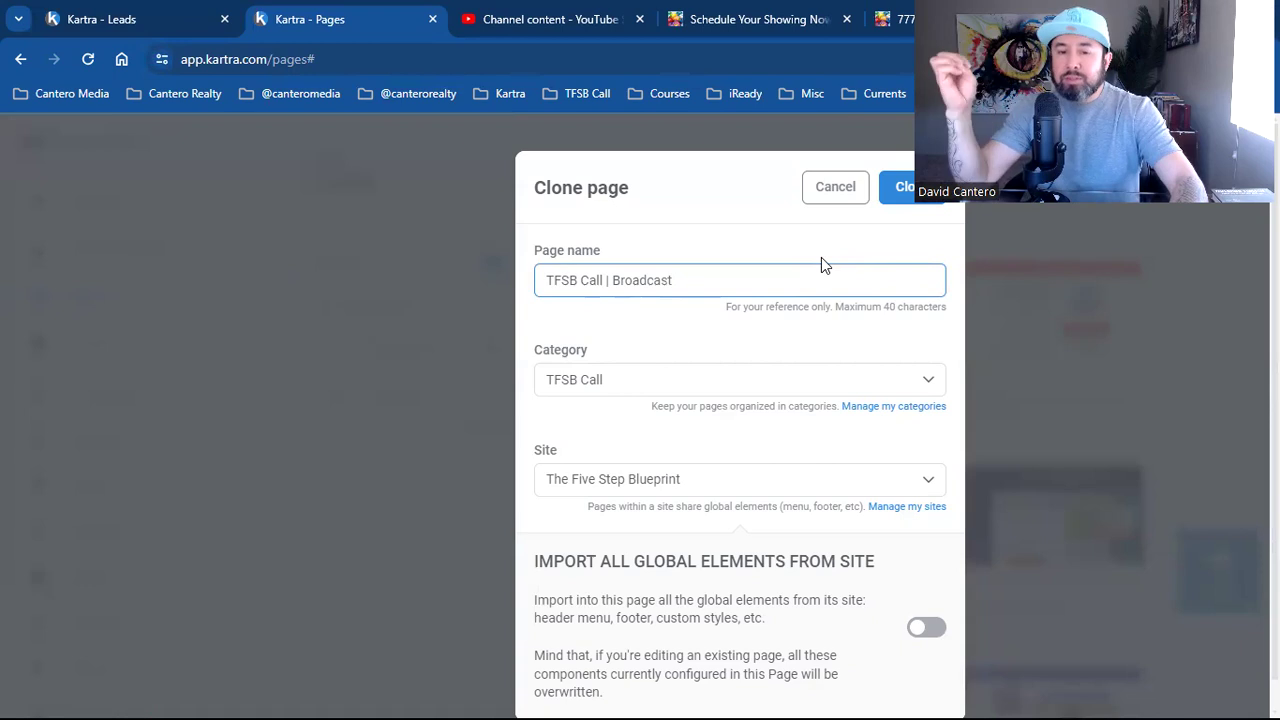
pyautogui.click(822, 264)
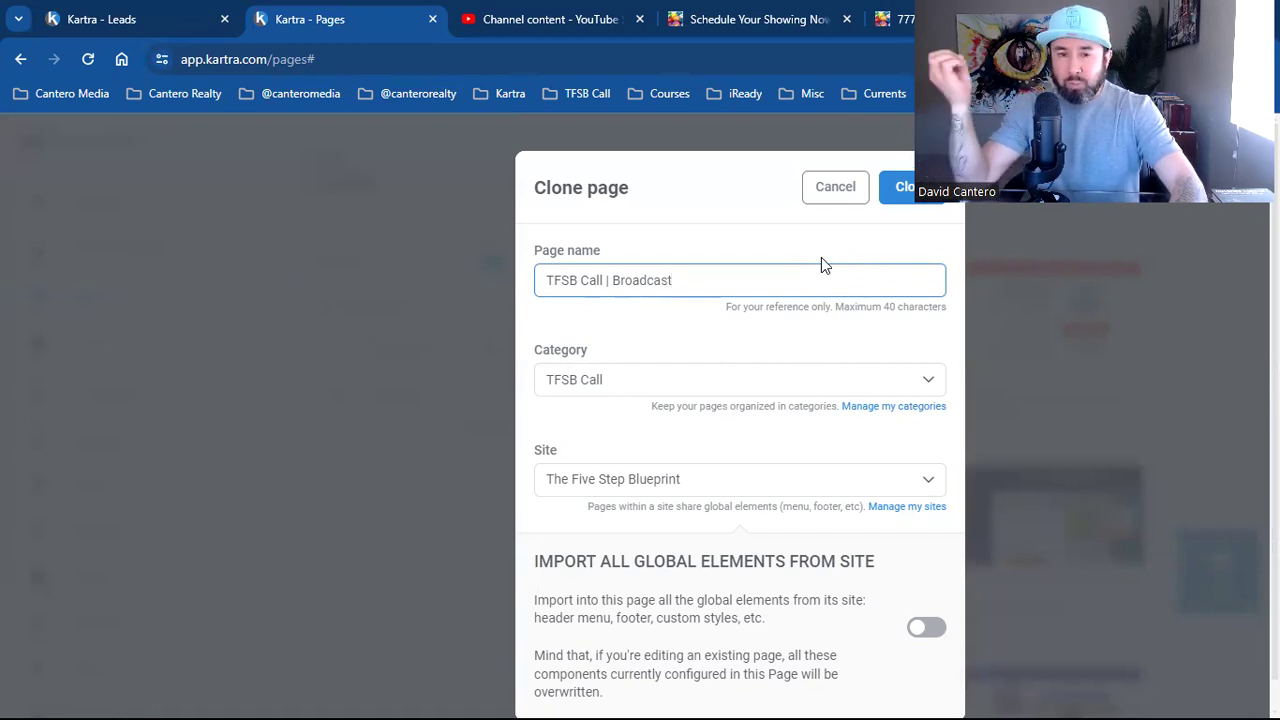
pyautogui.click(822, 264)
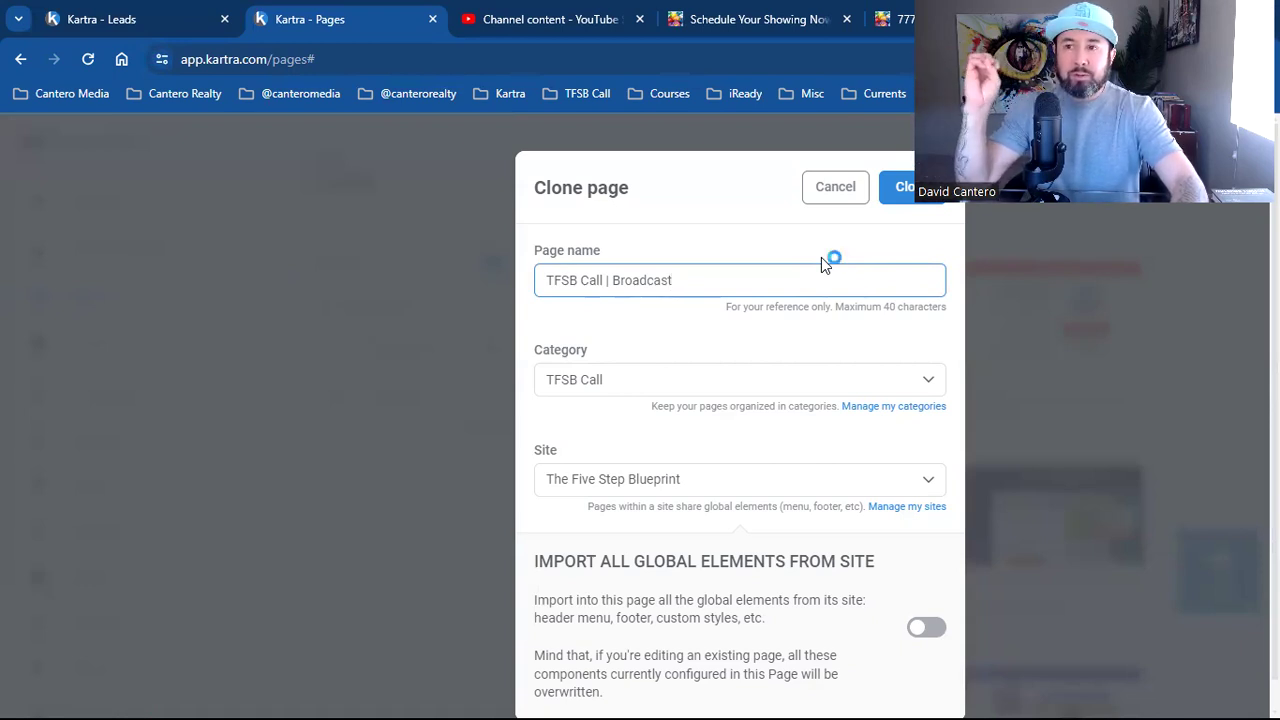
pyautogui.click(822, 264)
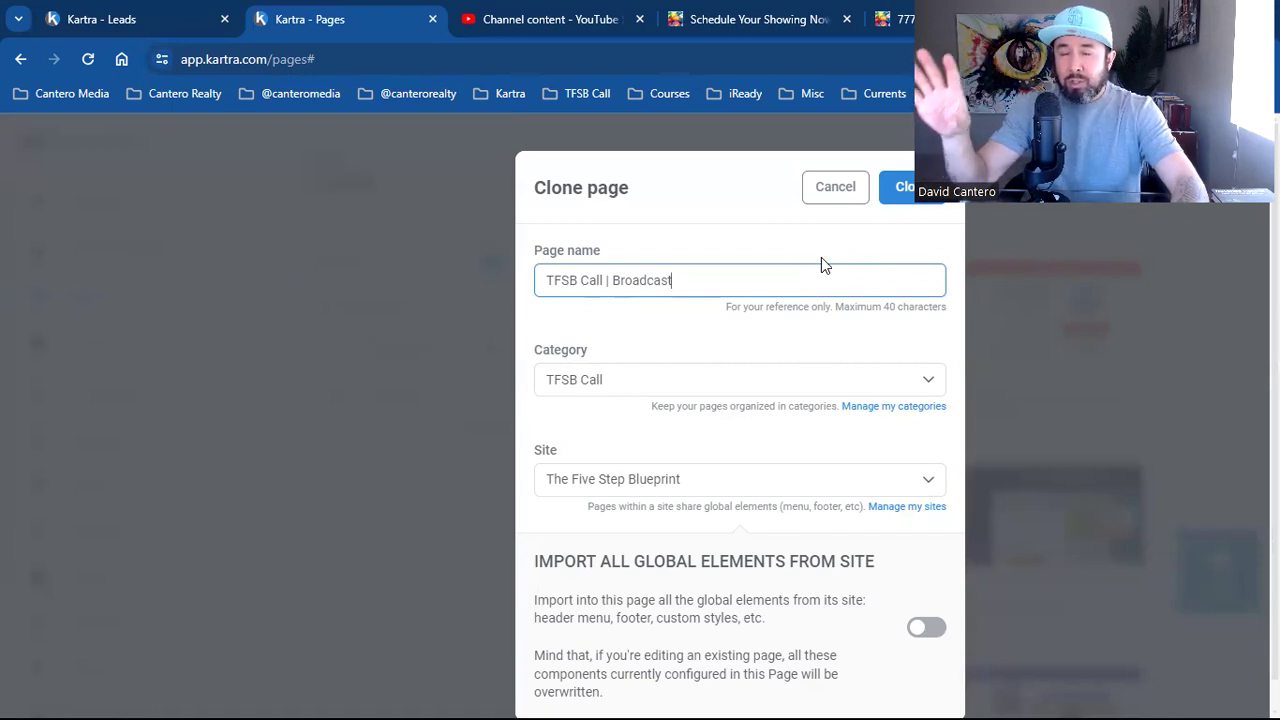
pyautogui.click(822, 264)
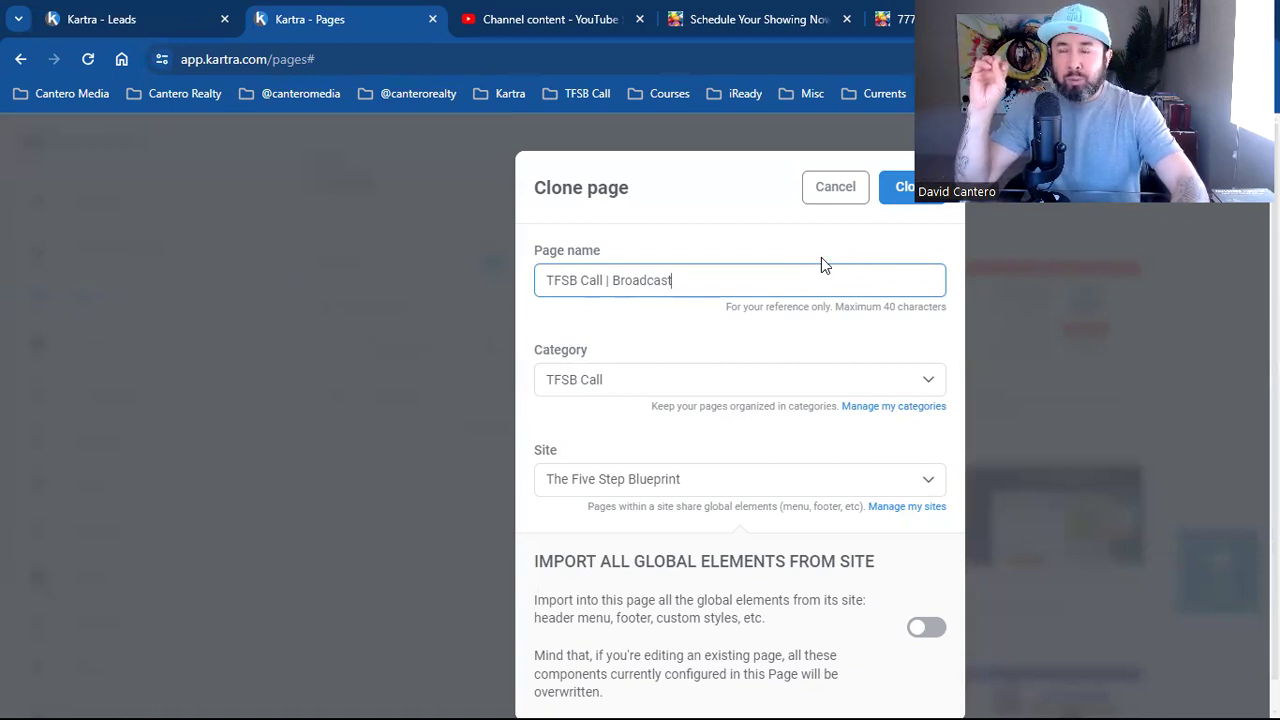
pyautogui.click(822, 264)
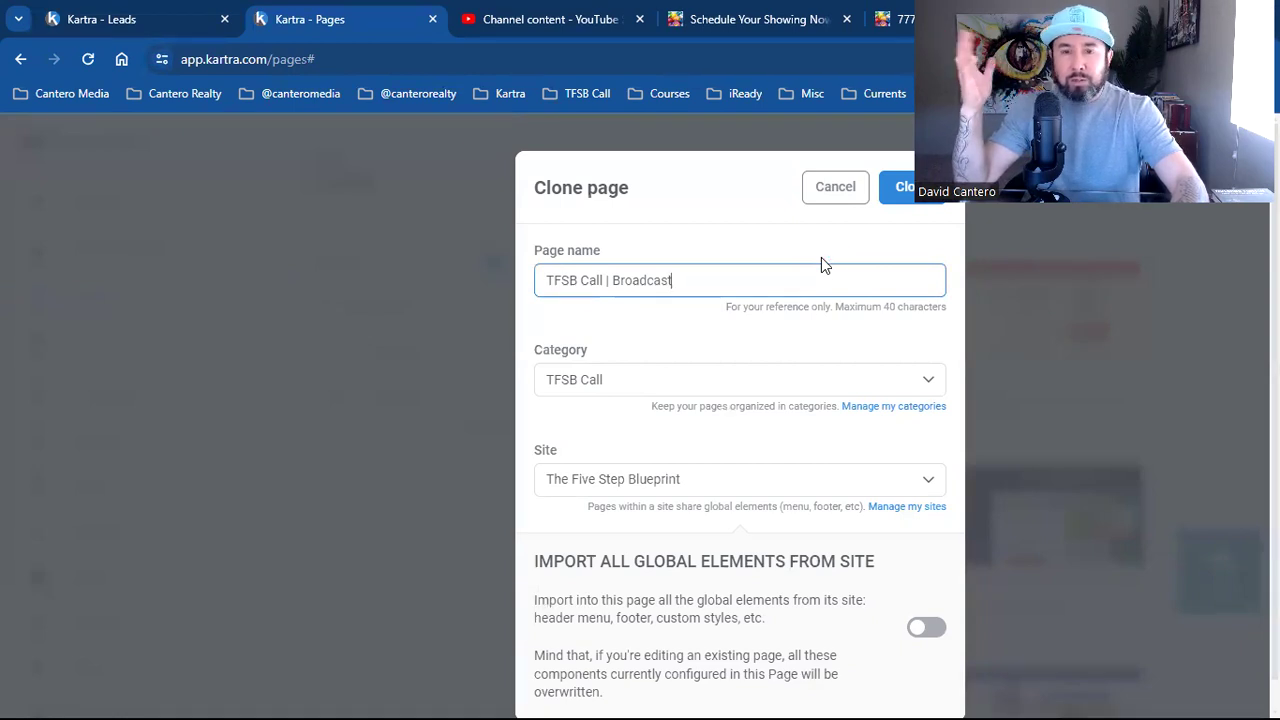
pyautogui.click(822, 264)
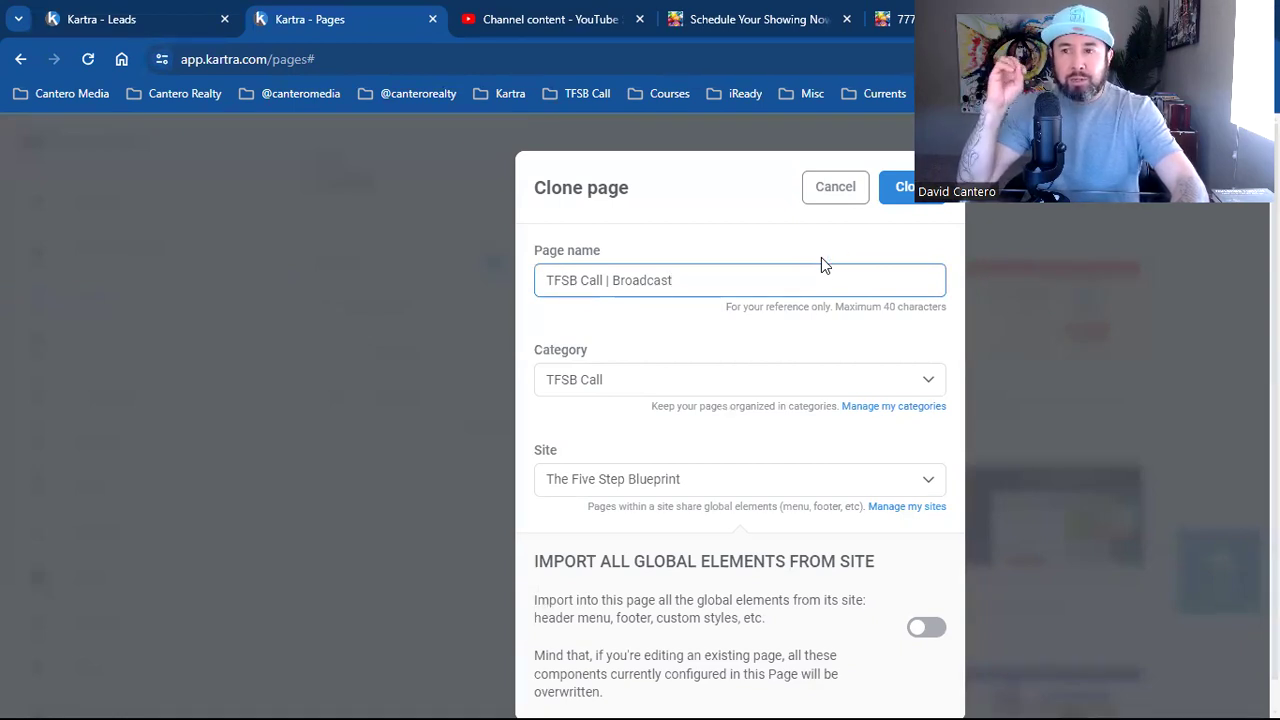
pyautogui.click(822, 264)
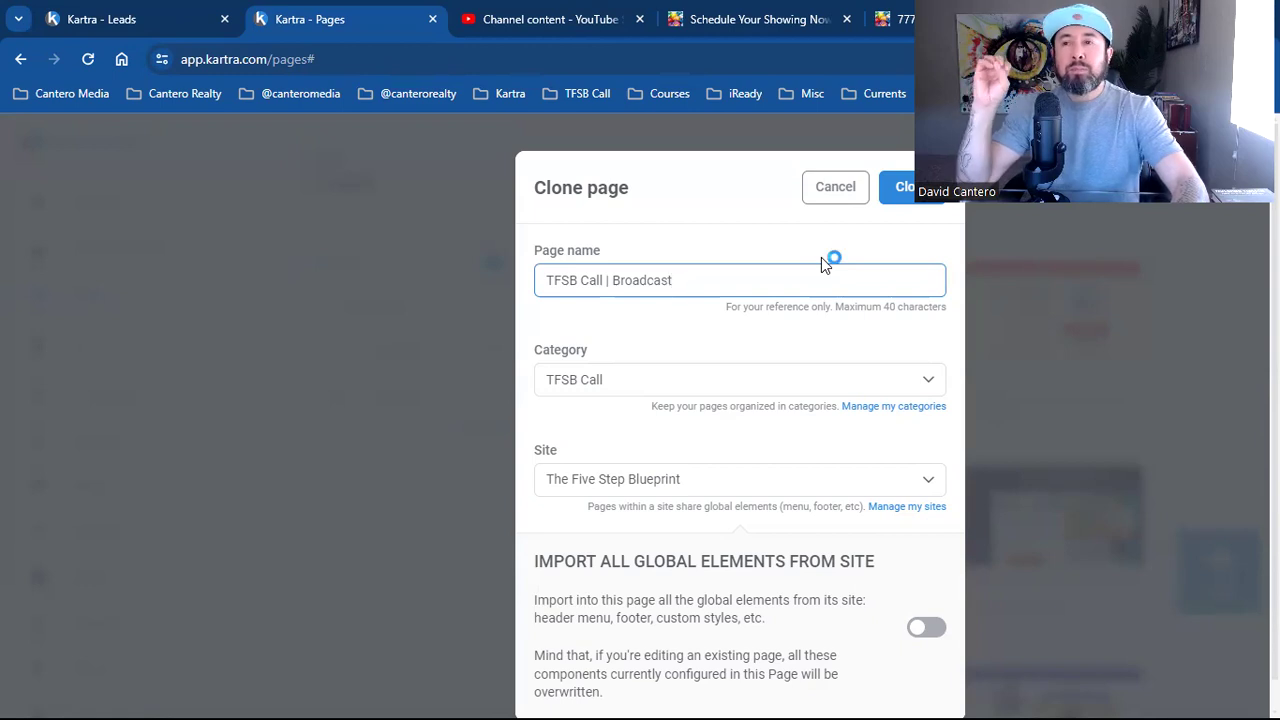
pyautogui.click(822, 264)
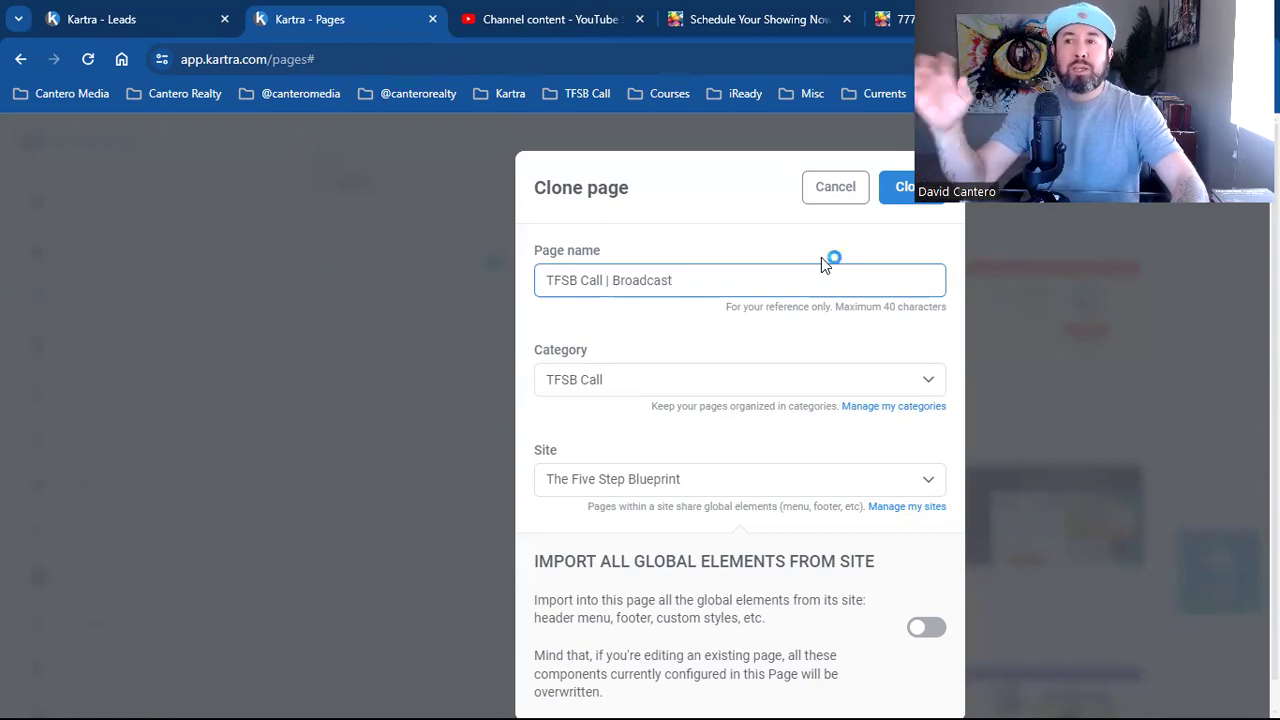
pyautogui.click(822, 264)
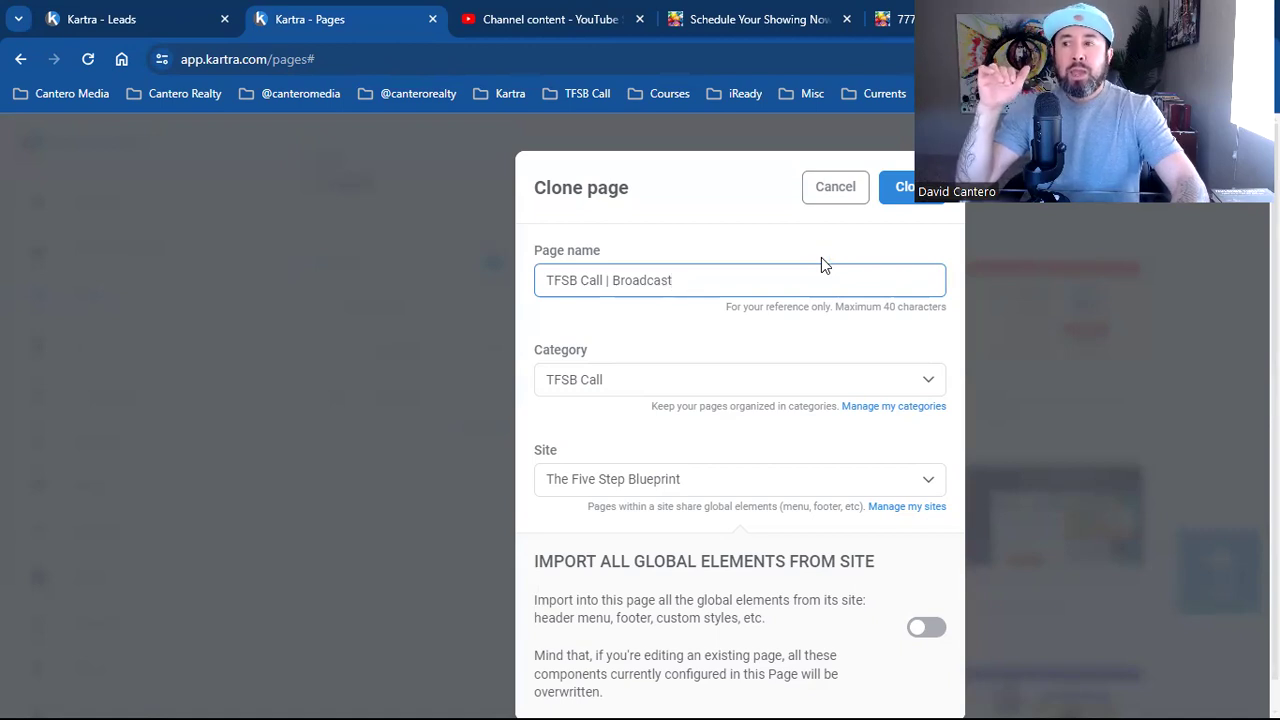
pyautogui.click(822, 264)
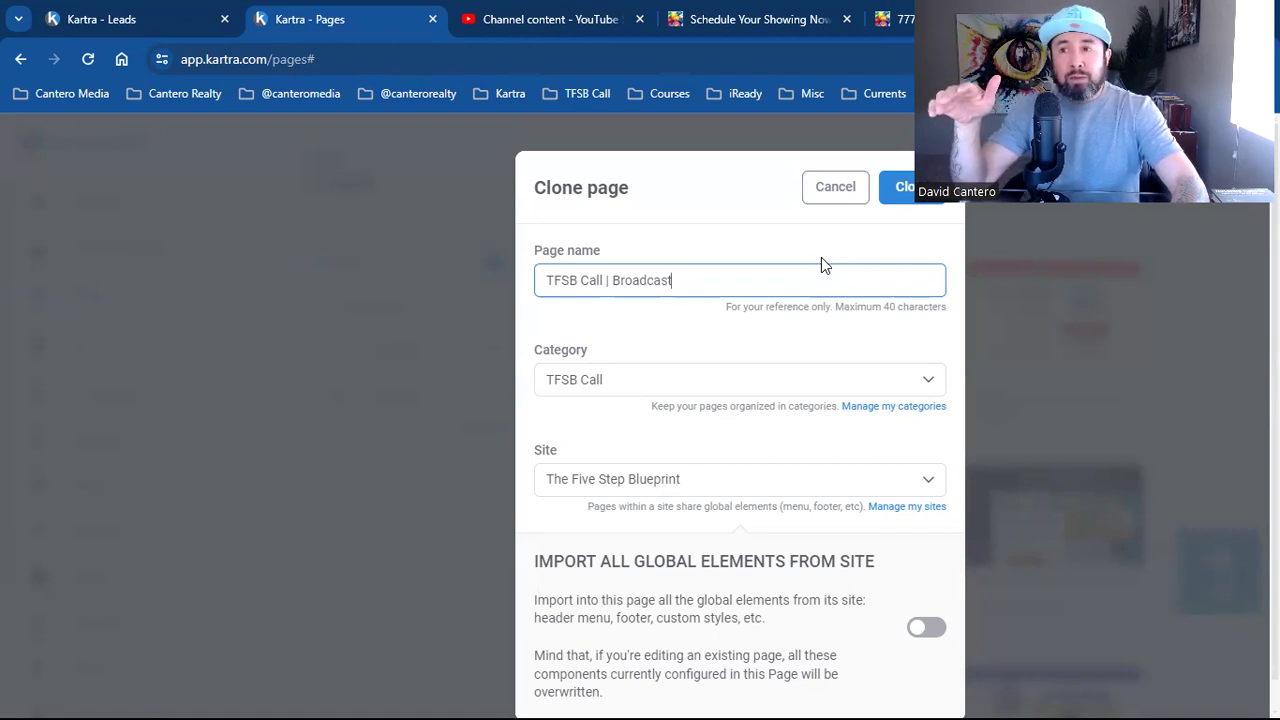
pyautogui.click(822, 264)
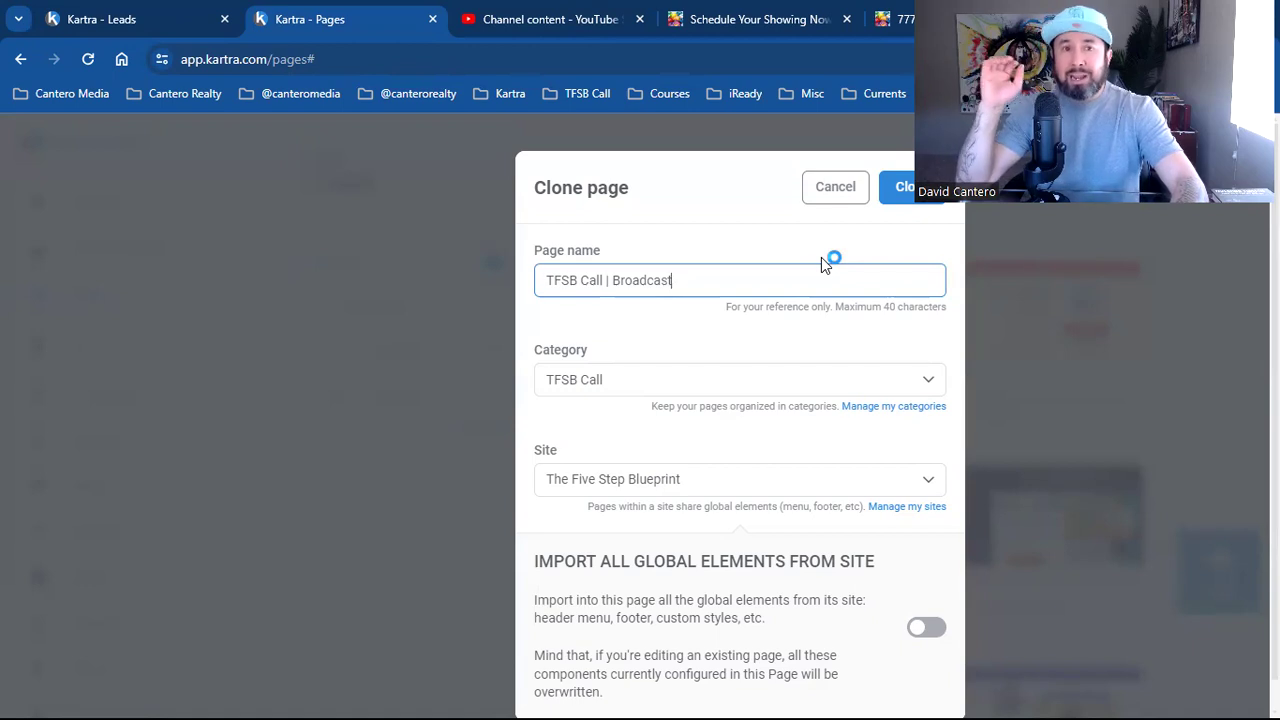
pyautogui.click(822, 264)
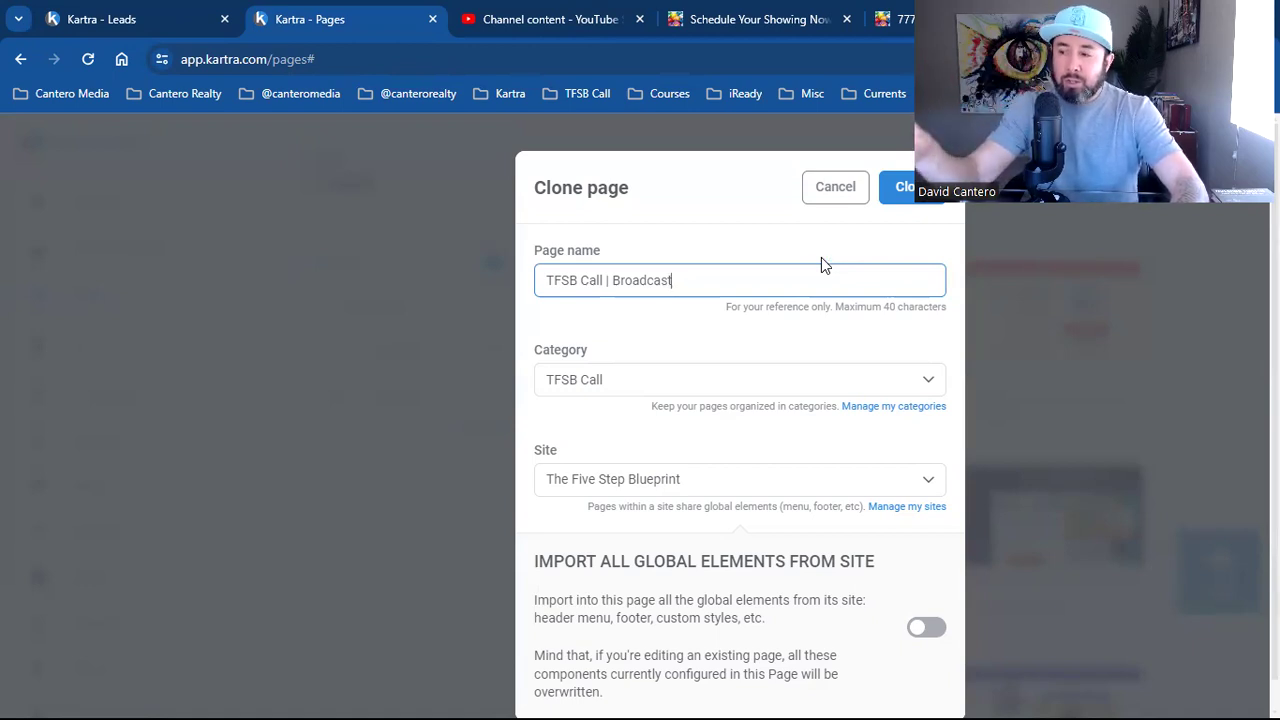
pyautogui.click(822, 264)
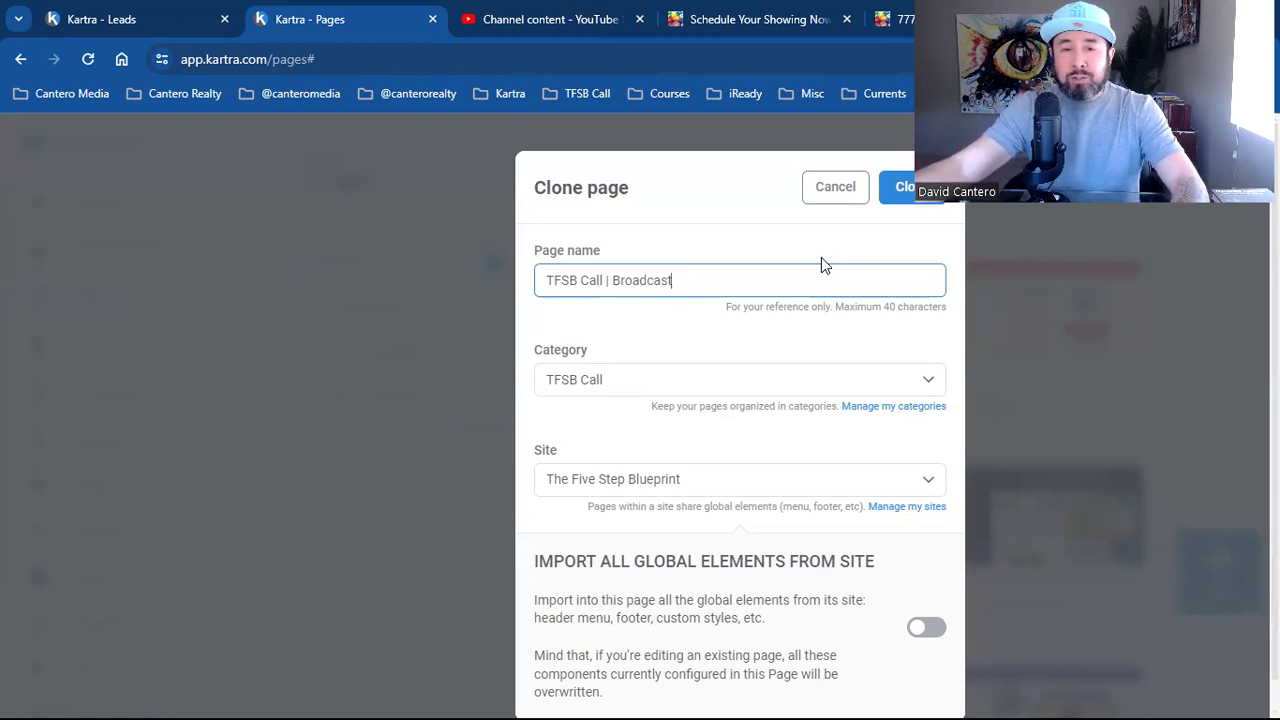
pyautogui.click(822, 264)
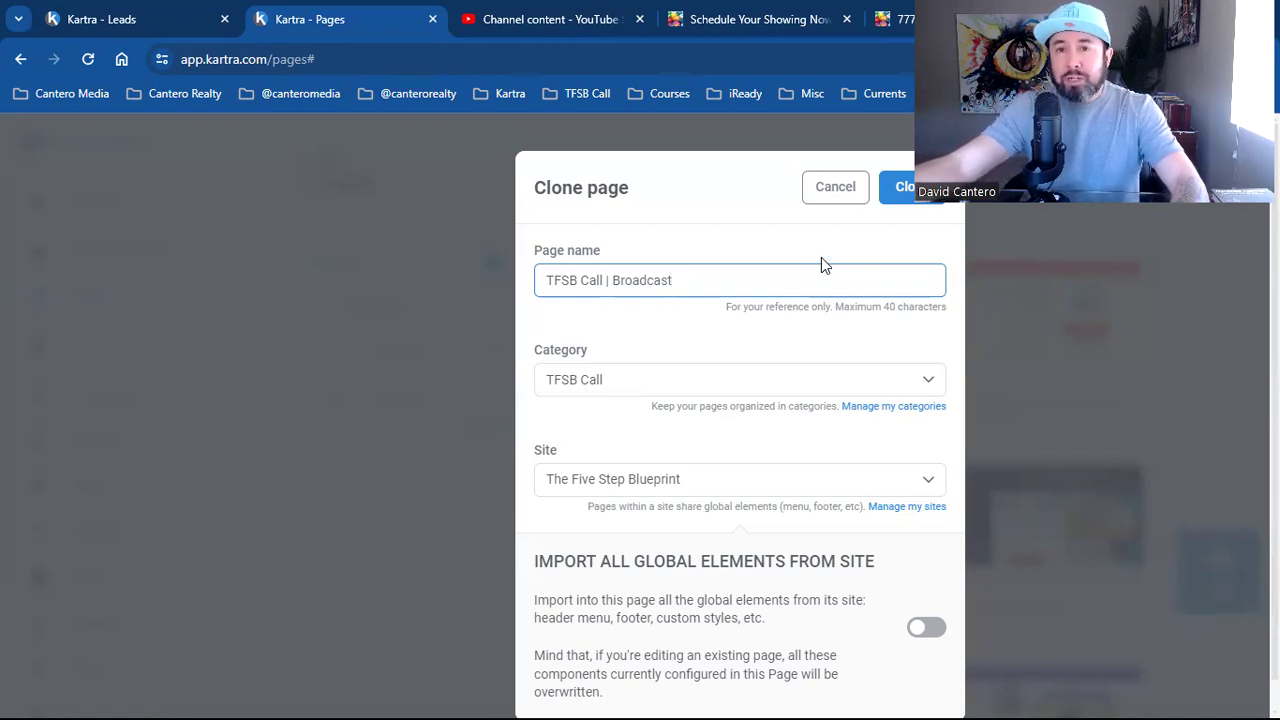
pyautogui.click(822, 264)
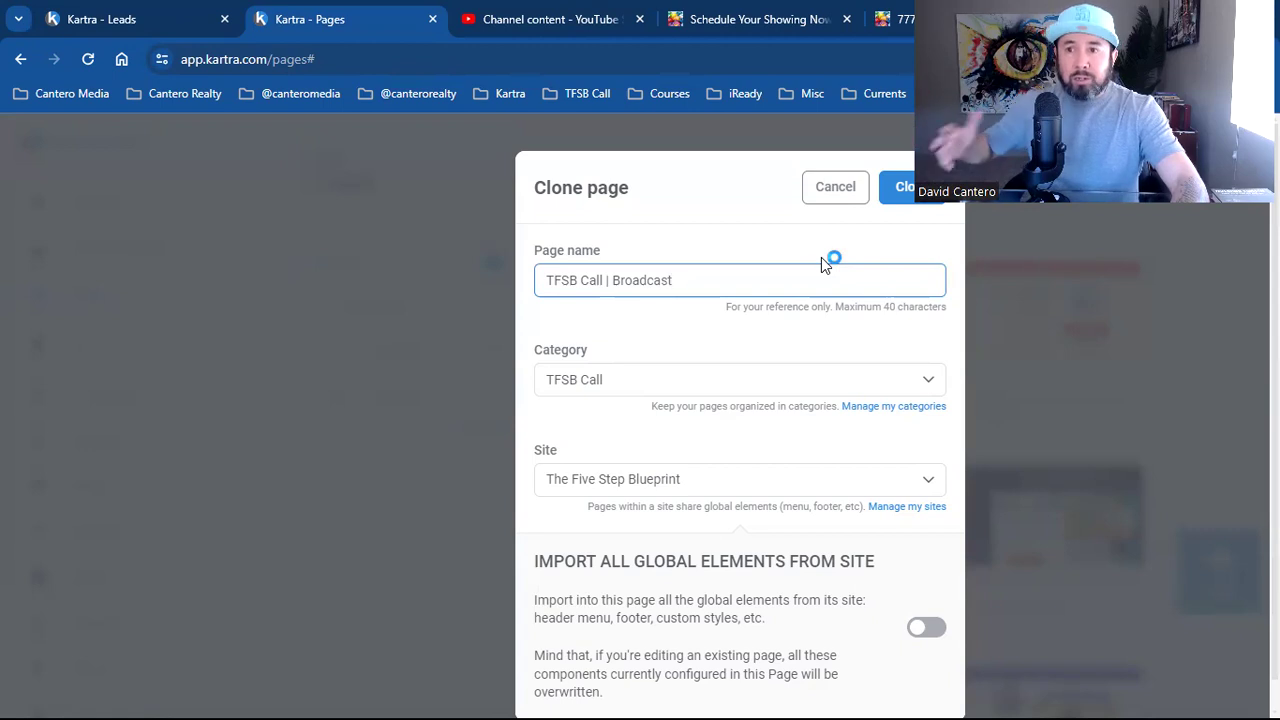
pyautogui.click(822, 264)
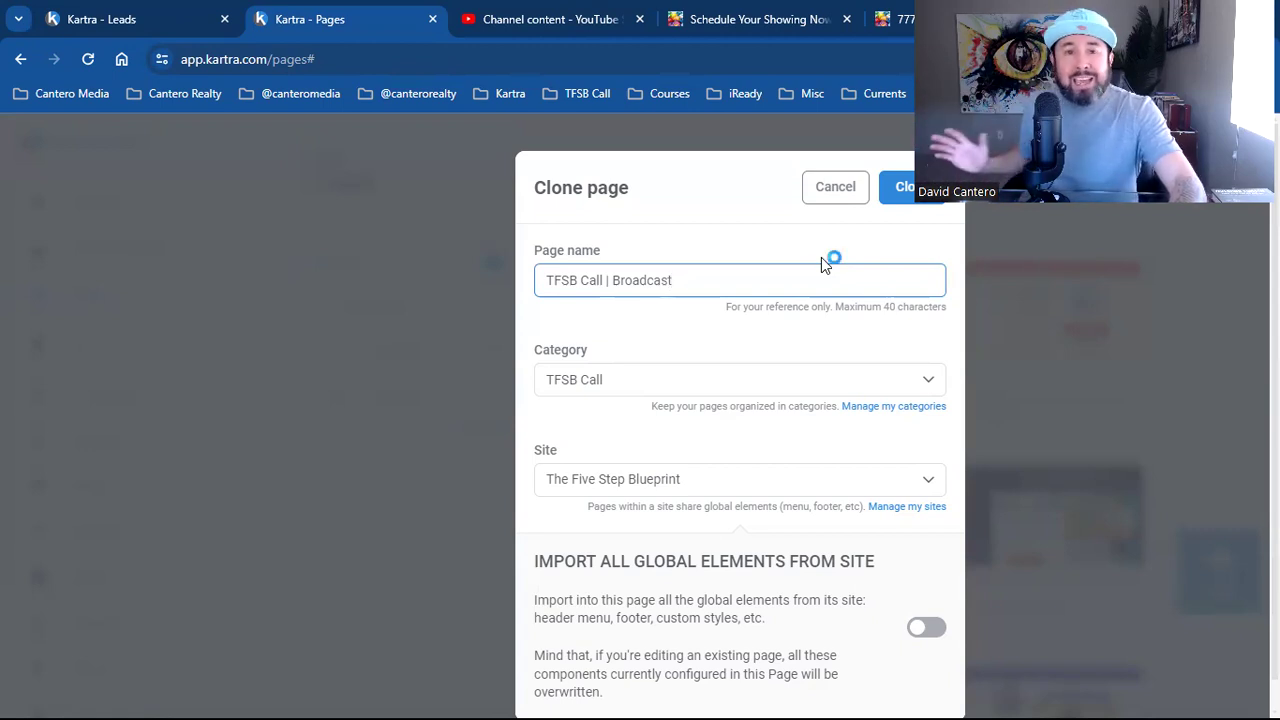
pyautogui.click(822, 264)
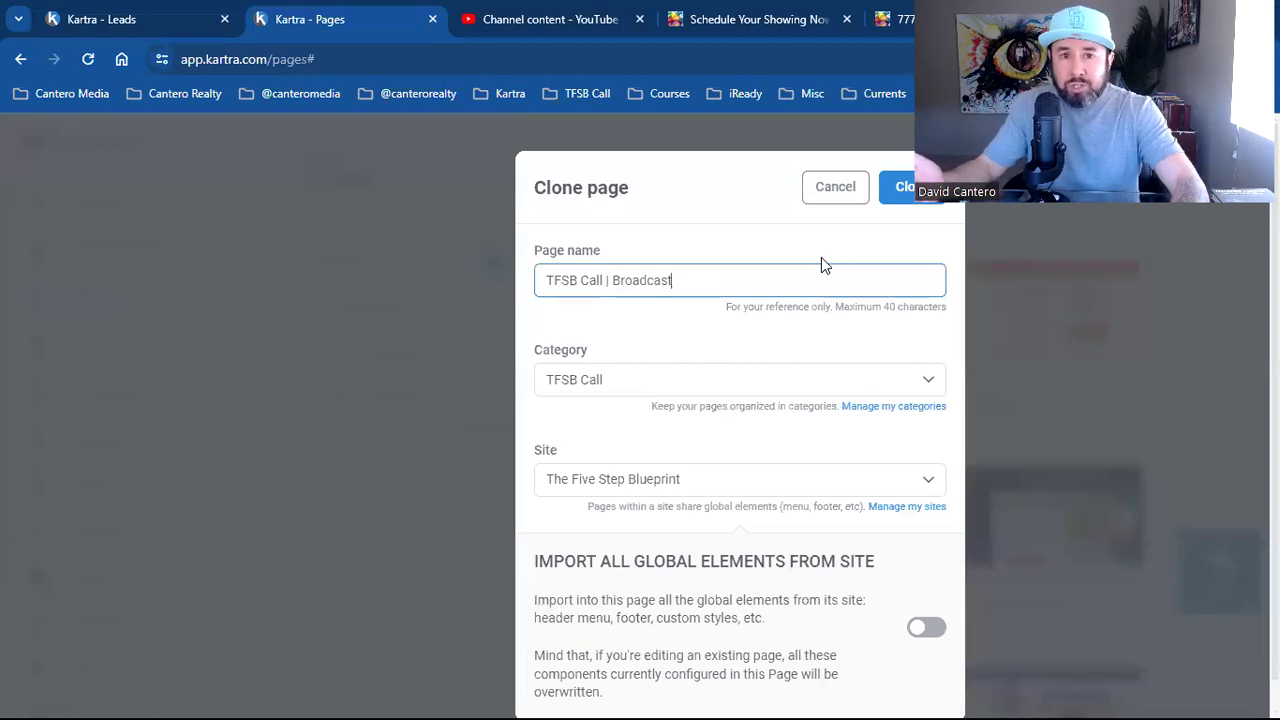
pyautogui.click(822, 264)
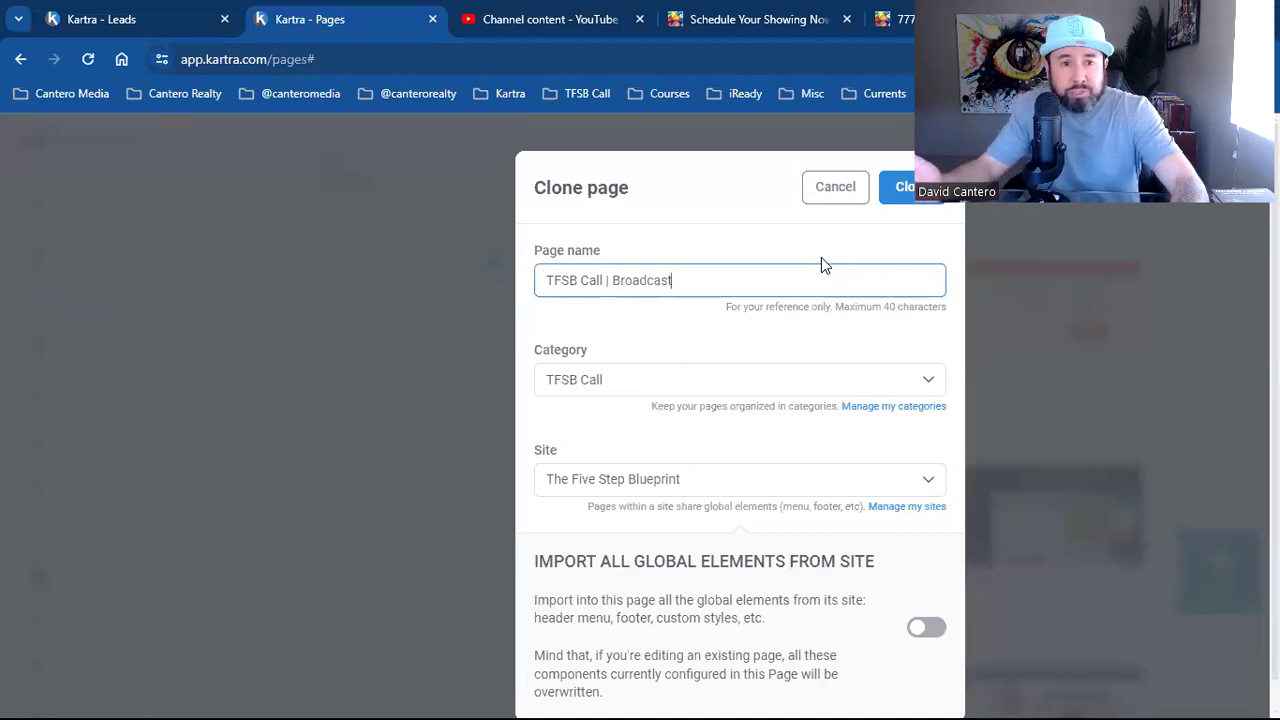
pyautogui.click(822, 264)
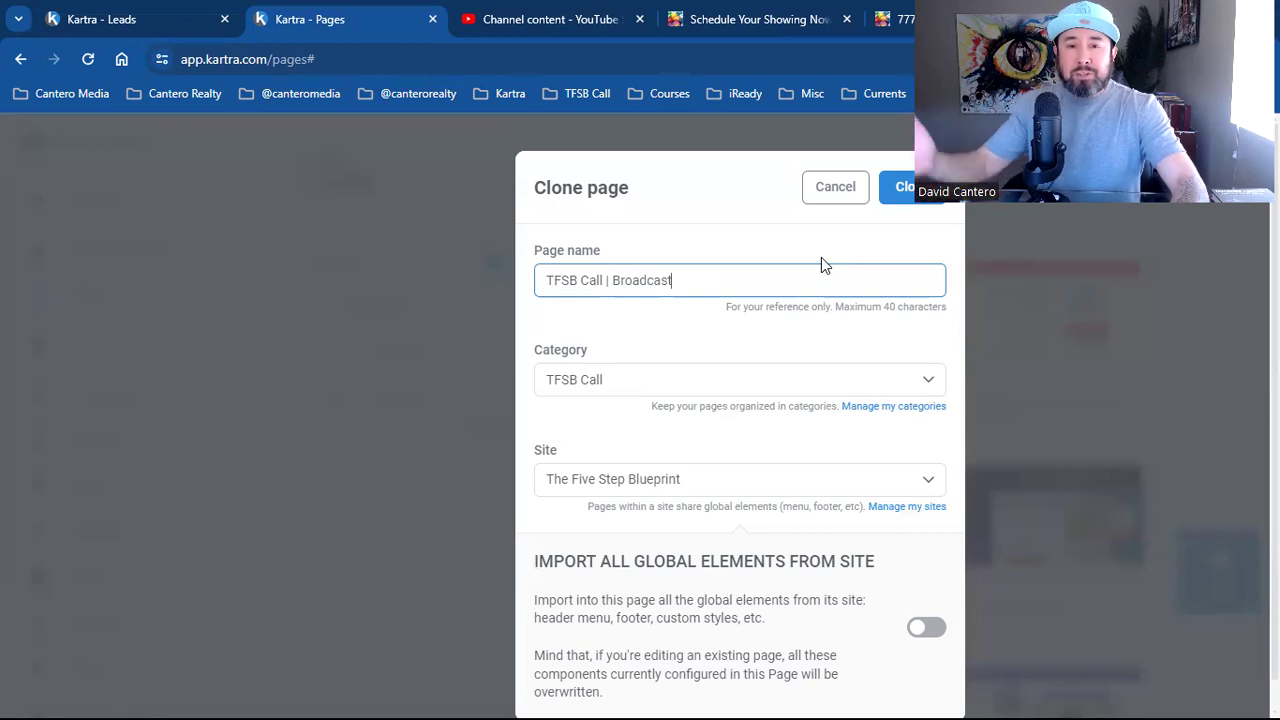
pyautogui.click(822, 264)
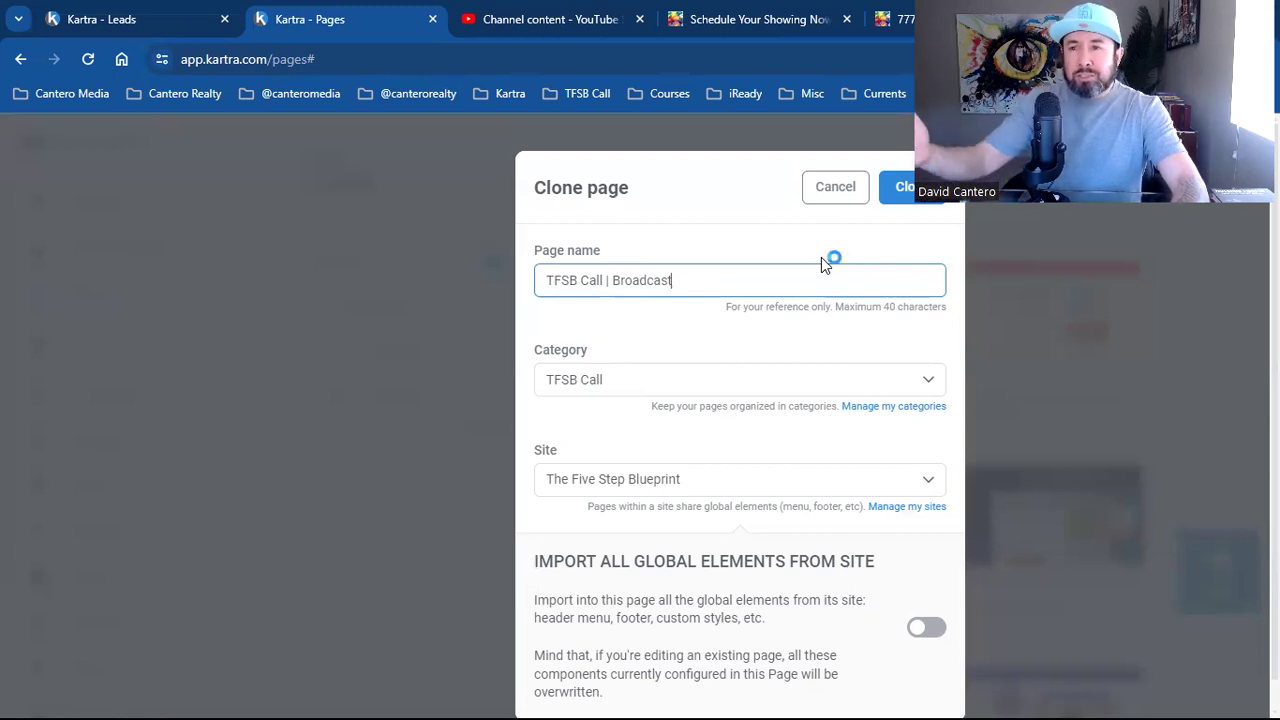
pyautogui.click(822, 264)
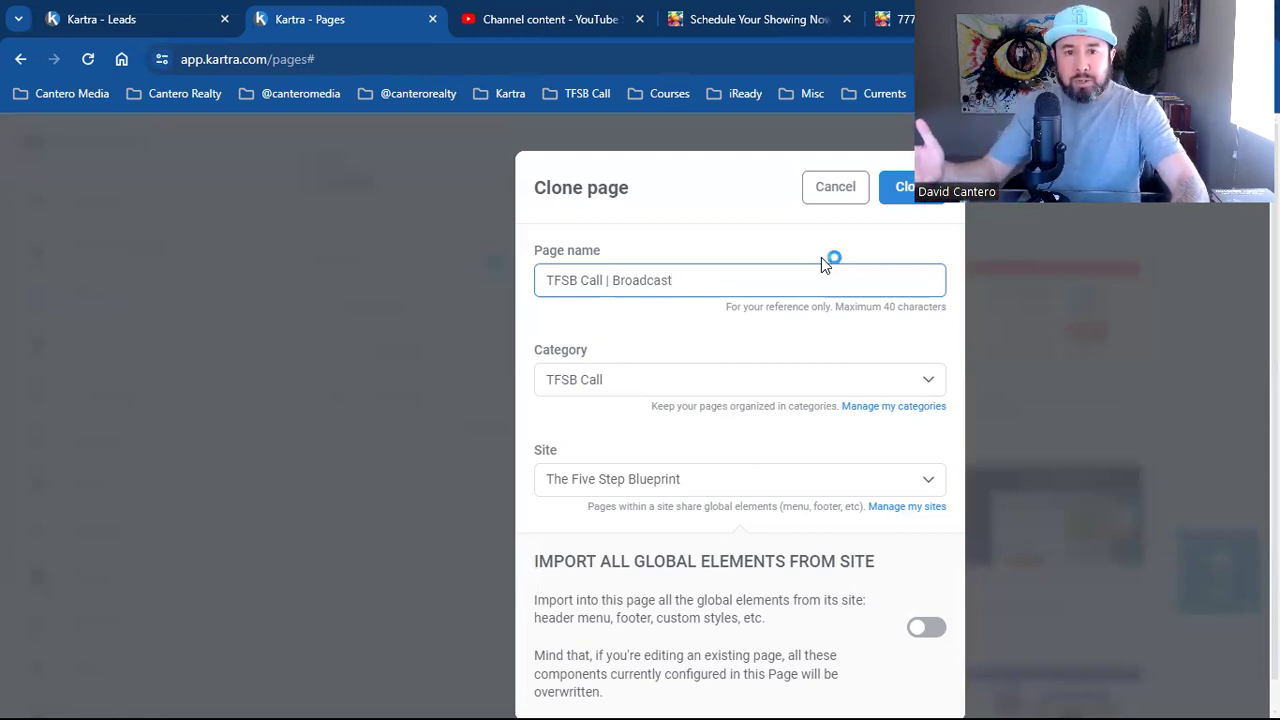
pyautogui.click(822, 264)
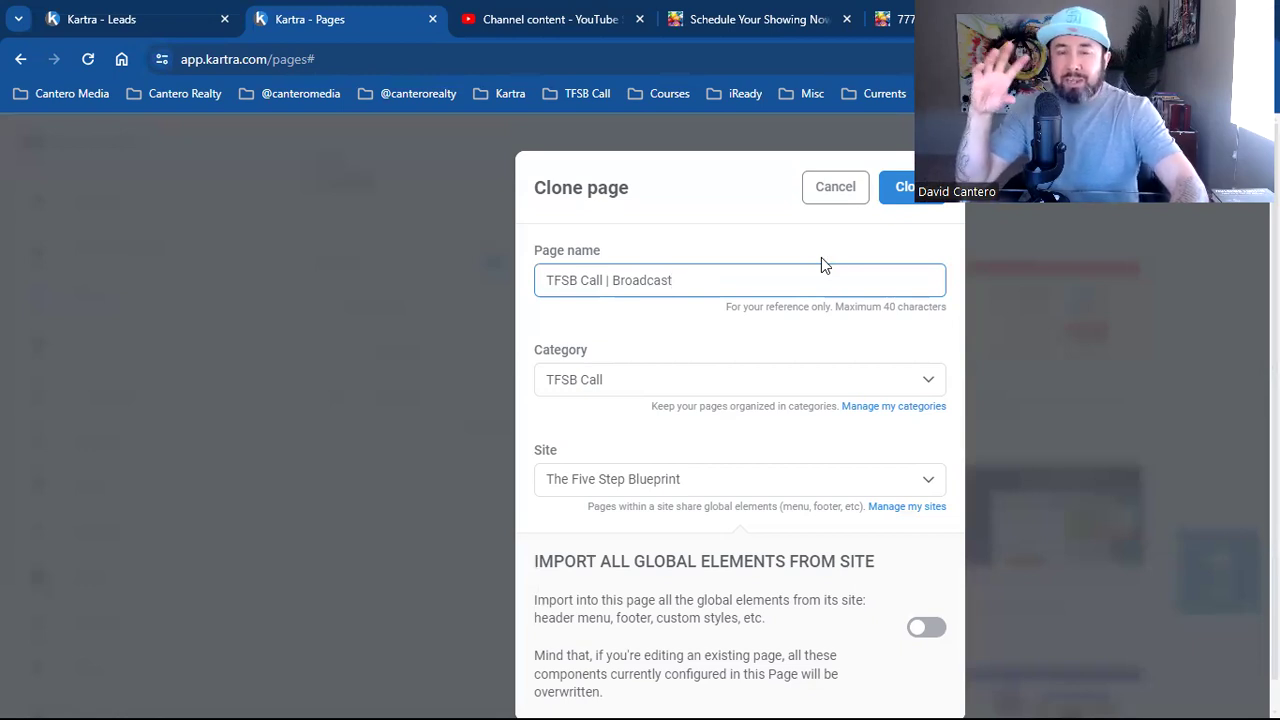
pyautogui.click(822, 264)
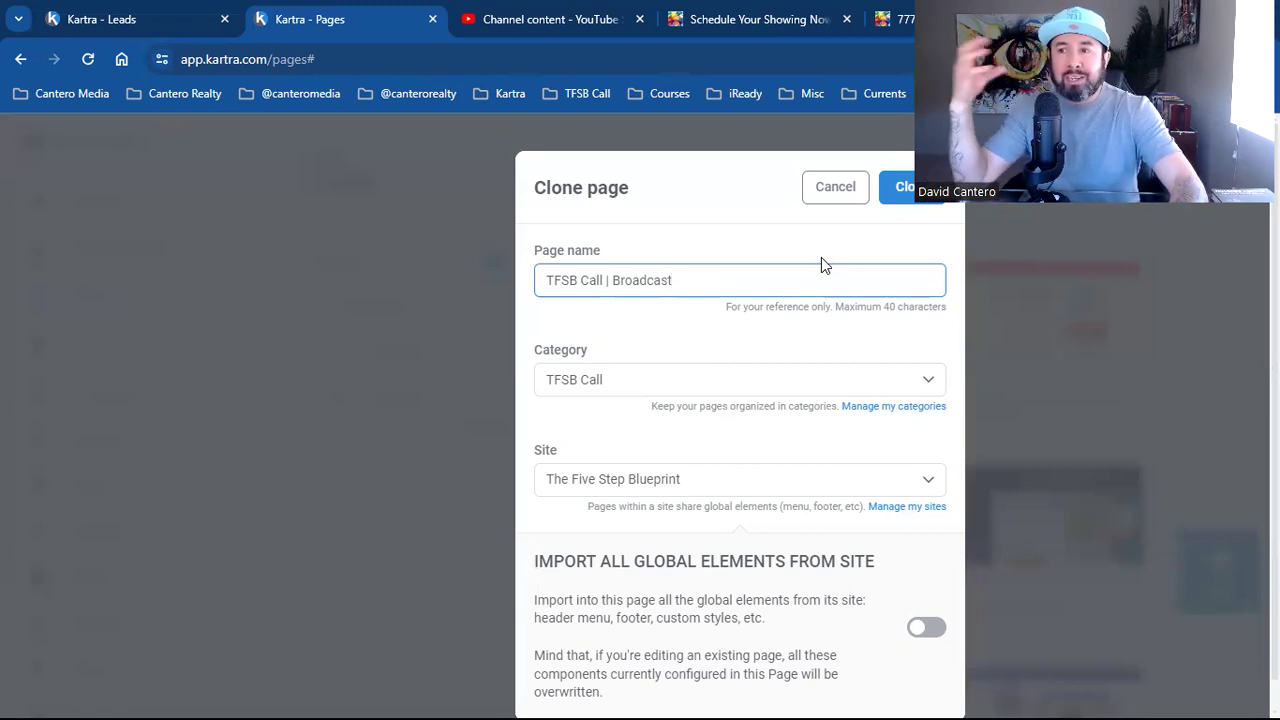
pyautogui.click(822, 264)
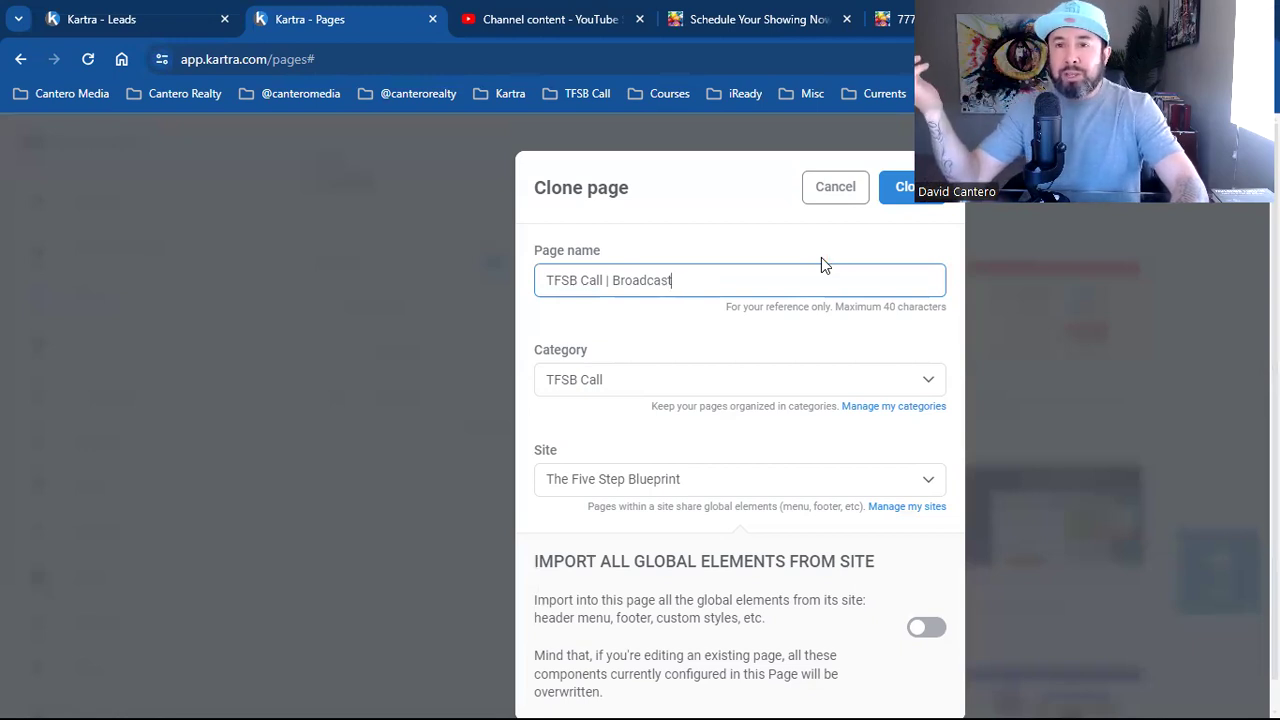
pyautogui.click(822, 264)
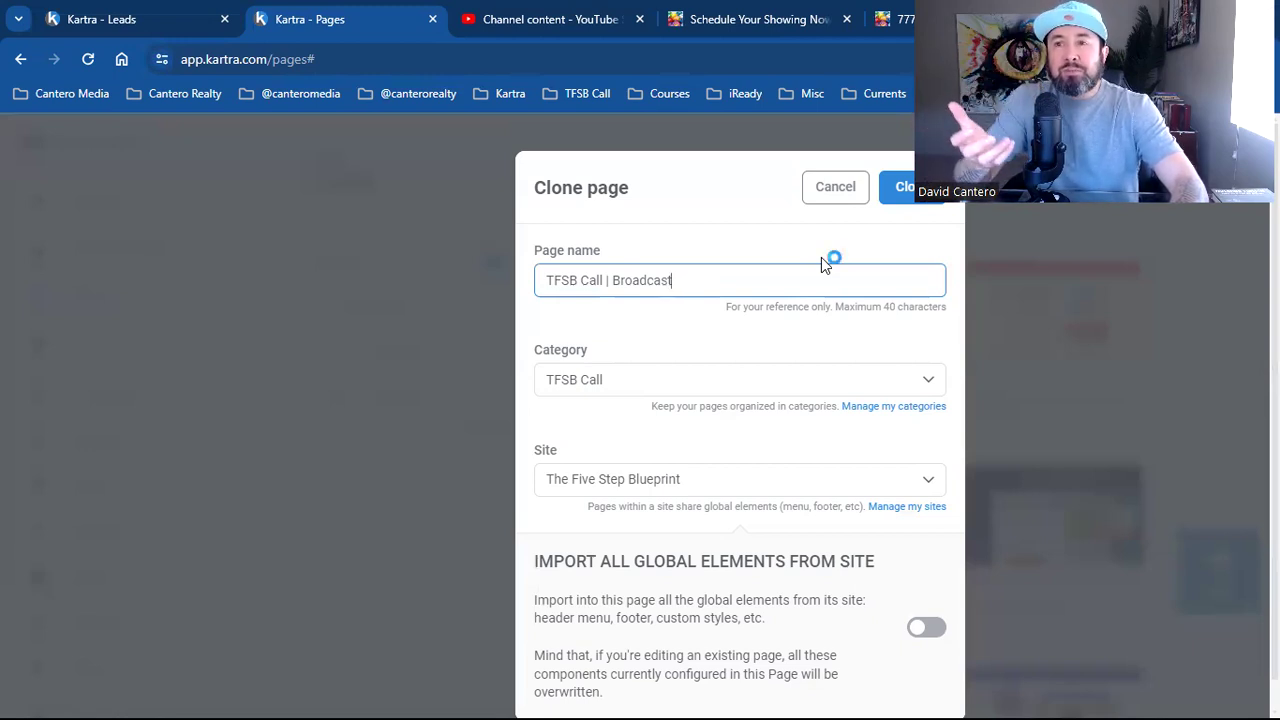
pyautogui.click(822, 264)
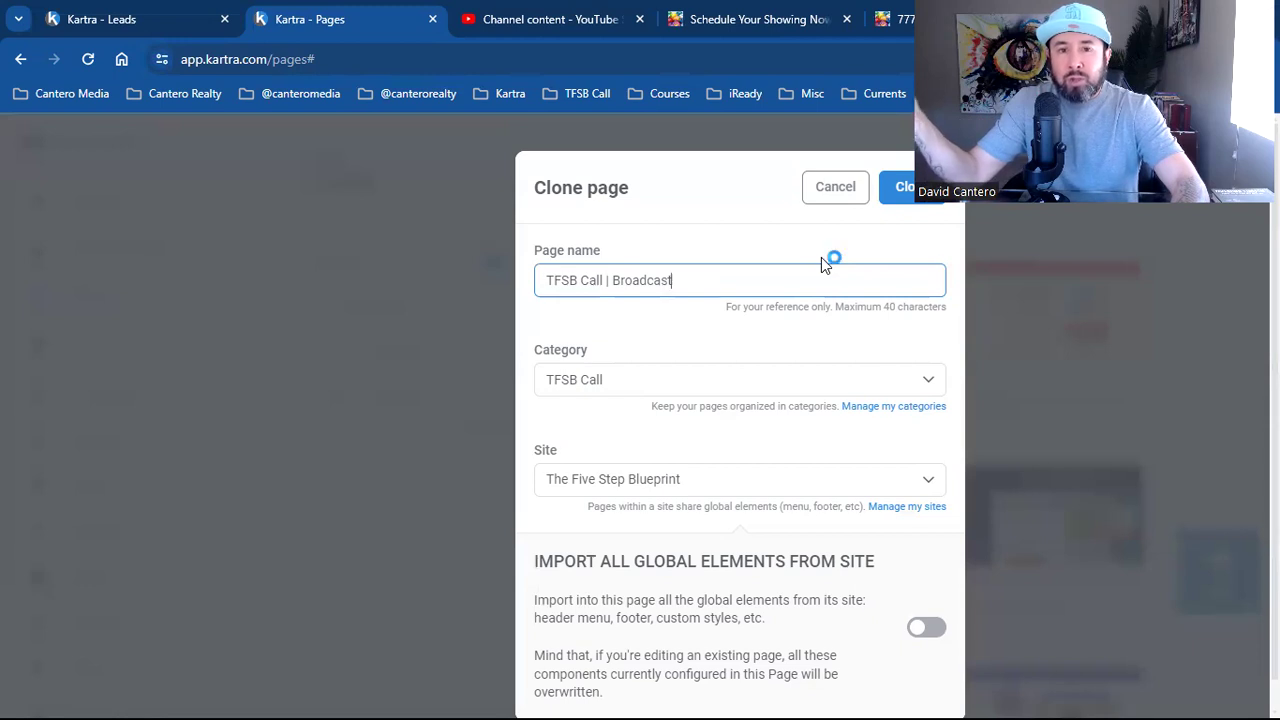
pyautogui.click(822, 264)
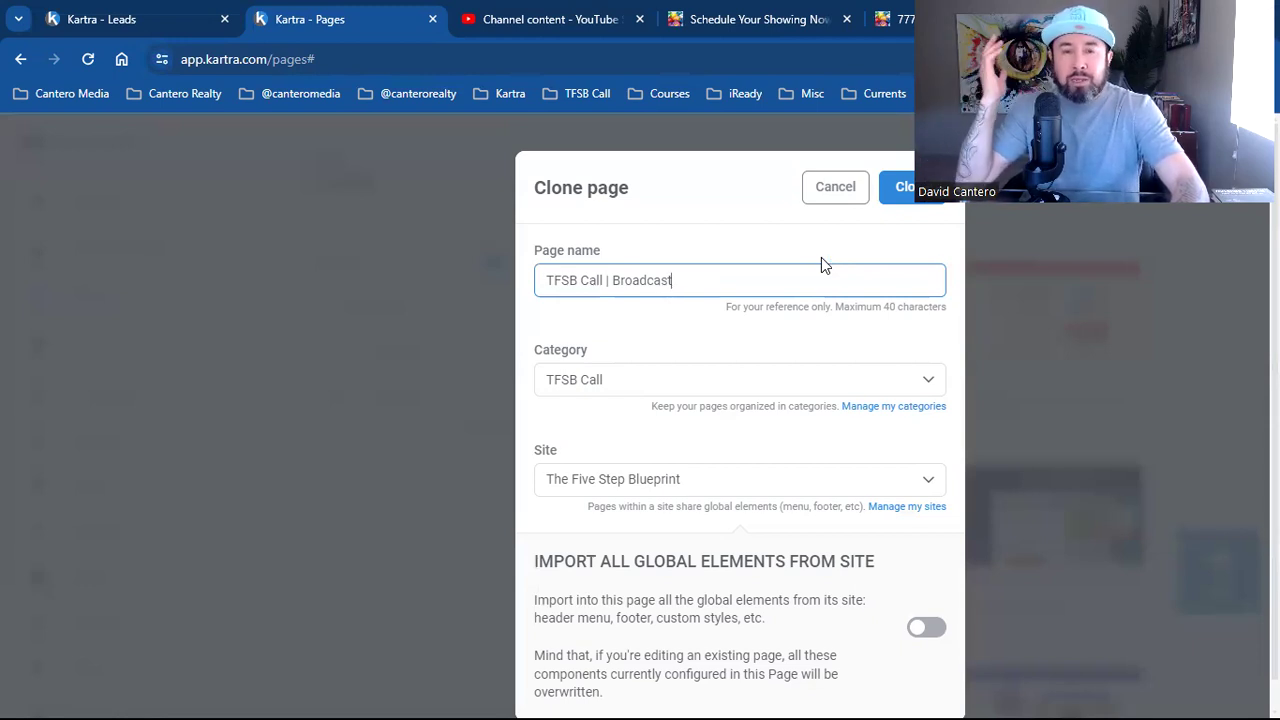
pyautogui.click(822, 264)
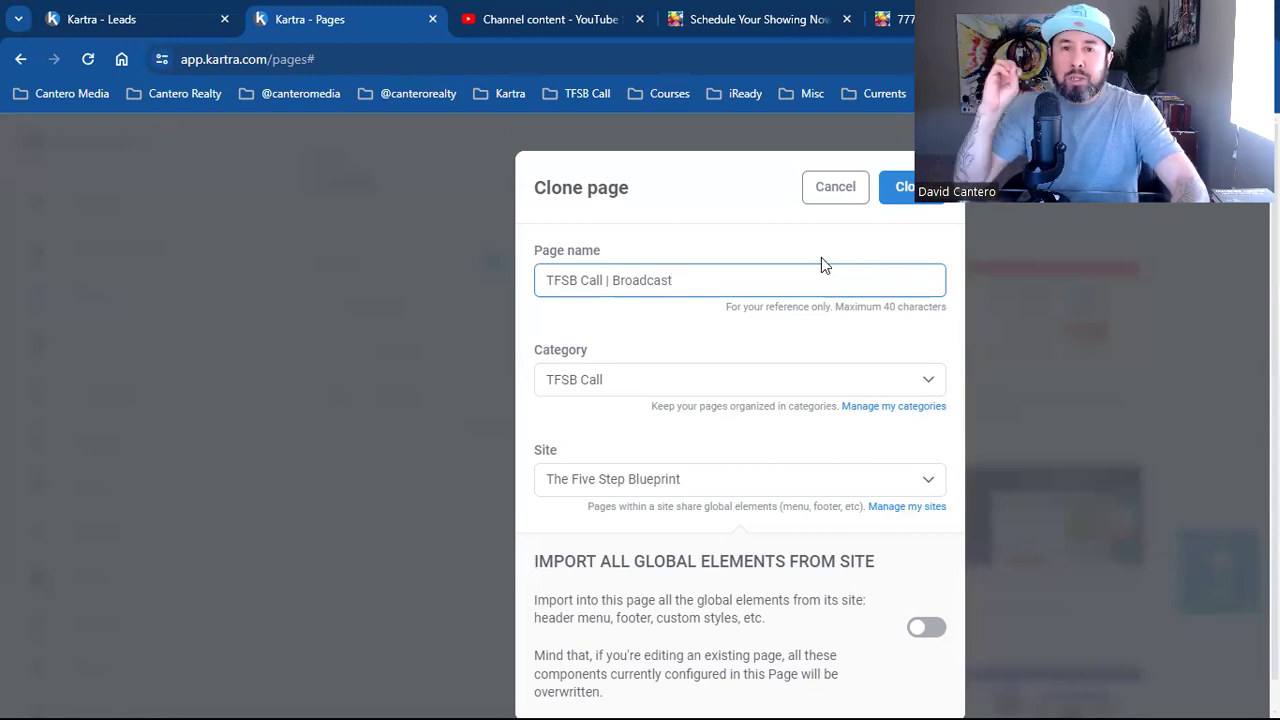
pyautogui.click(822, 264)
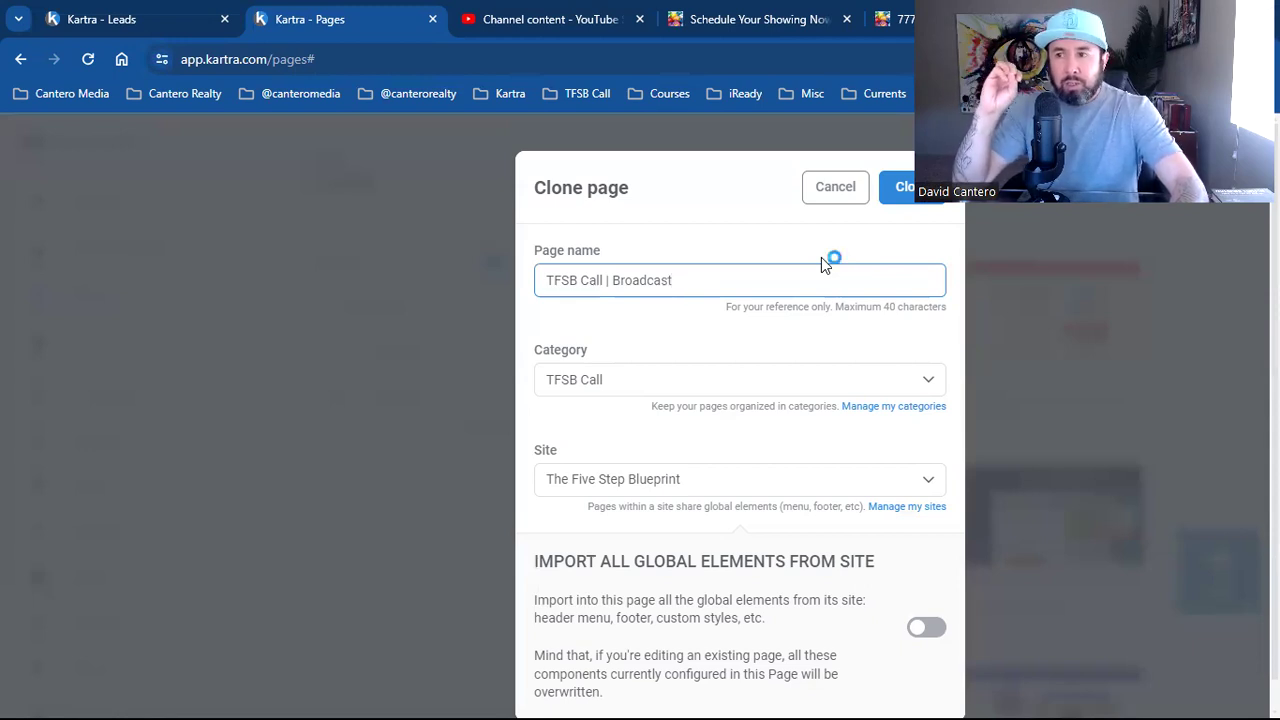
pyautogui.click(822, 264)
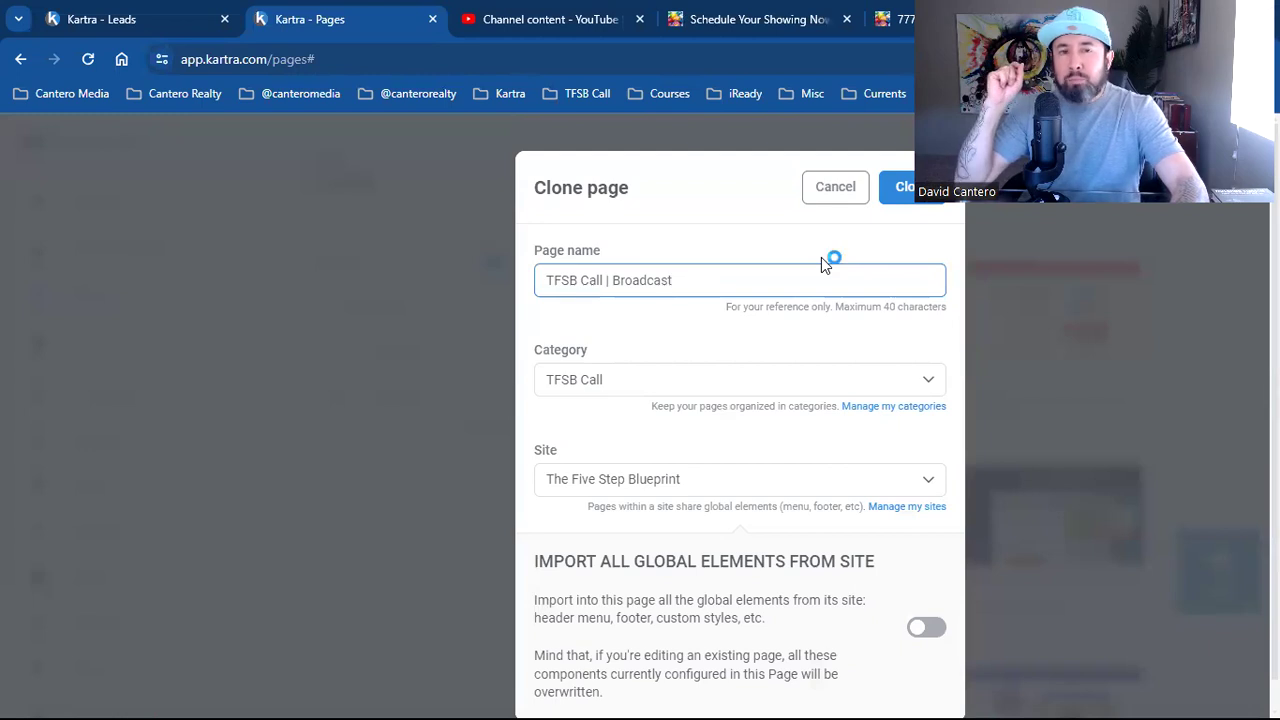
pyautogui.click(822, 264)
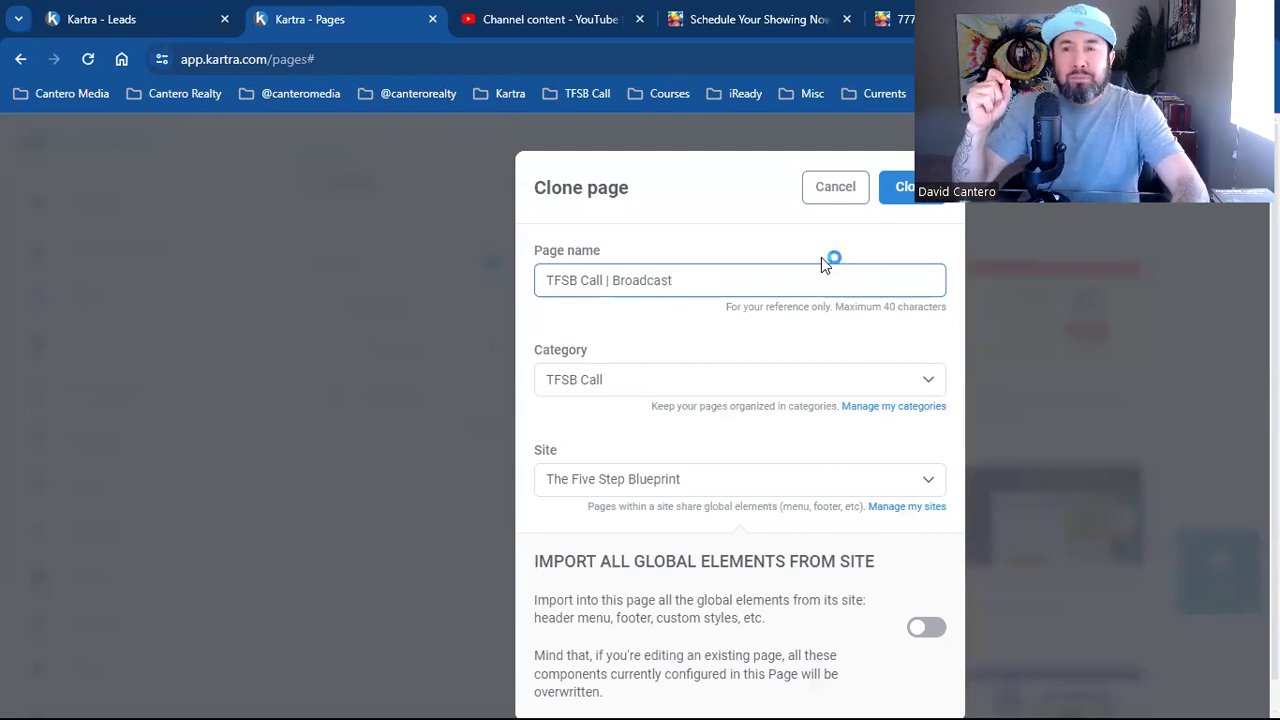
pyautogui.click(822, 264)
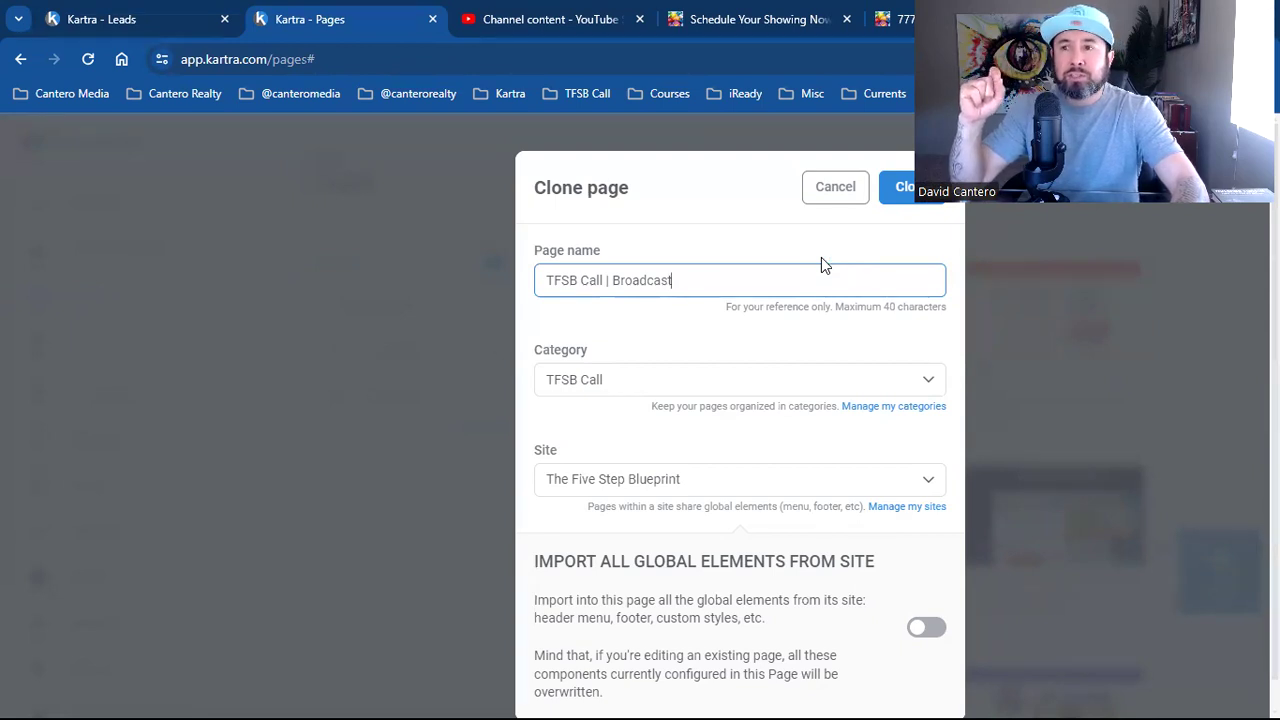
pyautogui.click(822, 264)
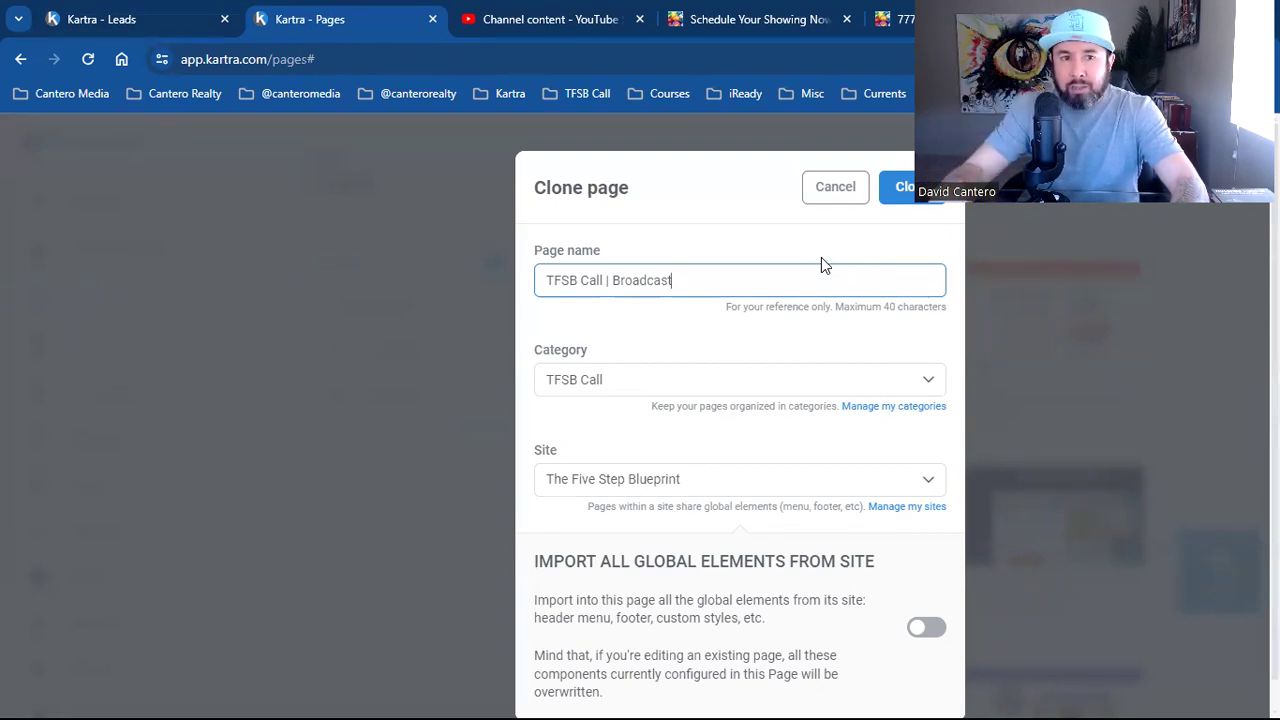
pyautogui.click(822, 264)
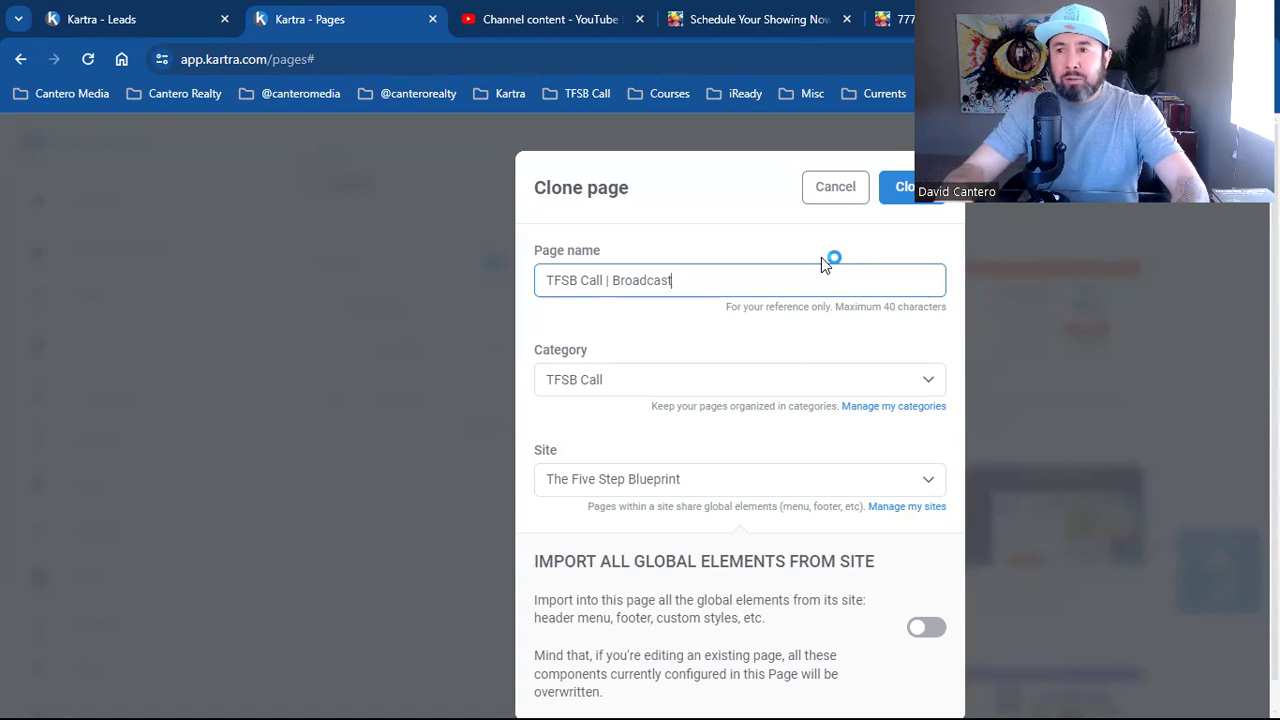
pyautogui.click(822, 264)
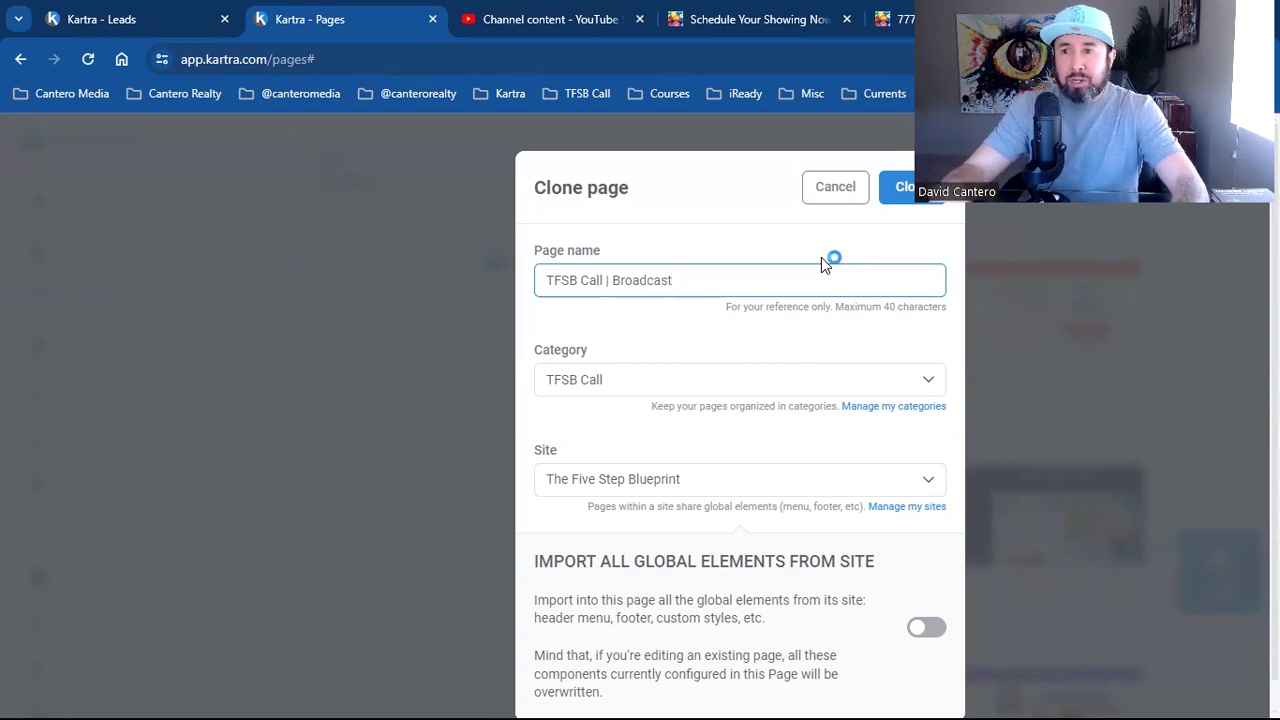
pyautogui.click(822, 264)
pyautogui.click(822, 264)
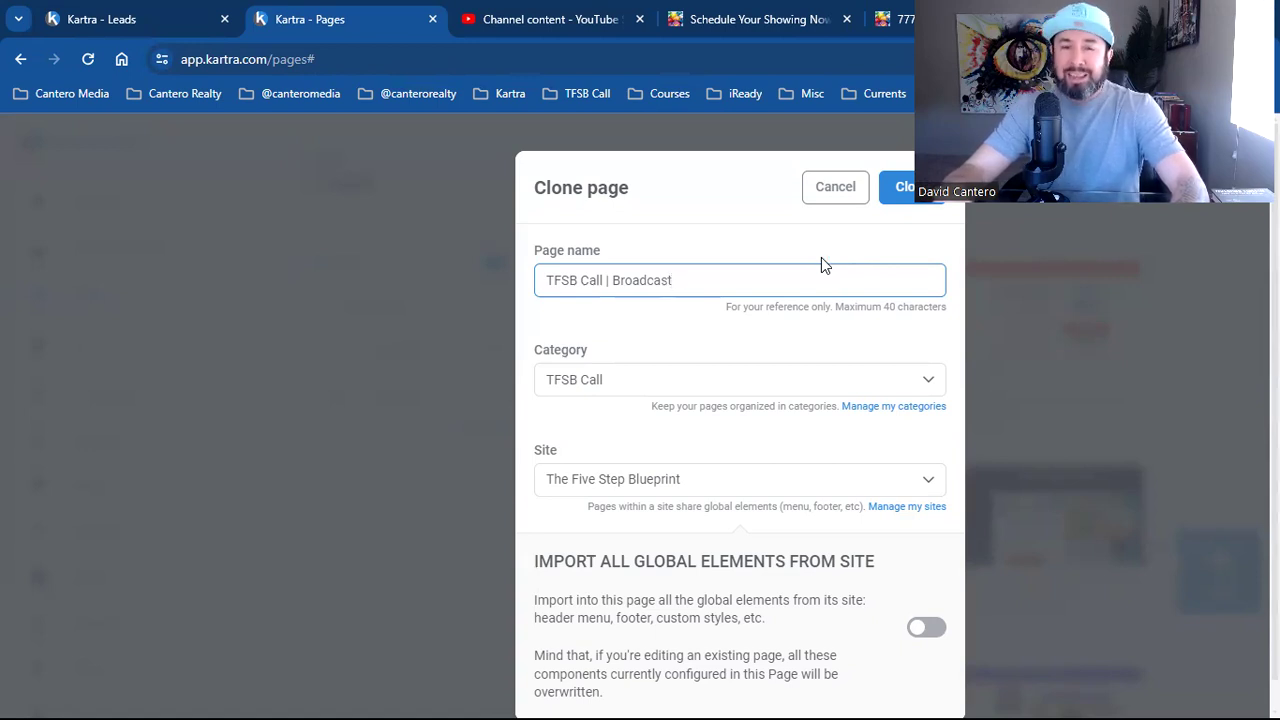
pyautogui.click(822, 264)
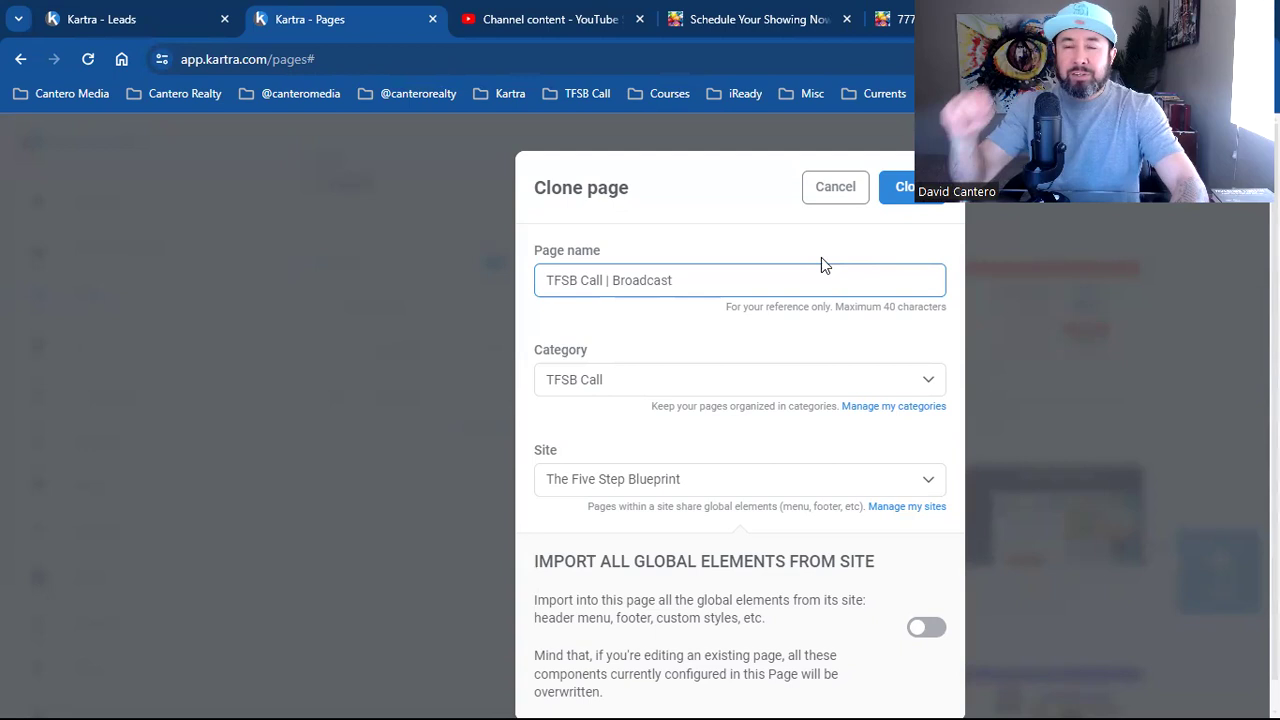
pyautogui.click(822, 264)
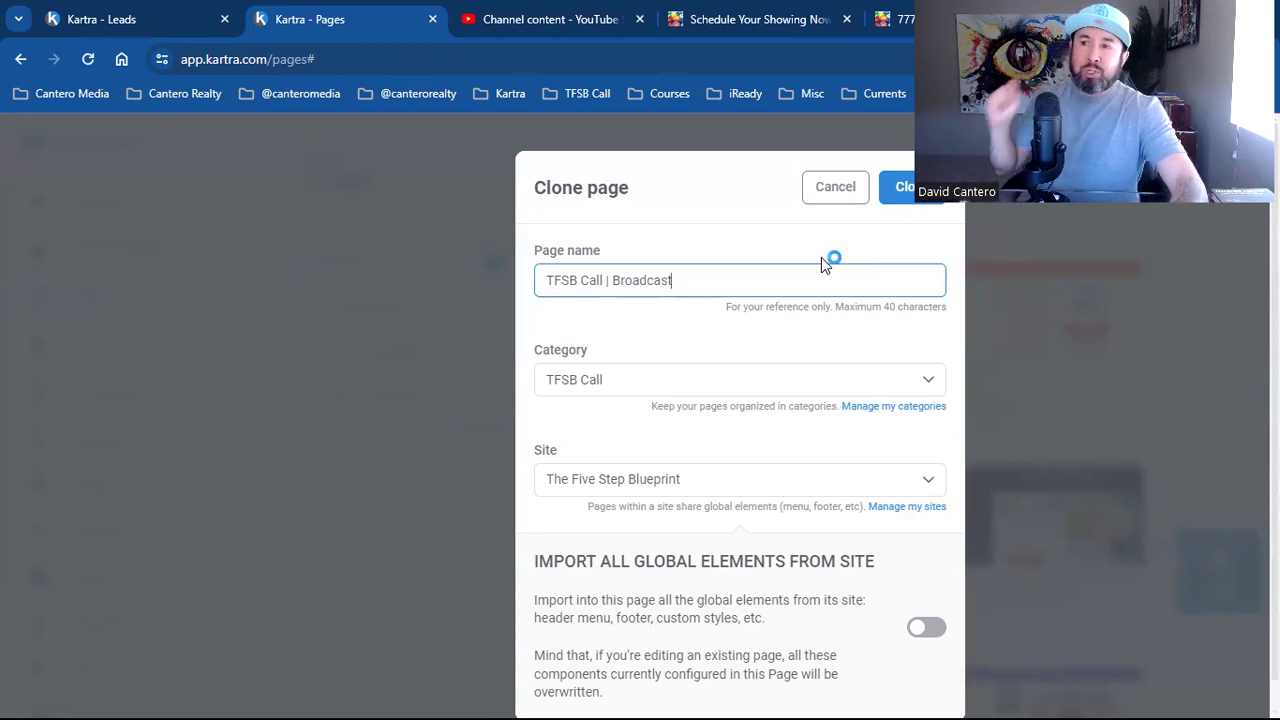
pyautogui.click(822, 264)
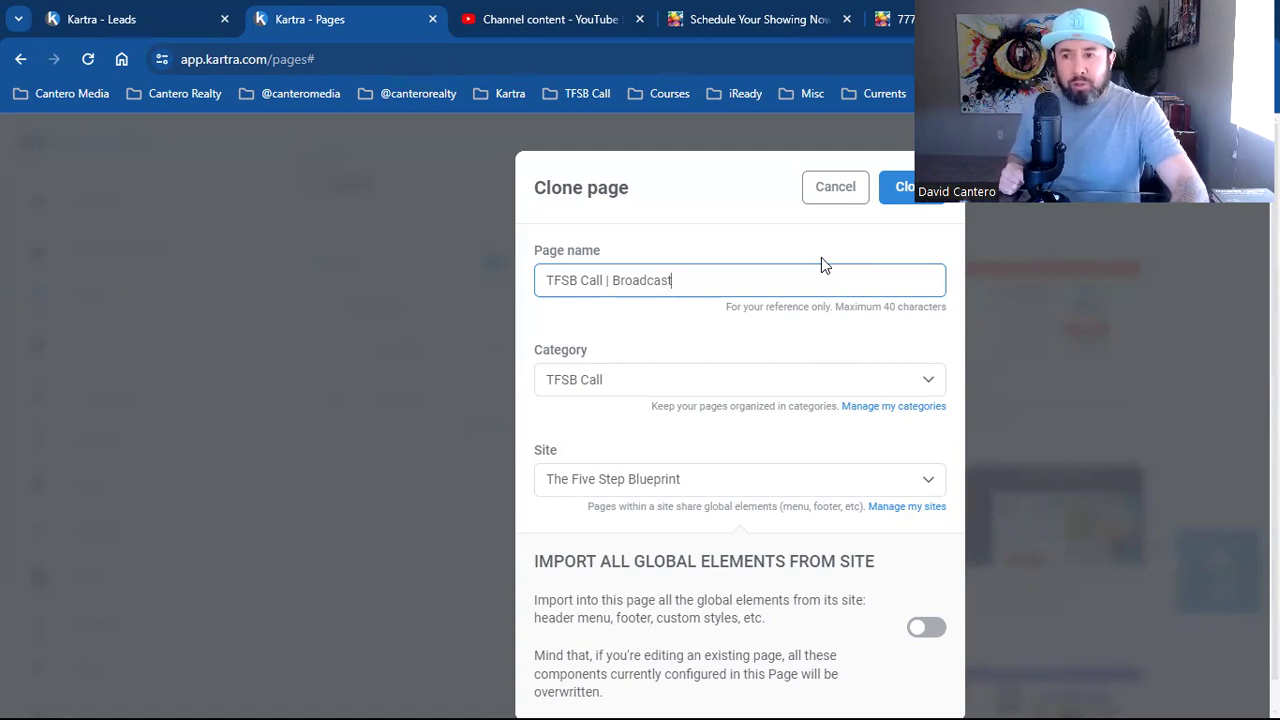
pyautogui.click(822, 264)
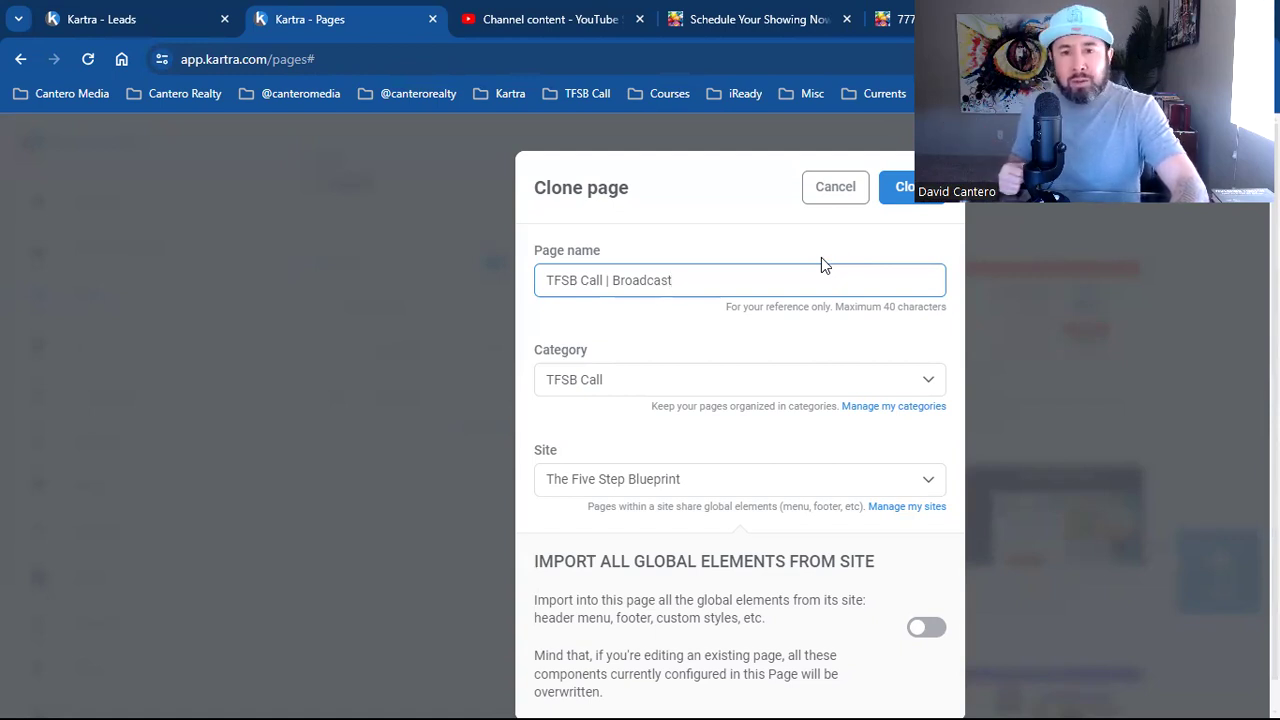
pyautogui.click(822, 264)
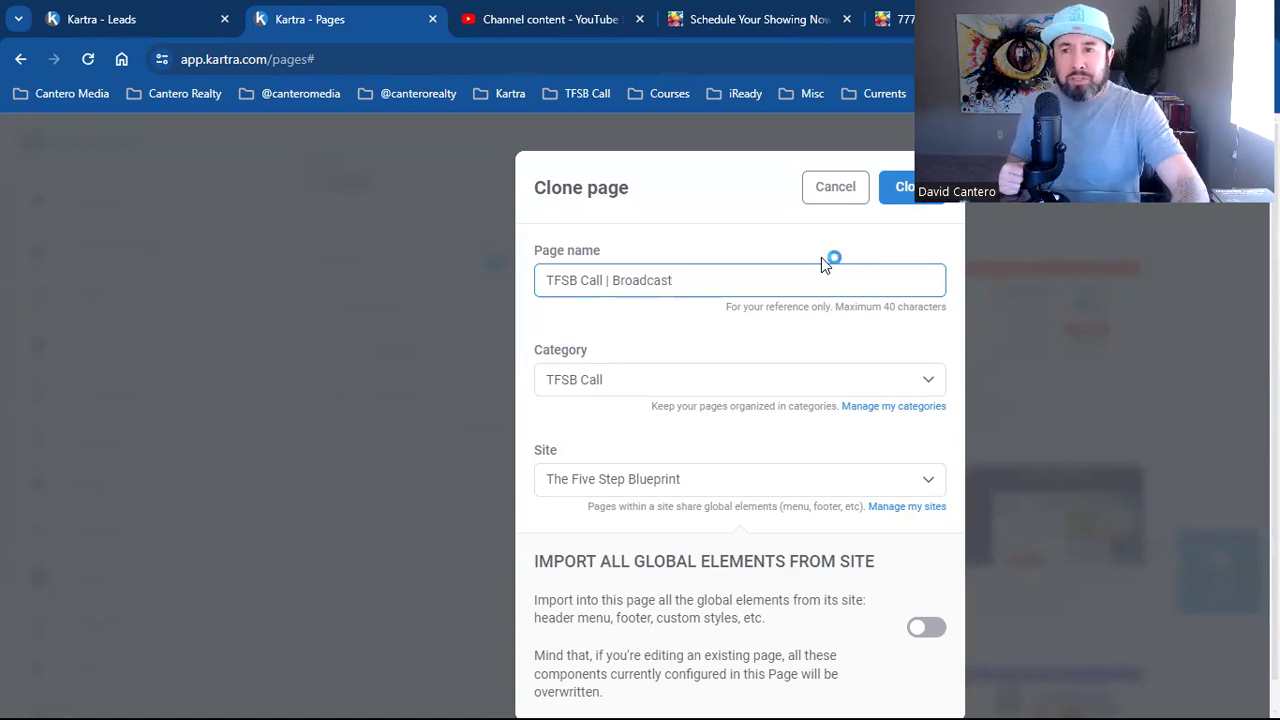
pyautogui.click(822, 264)
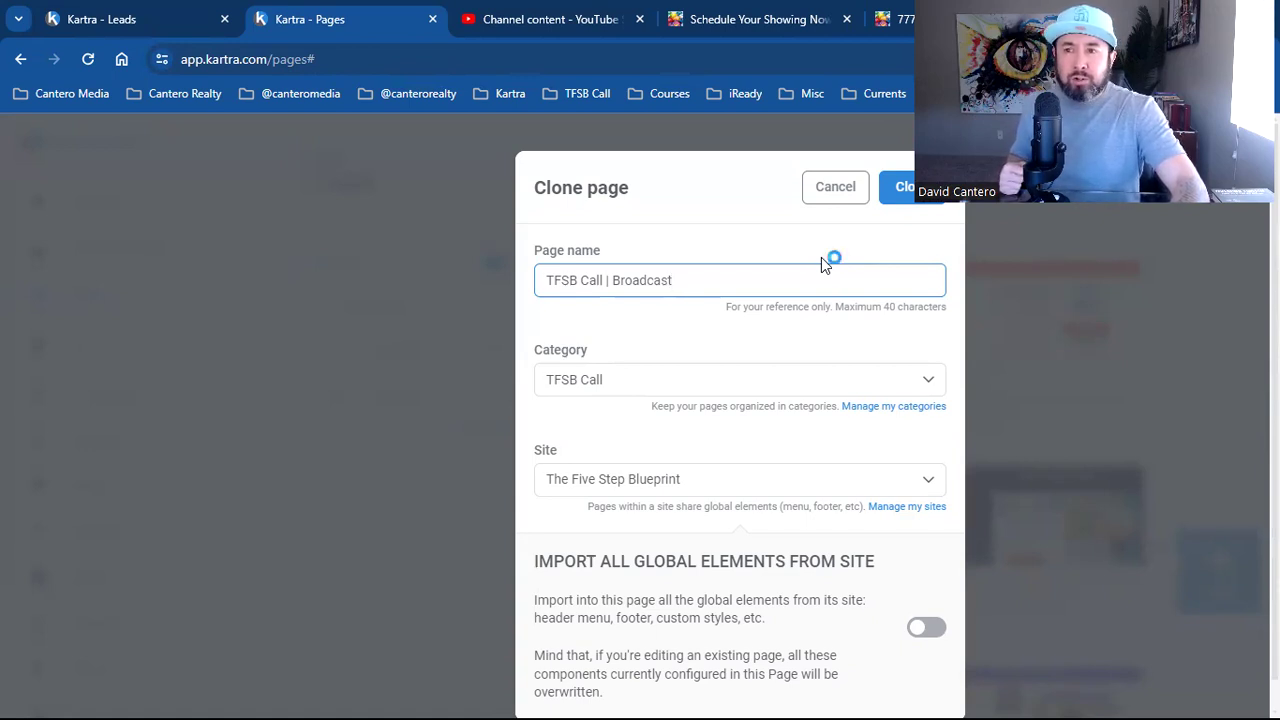
pyautogui.click(822, 264)
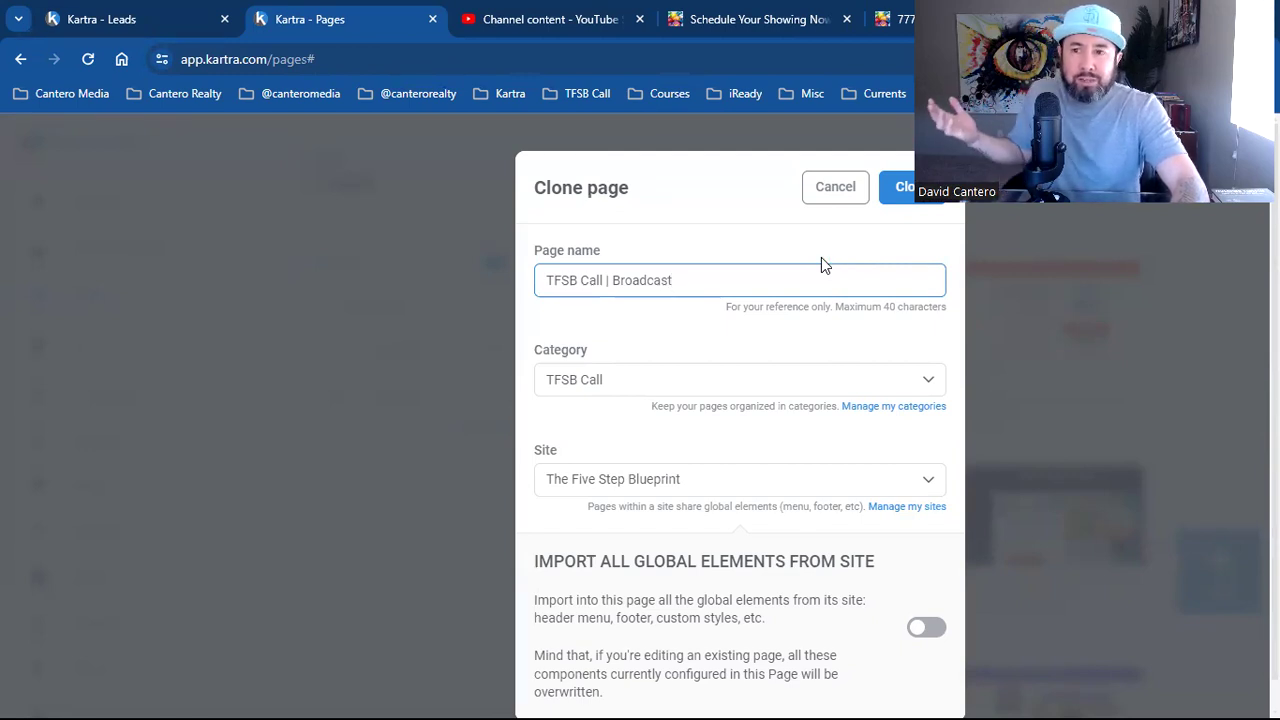
pyautogui.click(822, 264)
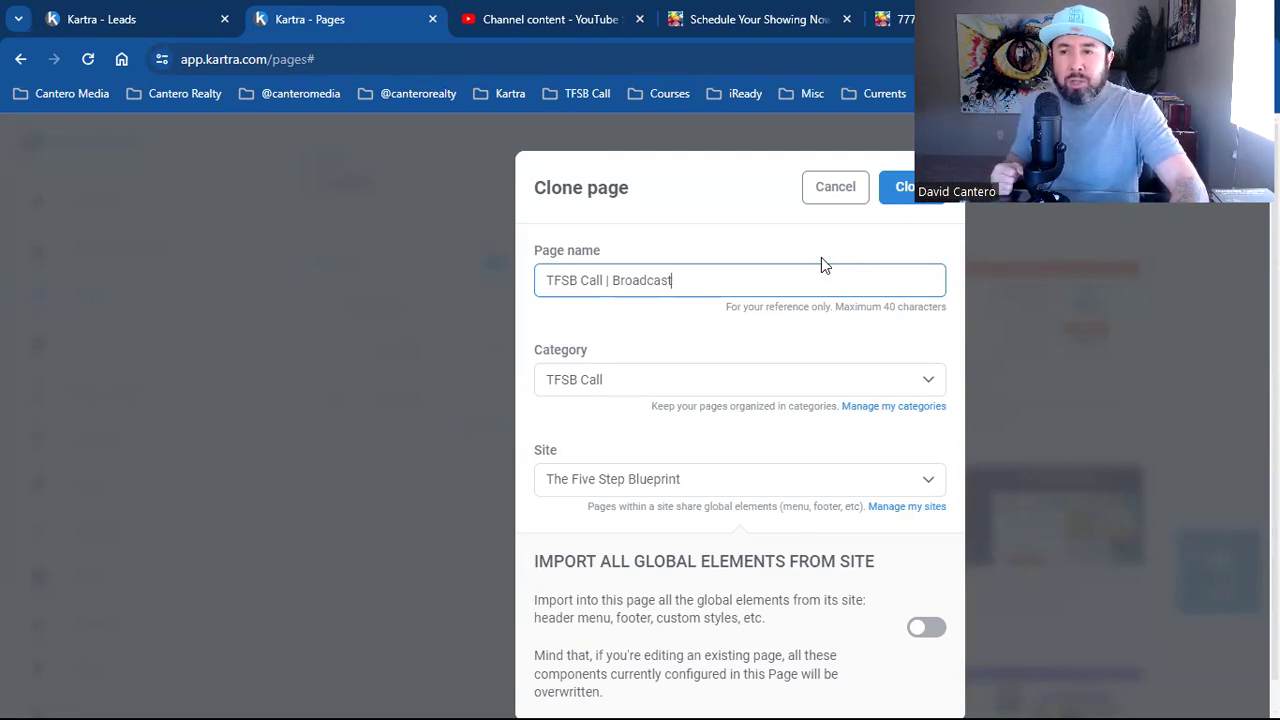
pyautogui.click(822, 264)
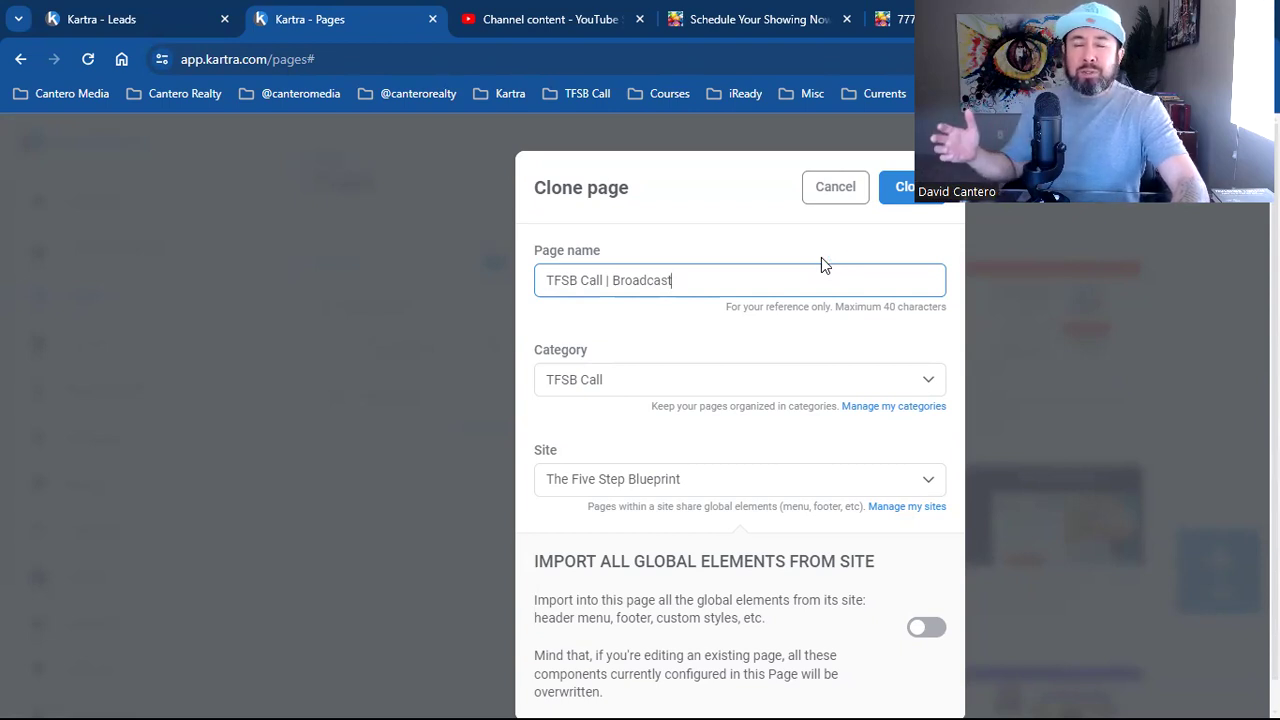
pyautogui.click(822, 264)
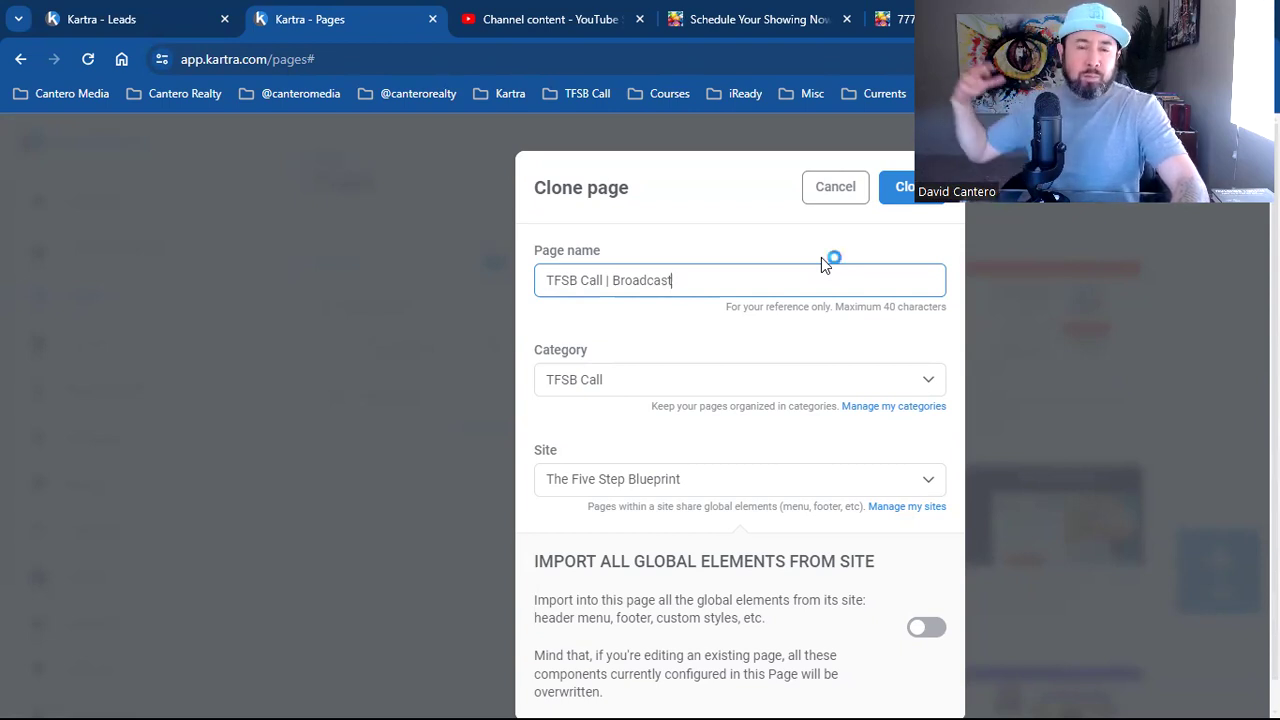
pyautogui.click(822, 264)
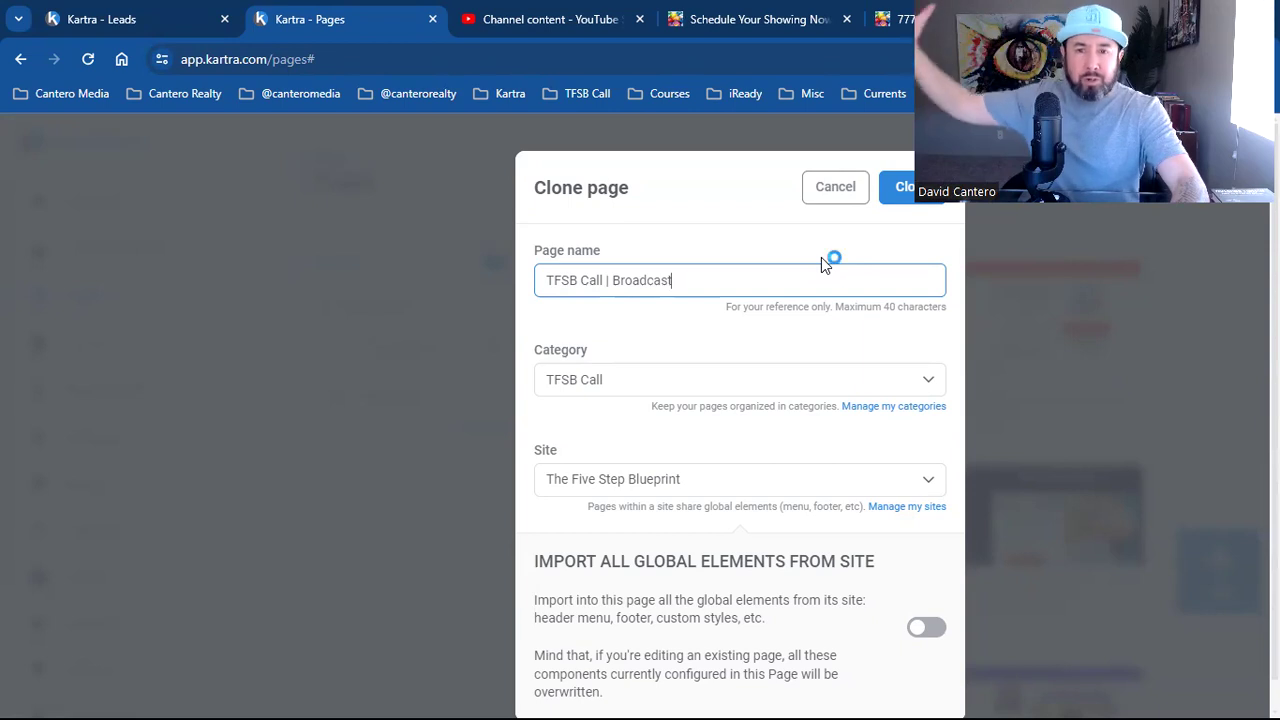
pyautogui.click(822, 264)
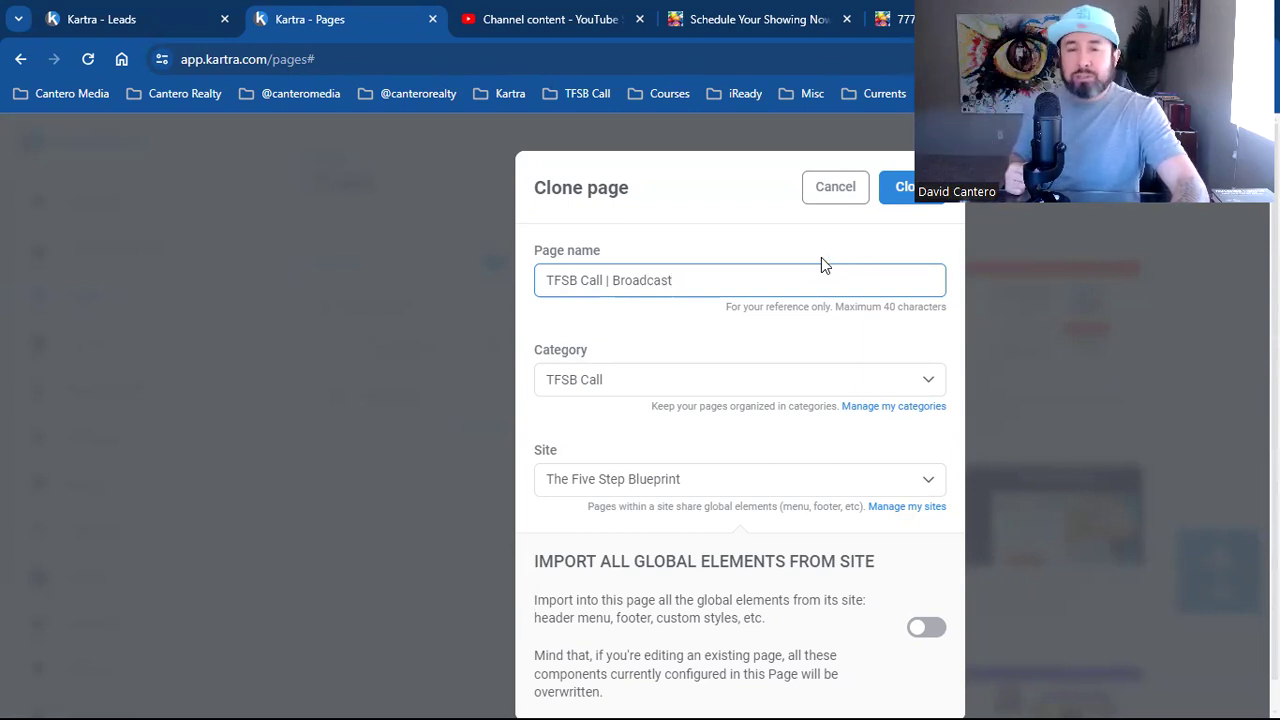
pyautogui.click(822, 264)
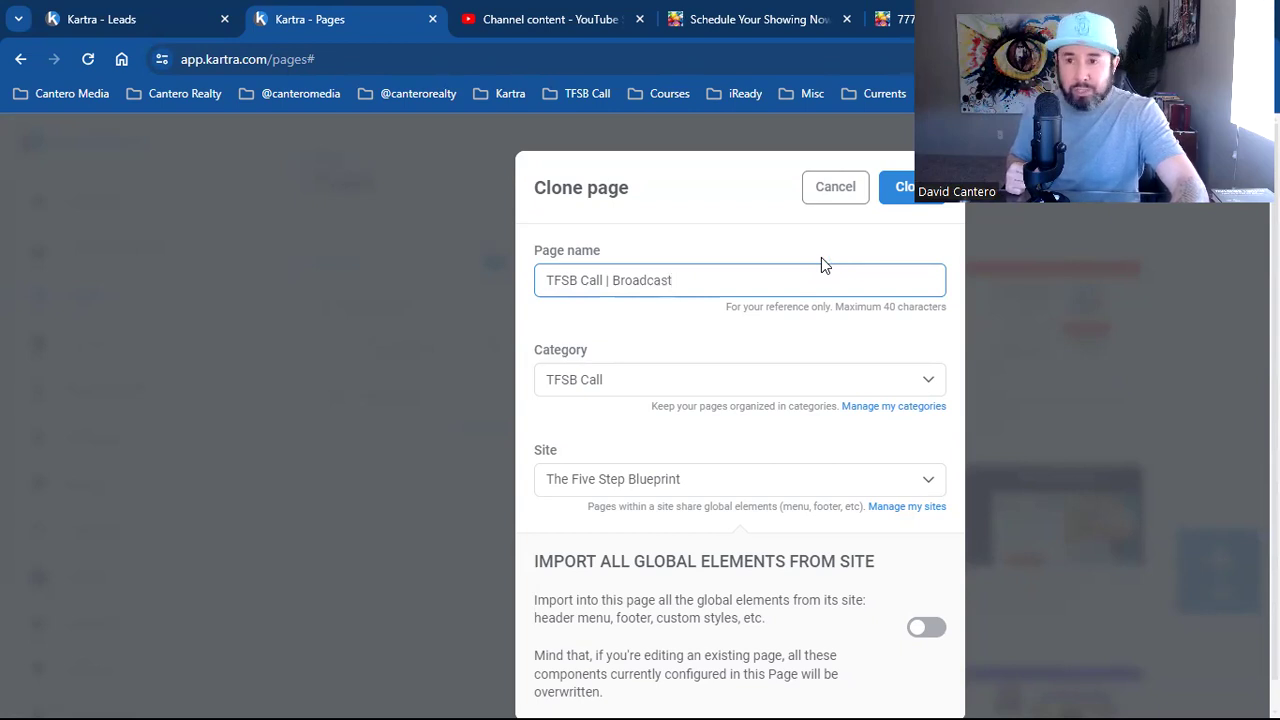
pyautogui.click(822, 264)
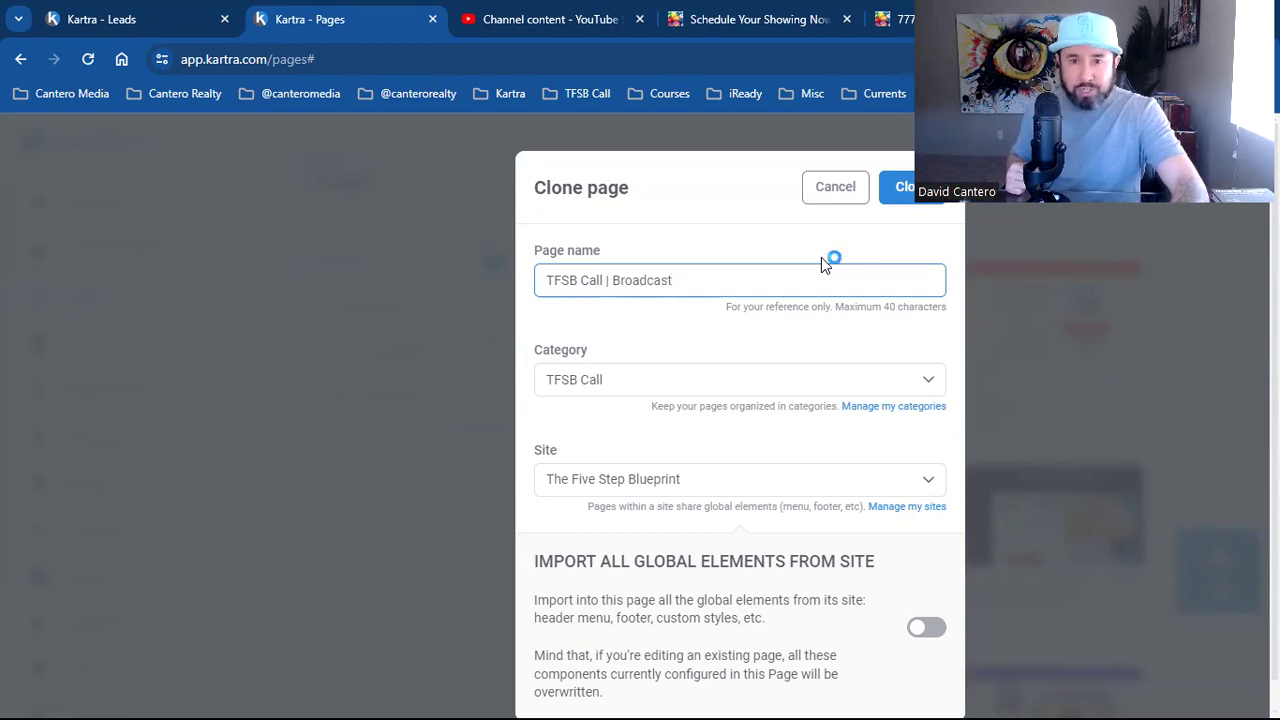
pyautogui.click(822, 264)
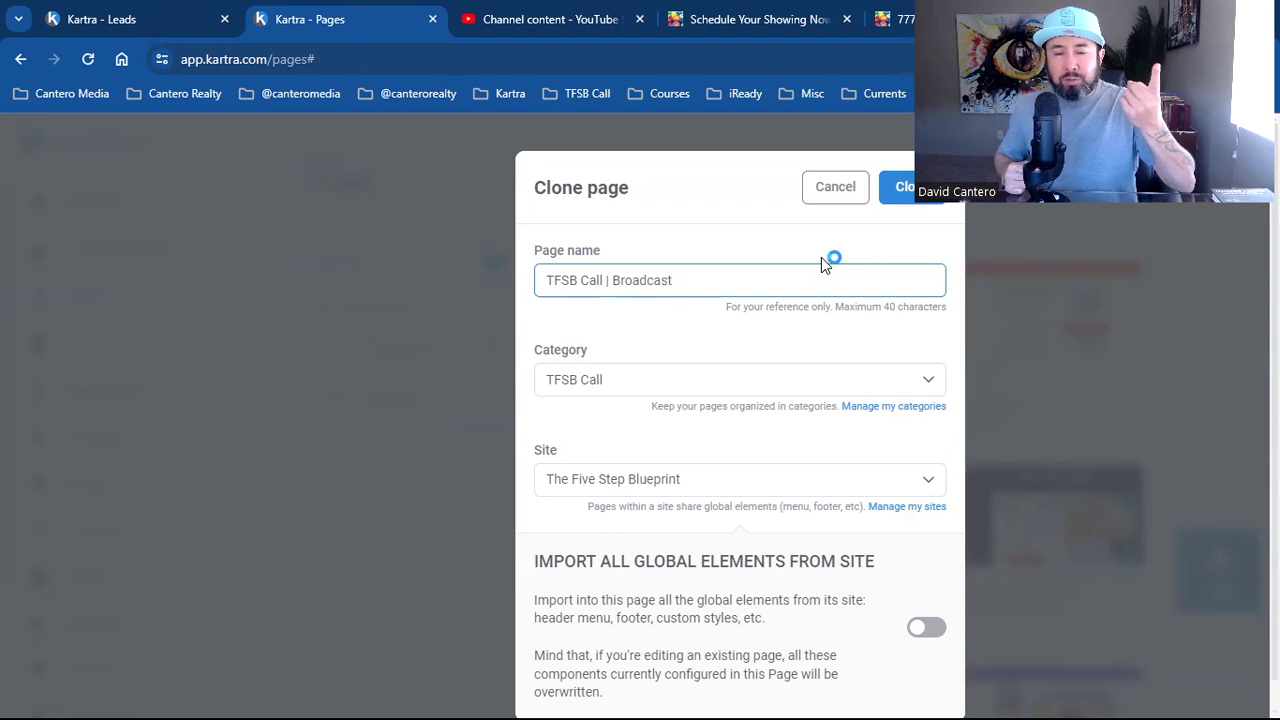
pyautogui.click(822, 264)
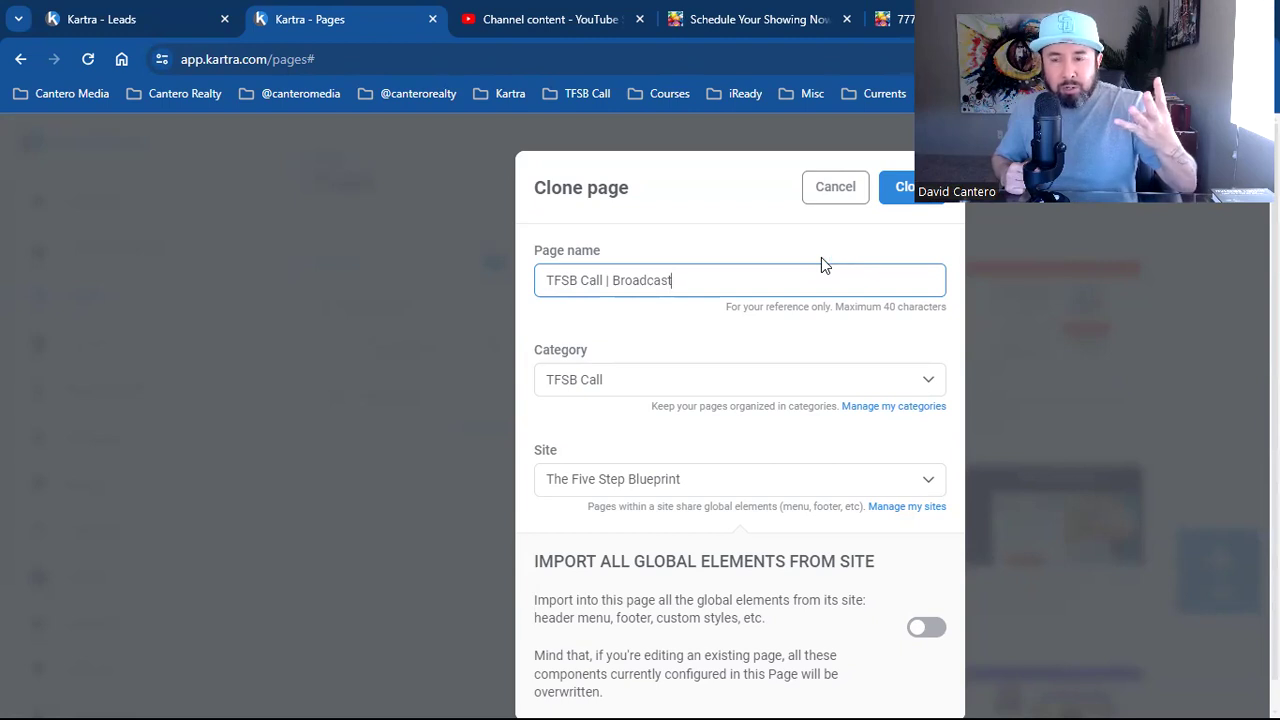
pyautogui.click(822, 264)
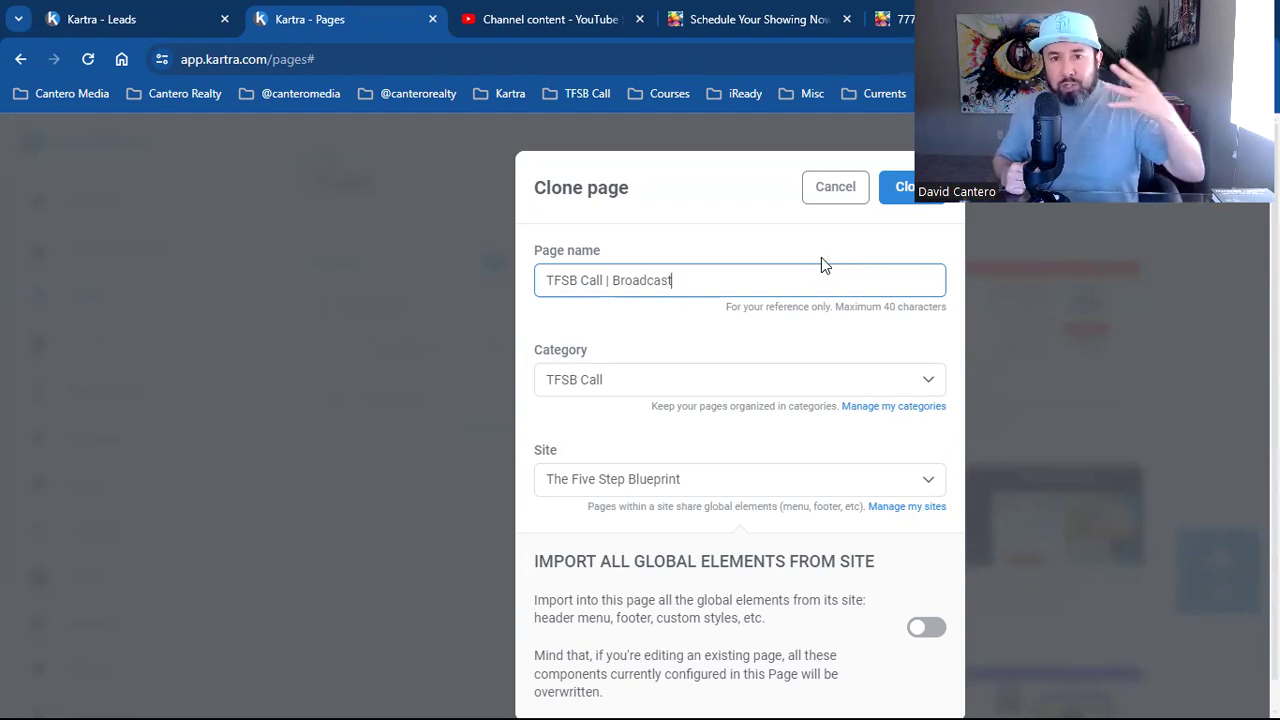
pyautogui.click(822, 264)
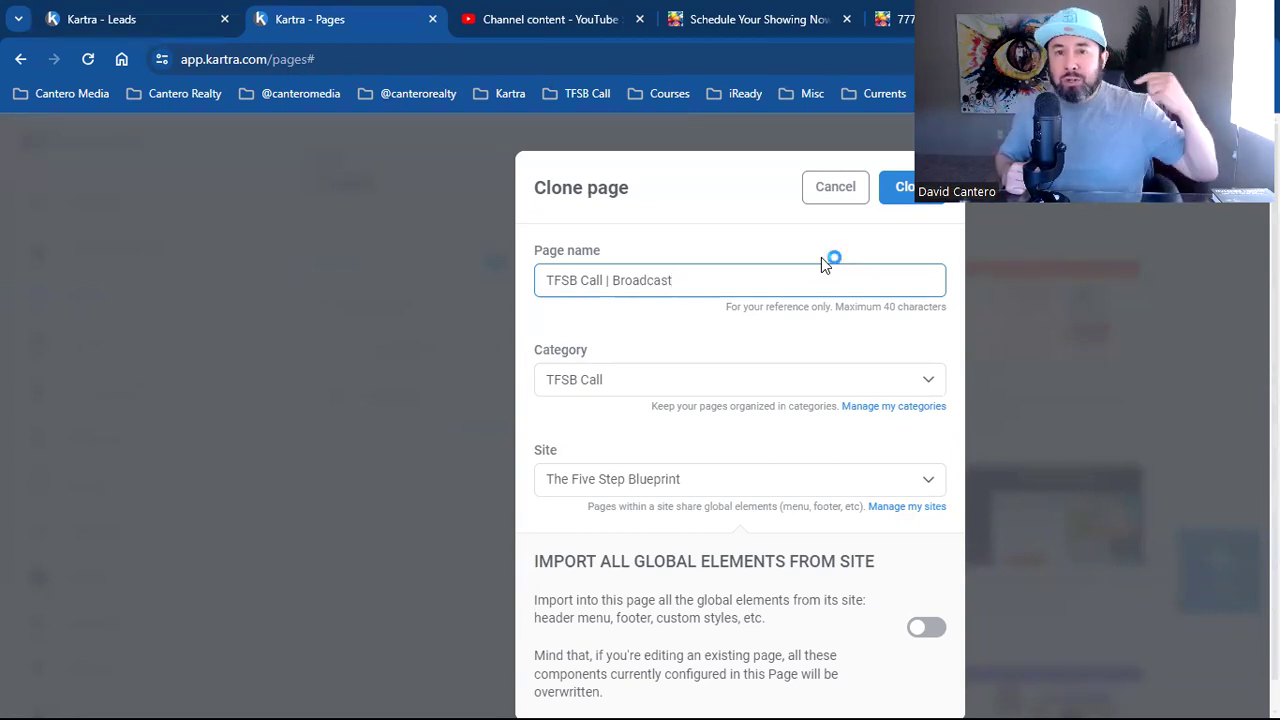
pyautogui.click(822, 264)
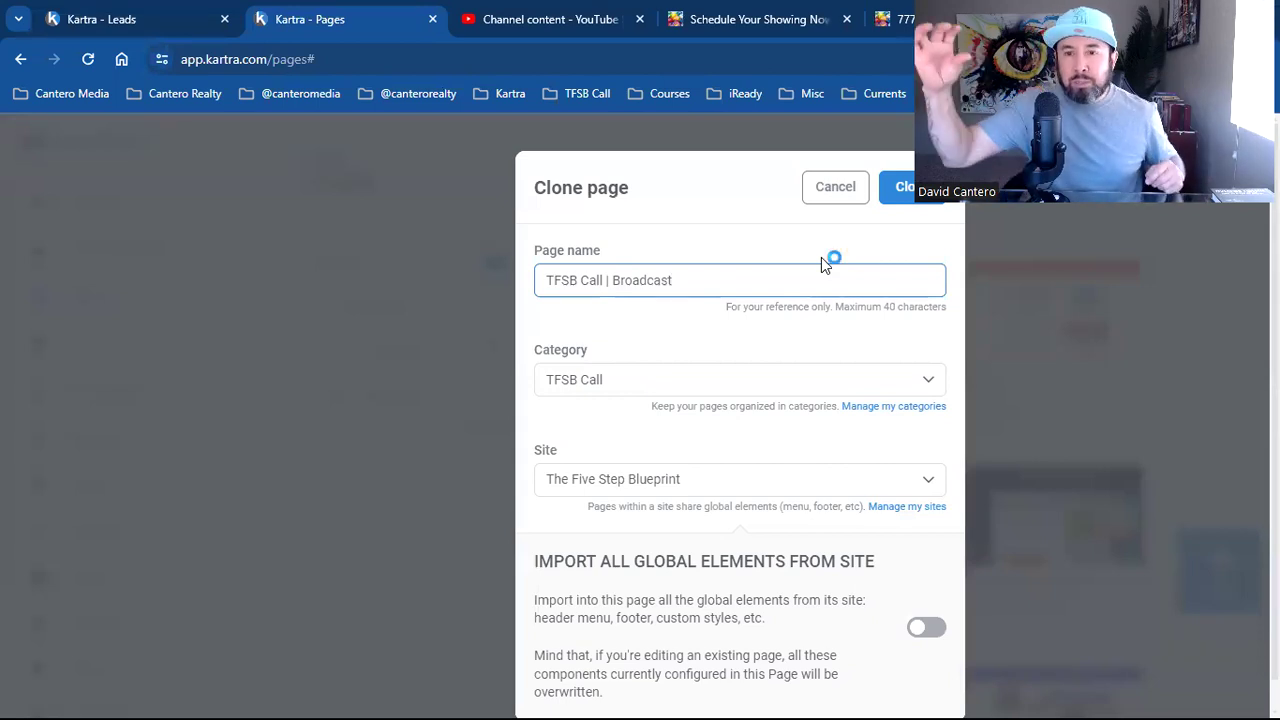
pyautogui.click(822, 264)
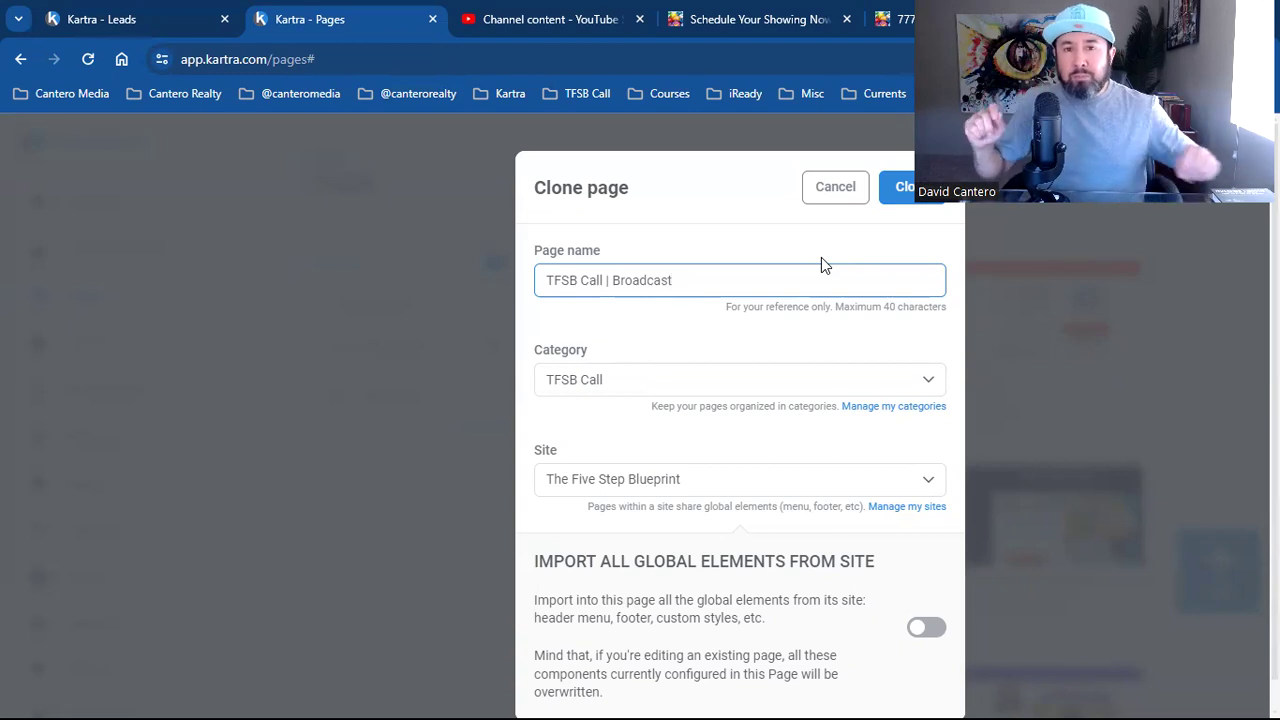
pyautogui.click(822, 264)
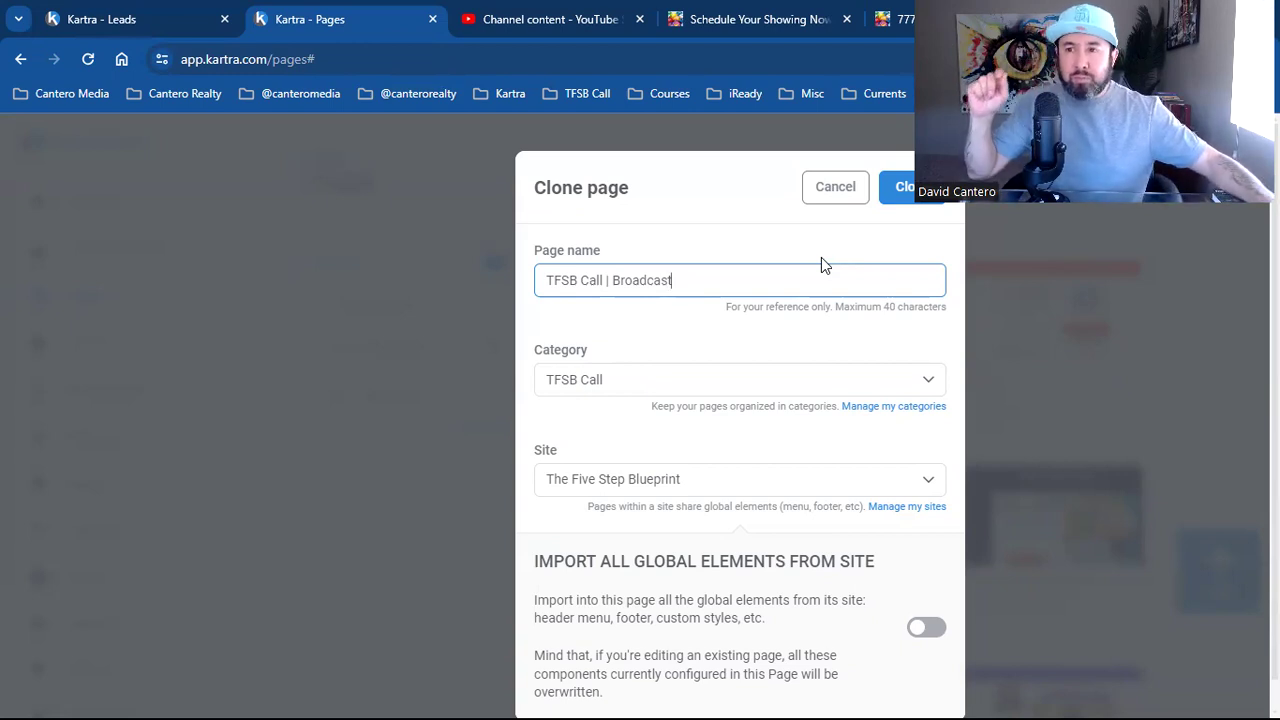
pyautogui.click(822, 264)
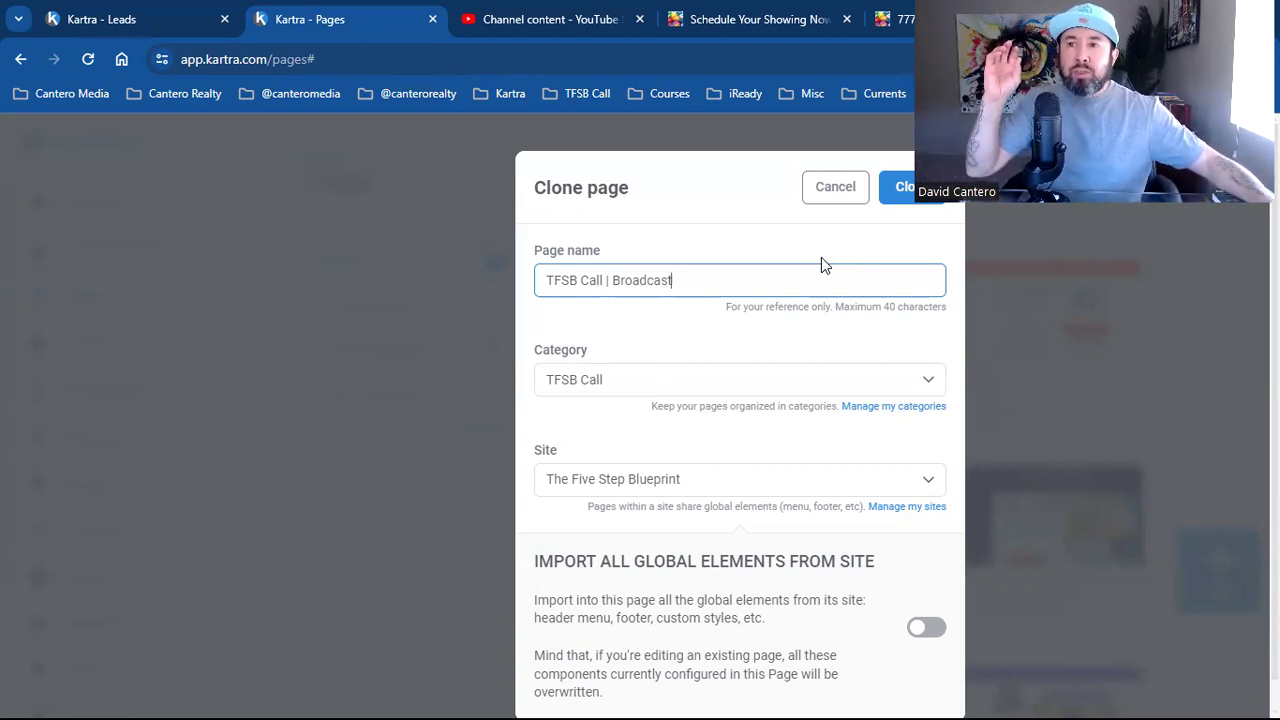
pyautogui.click(822, 264)
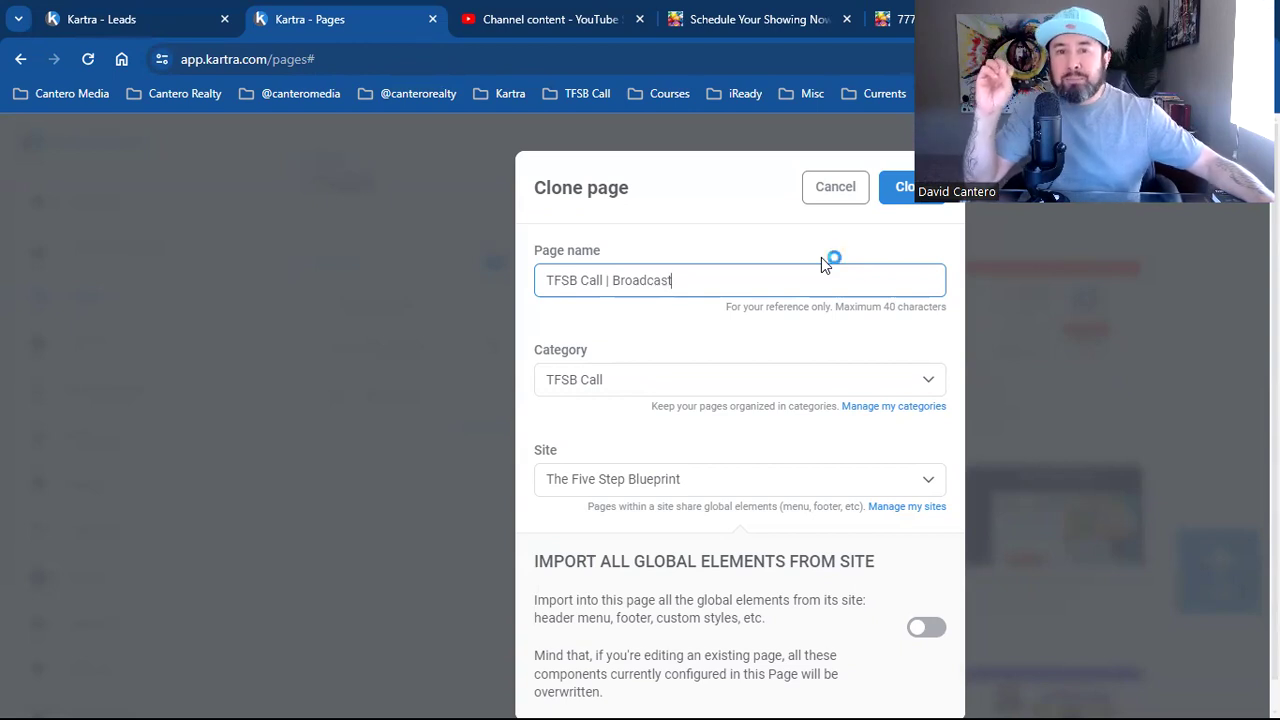
pyautogui.click(822, 264)
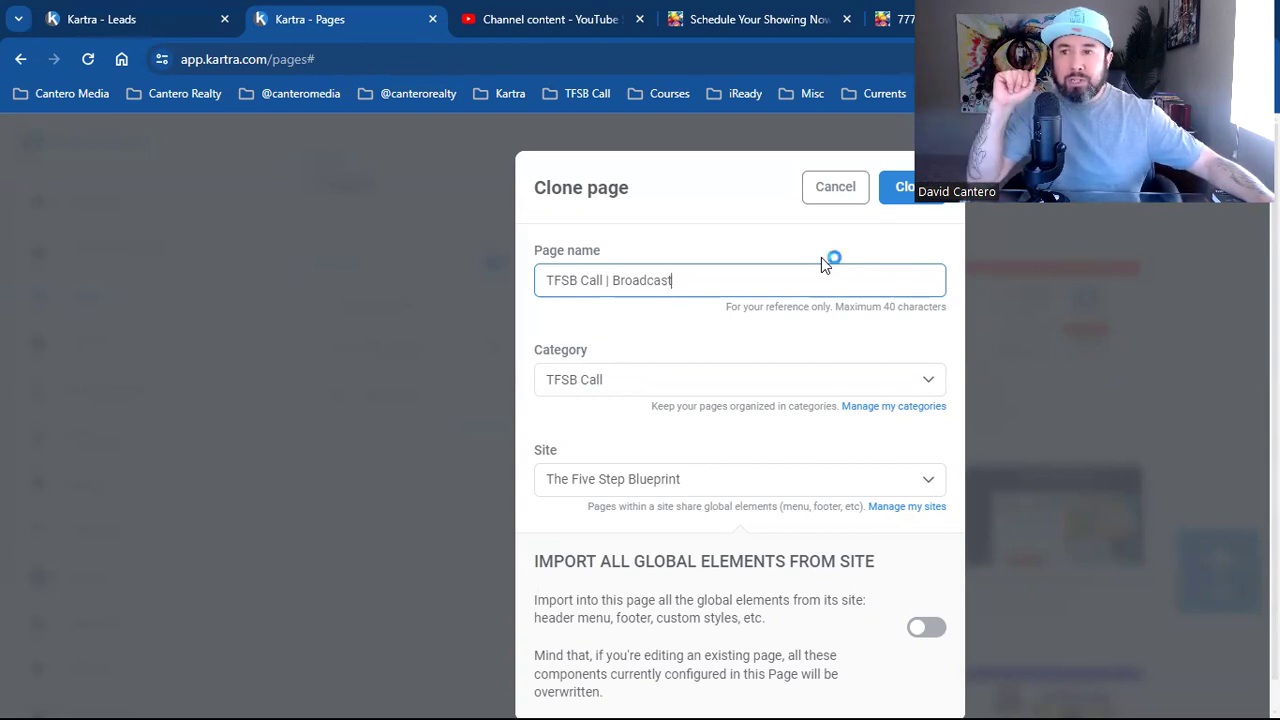
# Cancel the Clone dialog so no copy is created
pyautogui.click(822, 264)
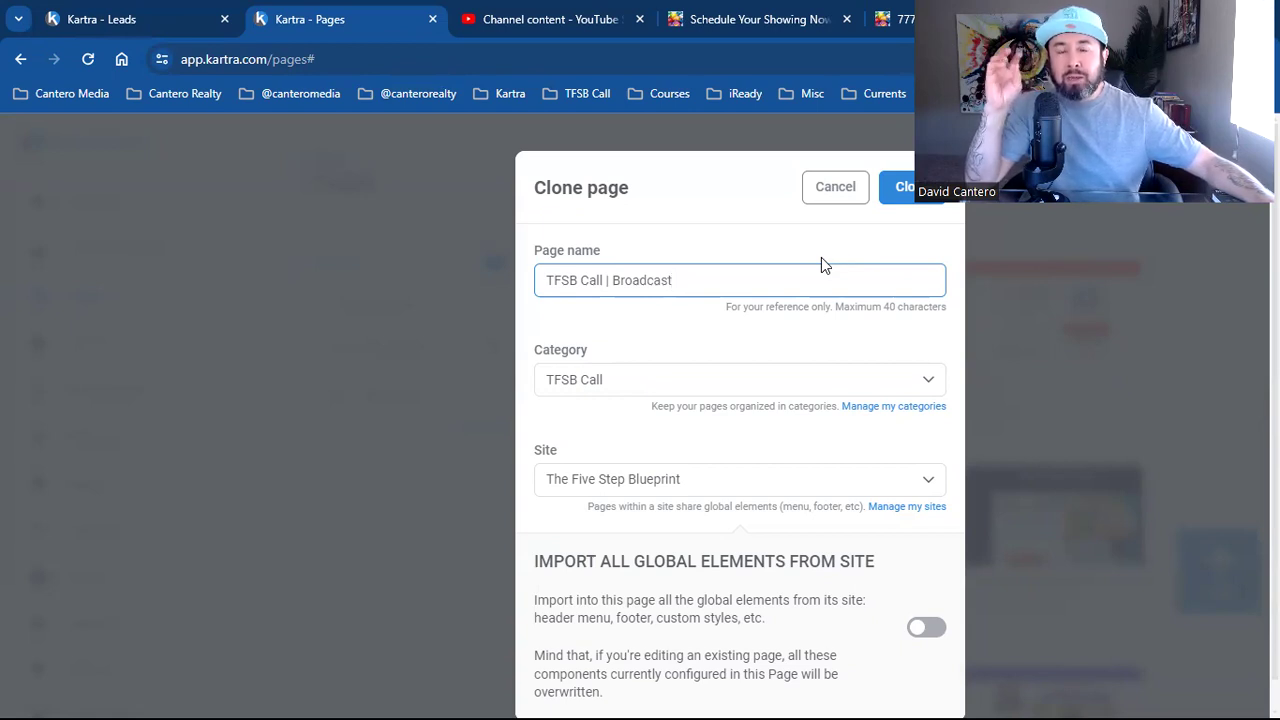
pyautogui.click(822, 264)
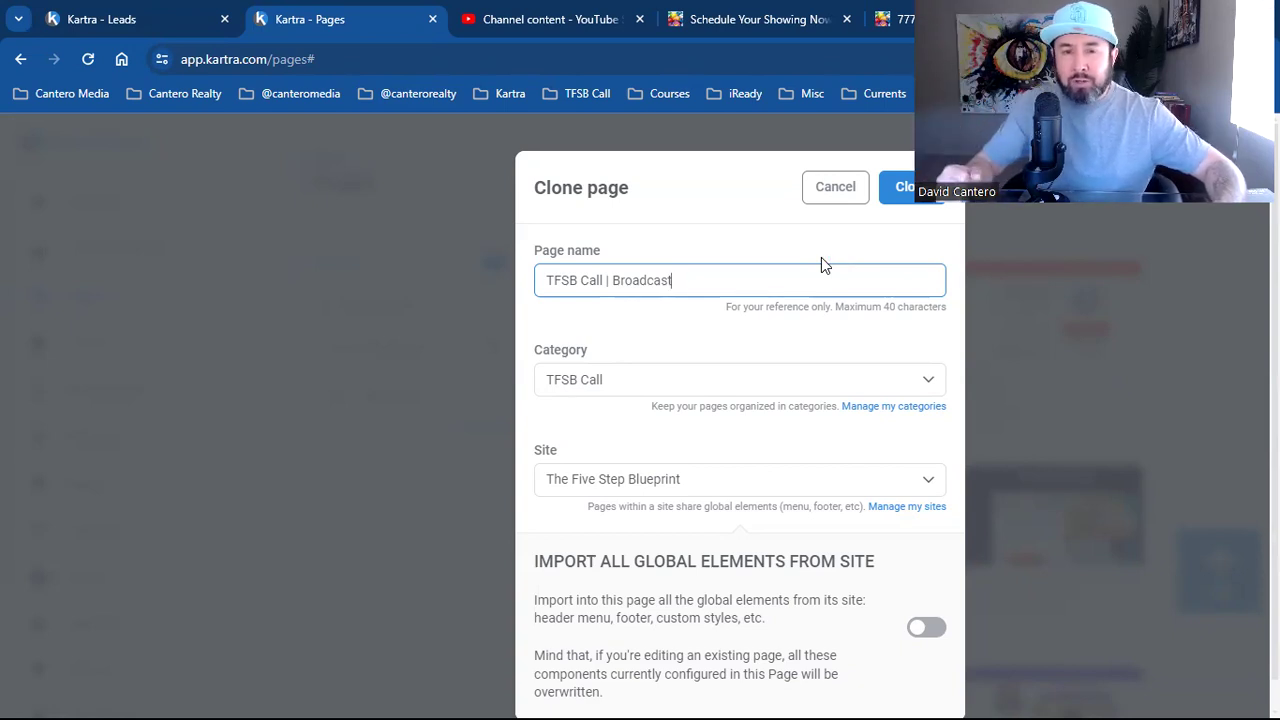
pyautogui.click(821, 260)
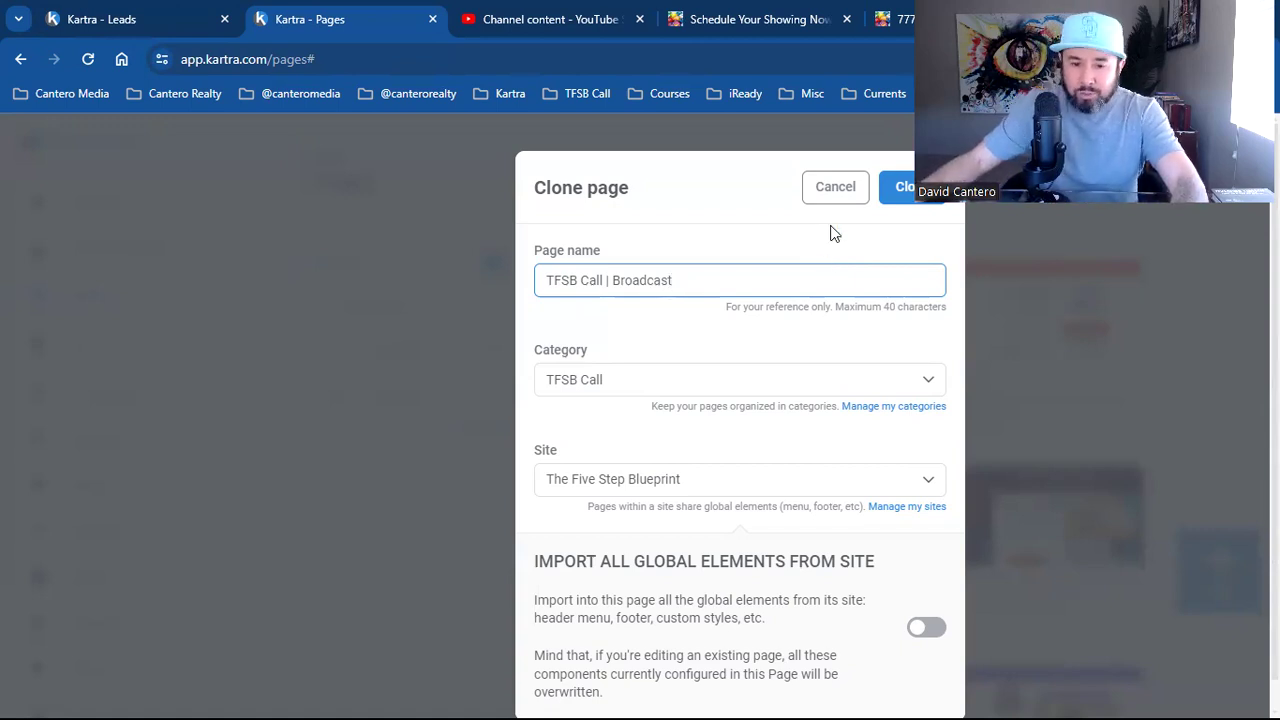
pyautogui.click(828, 190)
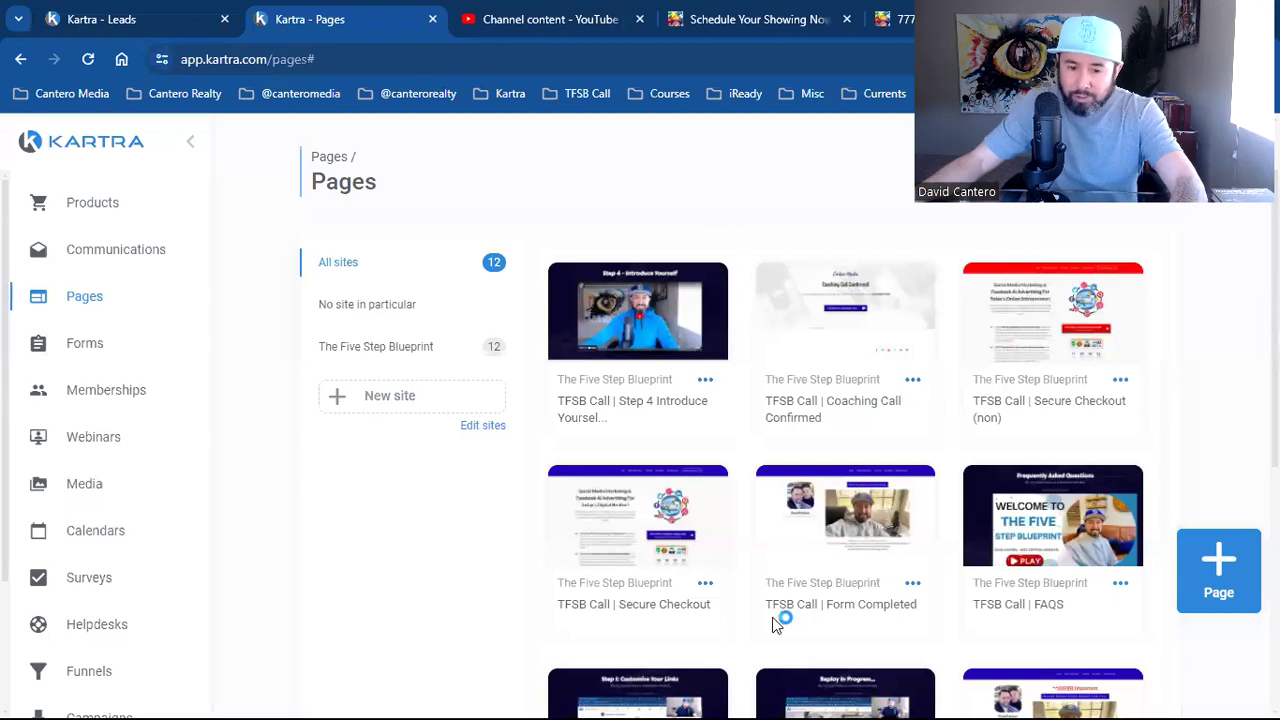
# Start a new page and filter the template gallery to Squeeze Pages
pyautogui.scroll(-3, 1100, 595)
pyautogui.click(1214, 568)
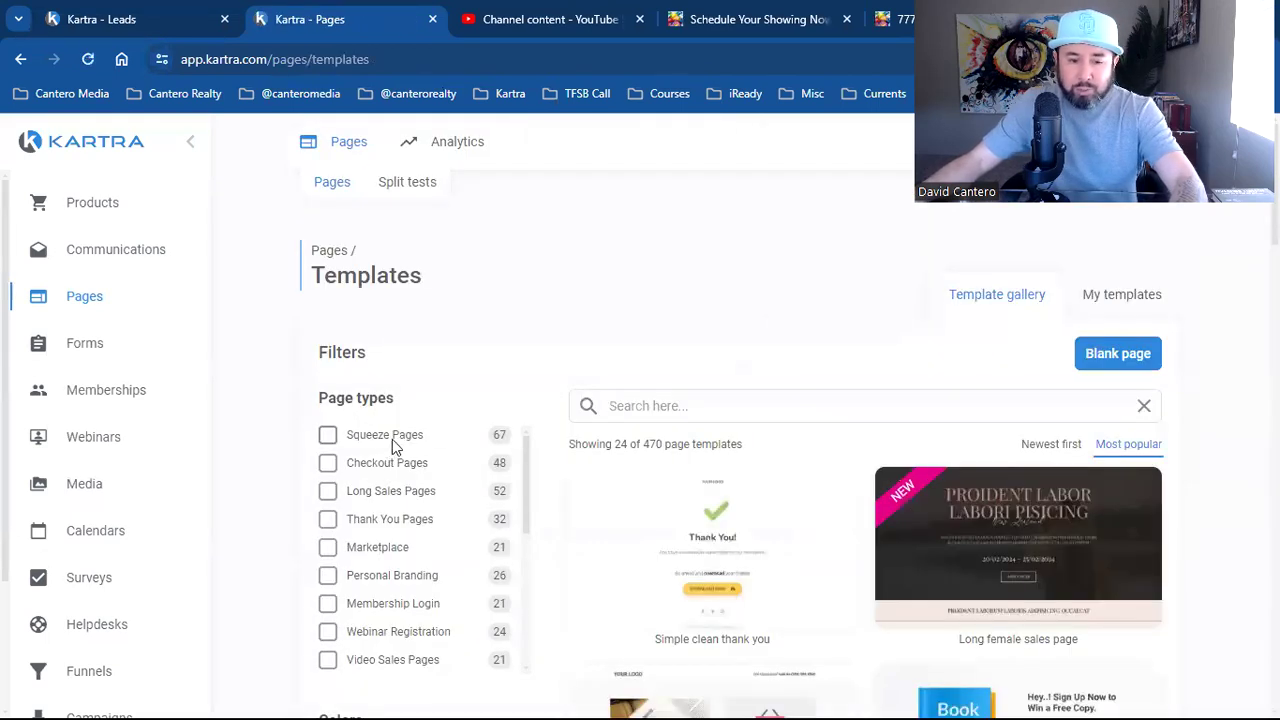
pyautogui.click(392, 439)
pyautogui.scroll(-9, 940, 565)
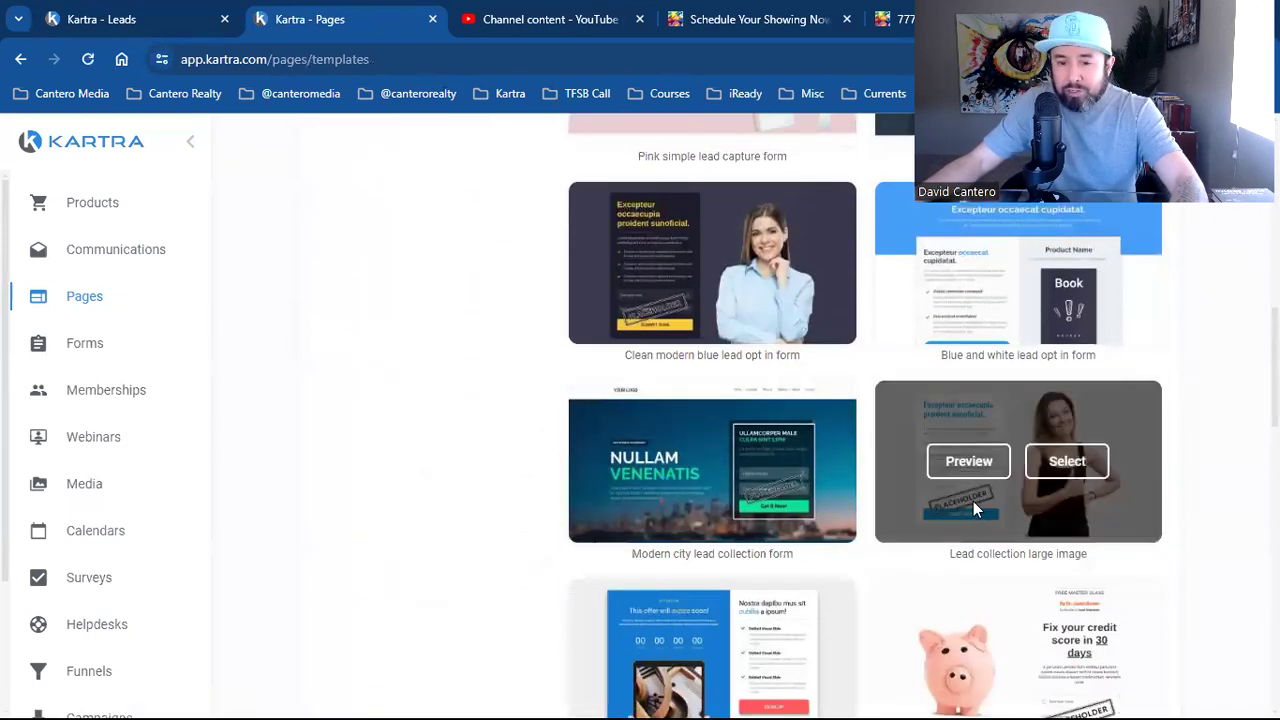
pyautogui.scroll(-1, 879, 577)
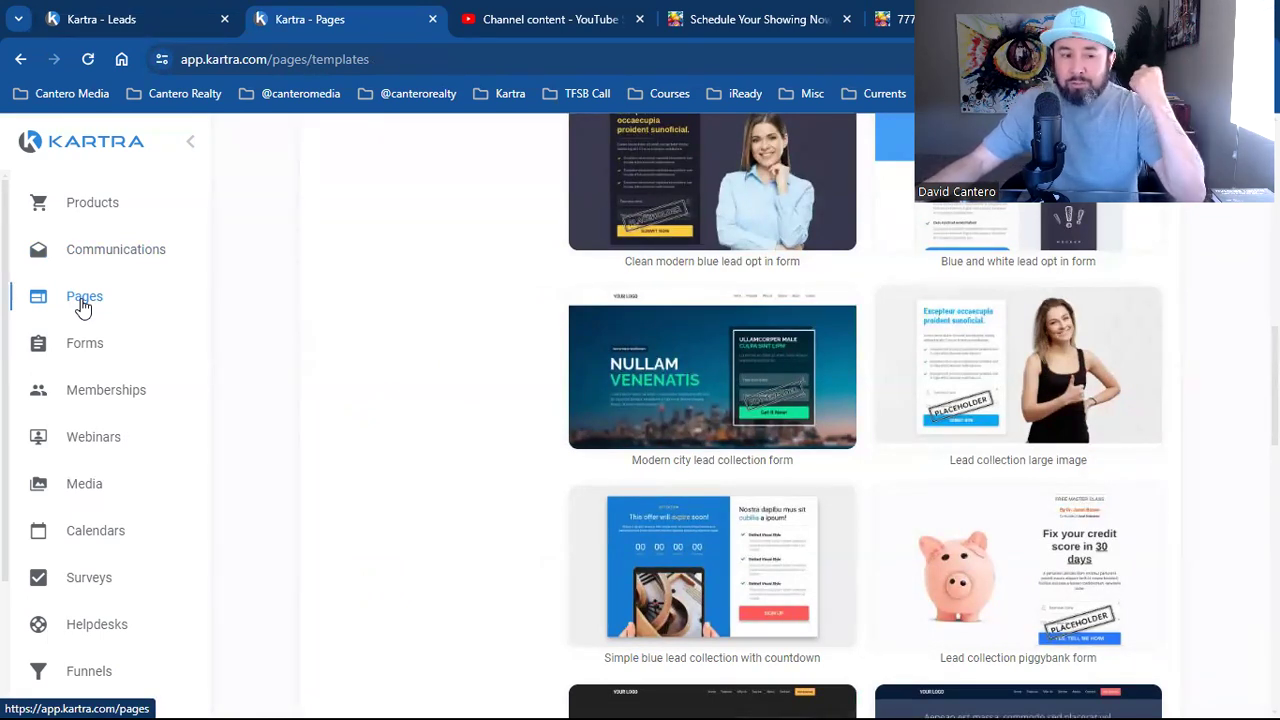
# Browse the squeeze-page templates, then go back to the Pages list
pyautogui.click(116, 300)
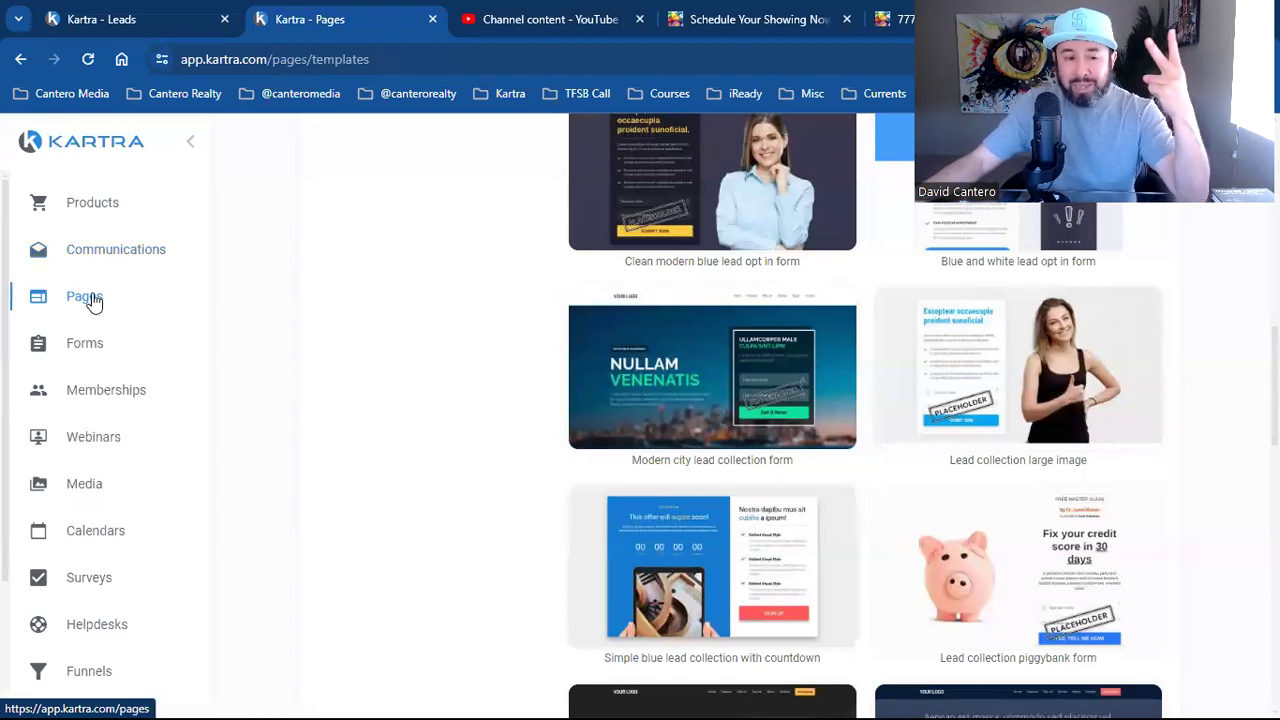
pyautogui.click(91, 300)
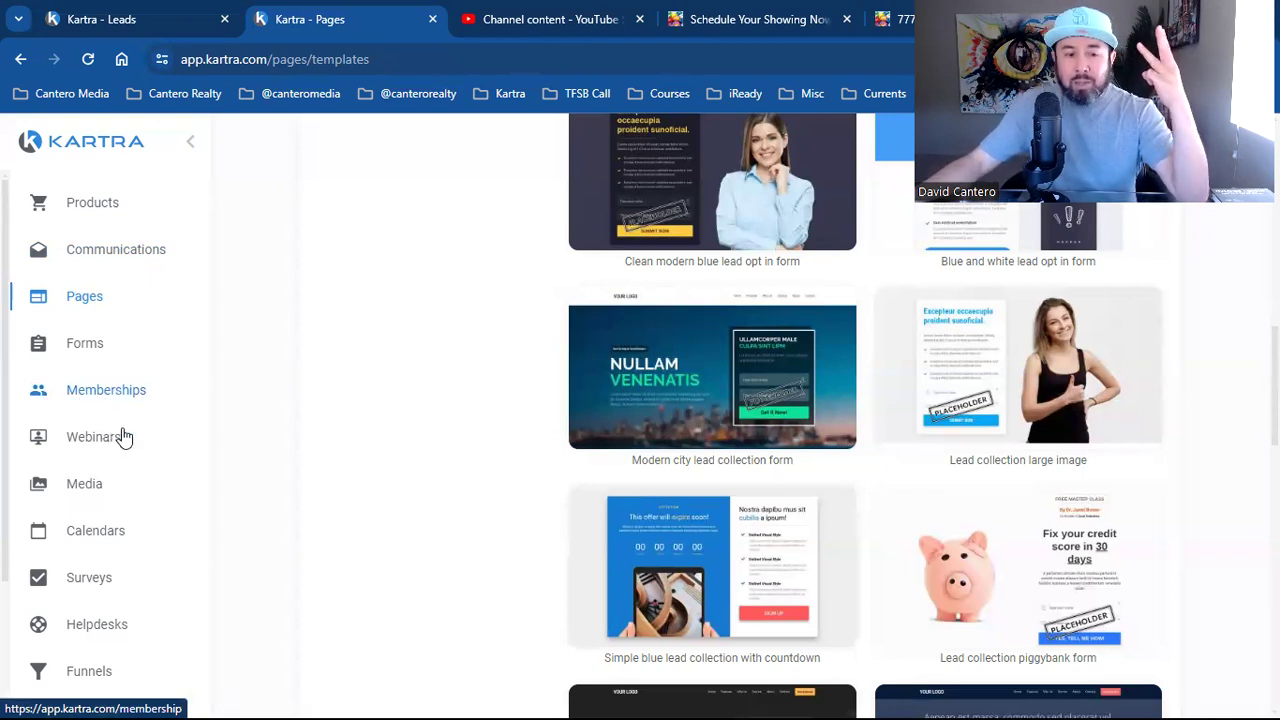
pyautogui.click(103, 514)
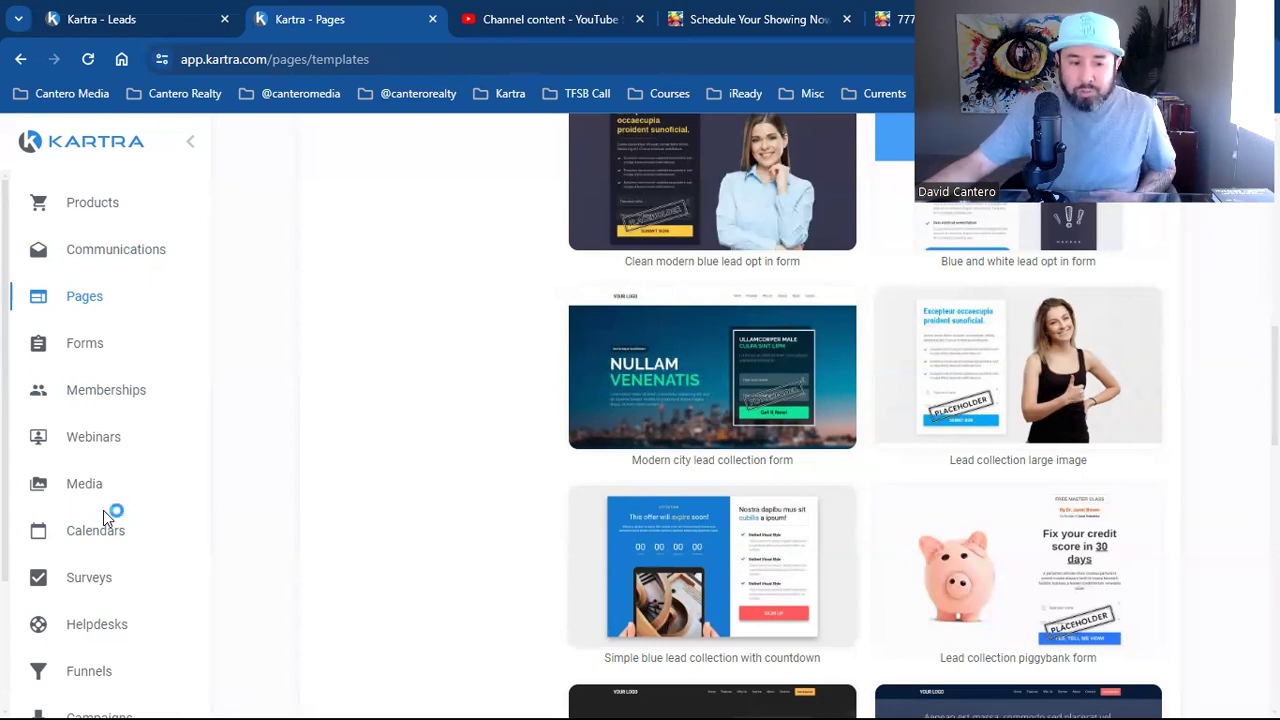
pyautogui.click(176, 292)
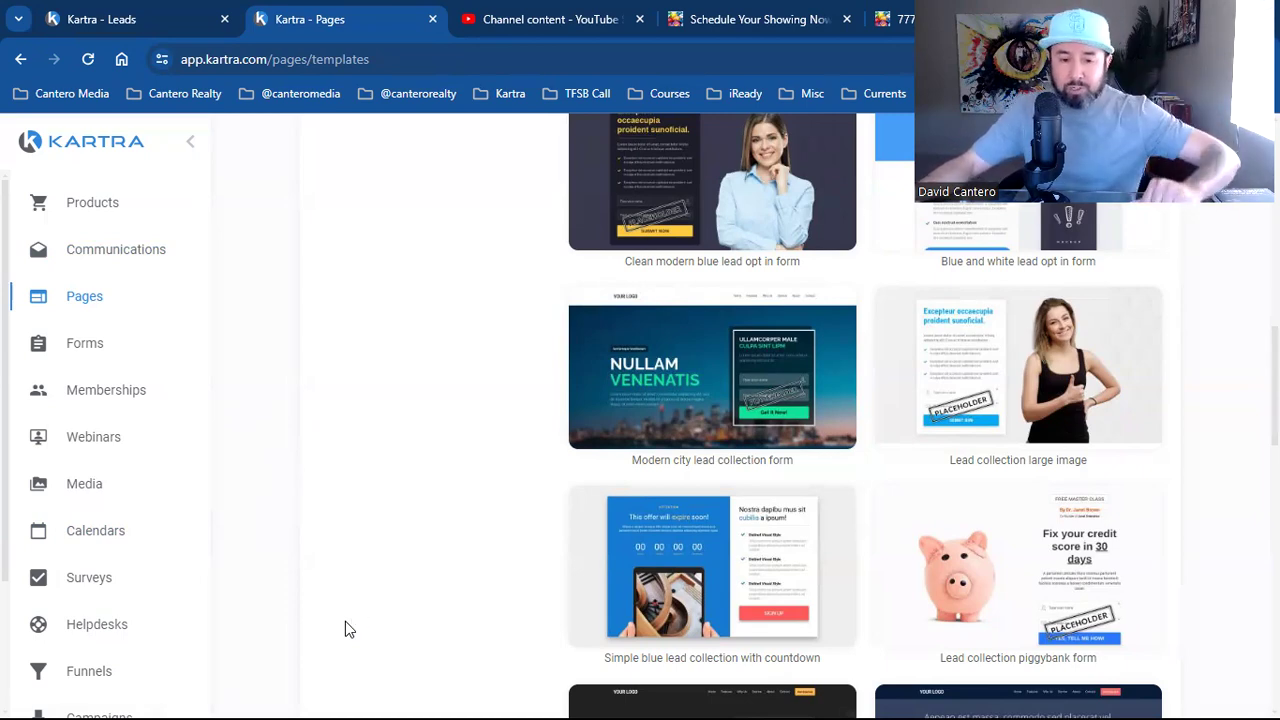
pyautogui.scroll(4, 403, 603)
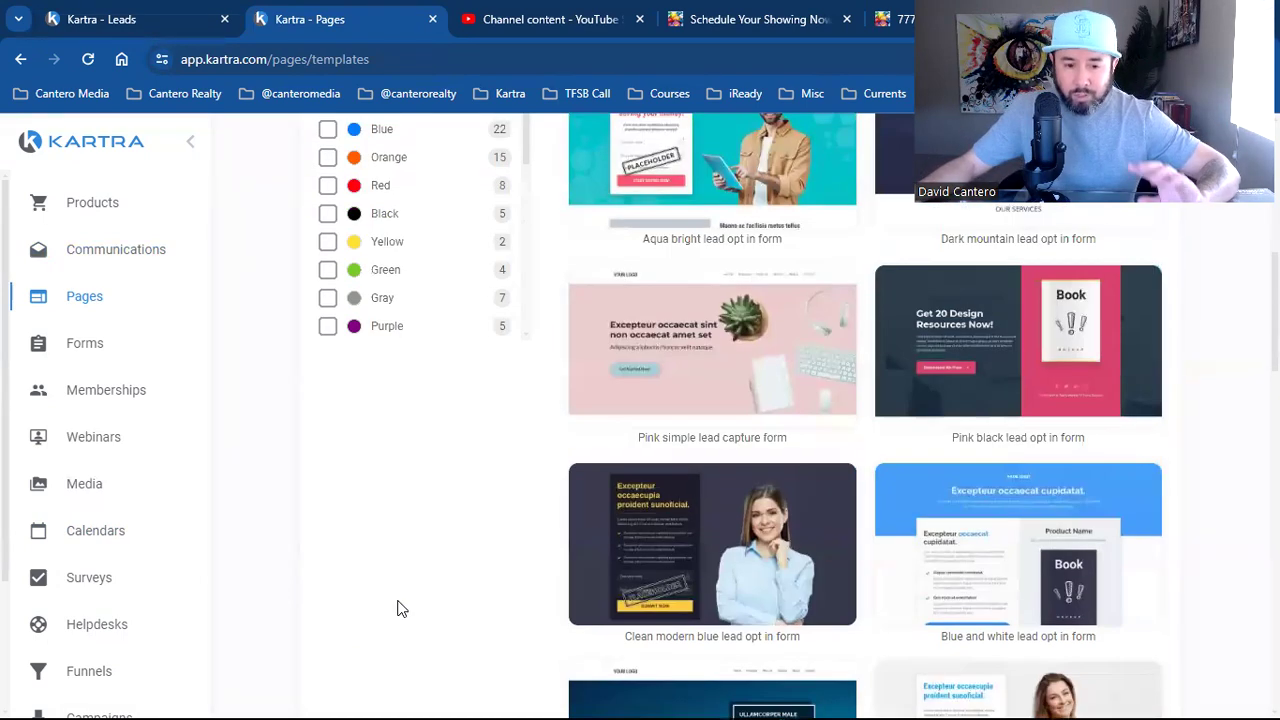
pyautogui.scroll(7, 397, 608)
pyautogui.scroll(-2, 700, 497)
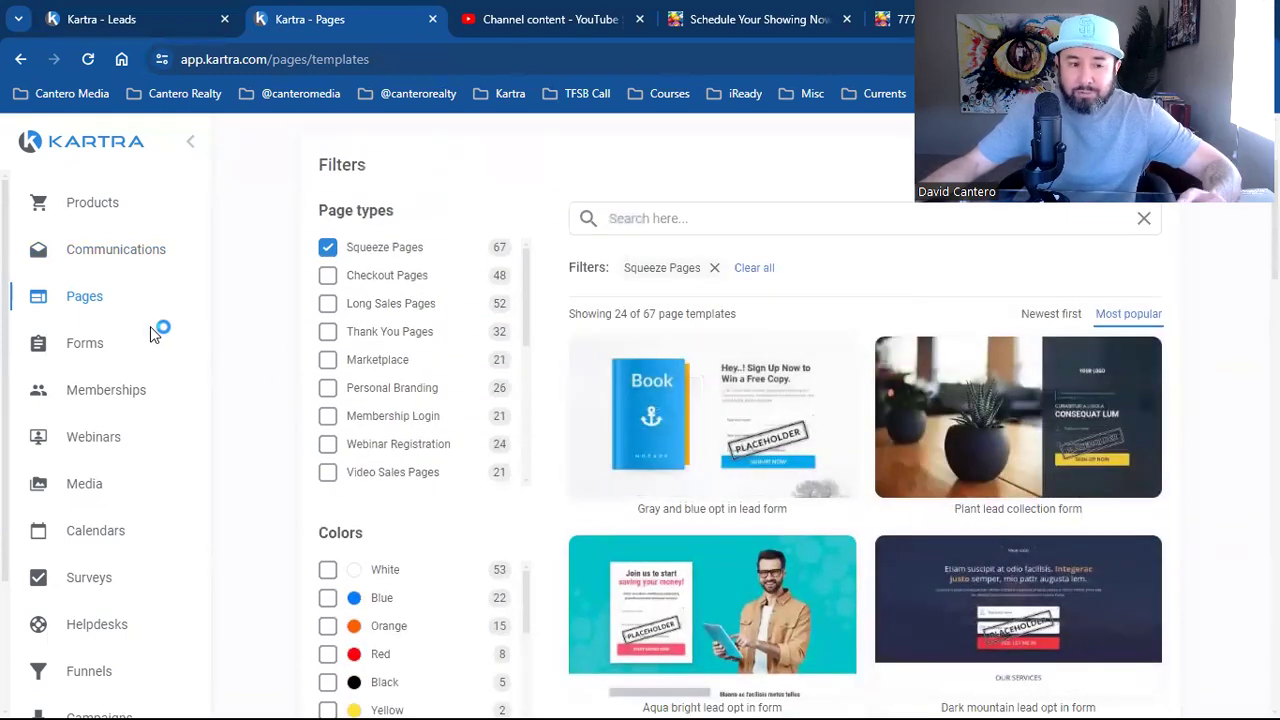
pyautogui.click(97, 303)
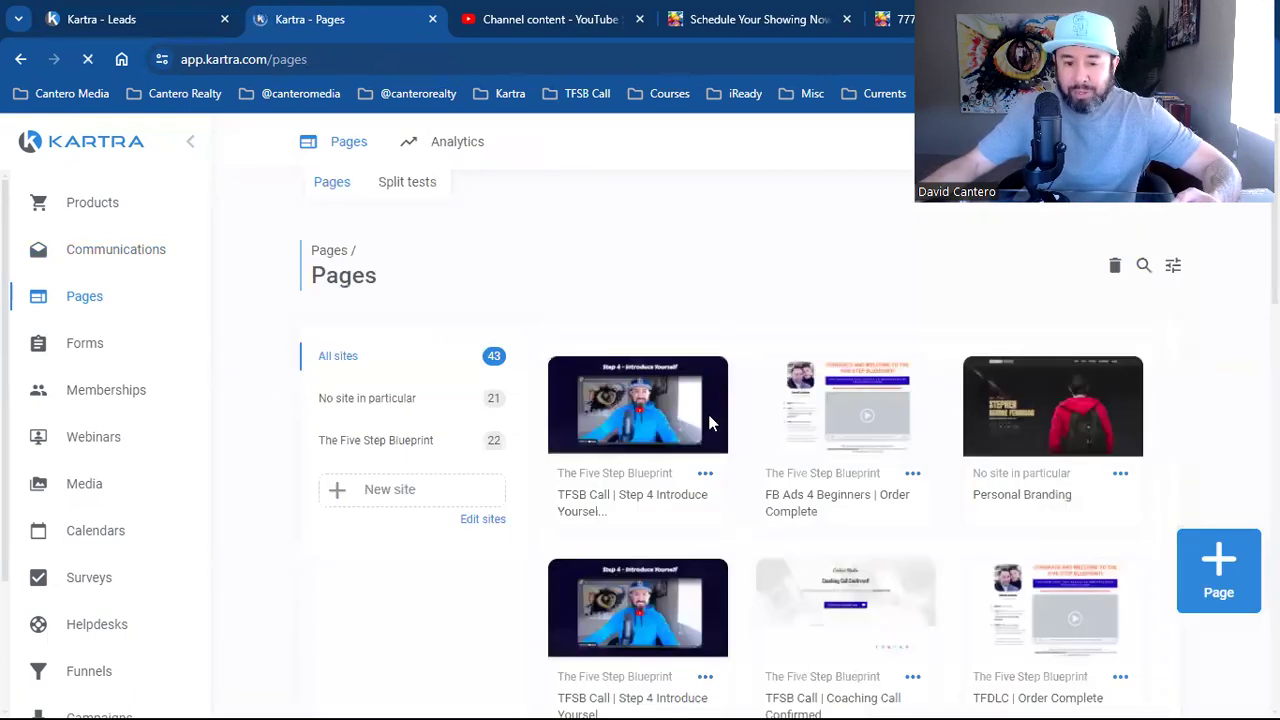
# Preview the Step 4 Introduce Yourself page, then close the preview
pyautogui.scroll(-4, 969, 489)
pyautogui.scroll(-8, 982, 581)
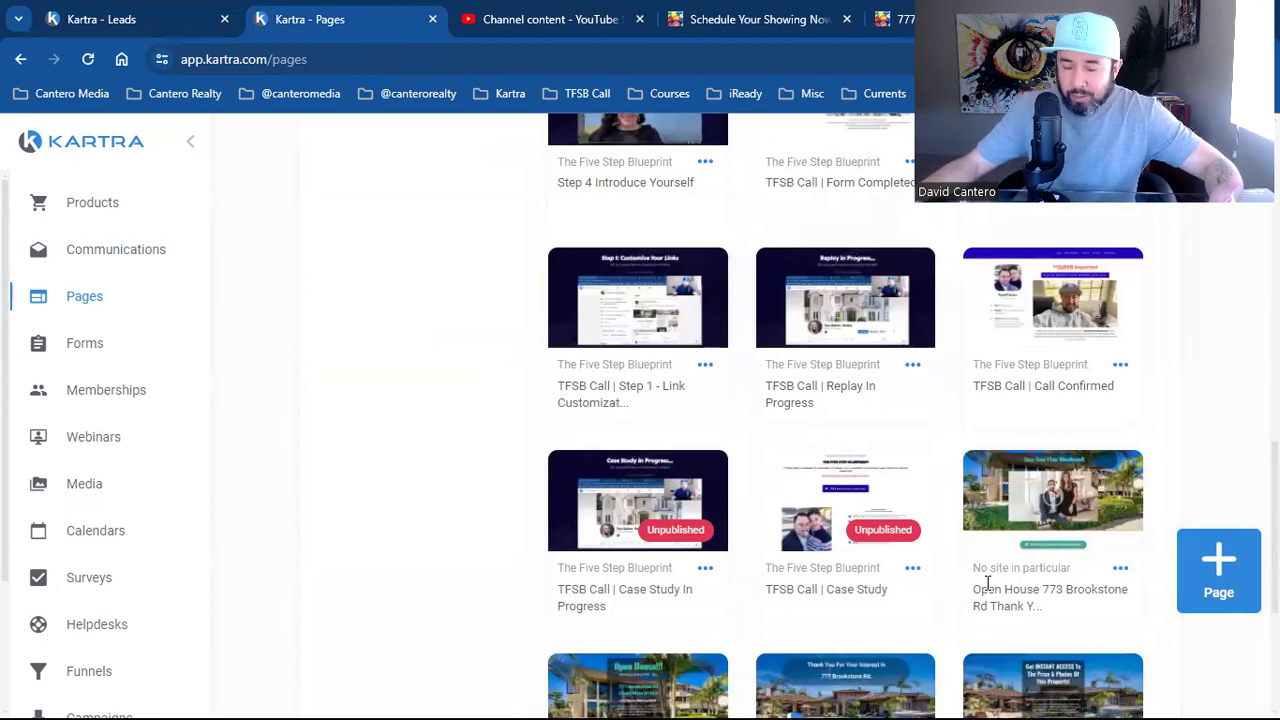
pyautogui.scroll(-3, 986, 586)
pyautogui.scroll(12, 1000, 586)
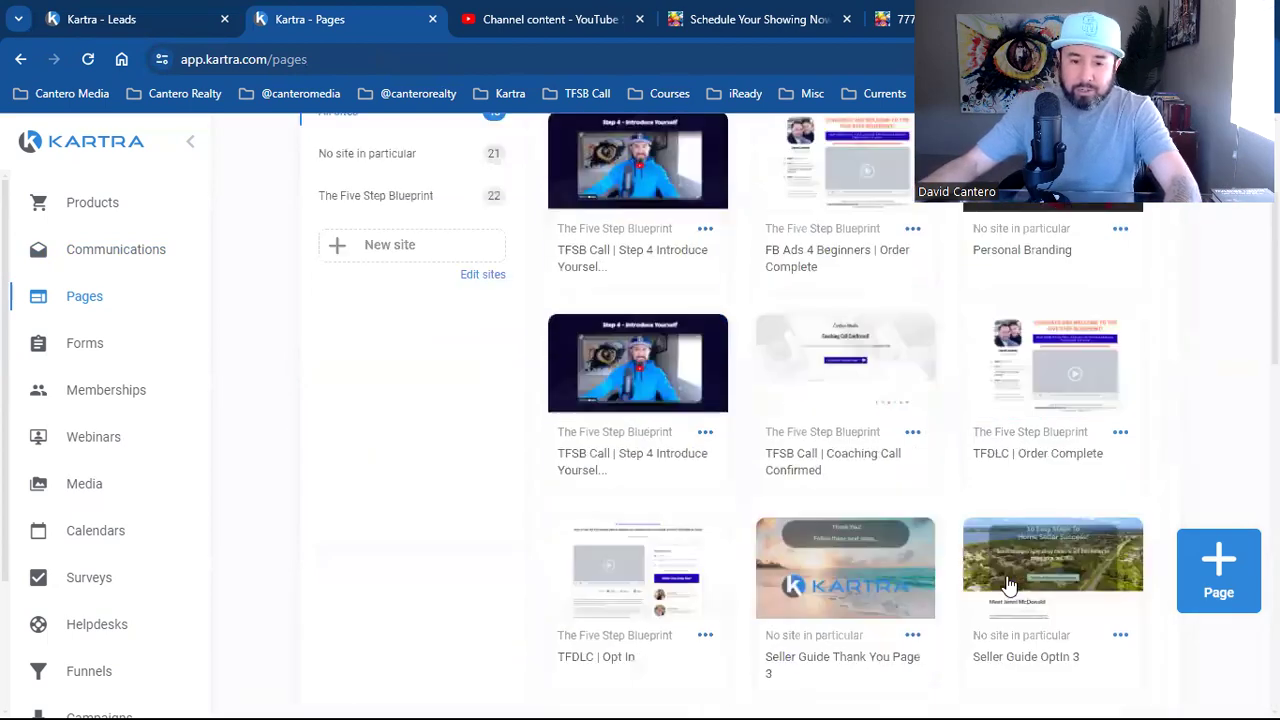
pyautogui.scroll(2, 1008, 585)
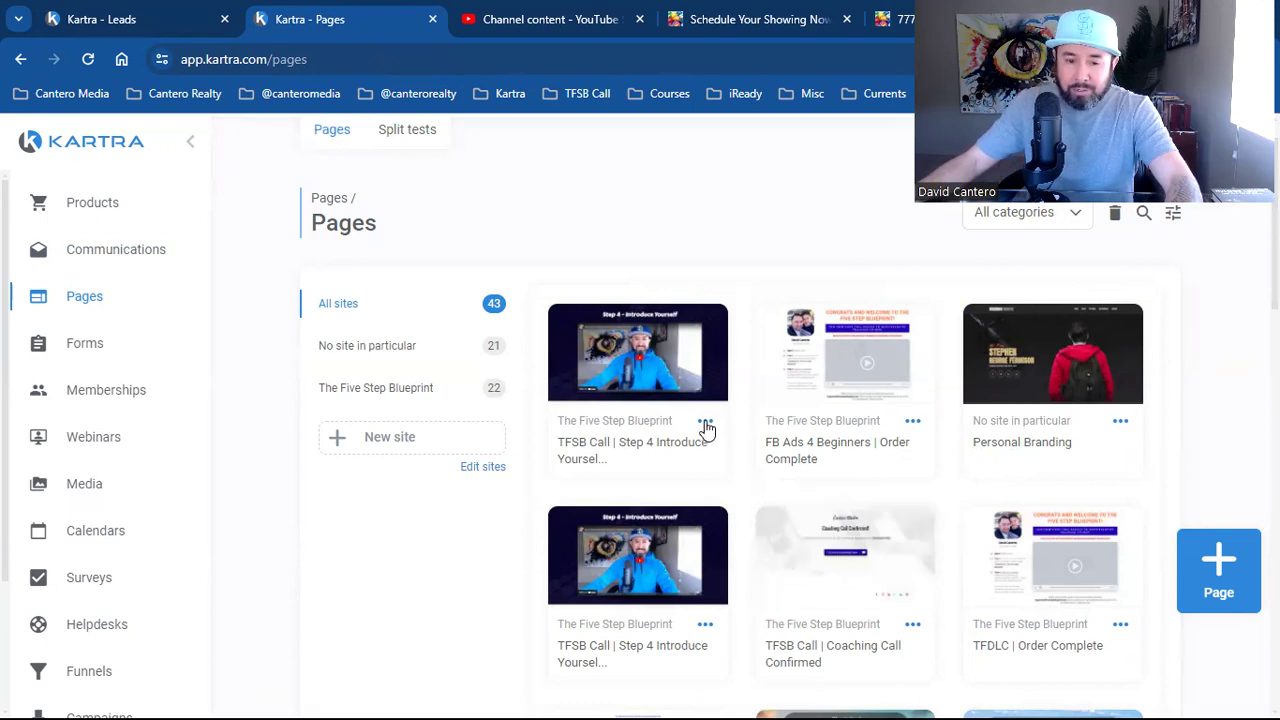
pyautogui.click(638, 356)
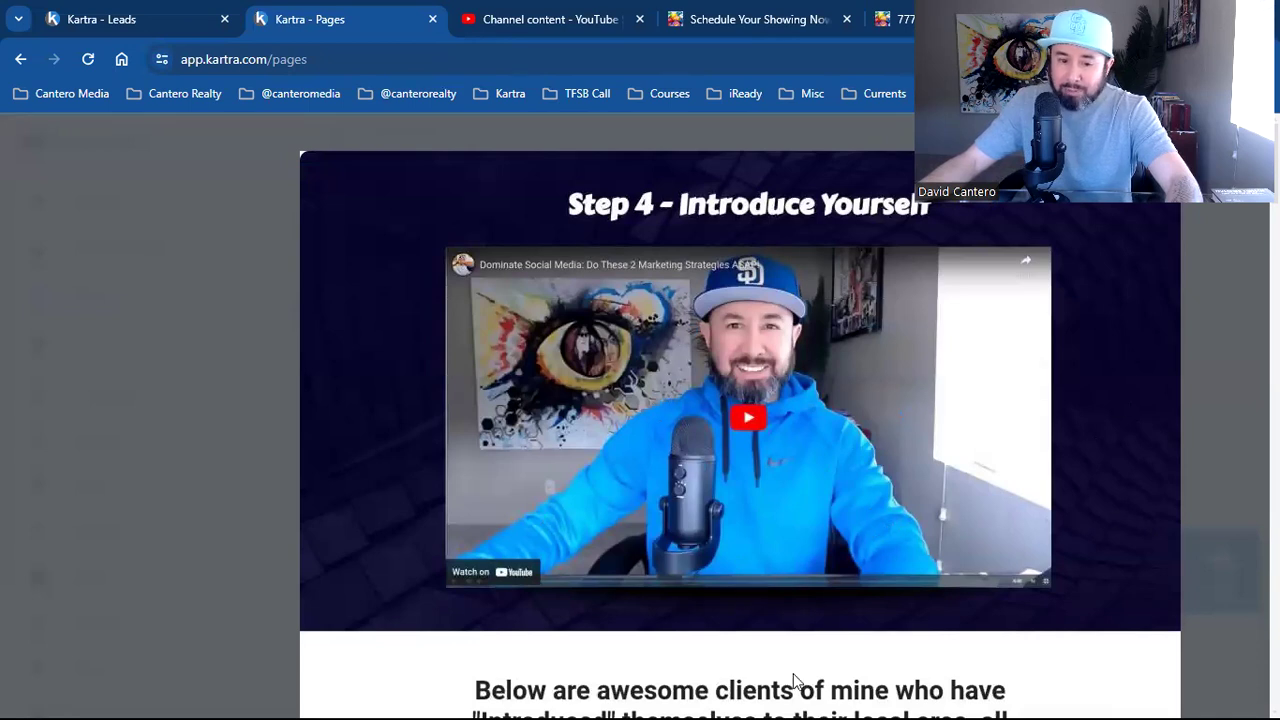
pyautogui.scroll(-5, 620, 609)
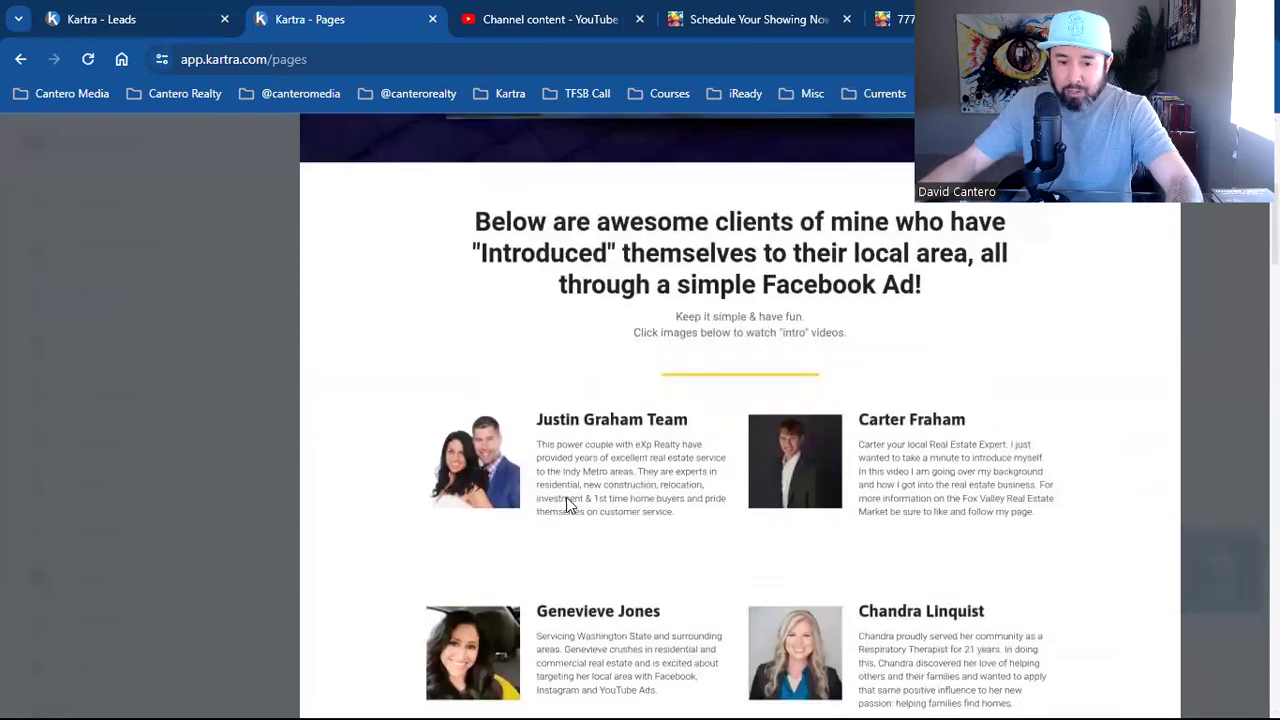
pyautogui.scroll(-8, 600, 463)
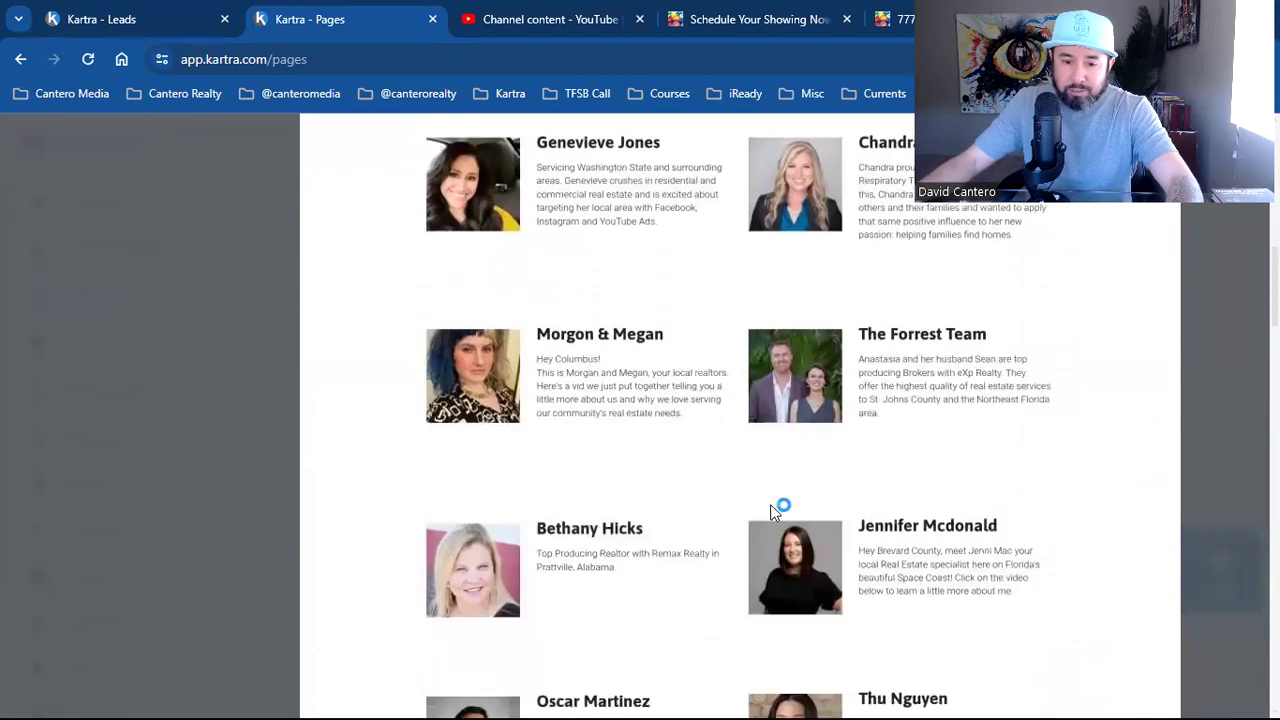
pyautogui.scroll(-1, 822, 453)
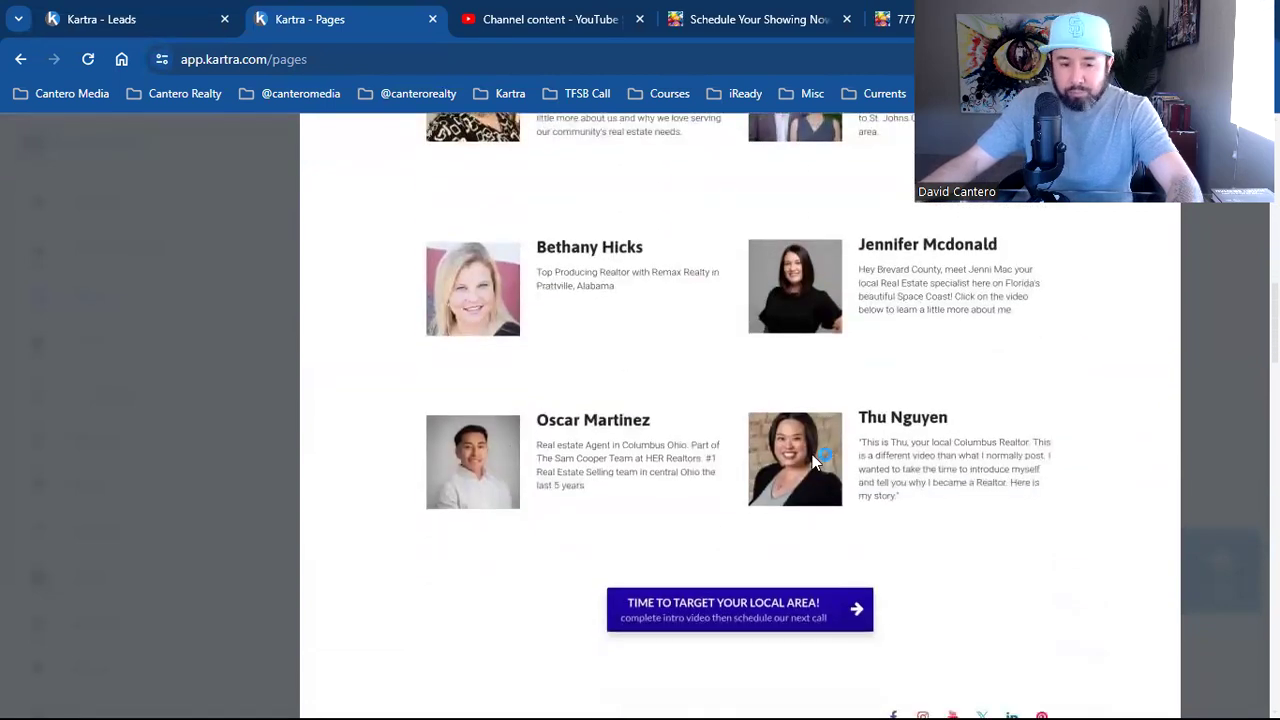
pyautogui.scroll(-2, 812, 462)
pyautogui.scroll(3, 748, 527)
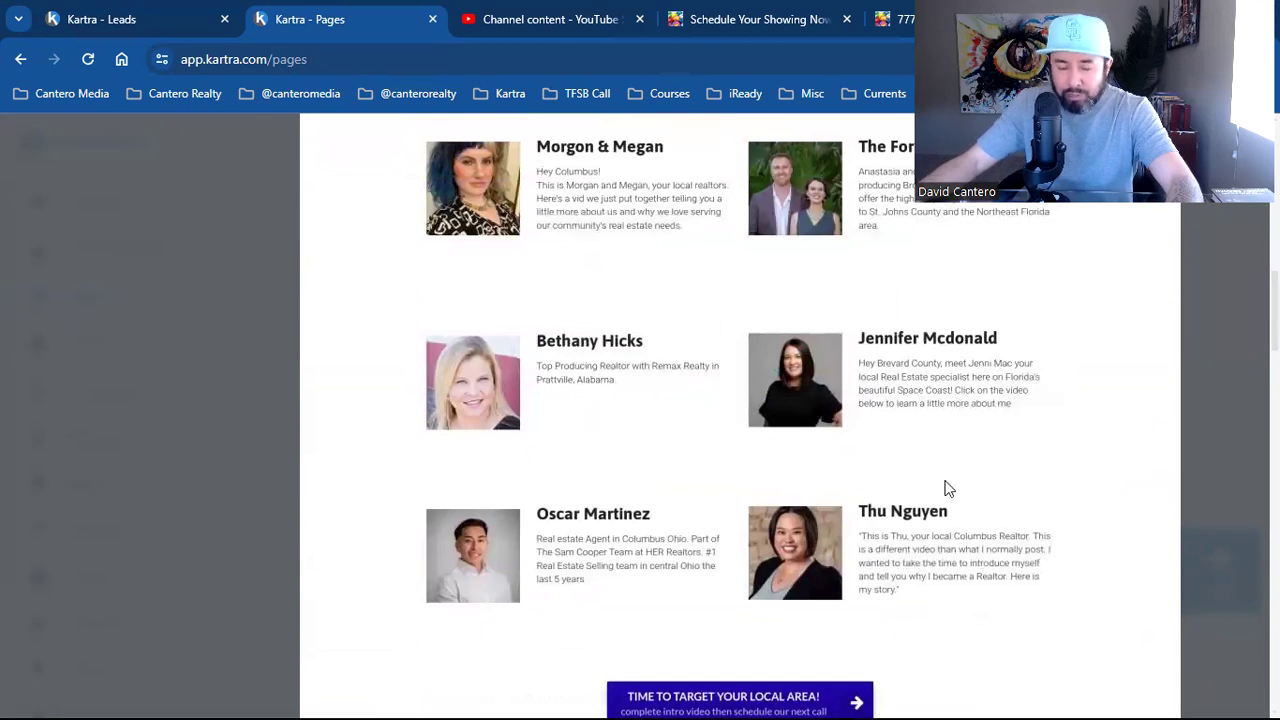
pyautogui.scroll(6, 868, 563)
pyautogui.scroll(6, 941, 351)
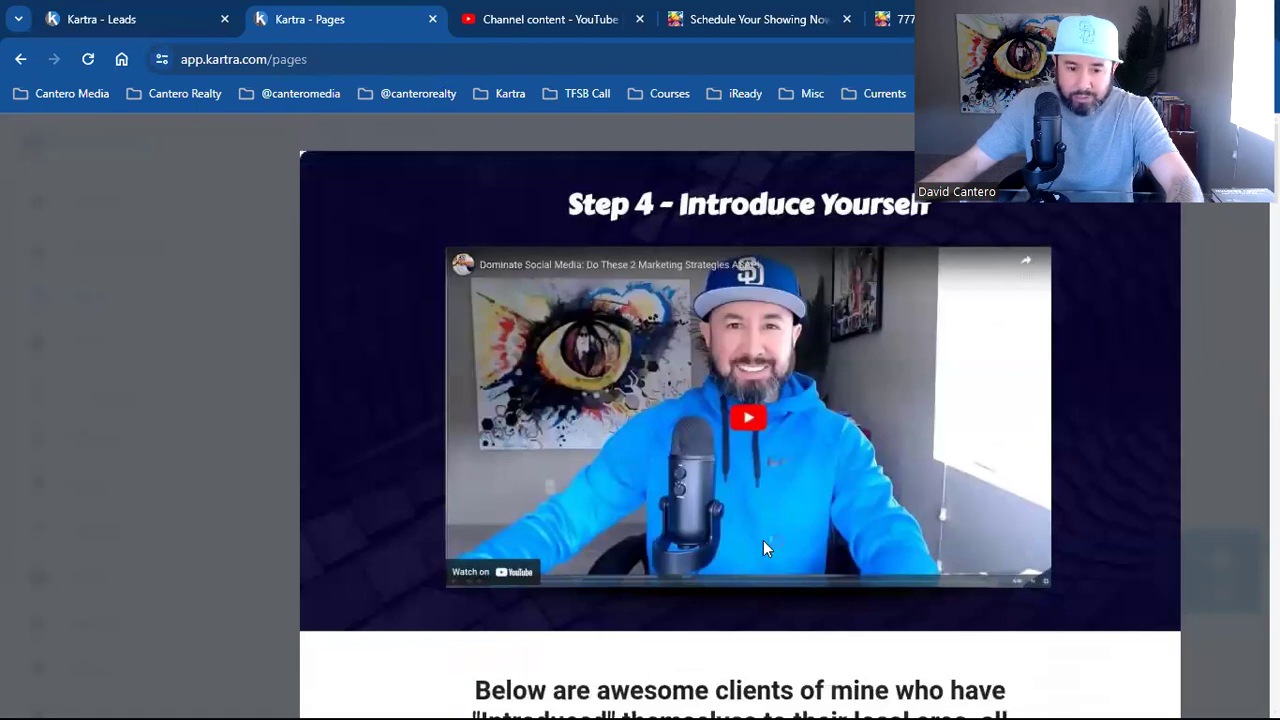
pyautogui.press('Escape')
# Open the actions menu on the TFSBB | Thank You Page card
pyautogui.scroll(-4, 823, 514)
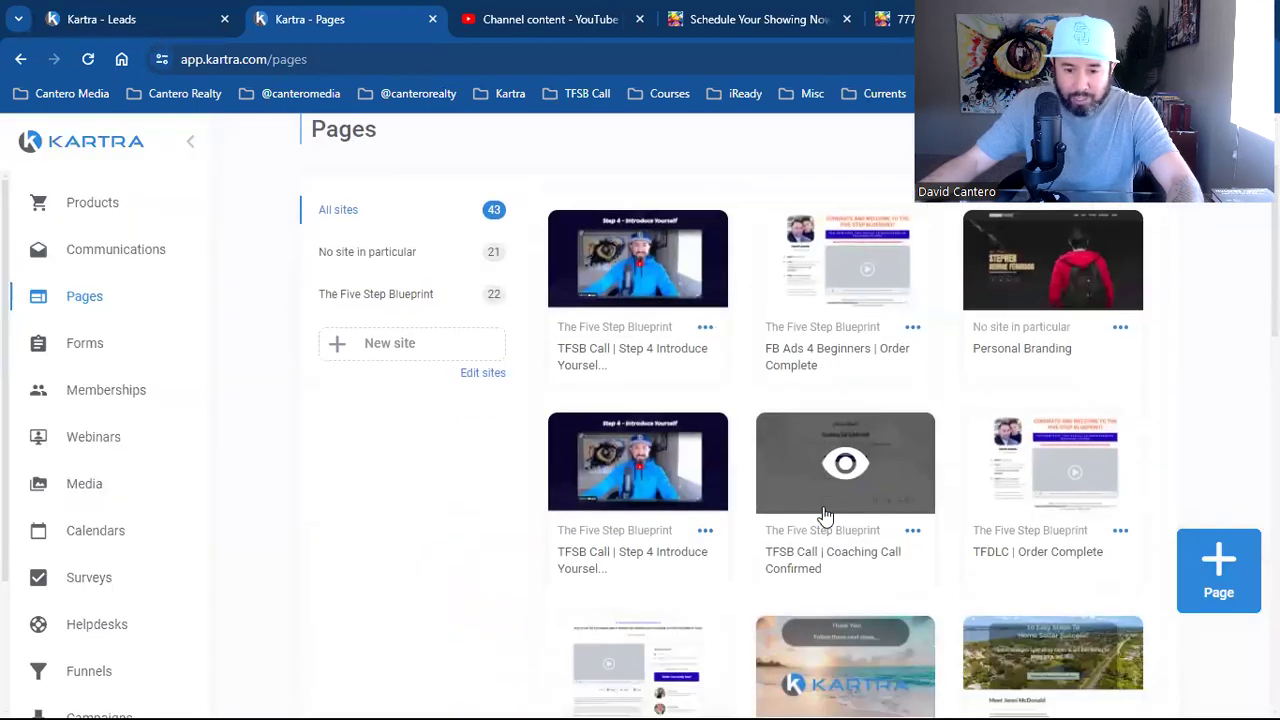
pyautogui.scroll(-1, 823, 514)
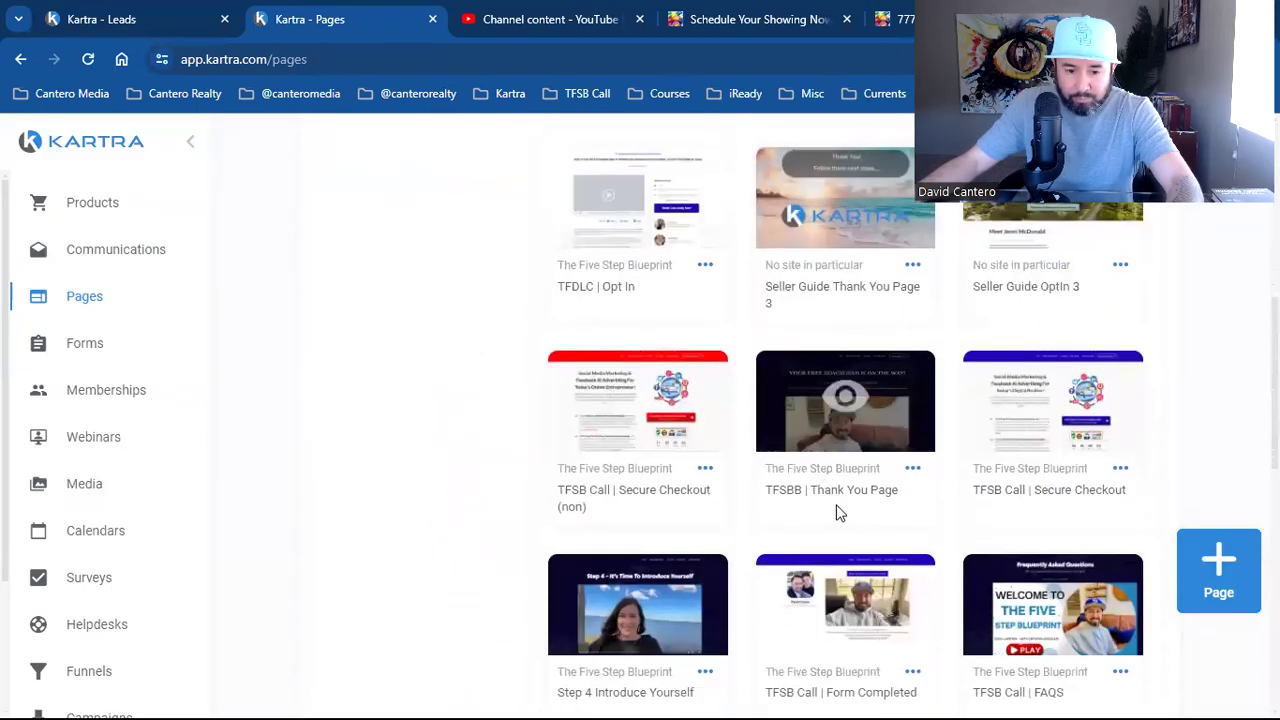
pyautogui.click(913, 469)
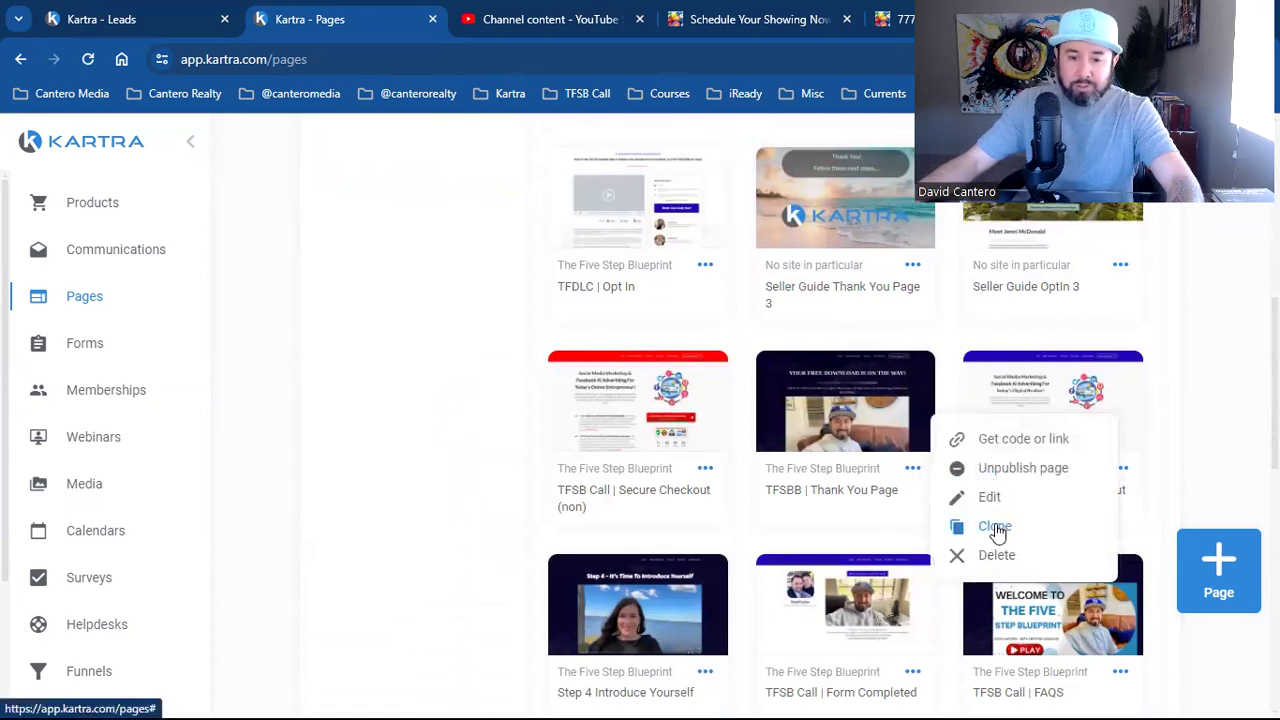
# Clone the Thank You Page and rename the copy 'TFSB Broadcast | Email Marketing'
pyautogui.click(990, 532)
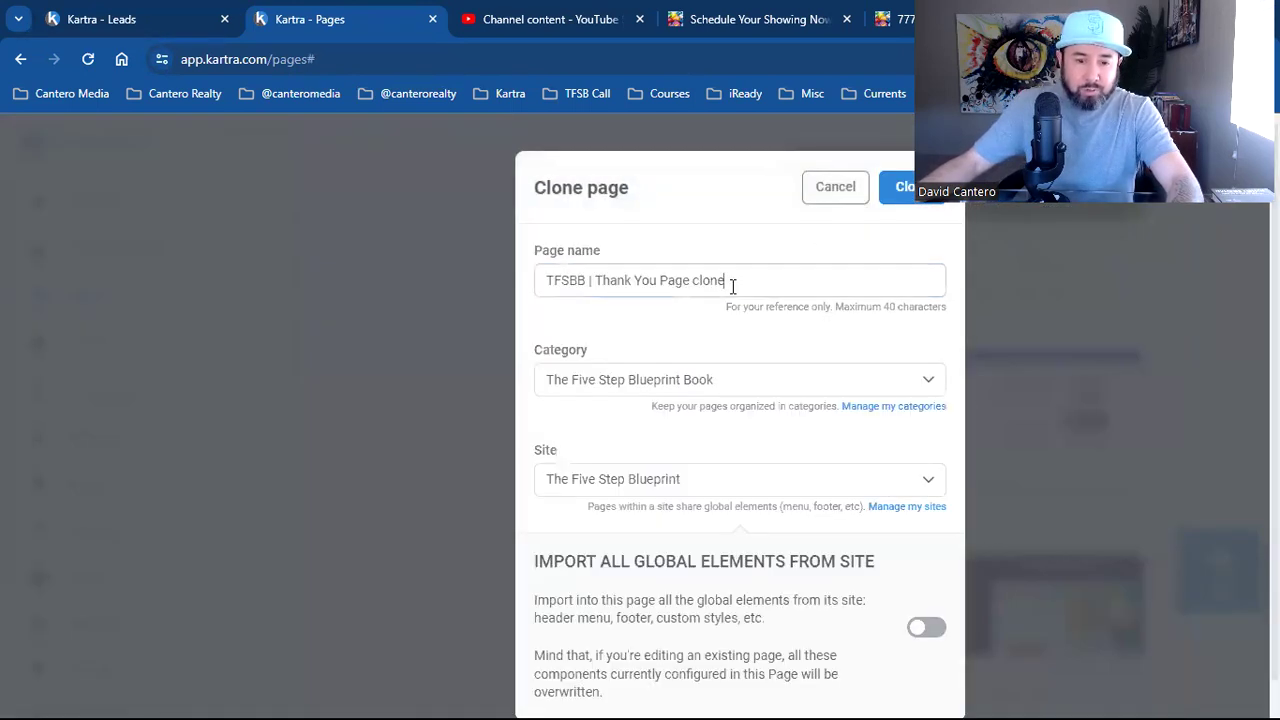
pyautogui.click(599, 283)
pyautogui.press('Left')
pyautogui.press('Left')
pyautogui.press('Left')
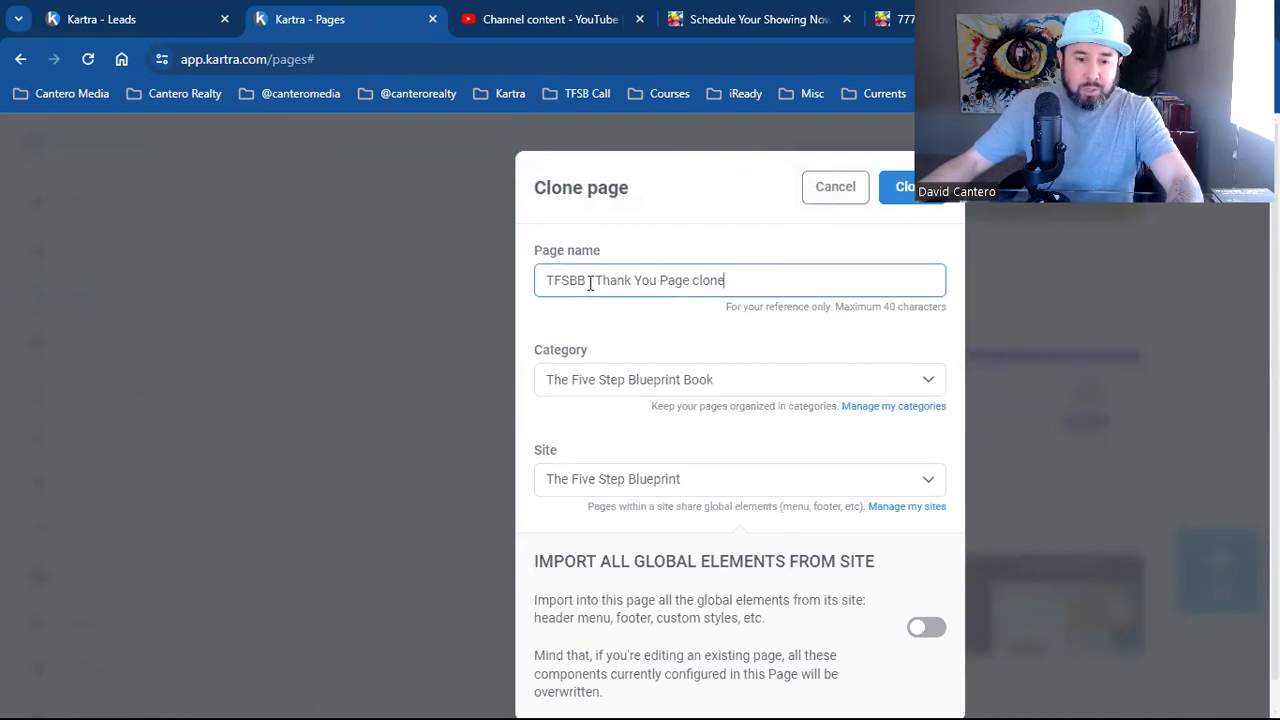
pyautogui.press('BackSpace')
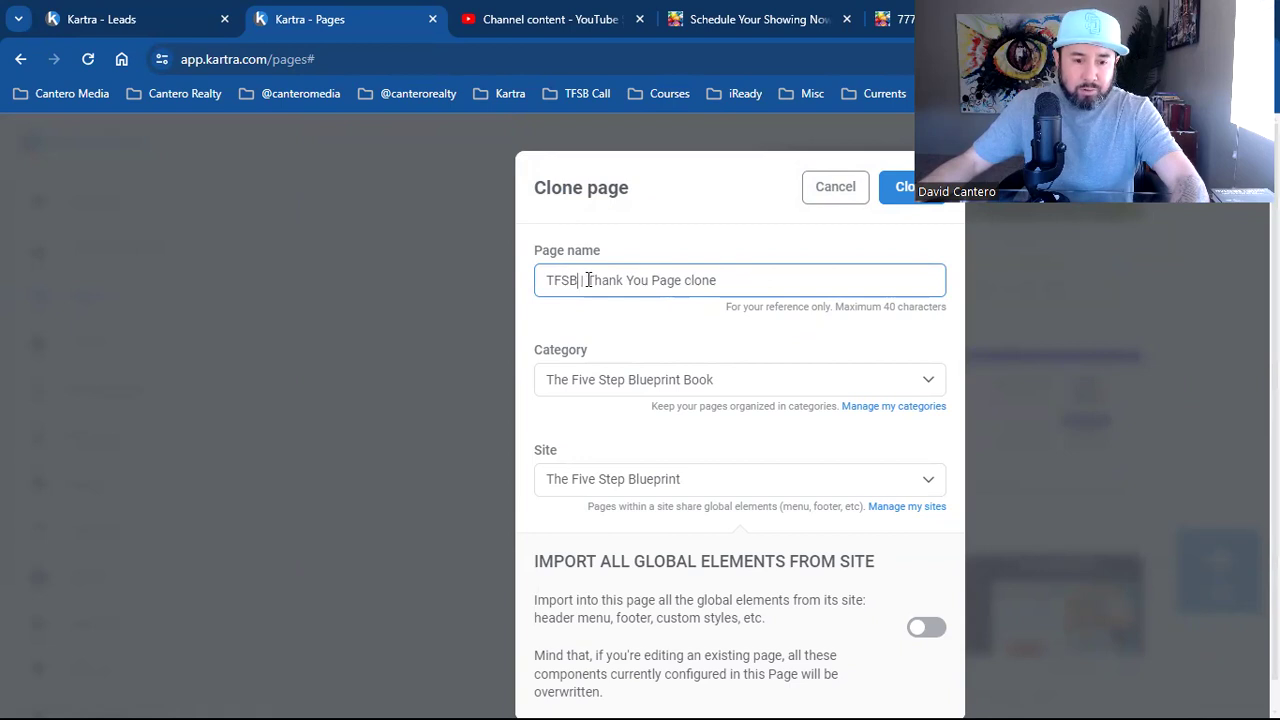
pyautogui.write('Call')
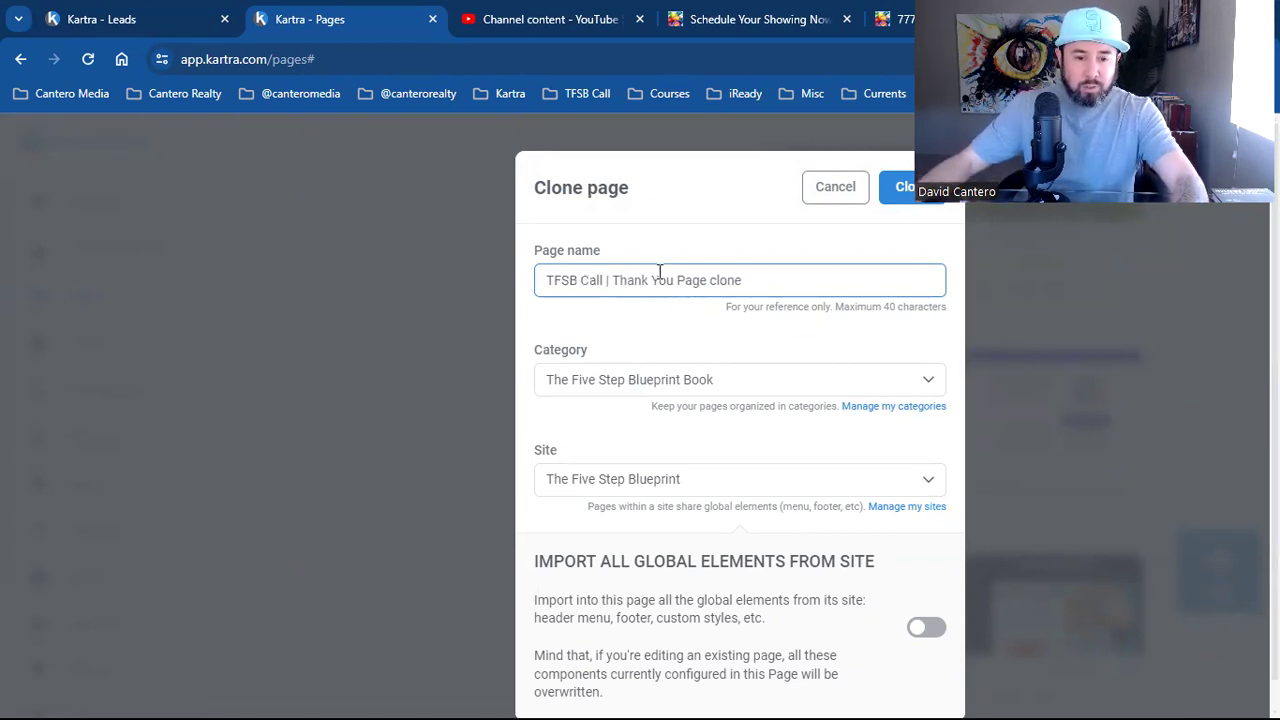
pyautogui.press('BackSpace')
pyautogui.press('BackSpace')
pyautogui.press('BackSpace')
pyautogui.press('BackSpace')
pyautogui.write('Broa')
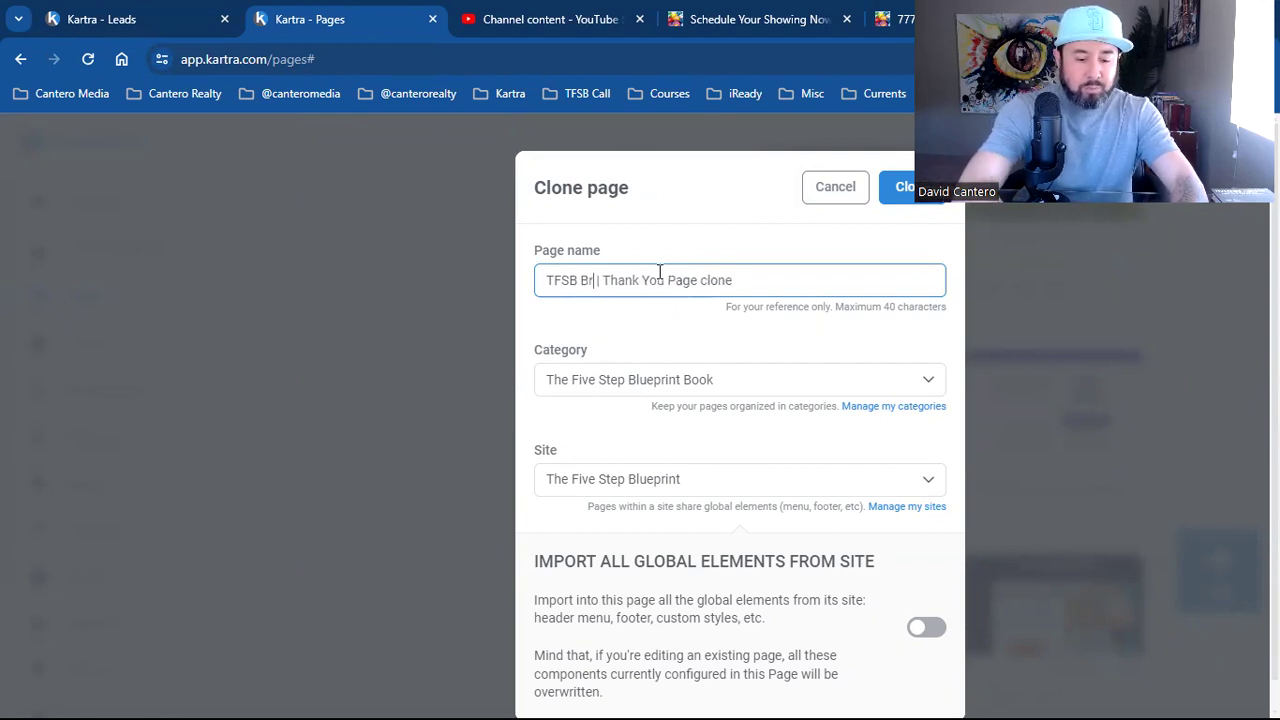
pyautogui.write('dcast')
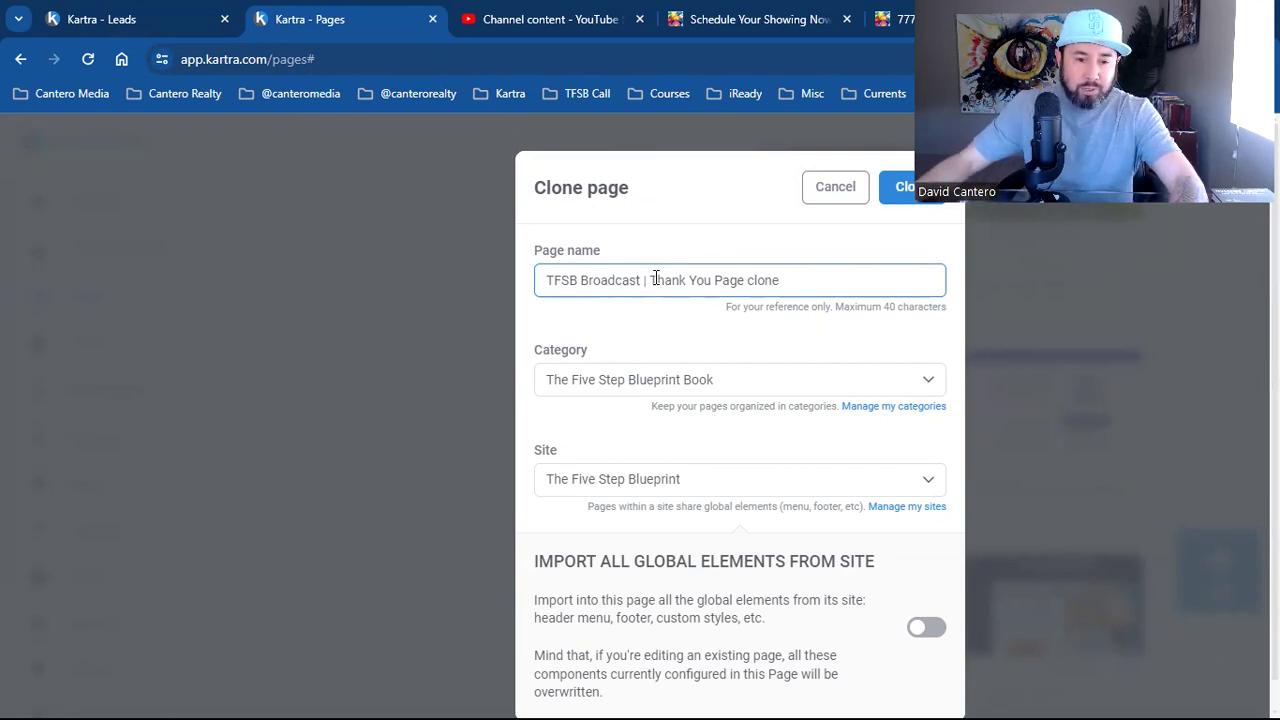
pyautogui.moveTo(657, 280); pyautogui.dragTo(808, 278)
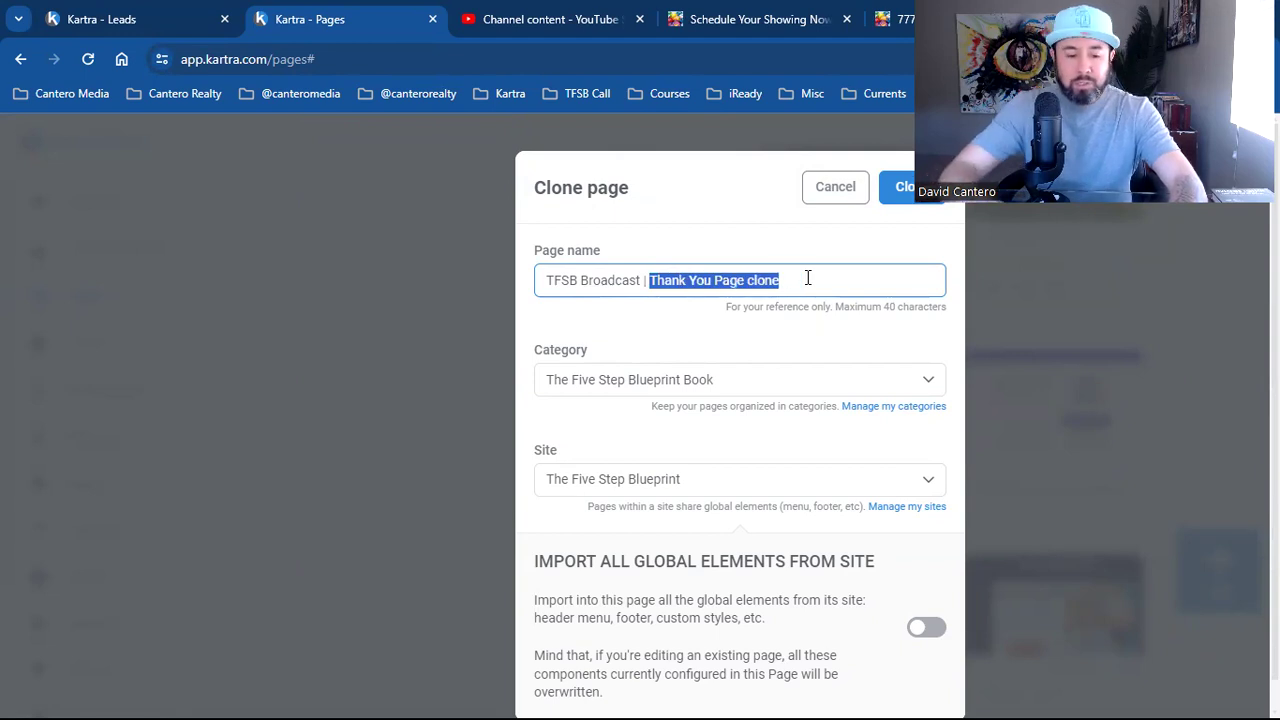
pyautogui.write('Email Marketing')
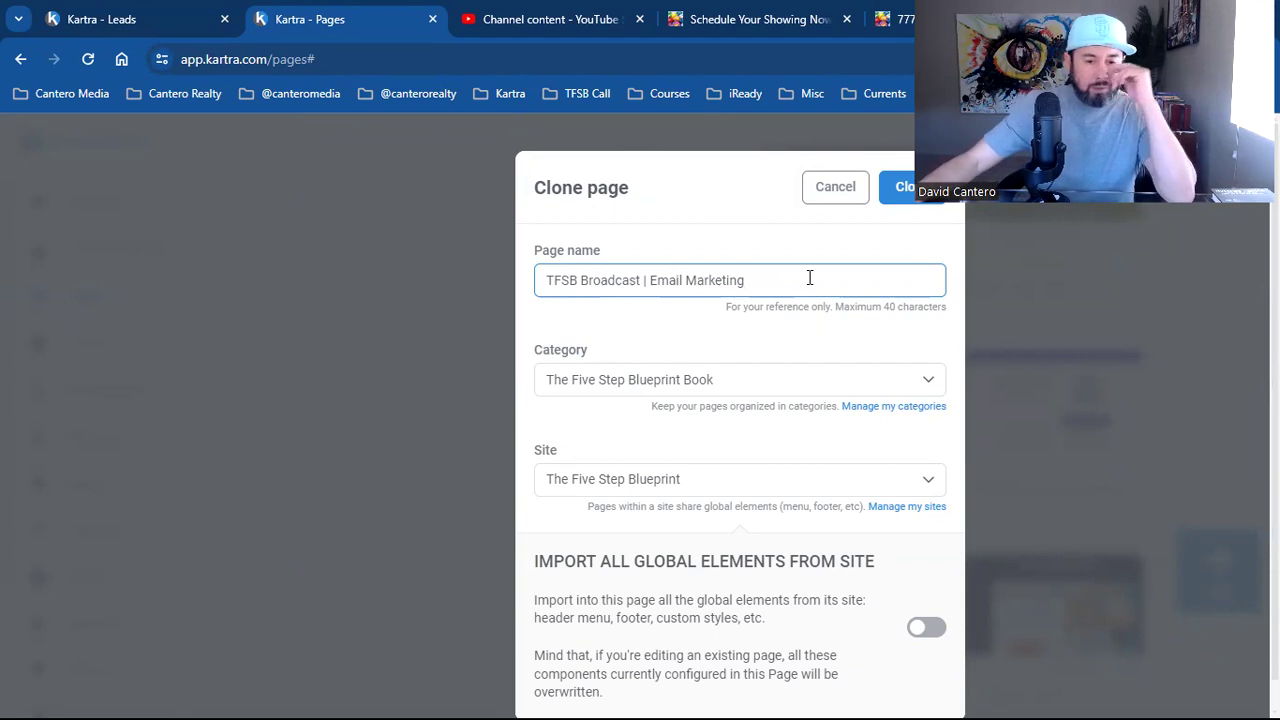
# File the copy under the TFSB Call category, then go to category management
pyautogui.click(857, 386)
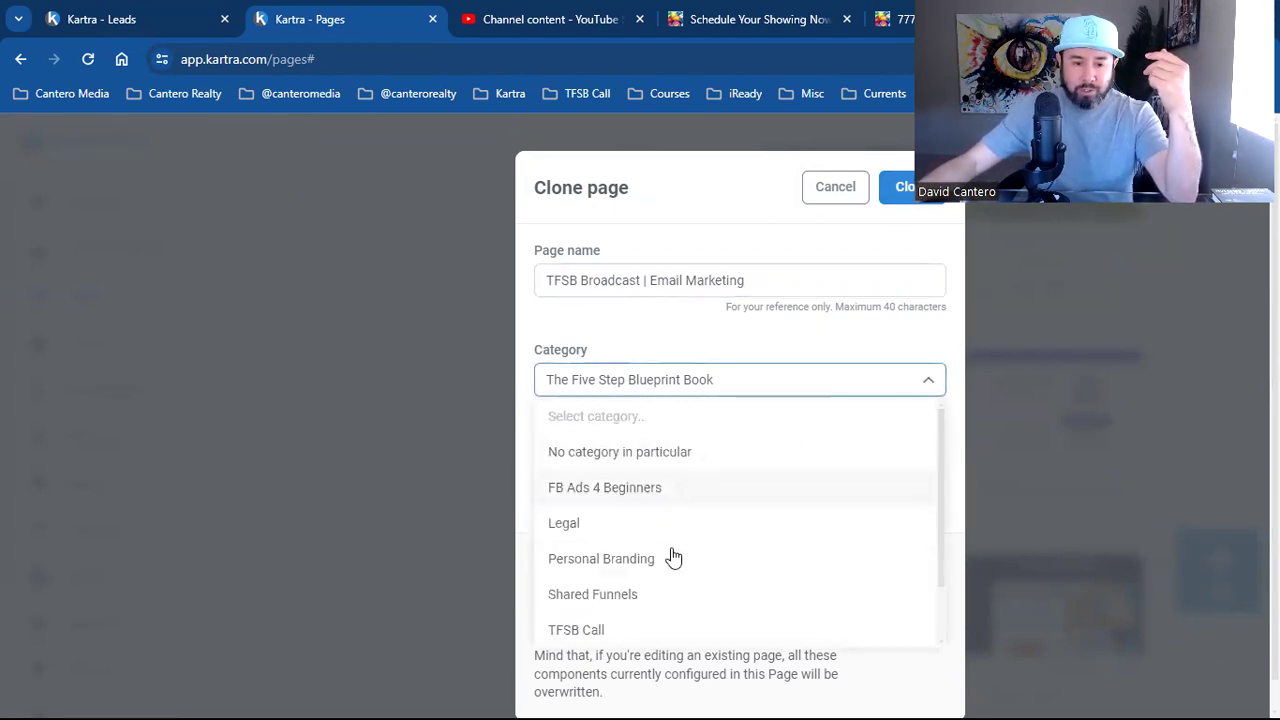
pyautogui.scroll(-1, 668, 580)
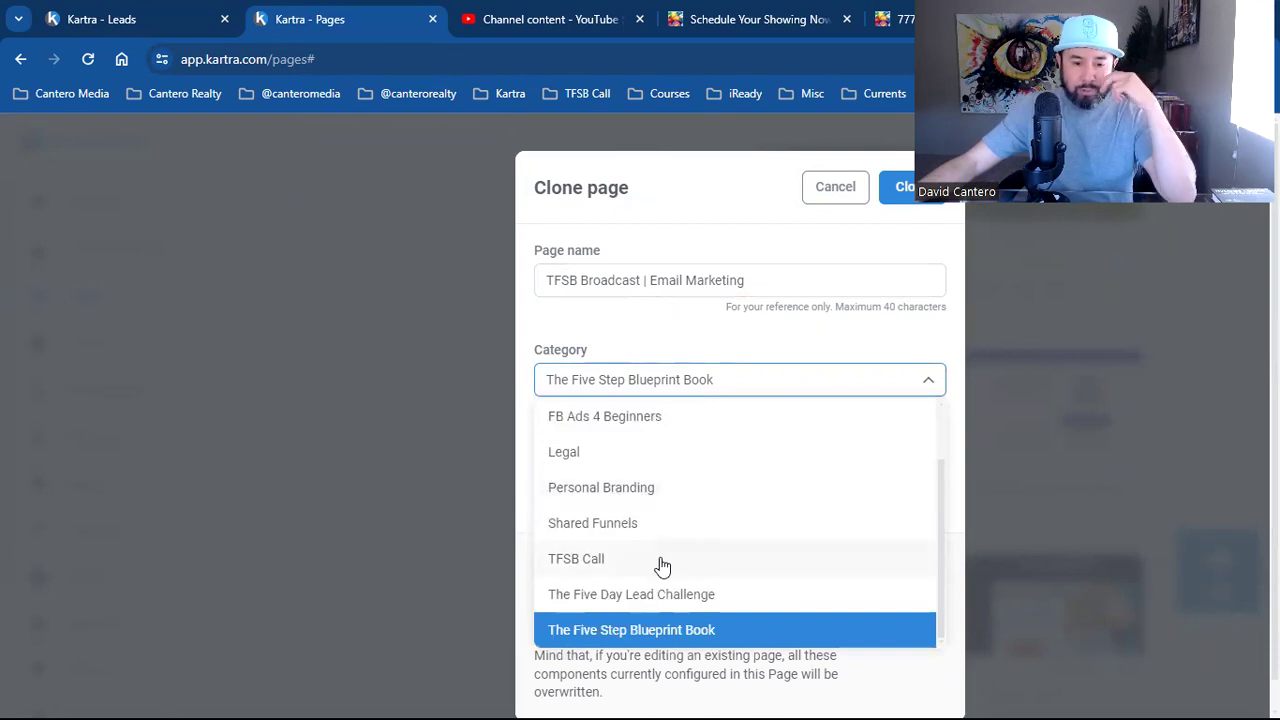
pyautogui.click(662, 566)
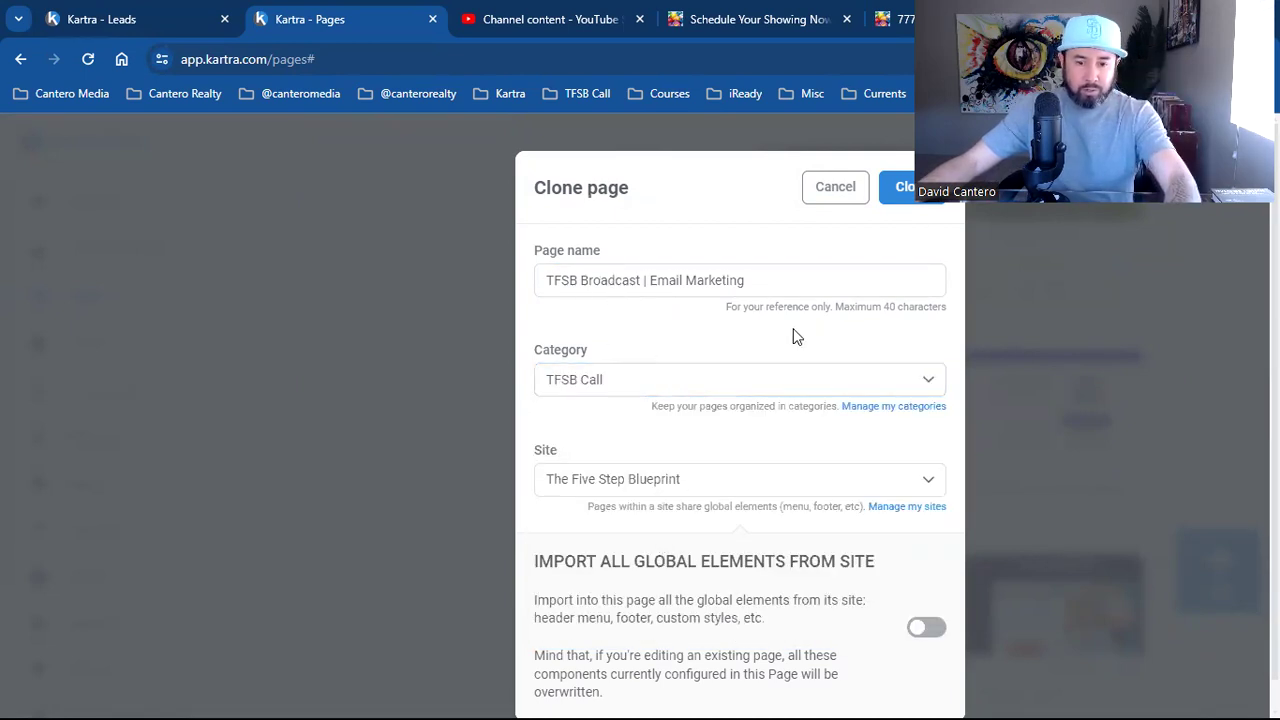
pyautogui.click(888, 406)
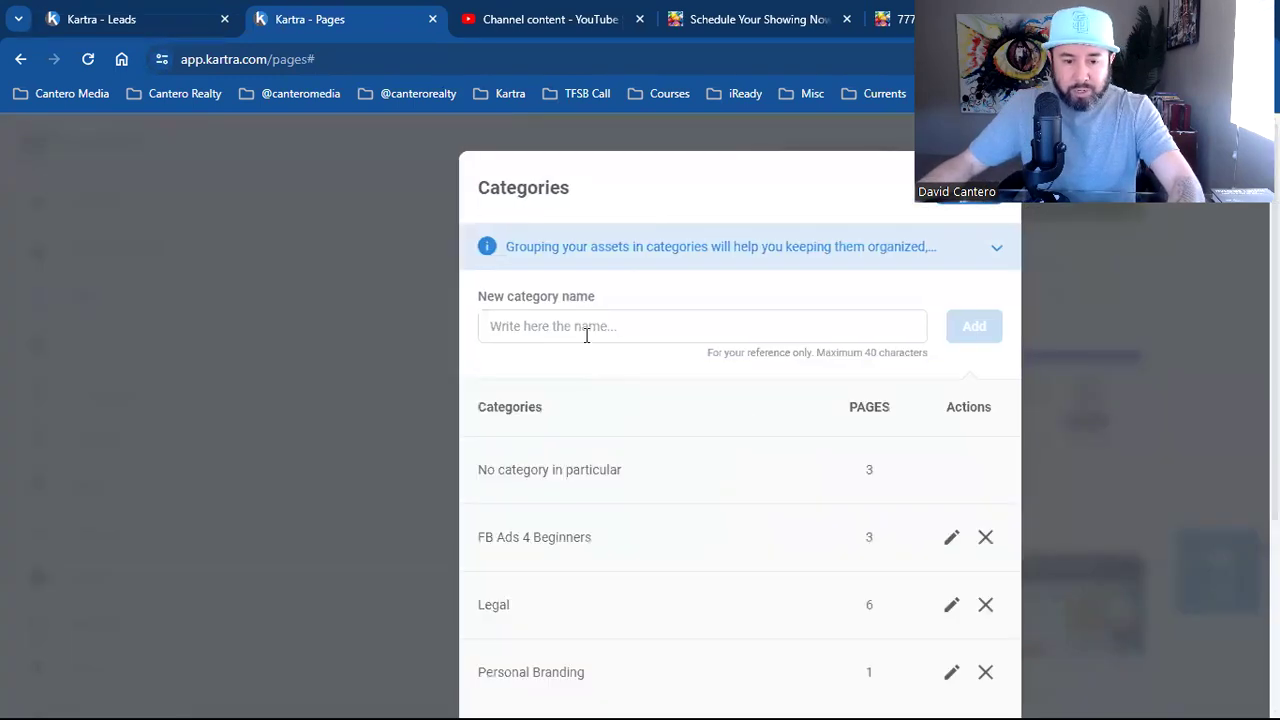
# Add a new page category named 'TFSB Broadcast'
pyautogui.click(585, 328)
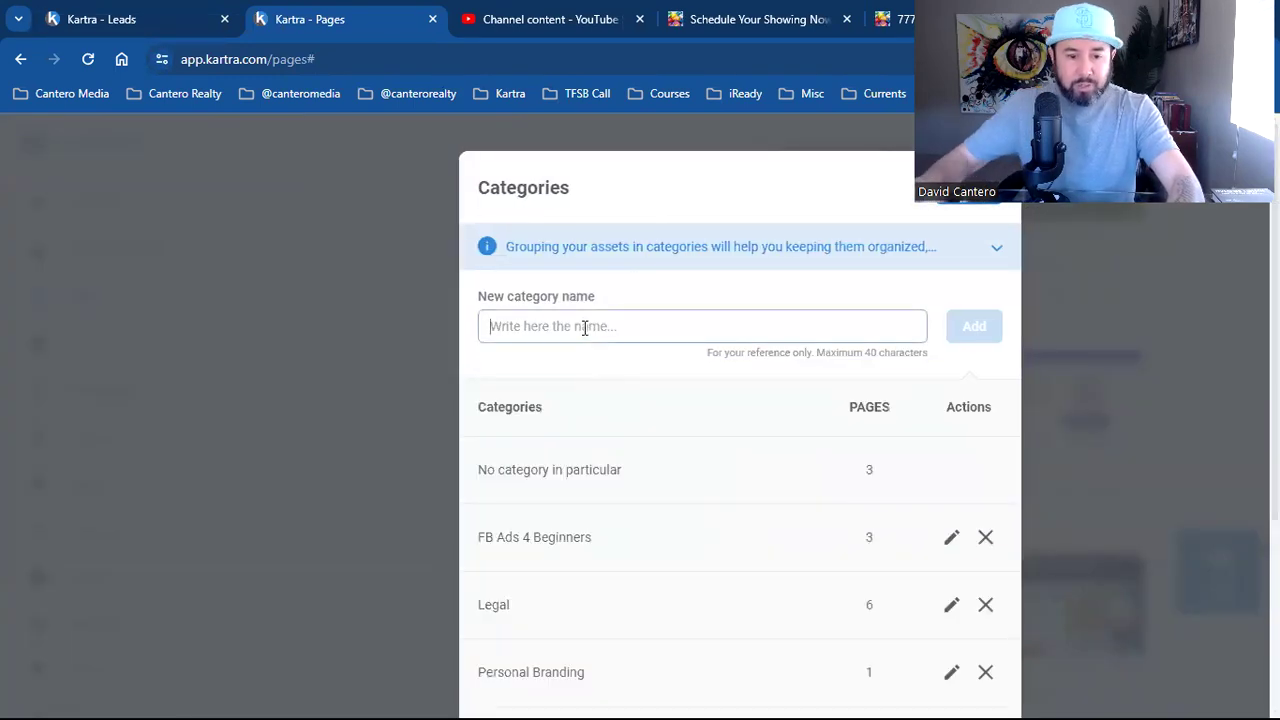
pyautogui.write('TF')
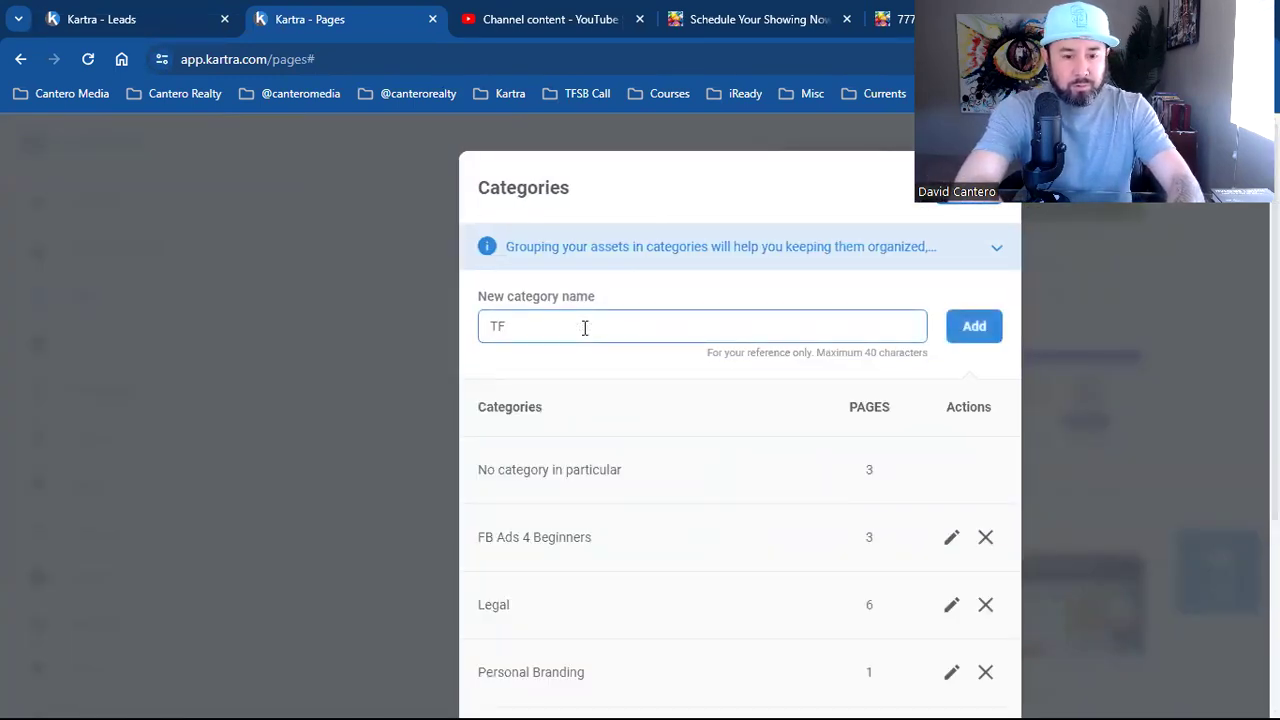
pyautogui.write('SB')
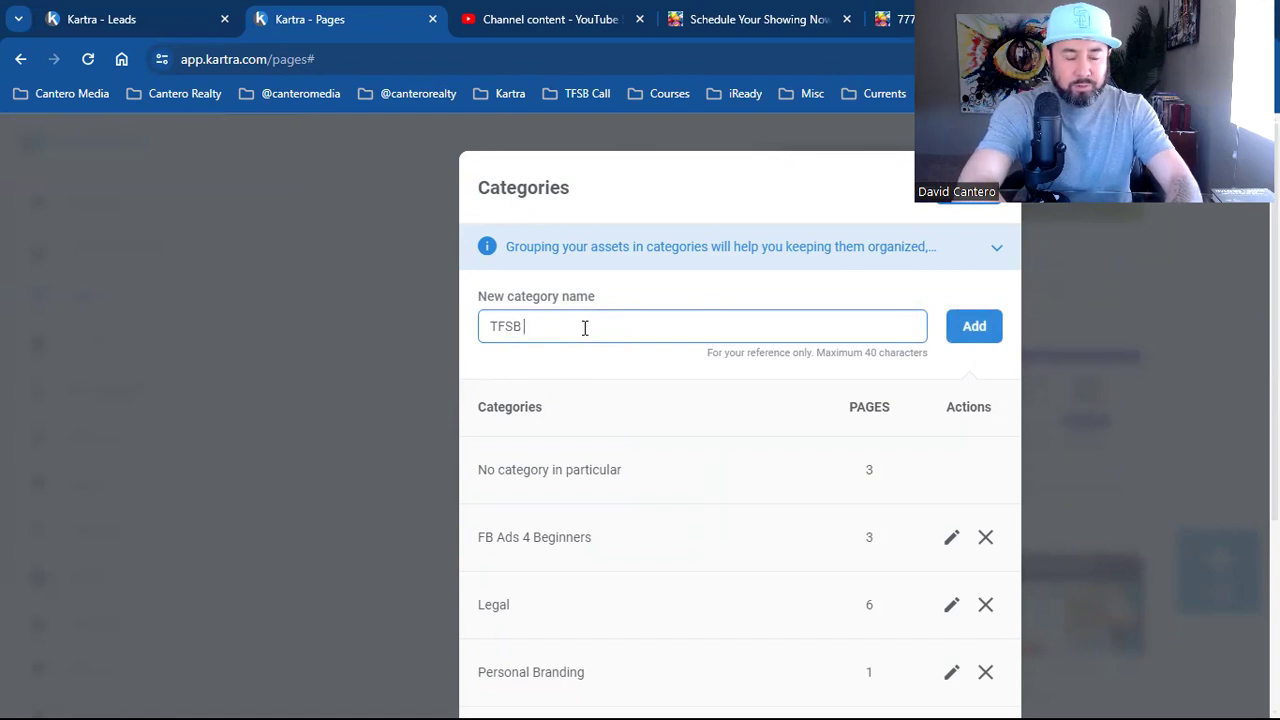
pyautogui.write(' Call')
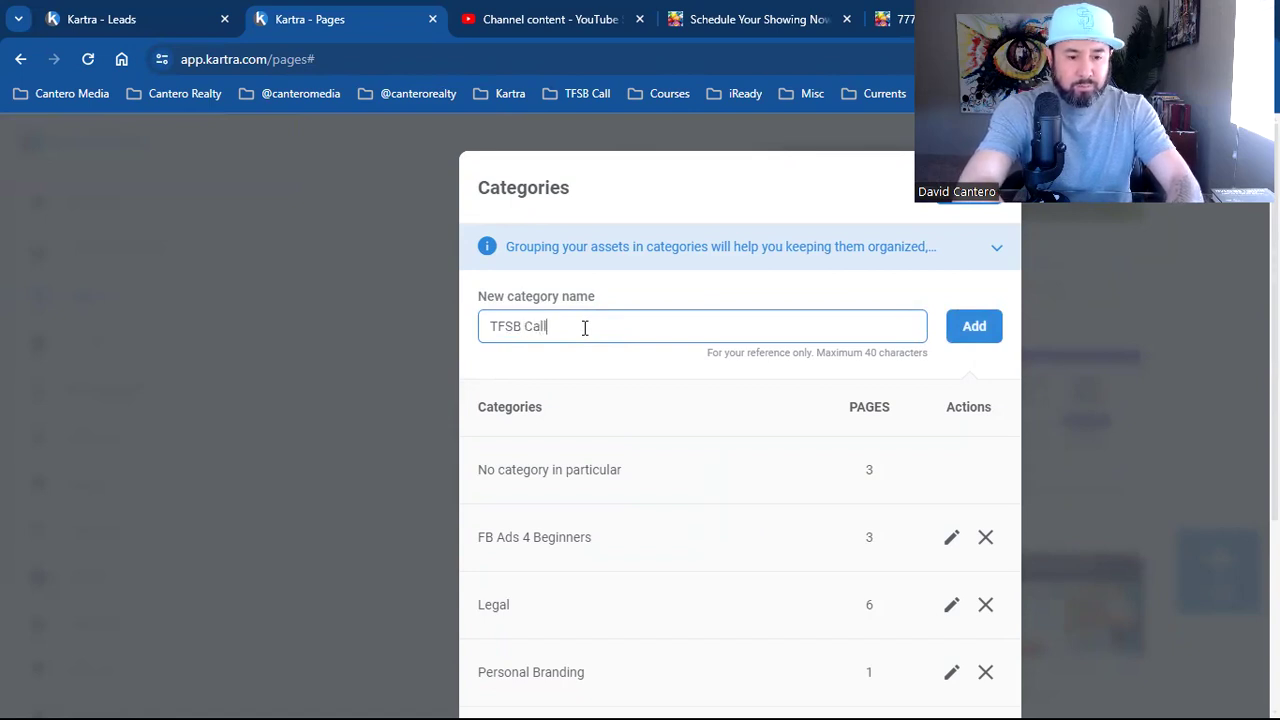
pyautogui.press('BackSpace')
pyautogui.press('BackSpace')
pyautogui.press('BackSpace')
pyautogui.press('BackSpace')
pyautogui.write('Bro')
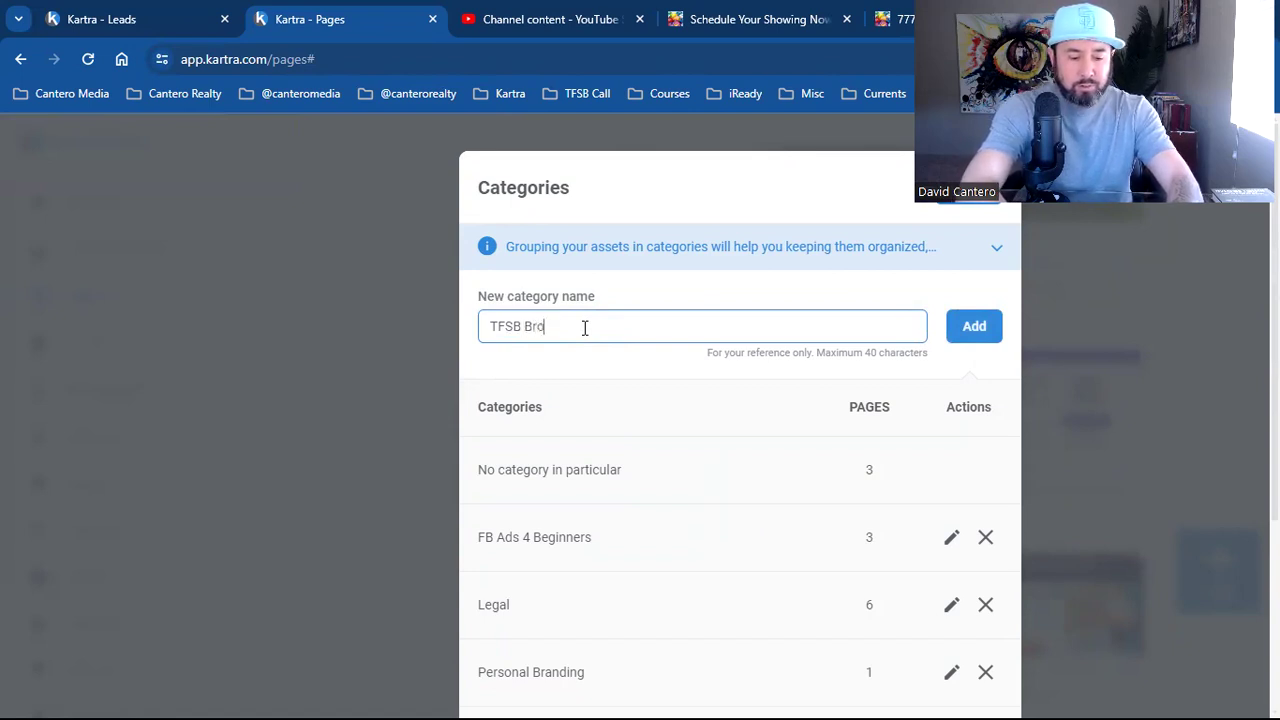
pyautogui.write('adcast')
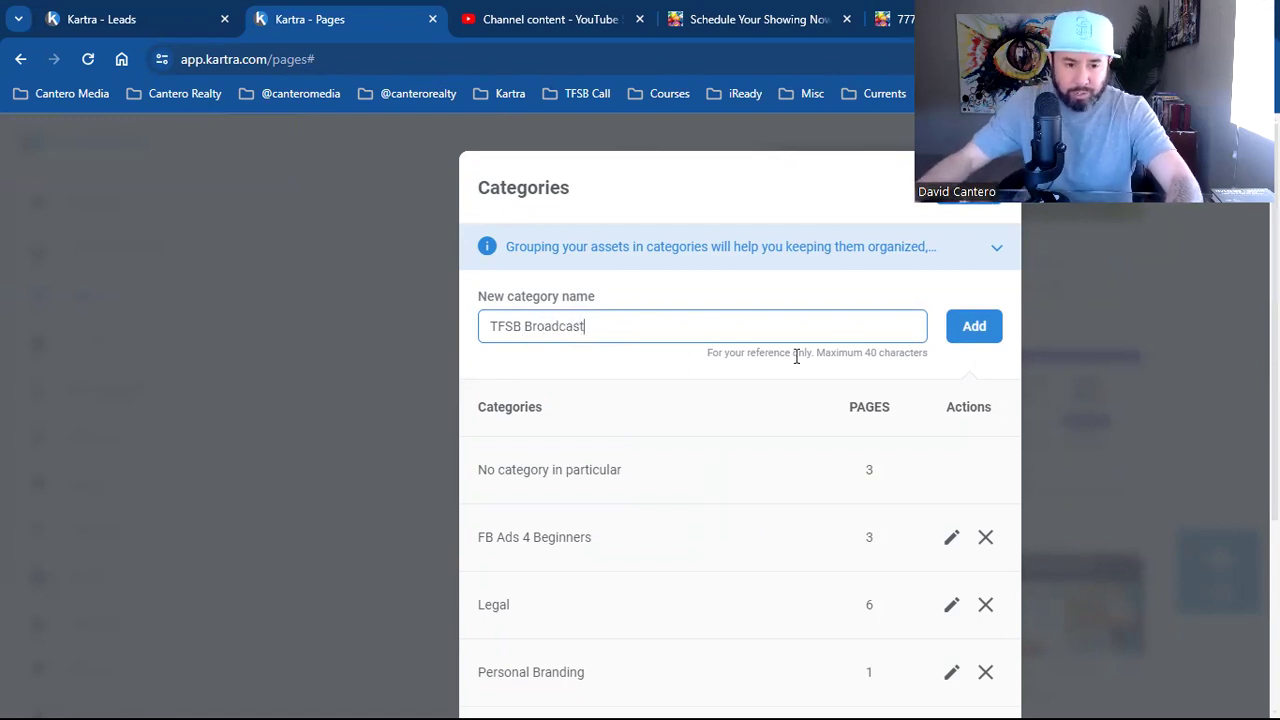
pyautogui.click(966, 334)
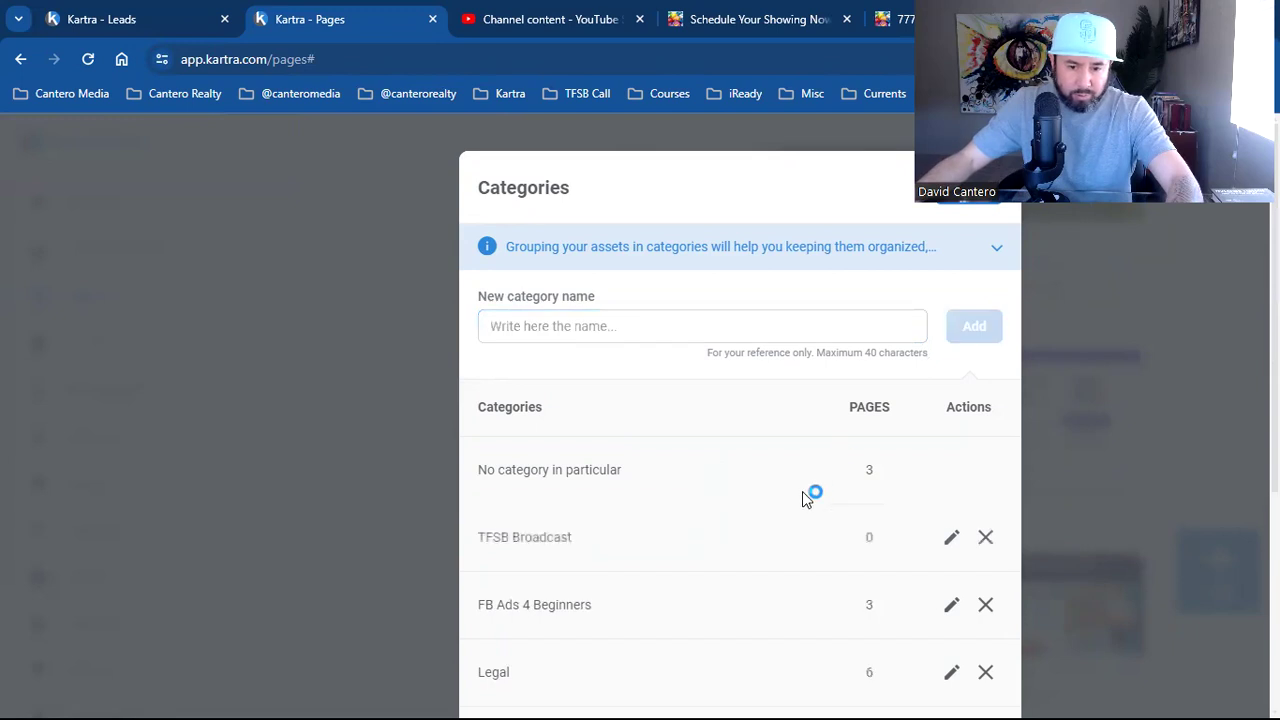
pyautogui.click(943, 211)
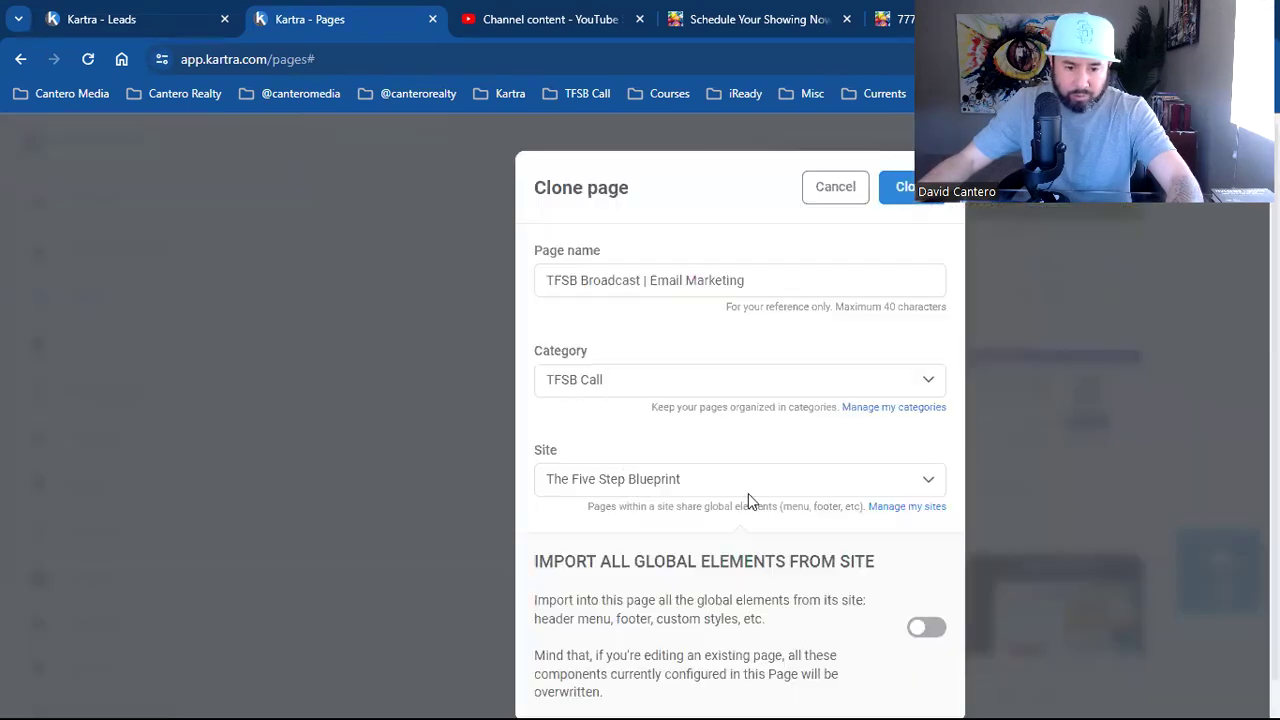
# File the copy under TFSB Broadcast, rename it 'TFSB | Email Marketing', and clone it
pyautogui.click(640, 387)
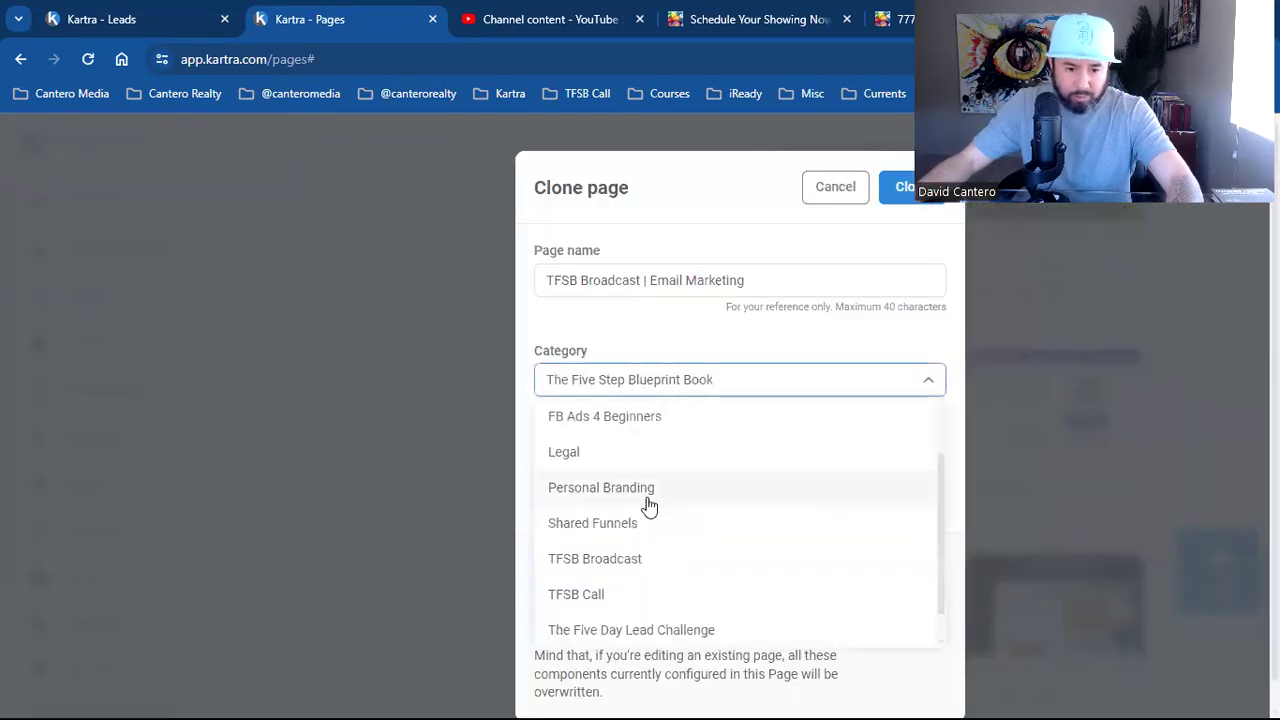
pyautogui.click(662, 557)
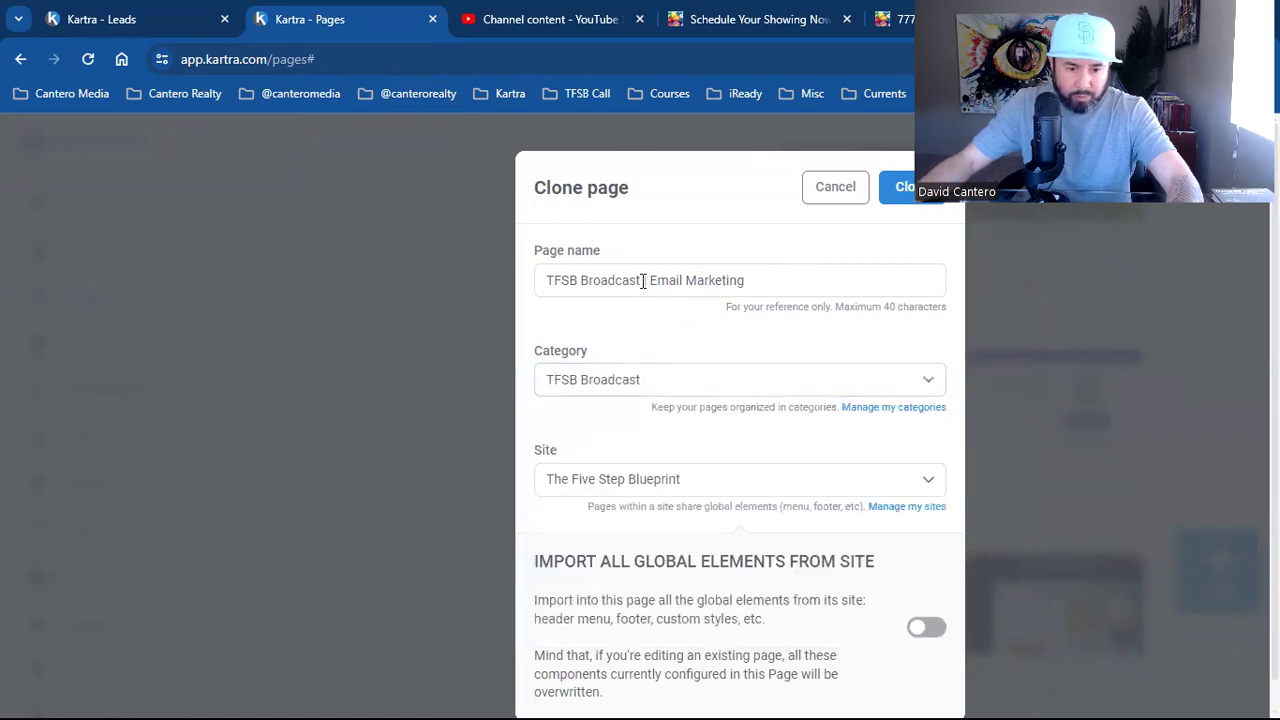
pyautogui.click(642, 281)
pyautogui.press('BackSpace')
pyautogui.press('BackSpace')
pyautogui.press('BackSpace')
pyautogui.press('BackSpace')
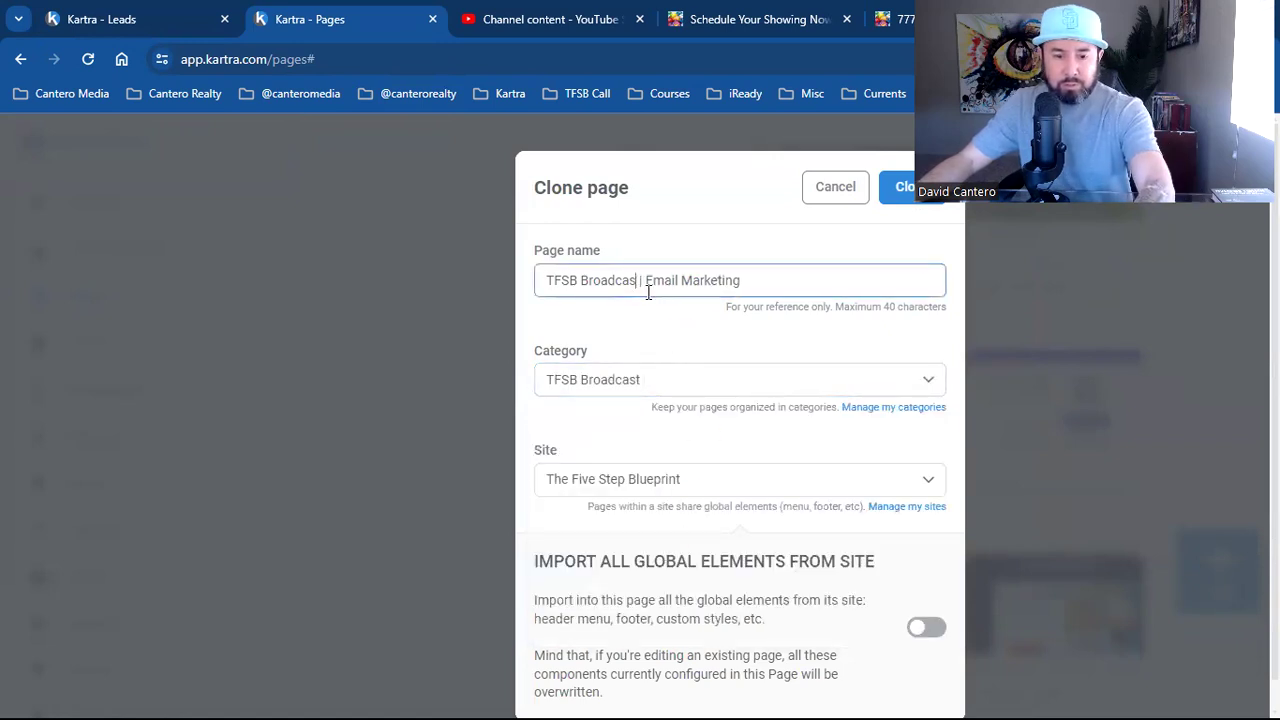
pyautogui.press('BackSpace')
pyautogui.press('BackSpace')
pyautogui.press('BackSpace')
pyautogui.press('BackSpace')
pyautogui.press('BackSpace')
pyautogui.press('BackSpace')
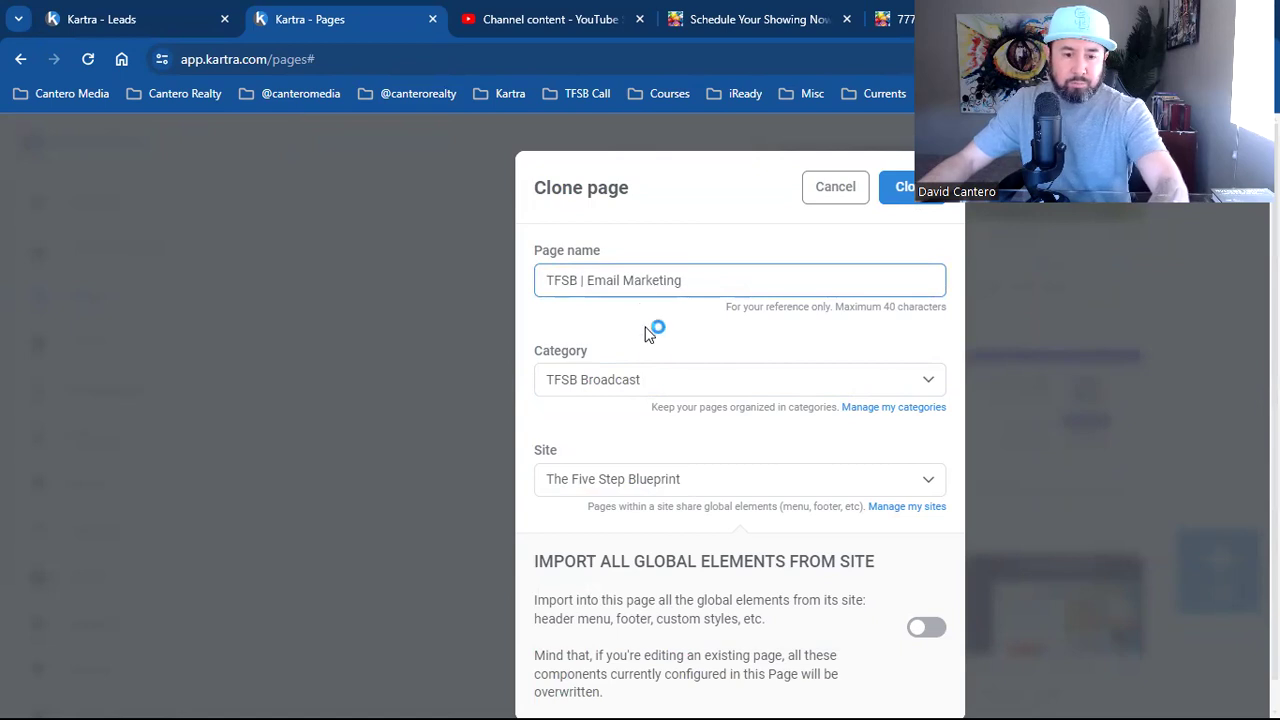
pyautogui.click(903, 193)
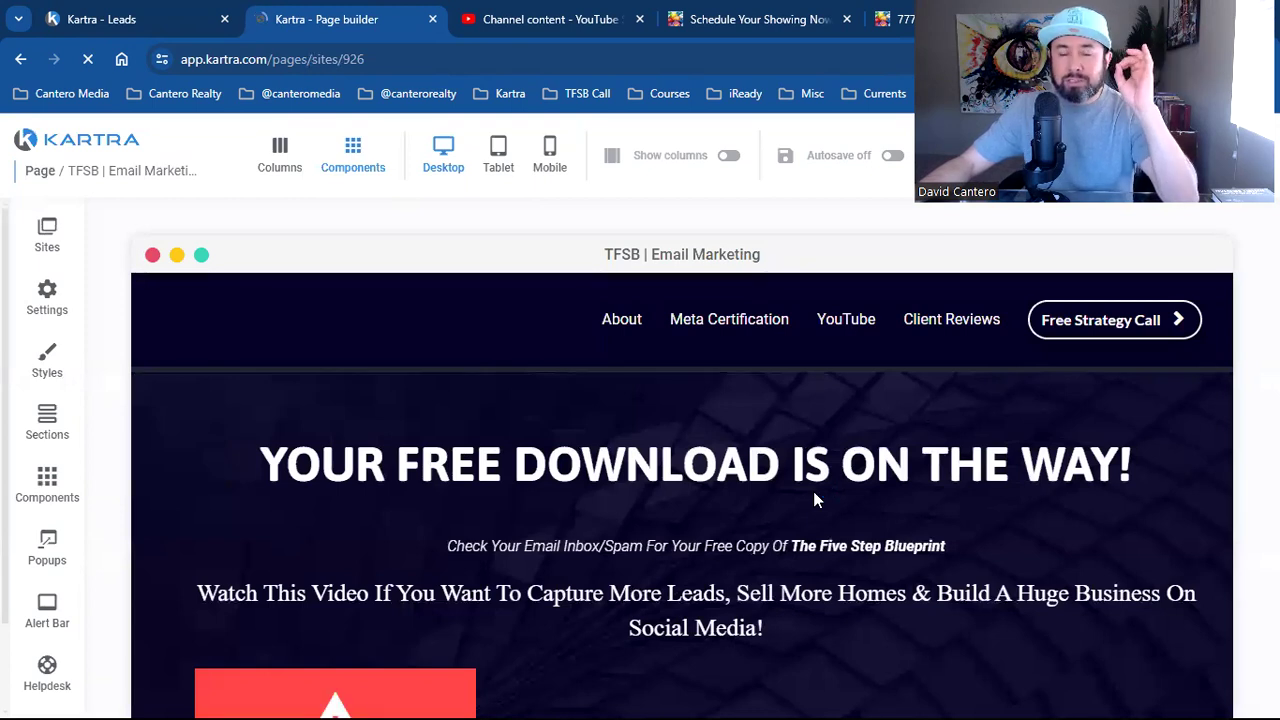
# Let the cloned page load in the builder, headed 'Your Free Download Is On The Way!'
pyautogui.moveTo(800, 468)
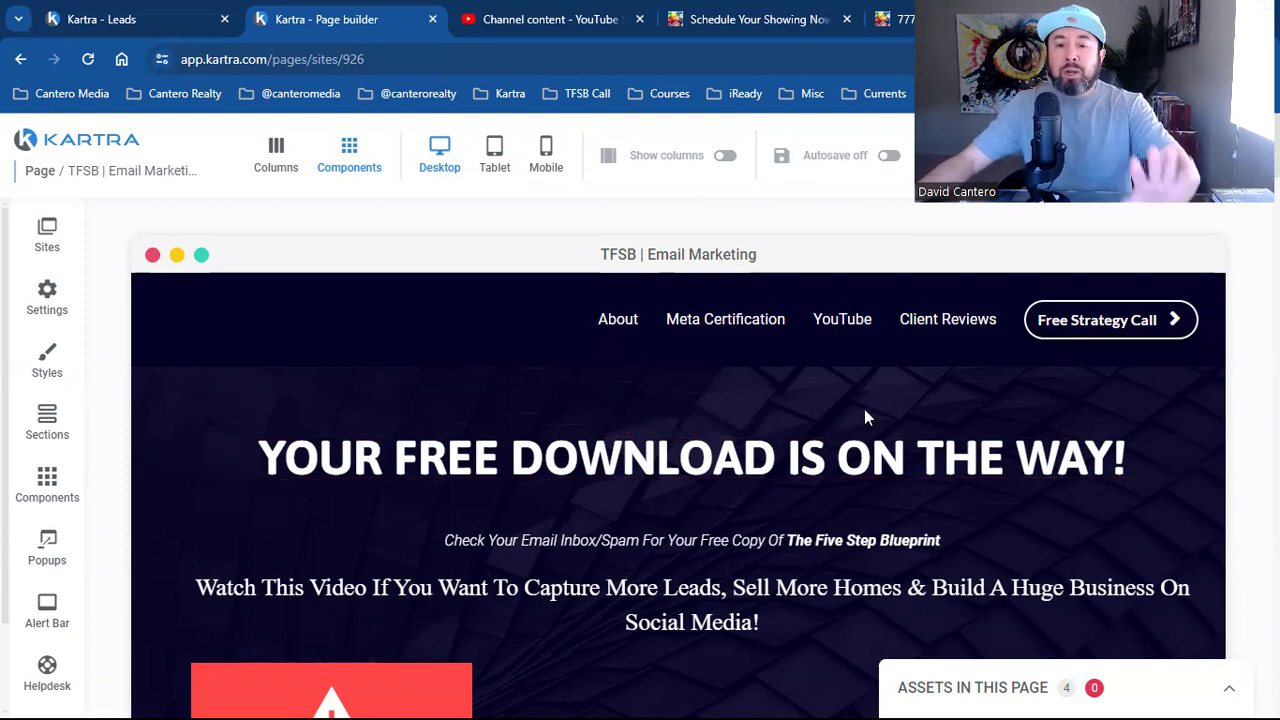
# Scroll through the cloned TFSB | Email Marketing page and back up to its headline
pyautogui.scroll(-7, 804, 486)
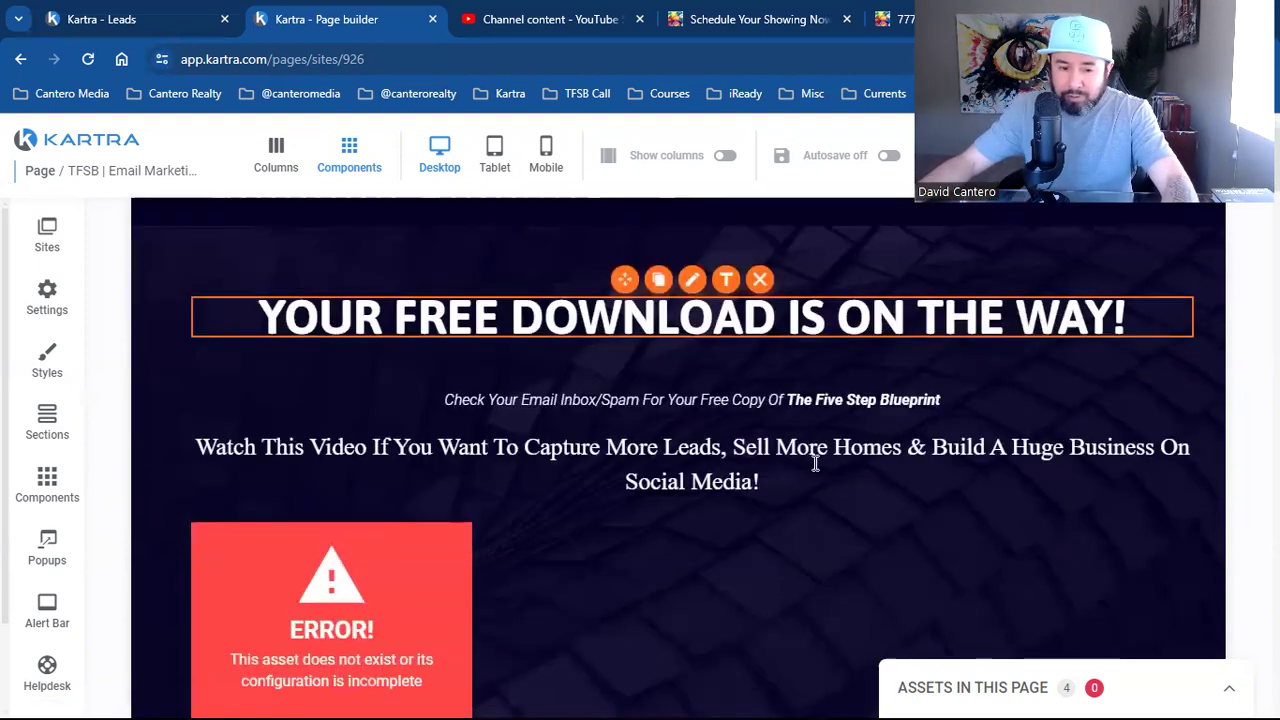
pyautogui.scroll(-3, 718, 481)
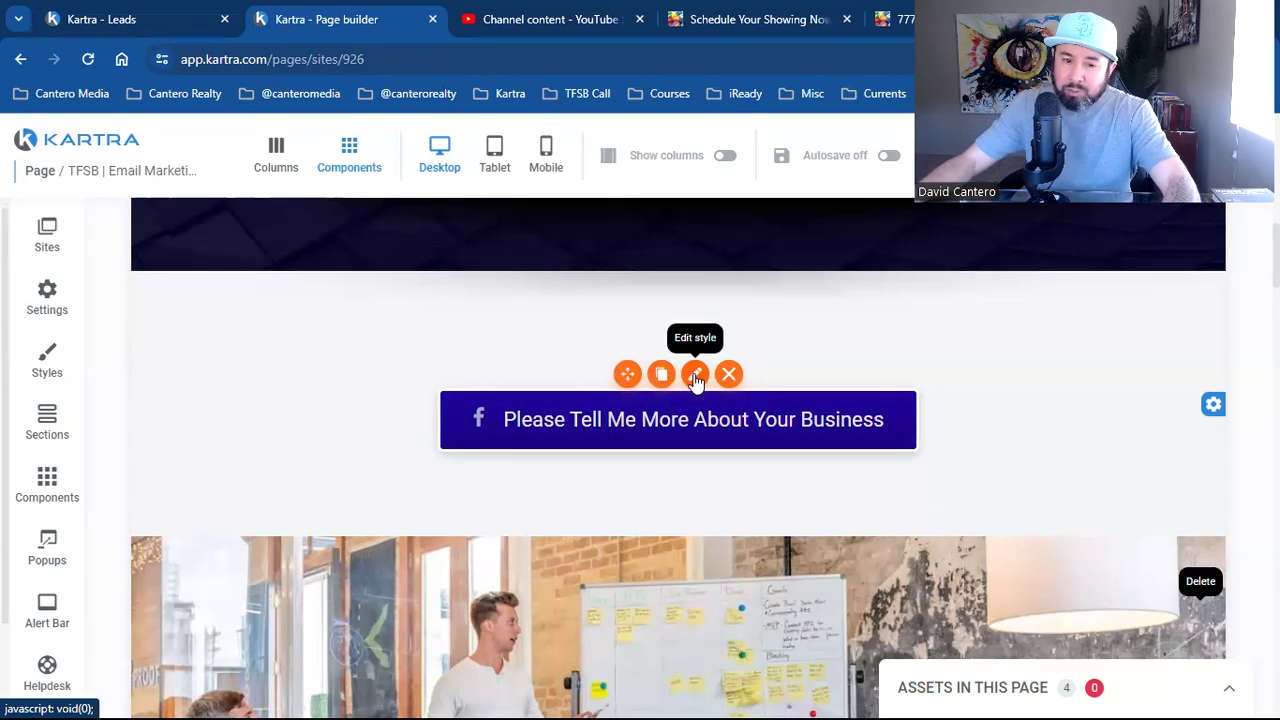
pyautogui.scroll(-7, 750, 529)
pyautogui.scroll(-10, 770, 519)
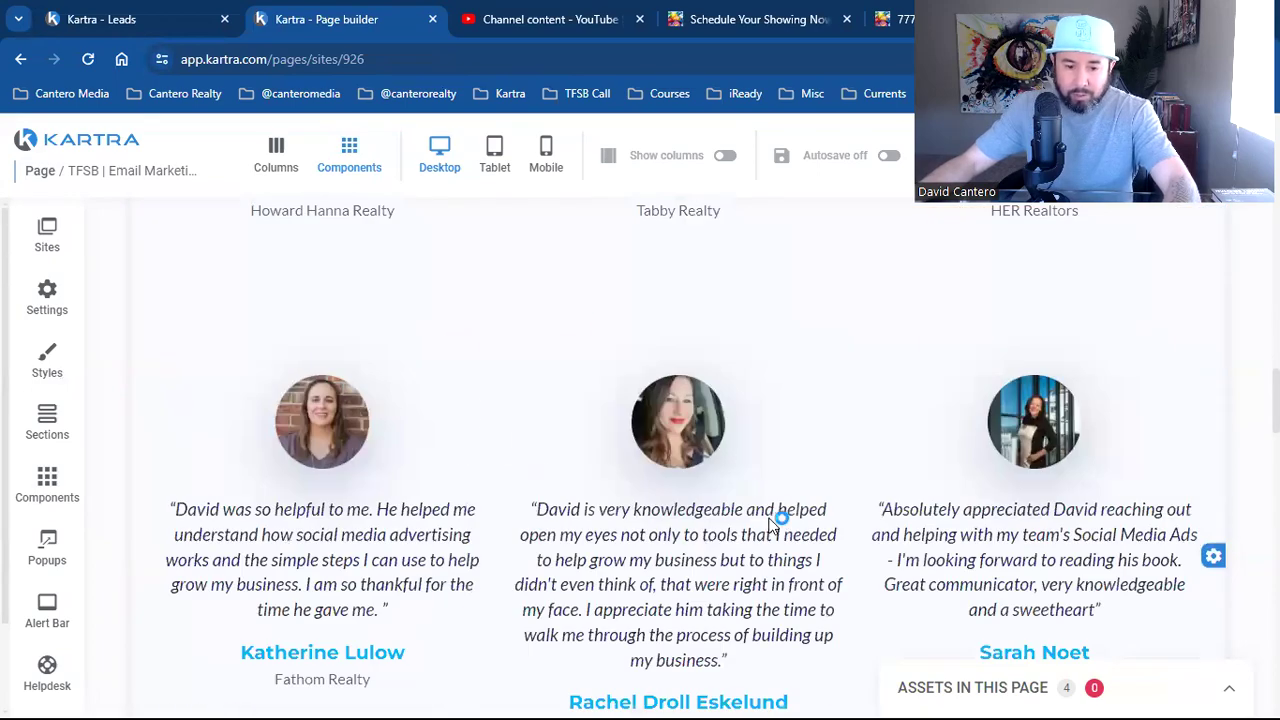
pyautogui.scroll(-15, 785, 517)
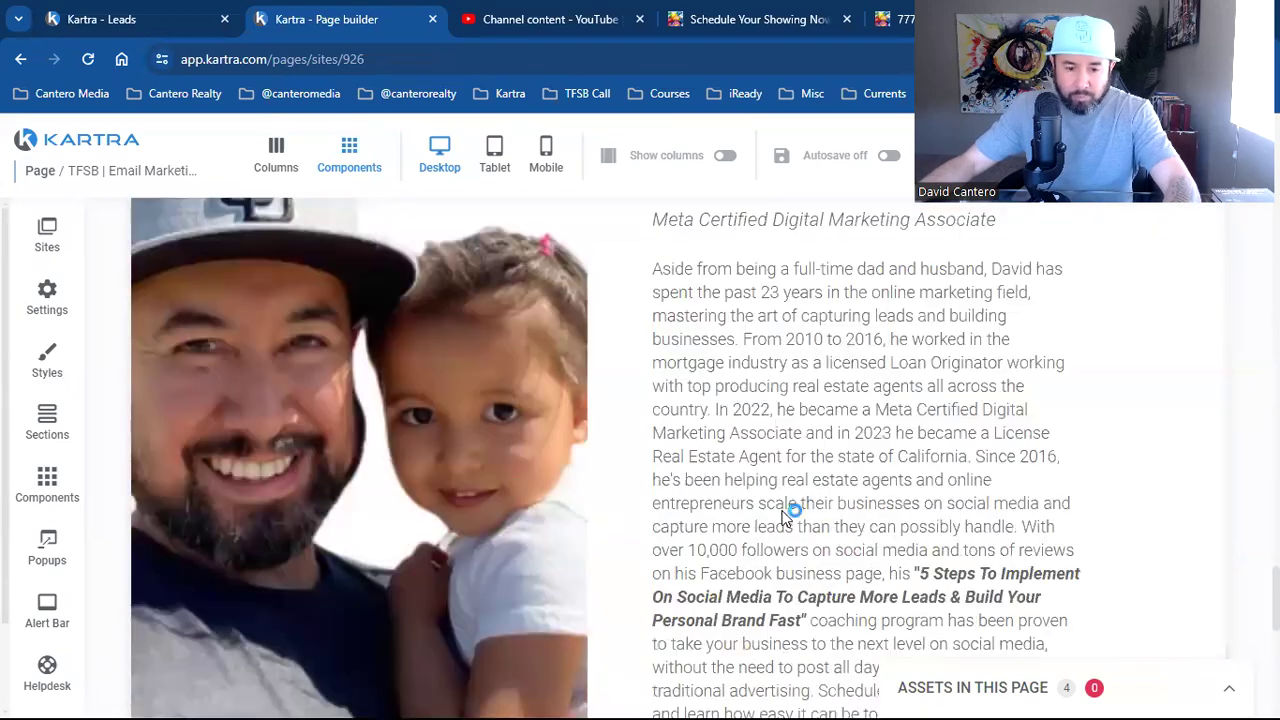
pyautogui.scroll(10, 783, 517)
pyautogui.scroll(15, 818, 410)
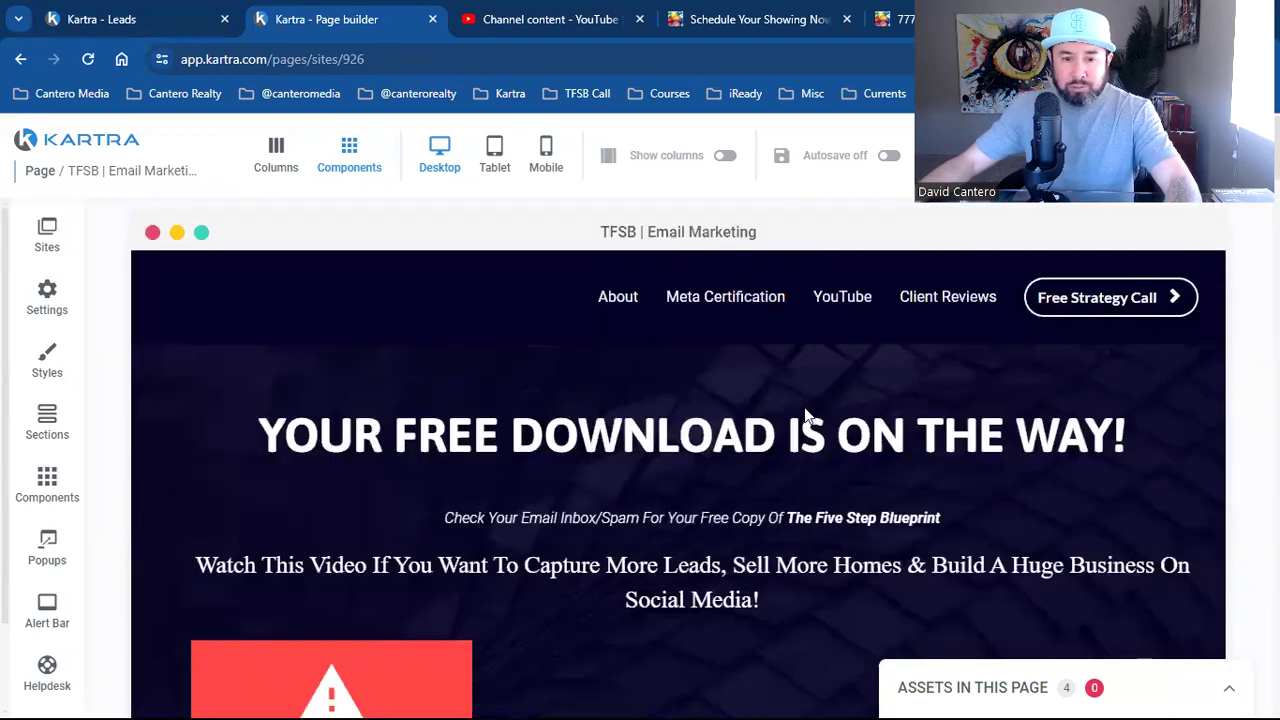
# Select the whole headline text, then switch to the Kartra Leads list
pyautogui.moveTo(690, 445)
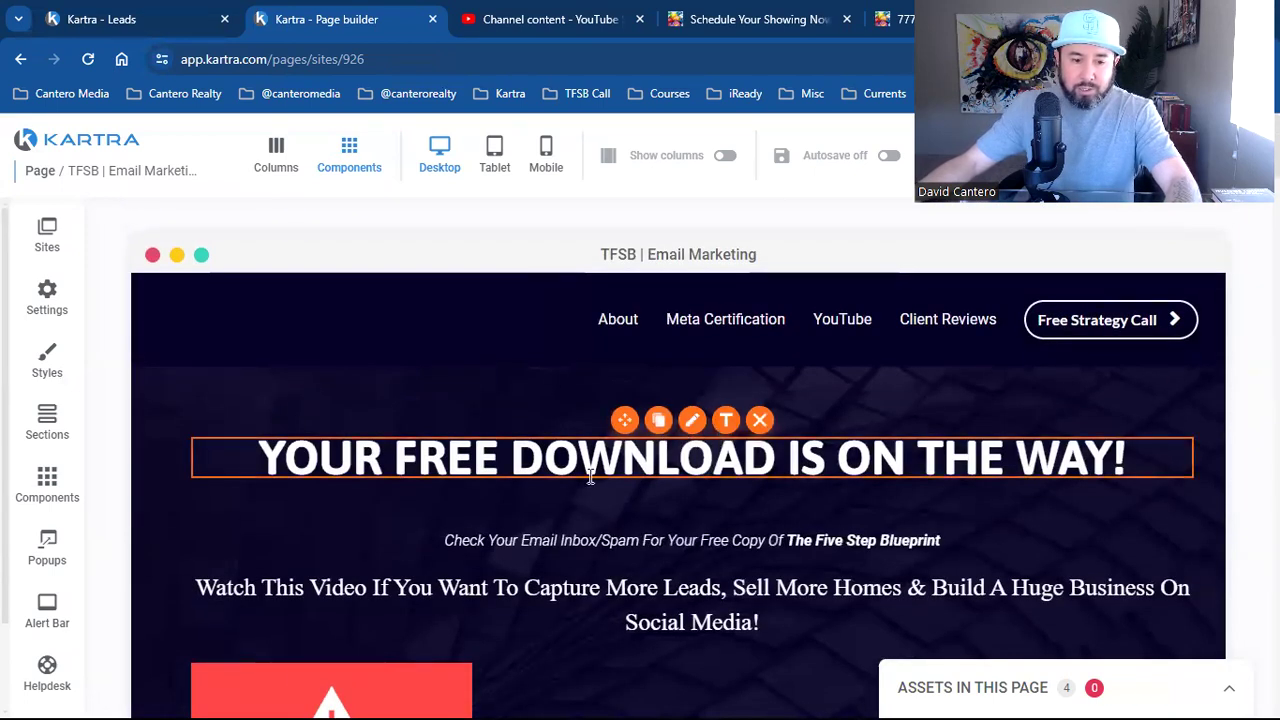
pyautogui.click(685, 445)
pyautogui.moveTo(286, 455); pyautogui.dragTo(478, 449)
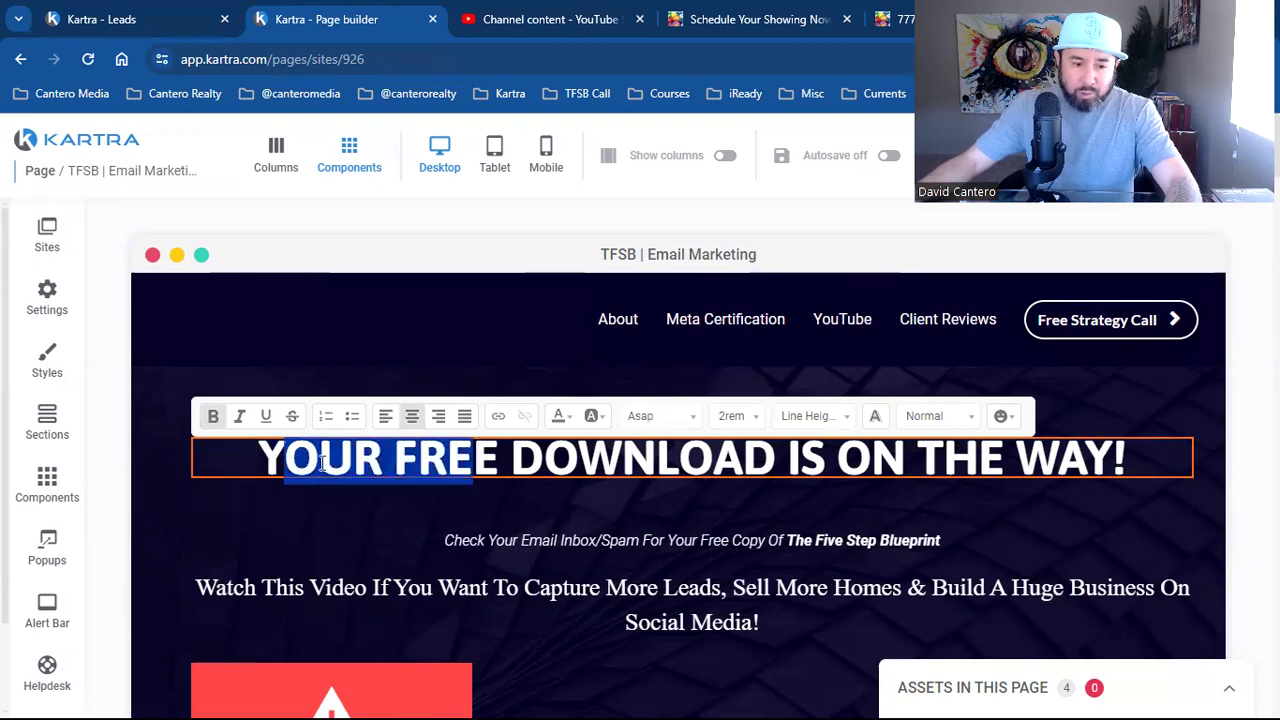
pyautogui.moveTo(262, 458); pyautogui.dragTo(1136, 454)
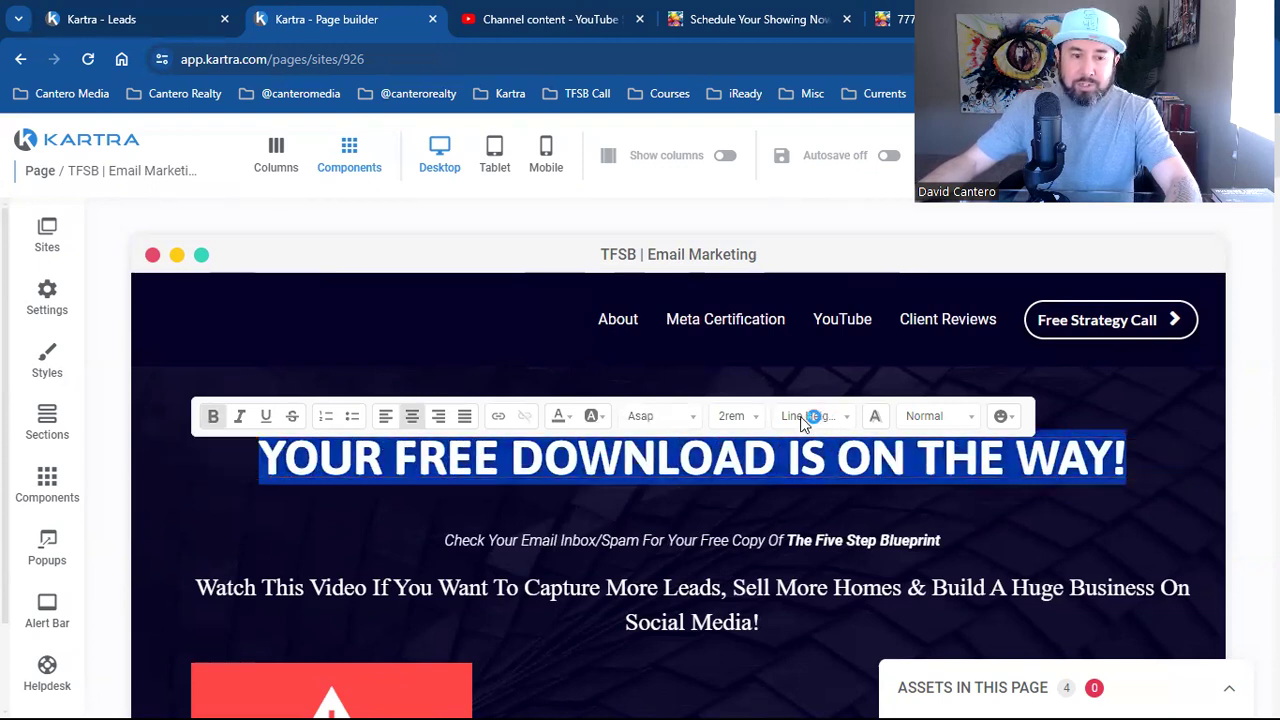
pyautogui.click(128, 12)
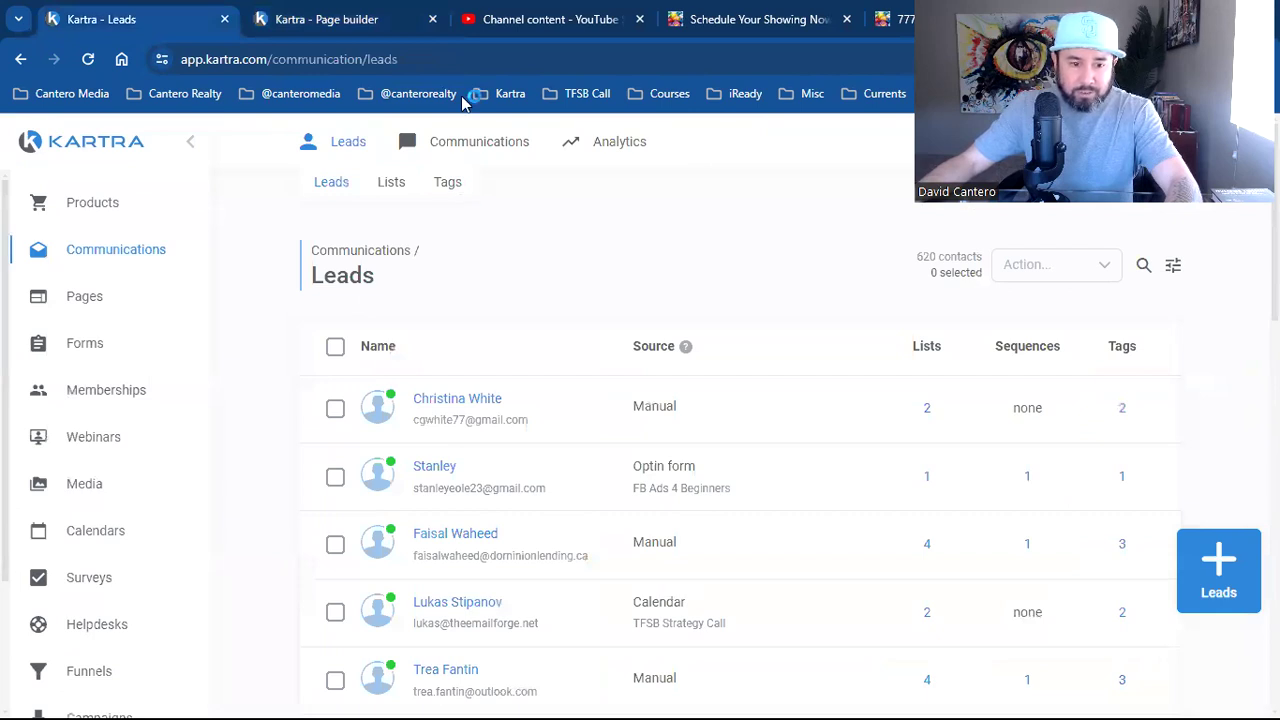
pyautogui.moveTo(363, 191)
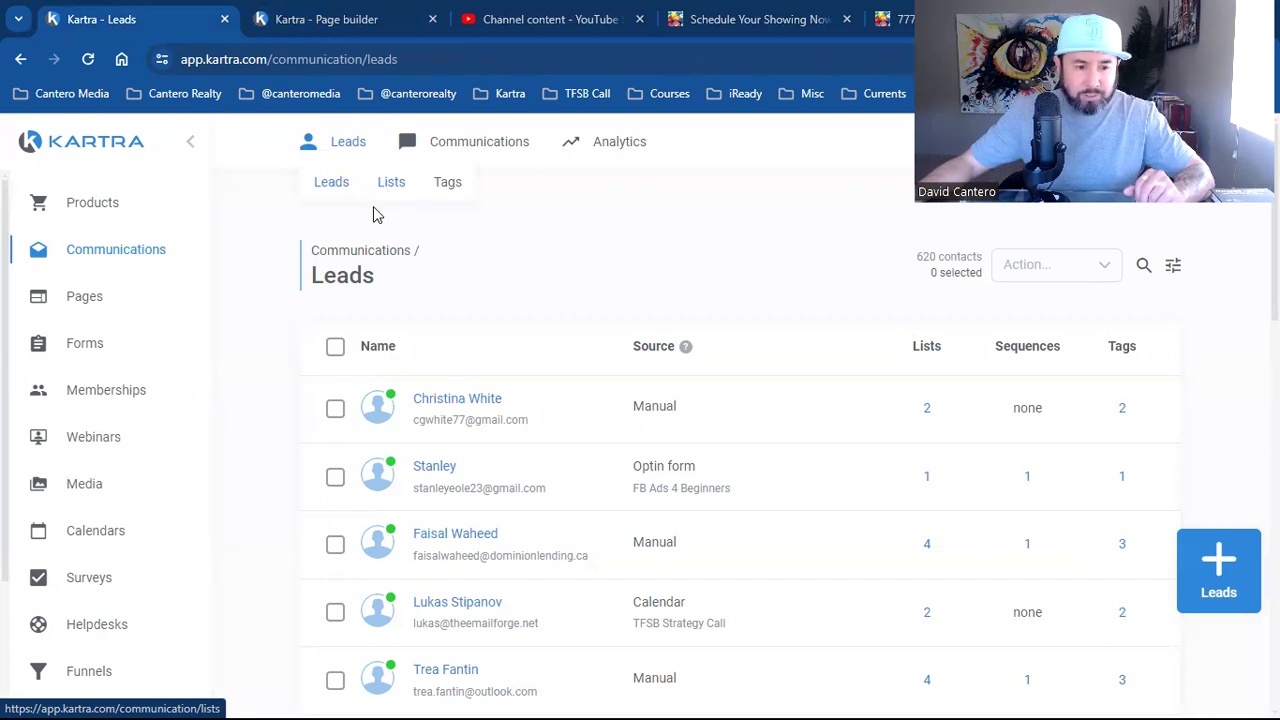
pyautogui.click(130, 258)
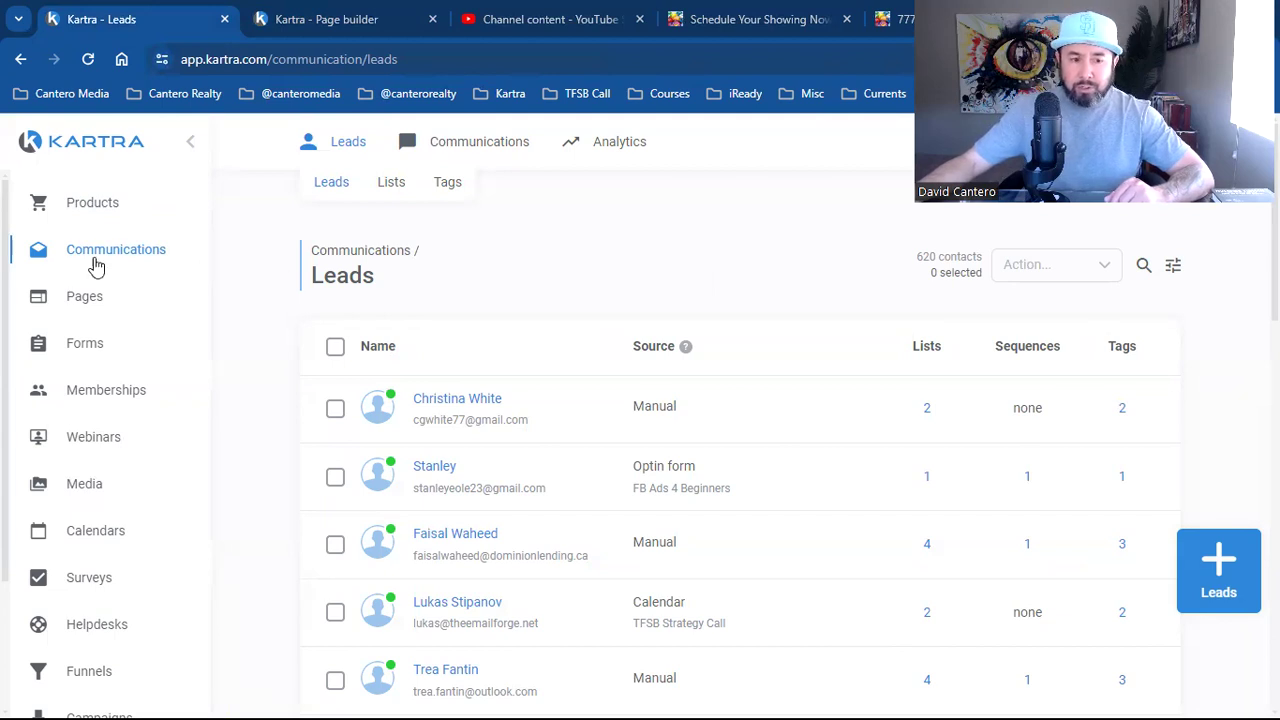
pyautogui.moveTo(463, 151)
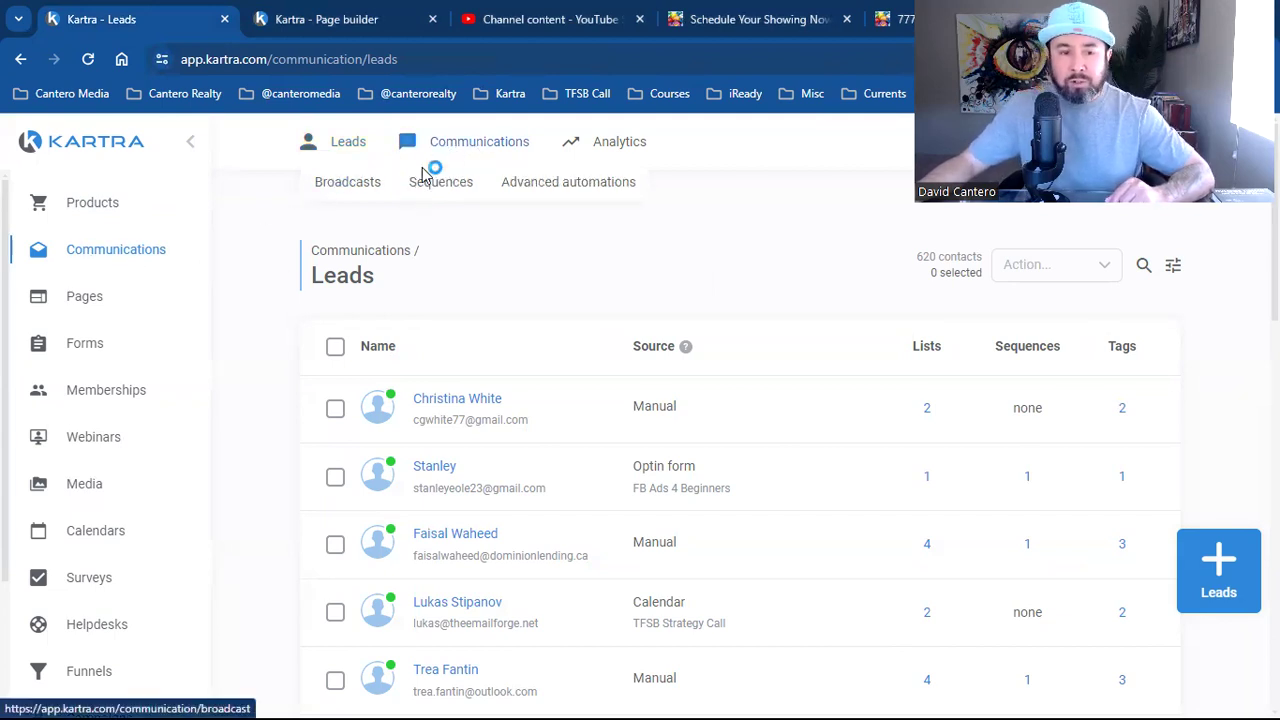
# View the sent Broadcasts list, then return to the TFSB | Email Marketing page in the builder
pyautogui.click(367, 194)
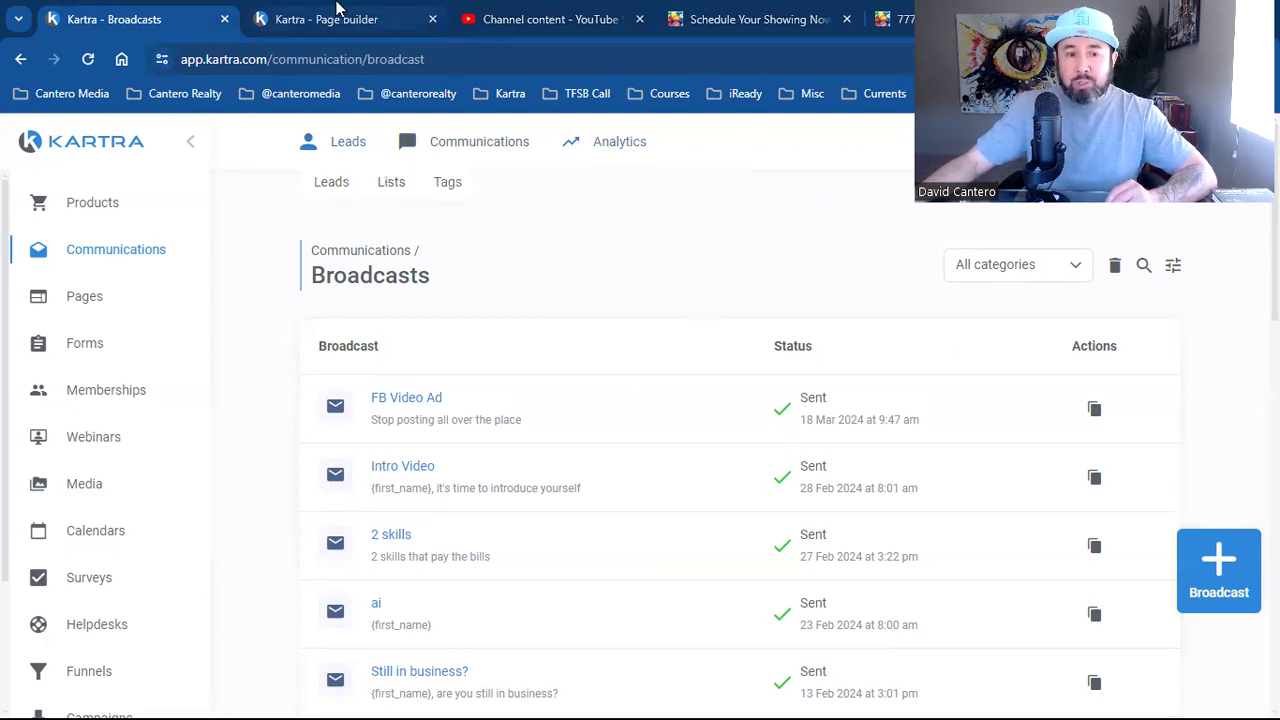
pyautogui.hotkey('ctrl', 'Tab')
pyautogui.scroll(-5, 716, 490)
pyautogui.scroll(10, 716, 482)
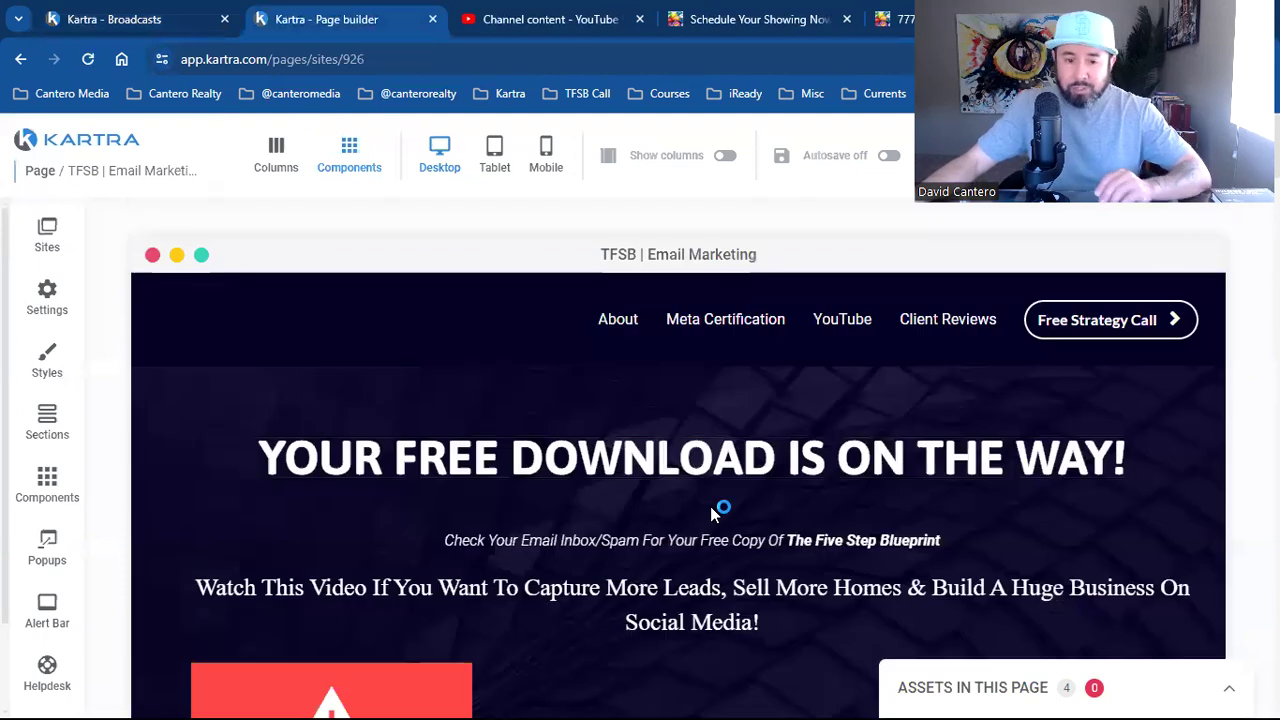
# Change the headline to 'This Is How You Target Your LOCAL AREA!' and rewrite the two sublines for local businesses
pyautogui.click(726, 420)
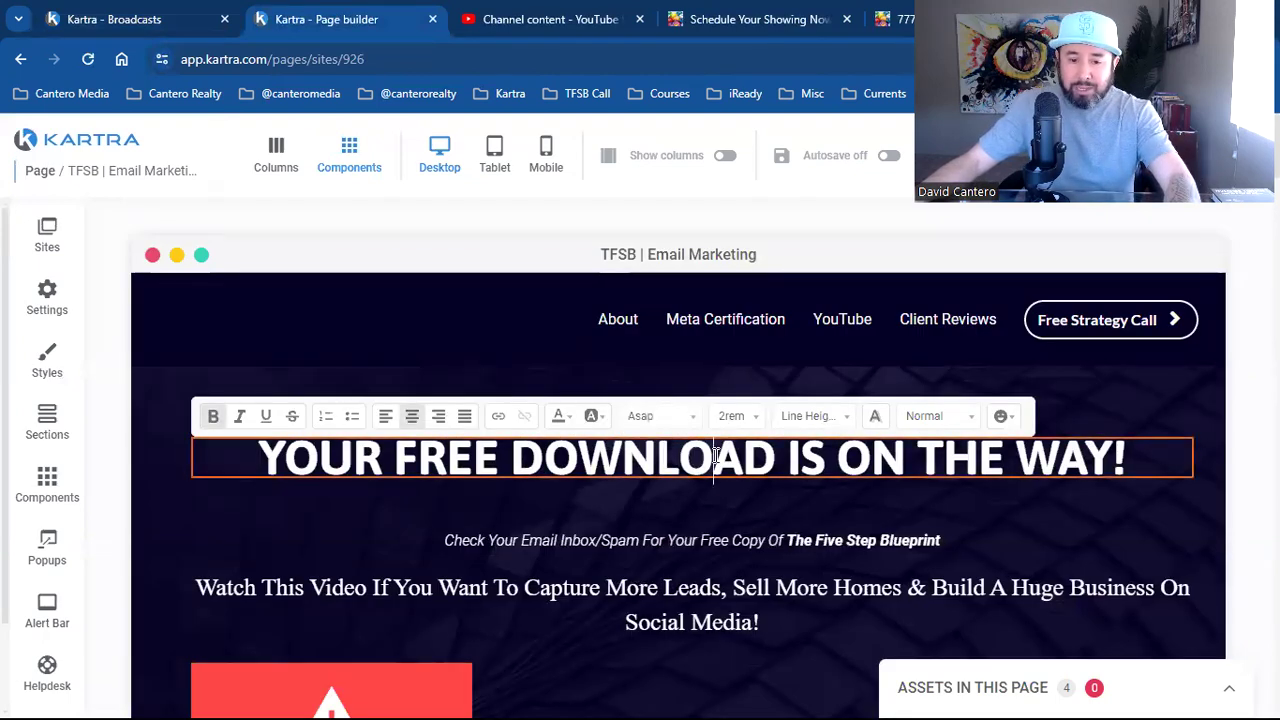
pyautogui.tripleClick(716, 455)
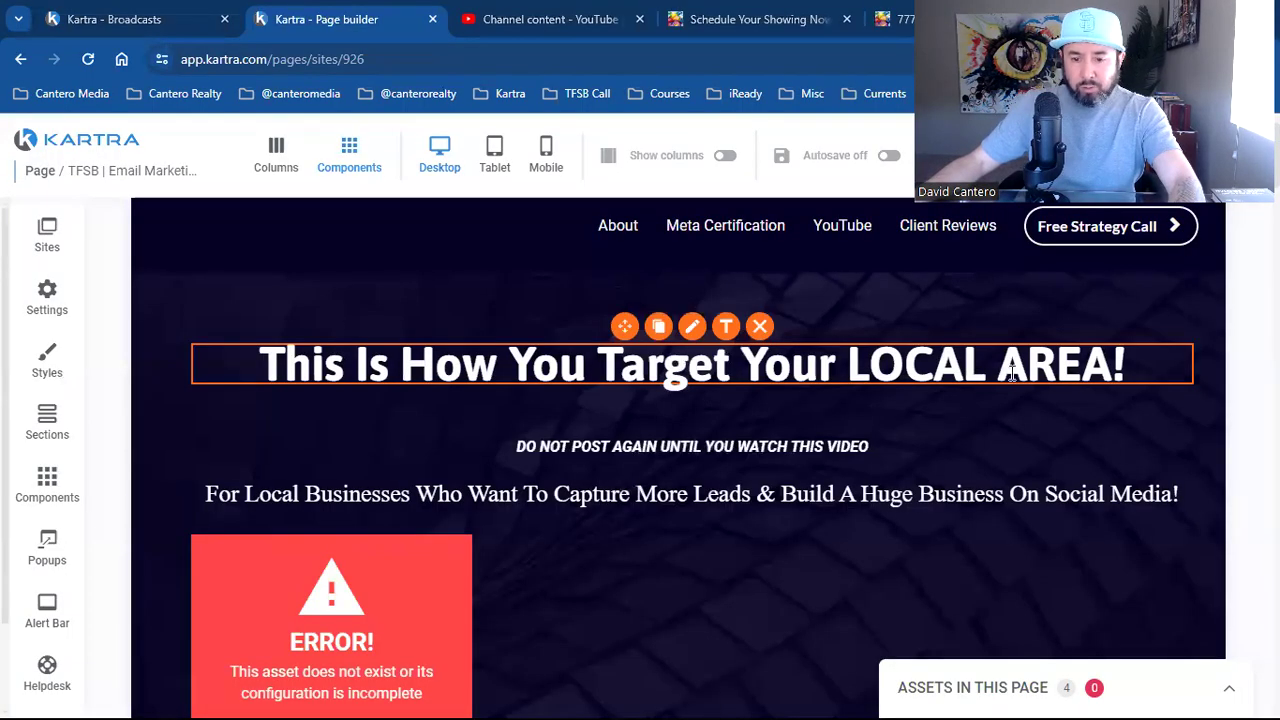
pyautogui.click(650, 451)
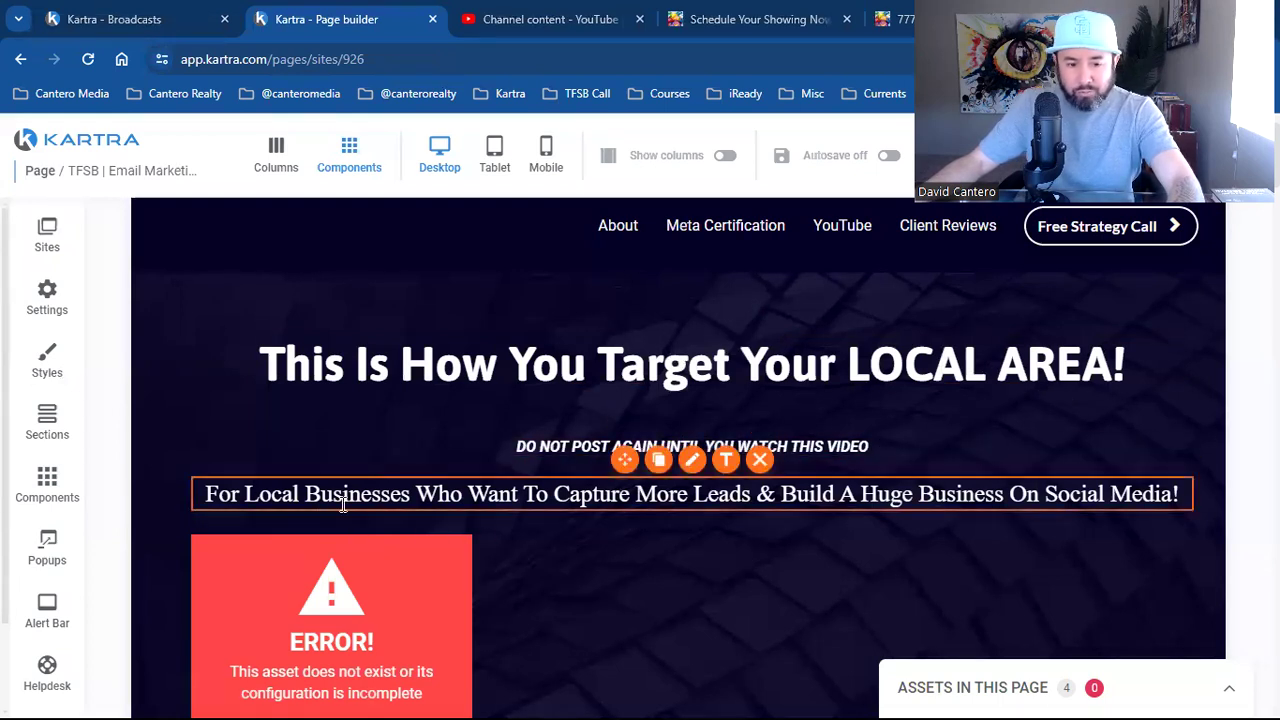
pyautogui.click(485, 497)
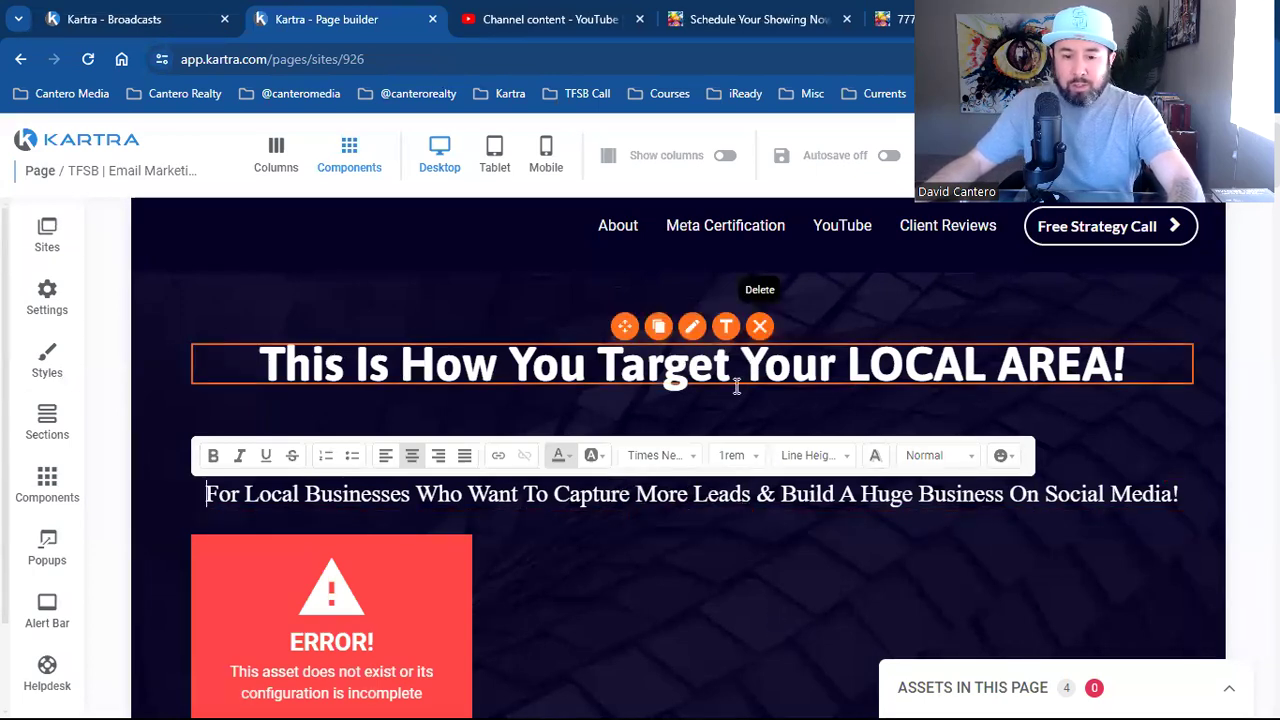
pyautogui.scroll(-2, 706, 477)
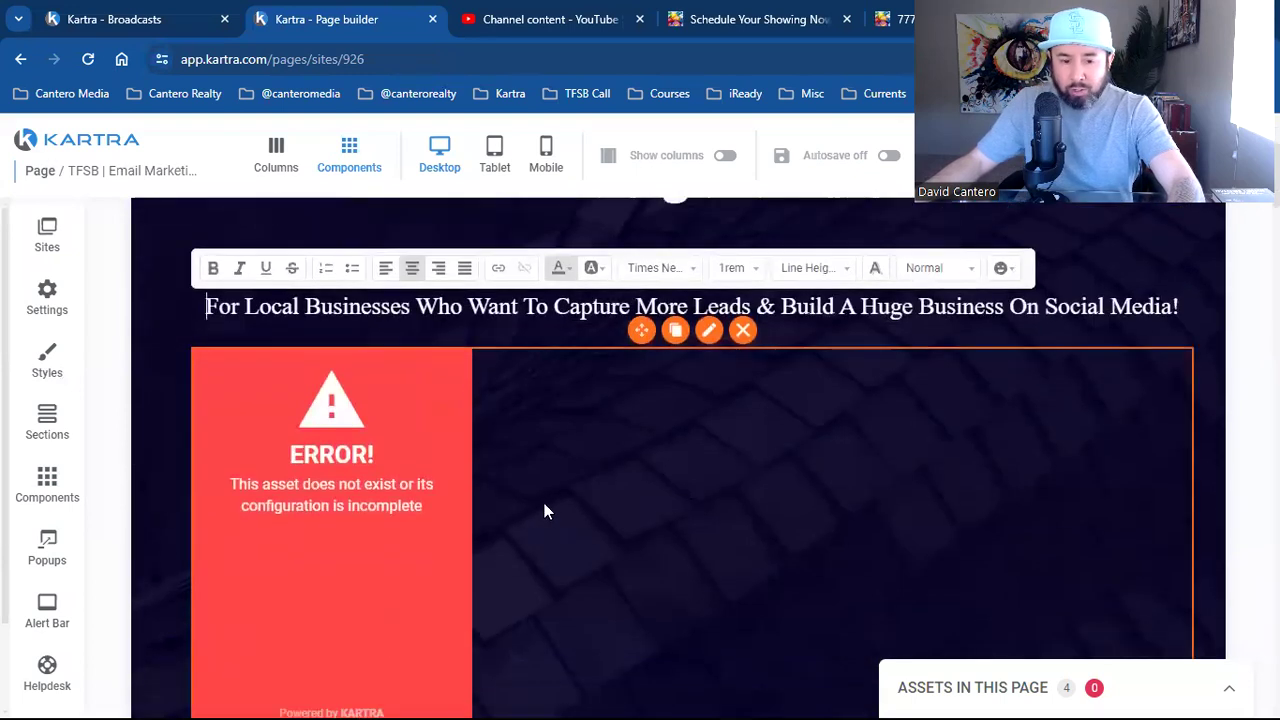
# Set the video block source to YouTube and copy the Dominate Facebook video's shareable link
pyautogui.click(630, 462)
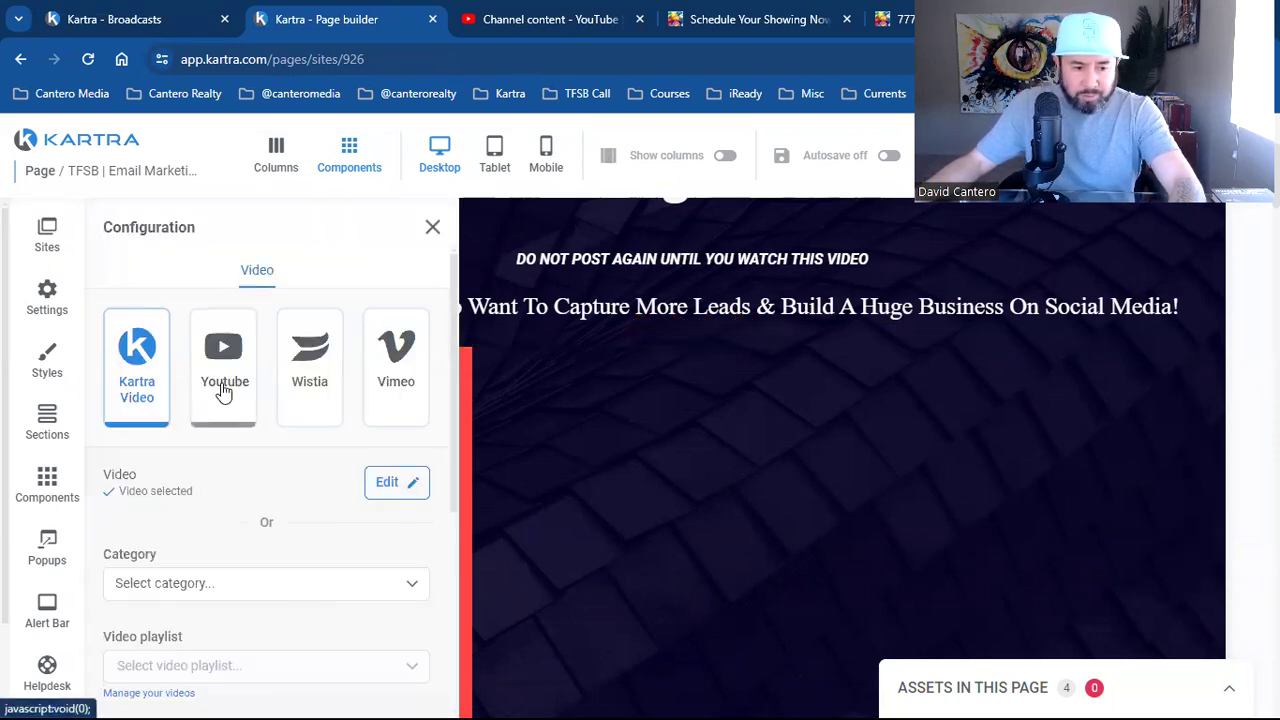
pyautogui.click(224, 391)
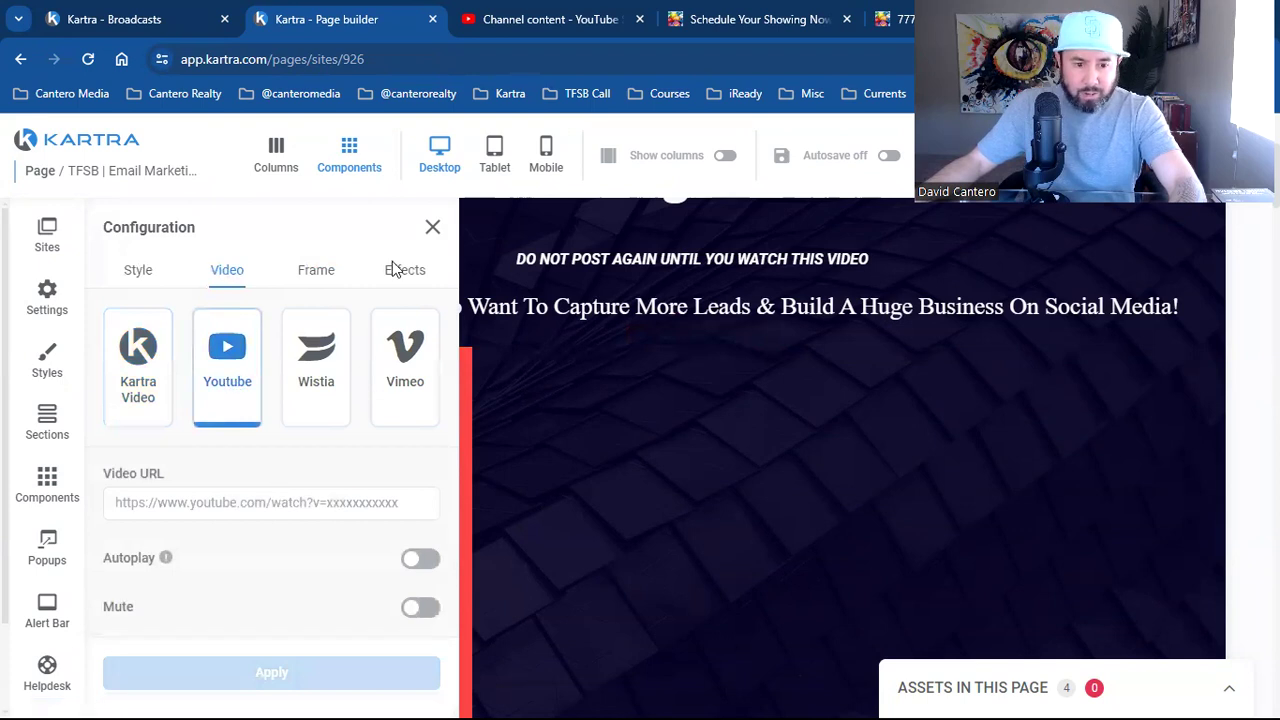
pyautogui.hotkey('ctrl', 'Tab')
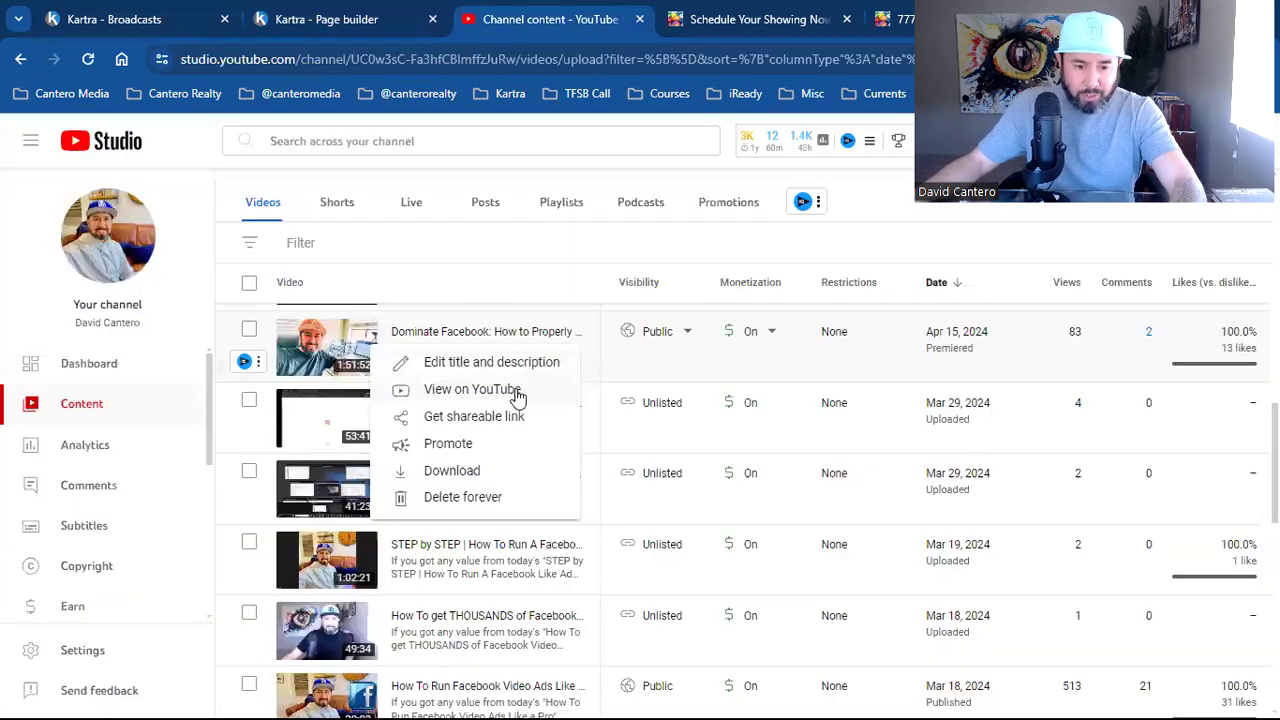
pyautogui.click(514, 416)
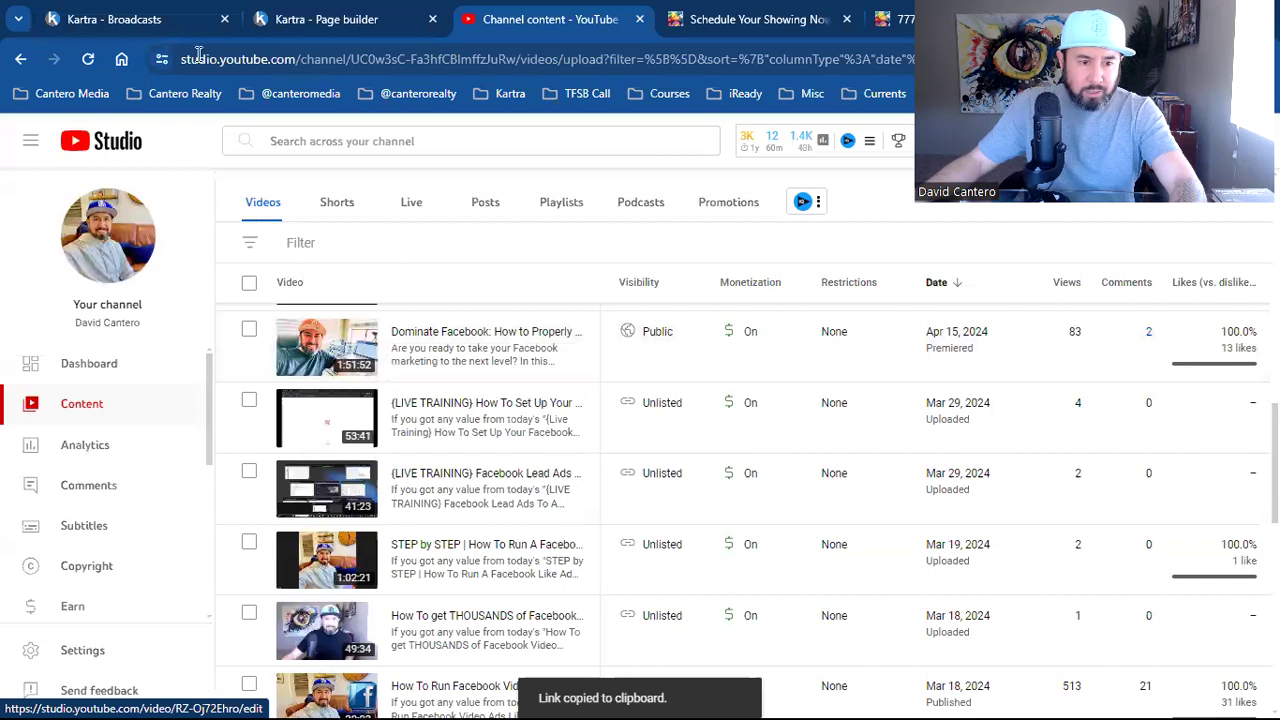
pyautogui.click(113, 19)
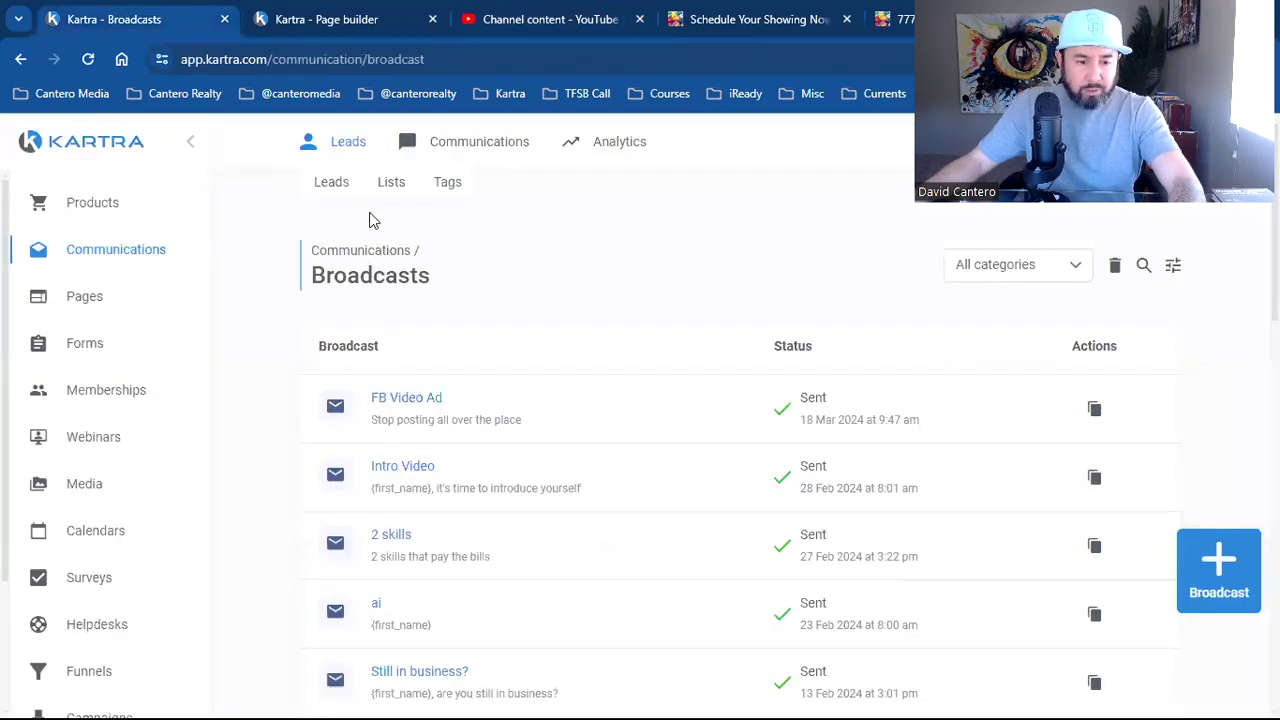
# Paste the YouTube link into Video URL, enable Autoplay, and apply the embed
pyautogui.hotkey('ctrl', 'Tab')
pyautogui.click(278, 503)
pyautogui.hotkey('ctrl', 'v')
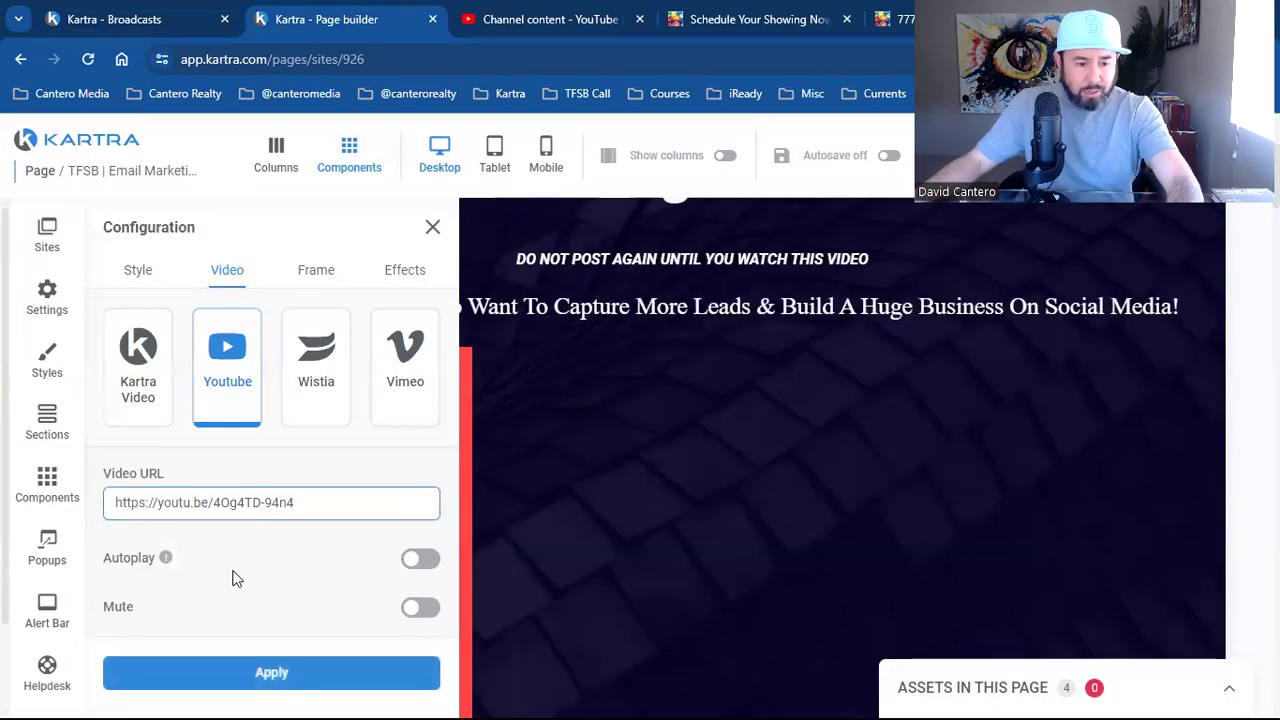
pyautogui.click(418, 559)
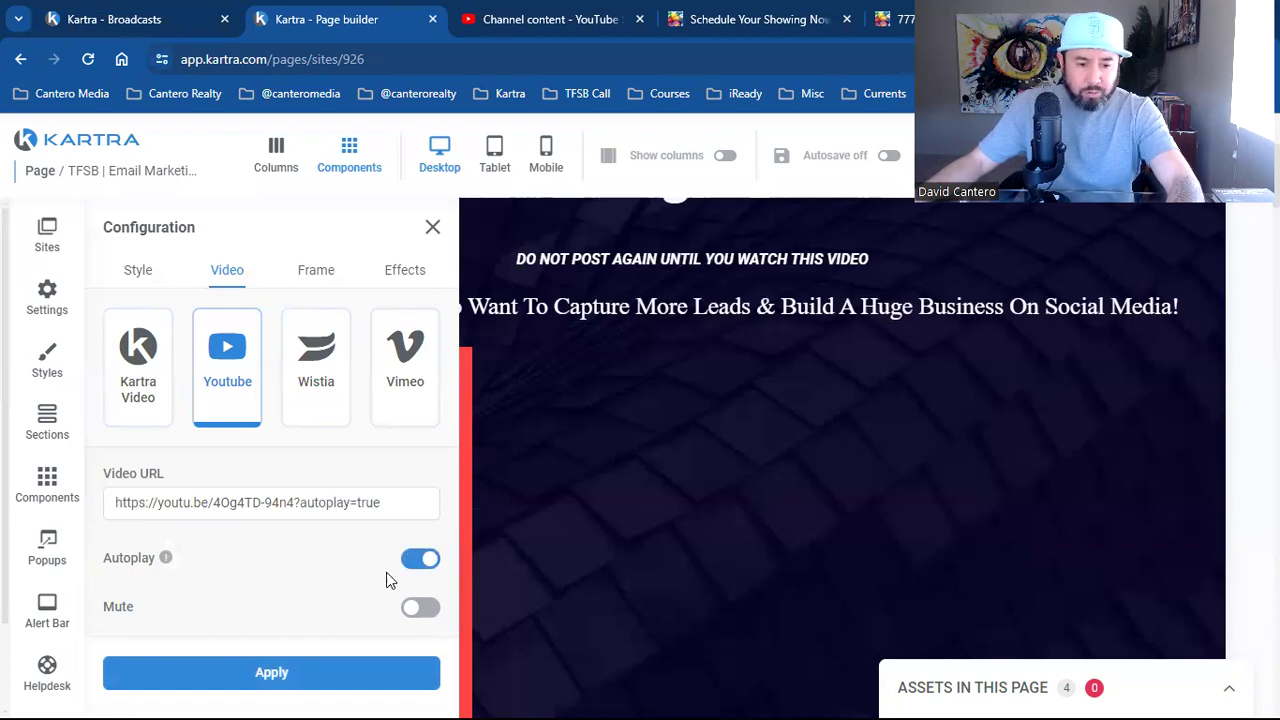
pyautogui.click(346, 676)
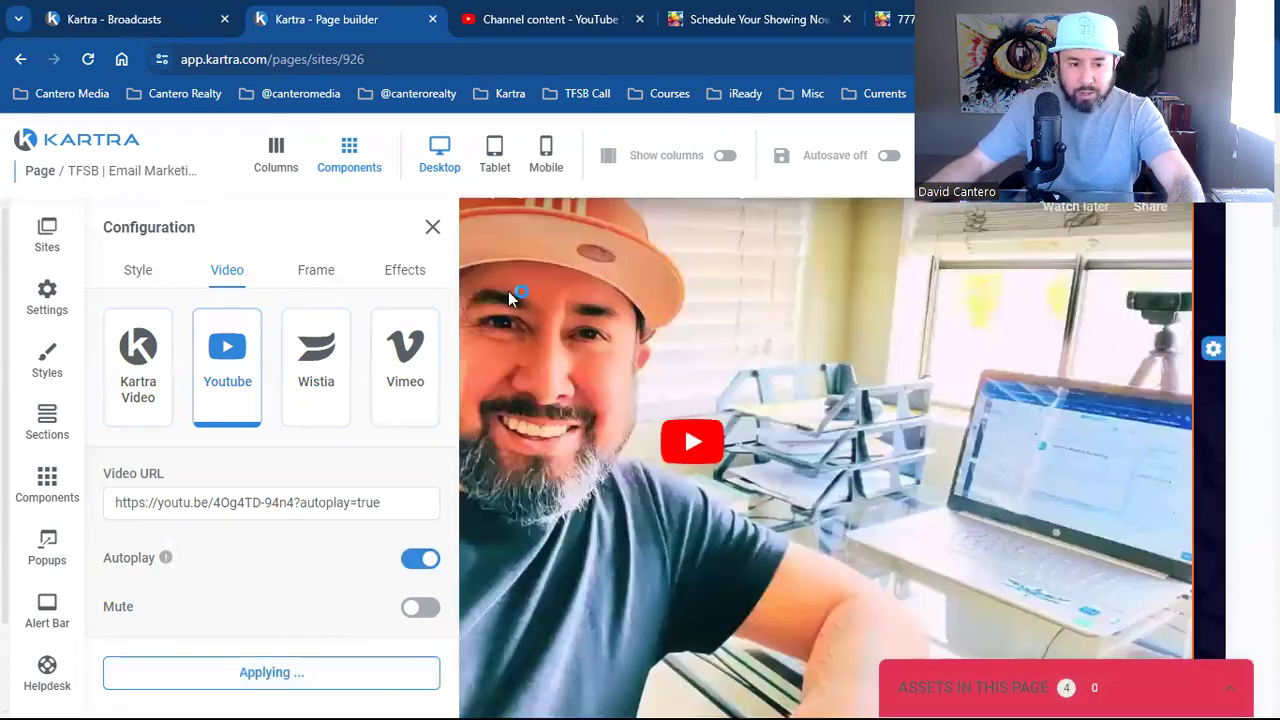
pyautogui.click(714, 533)
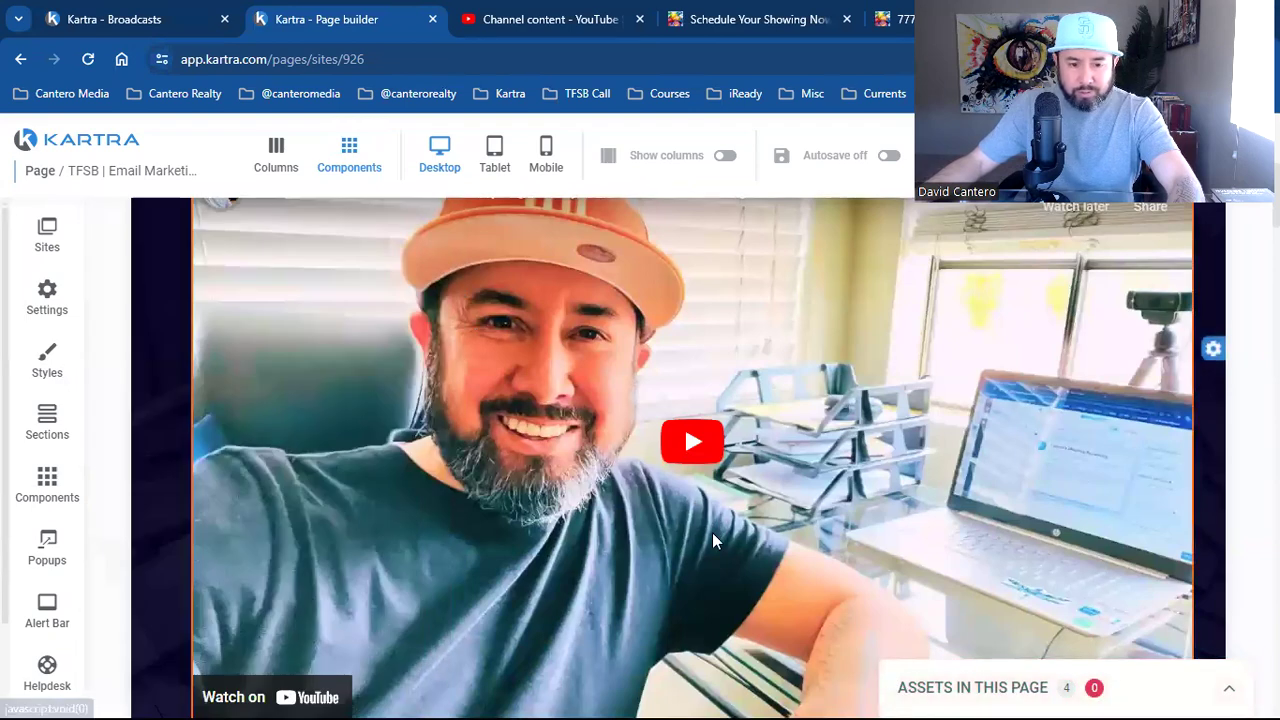
pyautogui.scroll(4, 720, 546)
pyautogui.scroll(1, 737, 543)
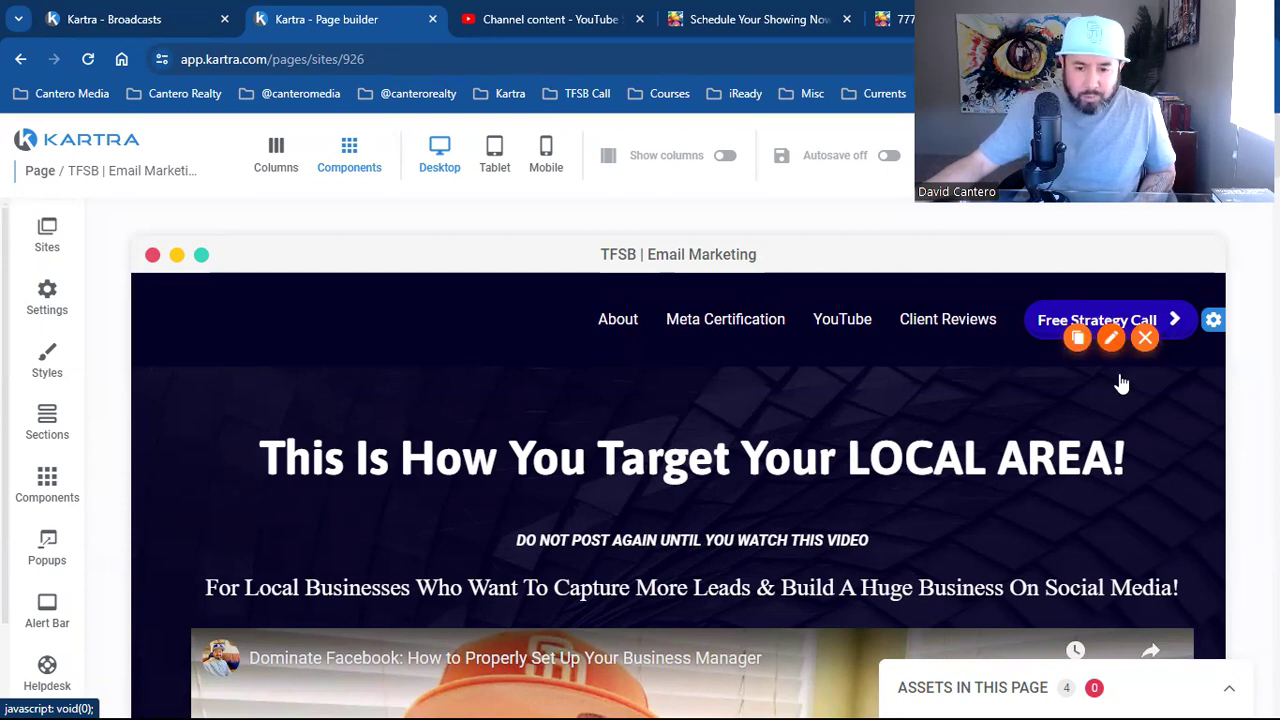
# Link the Free Strategy Call button to the TFSB Call survey 'Please tell me more about your biz'
pyautogui.click(1110, 341)
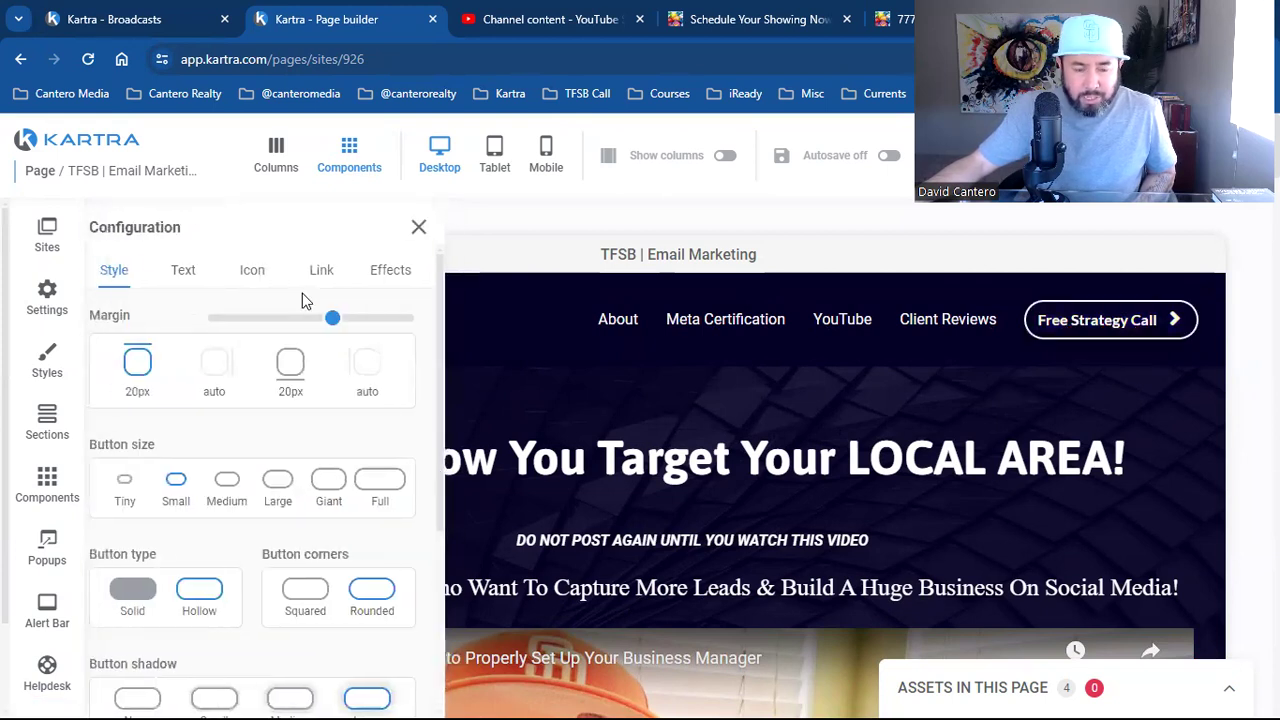
pyautogui.click(333, 269)
pyautogui.scroll(-3, 320, 480)
pyautogui.click(312, 498)
pyautogui.scroll(-1, 311, 497)
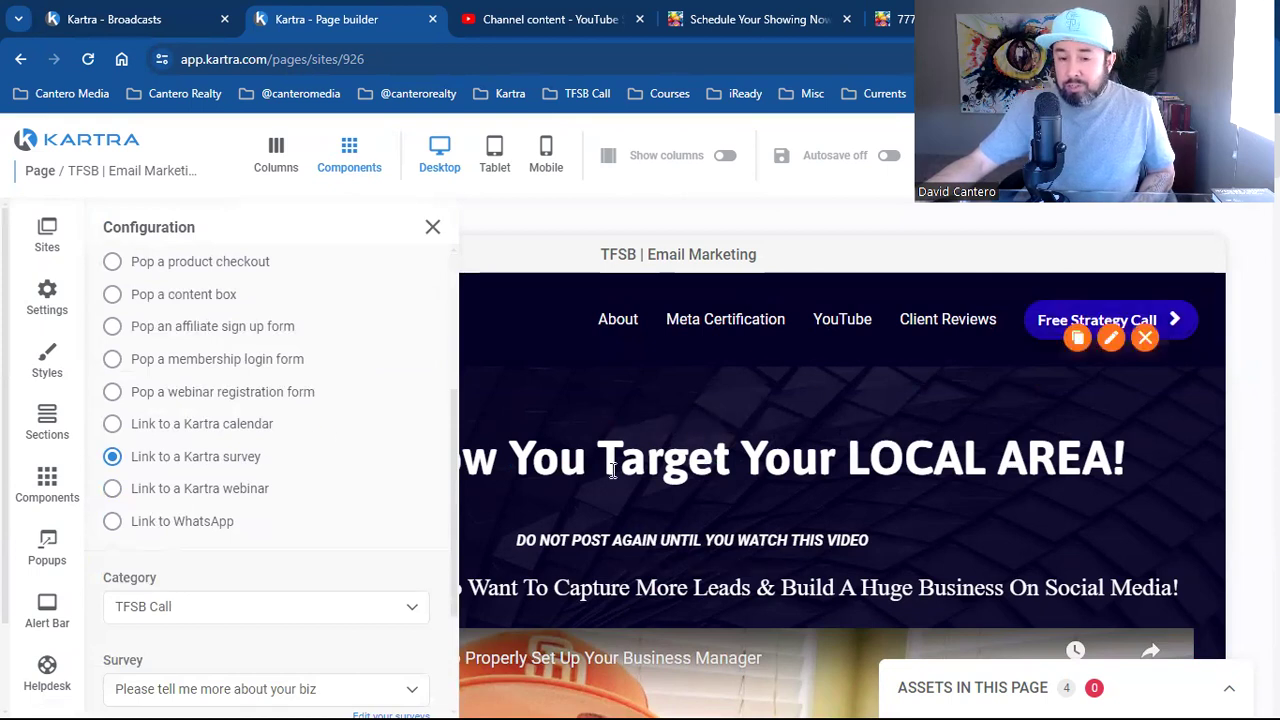
pyautogui.click(226, 462)
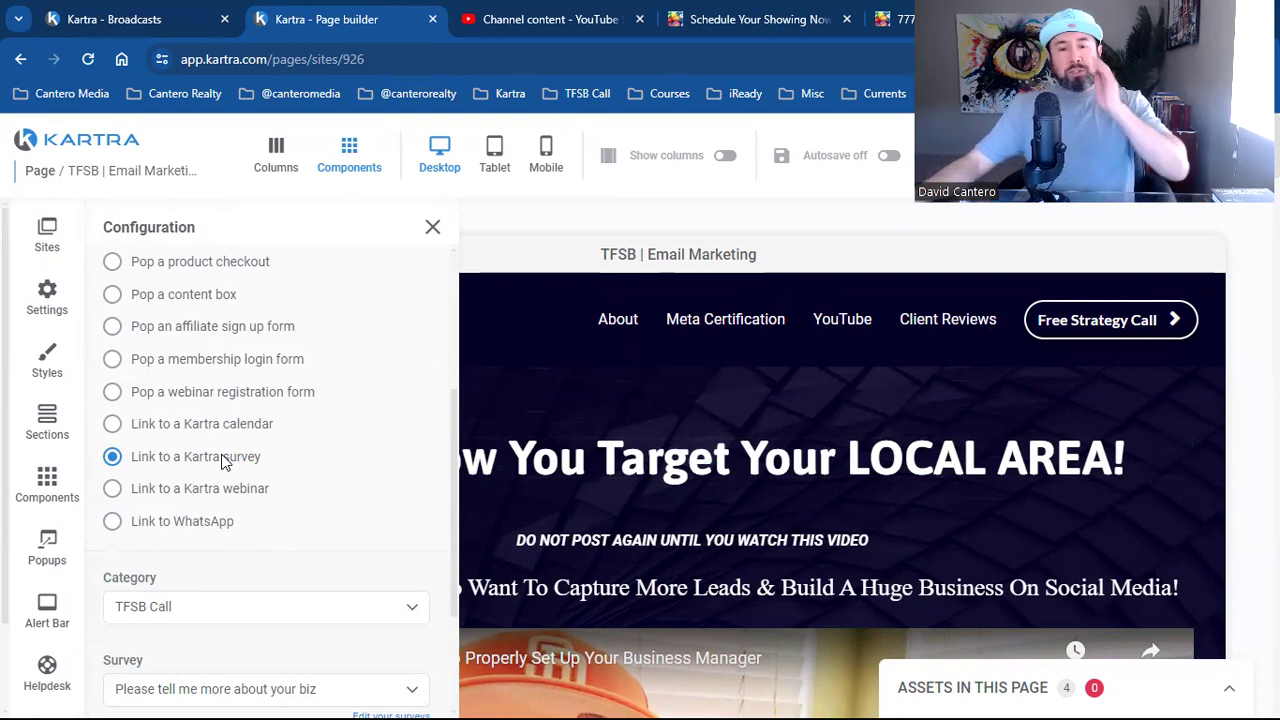
pyautogui.click(226, 461)
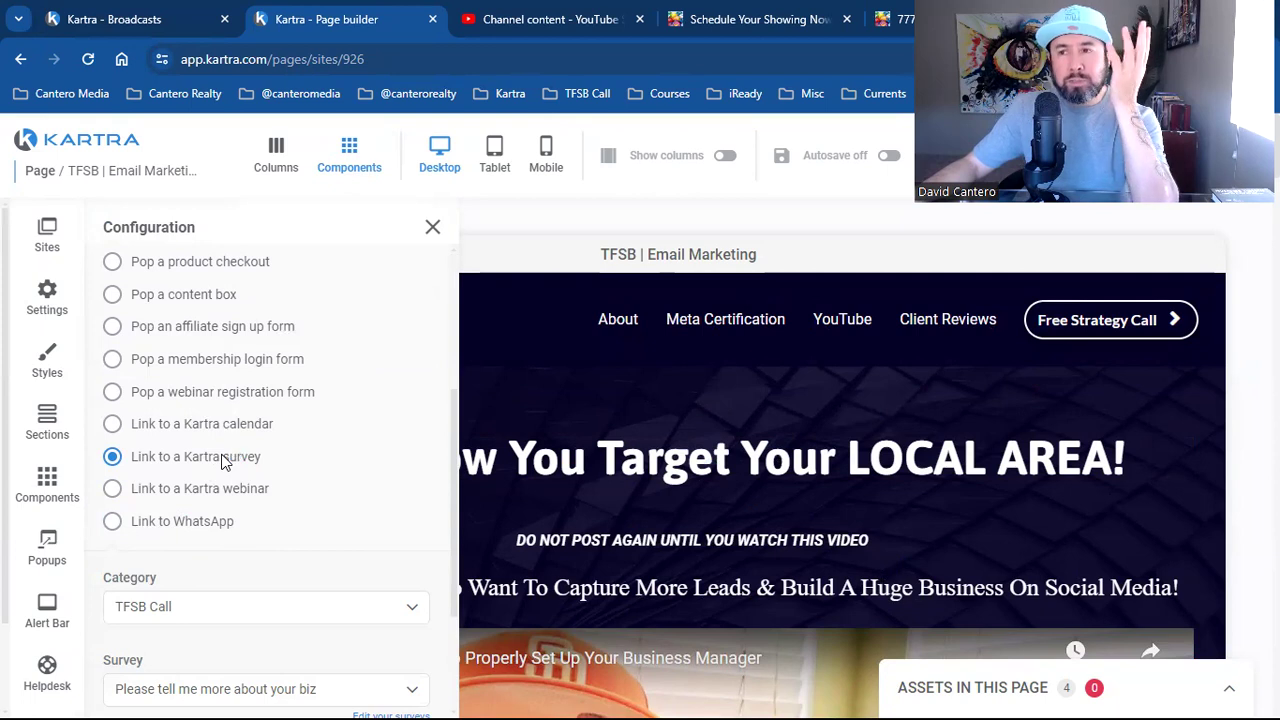
pyautogui.click(226, 461)
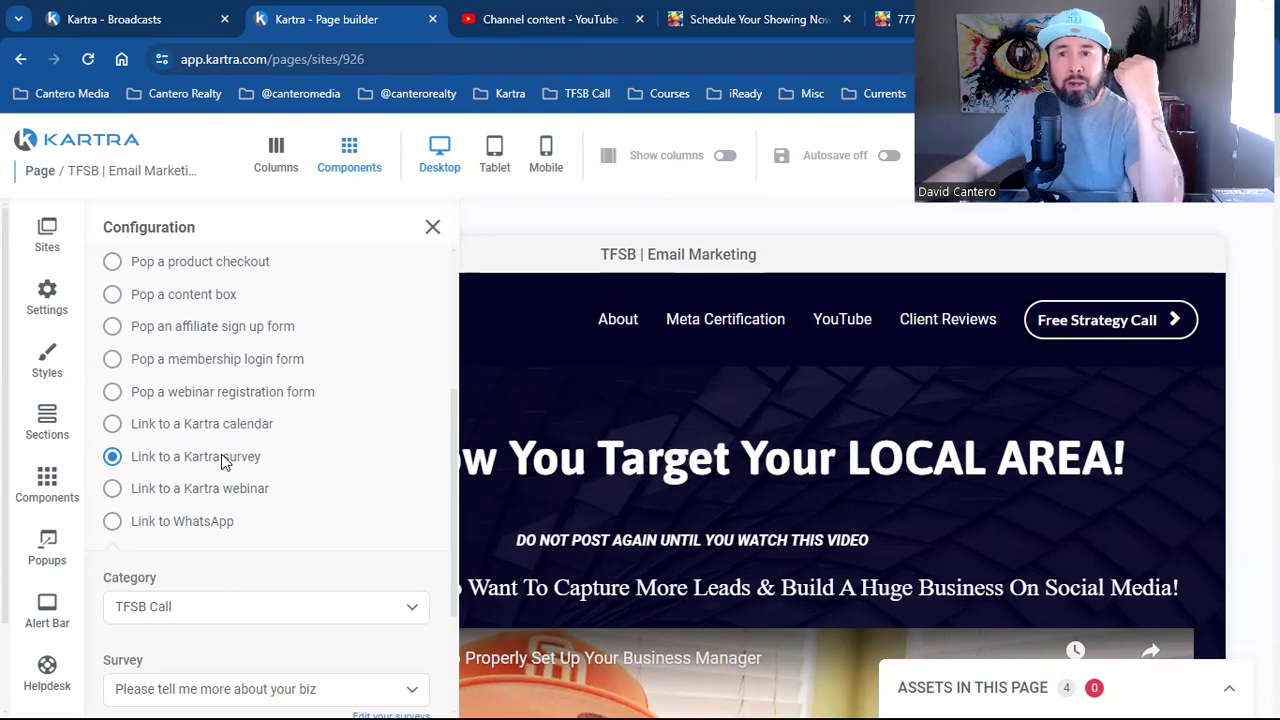
pyautogui.click(223, 459)
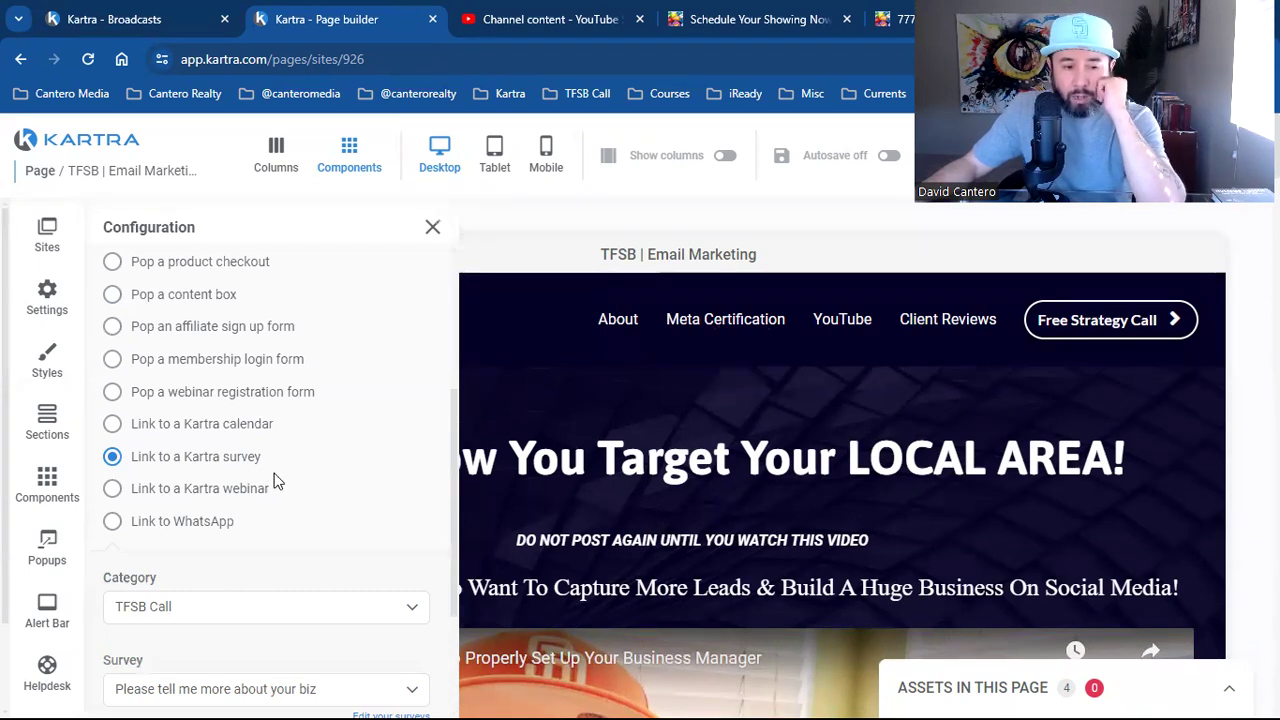
pyautogui.click(236, 468)
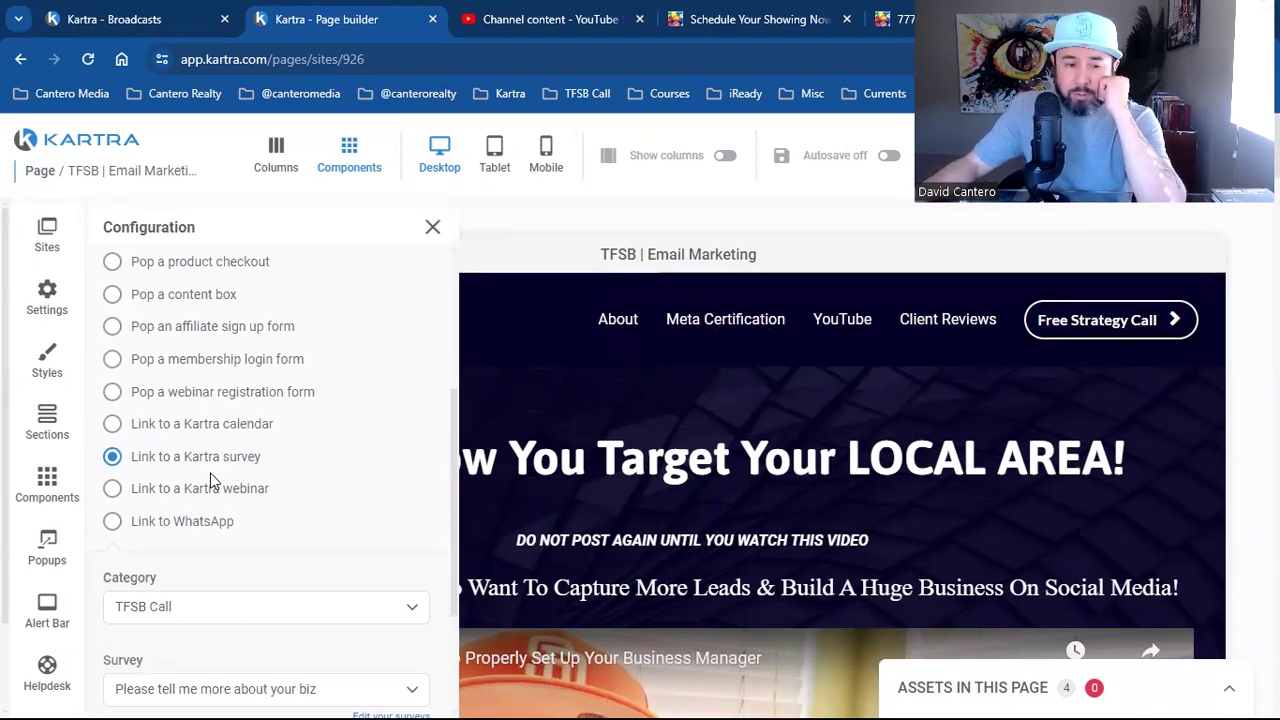
pyautogui.moveTo(1060, 316)
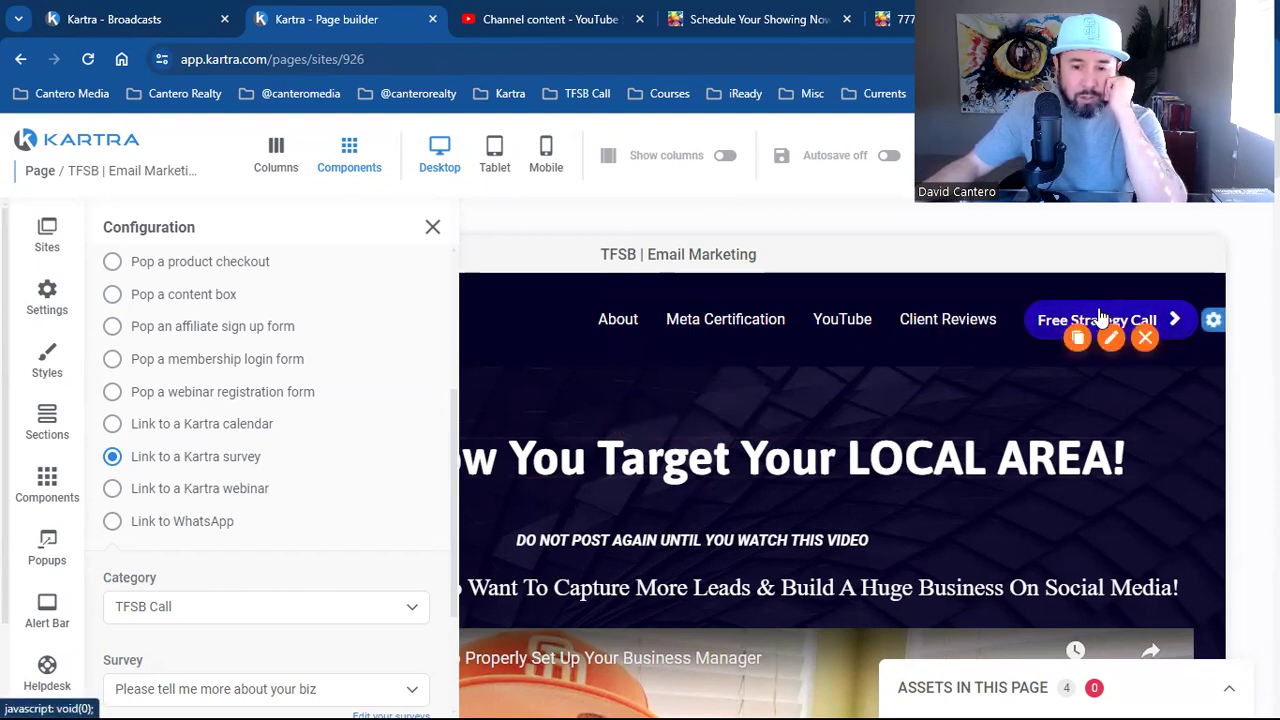
pyautogui.click(433, 230)
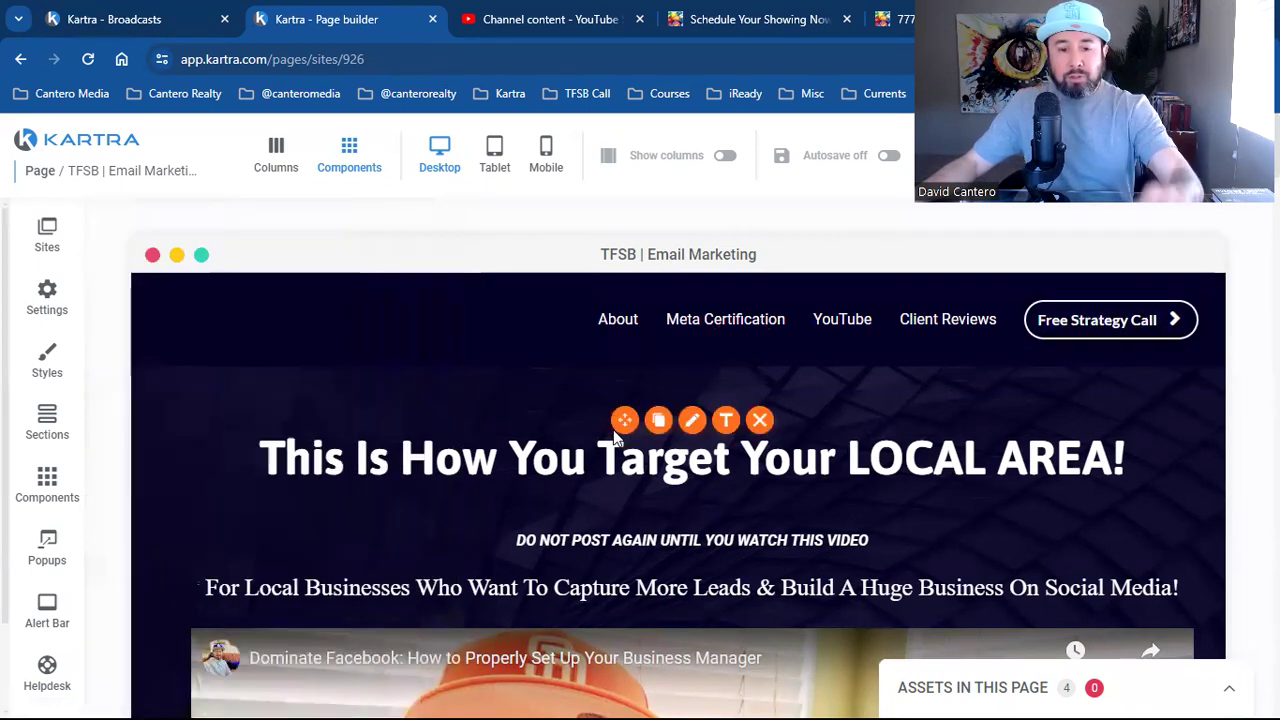
# Find the 'Please Tell Me More About Your Business' button below the video and open its Configuration
pyautogui.scroll(-3, 613, 429)
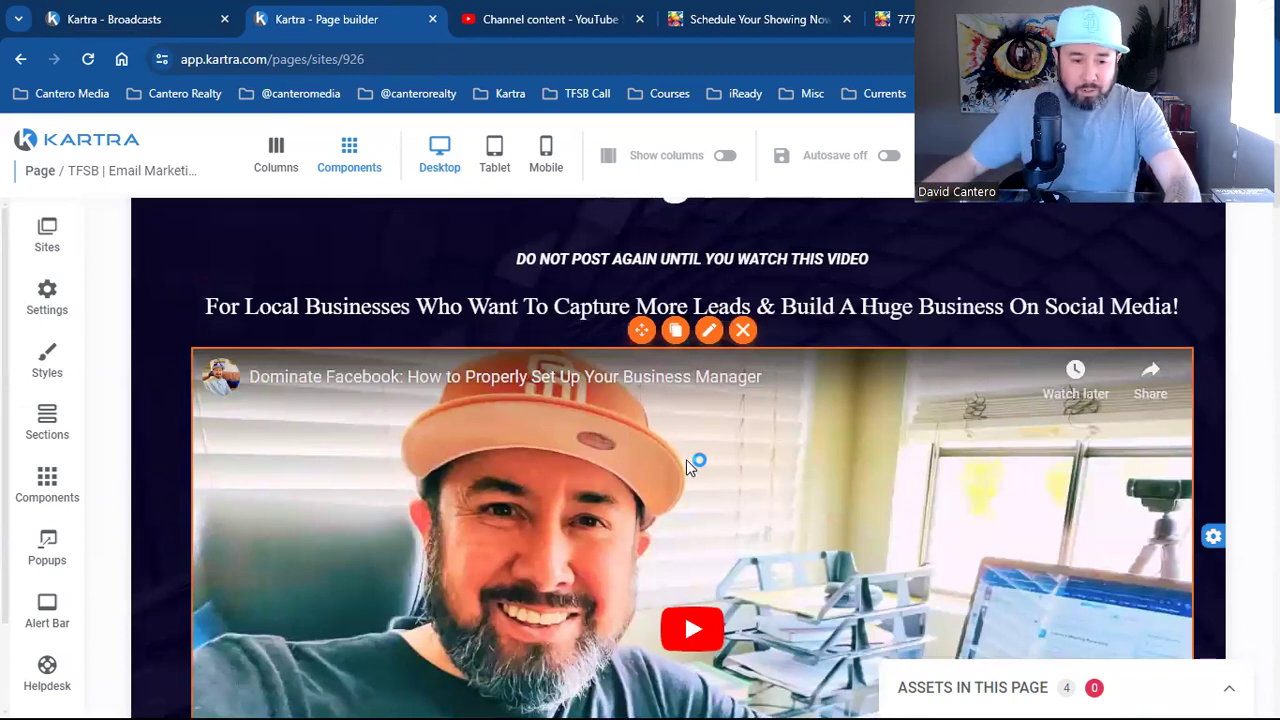
pyautogui.scroll(-6, 686, 460)
pyautogui.moveTo(670, 400)
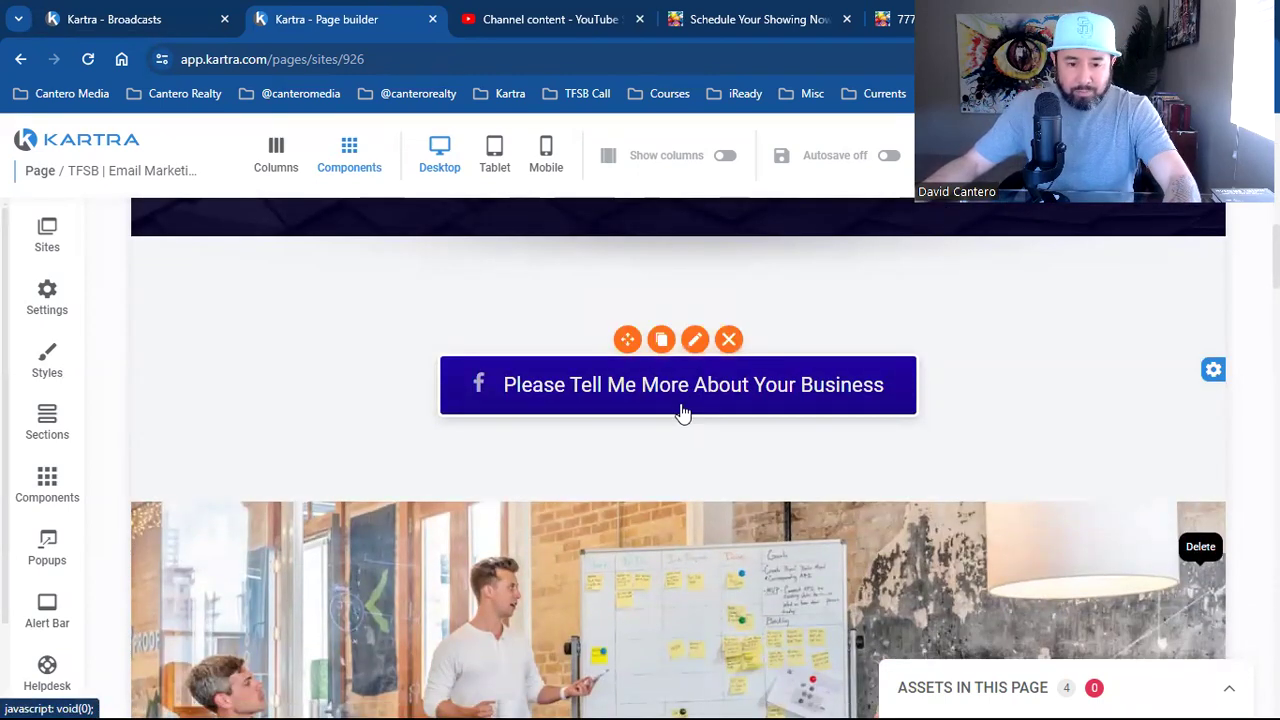
pyautogui.scroll(-5, 686, 409)
pyautogui.scroll(-15, 662, 449)
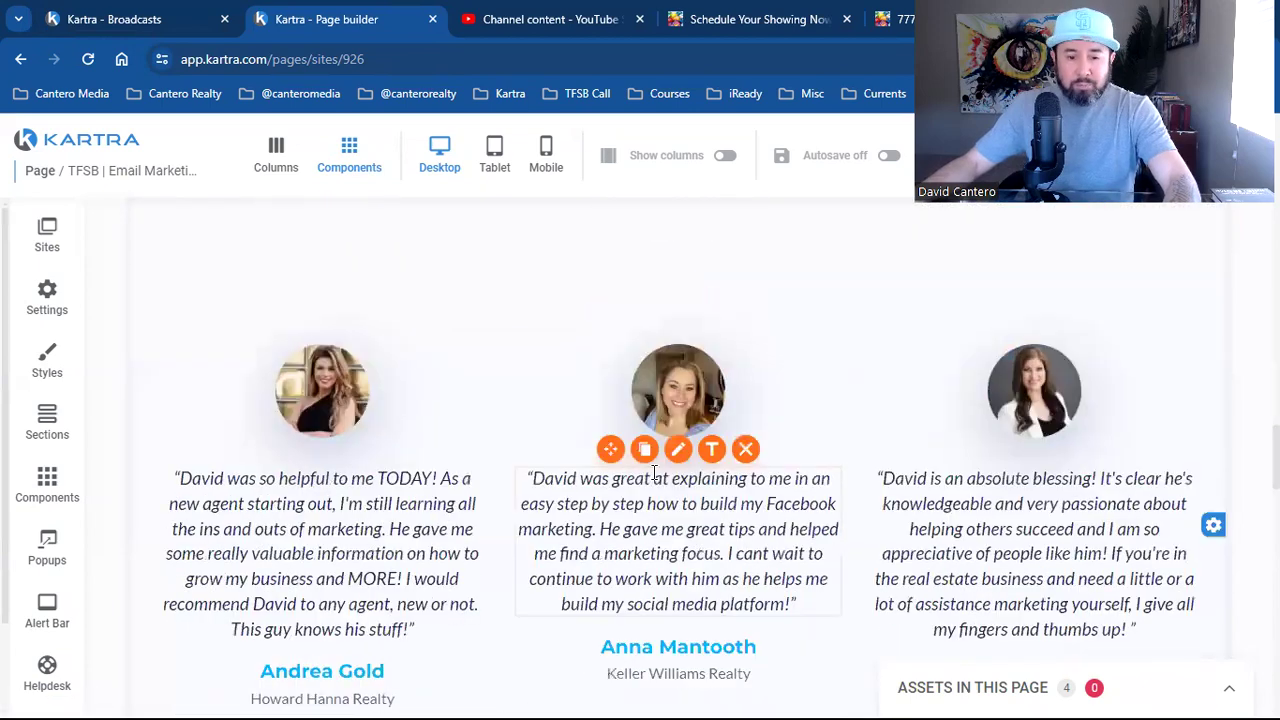
pyautogui.scroll(15, 645, 493)
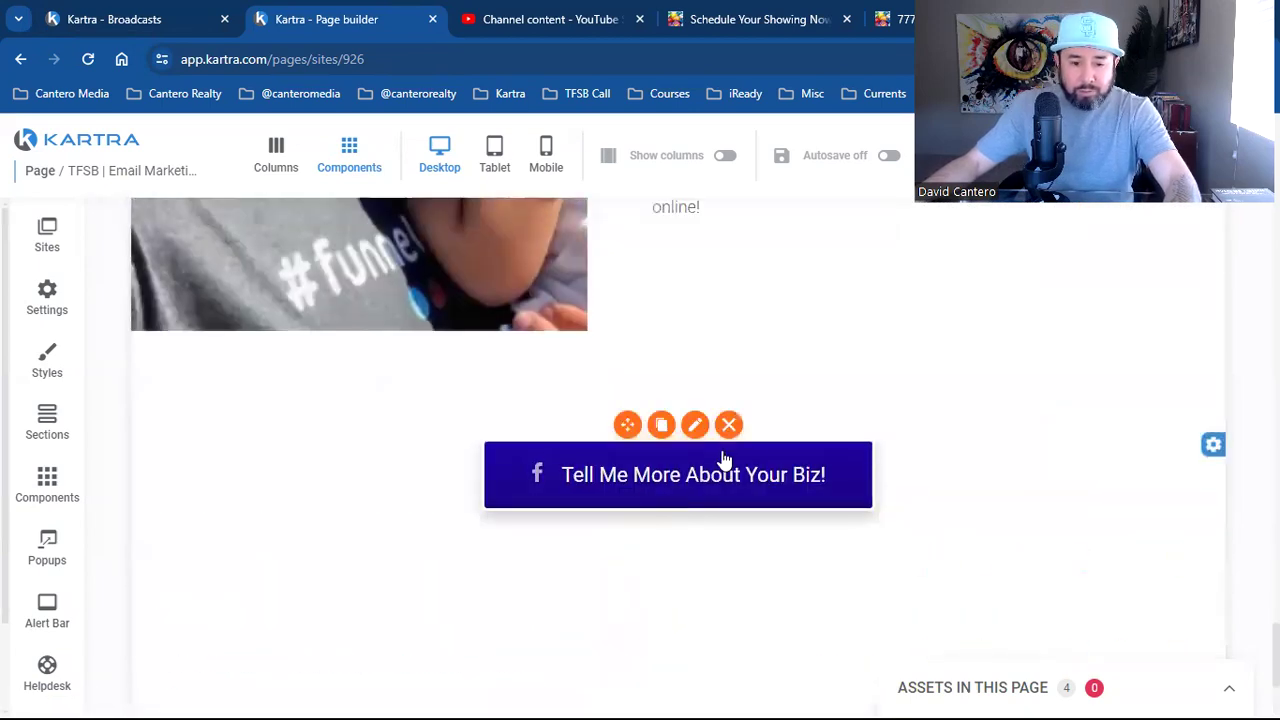
pyautogui.scroll(12, 697, 490)
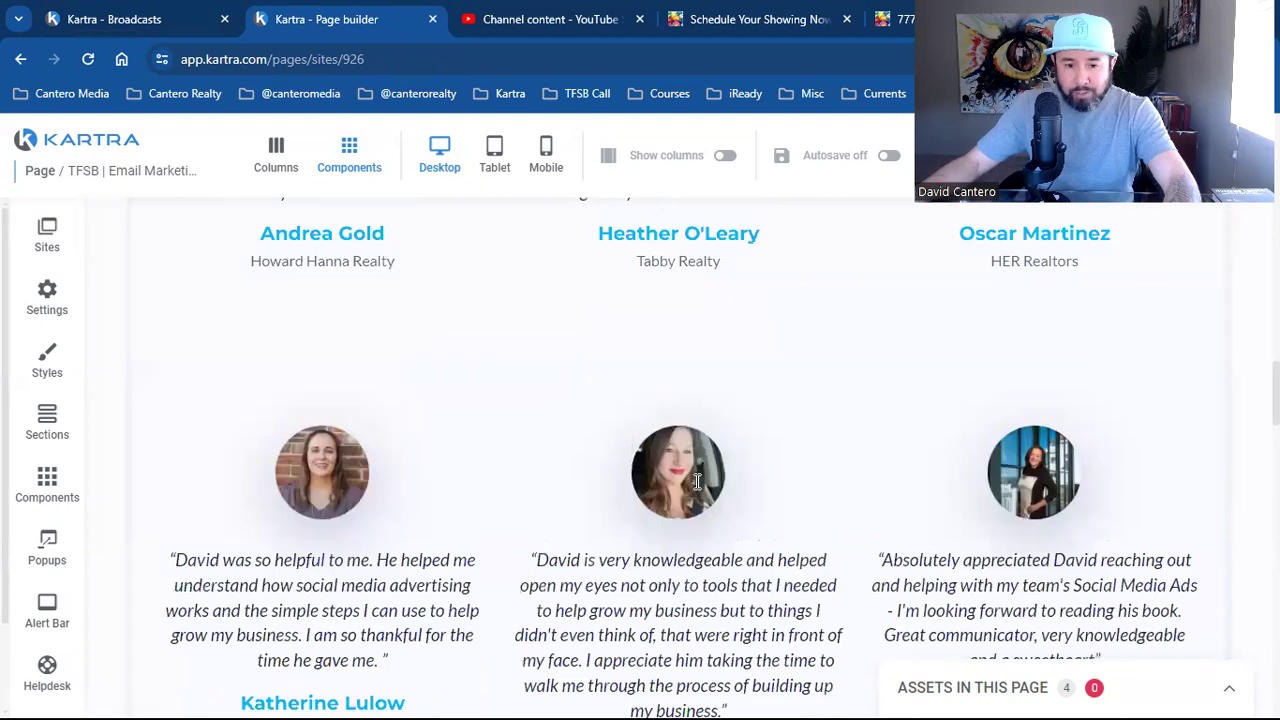
pyautogui.scroll(4, 697, 497)
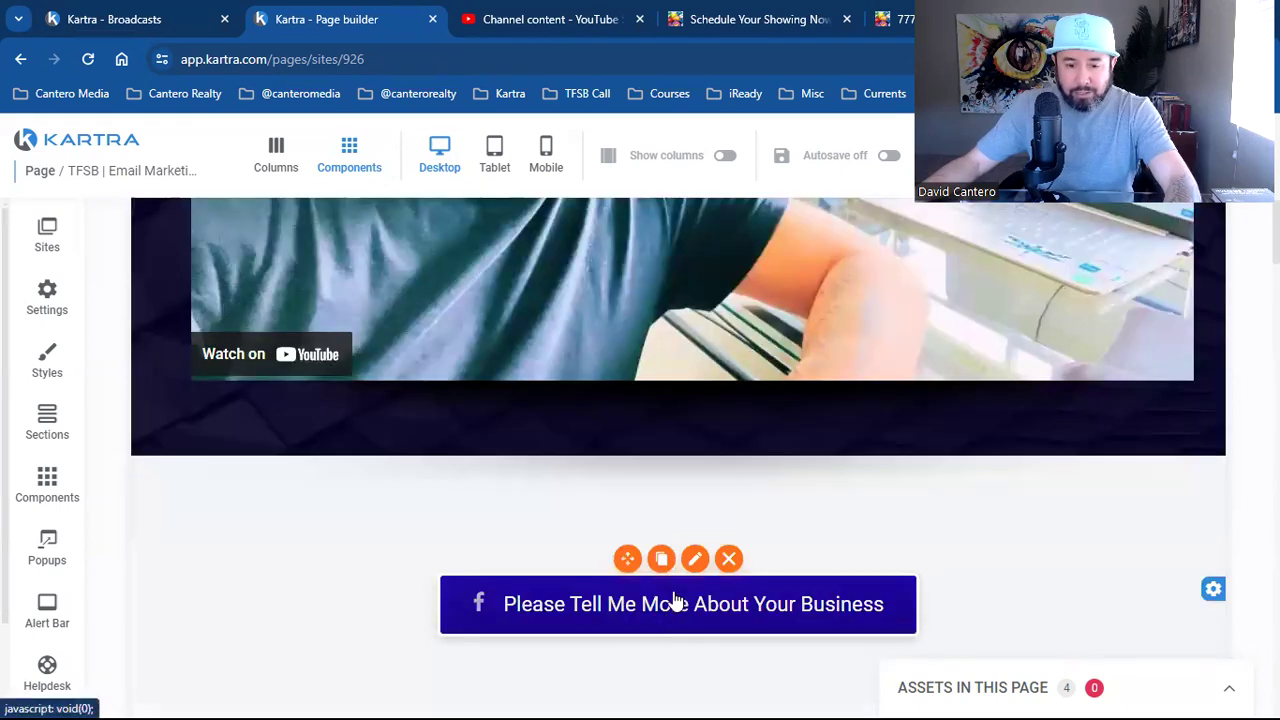
pyautogui.click(690, 562)
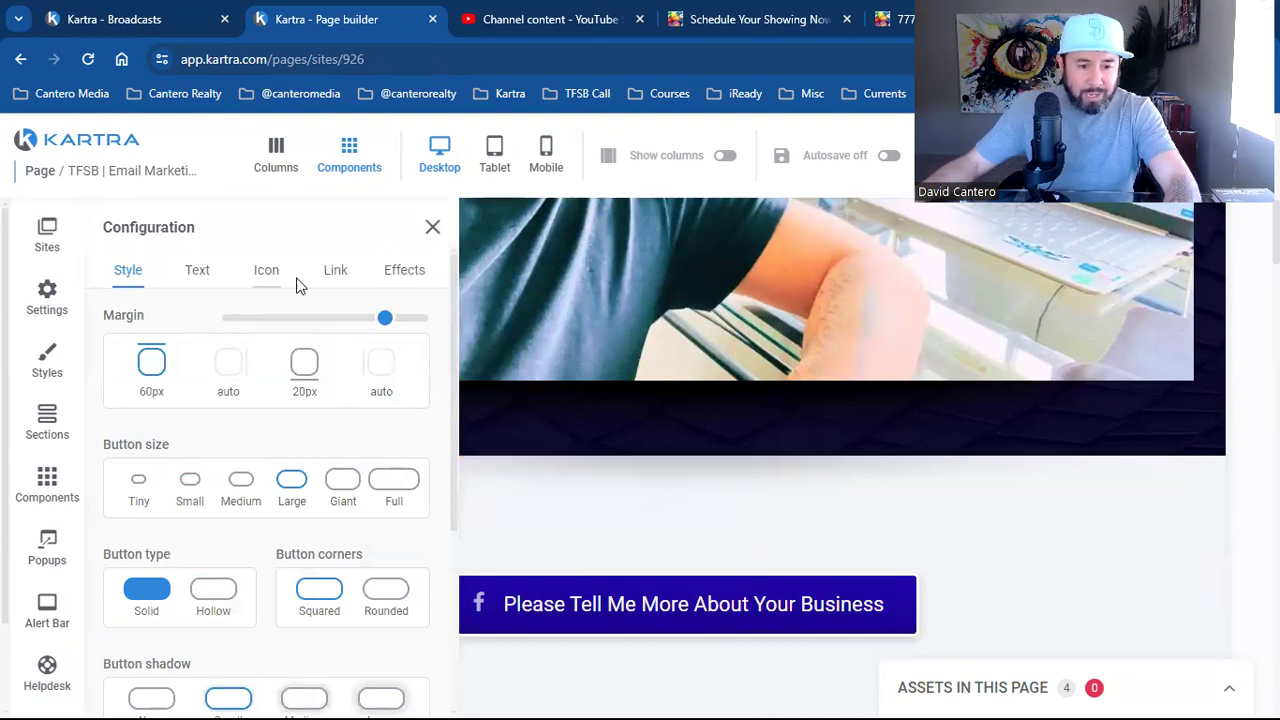
# Try the button's link options, then link it to a Kartra survey and apply
pyautogui.click(336, 270)
pyautogui.click(172, 360)
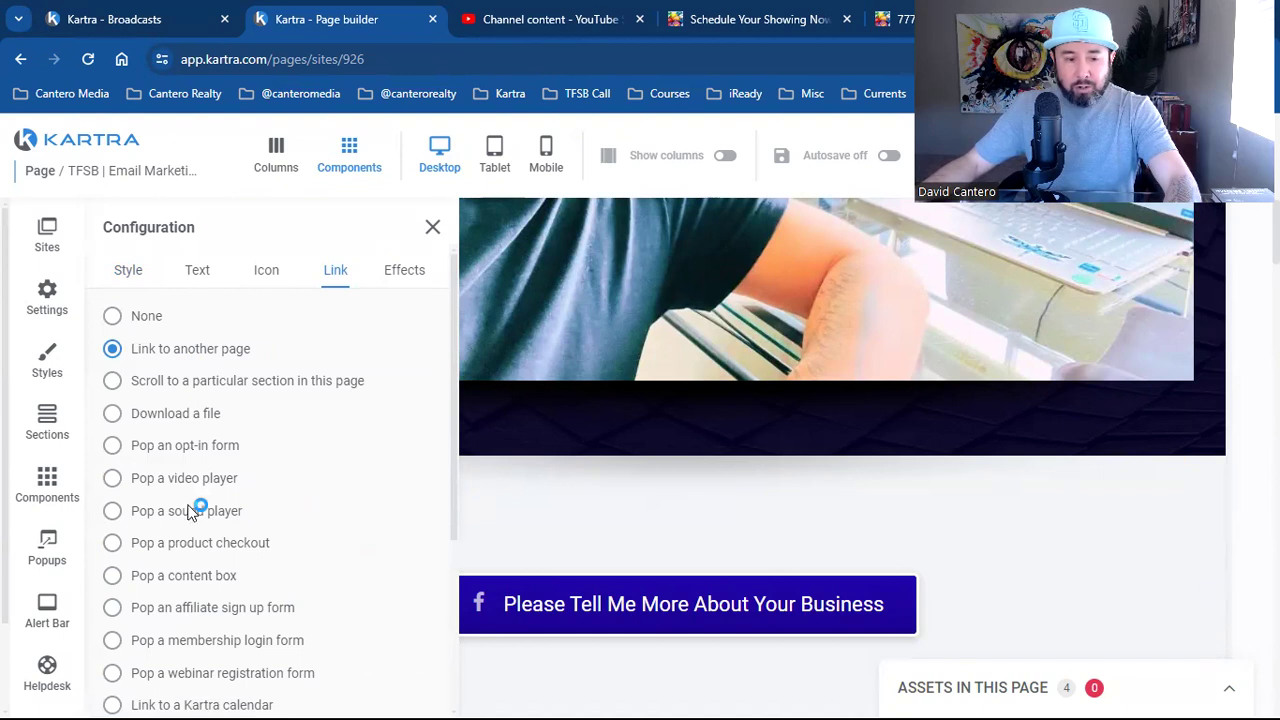
pyautogui.click(193, 416)
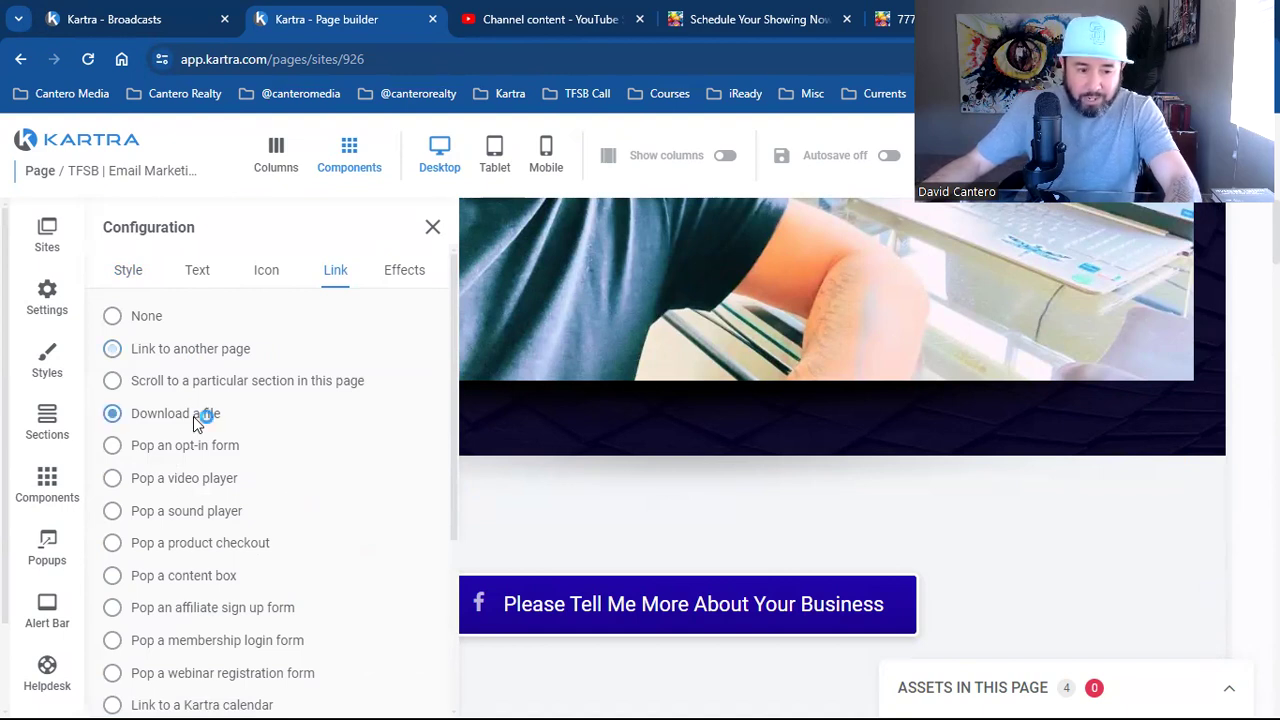
pyautogui.click(187, 452)
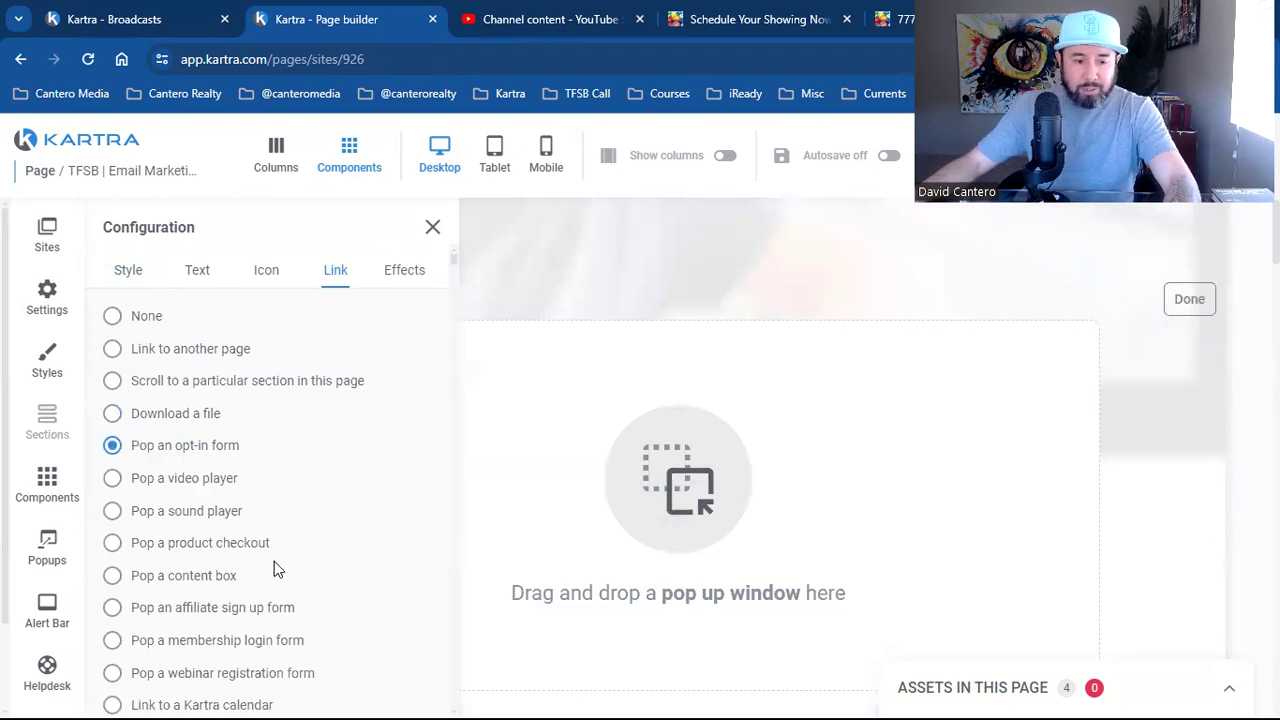
pyautogui.scroll(-2, 200, 556)
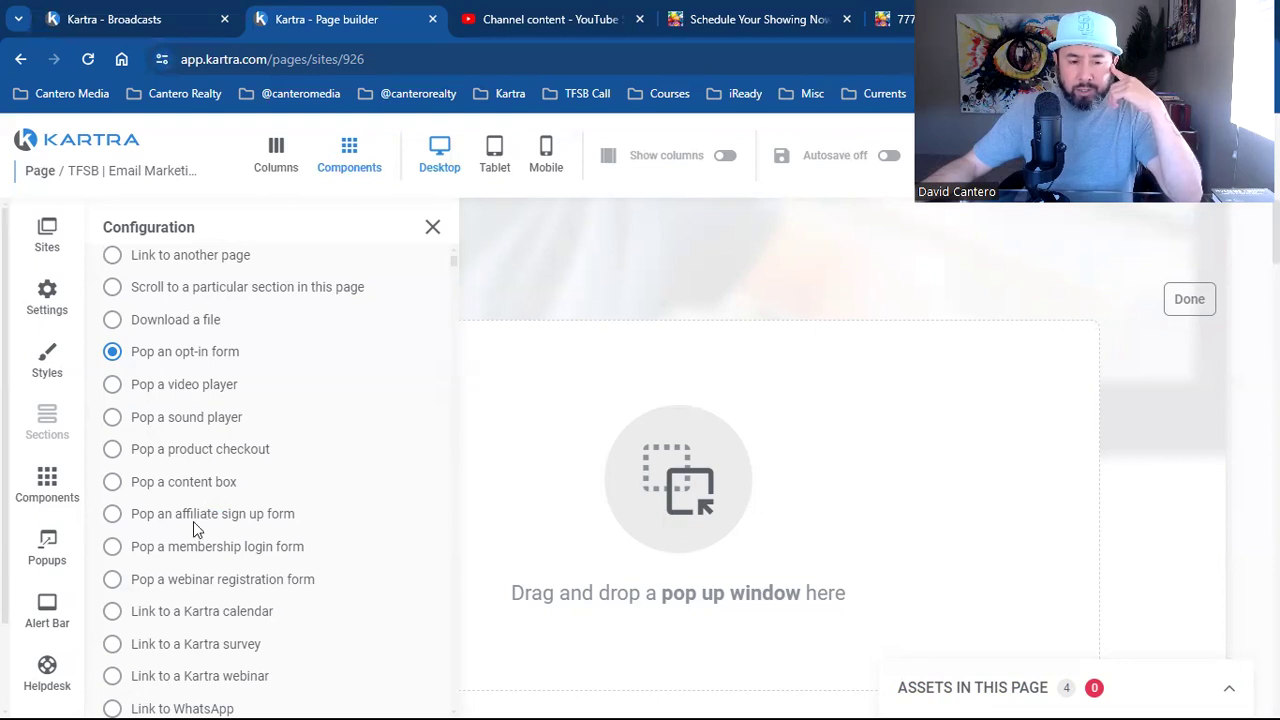
pyautogui.scroll(-2, 190, 495)
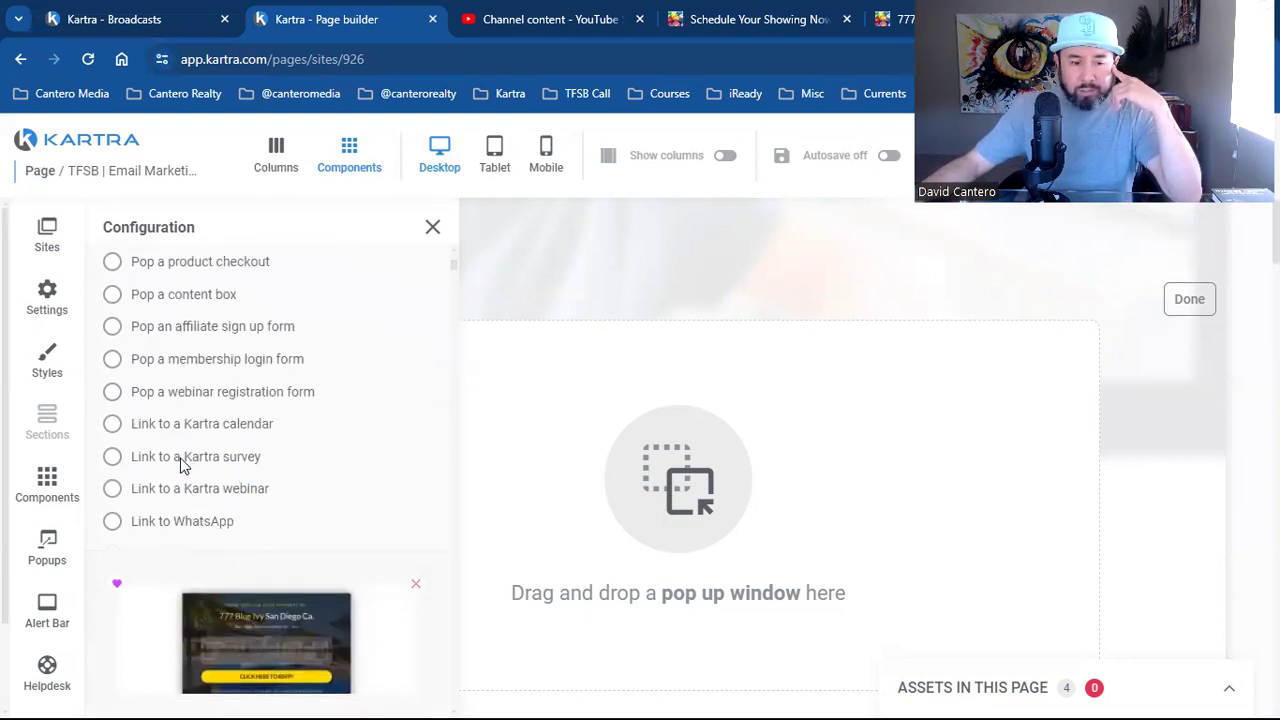
pyautogui.click(181, 459)
pyautogui.scroll(-1, 362, 507)
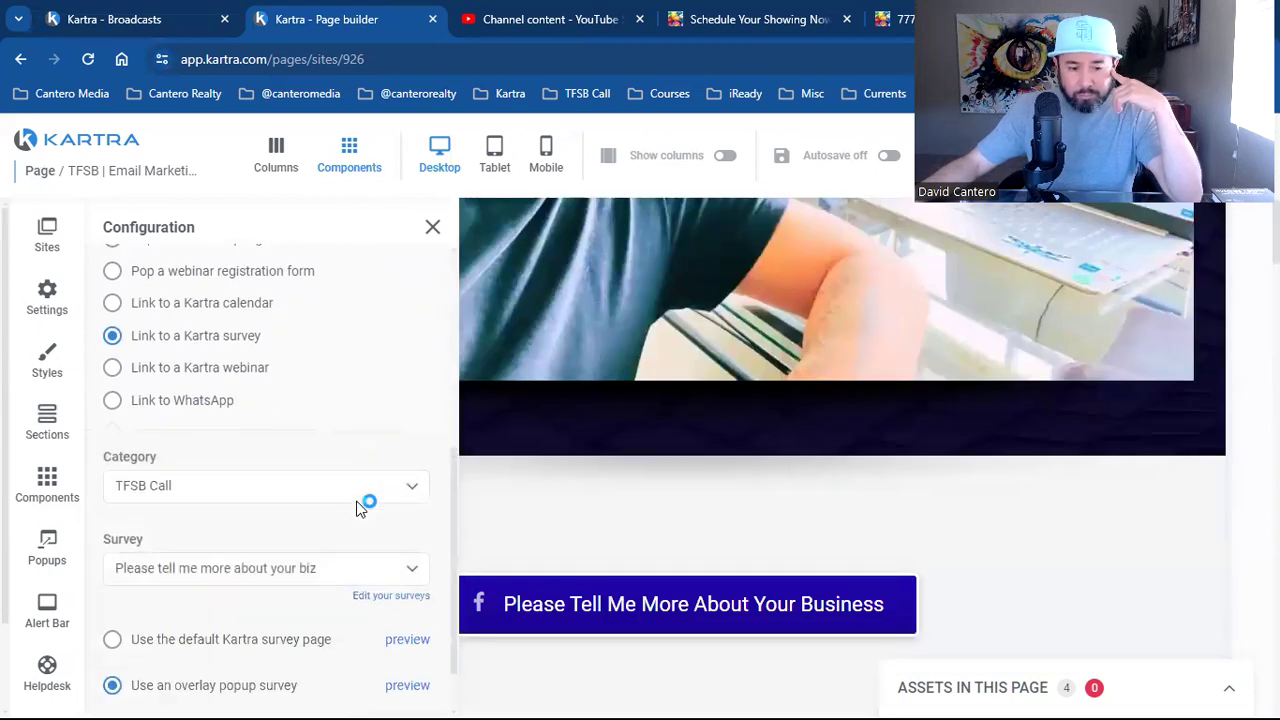
pyautogui.scroll(-1, 360, 507)
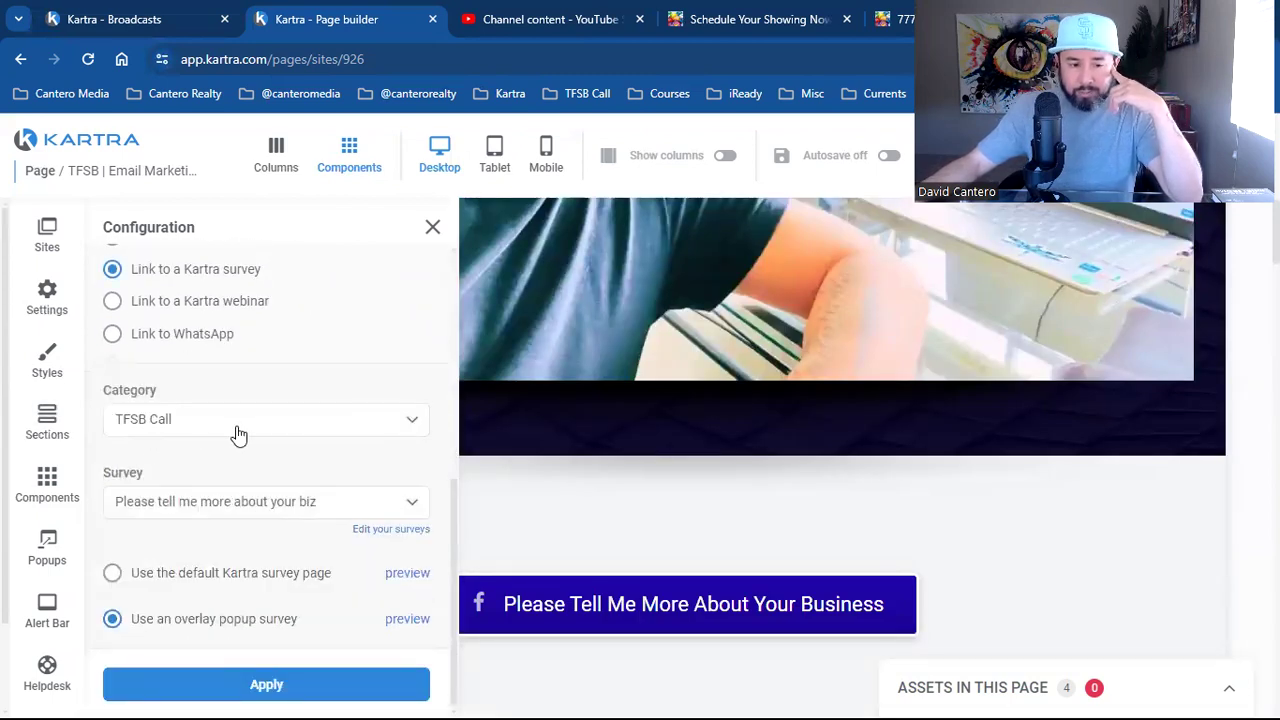
pyautogui.click(238, 682)
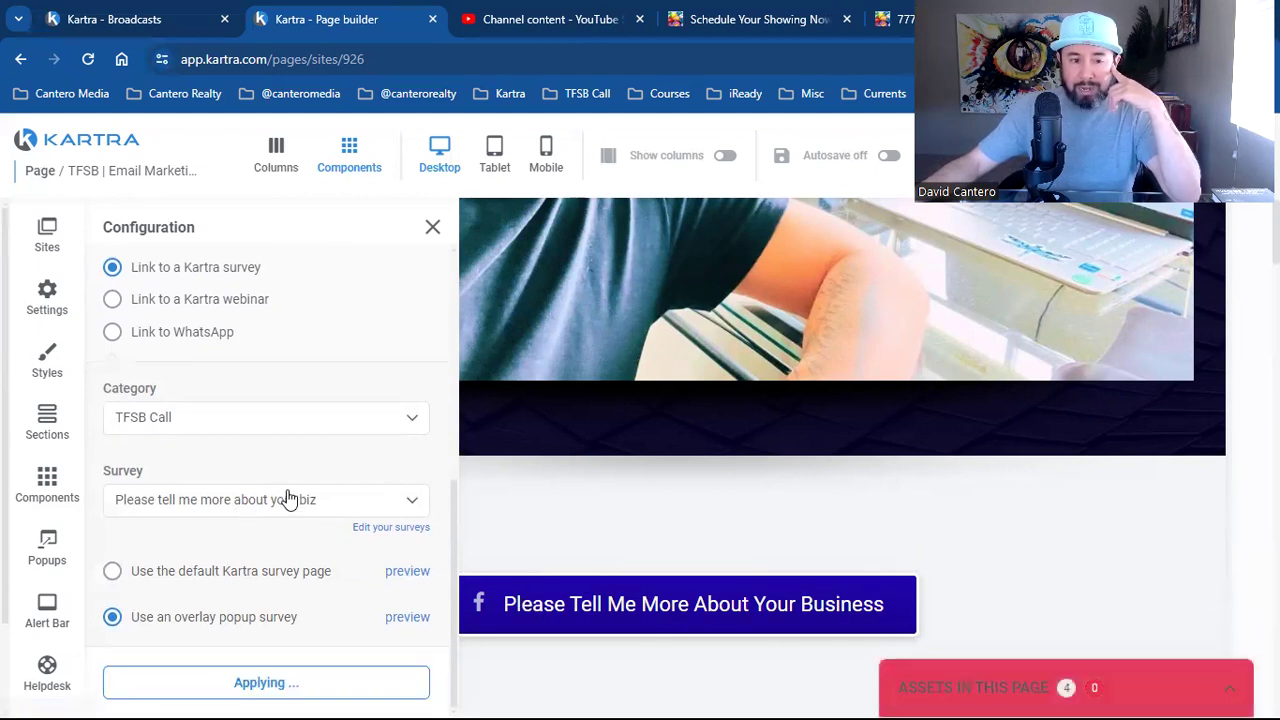
# Check calendar linking, then revert to the survey link as an overlay popup and apply
pyautogui.scroll(1, 260, 460)
pyautogui.click(240, 329)
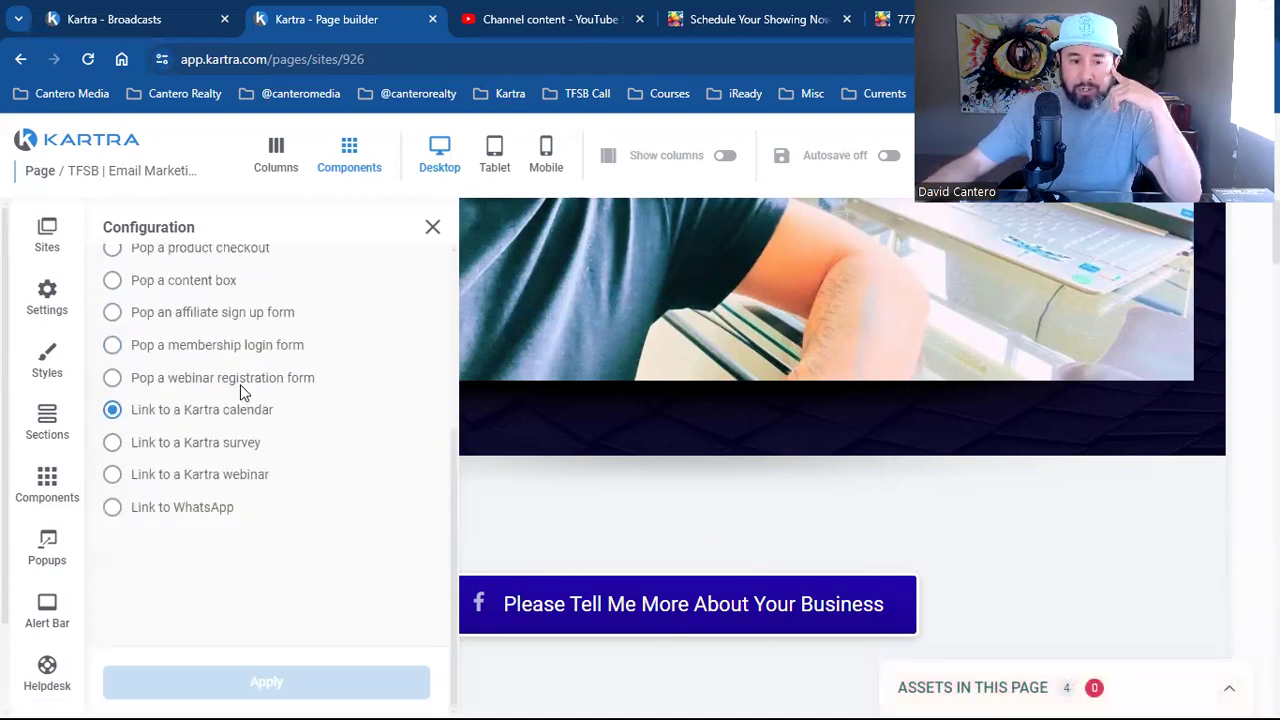
pyautogui.click(252, 600)
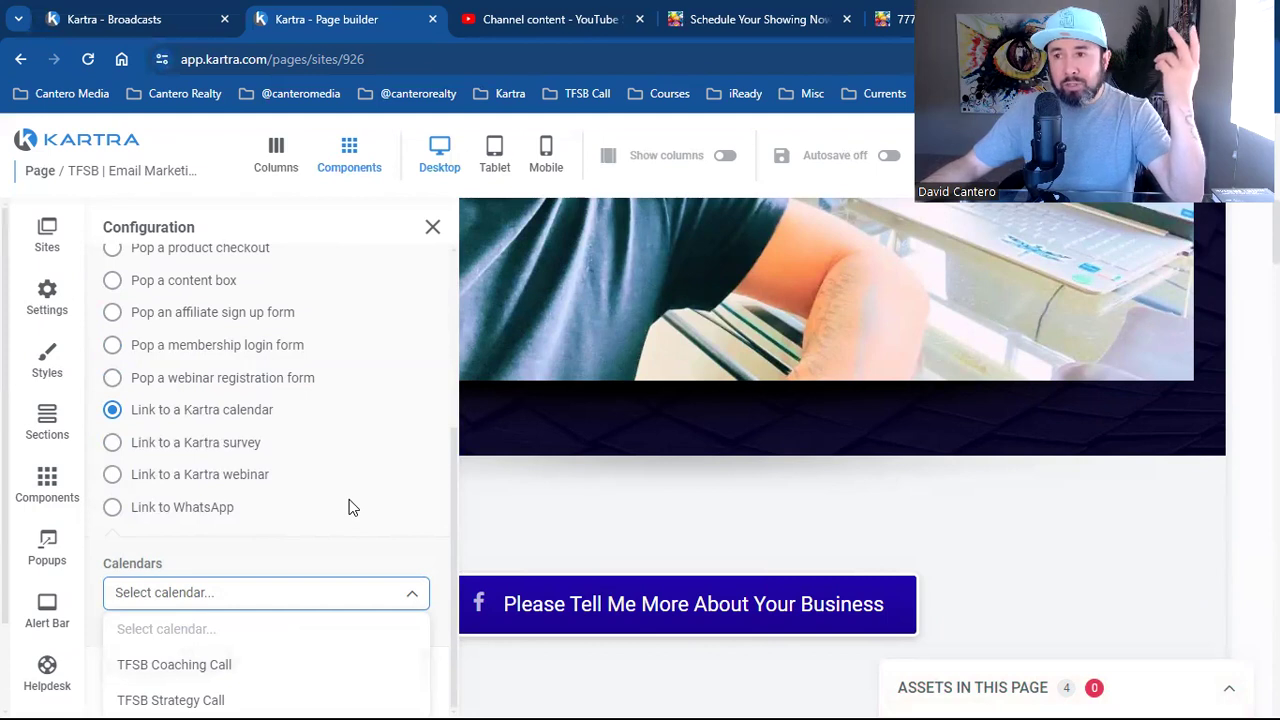
pyautogui.click(236, 441)
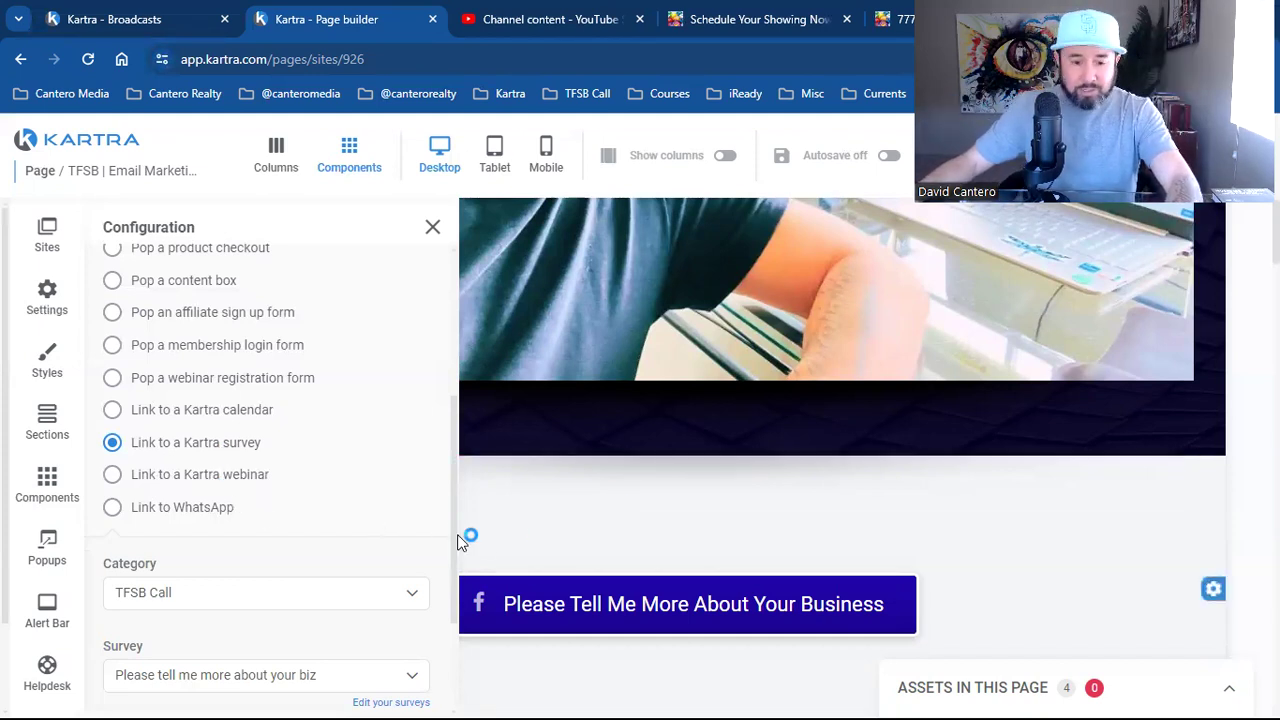
pyautogui.scroll(4, 409, 540)
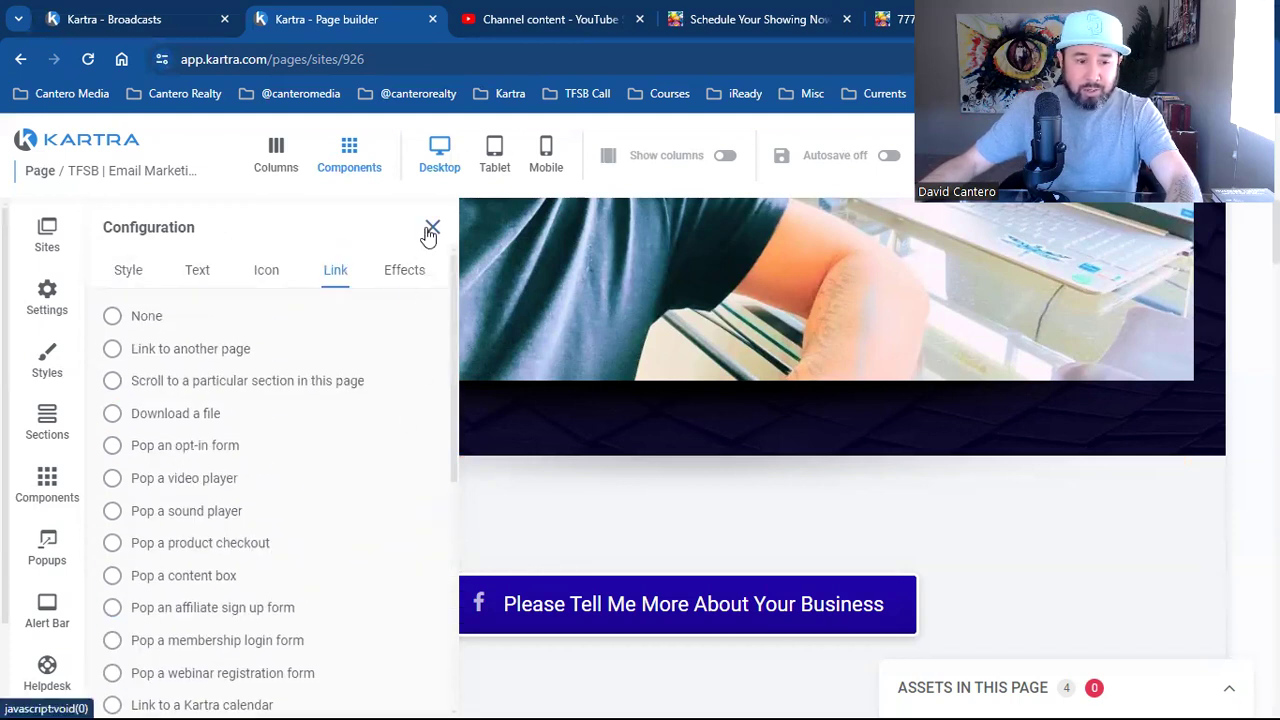
pyautogui.scroll(-5, 287, 542)
pyautogui.click(262, 686)
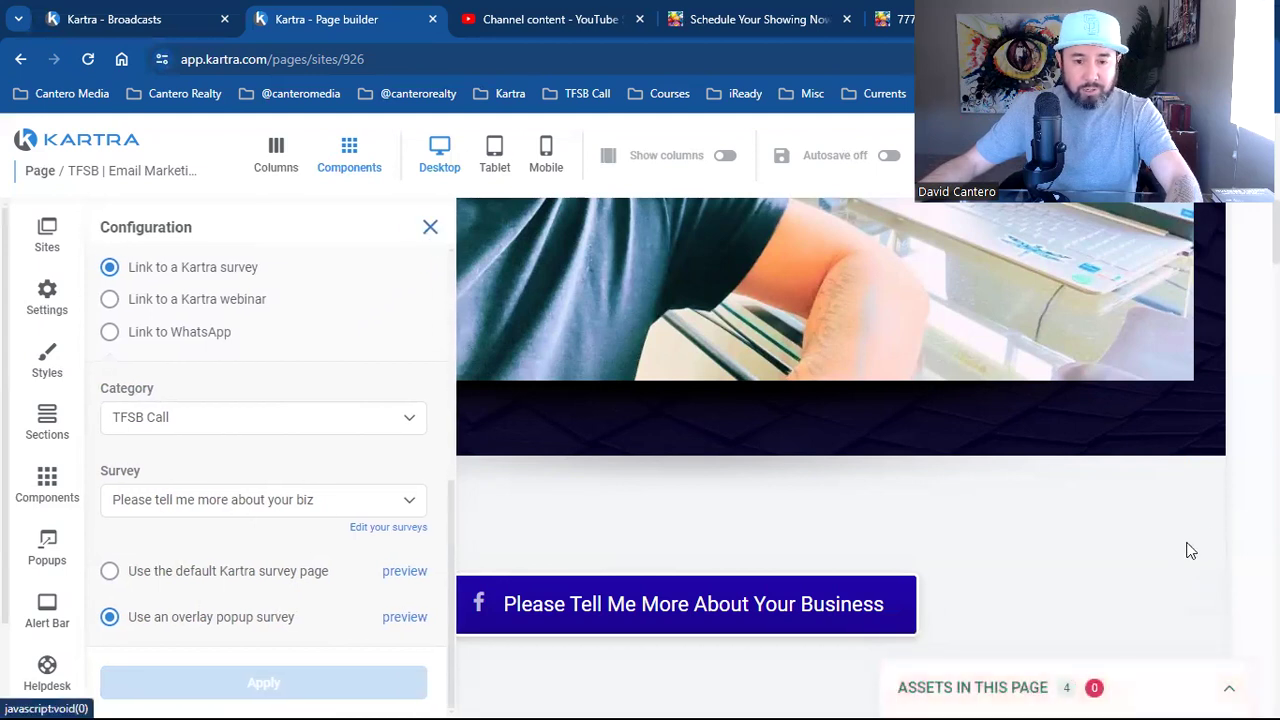
pyautogui.scroll(3, 1168, 298)
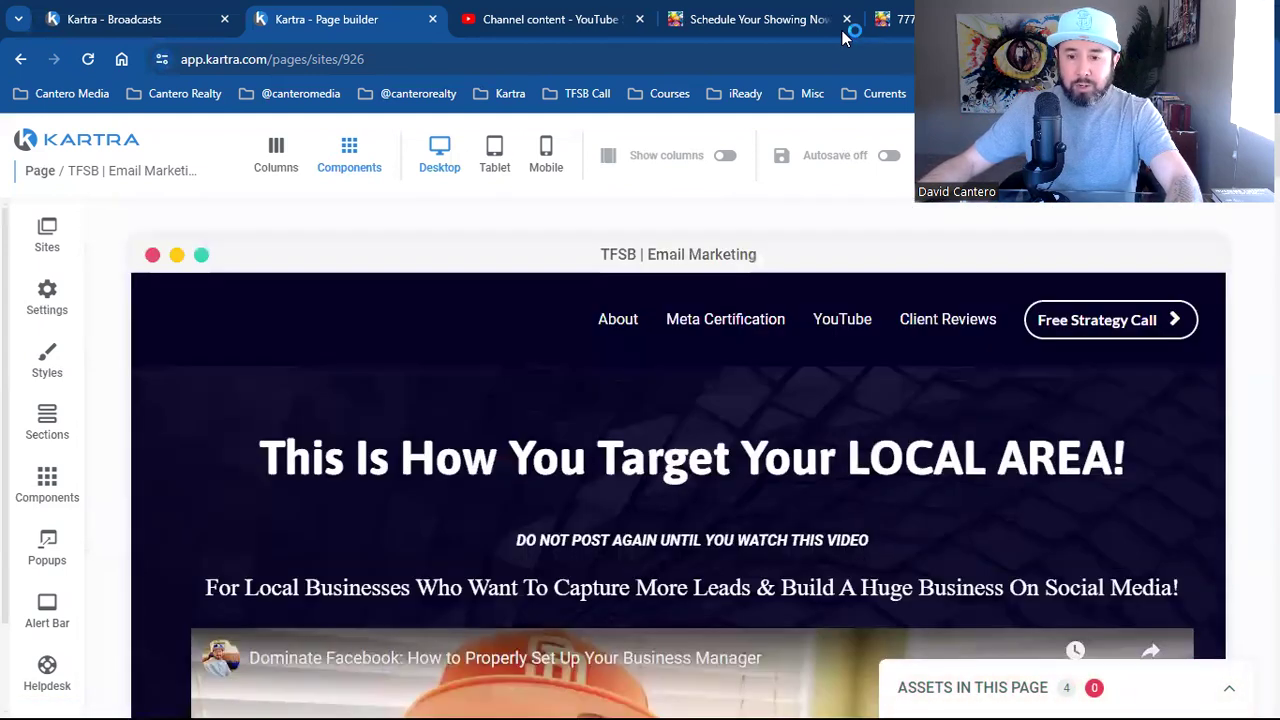
# Choose Publish live for the TFSB | Email Marketing page and dismiss the confirmation
pyautogui.click(1230, 155)
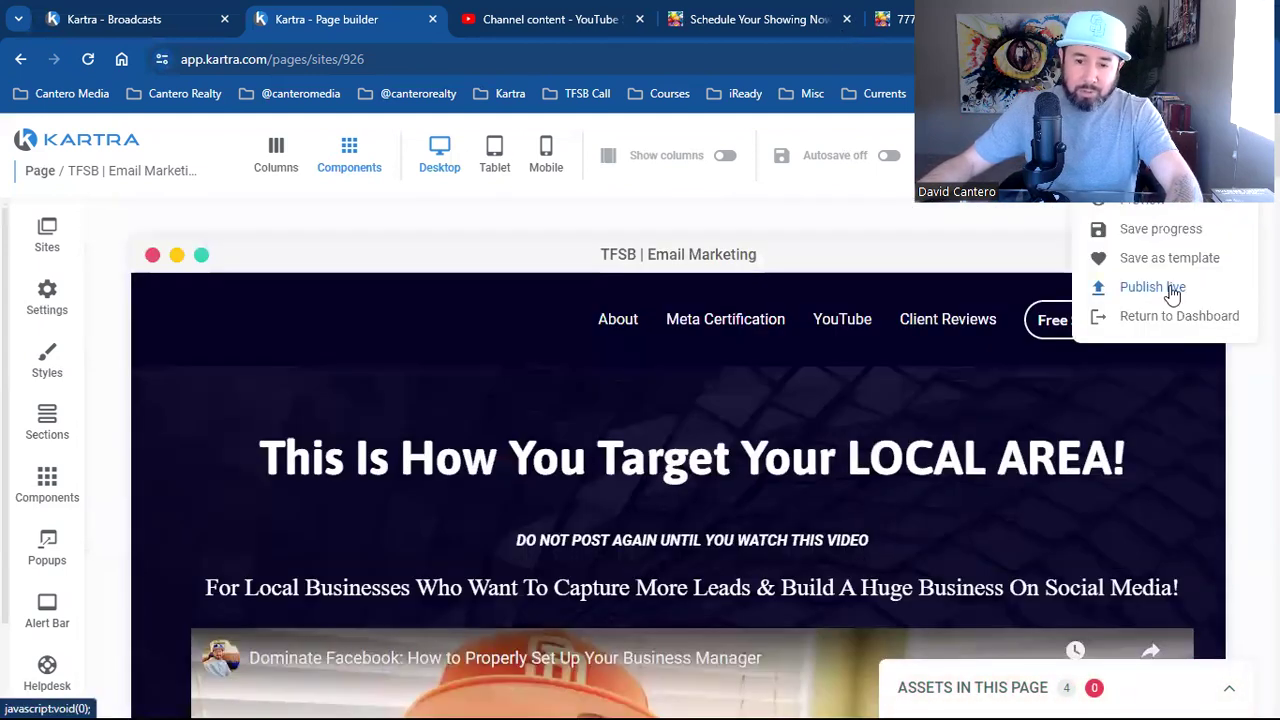
pyautogui.click(1165, 288)
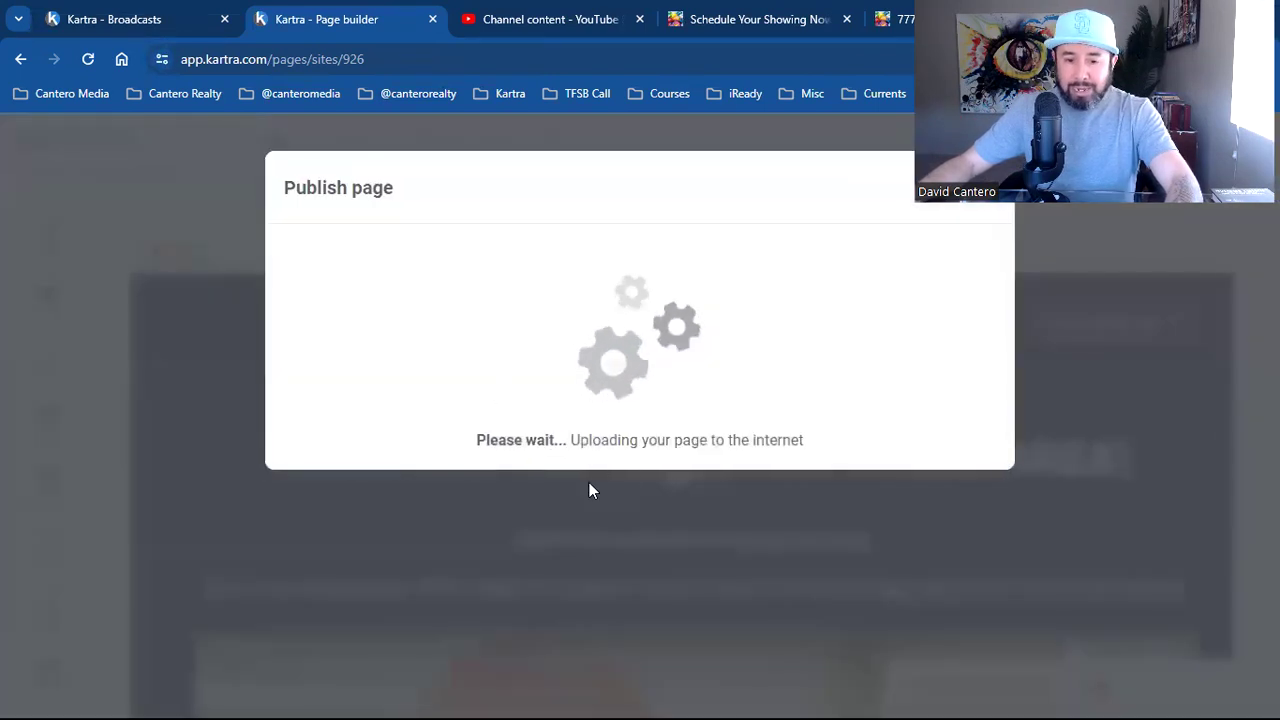
pyautogui.click(966, 212)
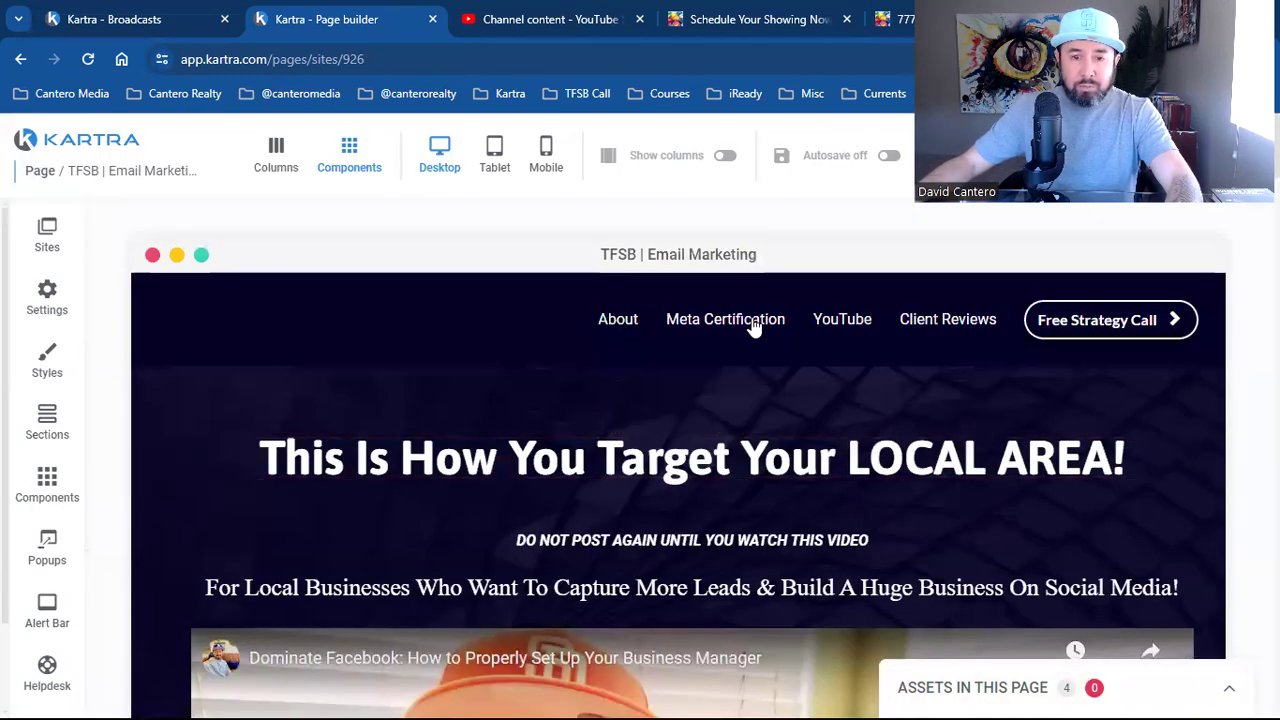
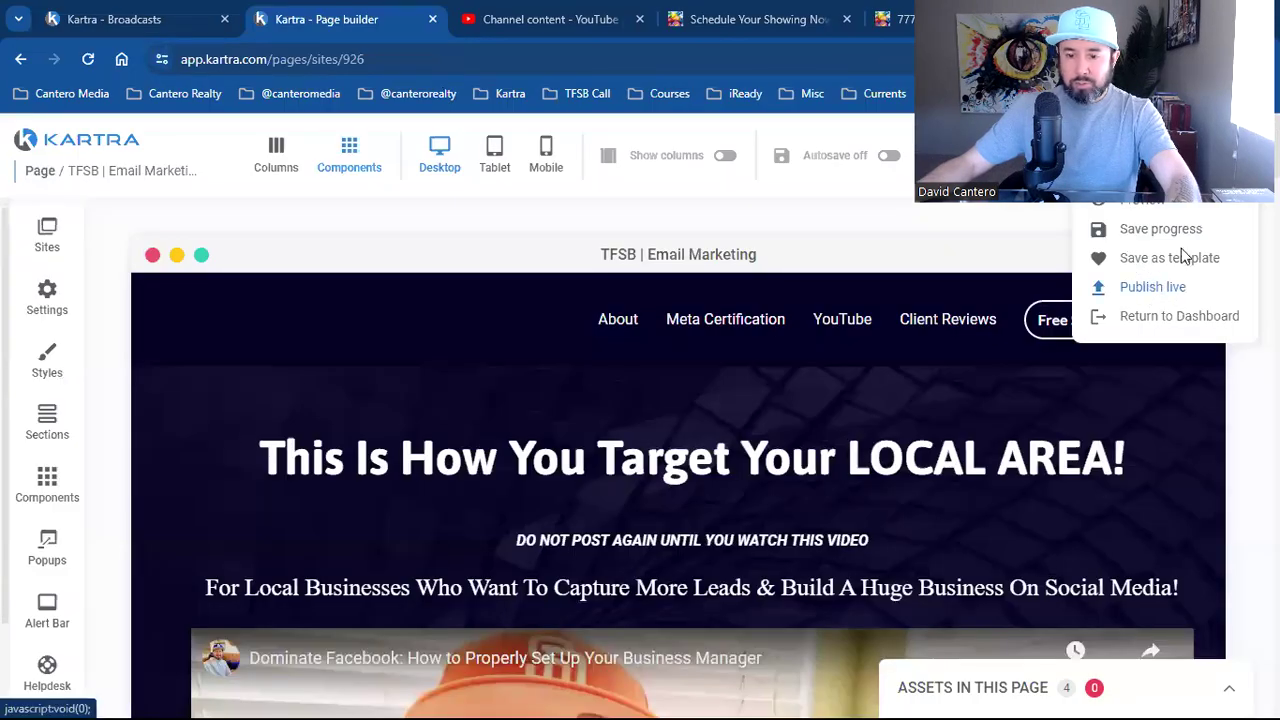
# Leave the page builder and go back to the Pages dashboard
pyautogui.click(1175, 318)
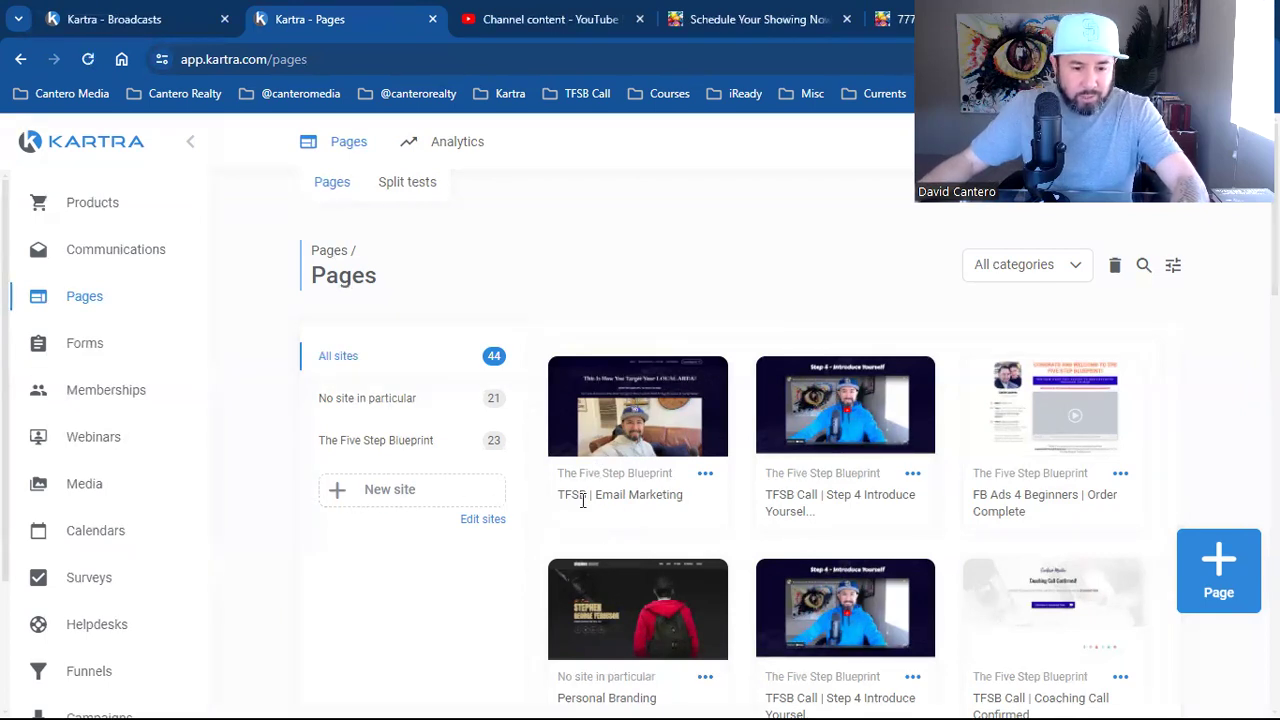
# Load thefivestepblueprint.com/emailmarketing in a new browser tab
pyautogui.moveTo(665, 470)
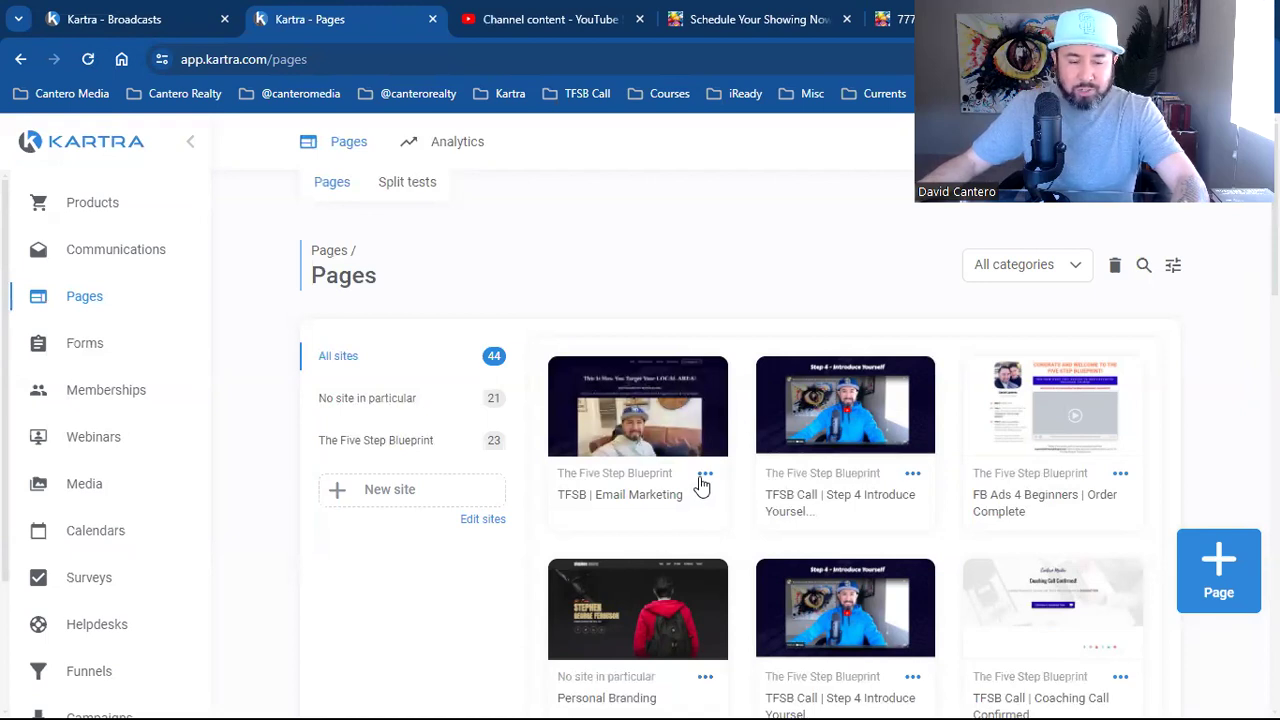
pyautogui.hotkey('ctrl', 't')
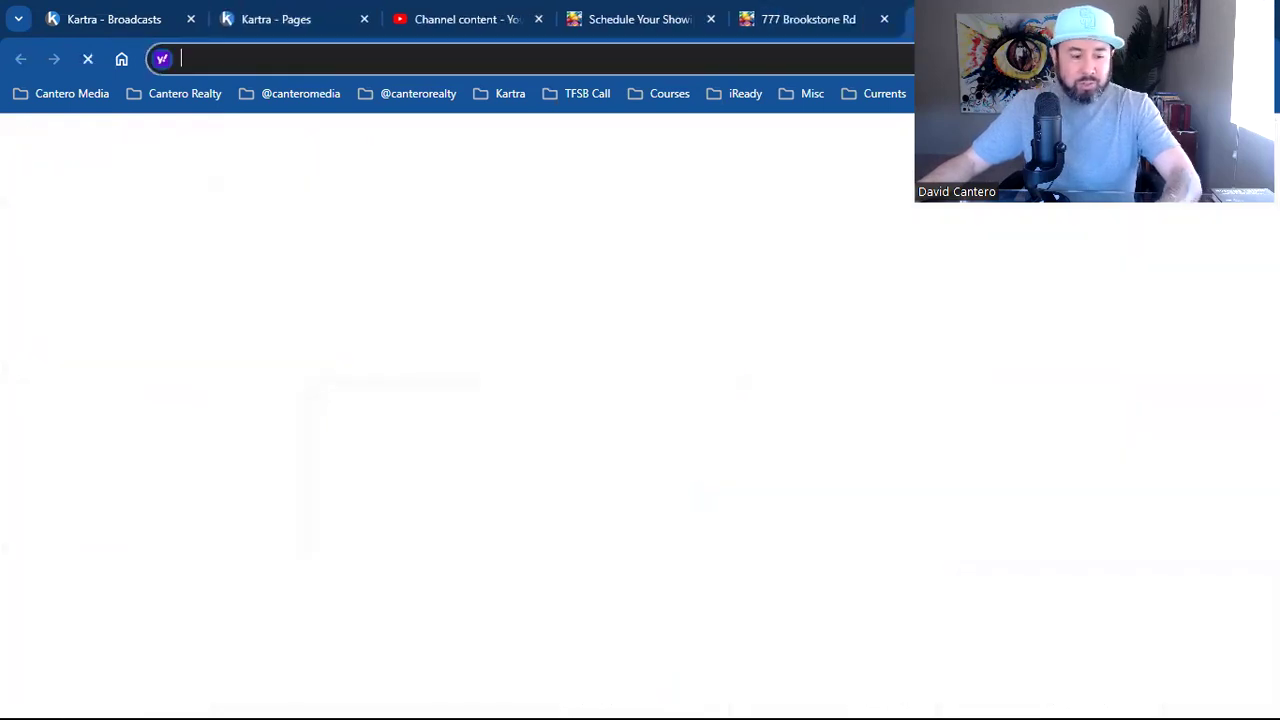
pyautogui.write('https://www.thefivestepblueprint.com/emailmarketing')
pyautogui.press('Return')
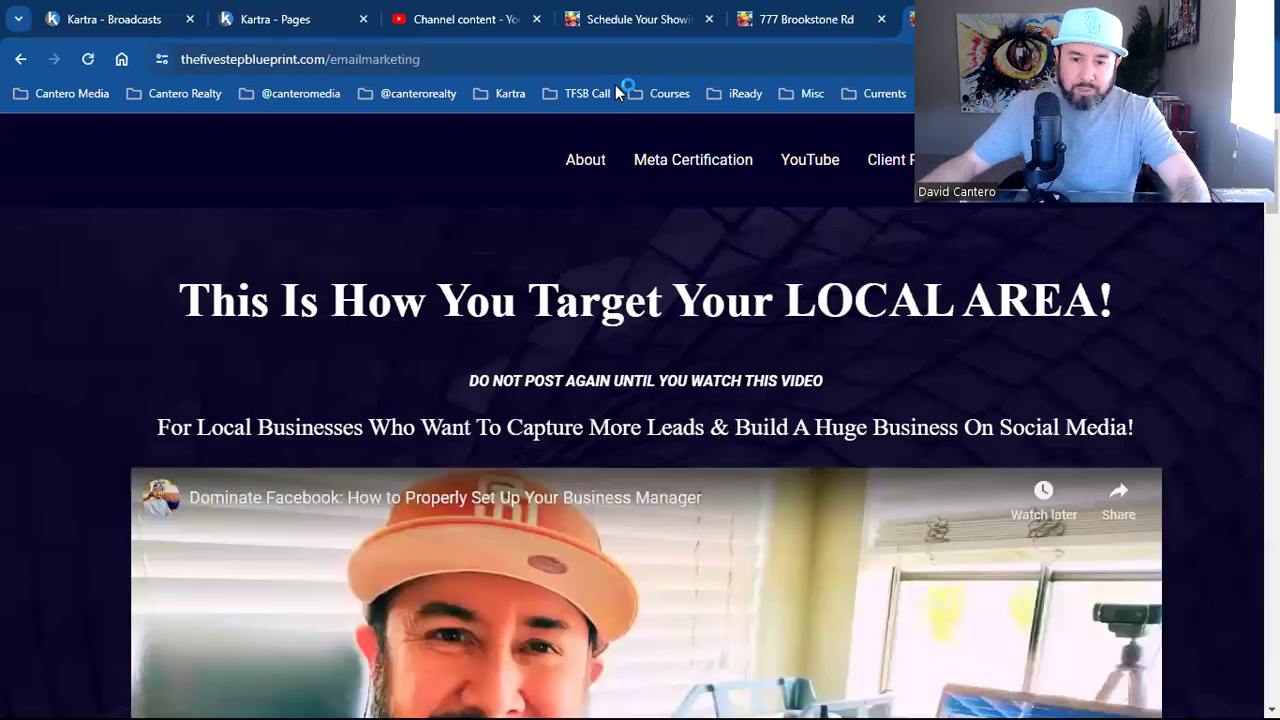
# Highlight the site's domain and the emailmarketing path in the address bar
pyautogui.doubleClick(318, 60)
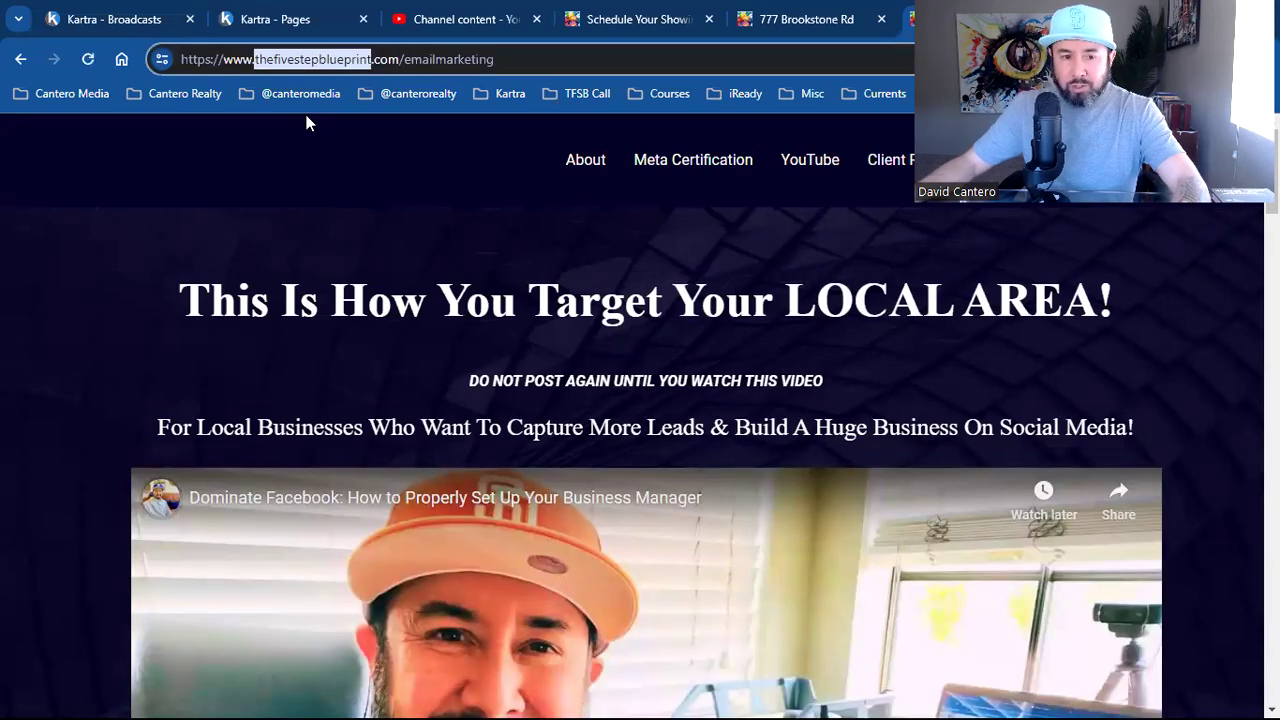
pyautogui.doubleClick(446, 60)
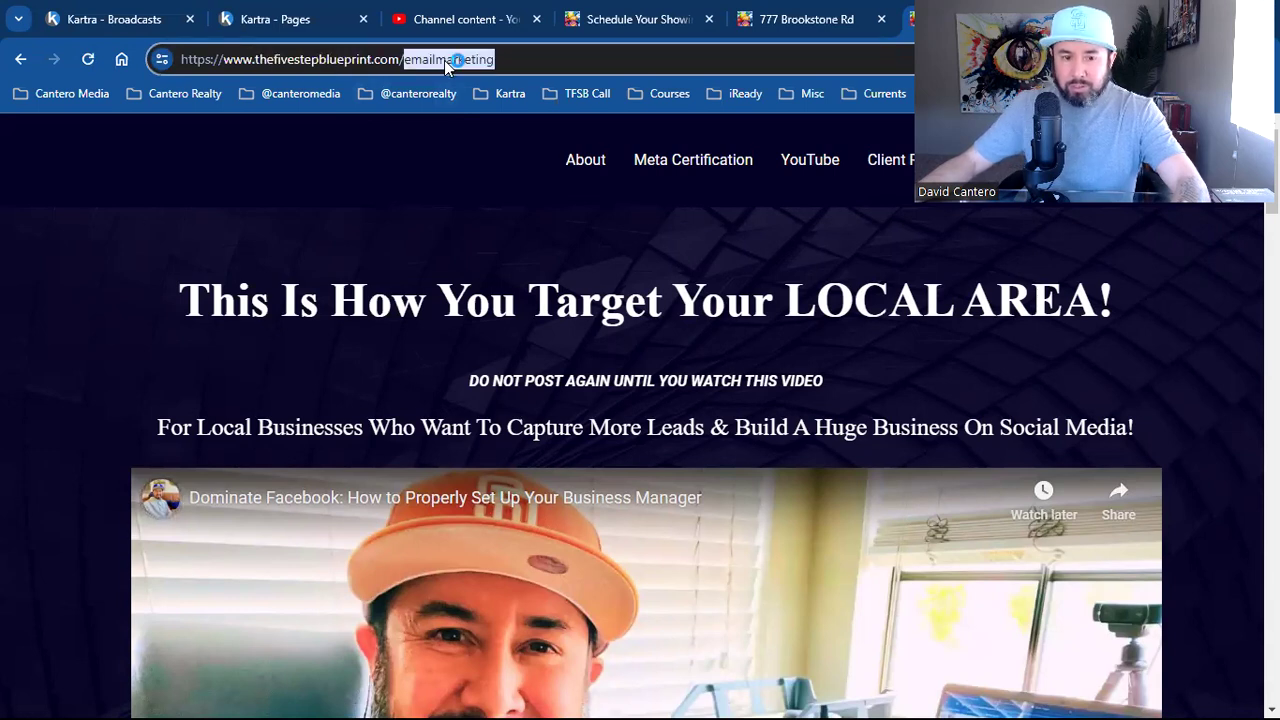
pyautogui.doubleClick(449, 62)
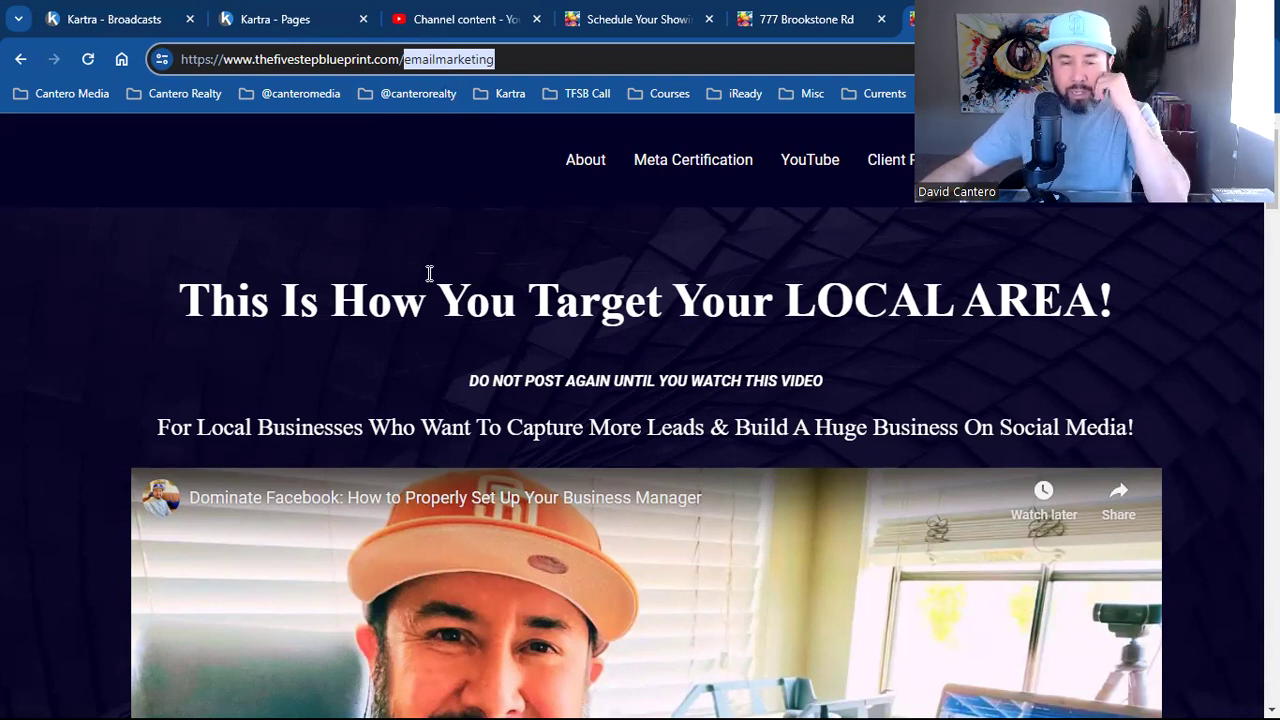
pyautogui.tripleClick(335, 58)
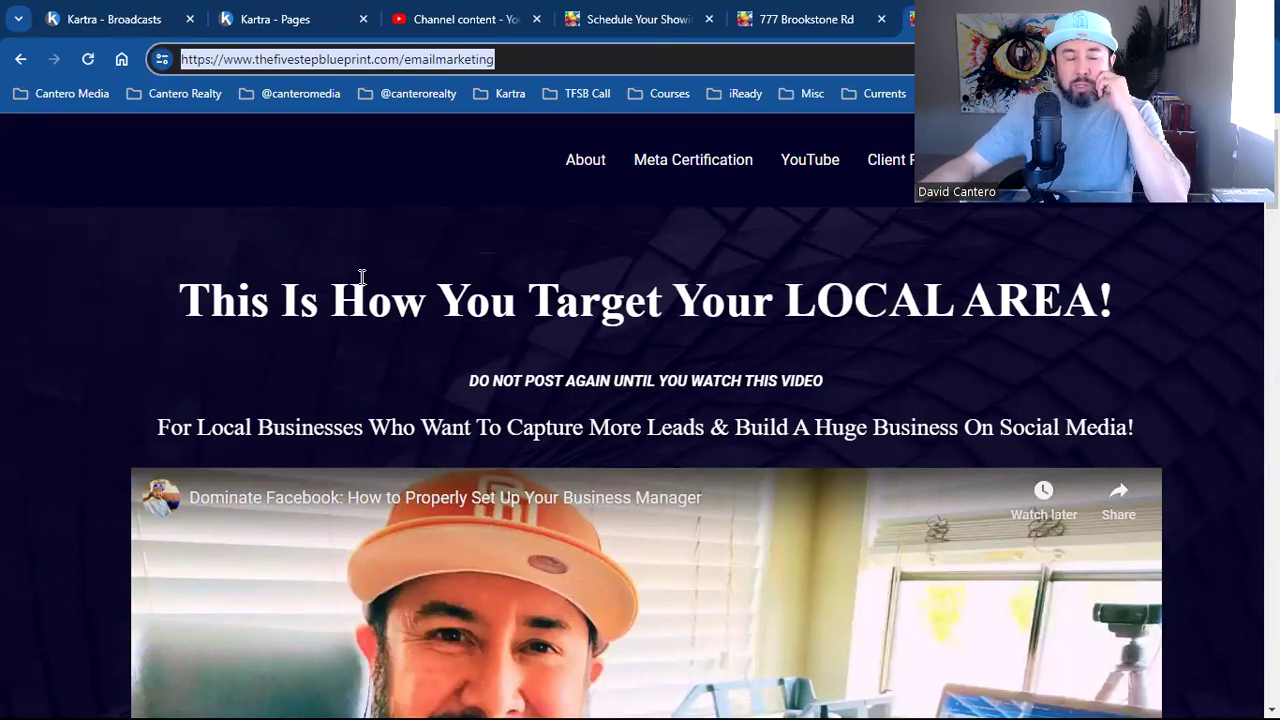
pyautogui.click(354, 58)
pyautogui.tripleClick(354, 58)
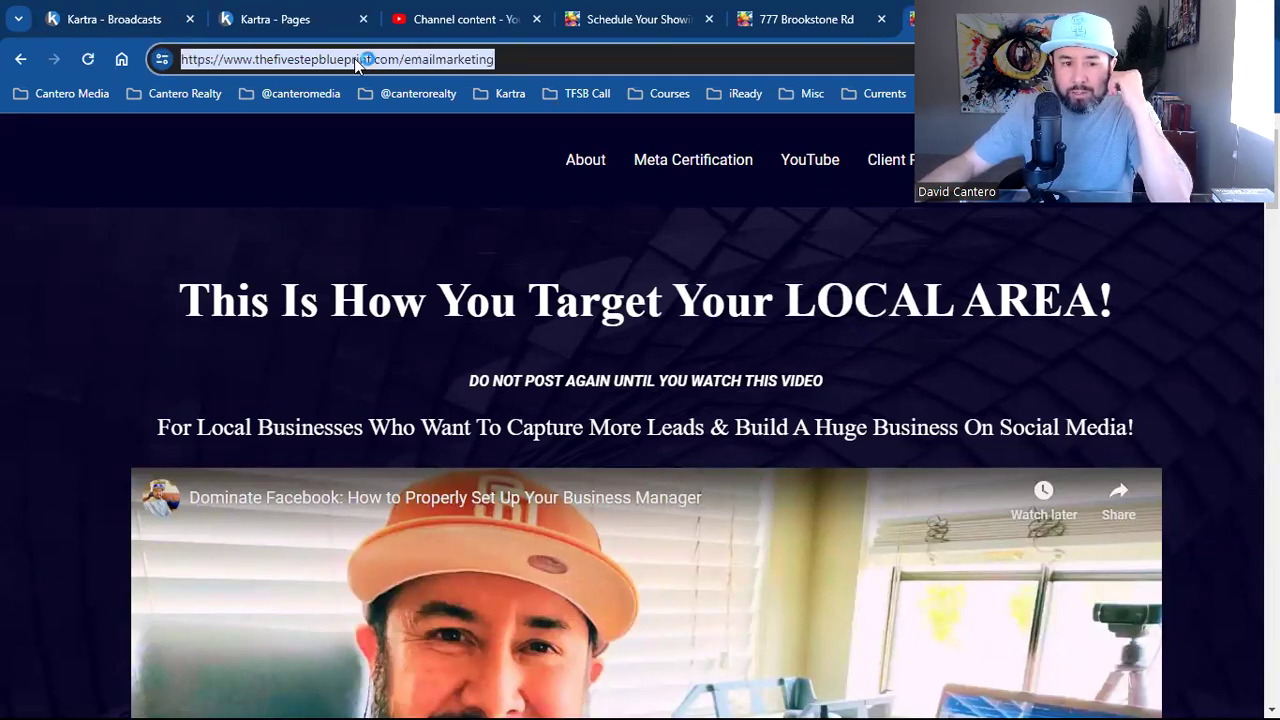
pyautogui.click(354, 58)
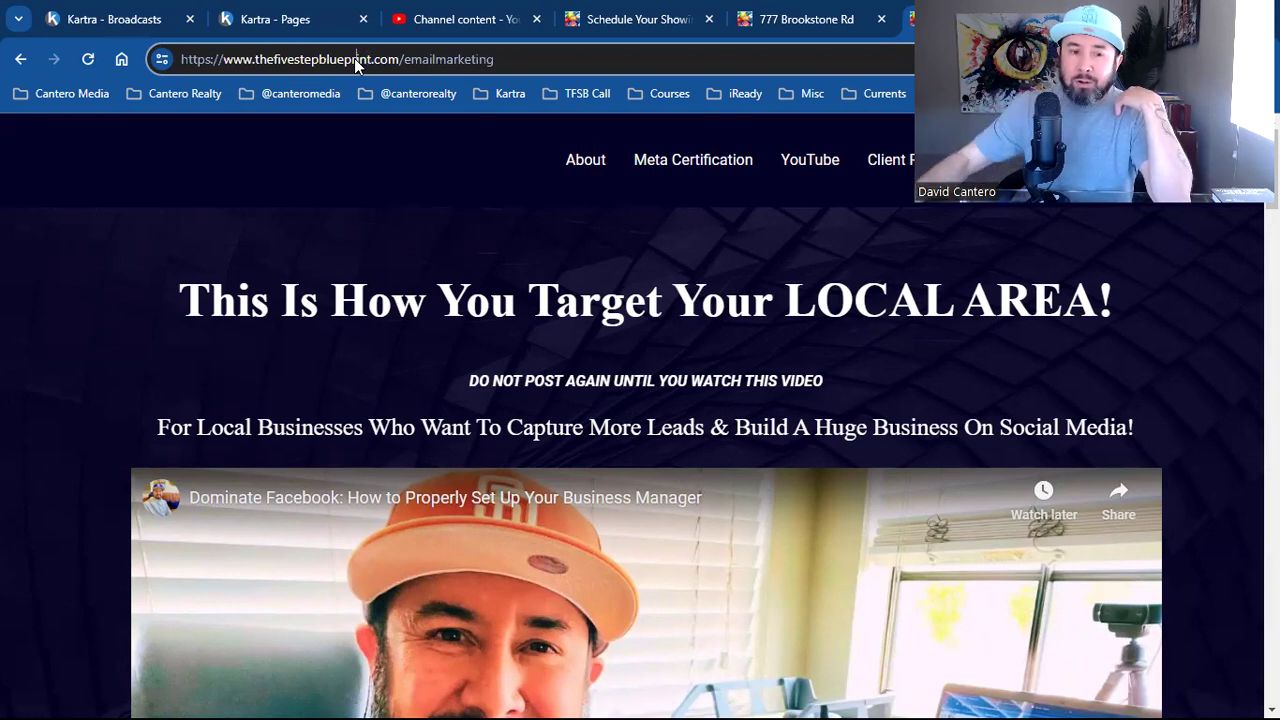
pyautogui.doubleClick(348, 60)
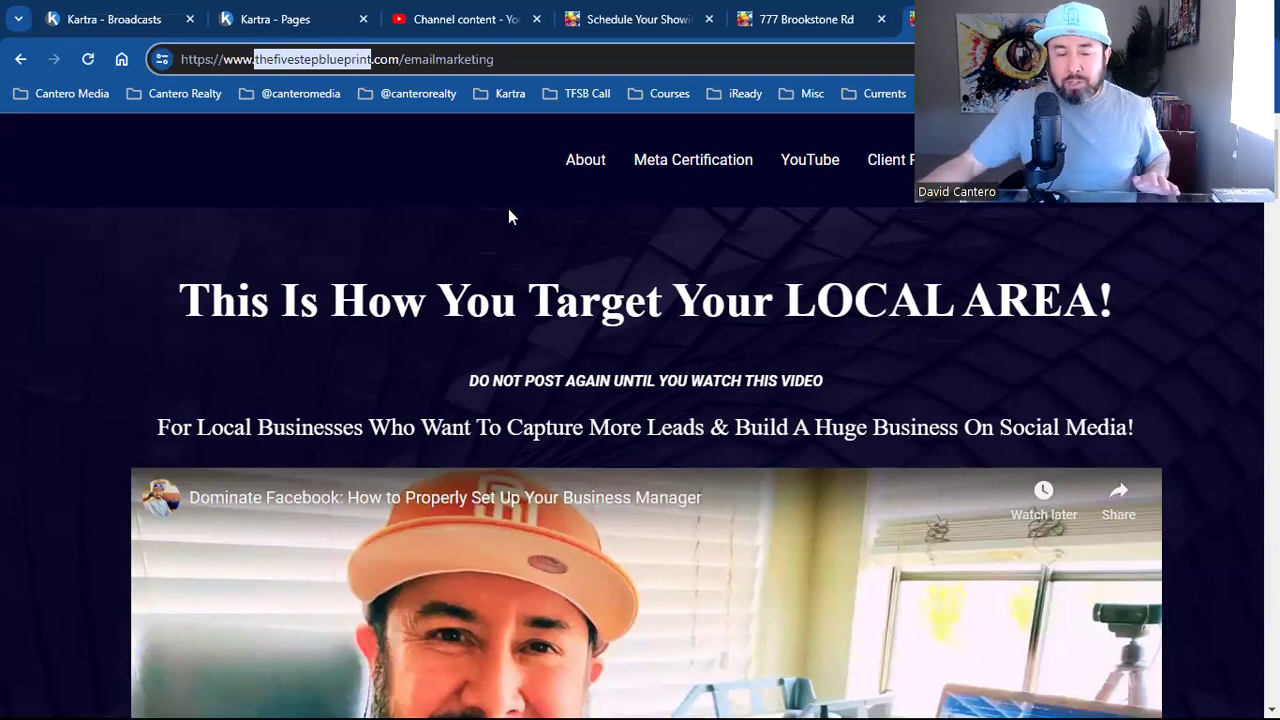
# Play the embedded Dominate Facebook video and mute its sound
pyautogui.scroll(-3, 820, 626)
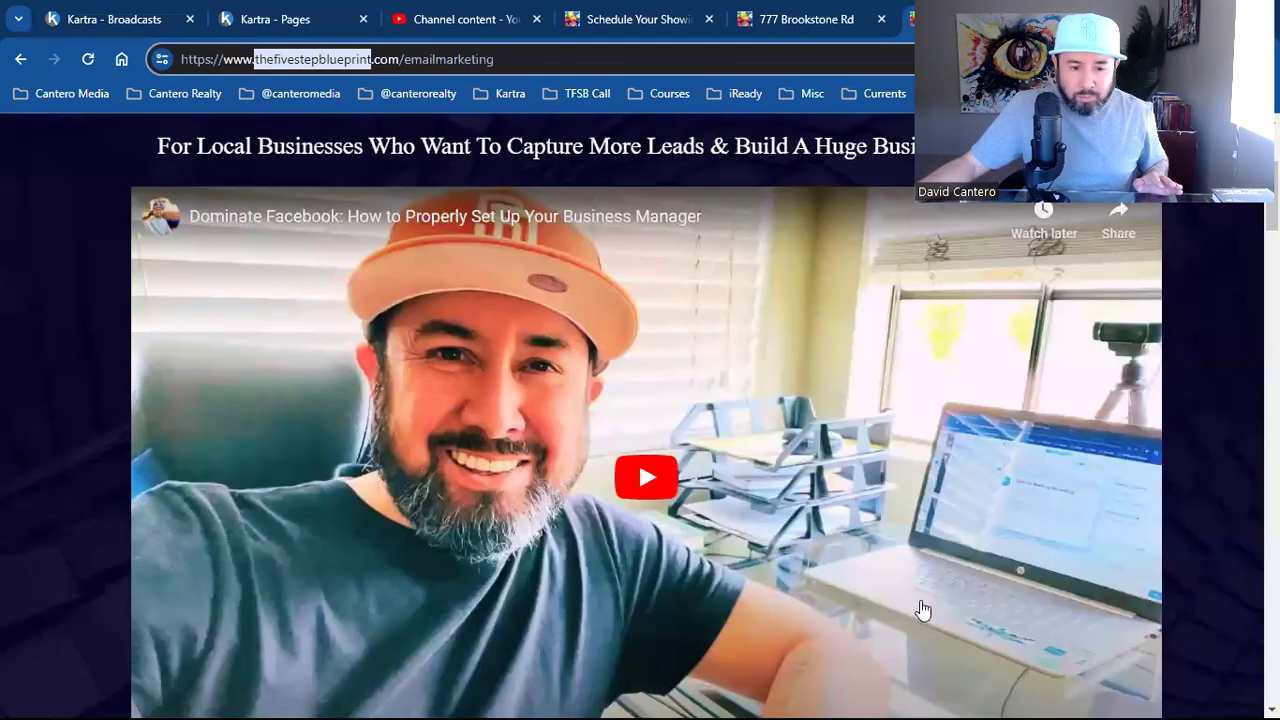
pyautogui.scroll(-3, 920, 609)
pyautogui.click(163, 416)
pyautogui.scroll(3, 442, 527)
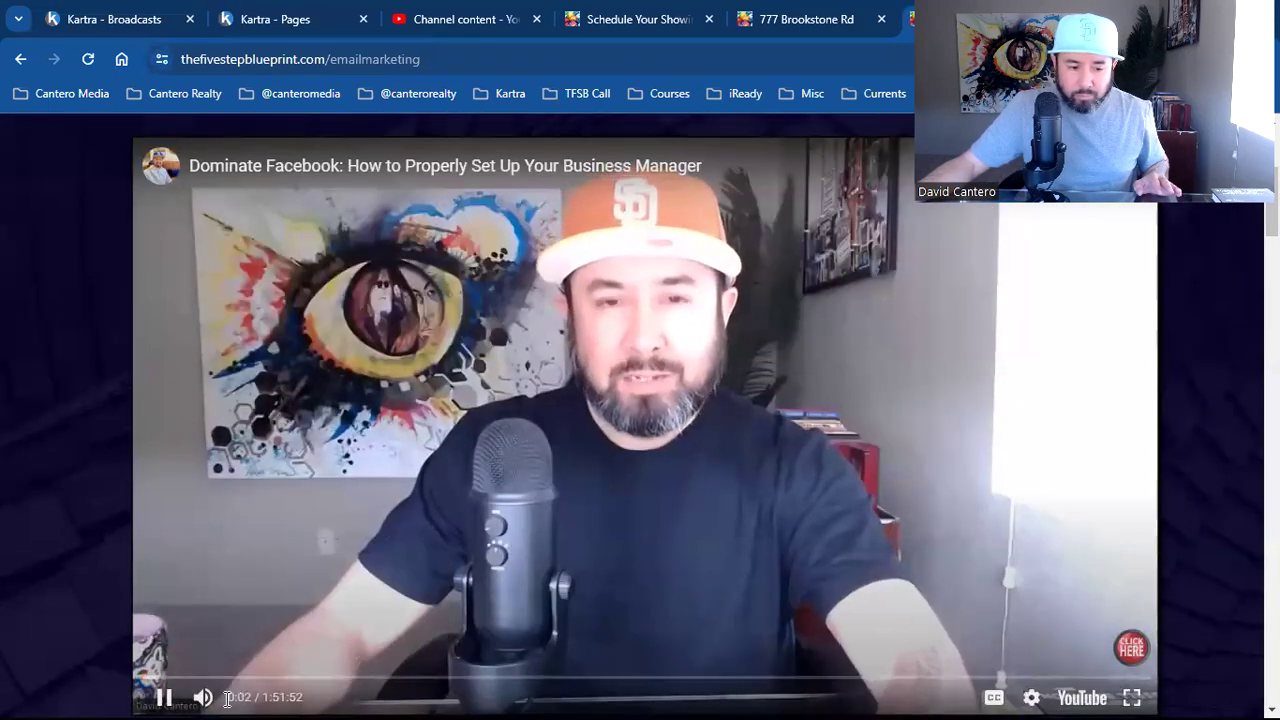
pyautogui.click(203, 697)
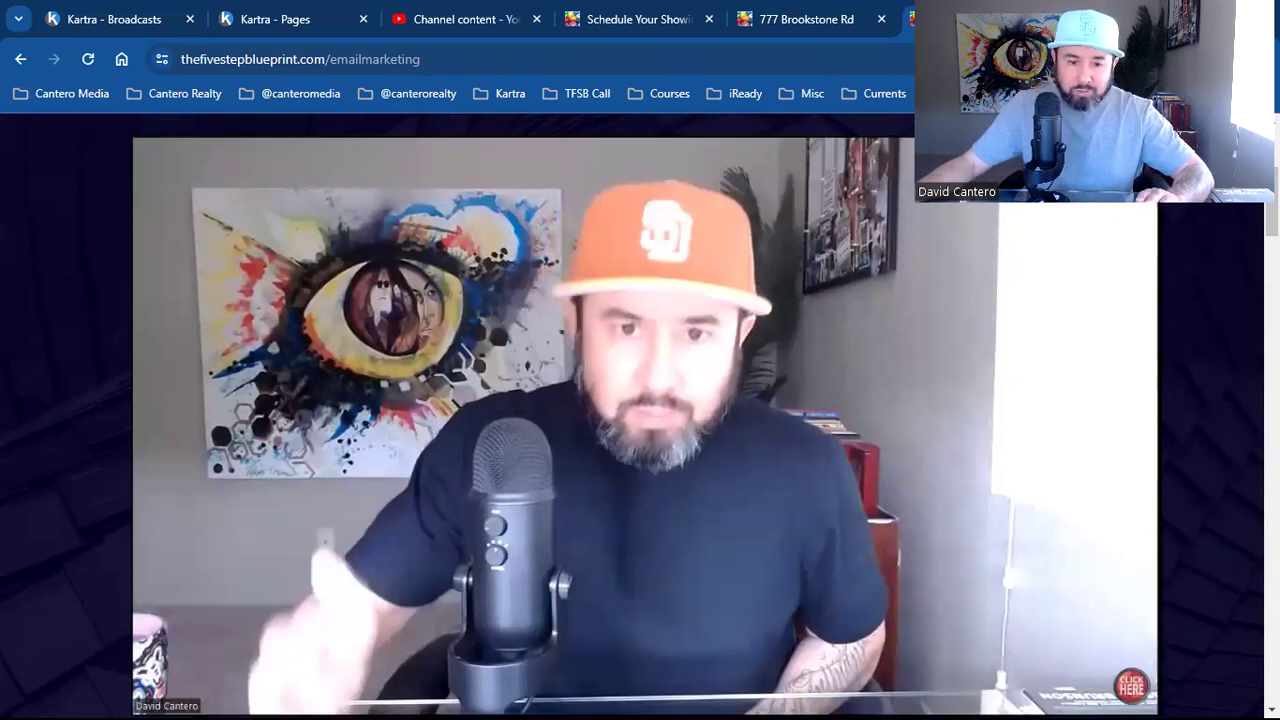
# Preview the 'Please Tell Me More About Your Business' popup form, then close it
pyautogui.scroll(-1, 450, 600)
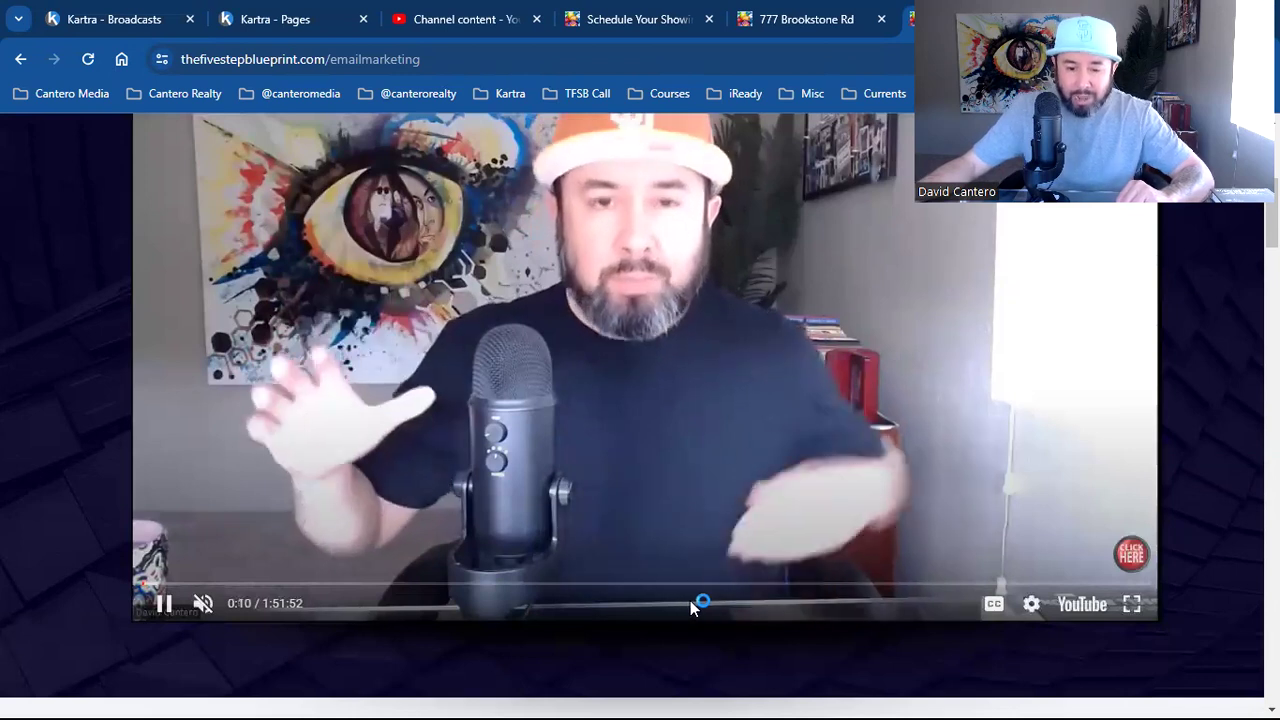
pyautogui.scroll(-4, 690, 600)
pyautogui.click(756, 478)
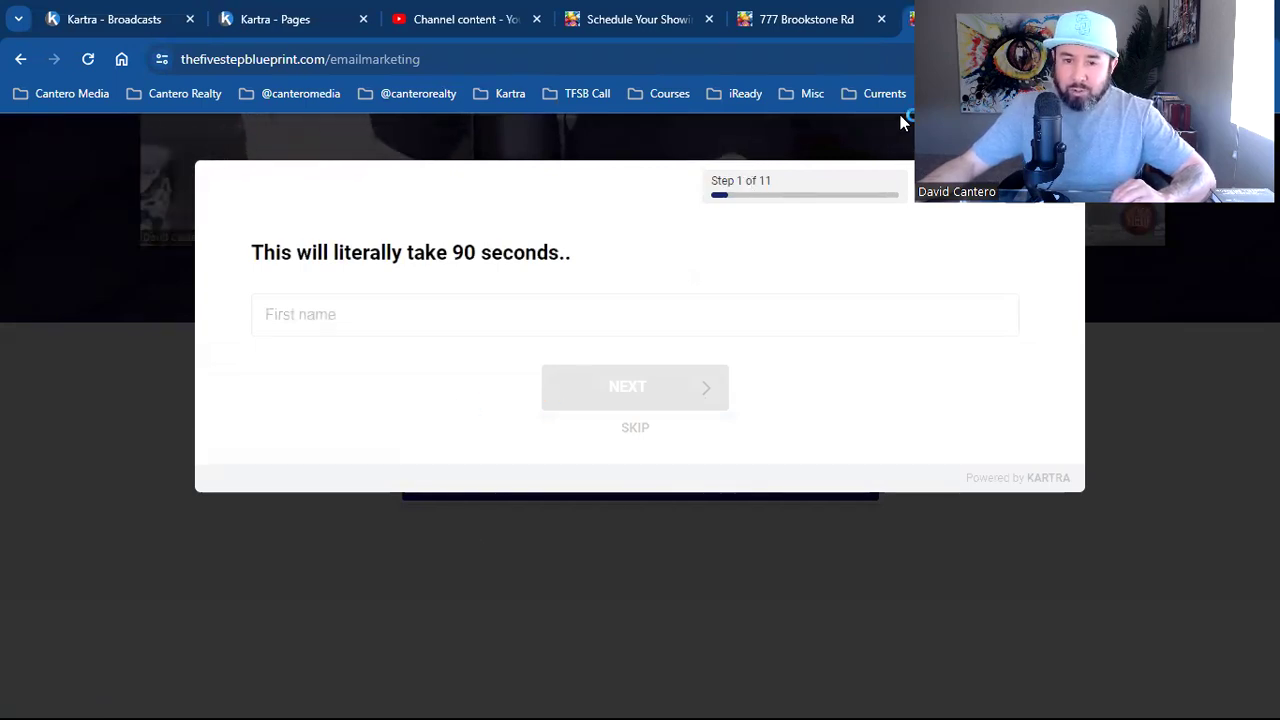
pyautogui.click(1075, 290)
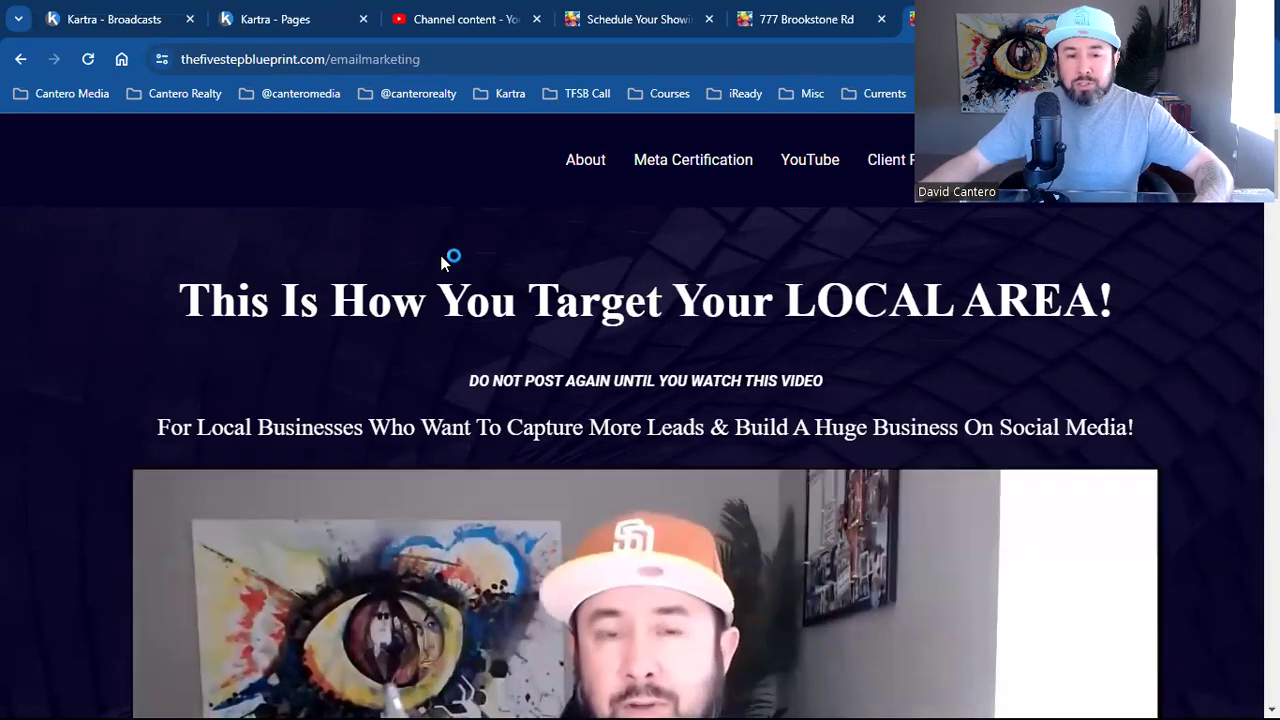
# Test the page's Please Tell Me More button, reload, then switch to the Kartra Broadcasts tab
pyautogui.doubleClick(362, 56)
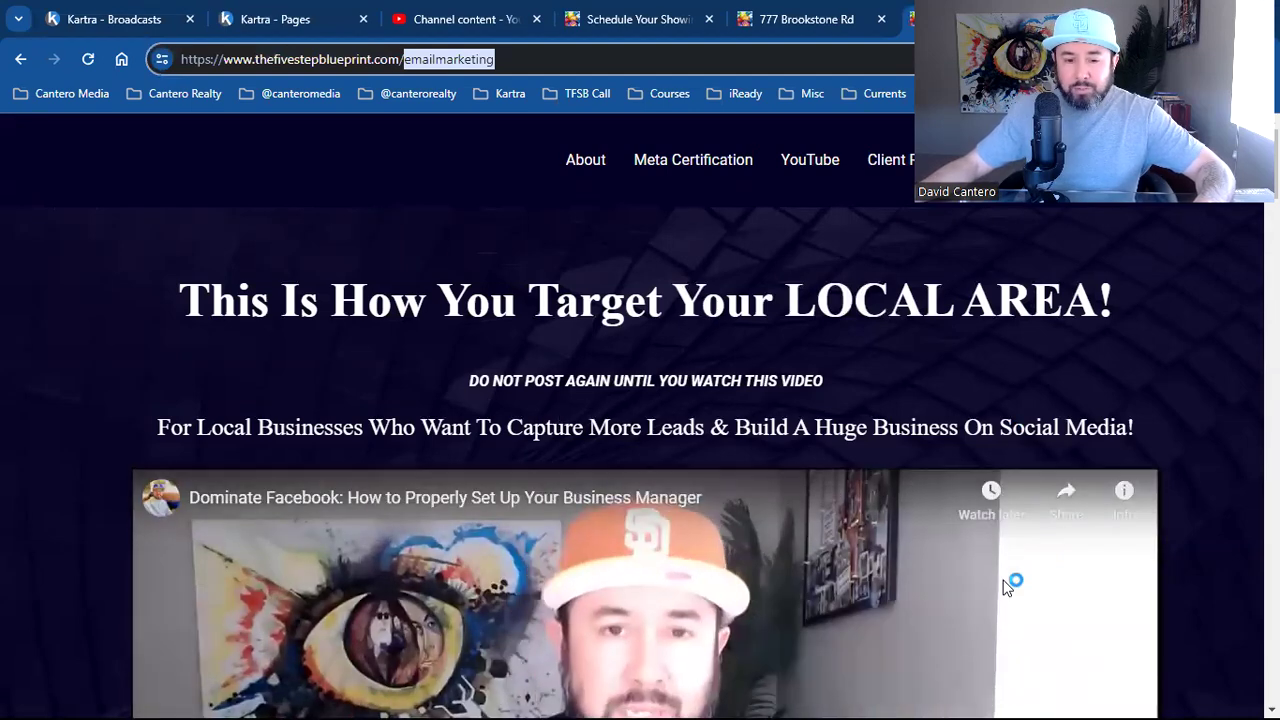
pyautogui.scroll(-4, 632, 420)
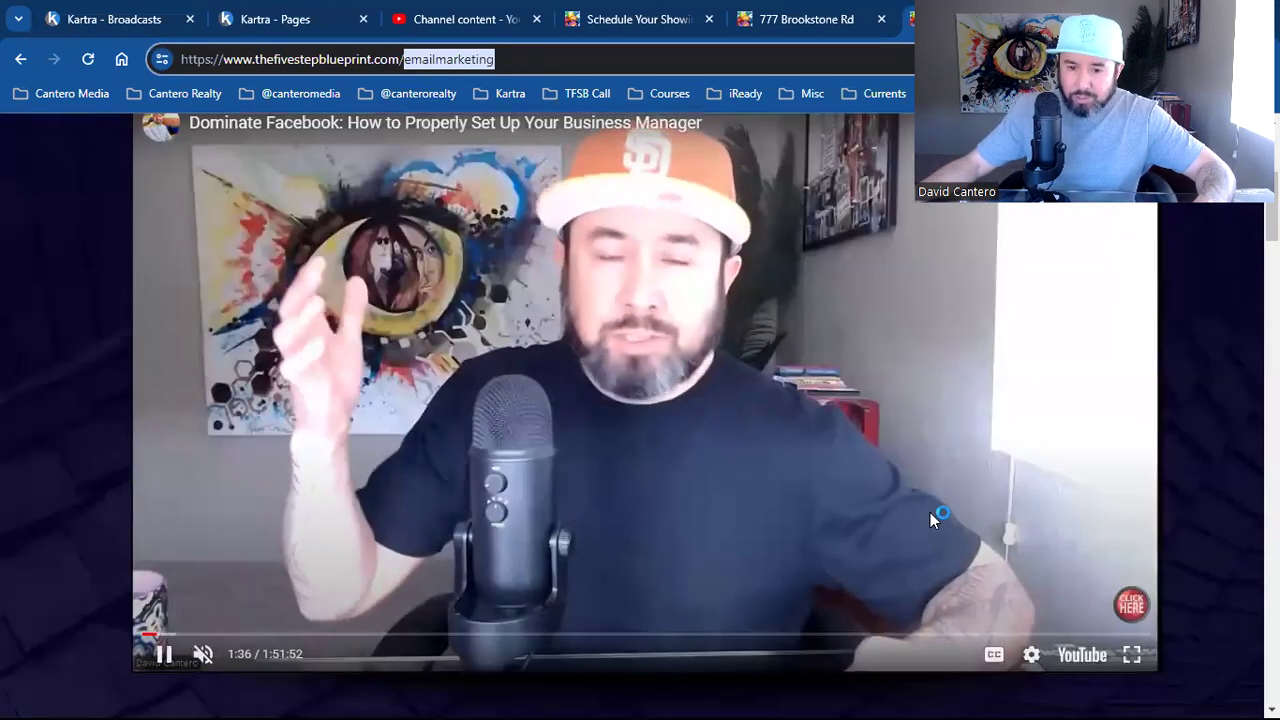
pyautogui.scroll(-5, 1136, 538)
pyautogui.scroll(-2, 1136, 538)
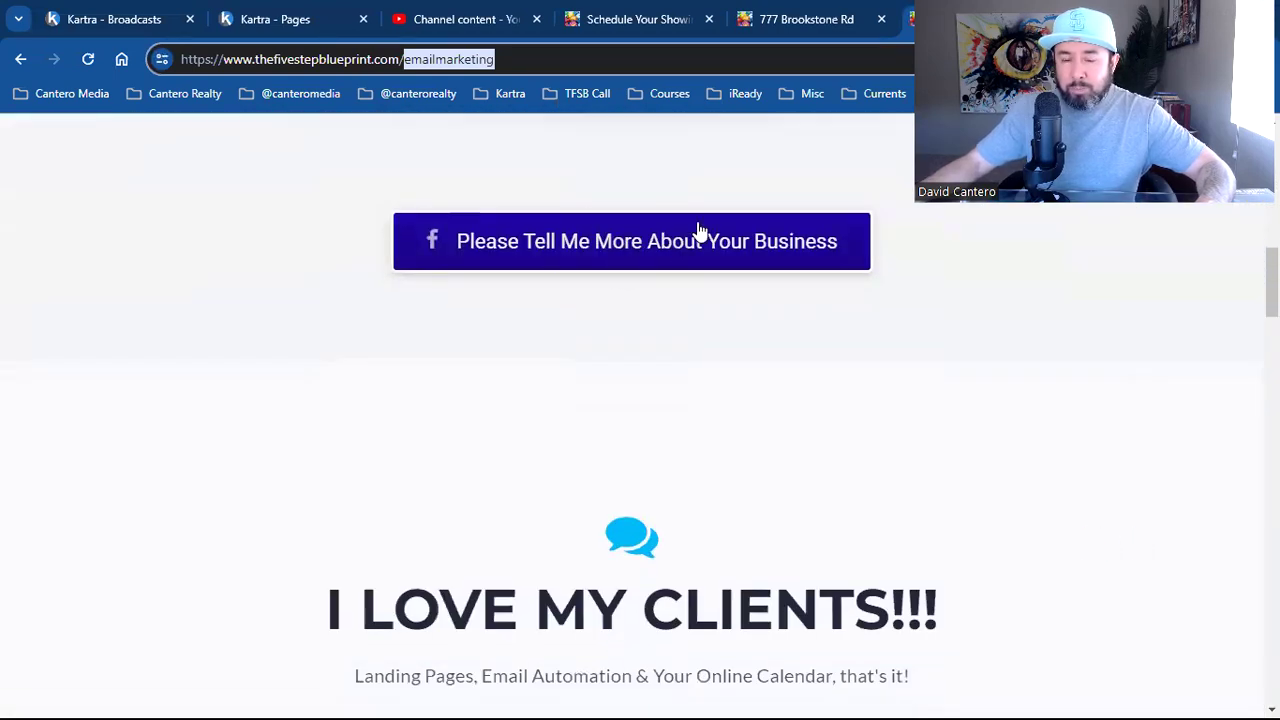
pyautogui.scroll(-1, 692, 200)
pyautogui.click(626, 171)
pyautogui.scroll(-7, 761, 557)
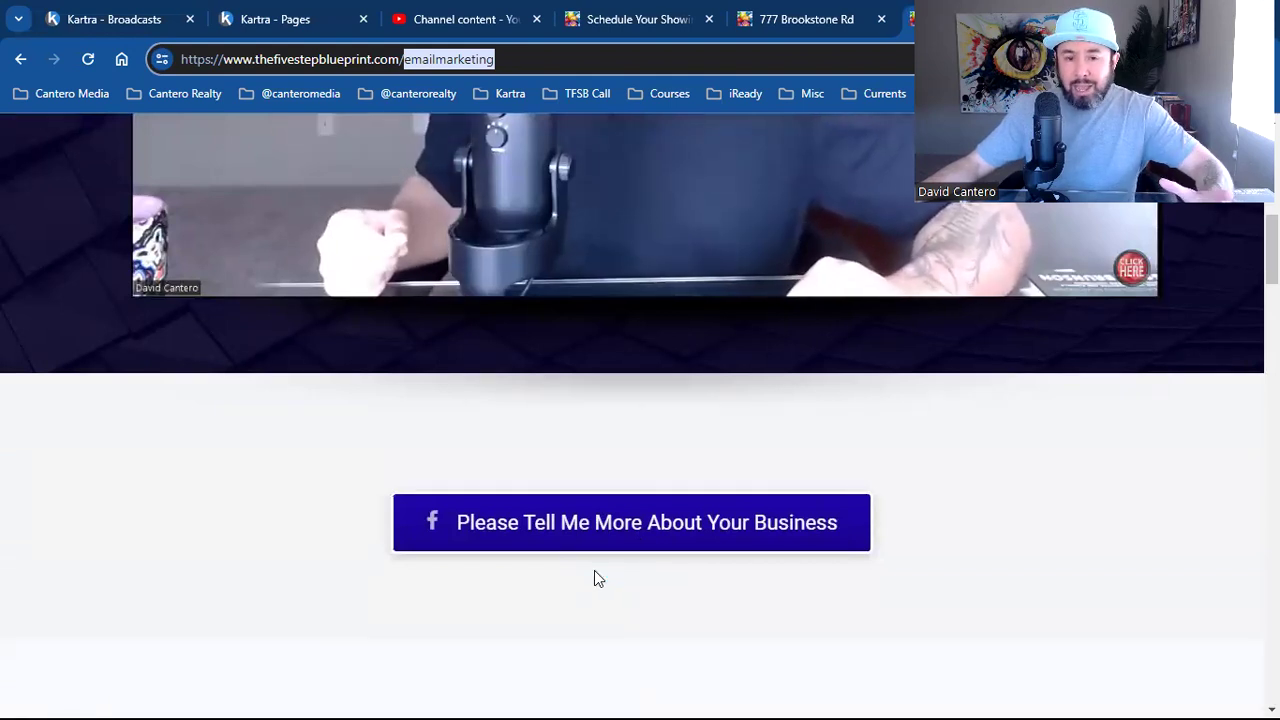
pyautogui.press('F5')
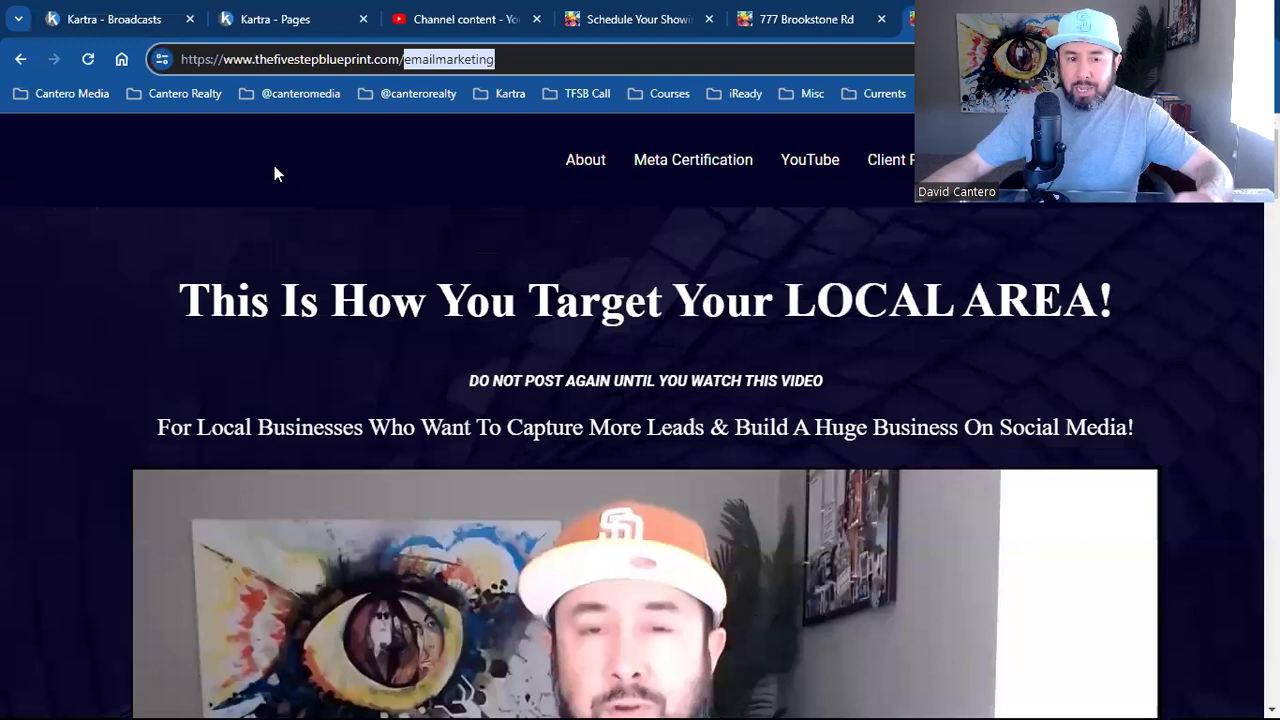
pyautogui.click(128, 16)
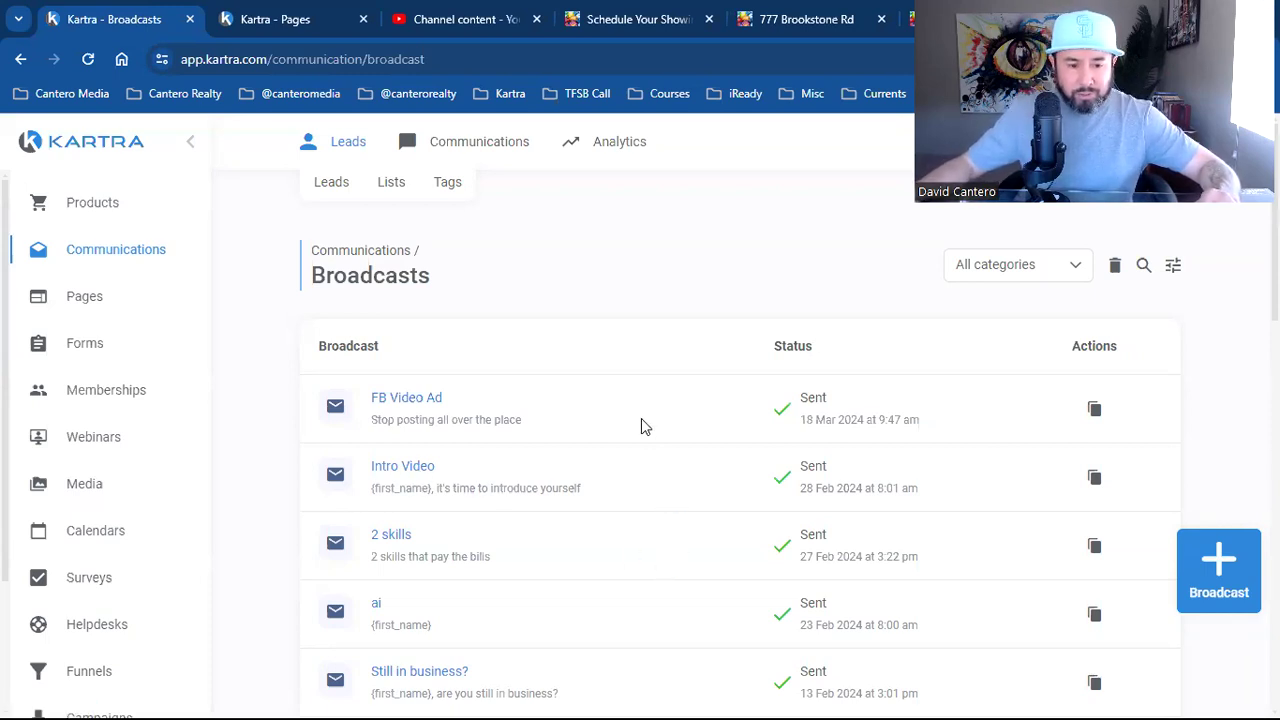
# Create a broadcast named 'Email Marketing' with category 'No category in particular'
pyautogui.moveTo(457, 141)
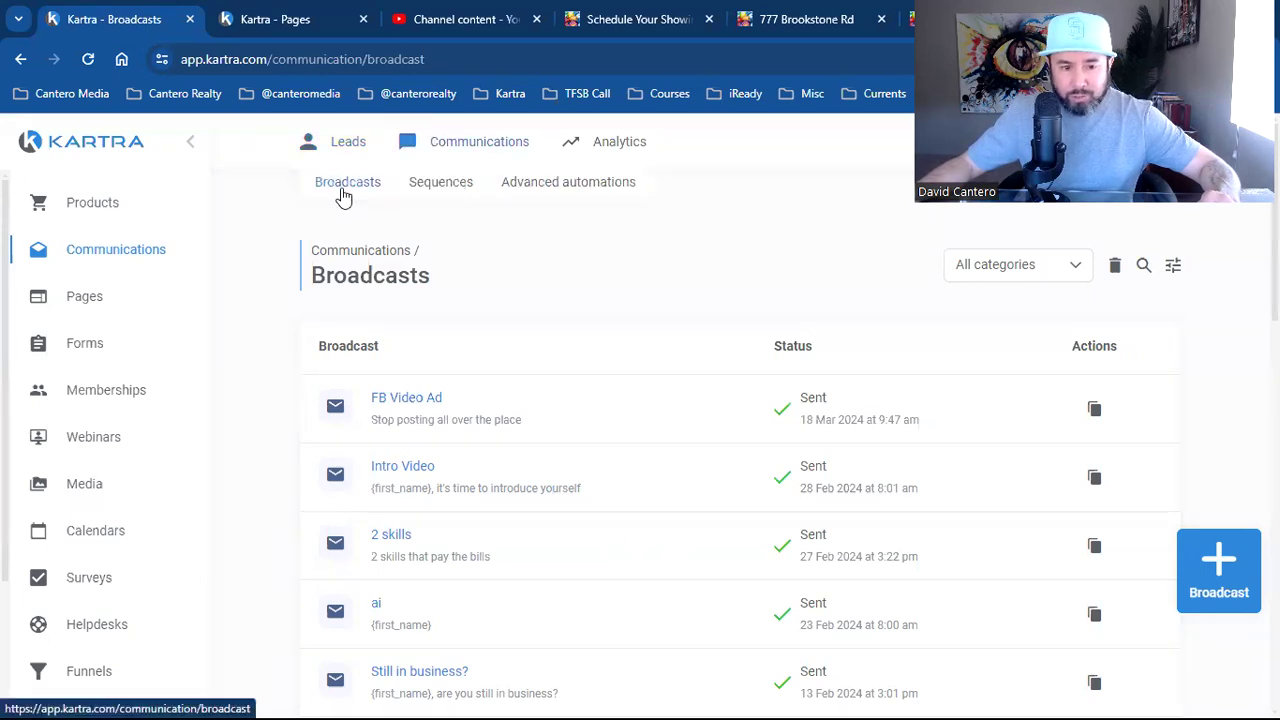
pyautogui.click(346, 188)
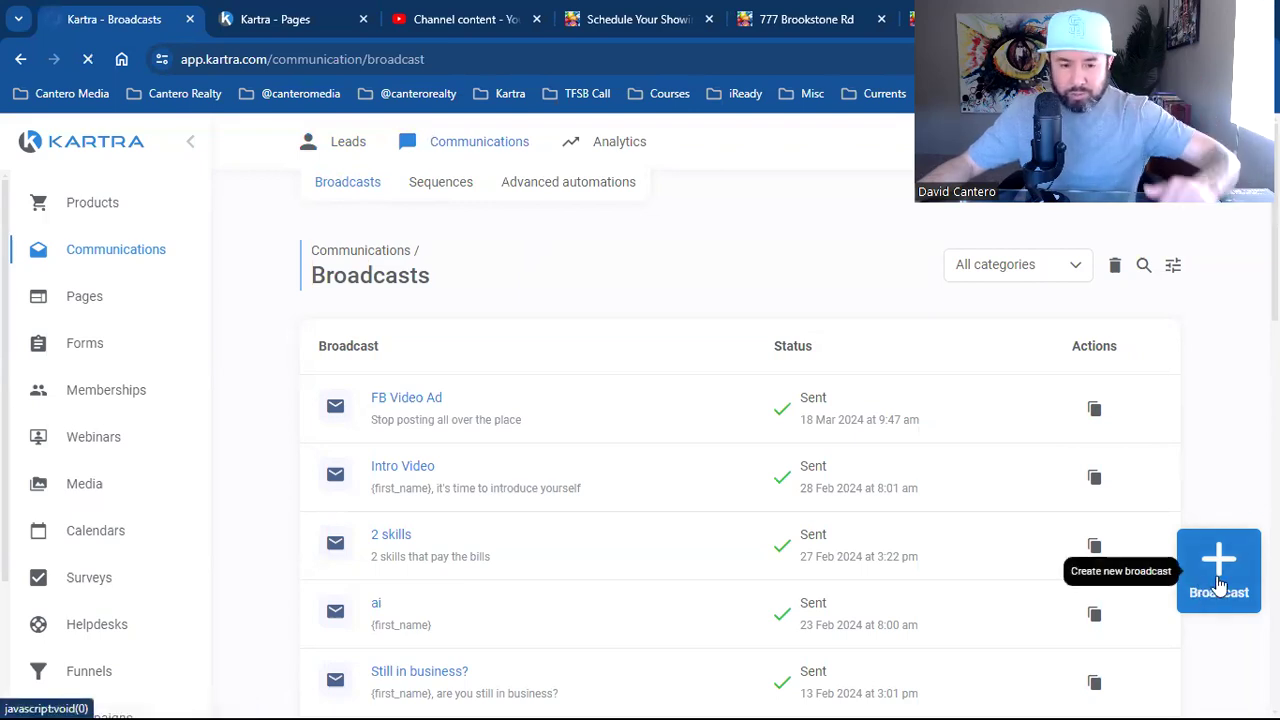
pyautogui.click(1219, 585)
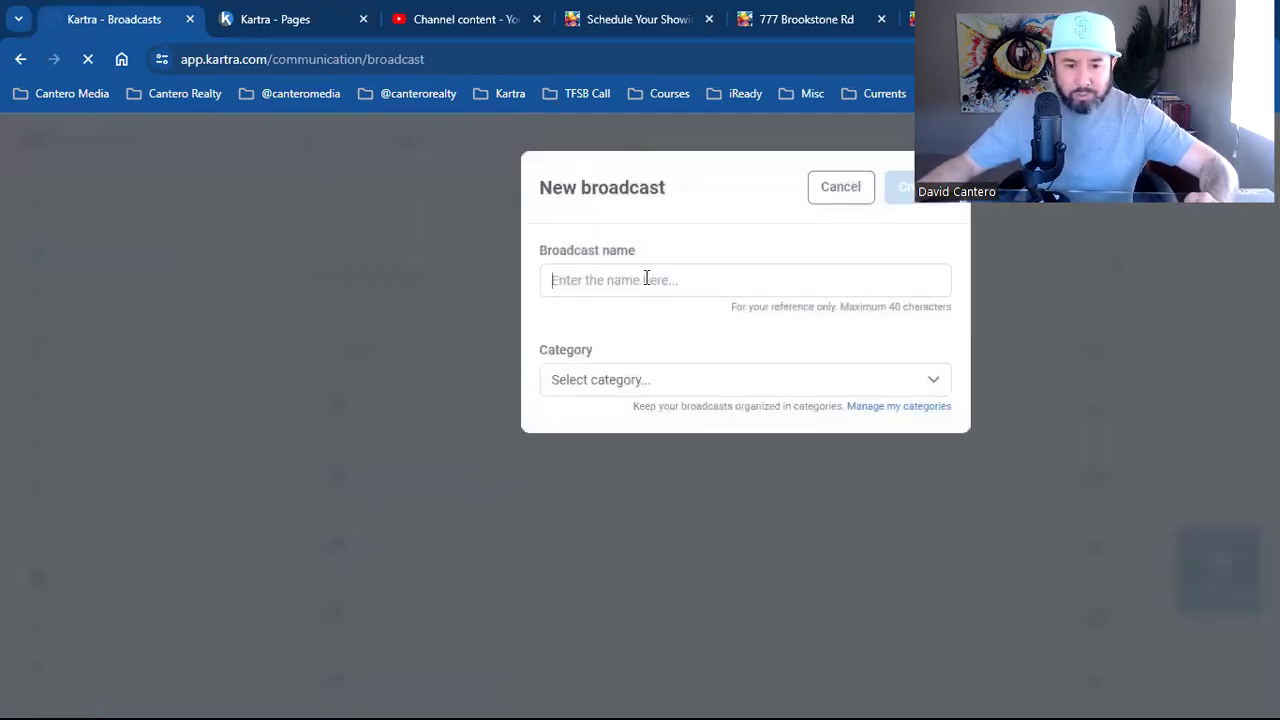
pyautogui.click(646, 279)
pyautogui.write('Email')
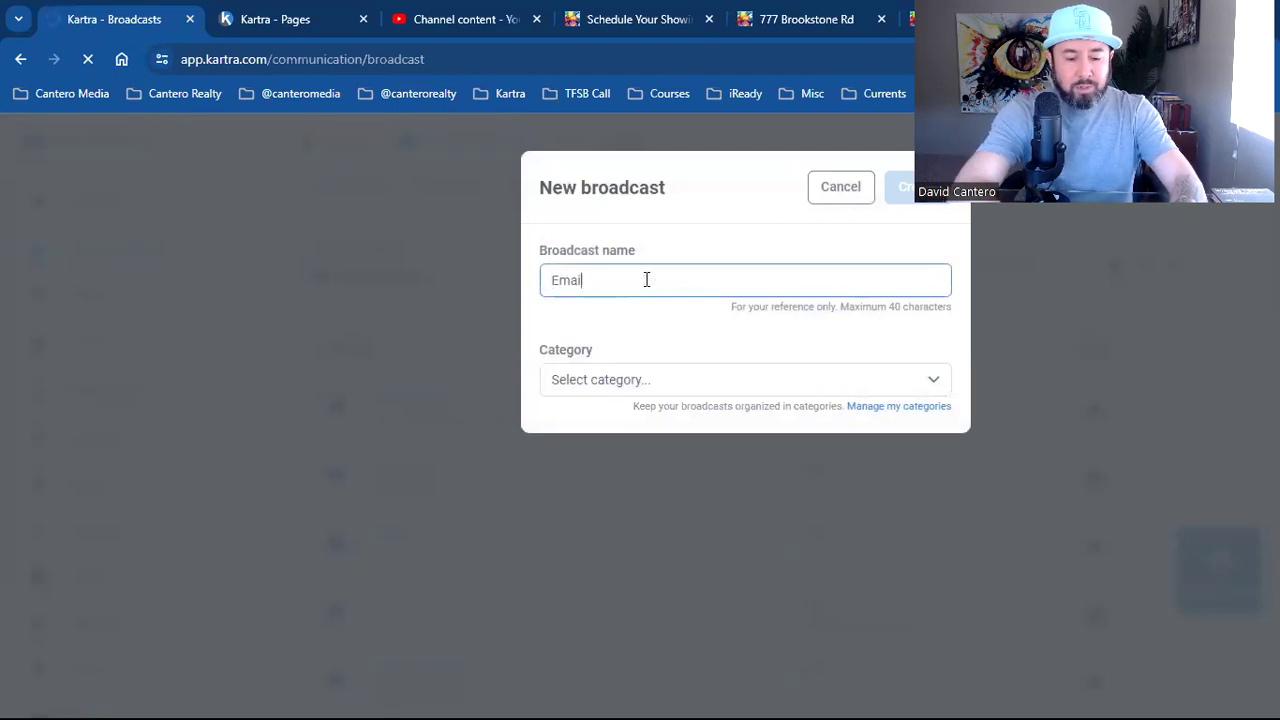
pyautogui.write(' Marketing')
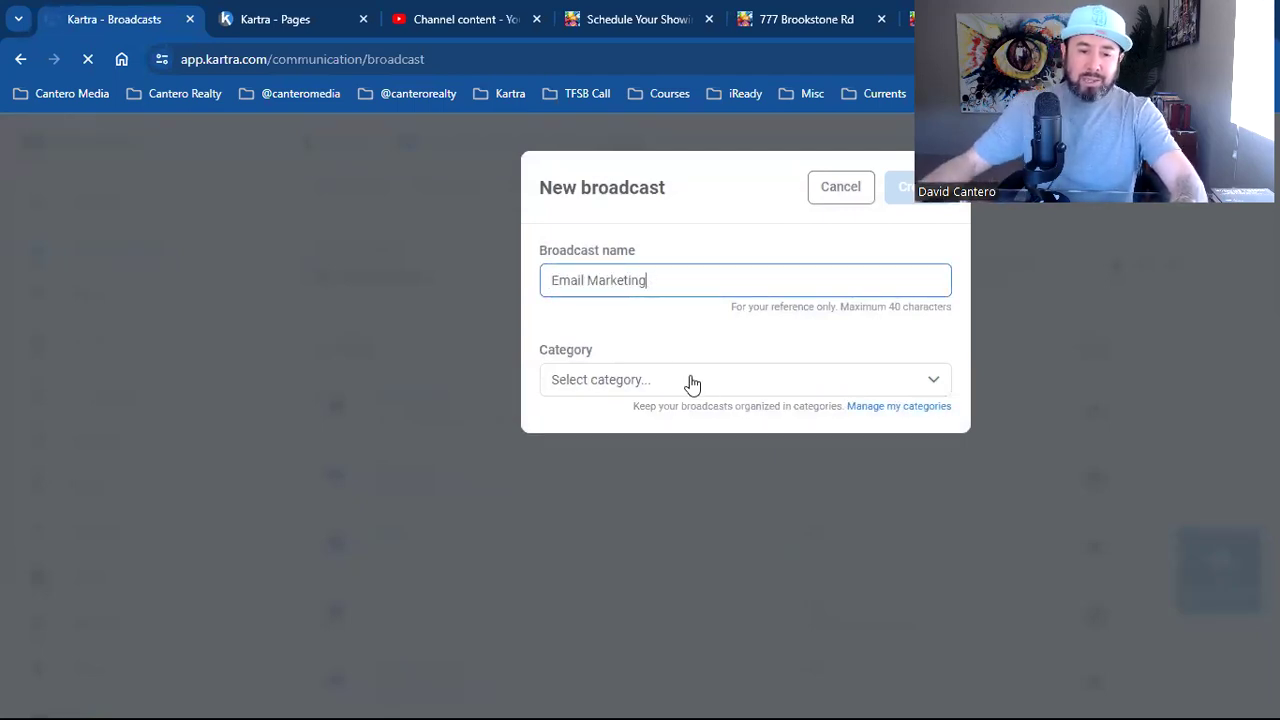
pyautogui.click(716, 383)
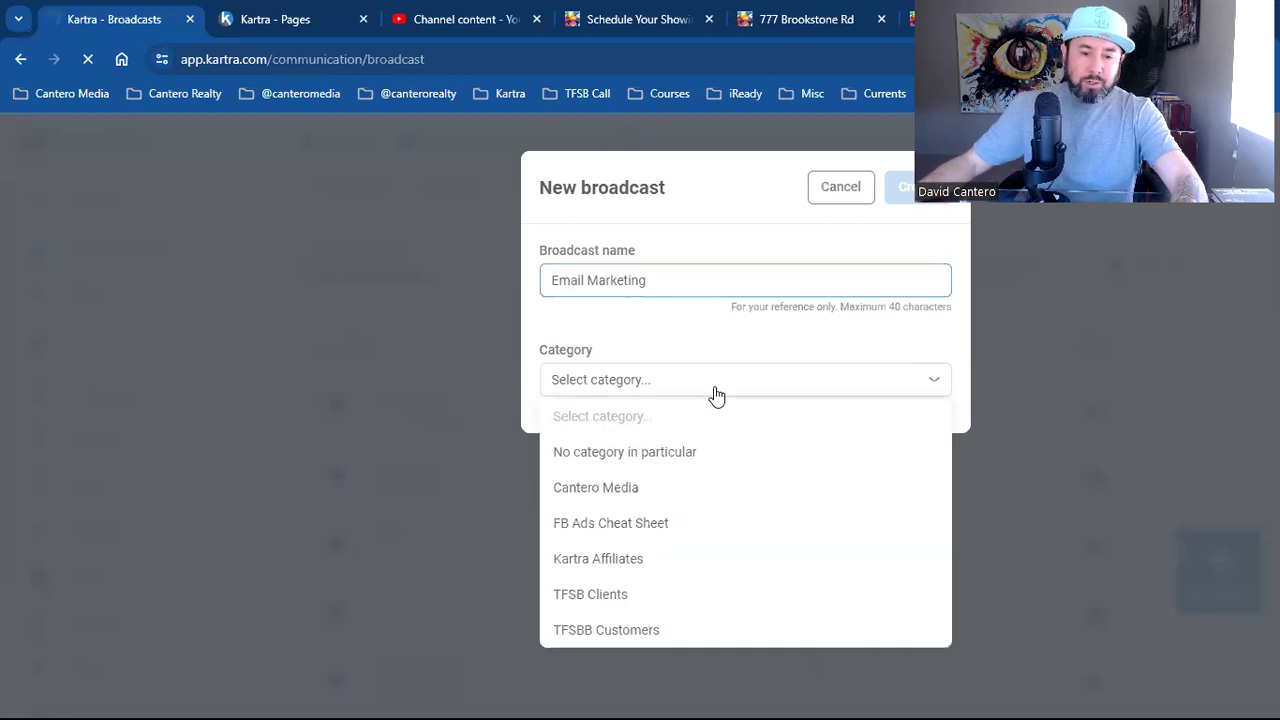
pyautogui.click(665, 456)
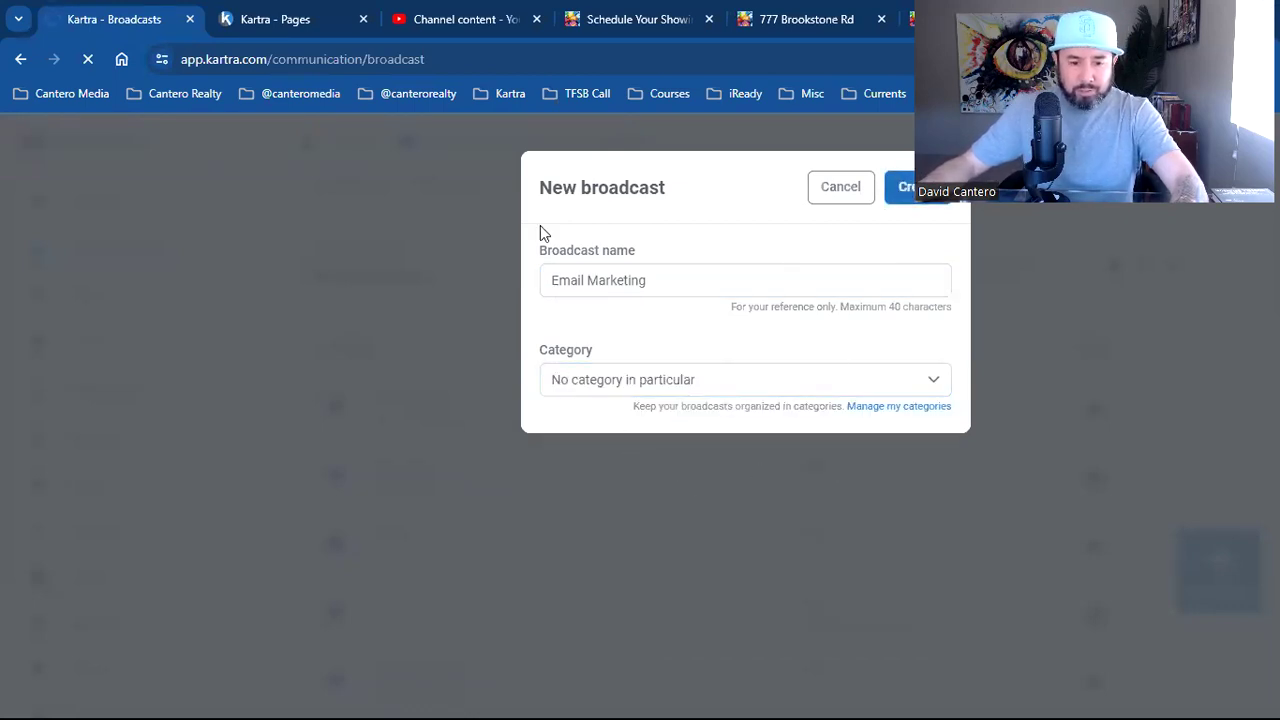
pyautogui.press('Return')
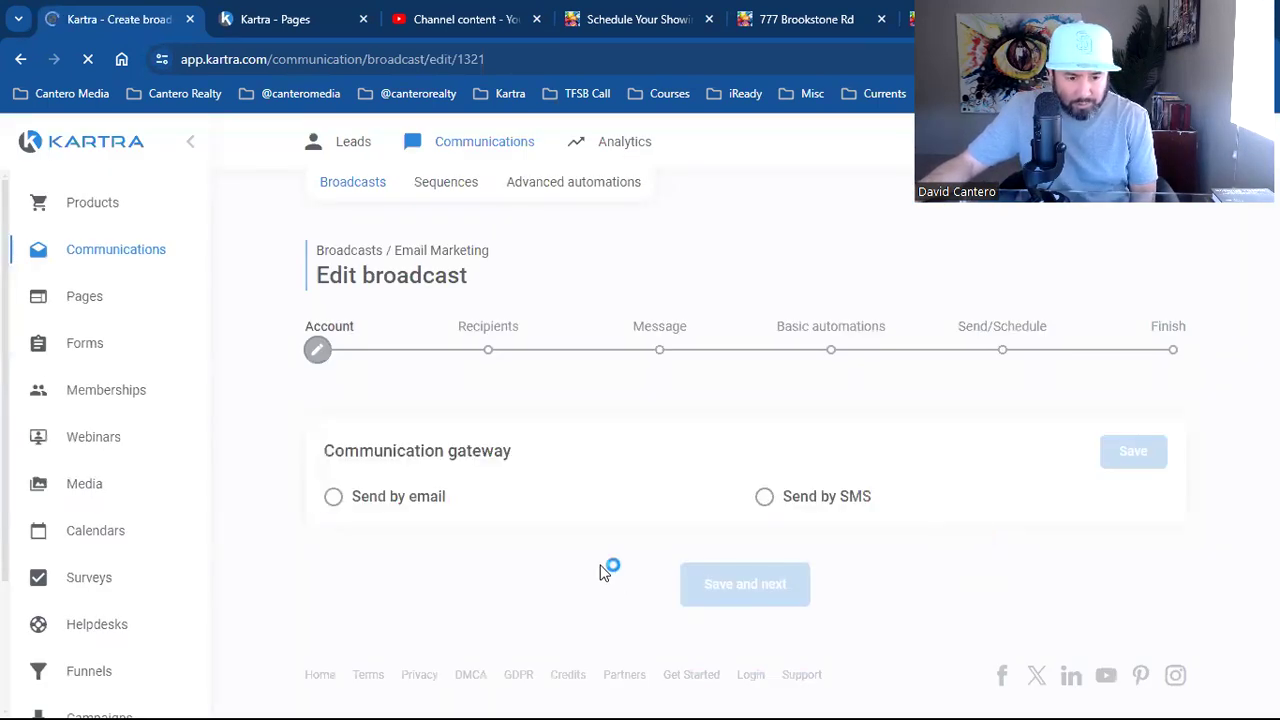
# Set the broadcast to send by email via the saved sender gateway and continue to Recipients
pyautogui.click(445, 500)
pyautogui.scroll(-1, 752, 525)
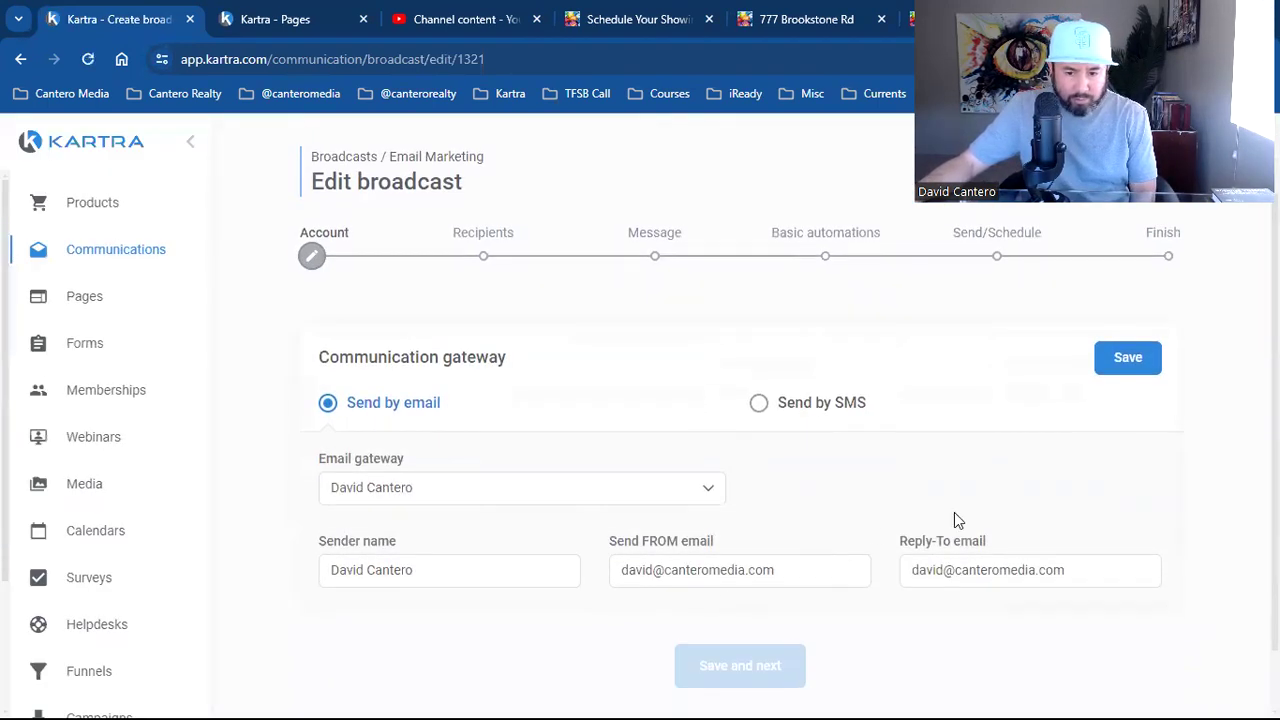
pyautogui.click(1140, 366)
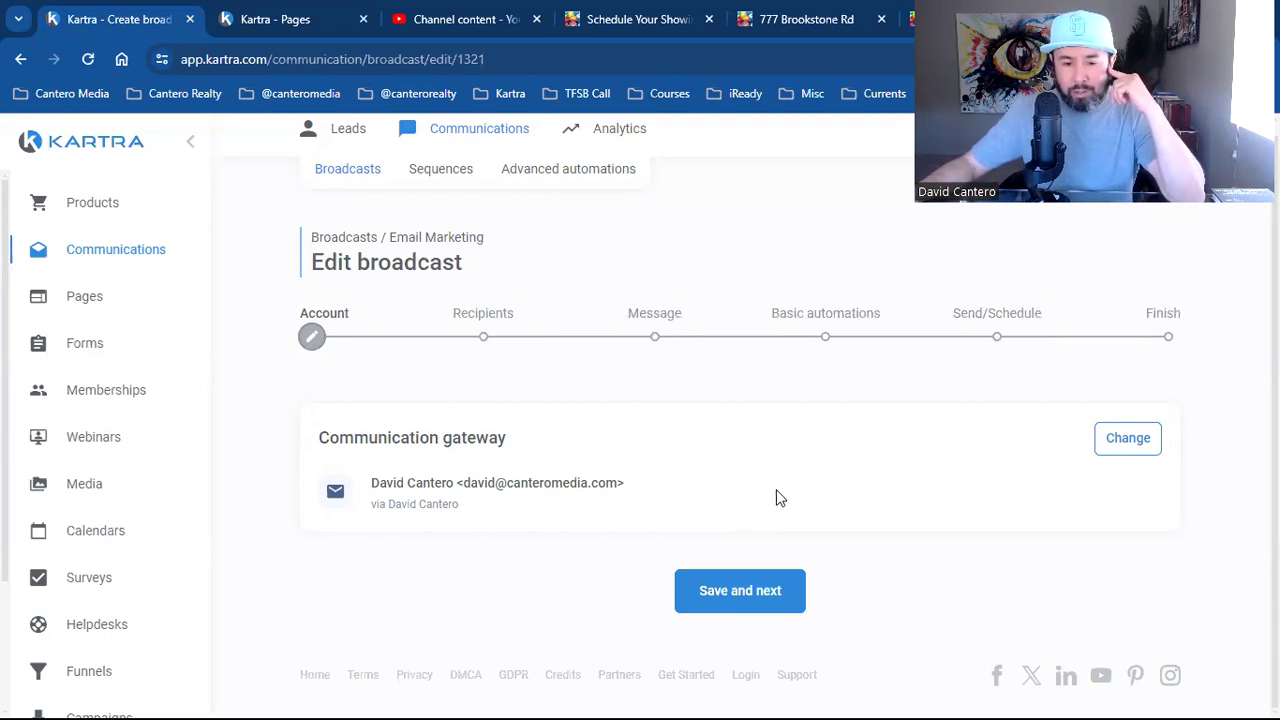
pyautogui.click(766, 598)
# Add a recipient condition for subscribers of the FB Ads 4 Beginners list
pyautogui.click(463, 480)
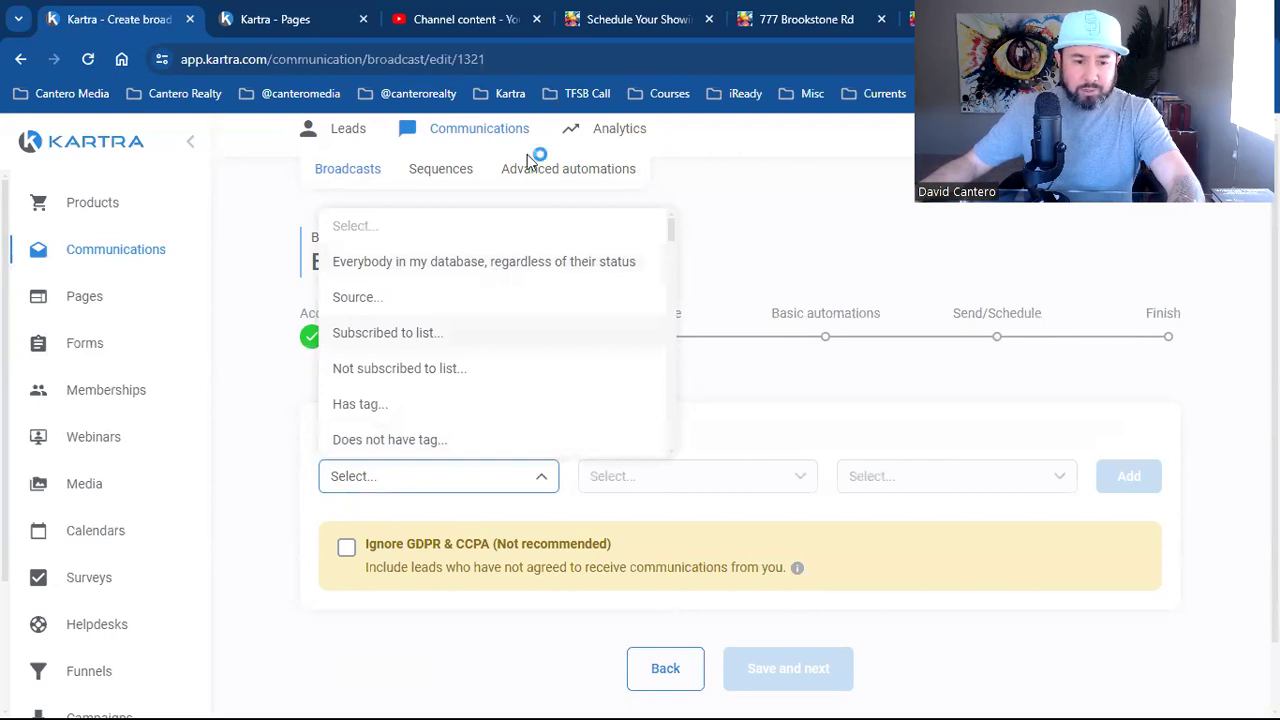
pyautogui.click(535, 263)
pyautogui.scroll(-2, 836, 510)
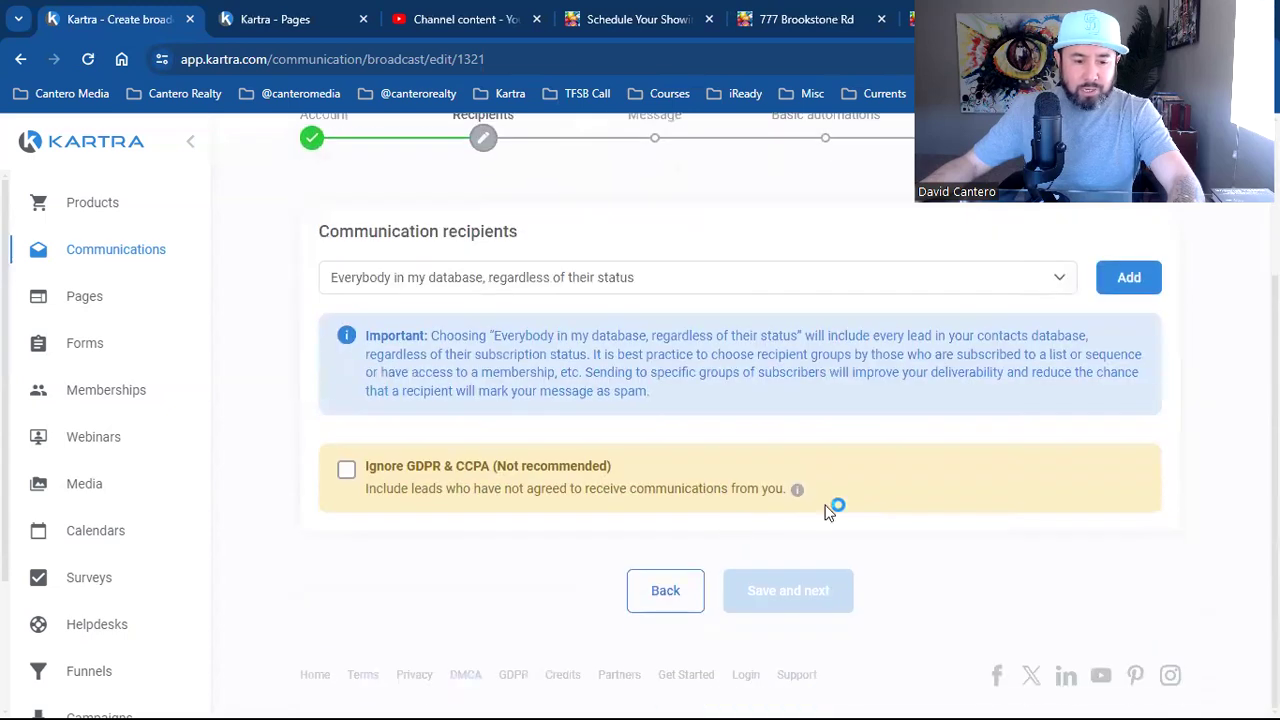
pyautogui.scroll(2, 503, 441)
pyautogui.click(502, 470)
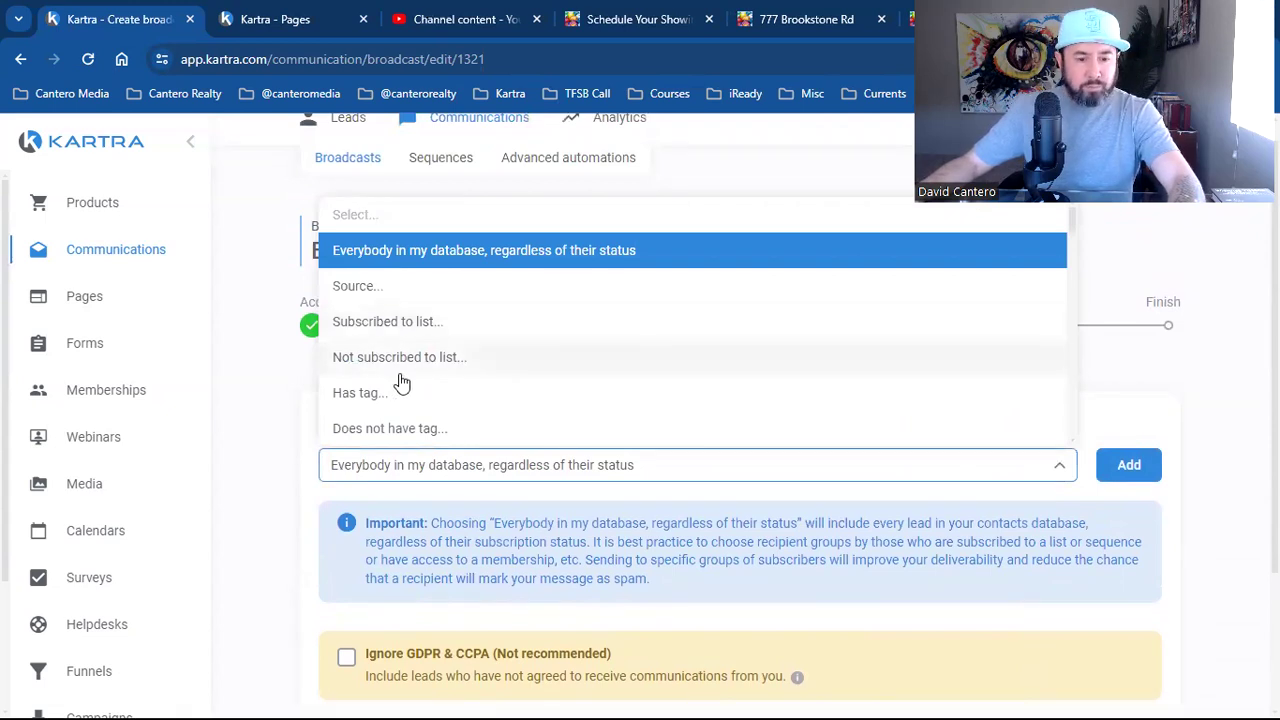
pyautogui.click(424, 334)
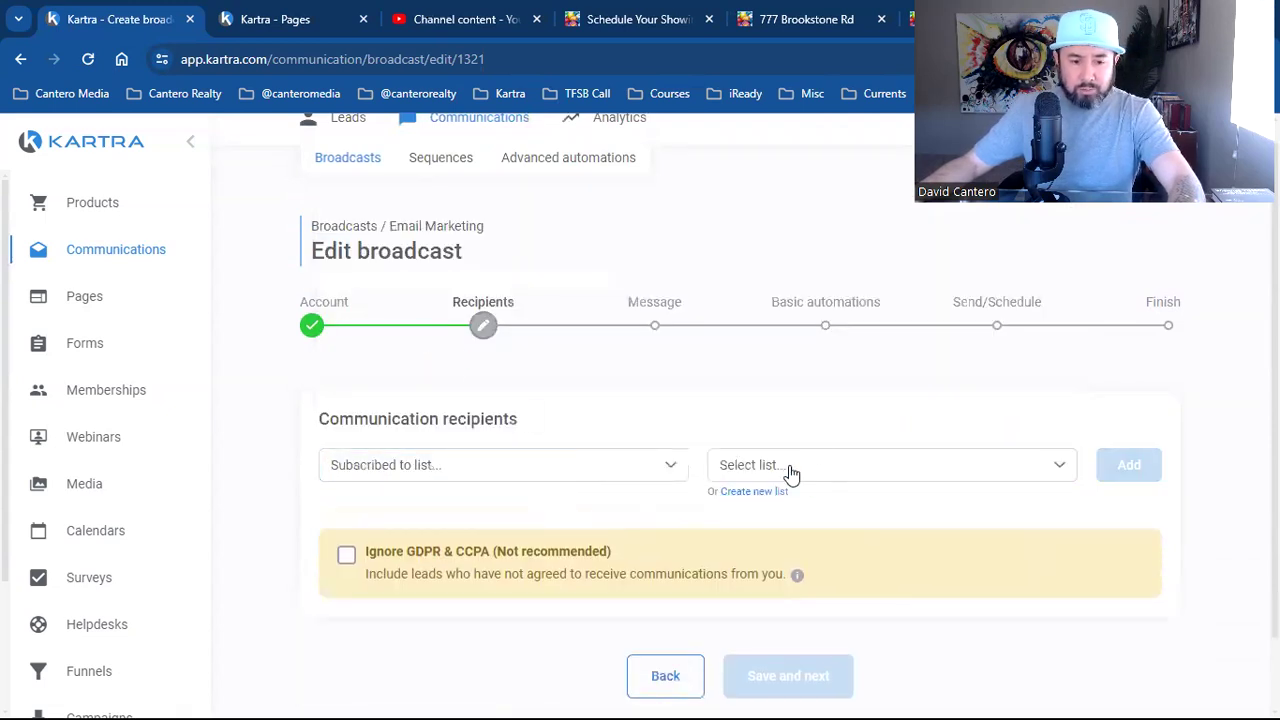
pyautogui.click(855, 470)
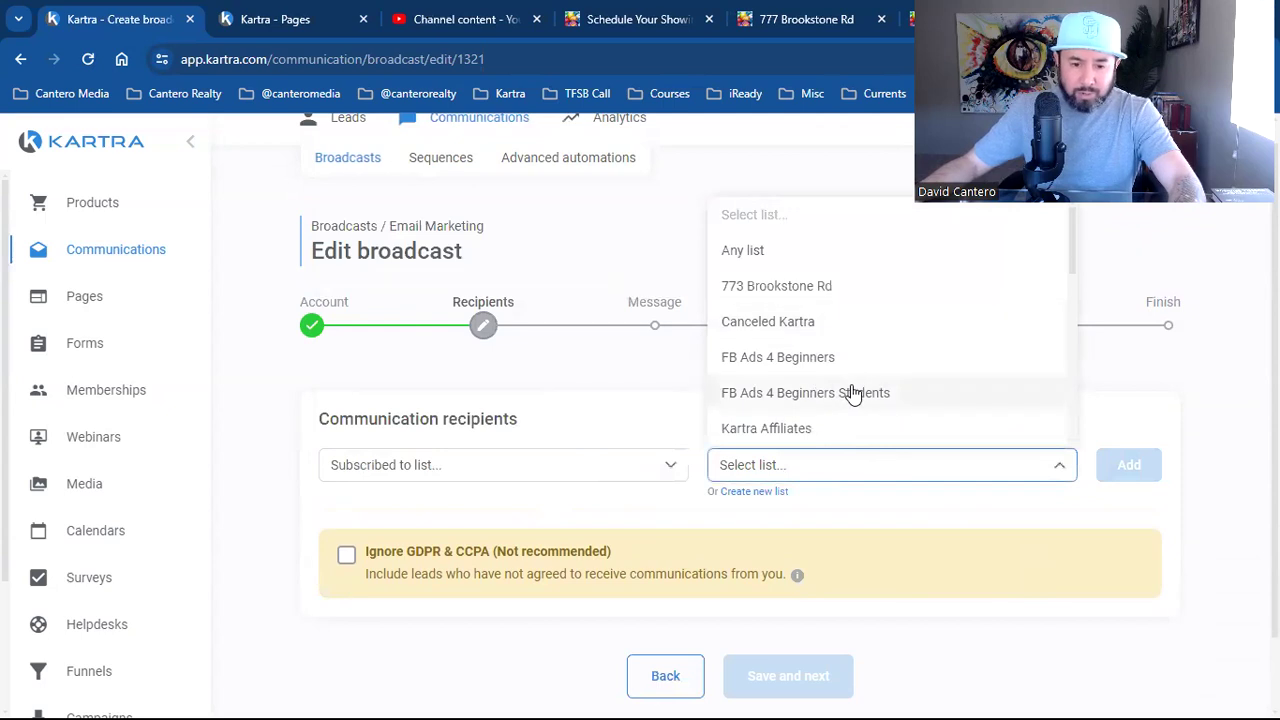
pyautogui.click(849, 357)
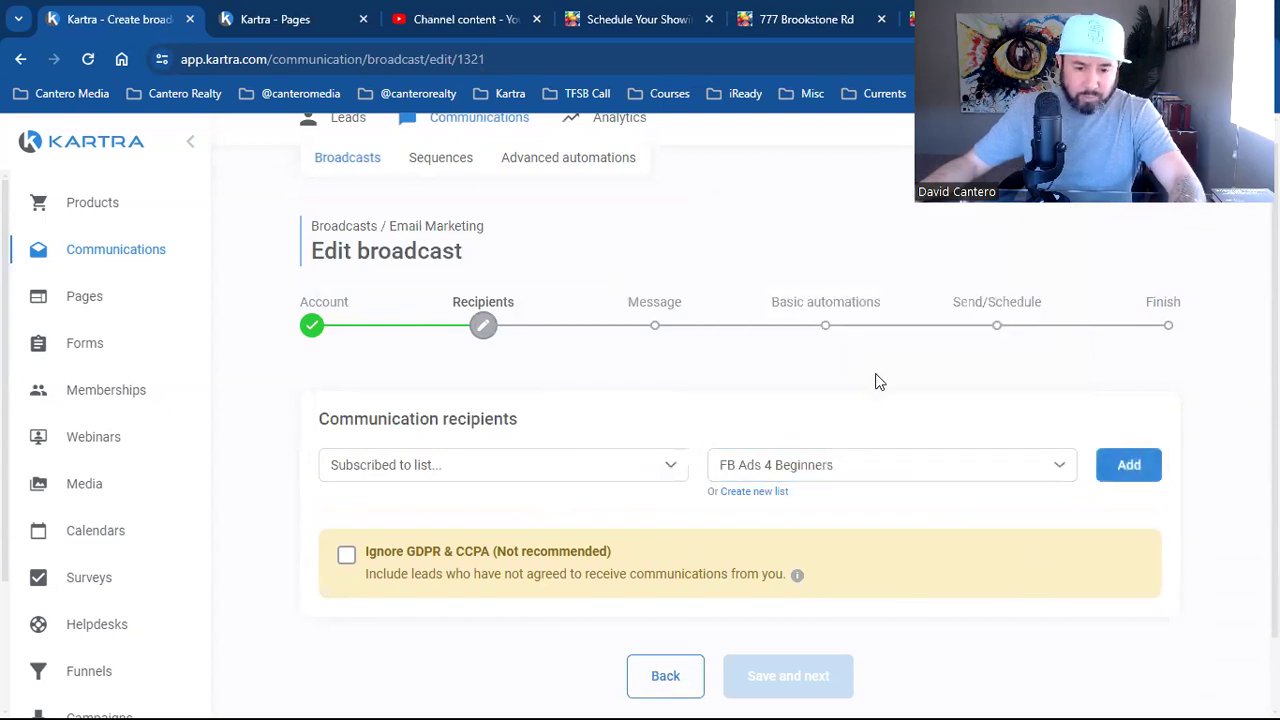
pyautogui.click(1125, 483)
# Add an Or condition for subscribers of the Scheduled Appointments list
pyautogui.click(380, 474)
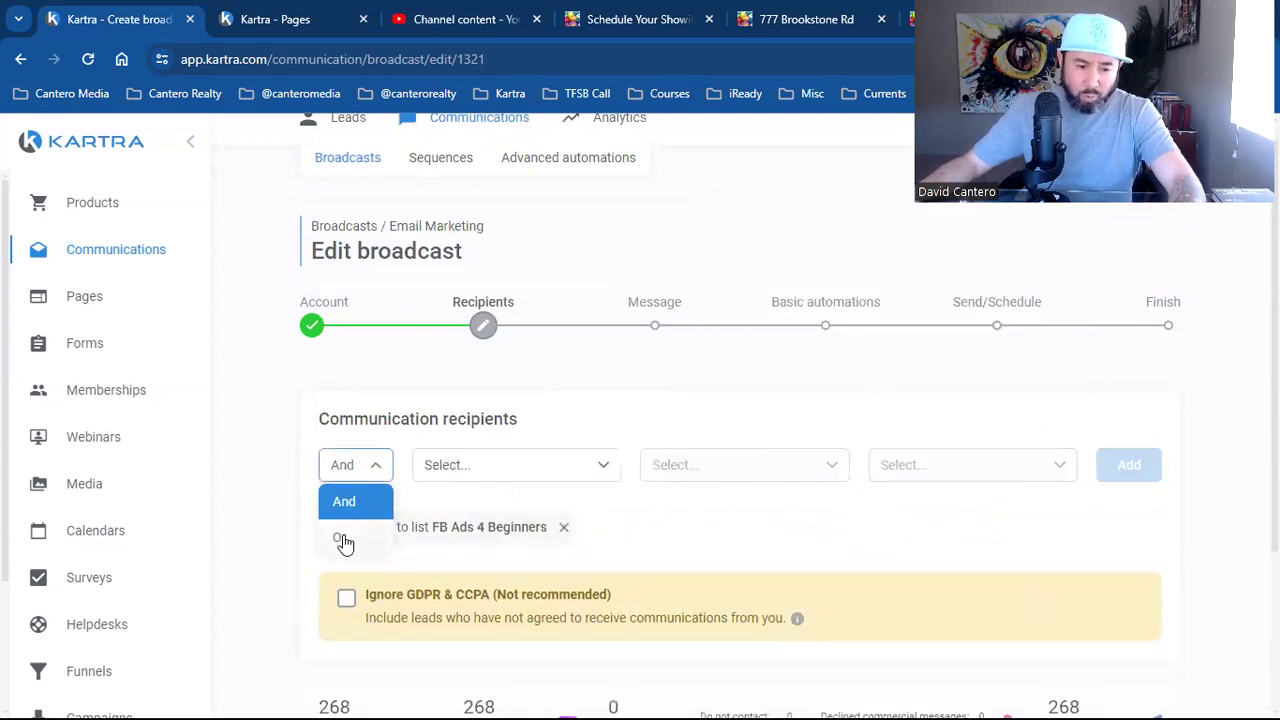
pyautogui.click(343, 541)
pyautogui.click(450, 470)
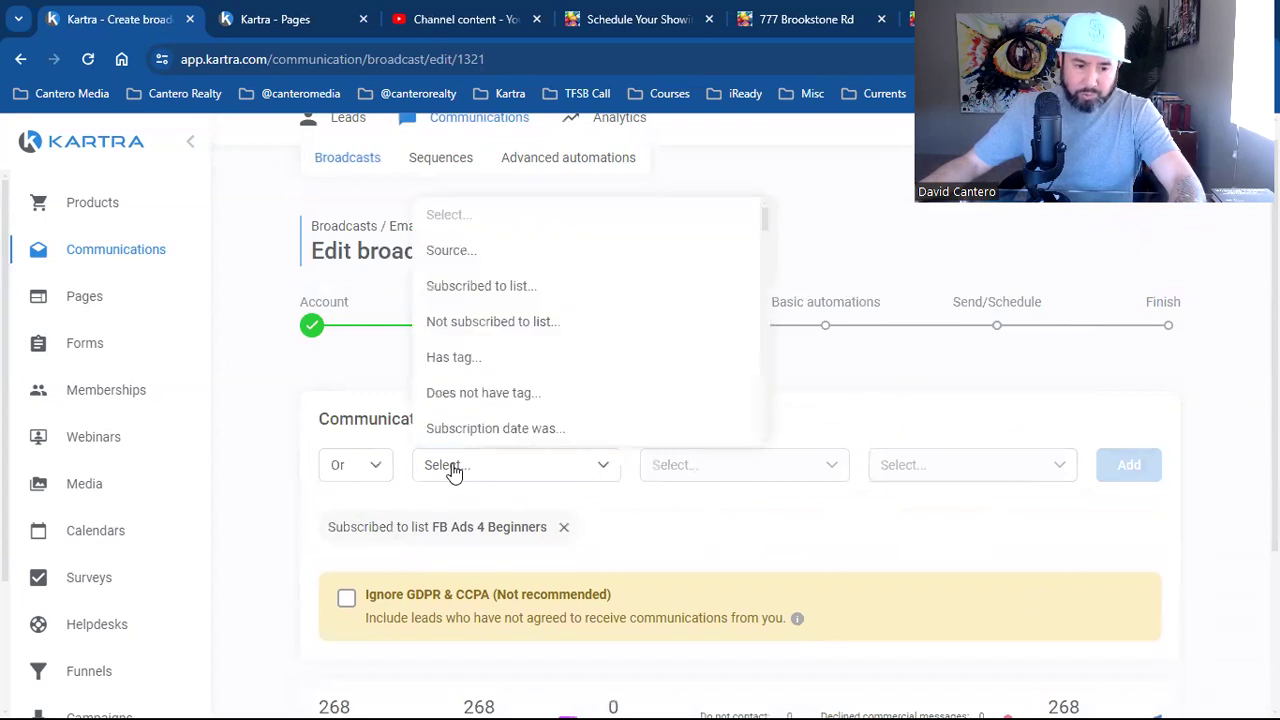
pyautogui.click(517, 287)
pyautogui.click(814, 468)
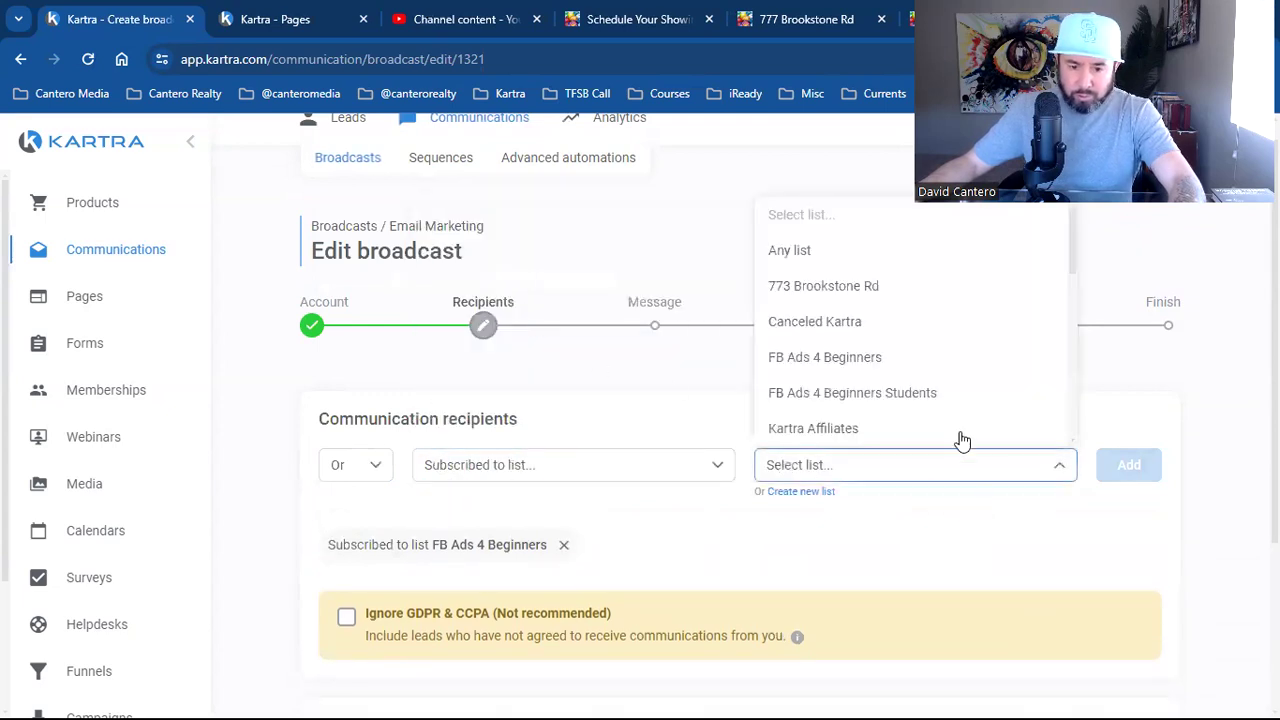
pyautogui.scroll(-1, 960, 405)
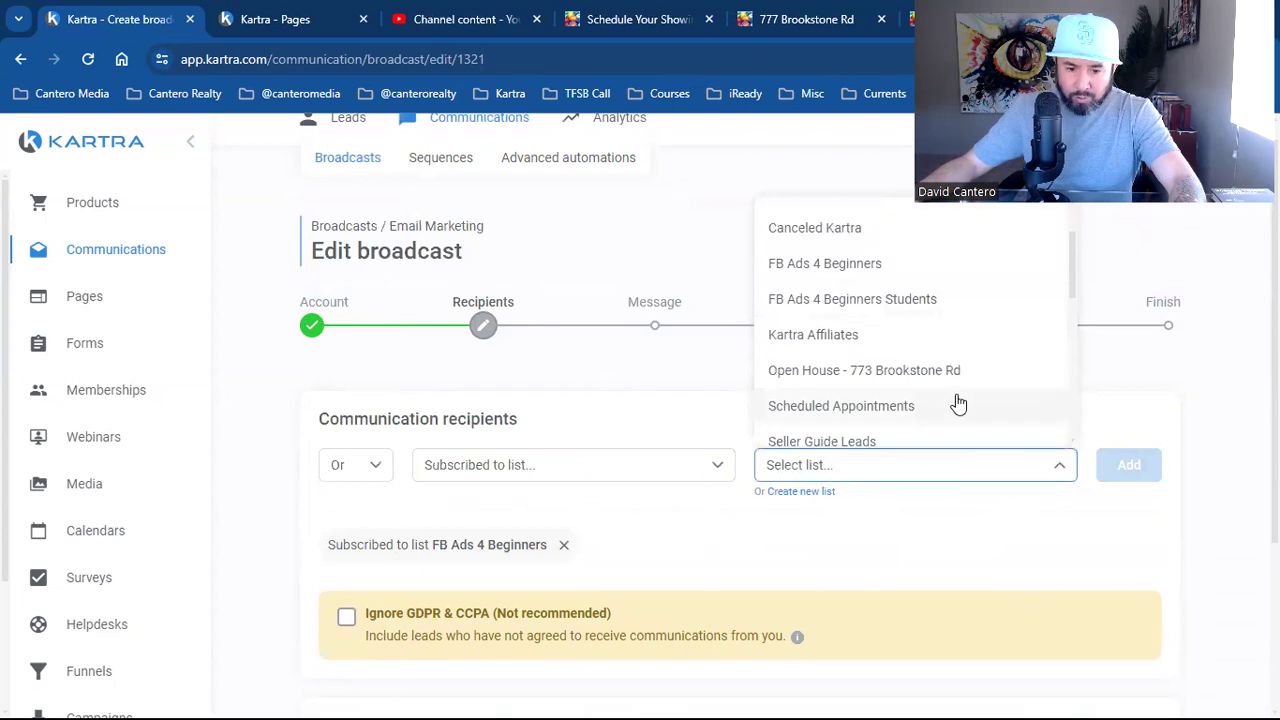
pyautogui.scroll(-1, 958, 403)
pyautogui.click(886, 317)
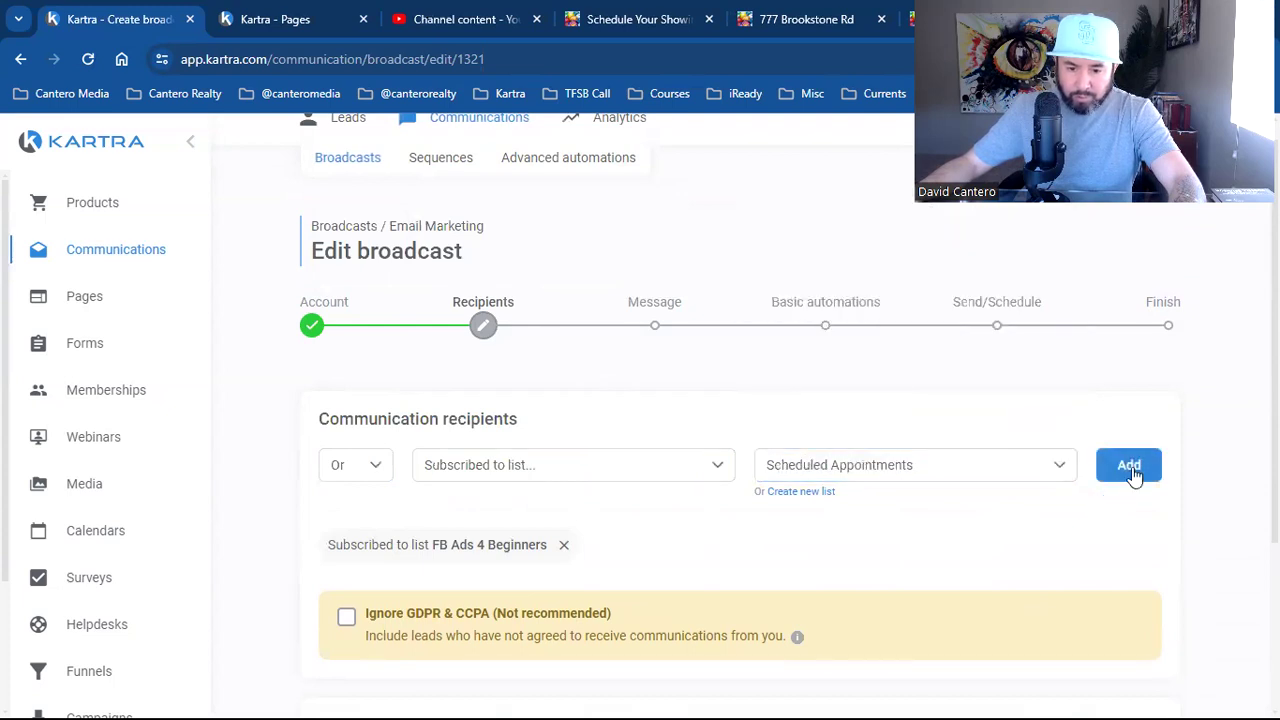
pyautogui.click(1133, 476)
# Add another Or condition for subscribers of the TFSB Clients list
pyautogui.click(457, 463)
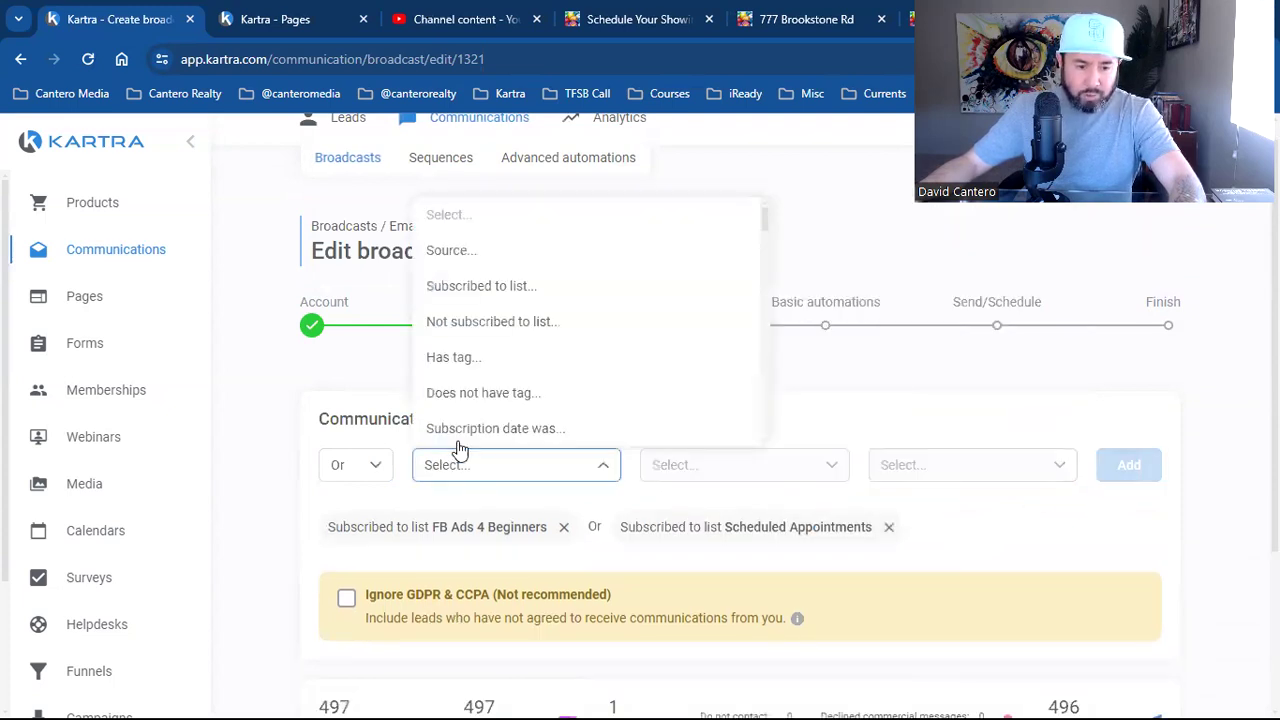
pyautogui.click(515, 286)
pyautogui.click(893, 478)
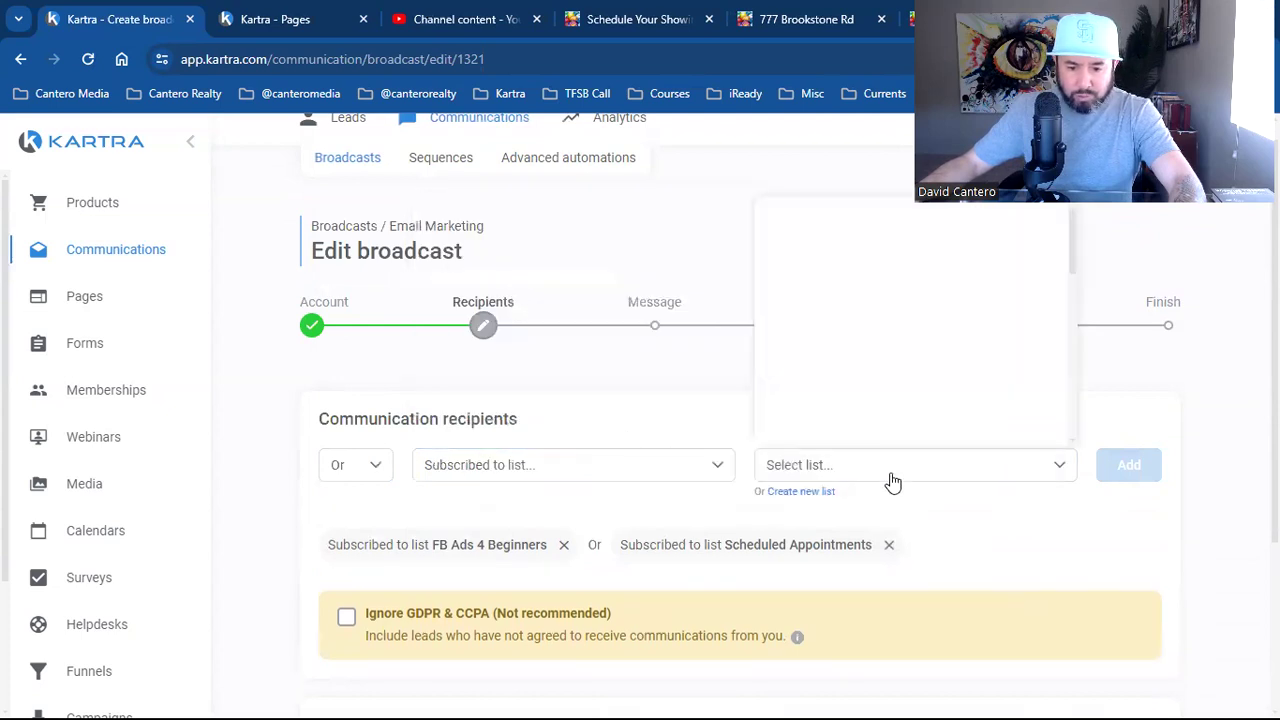
pyautogui.scroll(-1, 891, 423)
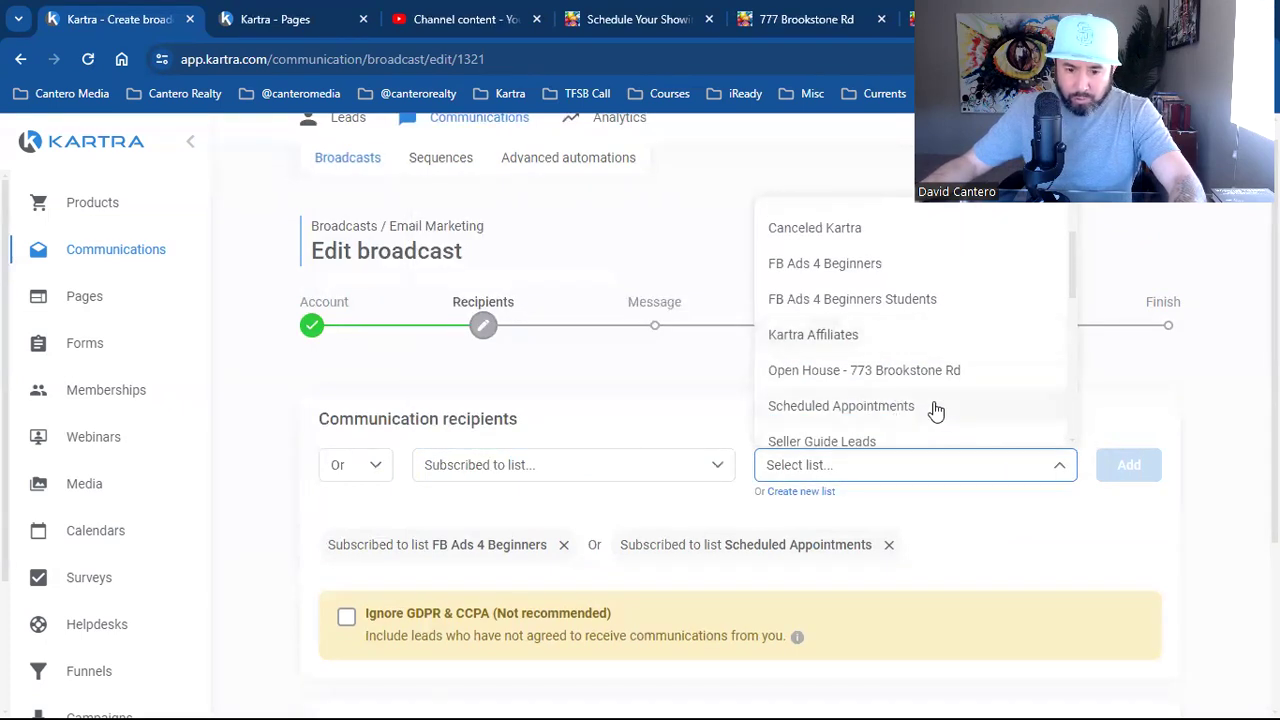
pyautogui.scroll(-1, 934, 410)
pyautogui.scroll(-1, 957, 403)
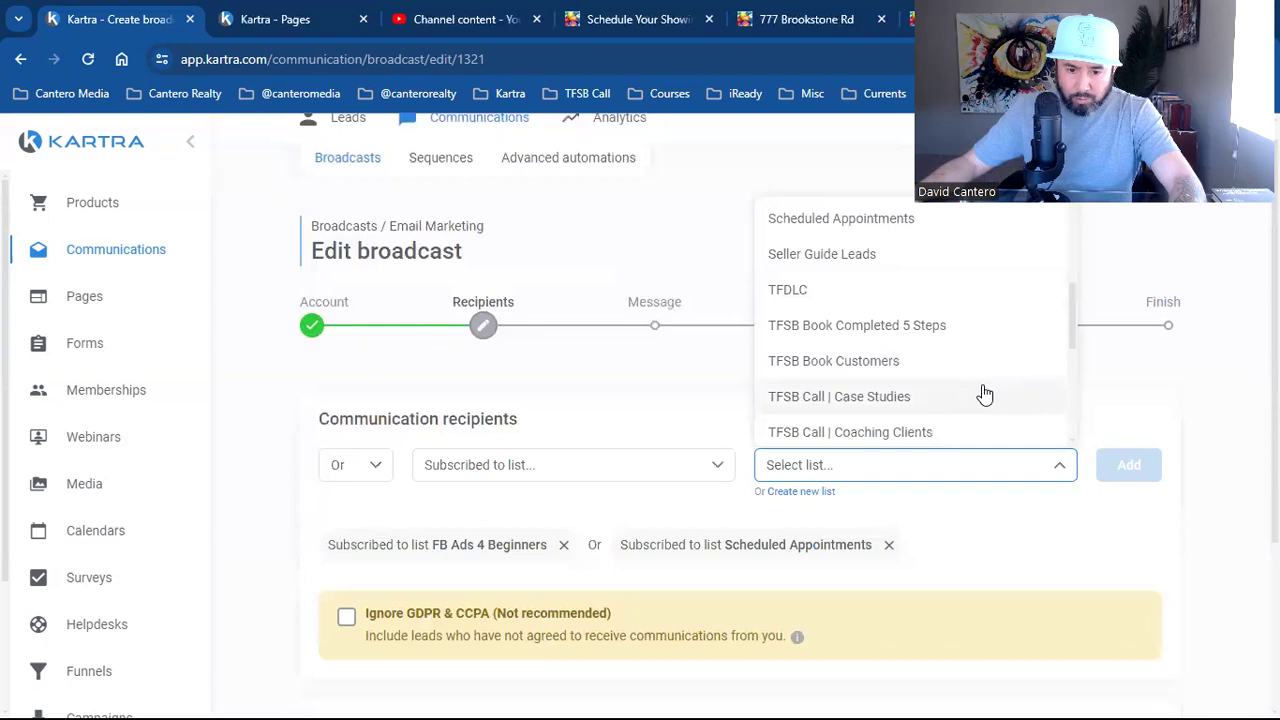
pyautogui.scroll(-1, 984, 395)
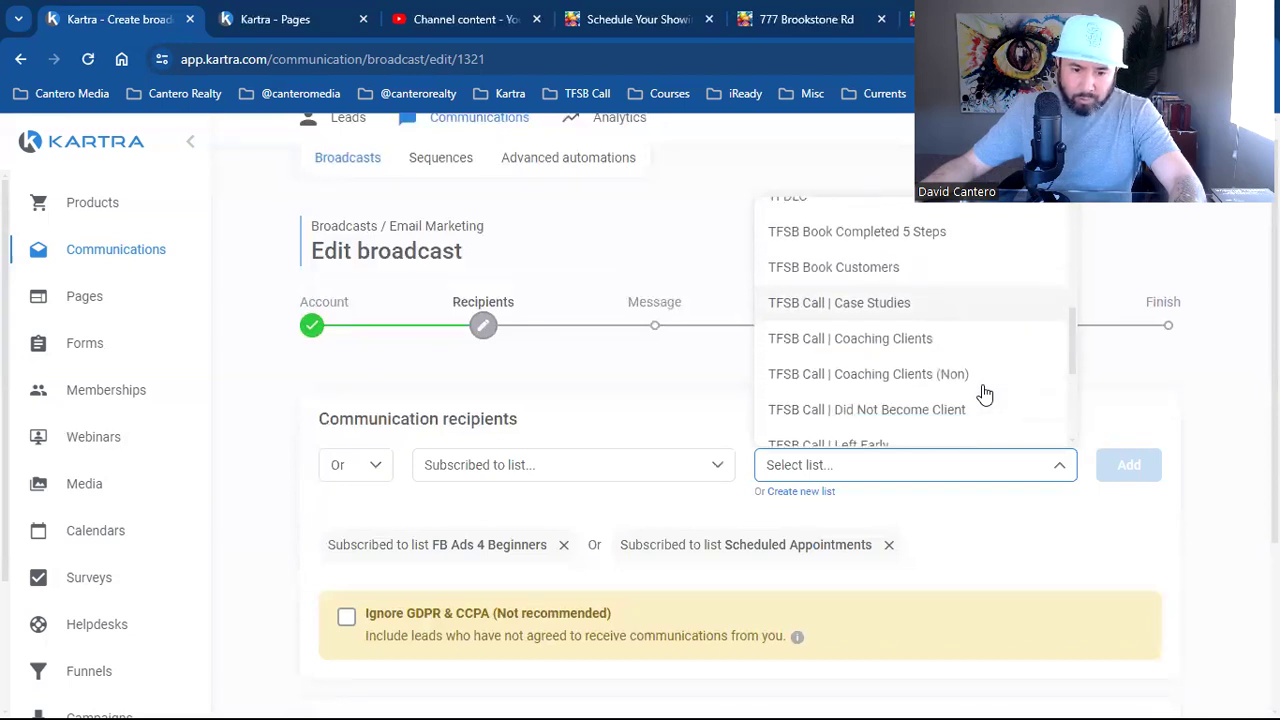
pyautogui.scroll(-1, 985, 393)
pyautogui.scroll(-1, 963, 357)
pyautogui.scroll(-1, 963, 357)
pyautogui.scroll(-1, 833, 343)
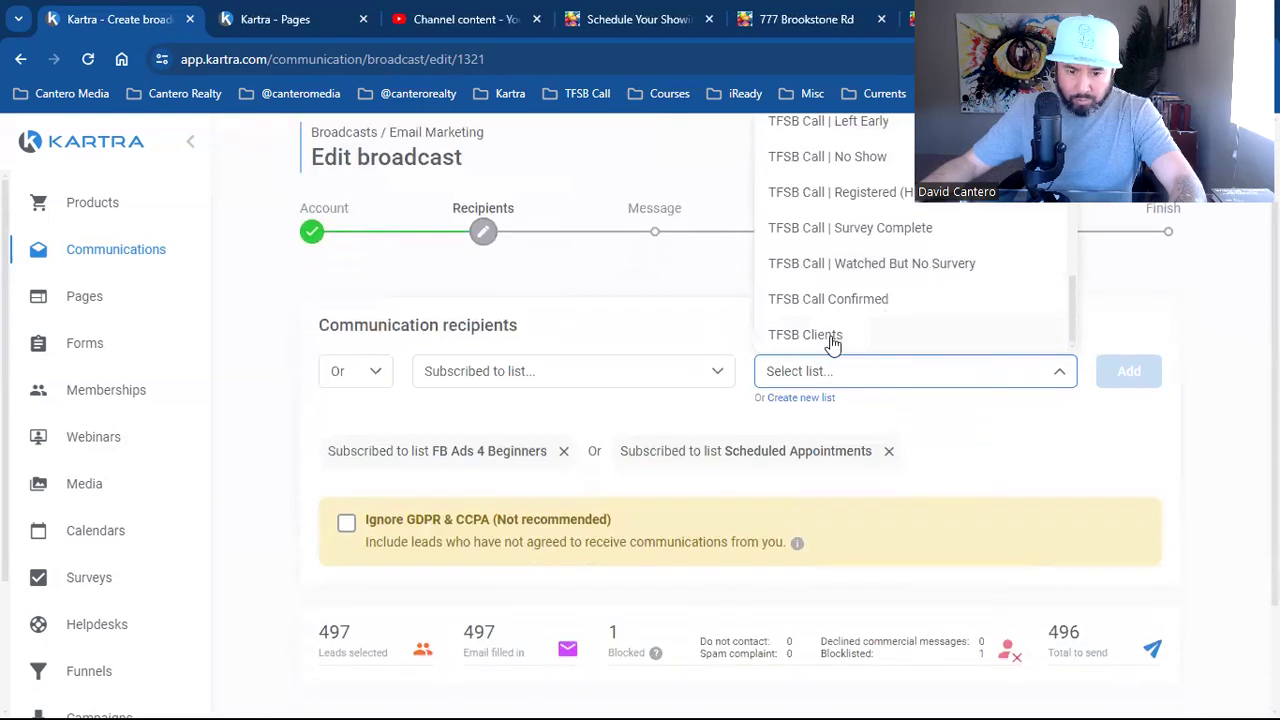
pyautogui.click(831, 338)
pyautogui.click(1131, 371)
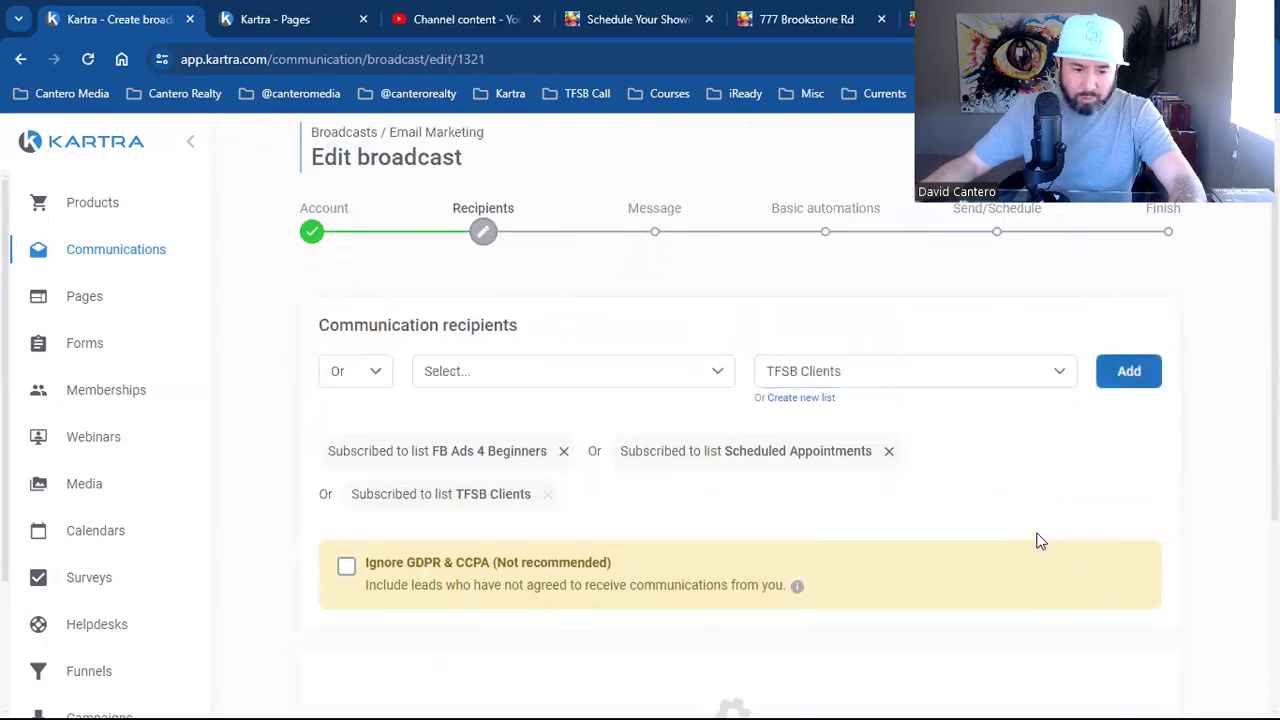
# Start a fourth list condition, browse the lists, and dismiss the picker without choosing
pyautogui.scroll(1, 1055, 525)
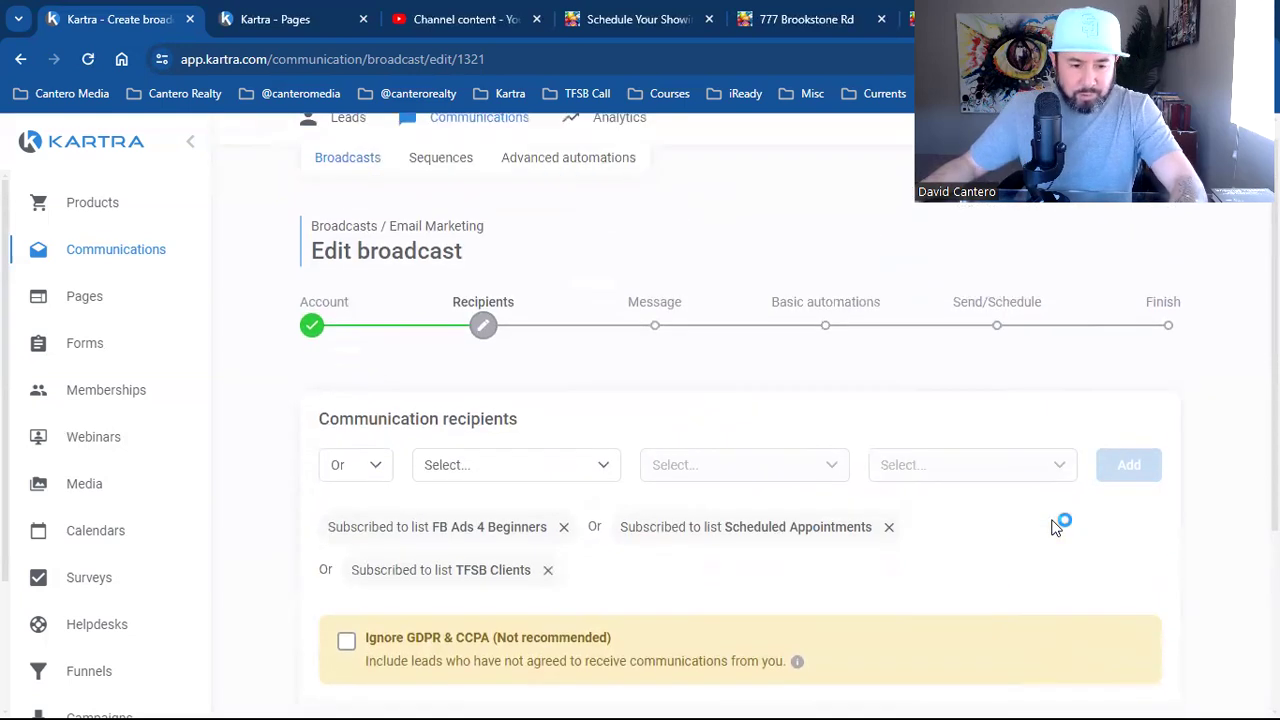
pyautogui.click(473, 476)
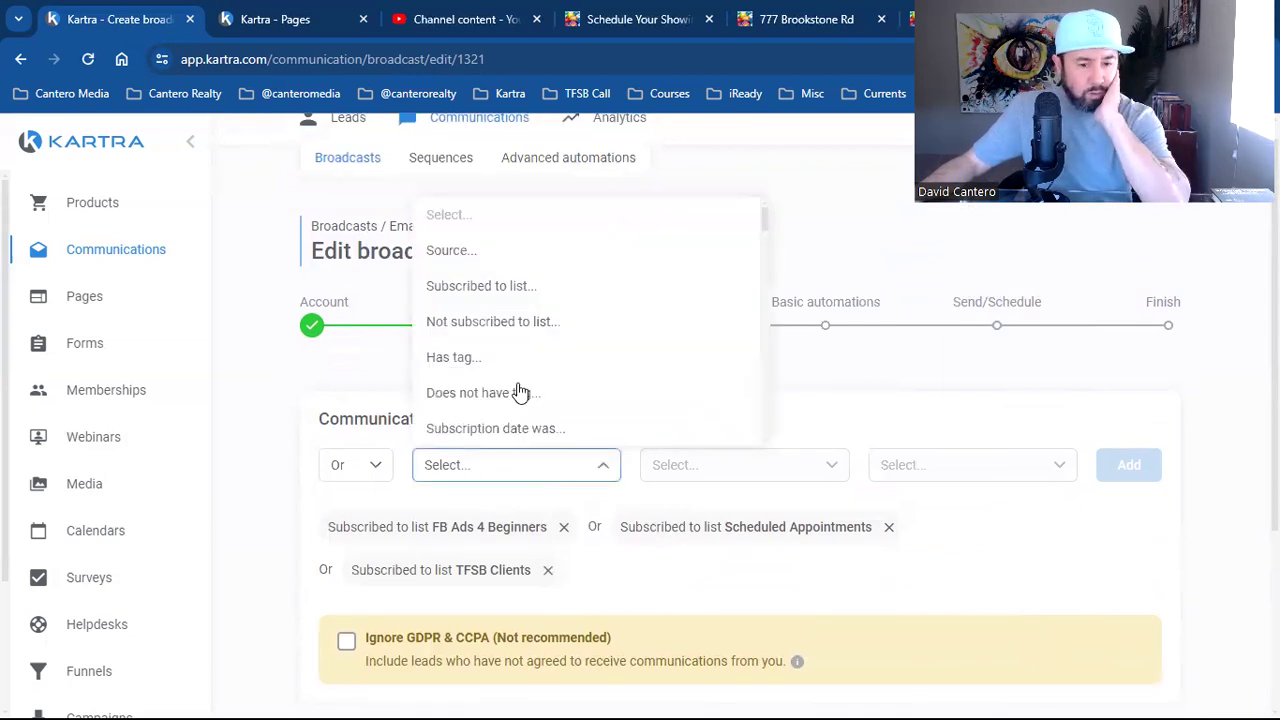
pyautogui.click(549, 290)
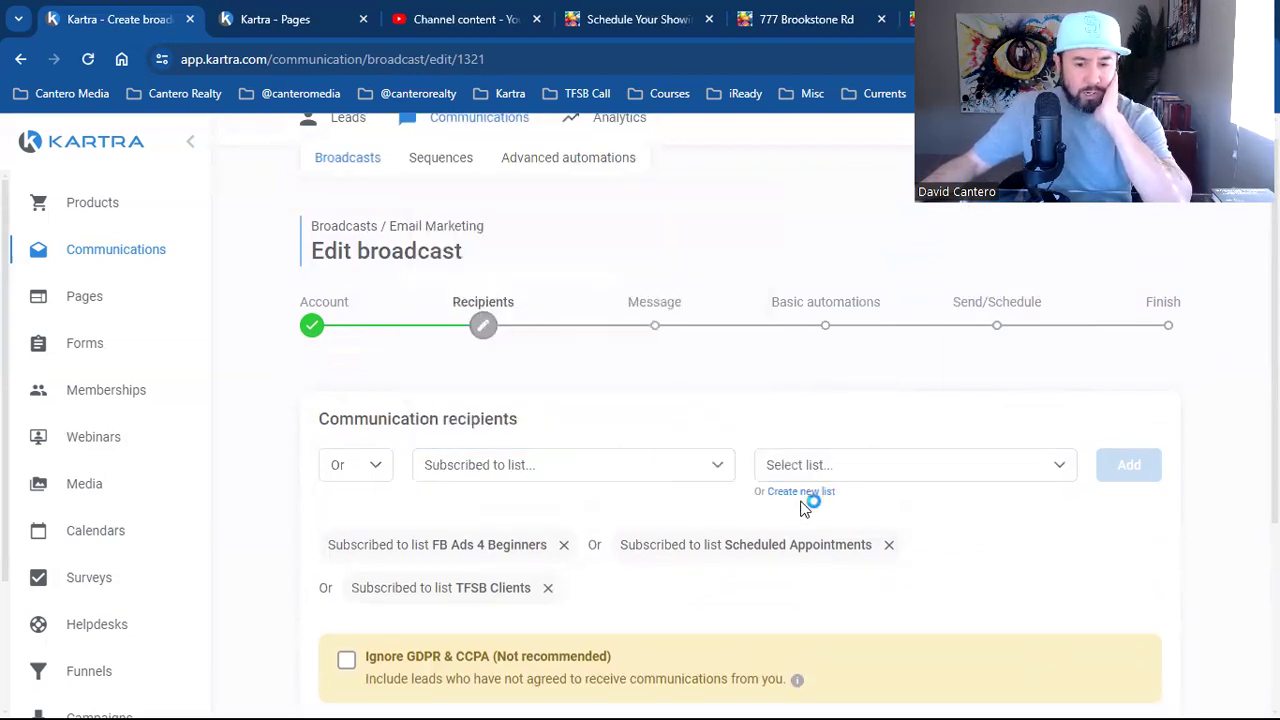
pyautogui.click(854, 476)
pyautogui.scroll(-10, 878, 403)
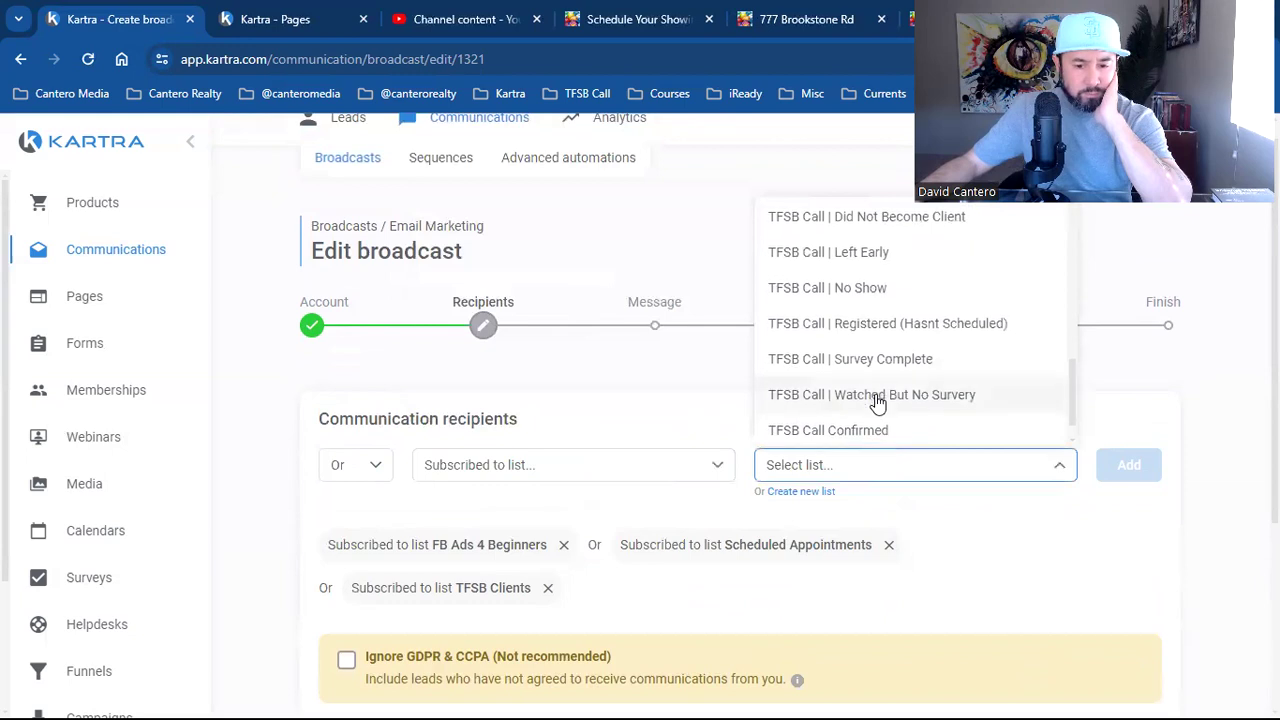
pyautogui.scroll(-1, 880, 405)
pyautogui.scroll(1, 1002, 663)
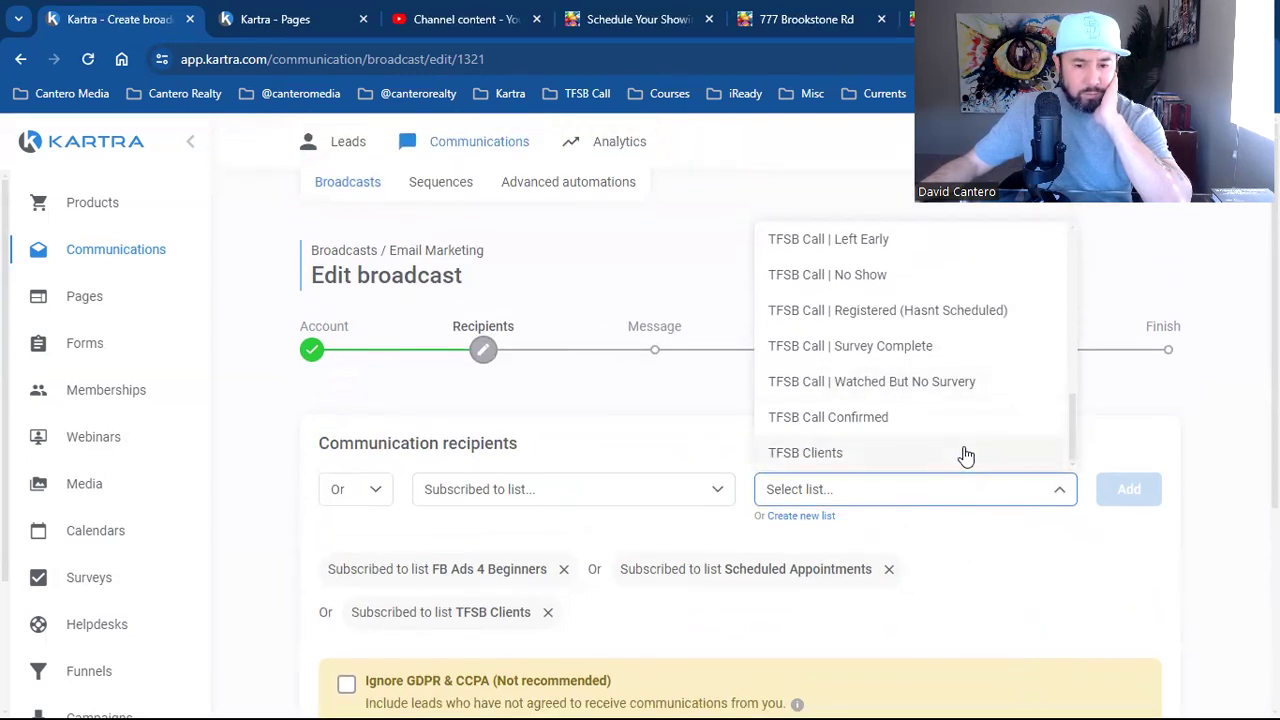
pyautogui.scroll(4, 965, 456)
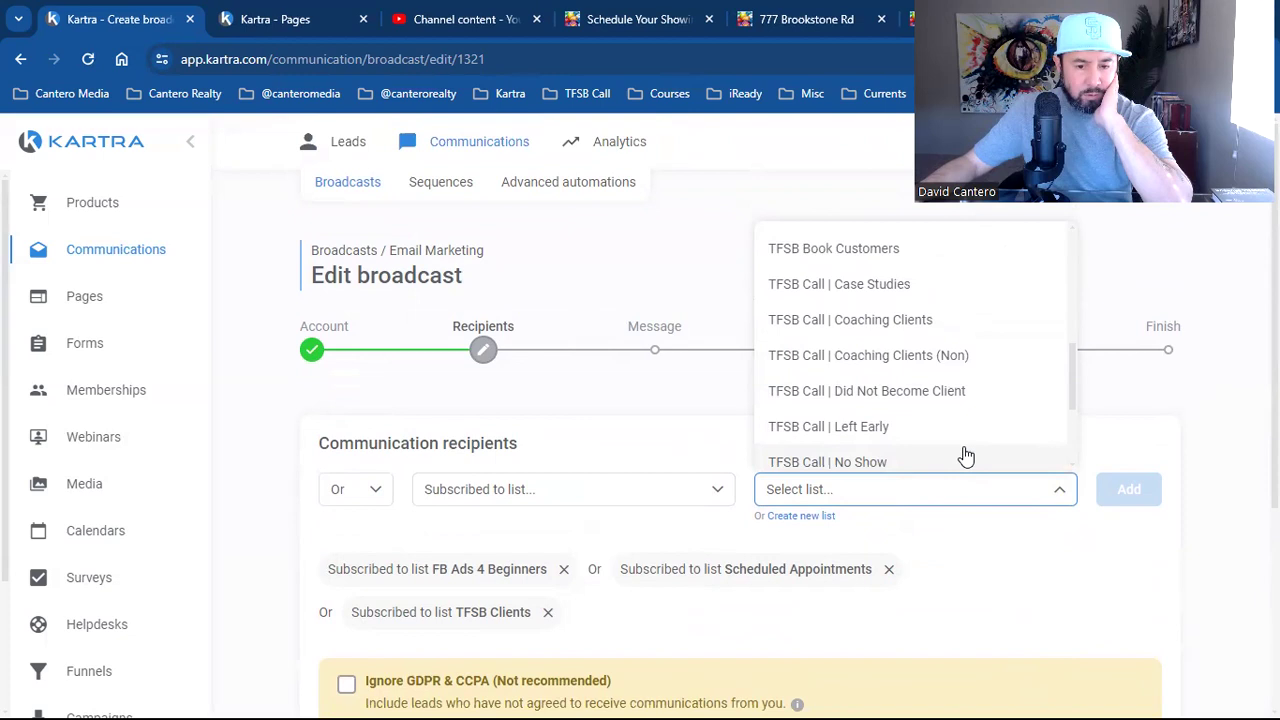
pyautogui.scroll(2, 965, 456)
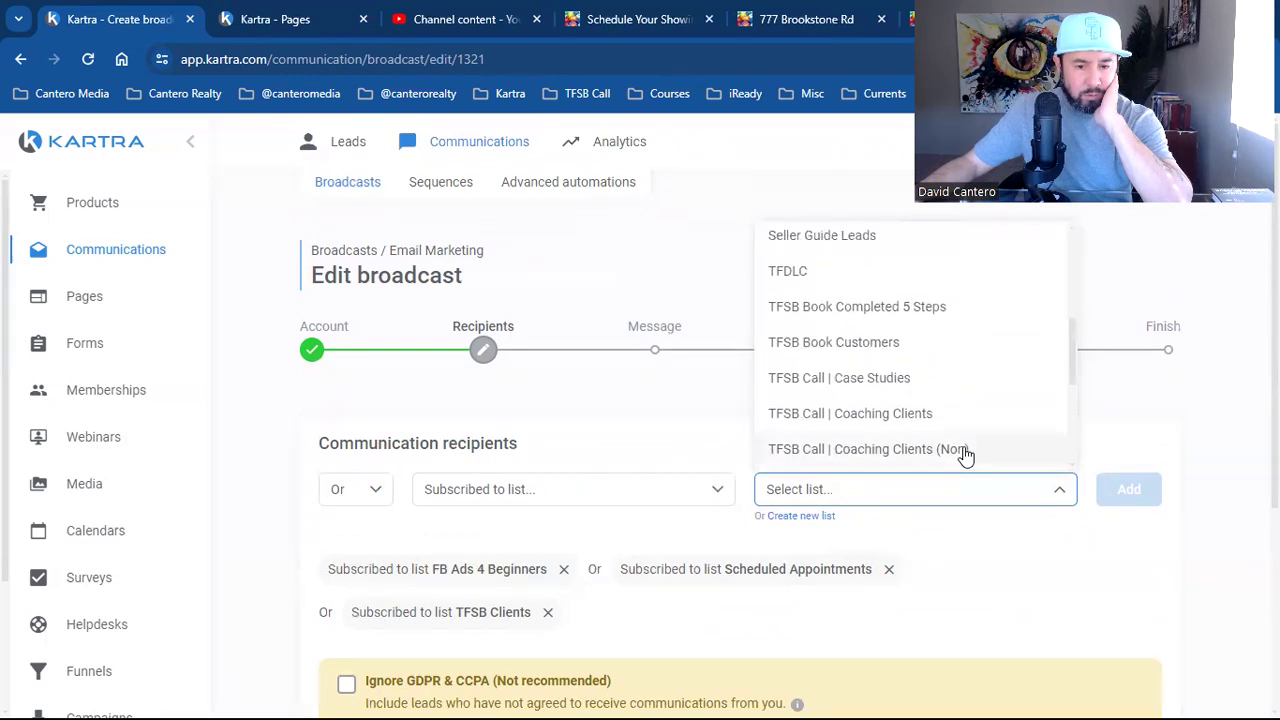
pyautogui.scroll(2, 965, 456)
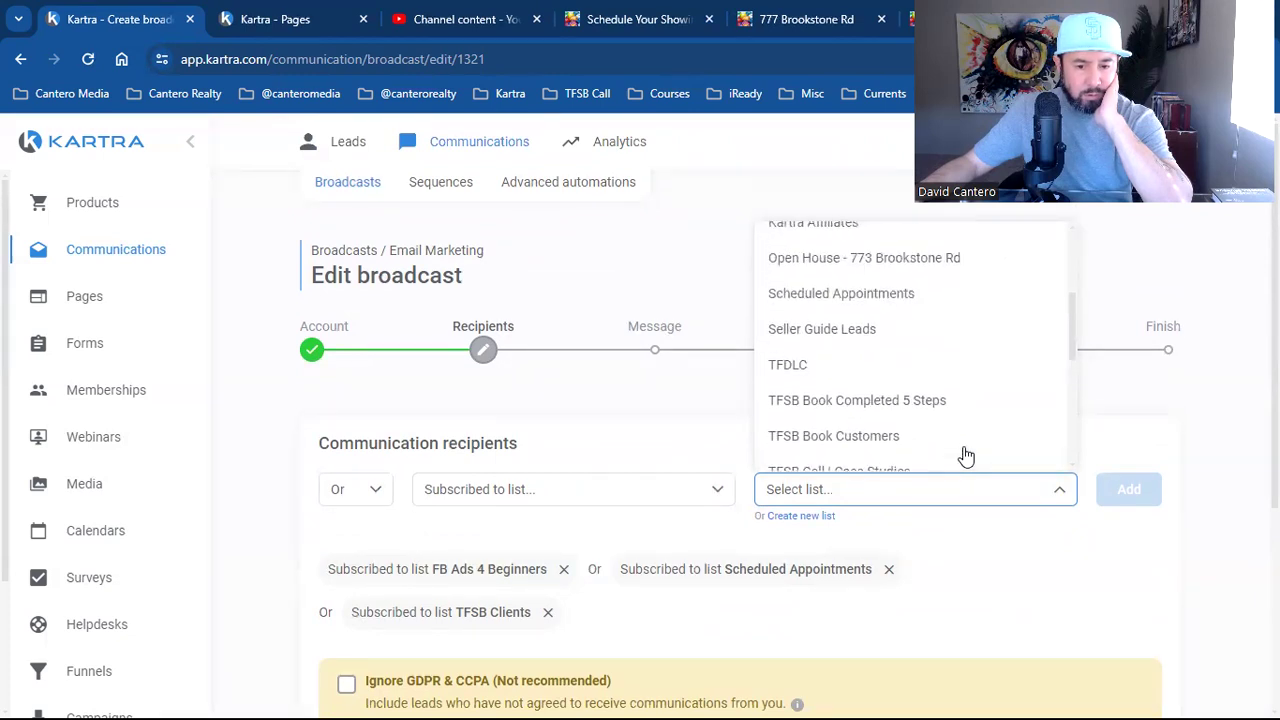
pyautogui.scroll(2, 965, 456)
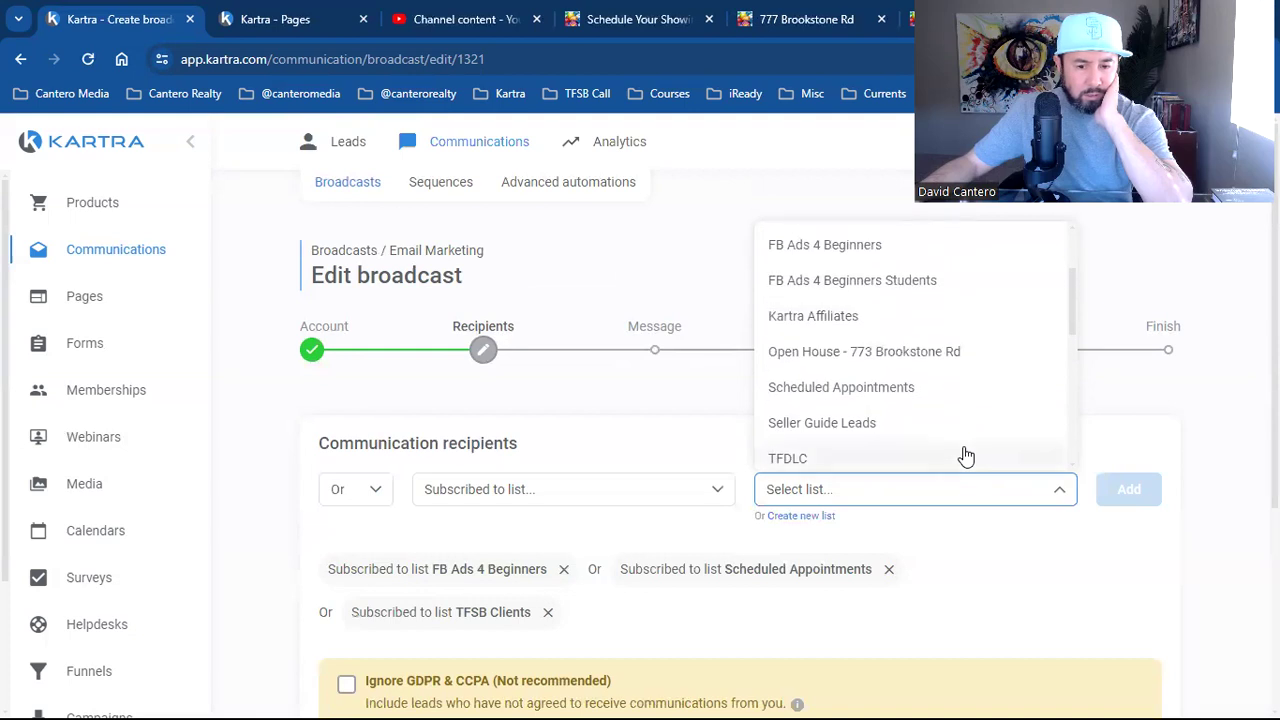
pyautogui.scroll(2, 965, 456)
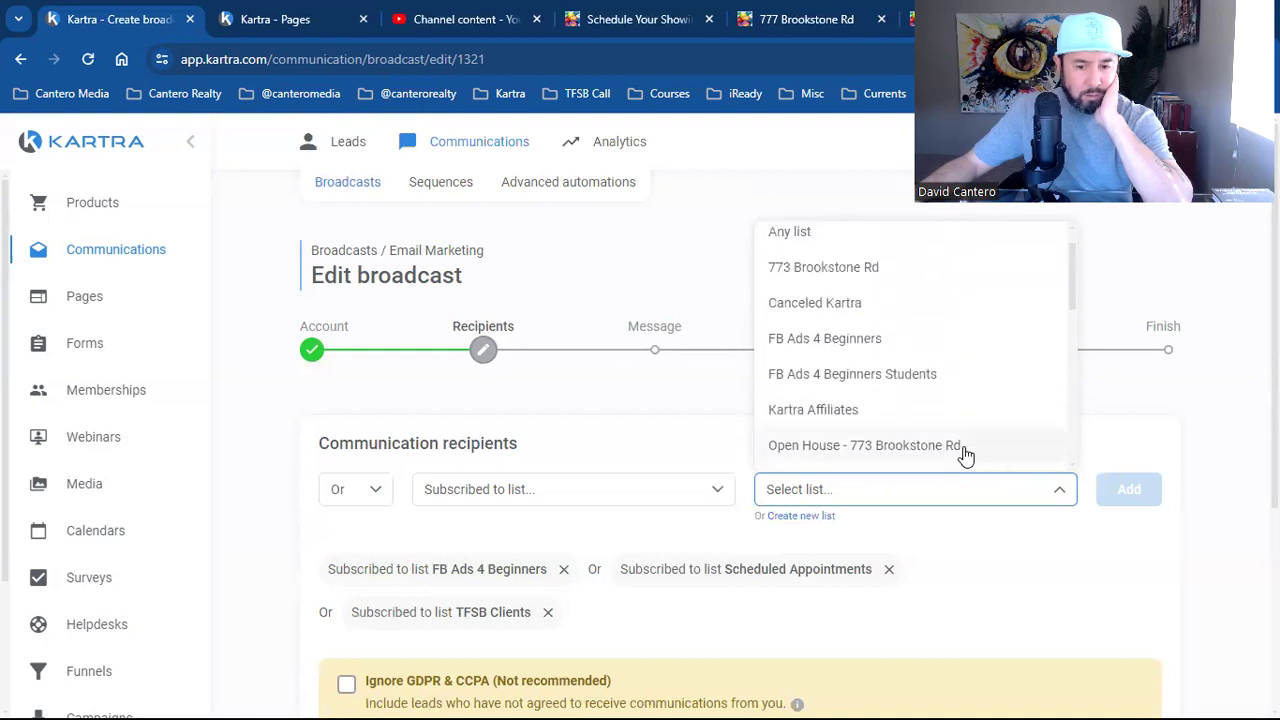
pyautogui.scroll(1, 965, 456)
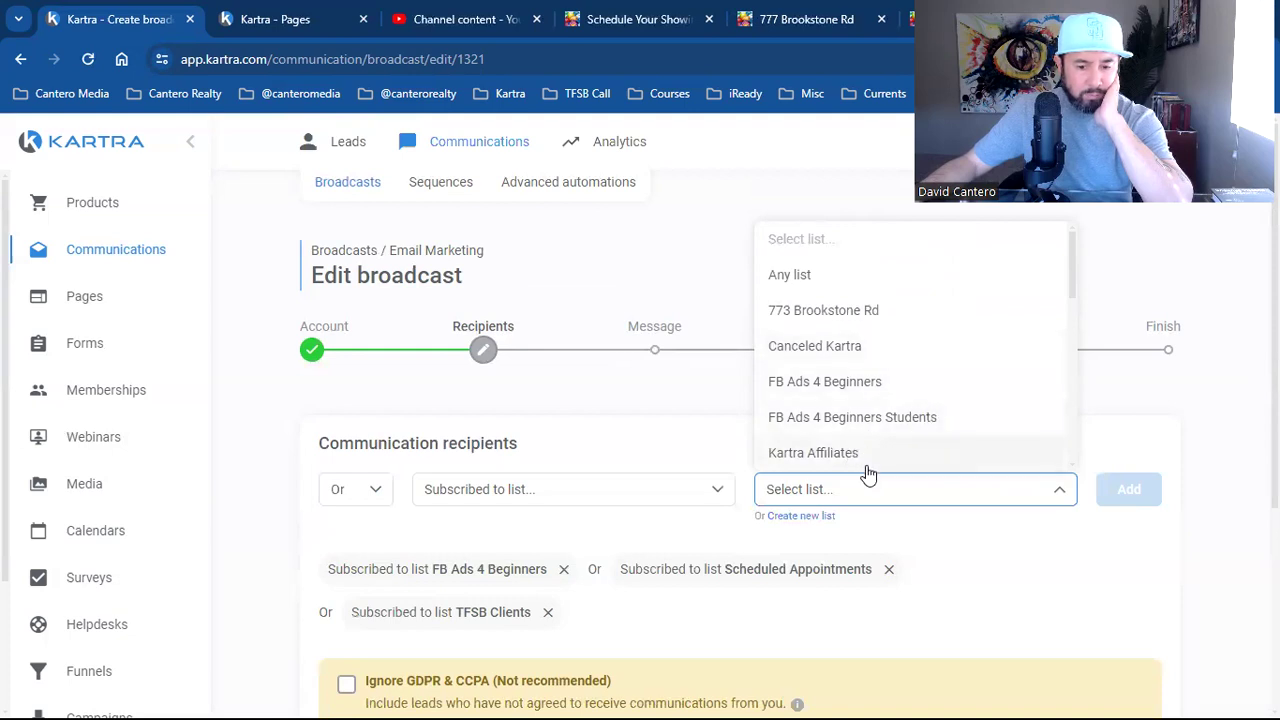
pyautogui.click(969, 555)
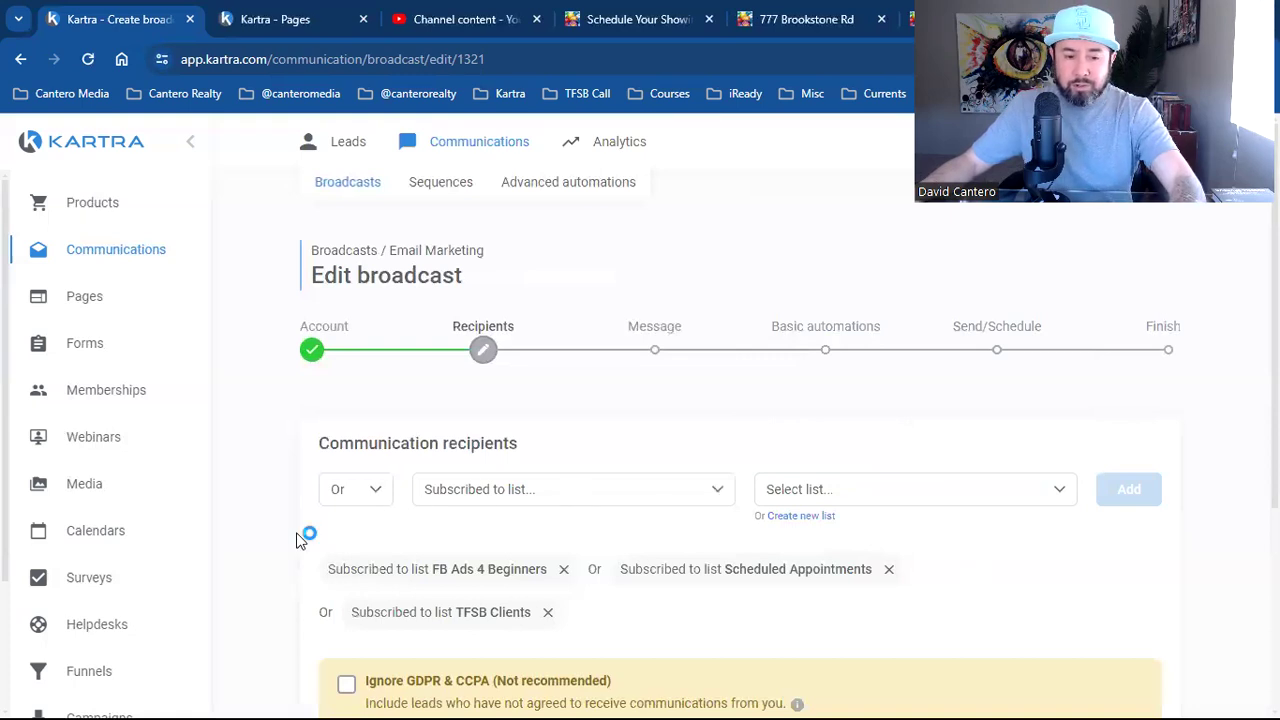
# Highlight the FB Ads 4 Beginners, Scheduled Appointments and TFSB Clients conditions
pyautogui.scroll(-1, 308, 530)
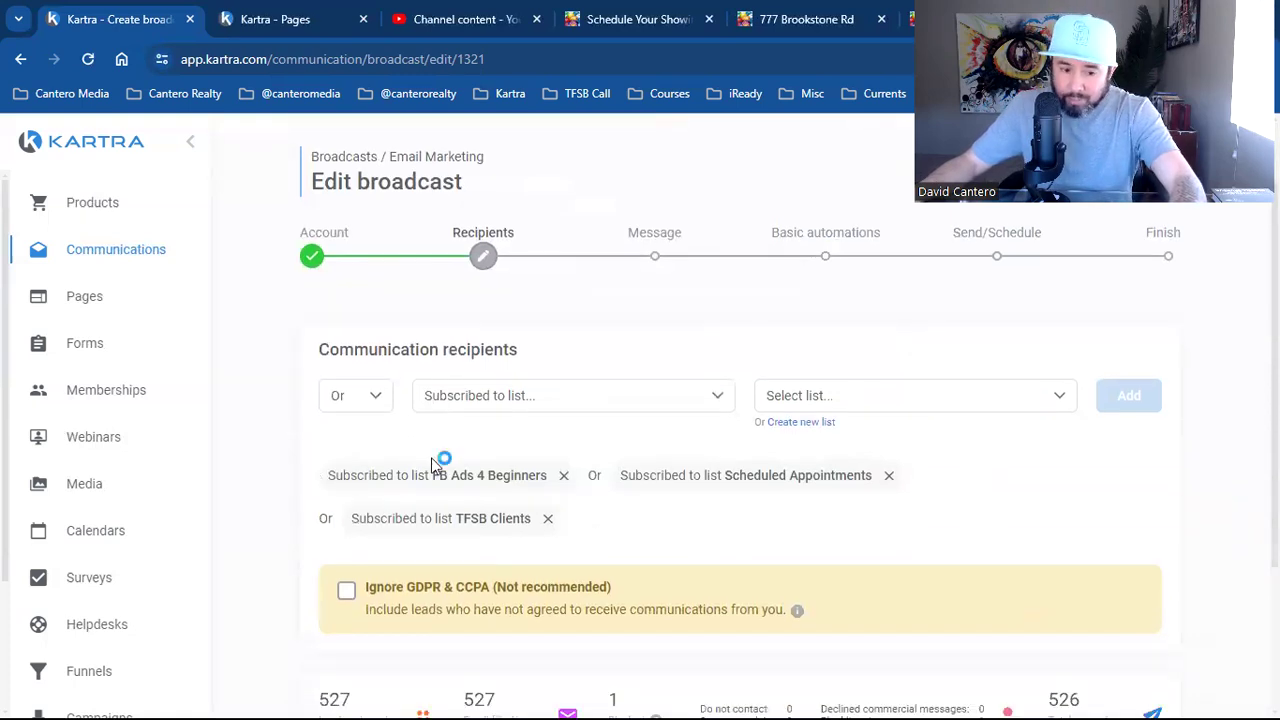
pyautogui.doubleClick(462, 476)
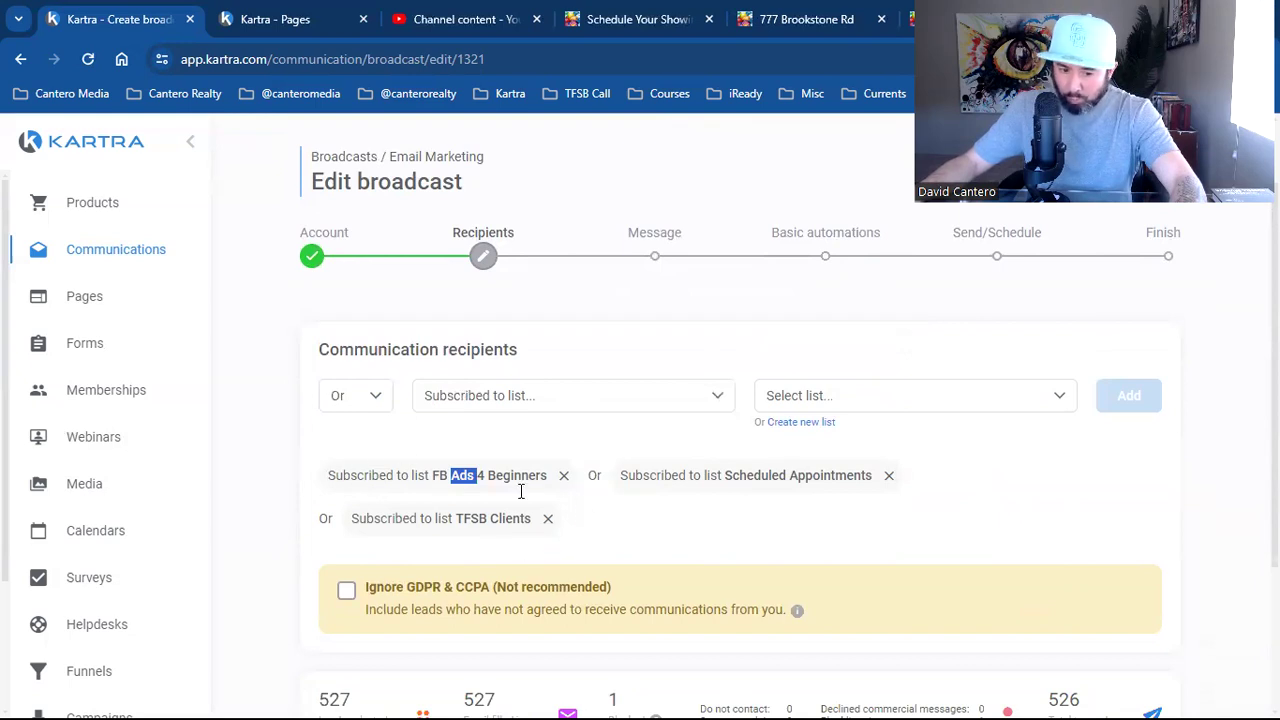
pyautogui.click(425, 480)
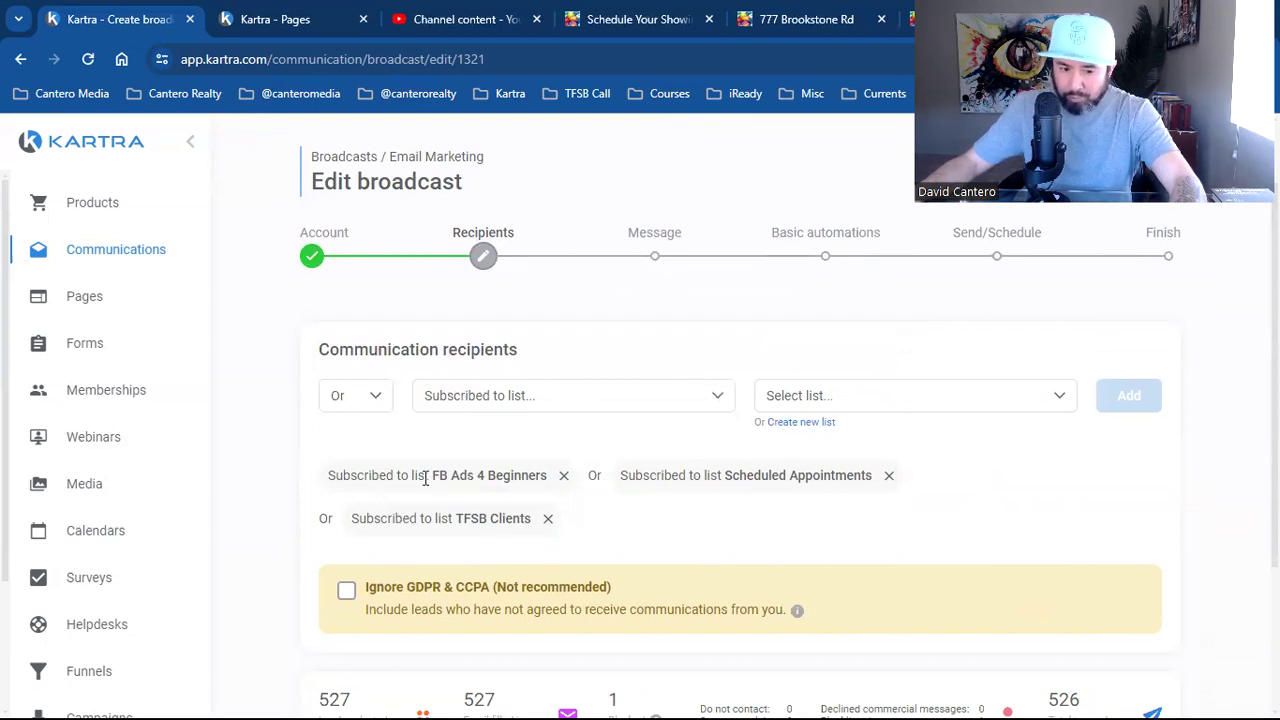
pyautogui.tripleClick(688, 474)
pyautogui.tripleClick(466, 519)
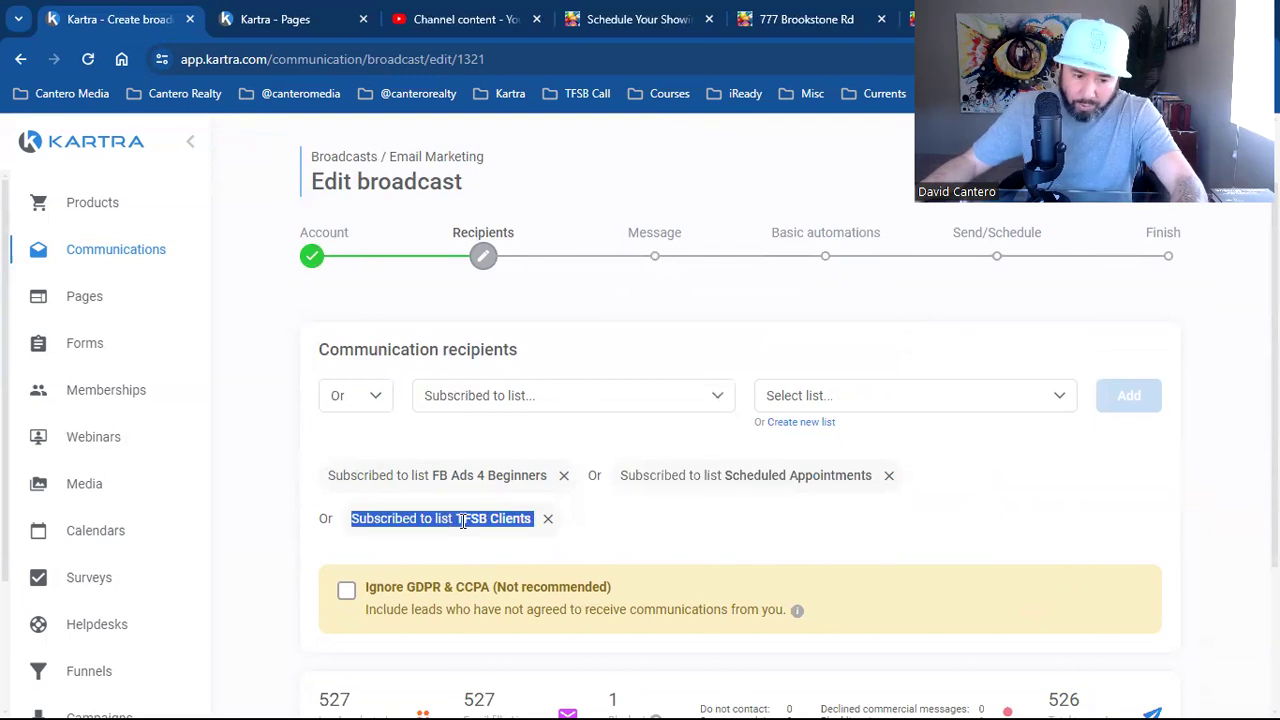
# Add an And condition excluding leads tagged TFSB Call Coaching Clients
pyautogui.click(425, 455)
pyautogui.click(366, 403)
pyautogui.click(345, 430)
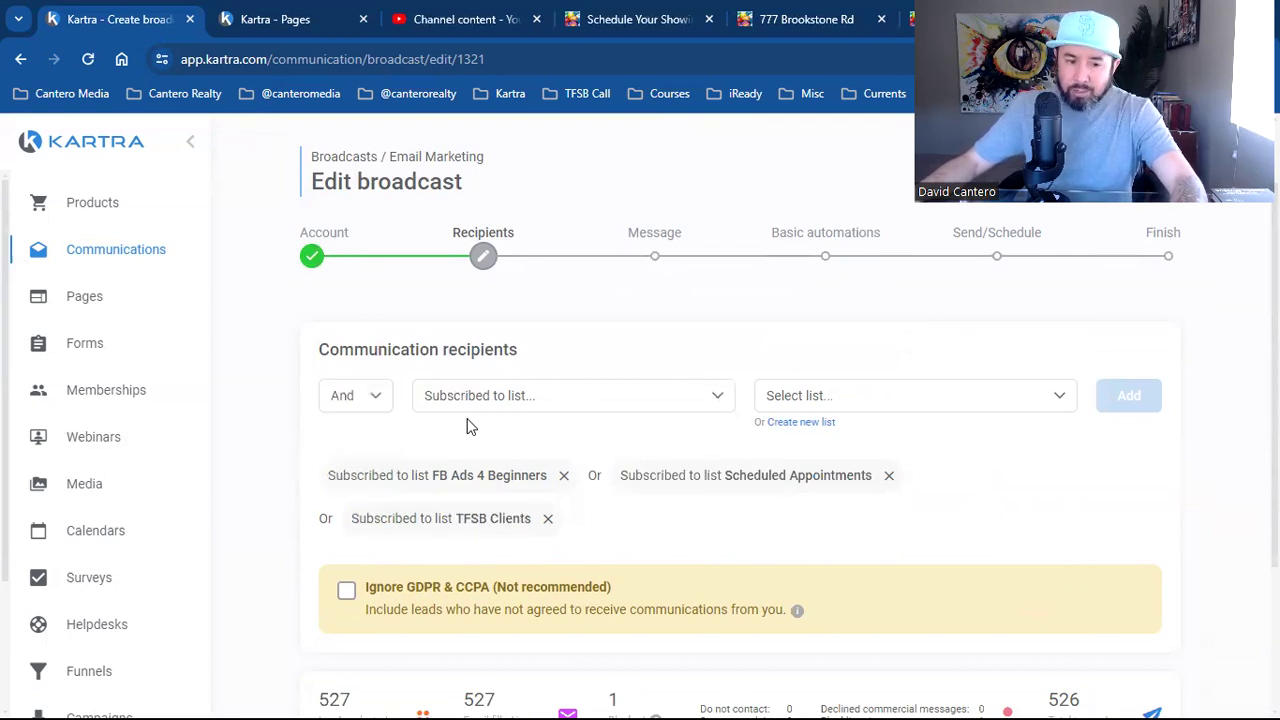
pyautogui.click(602, 409)
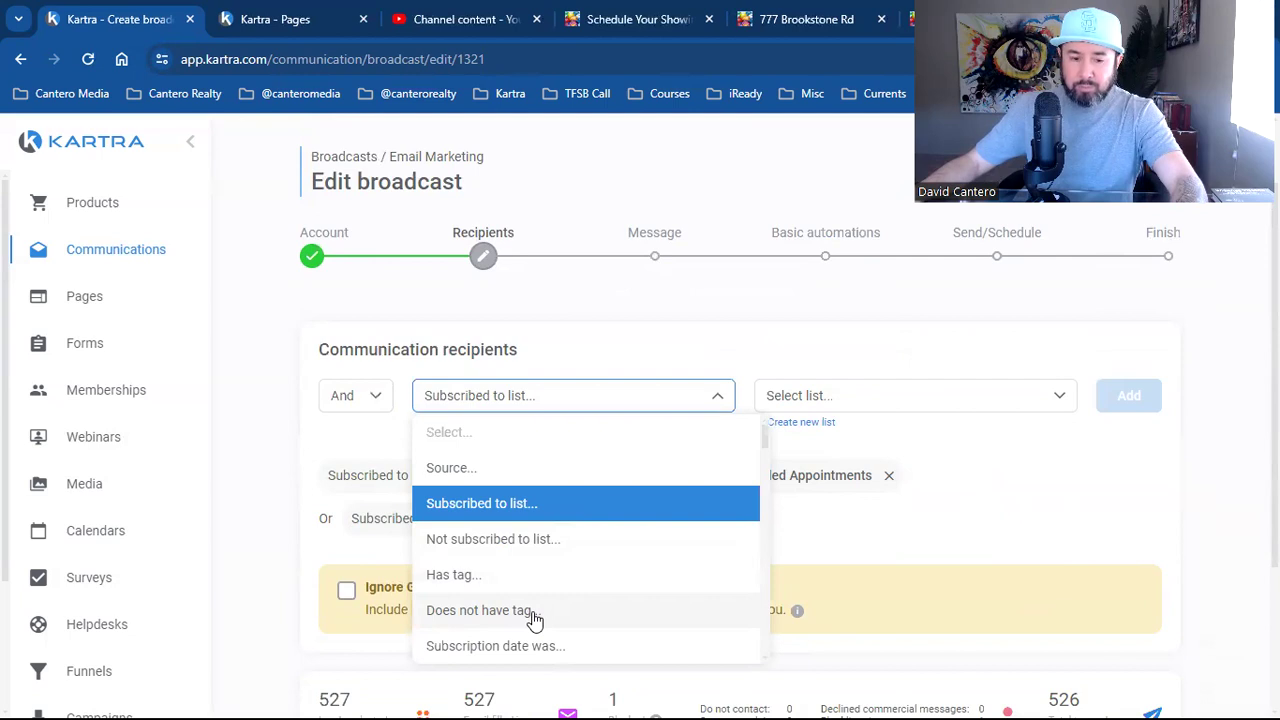
pyautogui.click(528, 610)
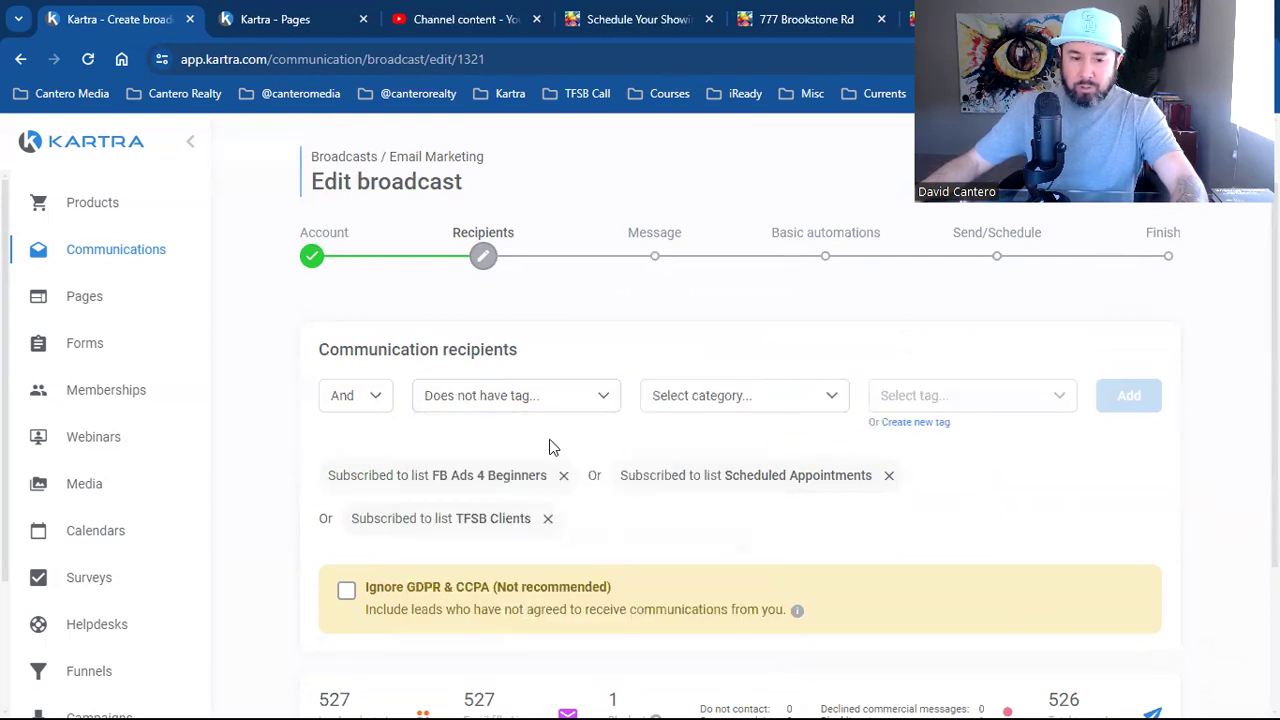
pyautogui.click(765, 401)
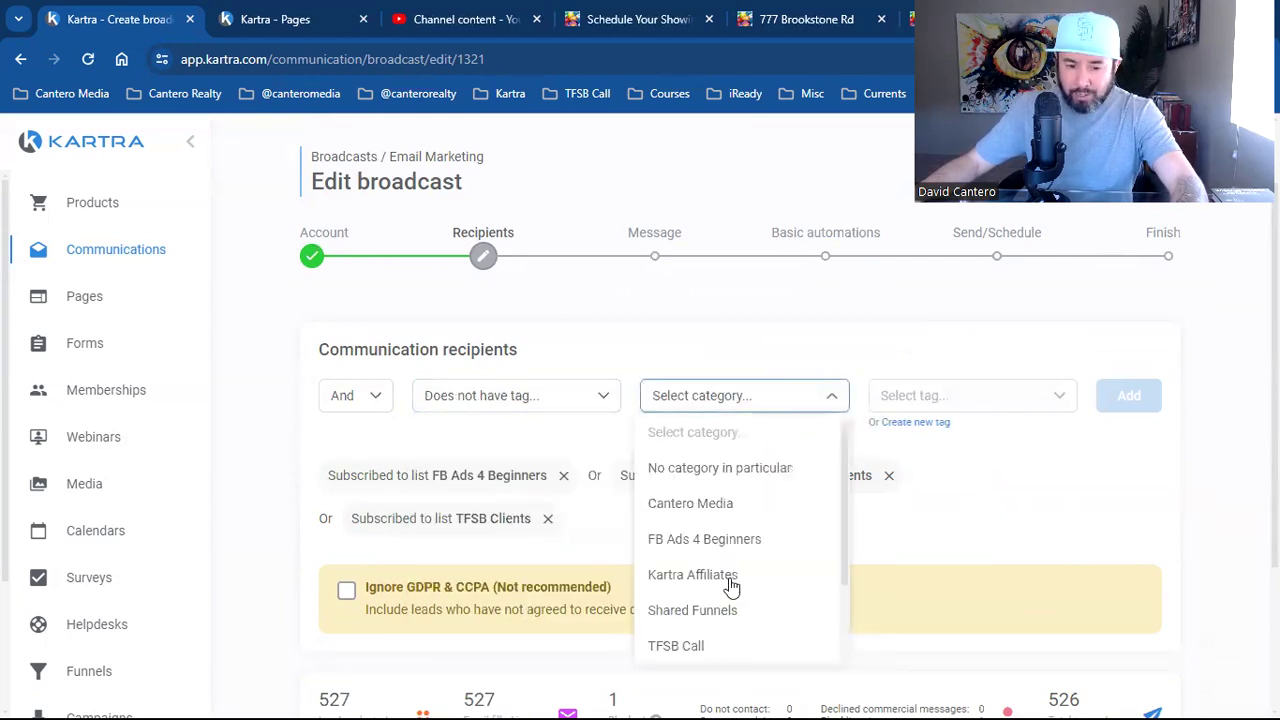
pyautogui.click(697, 646)
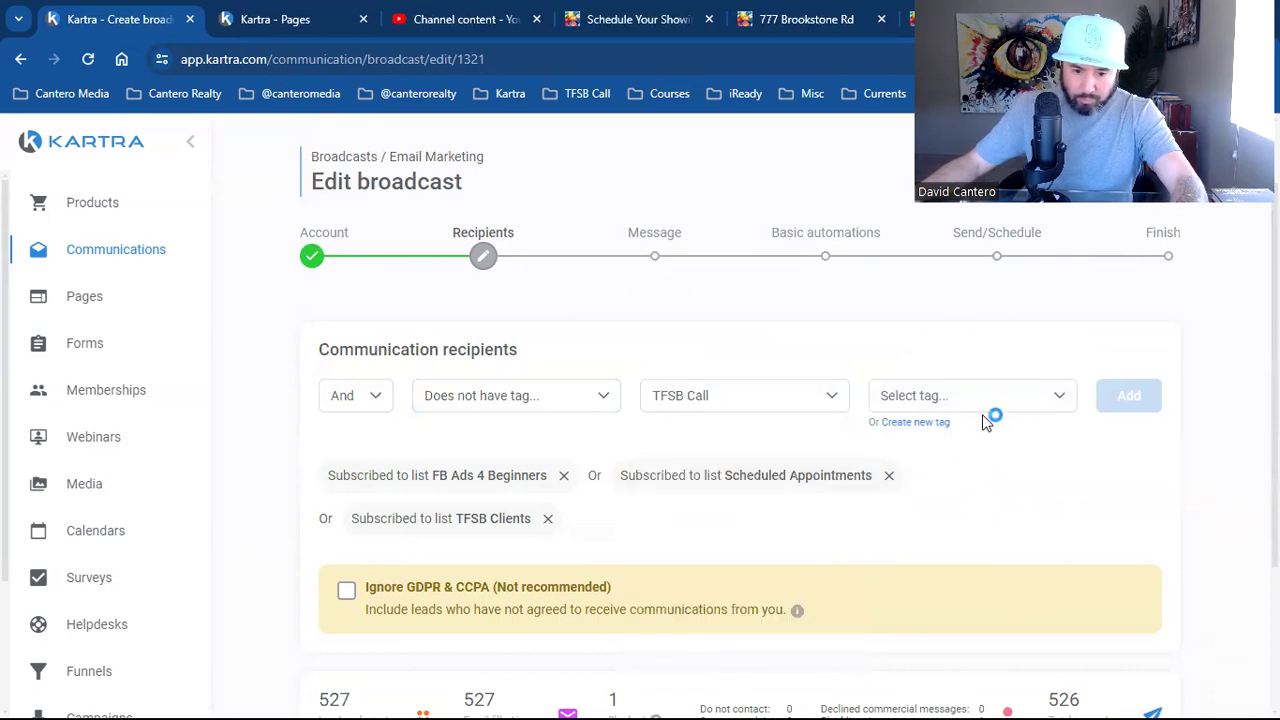
pyautogui.click(995, 405)
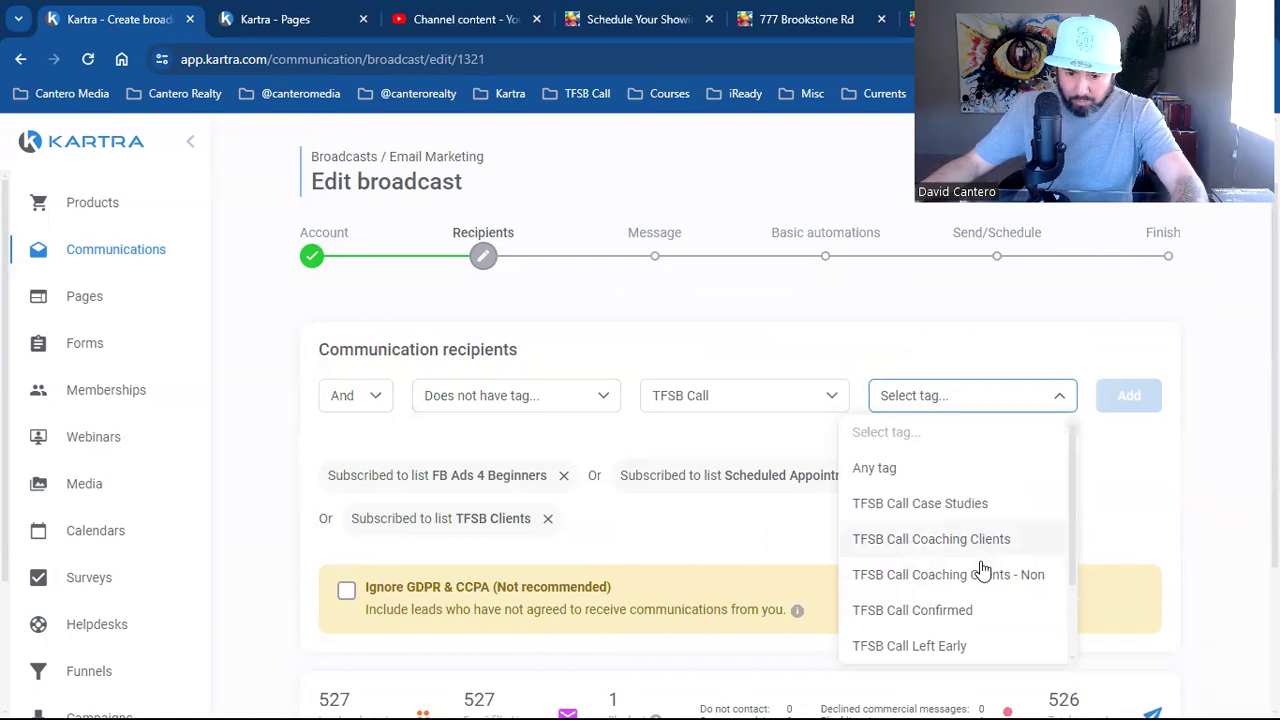
pyautogui.click(970, 543)
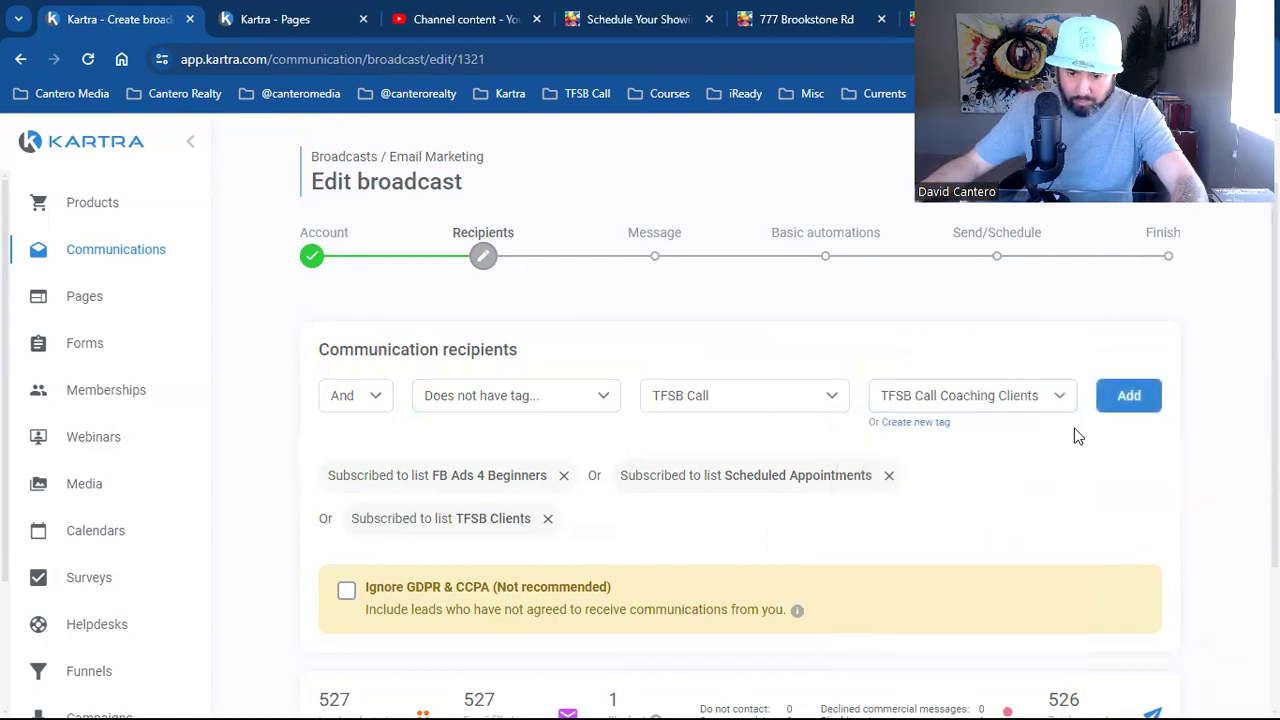
pyautogui.click(1129, 395)
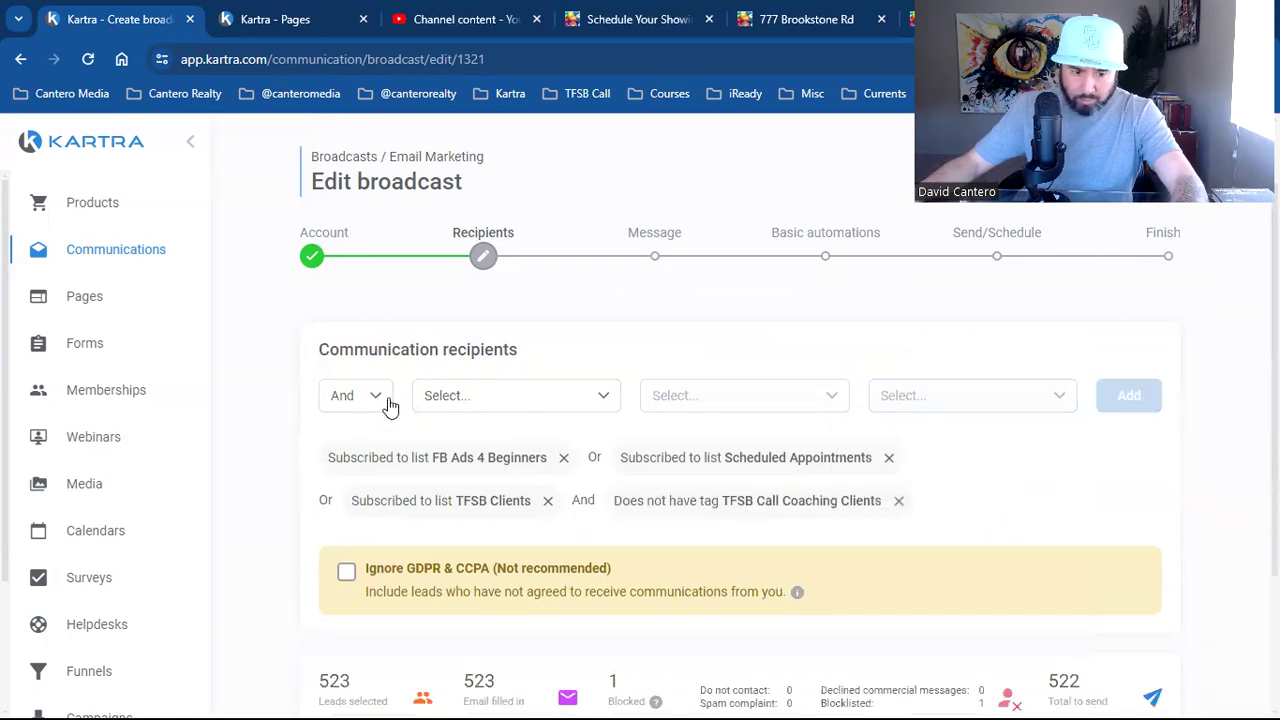
# Also exclude leads tagged TFSB Call Coaching Clients - Non, leaving 526 recipients
pyautogui.click(344, 465)
pyautogui.click(470, 396)
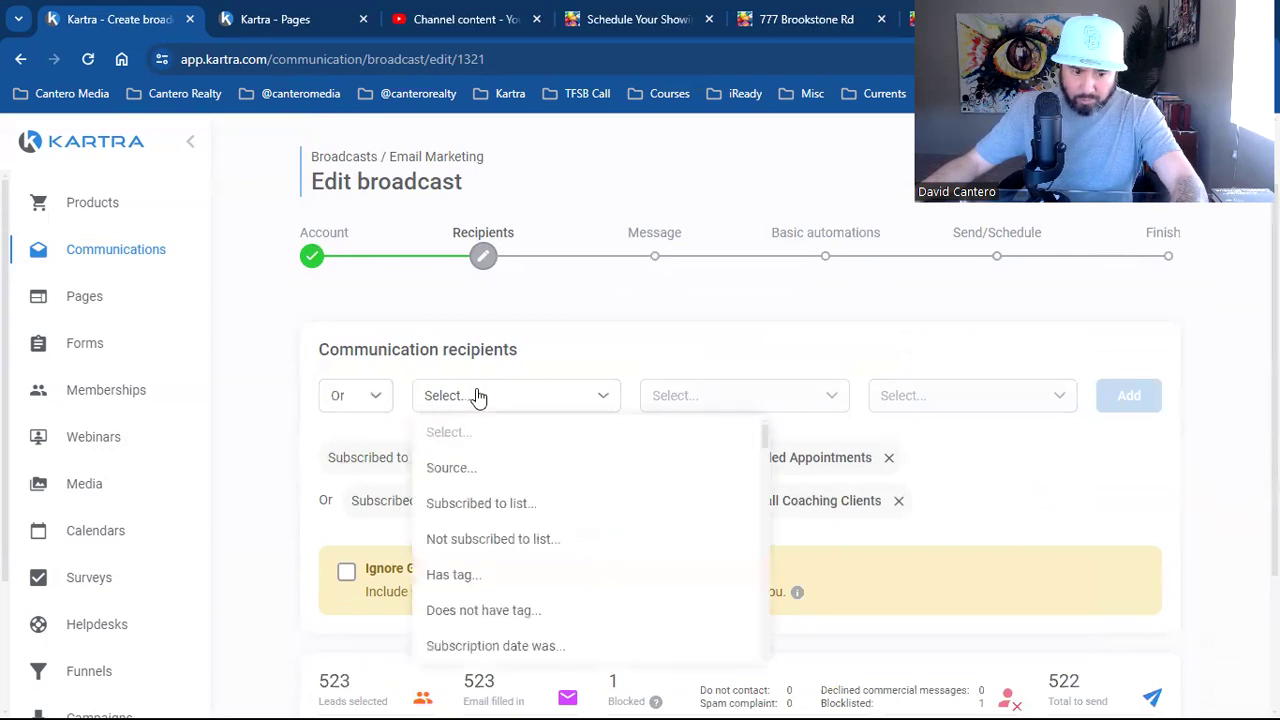
pyautogui.click(503, 610)
pyautogui.click(760, 400)
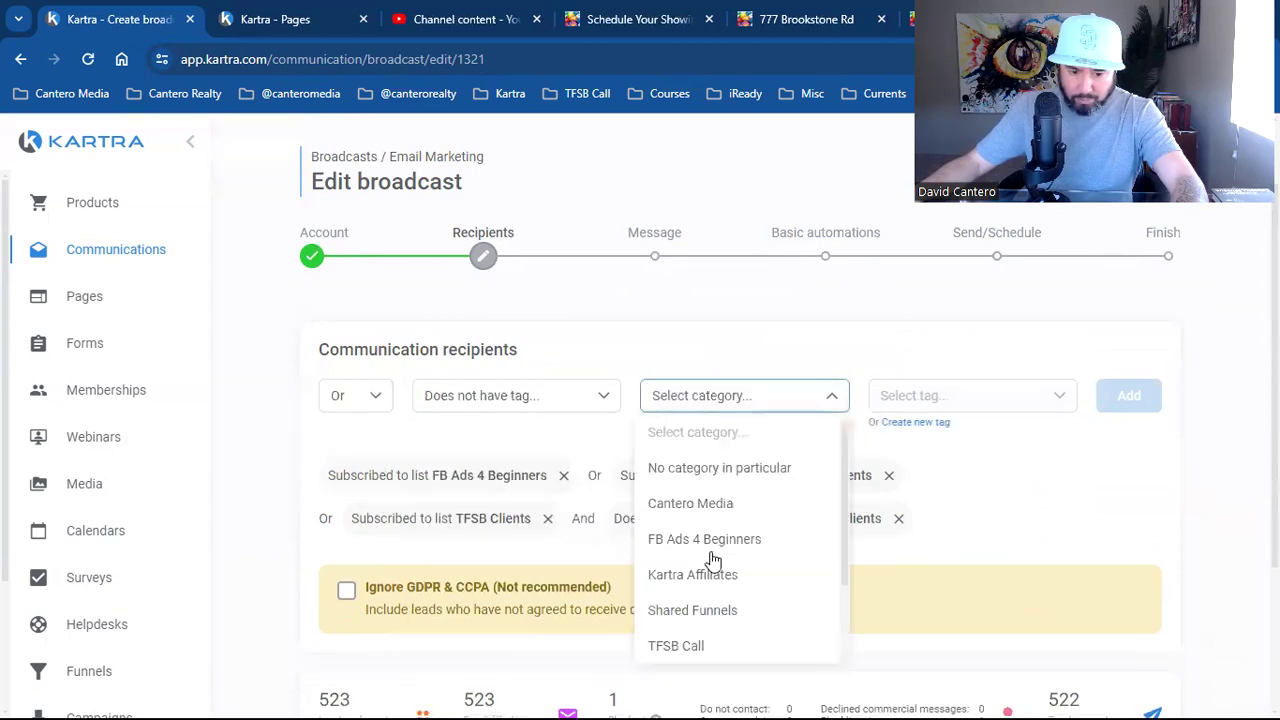
pyautogui.click(686, 646)
pyautogui.click(965, 403)
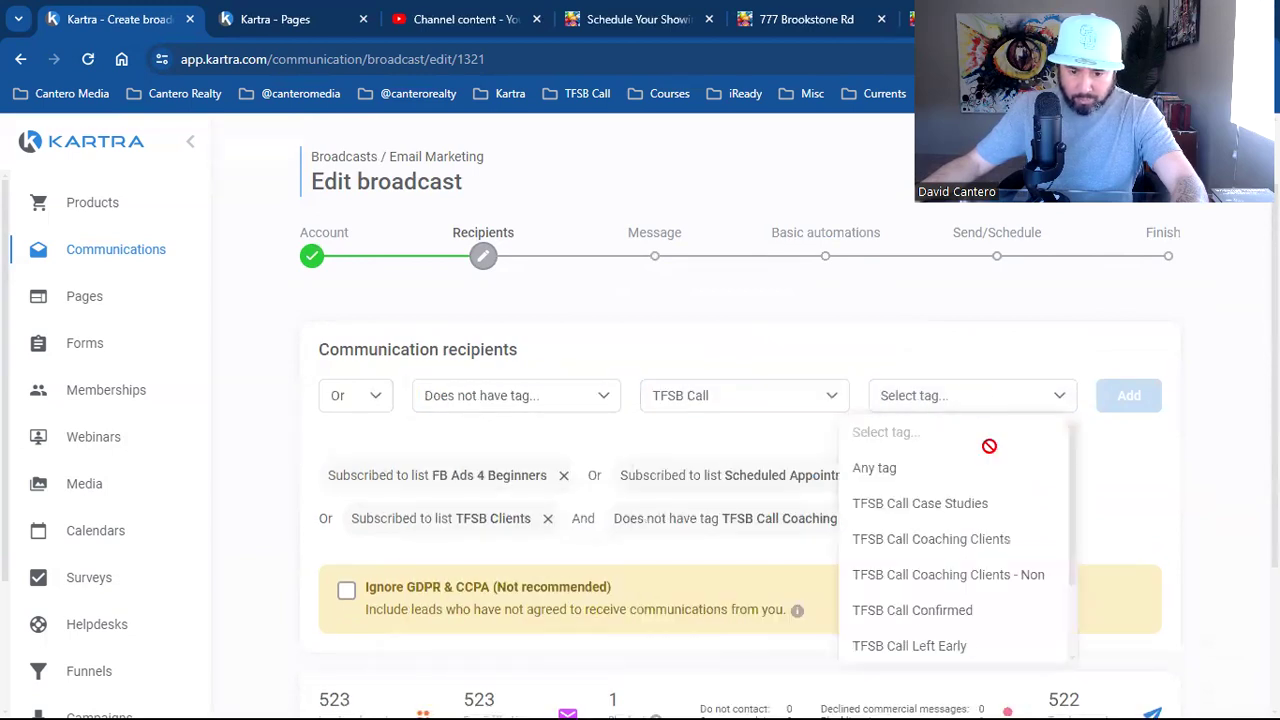
pyautogui.click(1000, 586)
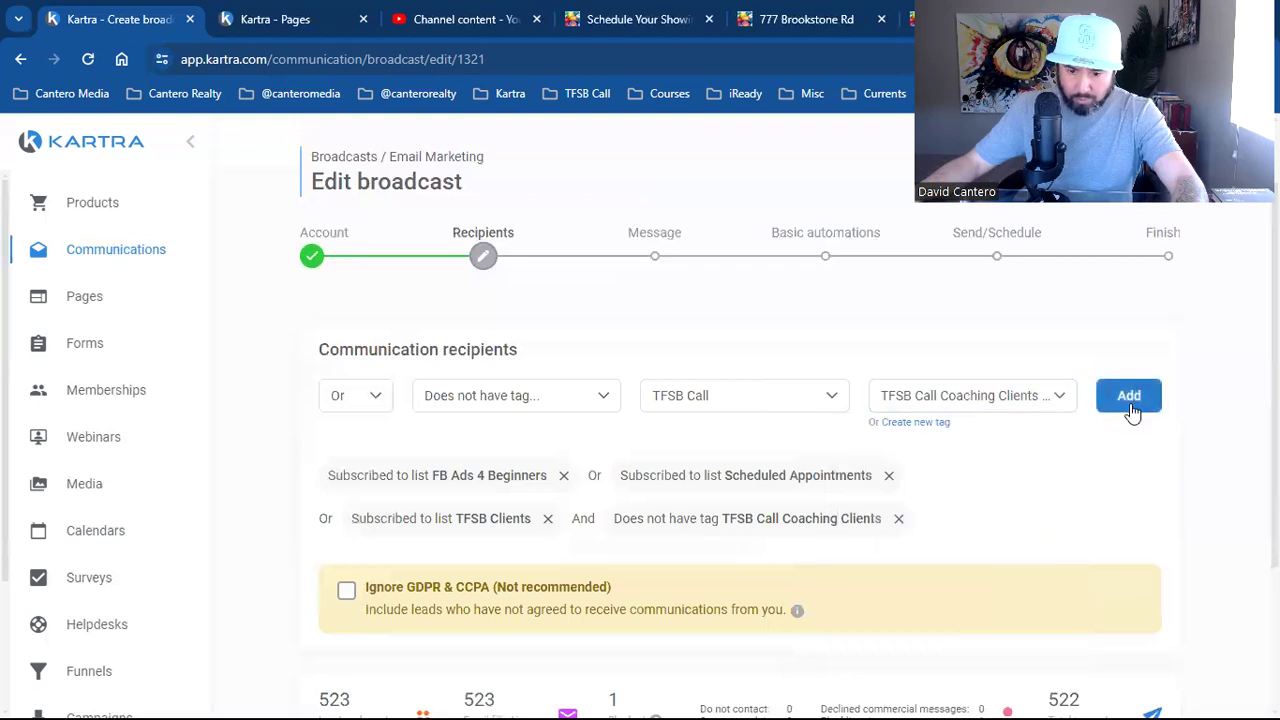
pyautogui.click(1130, 400)
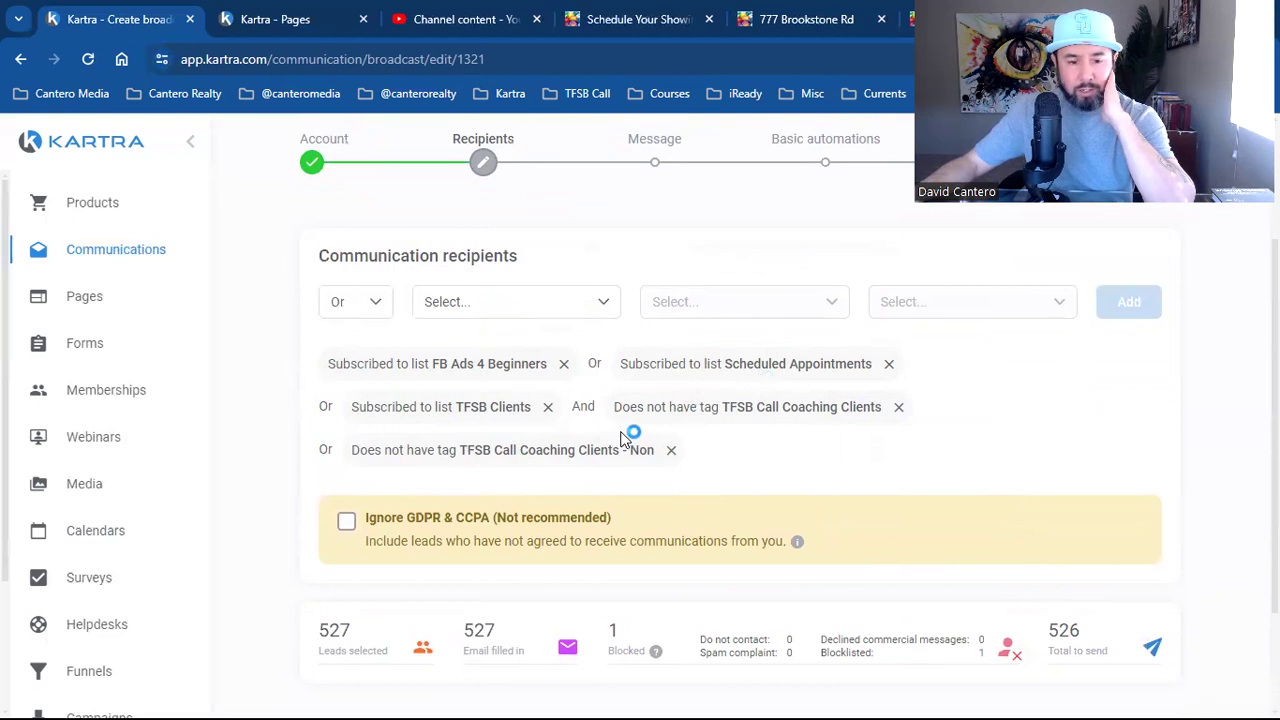
pyautogui.moveTo(797, 407); pyautogui.dragTo(838, 412)
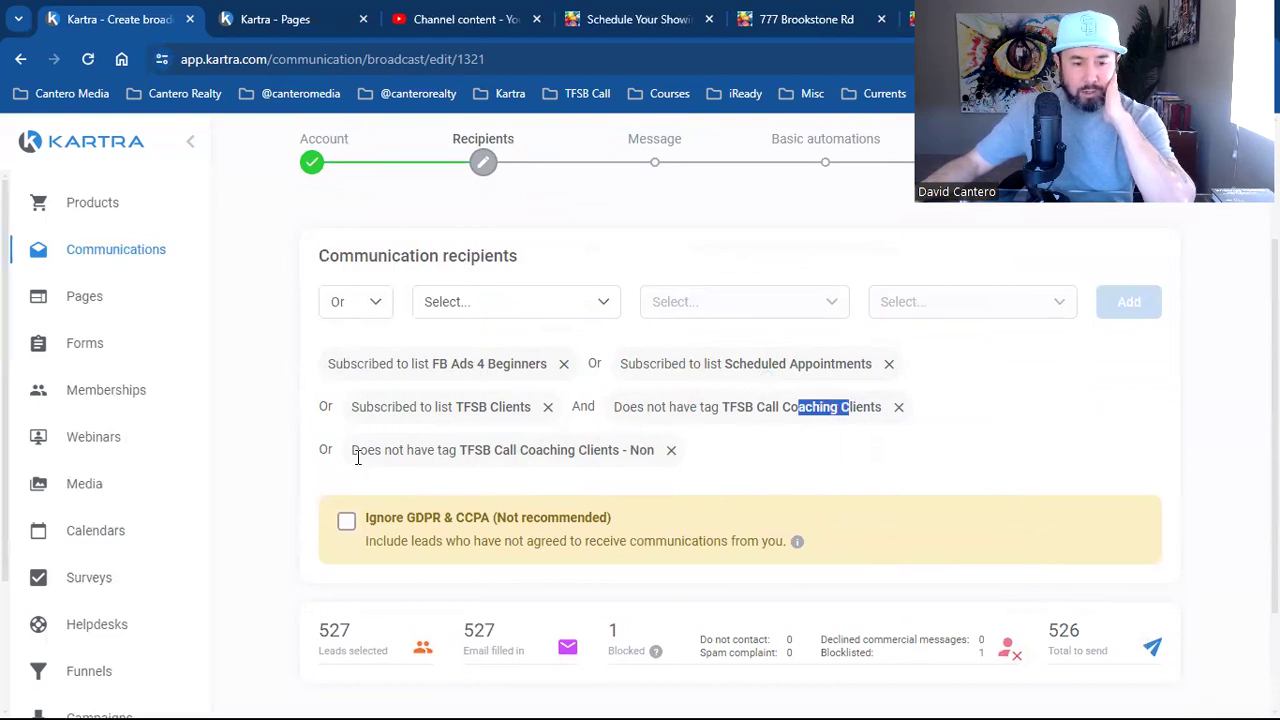
pyautogui.moveTo(491, 452); pyautogui.dragTo(587, 455)
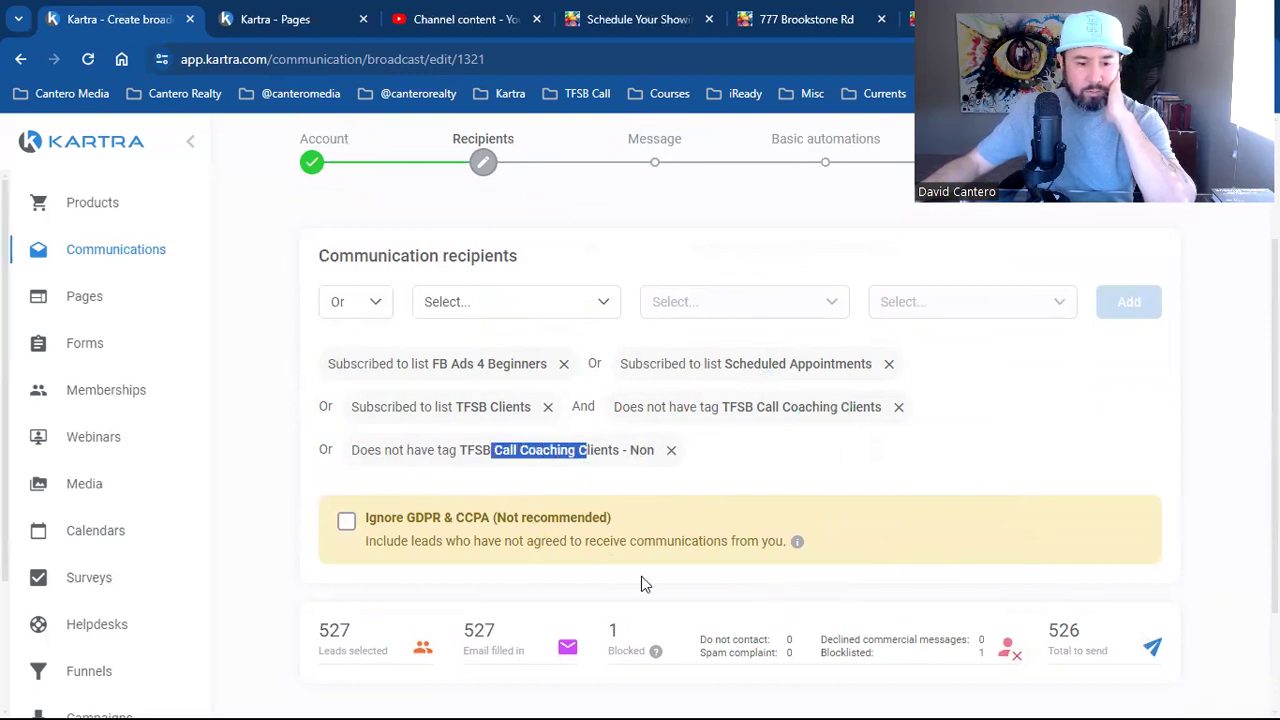
pyautogui.scroll(3, 911, 576)
pyautogui.scroll(-5, 911, 576)
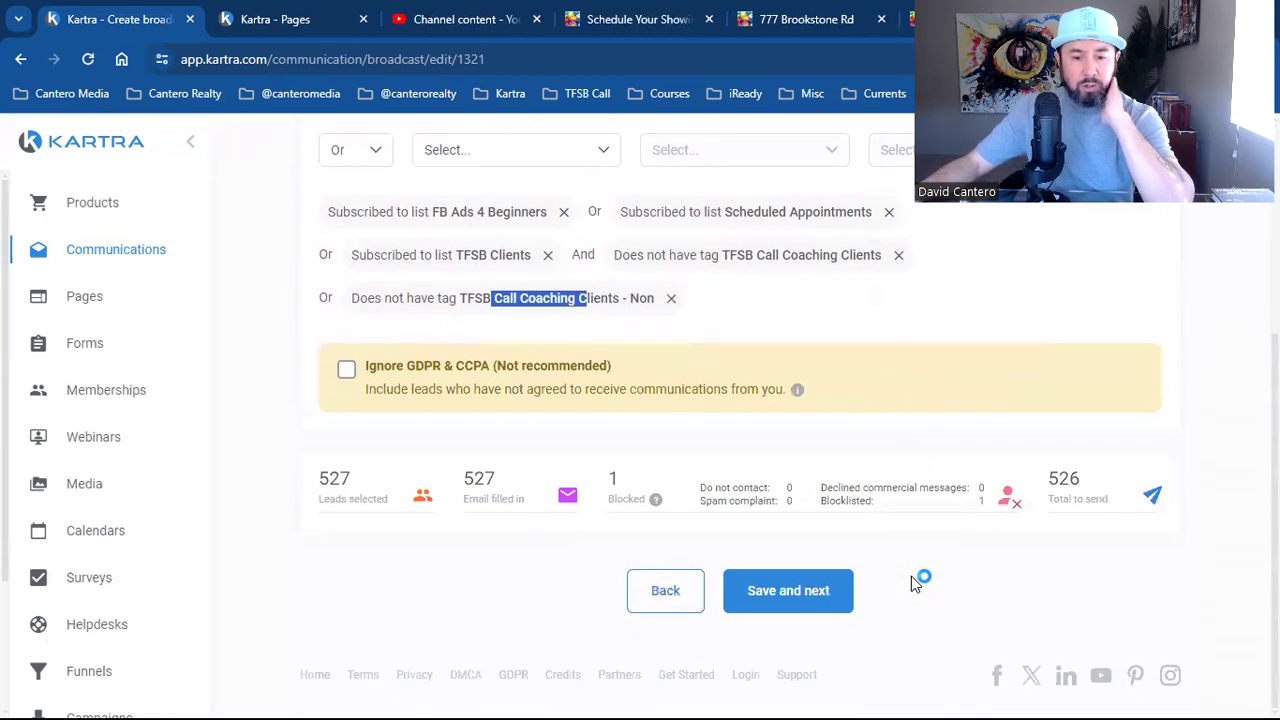
# Save the recipients, then choose a single email with a Rich HTML body
pyautogui.click(812, 612)
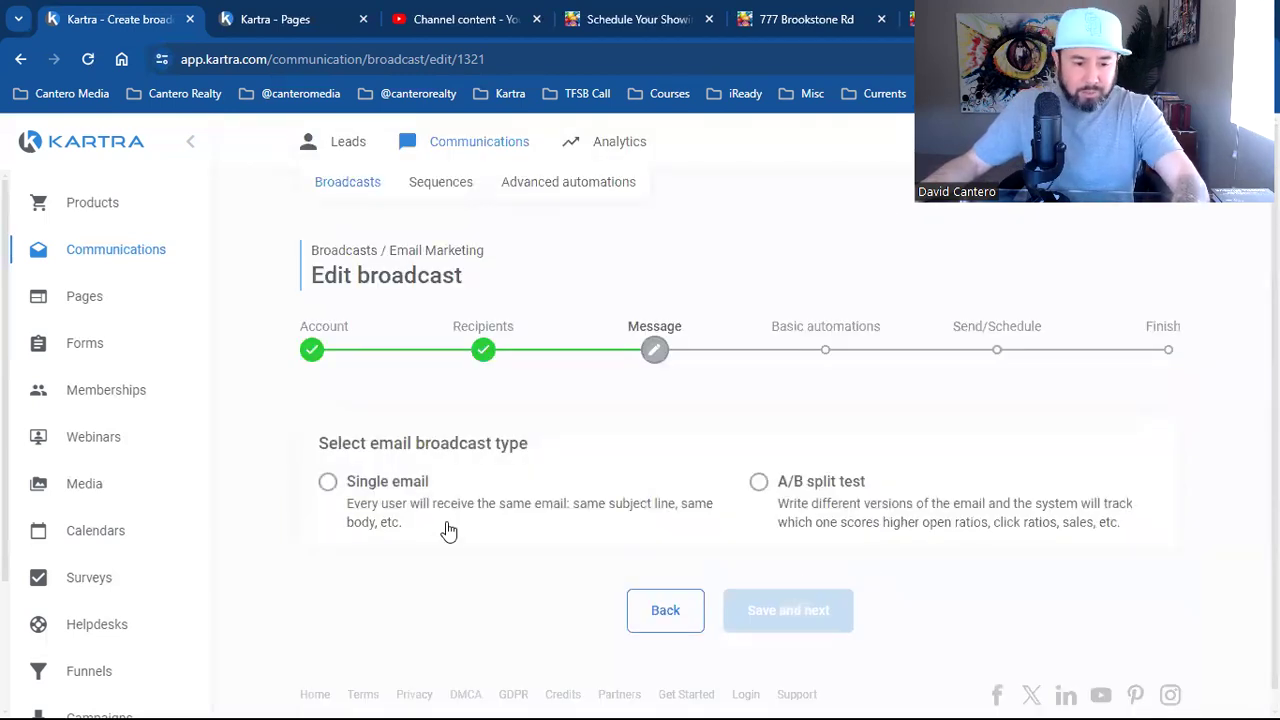
pyautogui.click(449, 531)
pyautogui.scroll(-2, 555, 472)
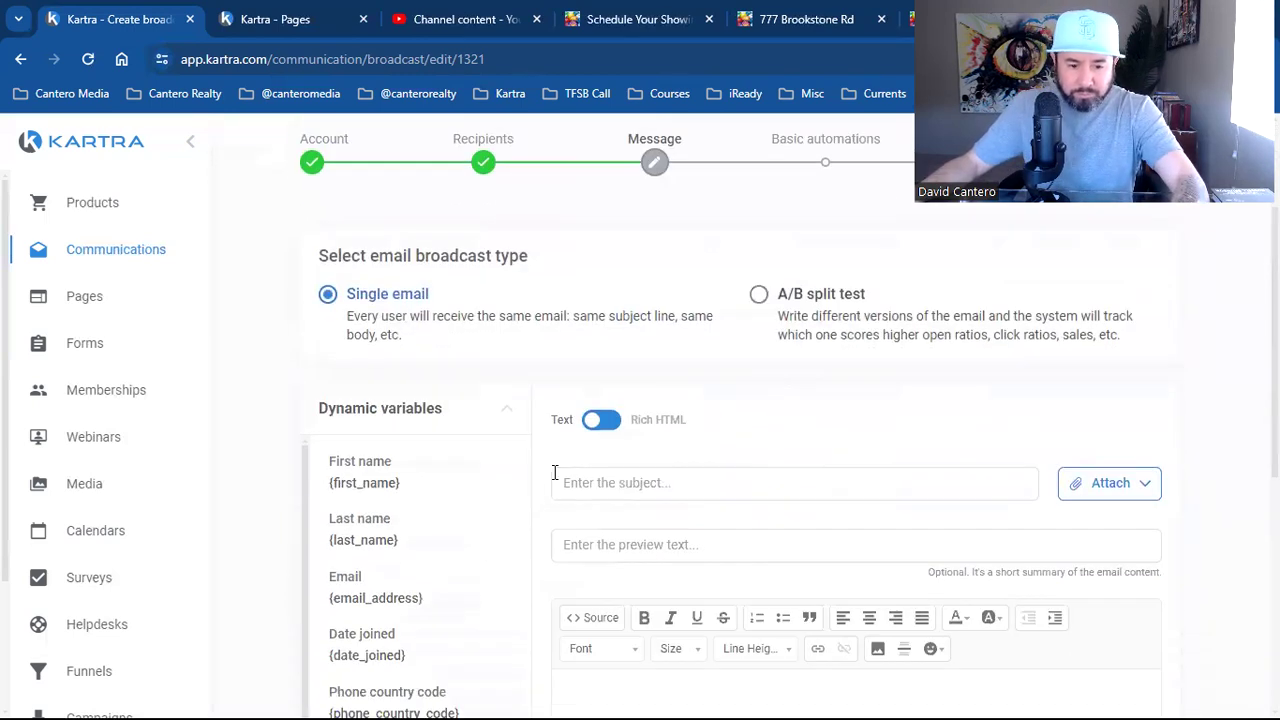
pyautogui.click(600, 432)
# Browse the saved design templates, then the ready-made Full templates
pyautogui.scroll(-1, 480, 478)
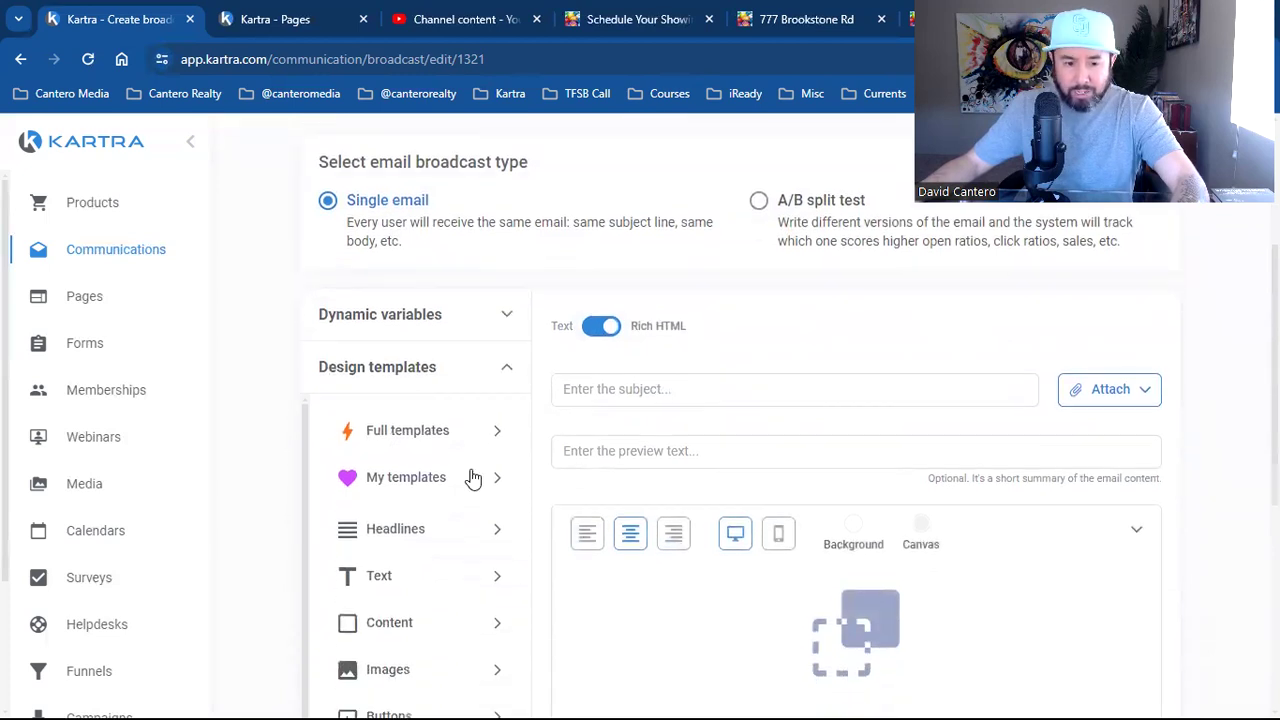
pyautogui.click(450, 483)
pyautogui.scroll(-1, 434, 433)
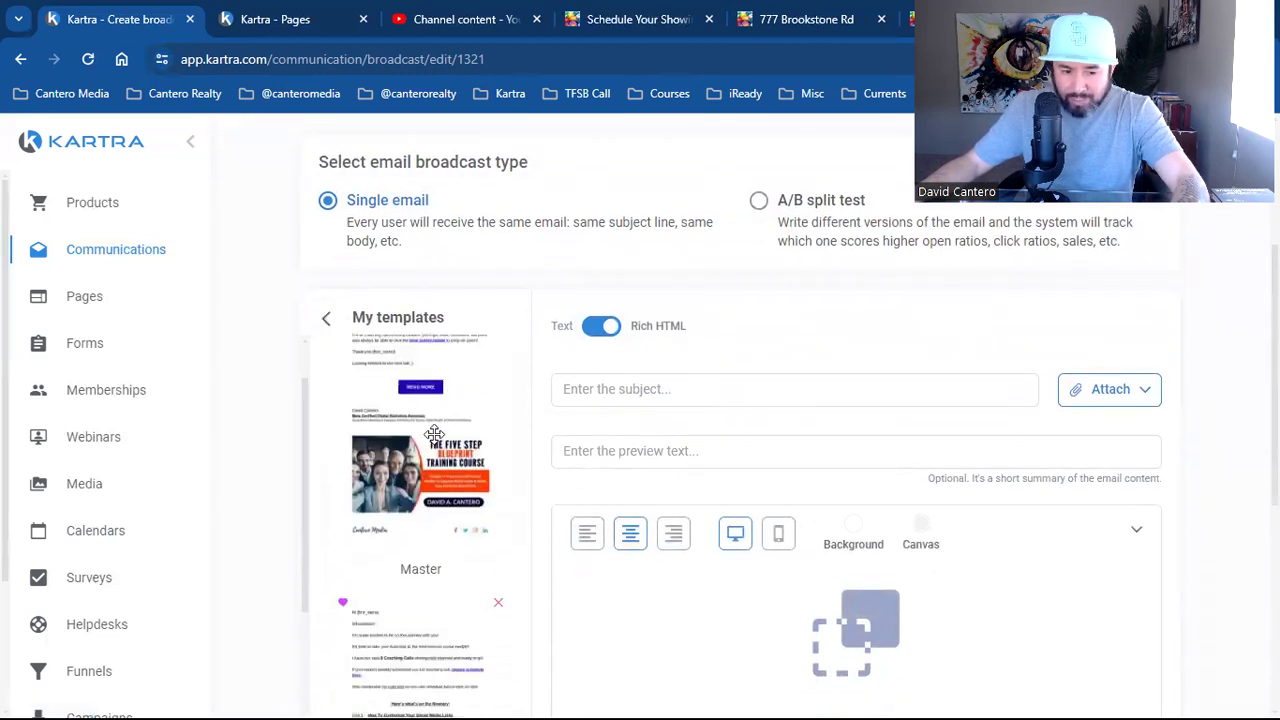
pyautogui.scroll(-3, 434, 433)
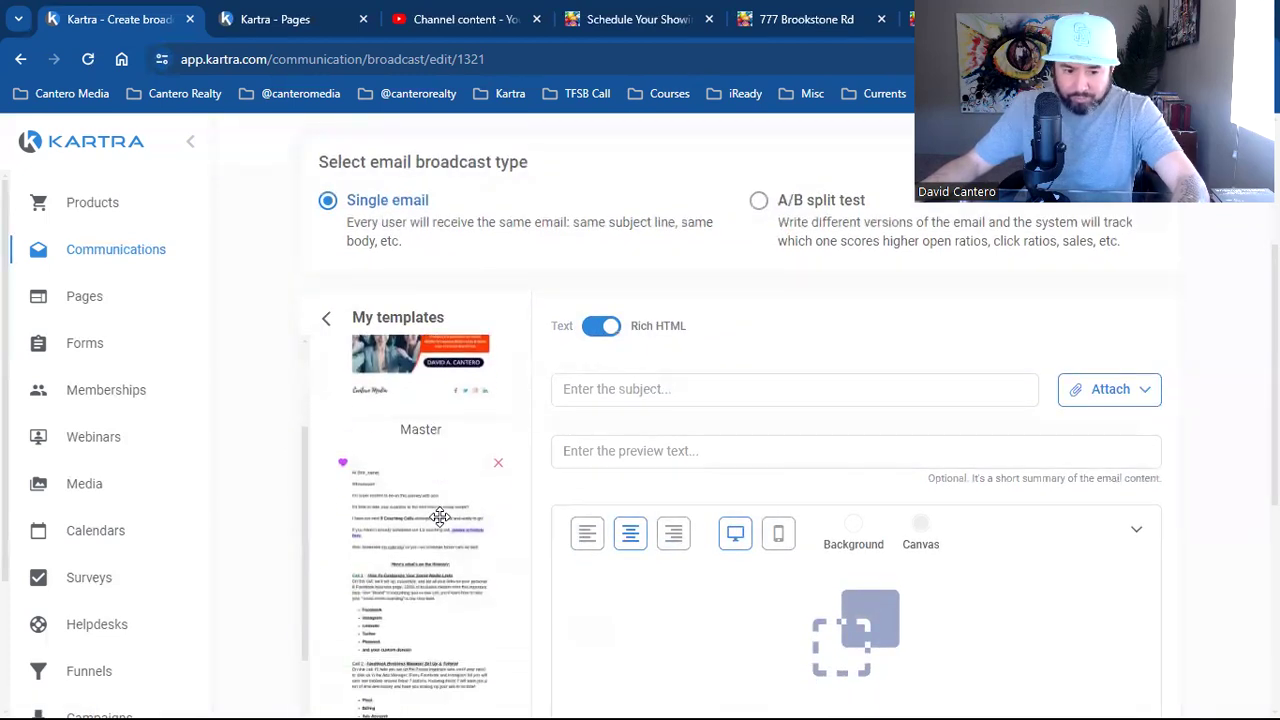
pyautogui.click(327, 322)
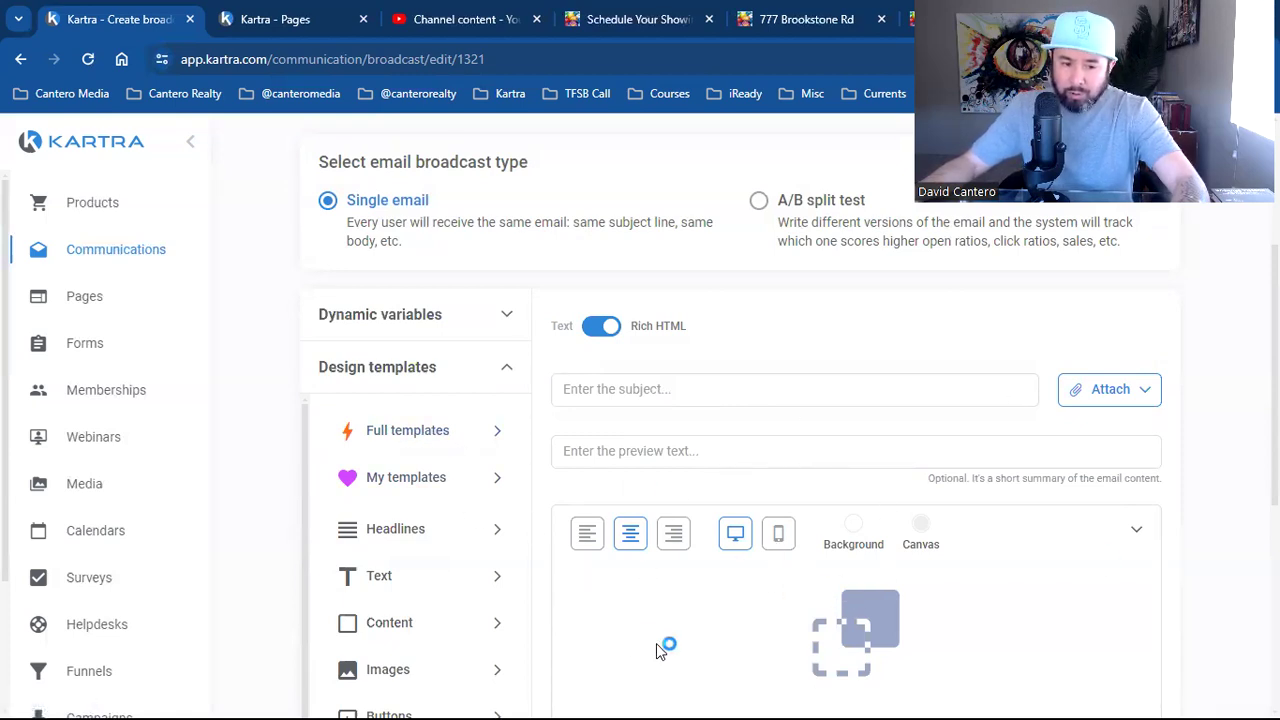
pyautogui.click(401, 430)
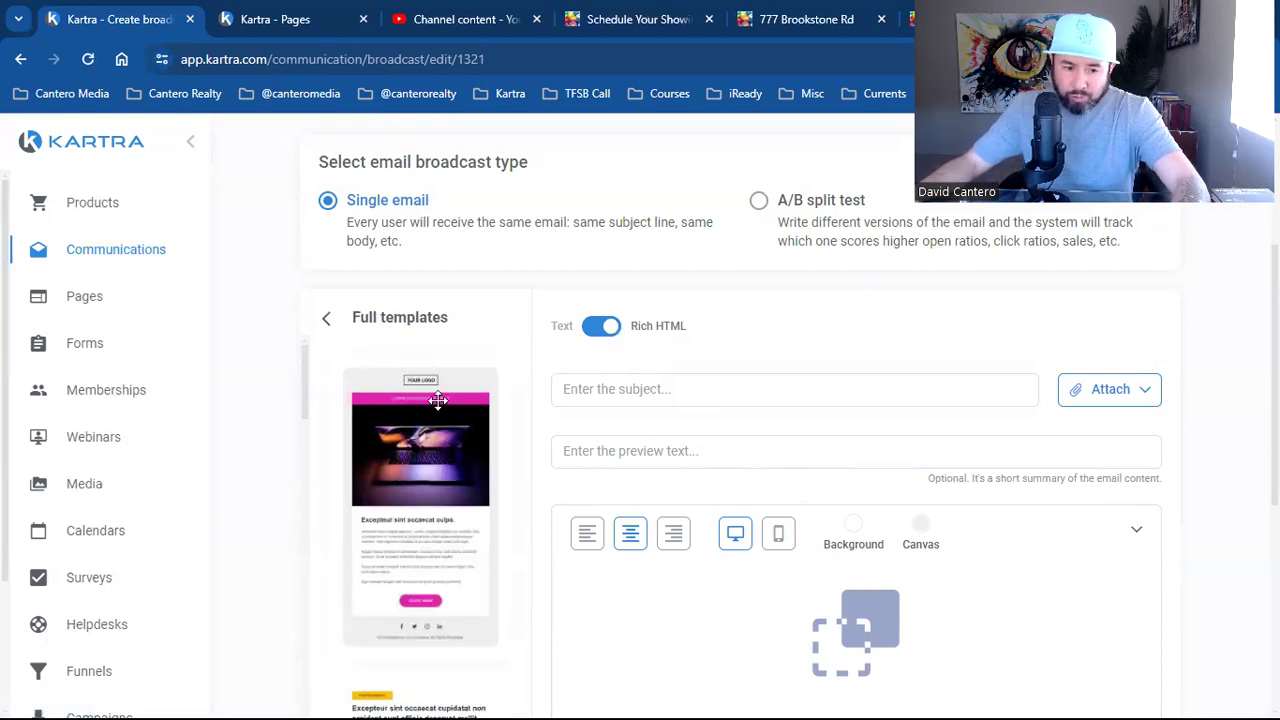
pyautogui.scroll(-6, 436, 415)
pyautogui.scroll(-10, 434, 432)
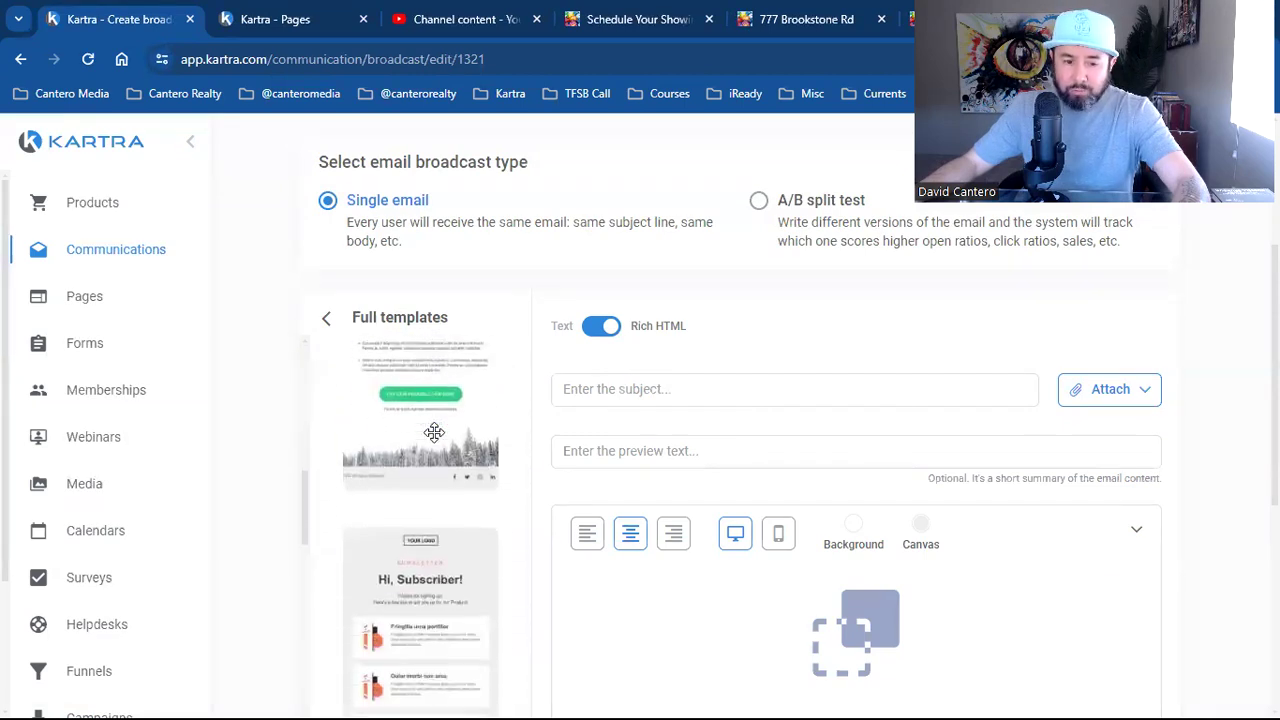
pyautogui.scroll(-10, 434, 432)
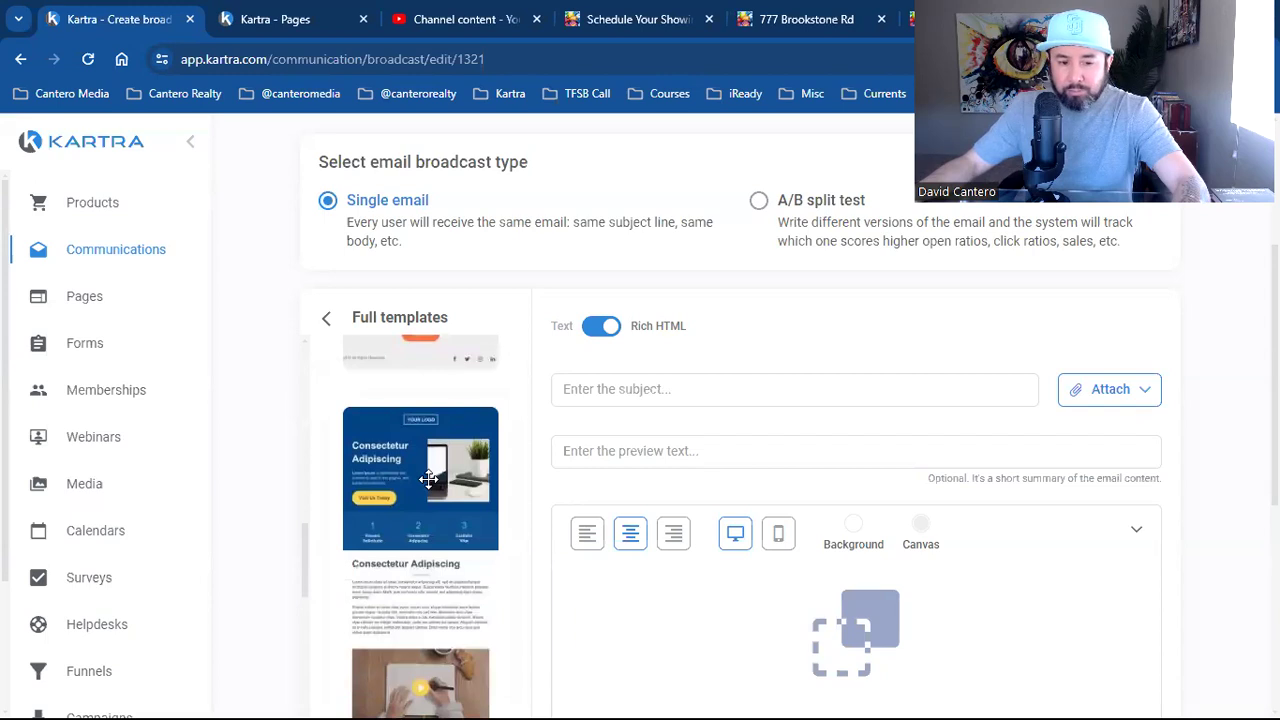
pyautogui.scroll(-1, 422, 480)
# Drop in the blue Consectetur Adipiscing template and make its logo row background purple rgb(134,0,112)
pyautogui.moveTo(488, 413); pyautogui.dragTo(845, 588)
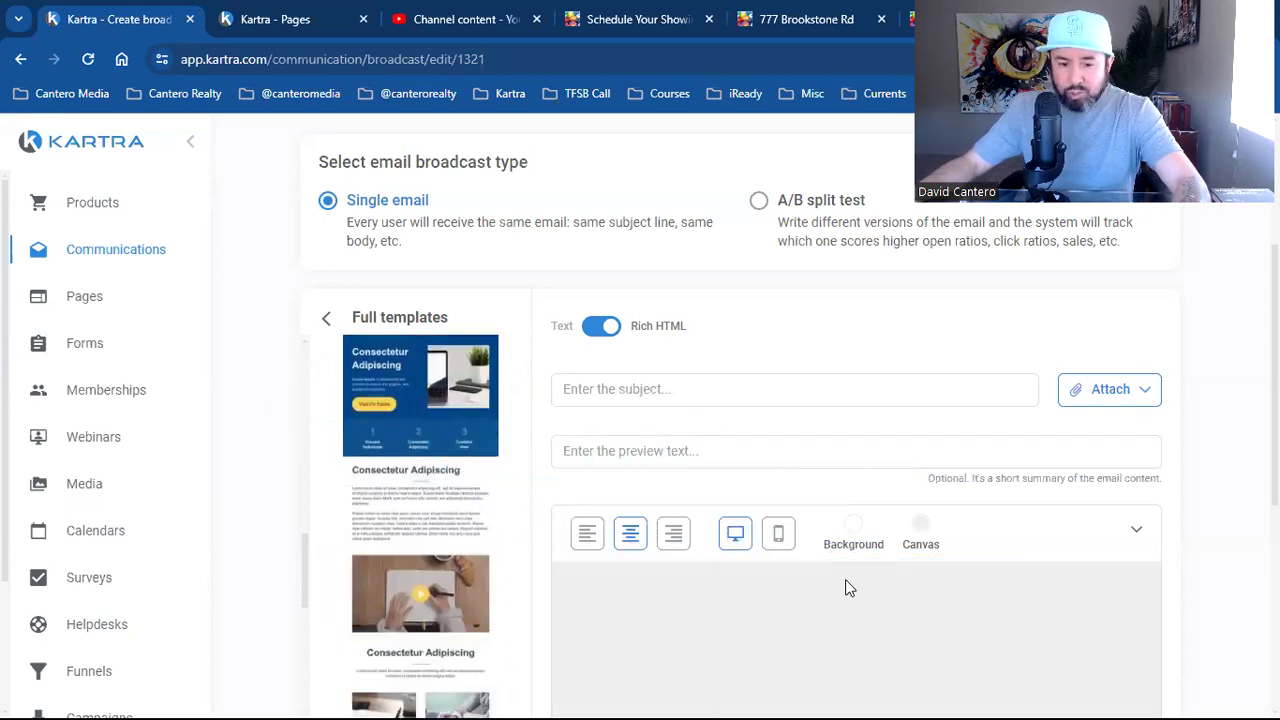
pyautogui.scroll(-2, 1014, 551)
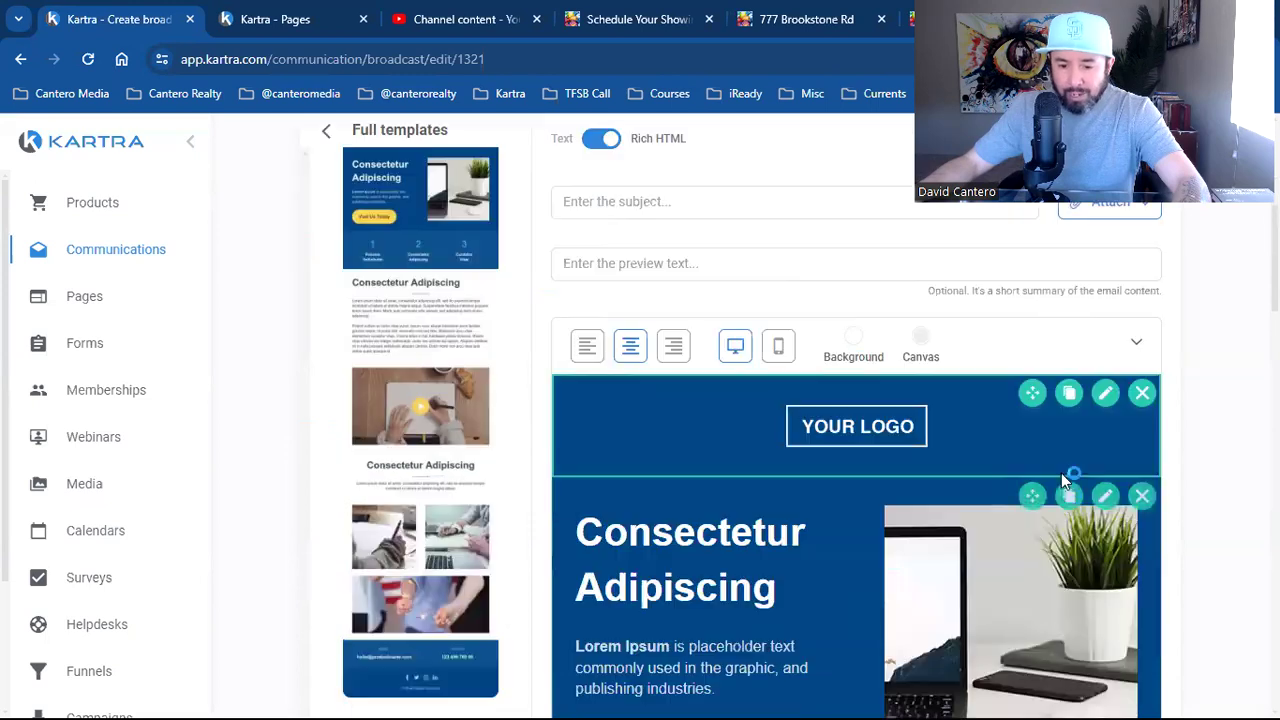
pyautogui.click(1105, 393)
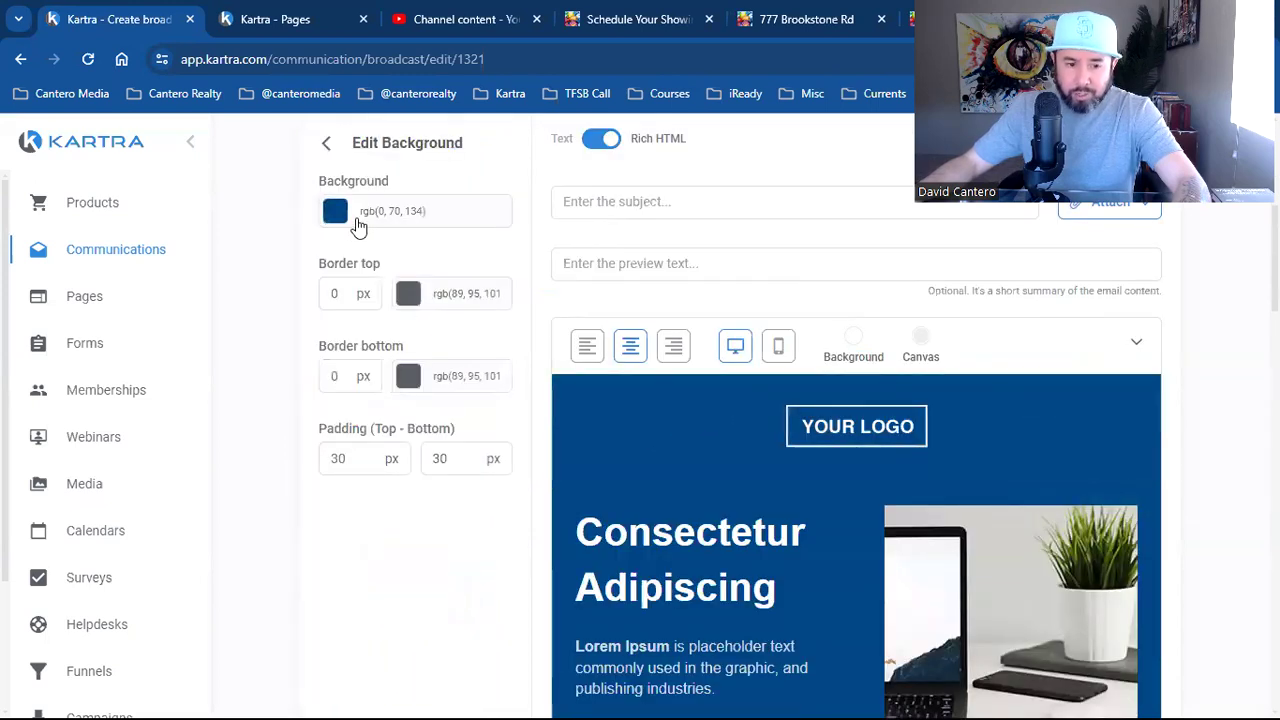
pyautogui.click(358, 218)
pyautogui.click(484, 366)
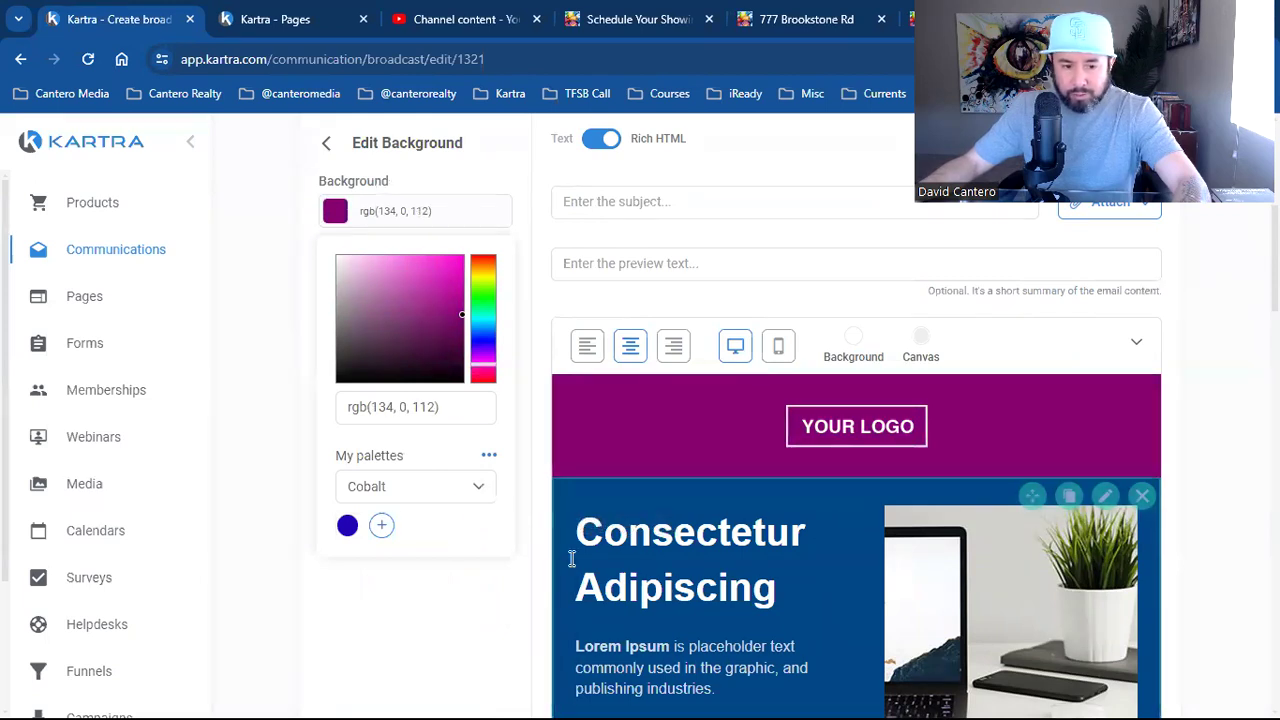
pyautogui.click(1213, 543)
# Set the Visit Us Today button background to light blue rgb(79,185,255)
pyautogui.scroll(-2, 1213, 547)
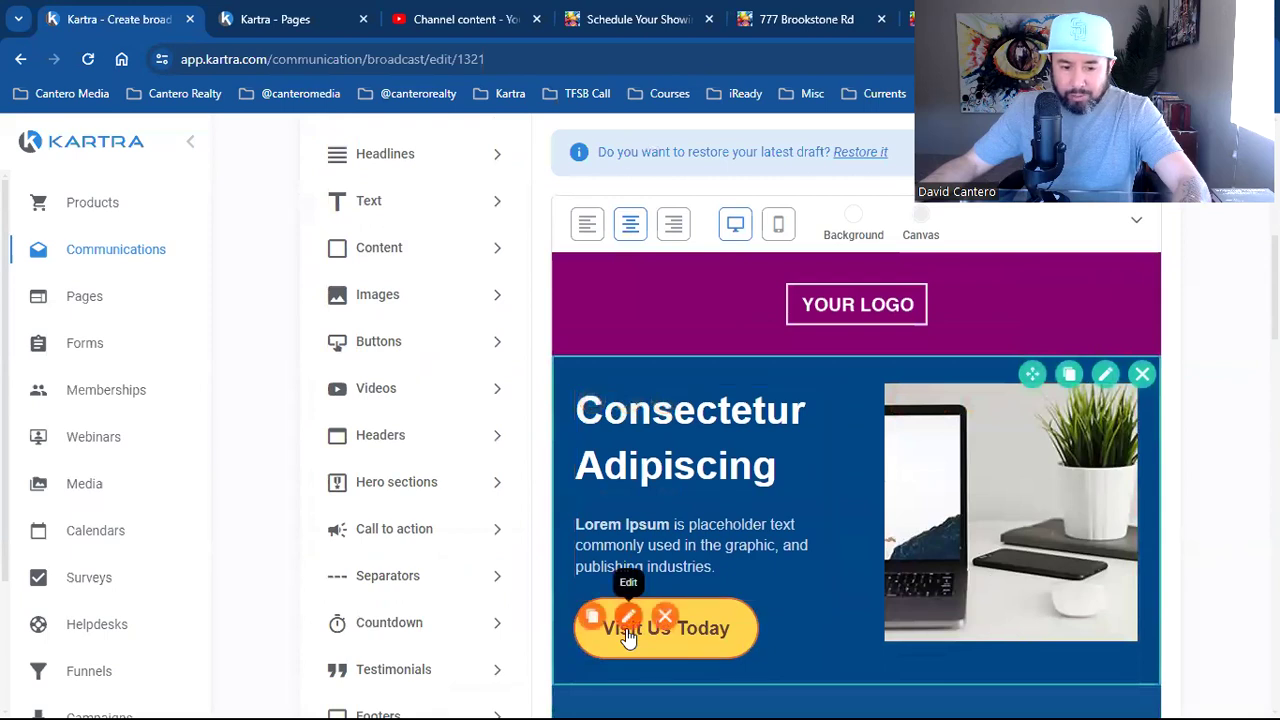
pyautogui.click(627, 622)
pyautogui.click(426, 386)
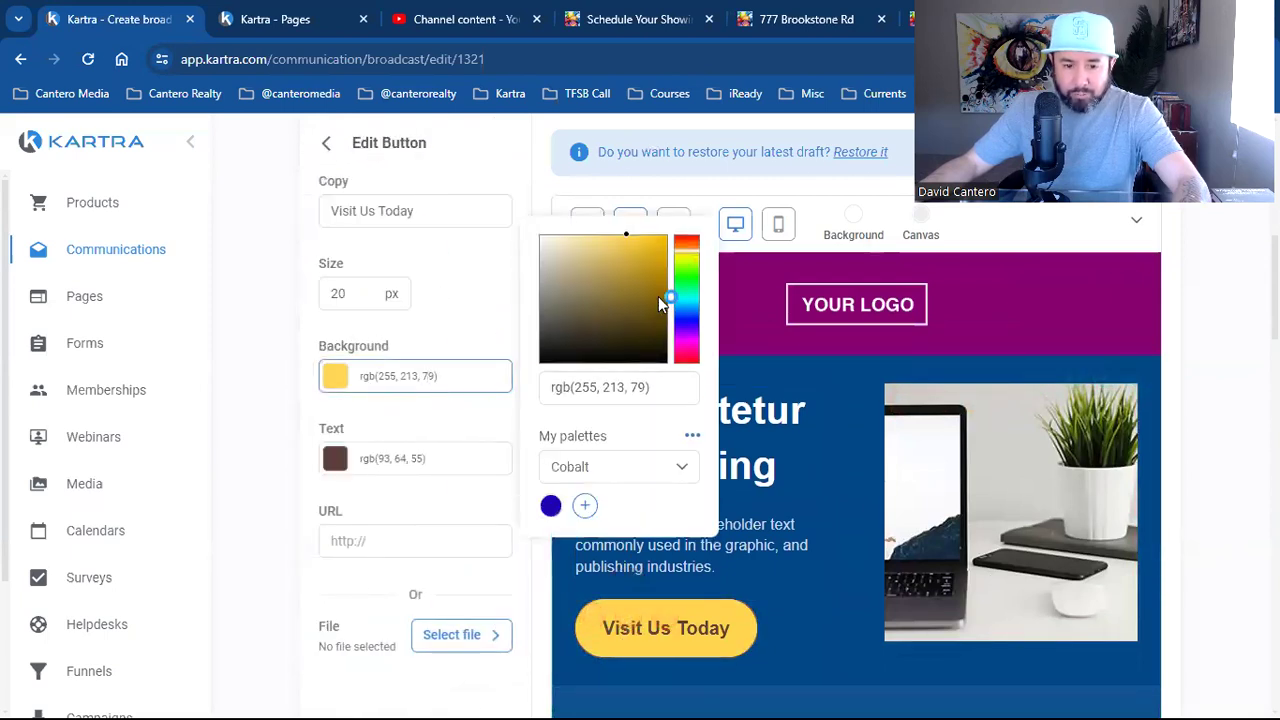
pyautogui.moveTo(686, 280); pyautogui.dragTo(686, 307)
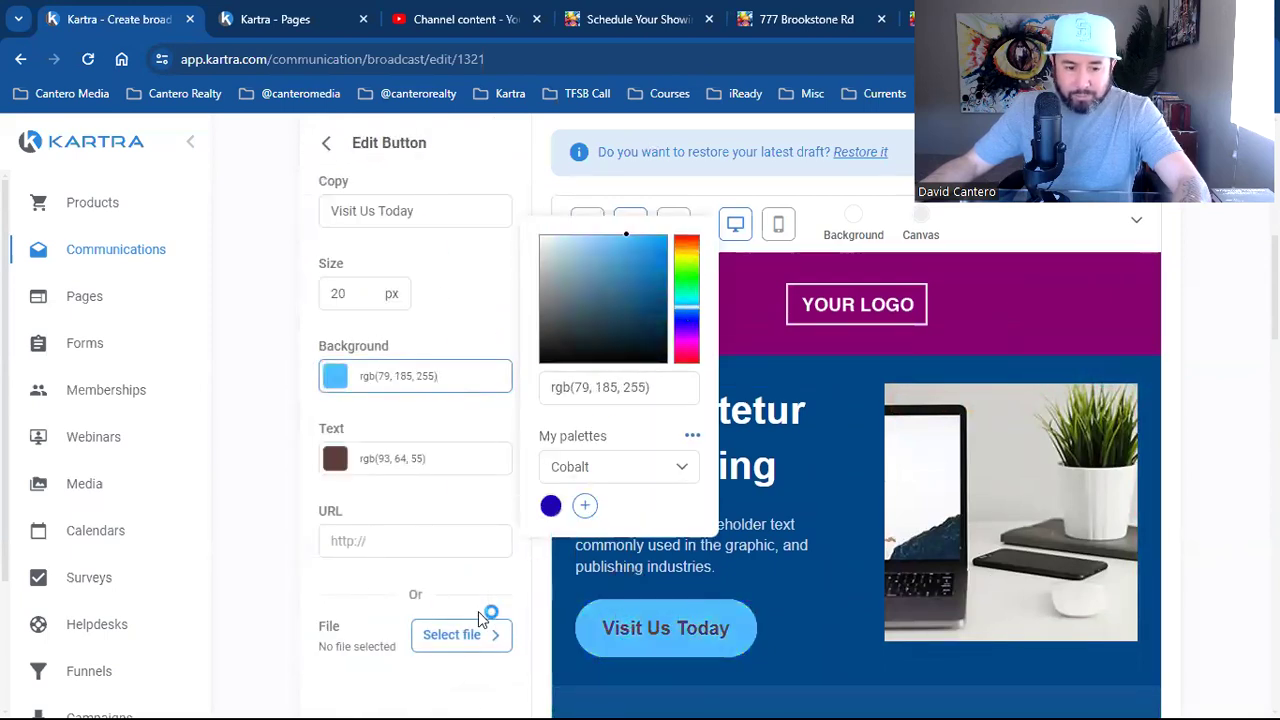
pyautogui.scroll(-2, 718, 638)
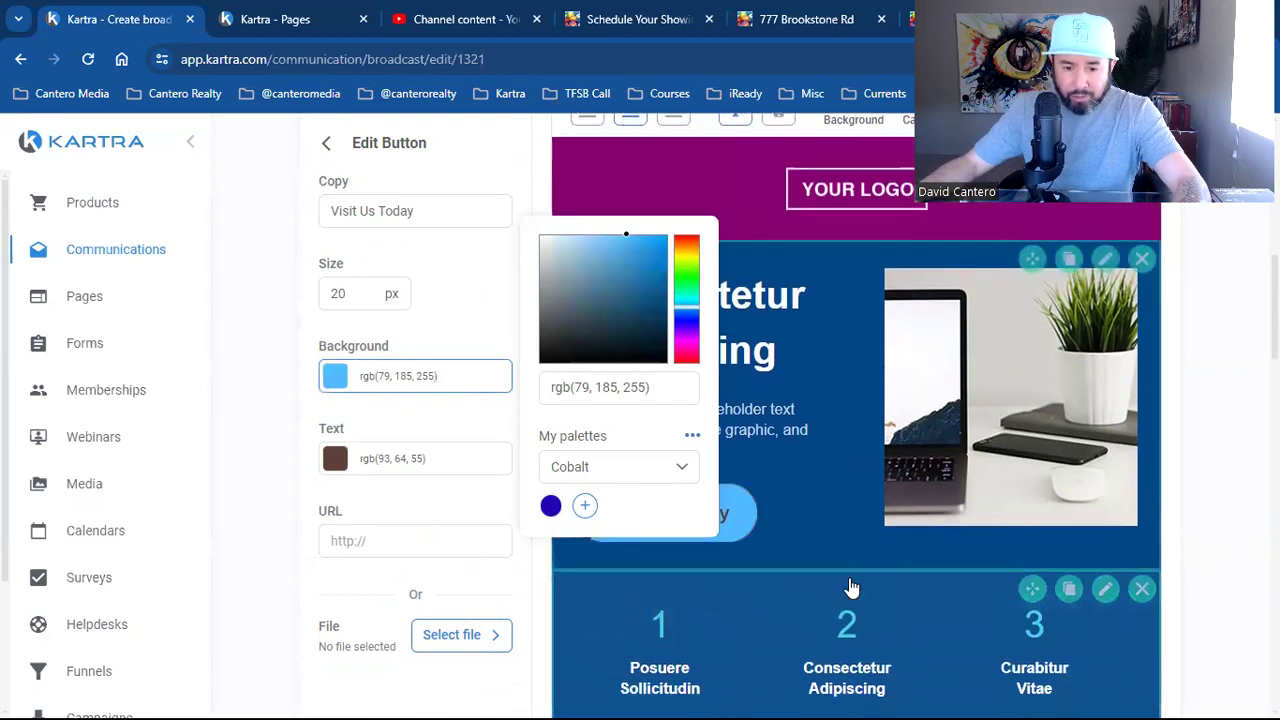
pyautogui.scroll(-5, 850, 588)
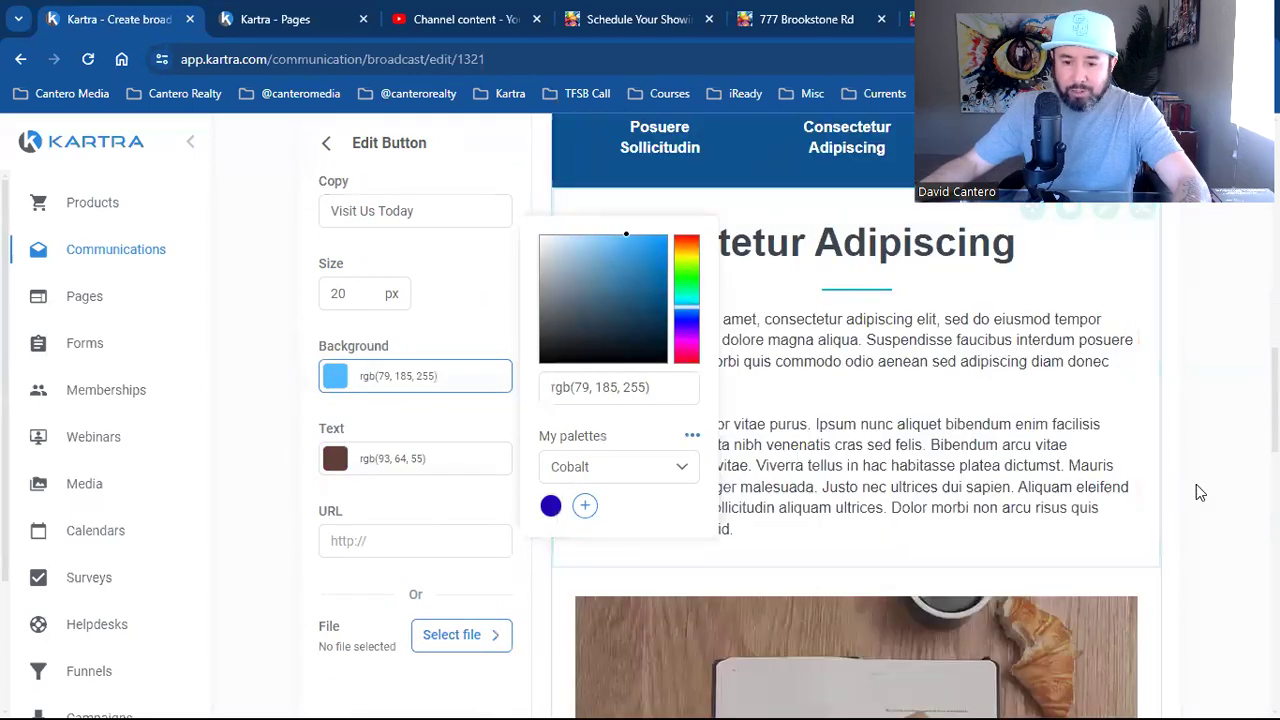
pyautogui.click(1200, 492)
# Delete the video block and the Consectetur Adipiscing text section from the email
pyautogui.scroll(-2, 1150, 500)
pyautogui.click(1143, 400)
pyautogui.click(1200, 340)
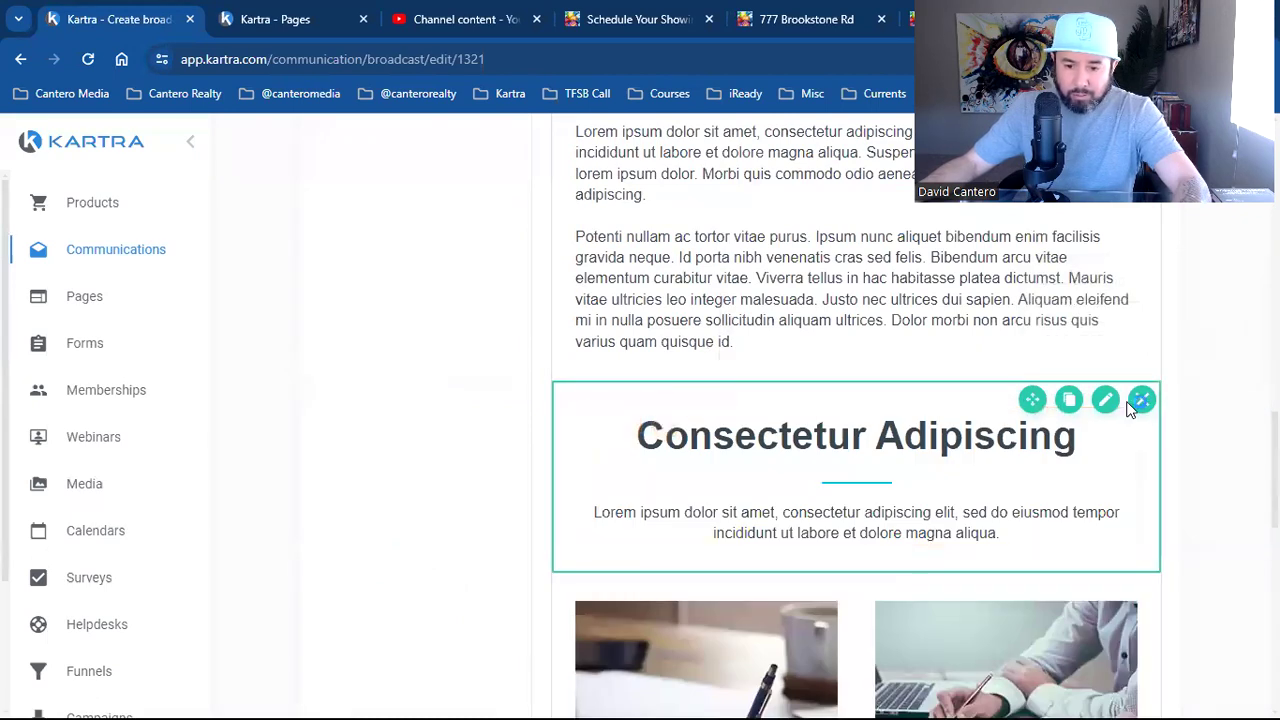
pyautogui.click(1141, 400)
pyautogui.click(1200, 338)
# Delete the email and phone contact row from the email
pyautogui.scroll(-2, 920, 528)
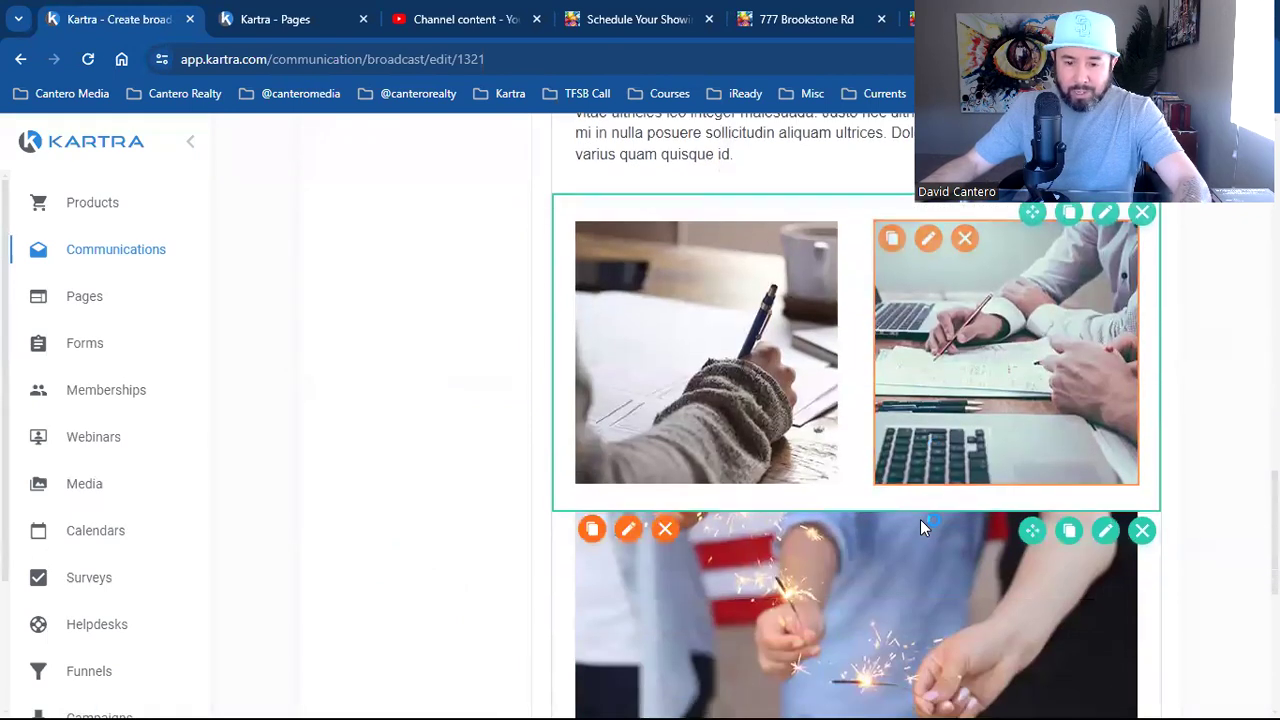
pyautogui.scroll(-5, 920, 519)
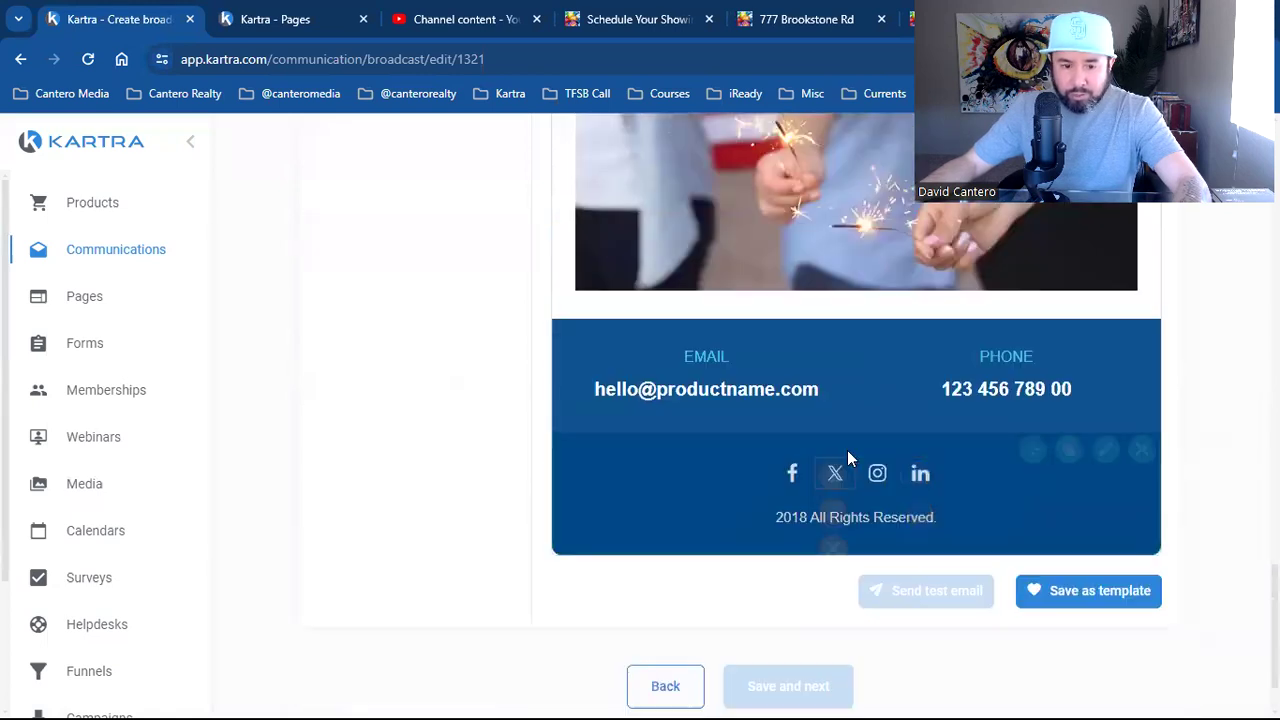
pyautogui.scroll(2, 850, 460)
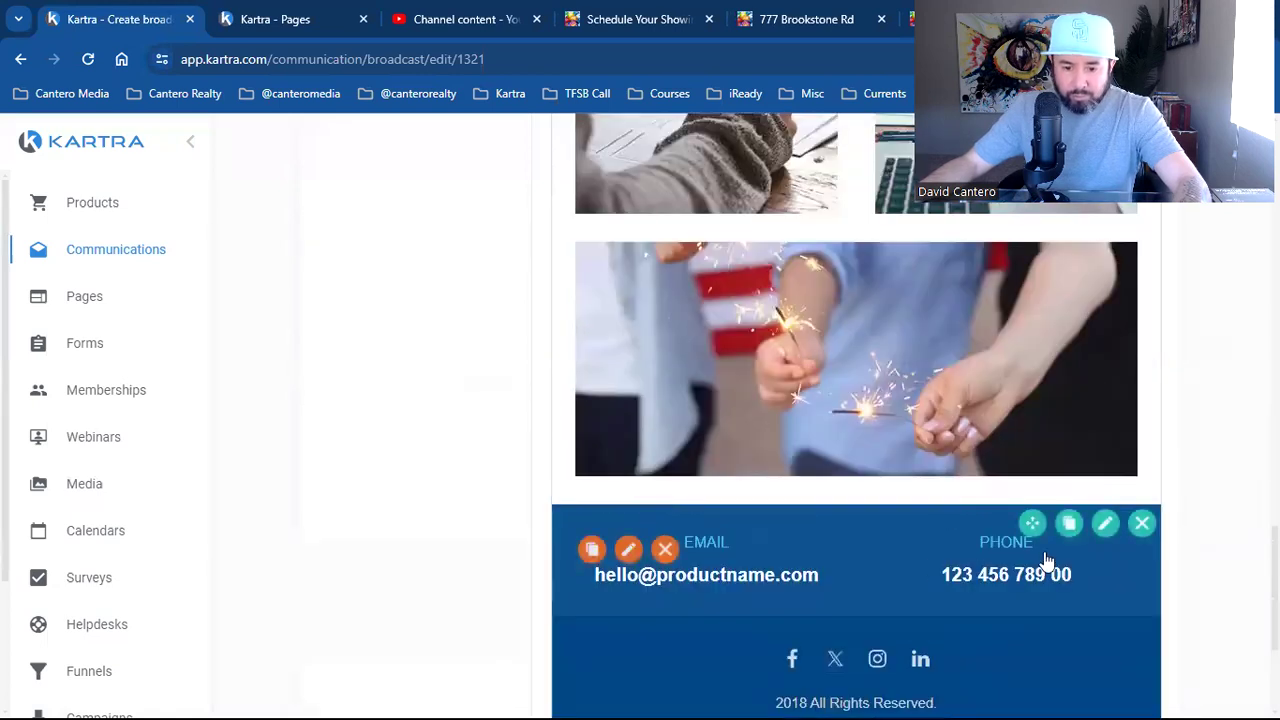
pyautogui.click(1143, 524)
pyautogui.click(1220, 459)
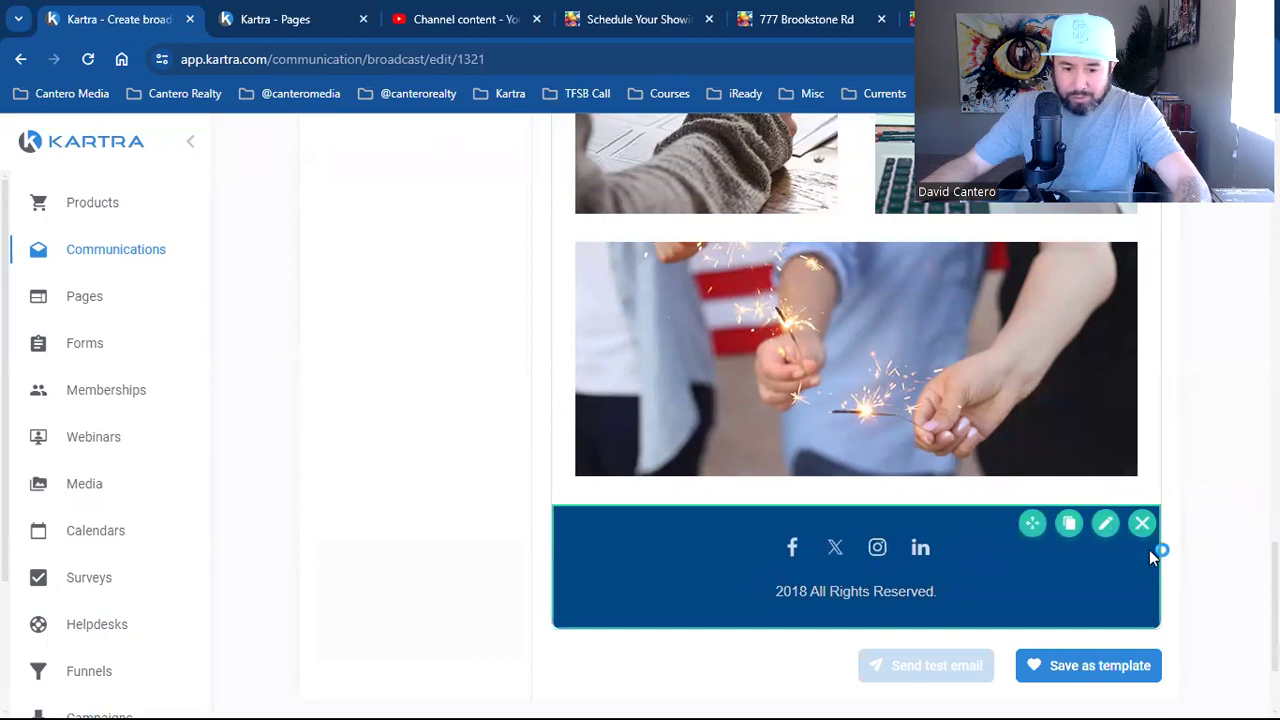
pyautogui.scroll(15, 1166, 546)
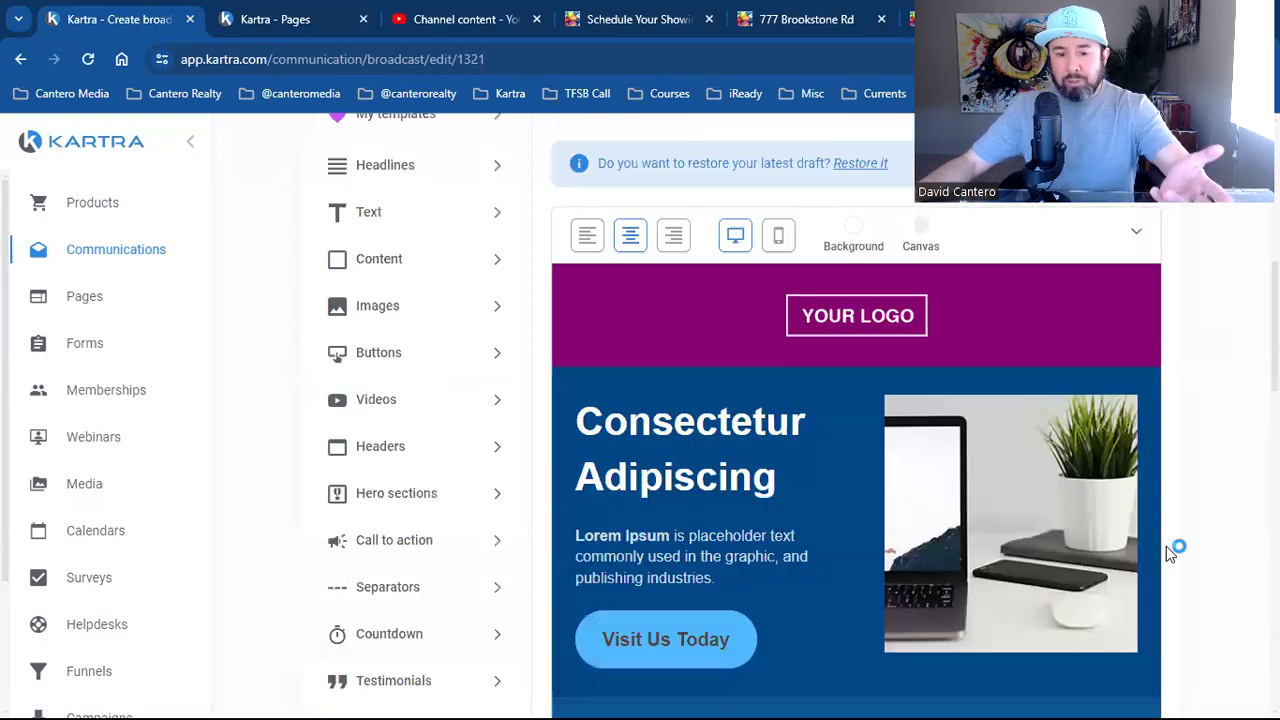
pyautogui.scroll(-4, 1160, 553)
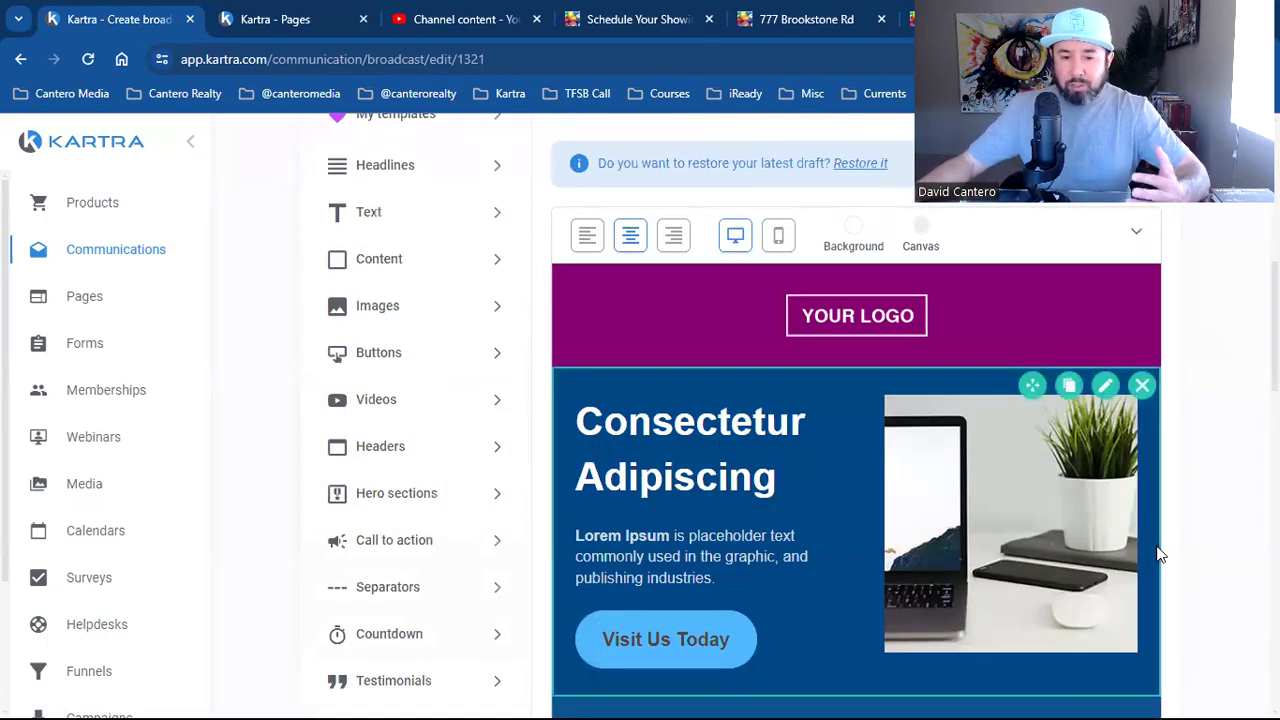
pyautogui.scroll(-1, 1158, 553)
# Swap the hero laptop photo for the what-is-off-facebook-activity-featured globe image from the Image library
pyautogui.scroll(1, 1008, 414)
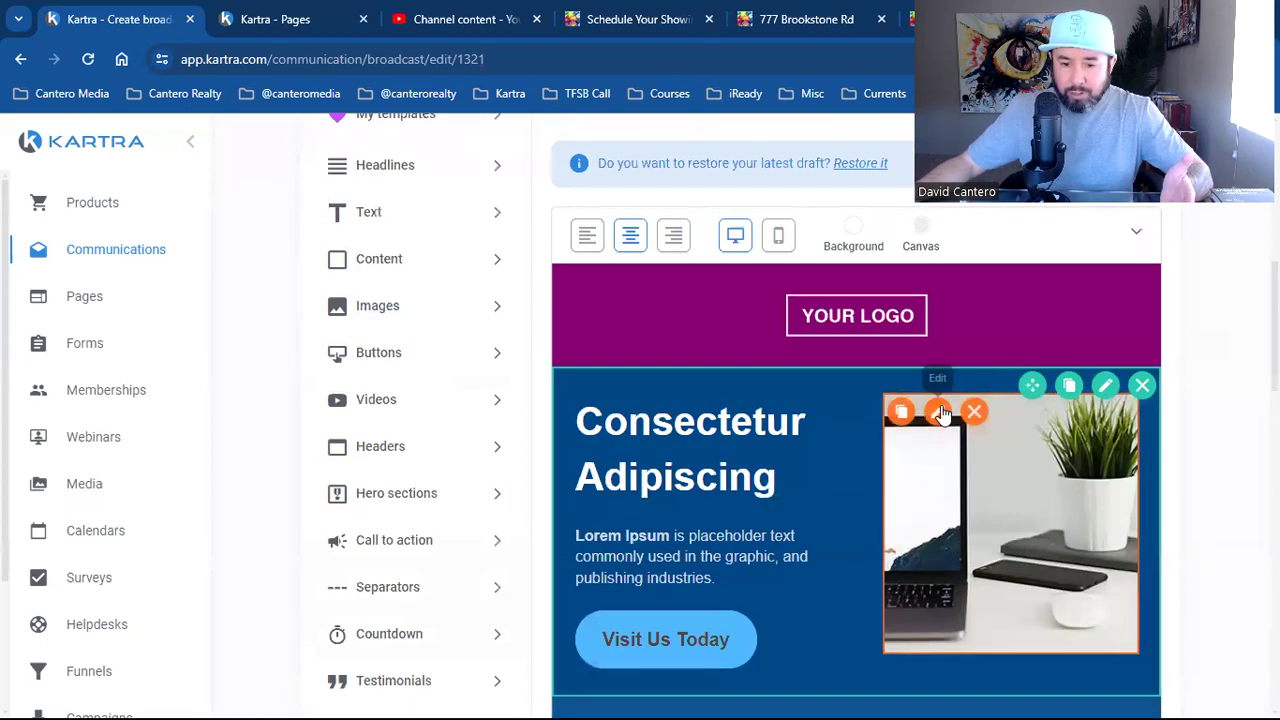
pyautogui.click(940, 413)
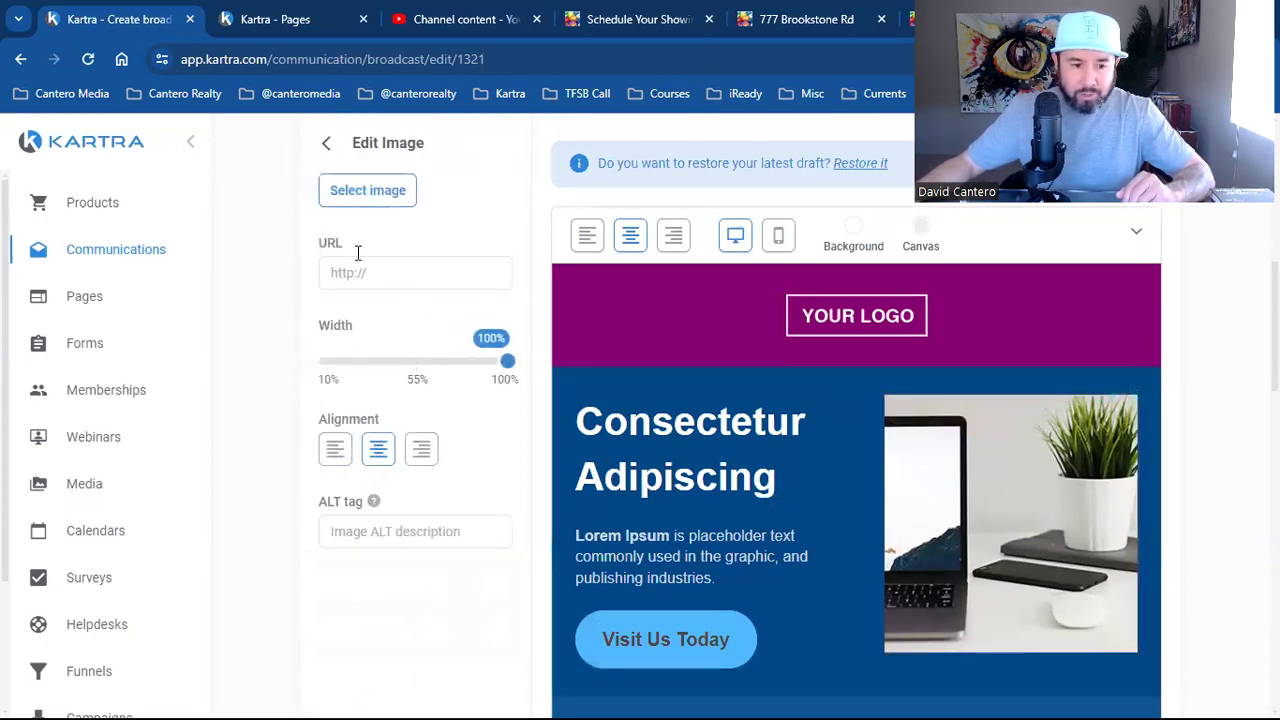
pyautogui.click(352, 205)
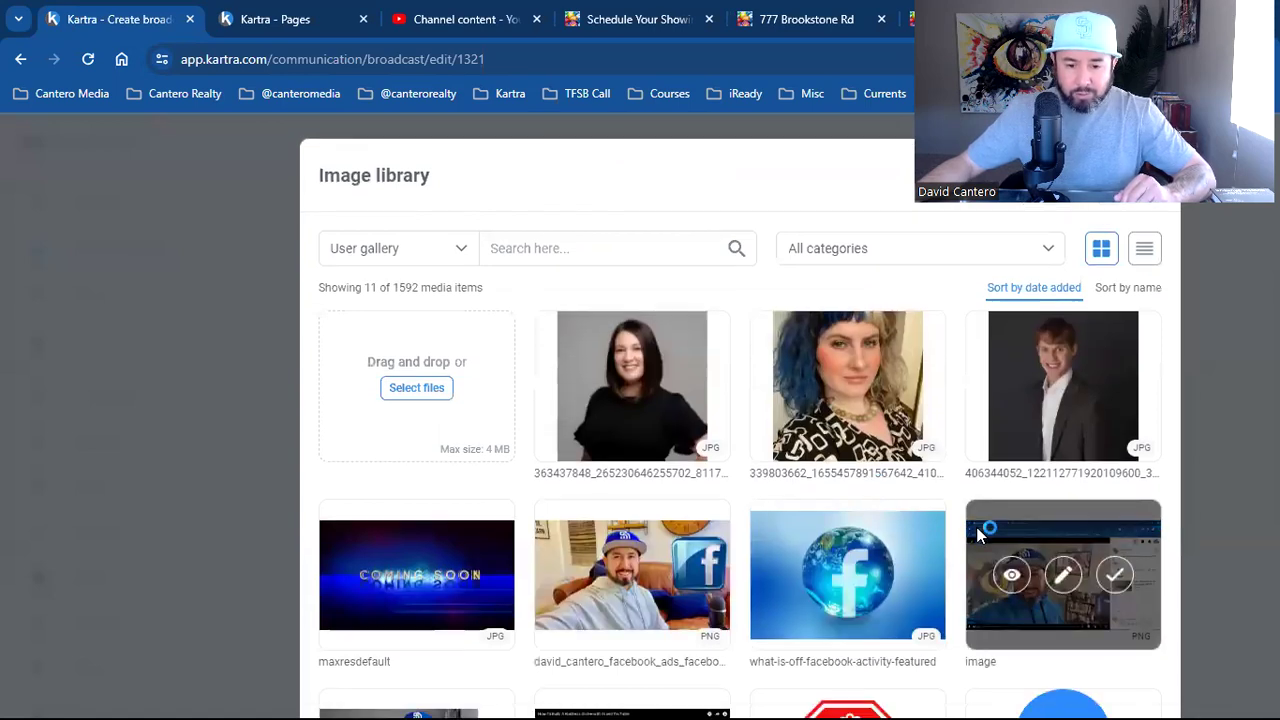
pyautogui.scroll(-1, 868, 505)
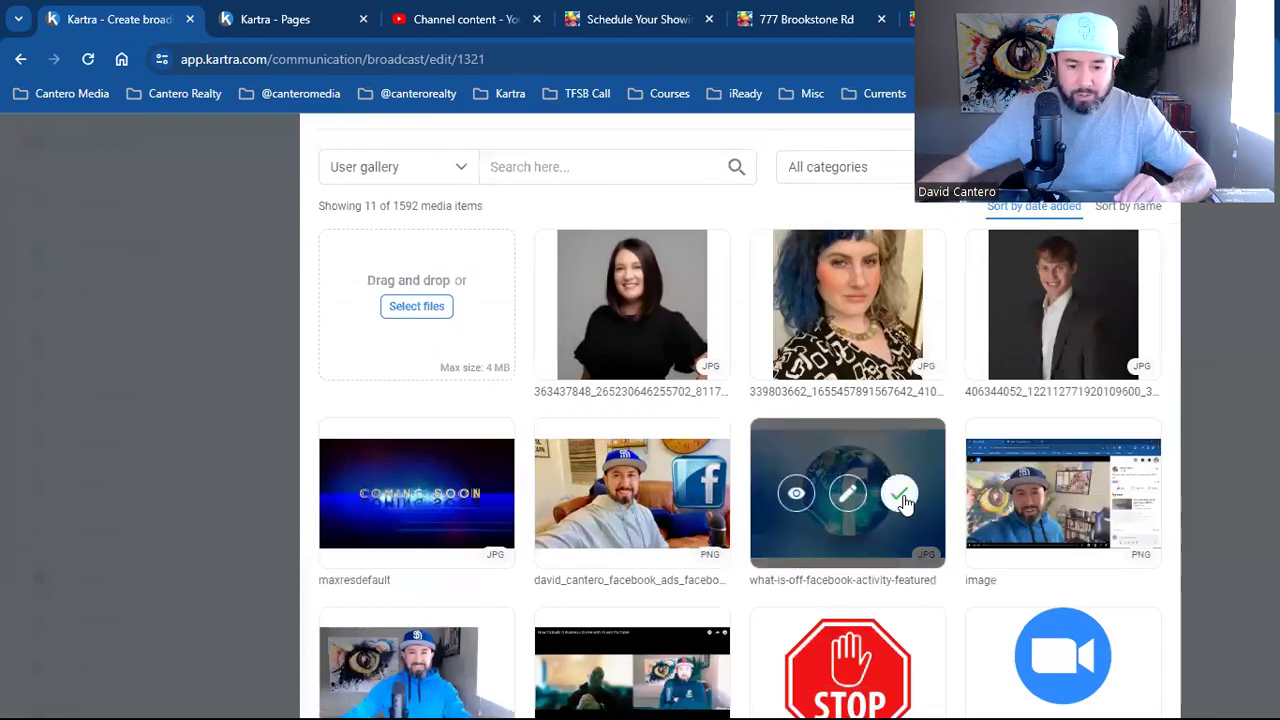
pyautogui.click(899, 492)
pyautogui.scroll(1, 1095, 577)
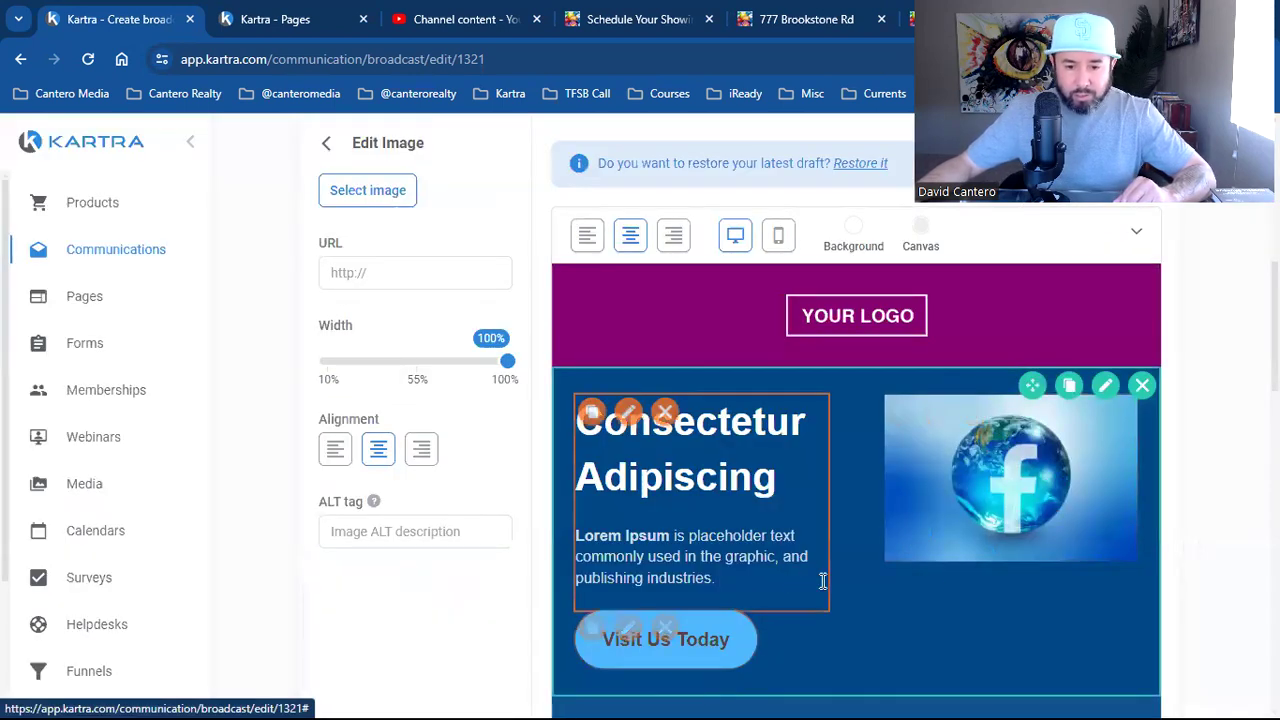
pyautogui.scroll(-10, 943, 559)
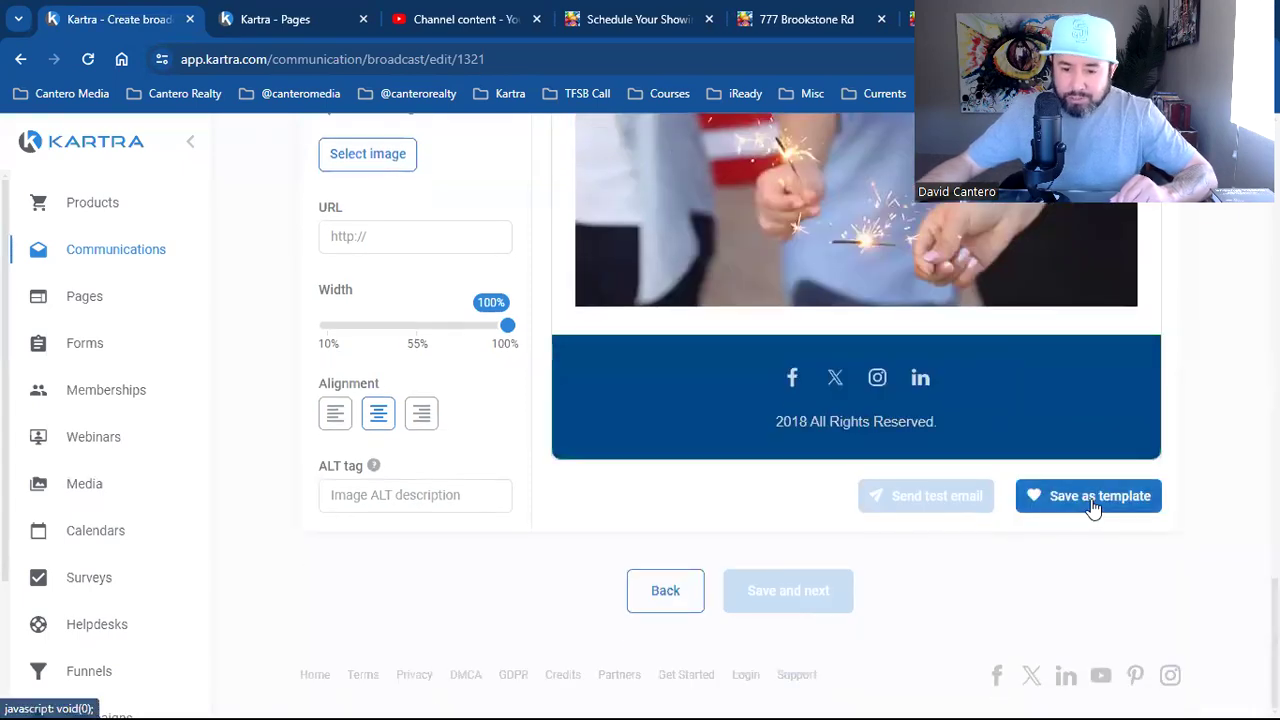
pyautogui.scroll(6, 1045, 558)
pyautogui.scroll(10, 1040, 558)
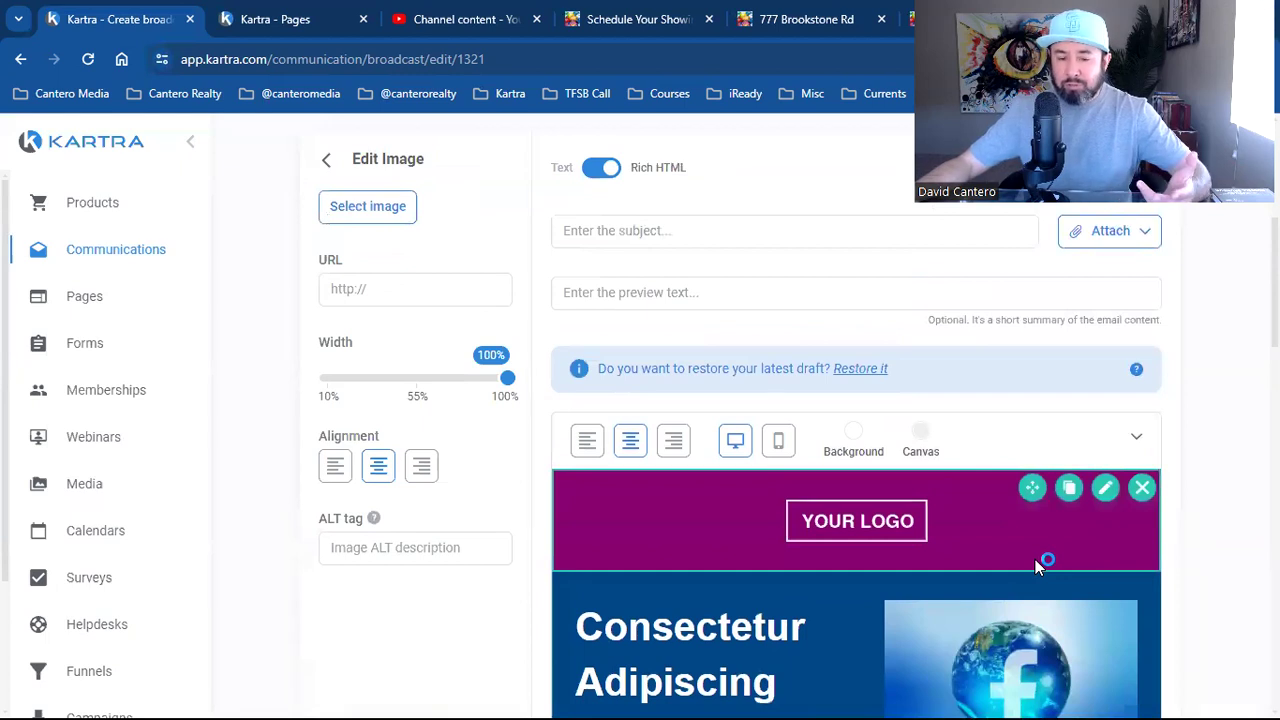
pyautogui.scroll(-4, 1035, 565)
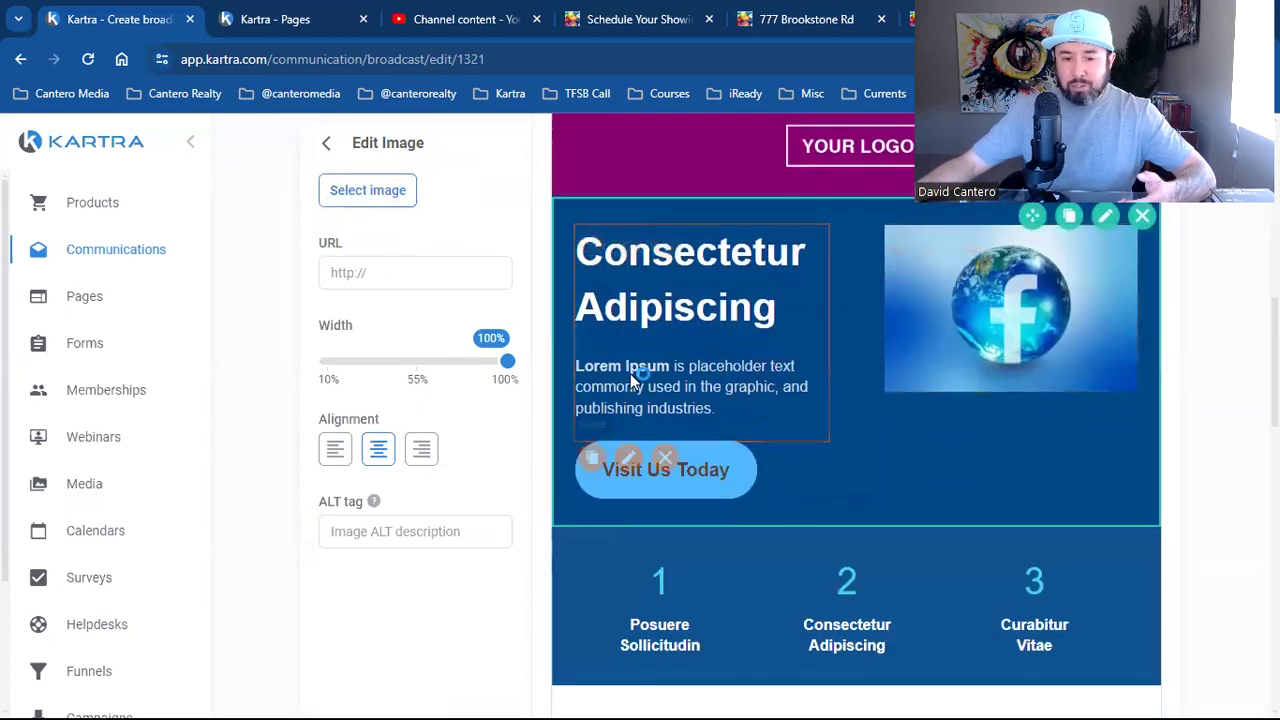
pyautogui.scroll(-4, 763, 531)
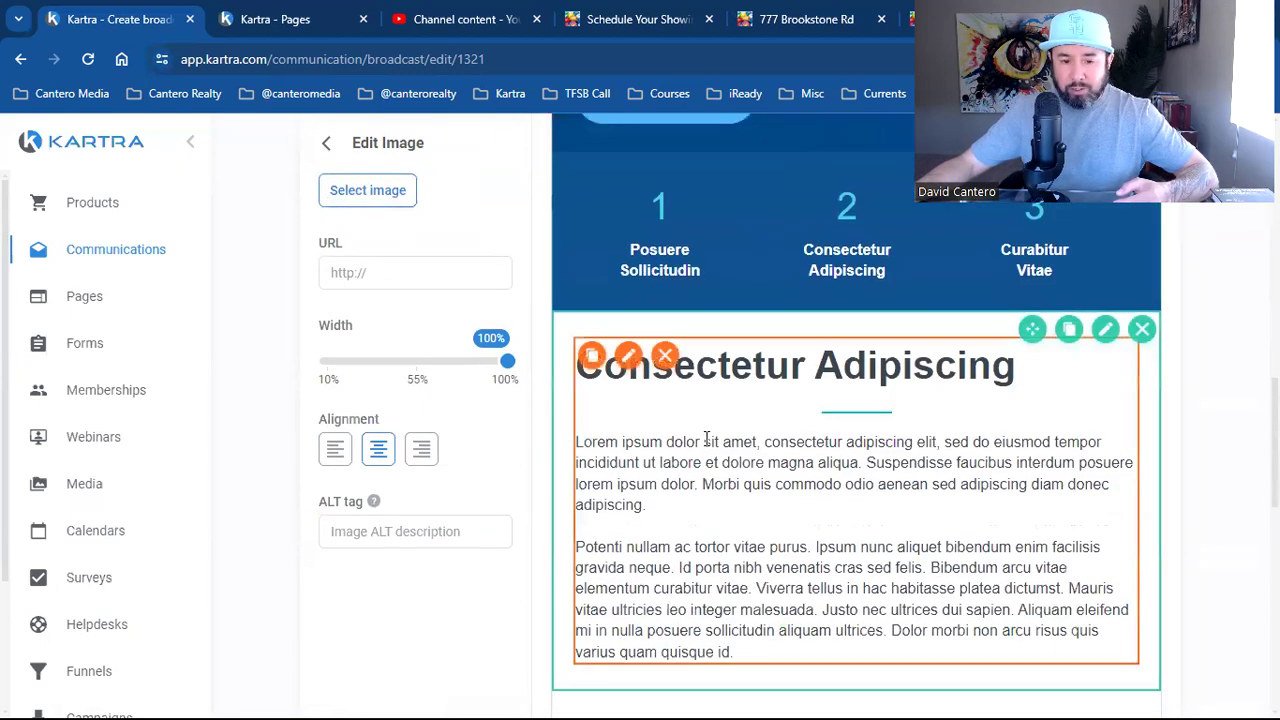
# Enter and leave editing of the long body paragraph, returning to the logo header
pyautogui.click(704, 442)
pyautogui.scroll(8, 1040, 560)
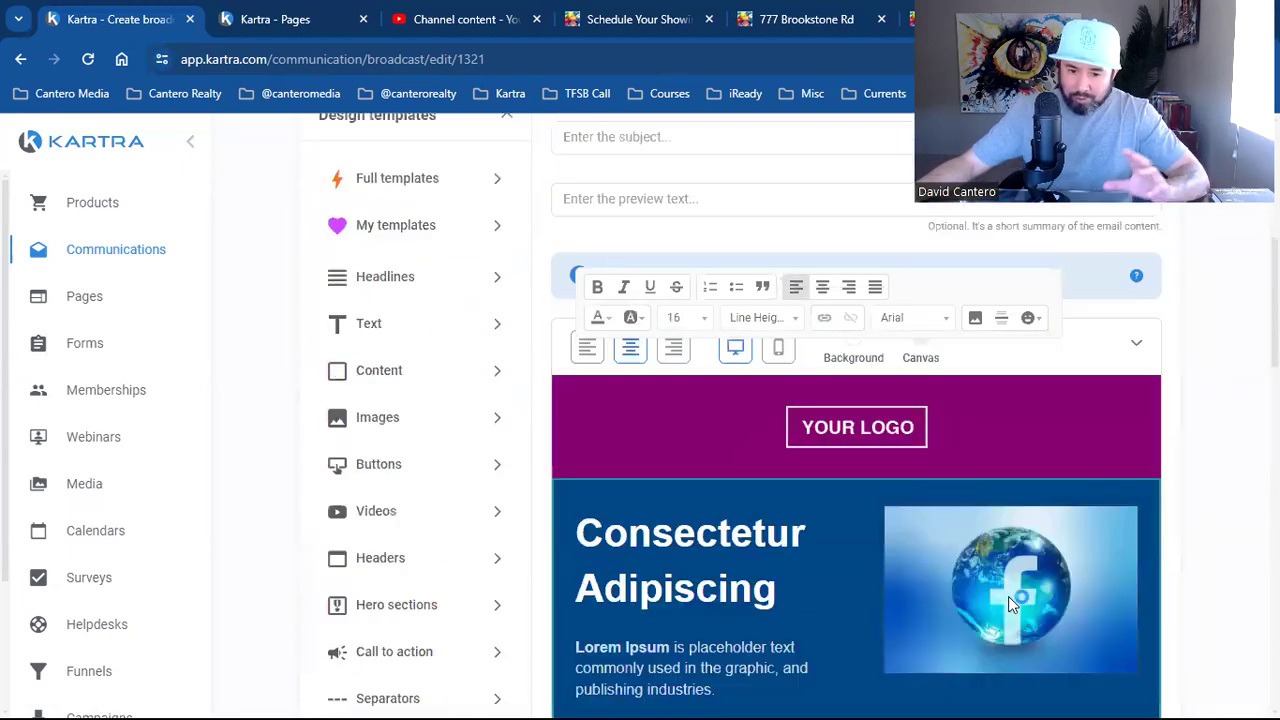
pyautogui.click(862, 432)
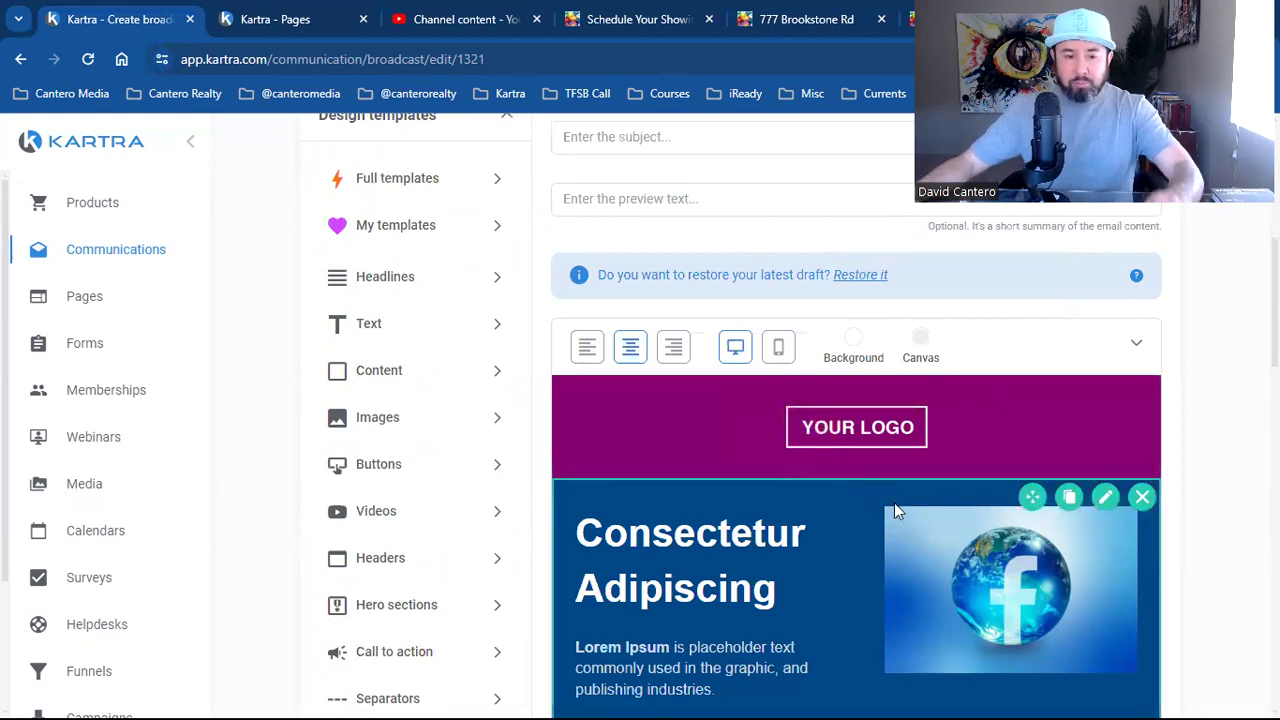
pyautogui.scroll(-2, 494, 526)
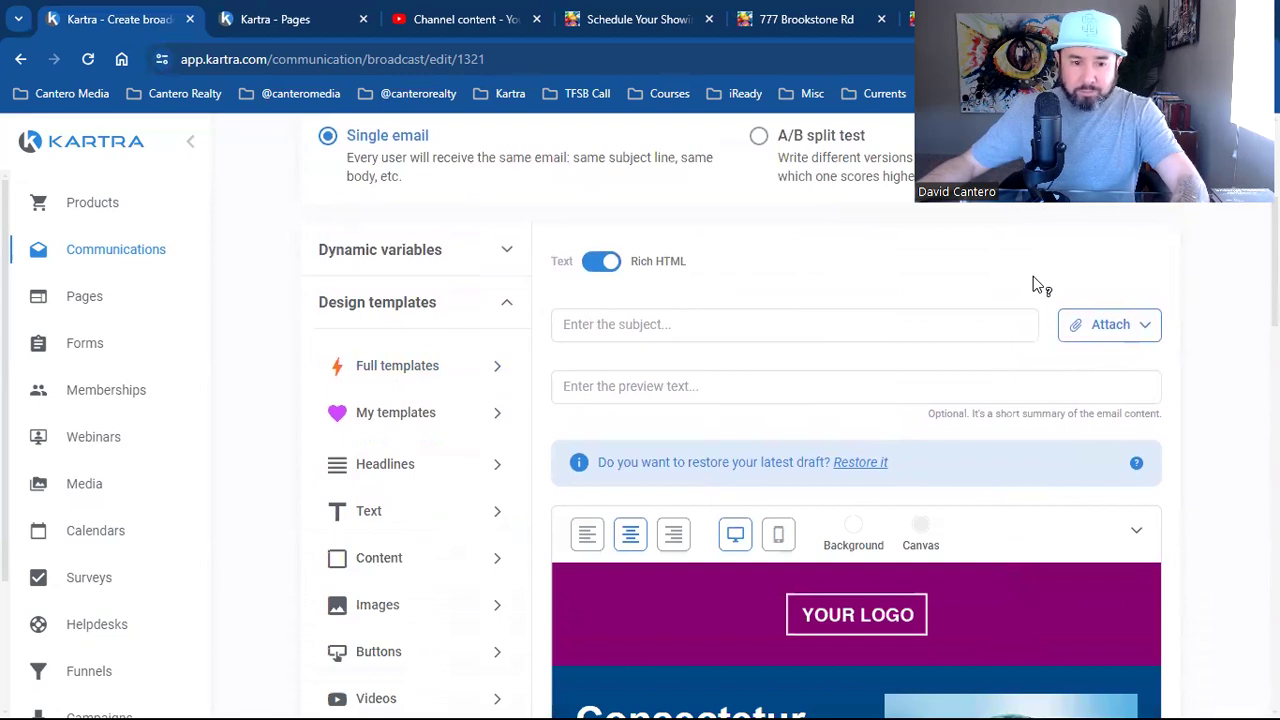
# Show the saved email templates panel and scroll down to the course image
pyautogui.scroll(-3, 1033, 276)
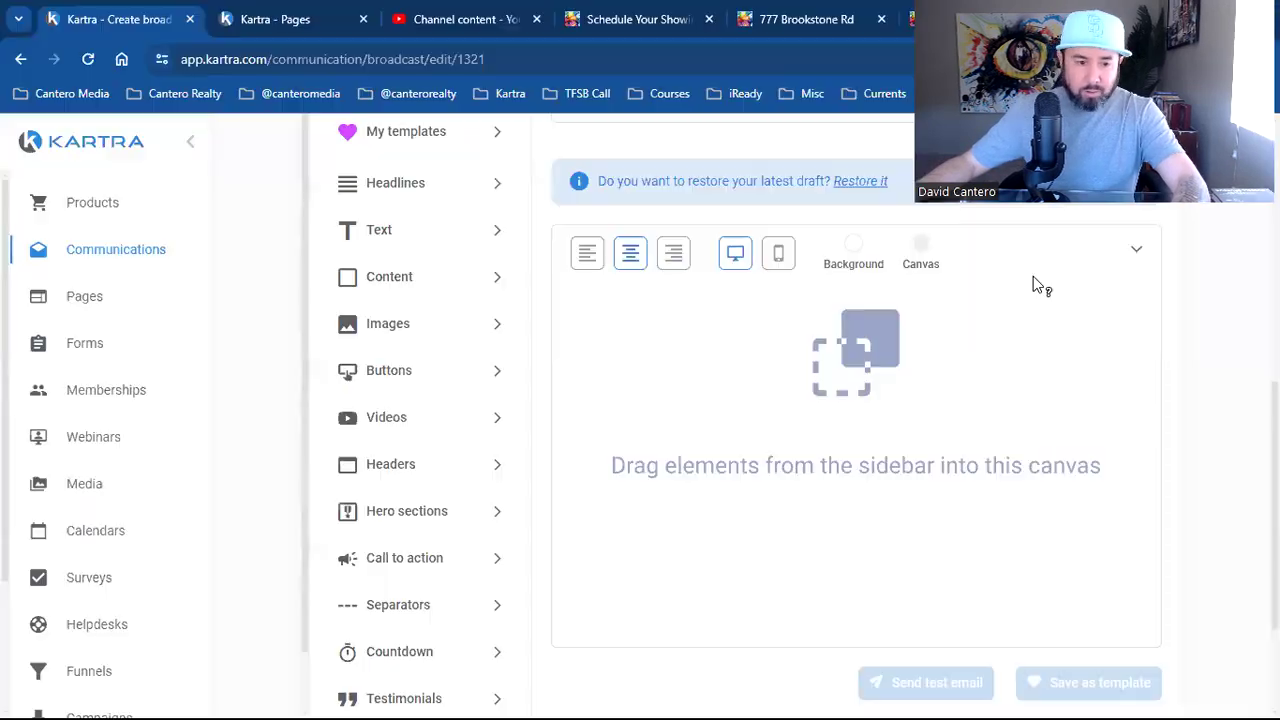
pyautogui.scroll(1, 380, 222)
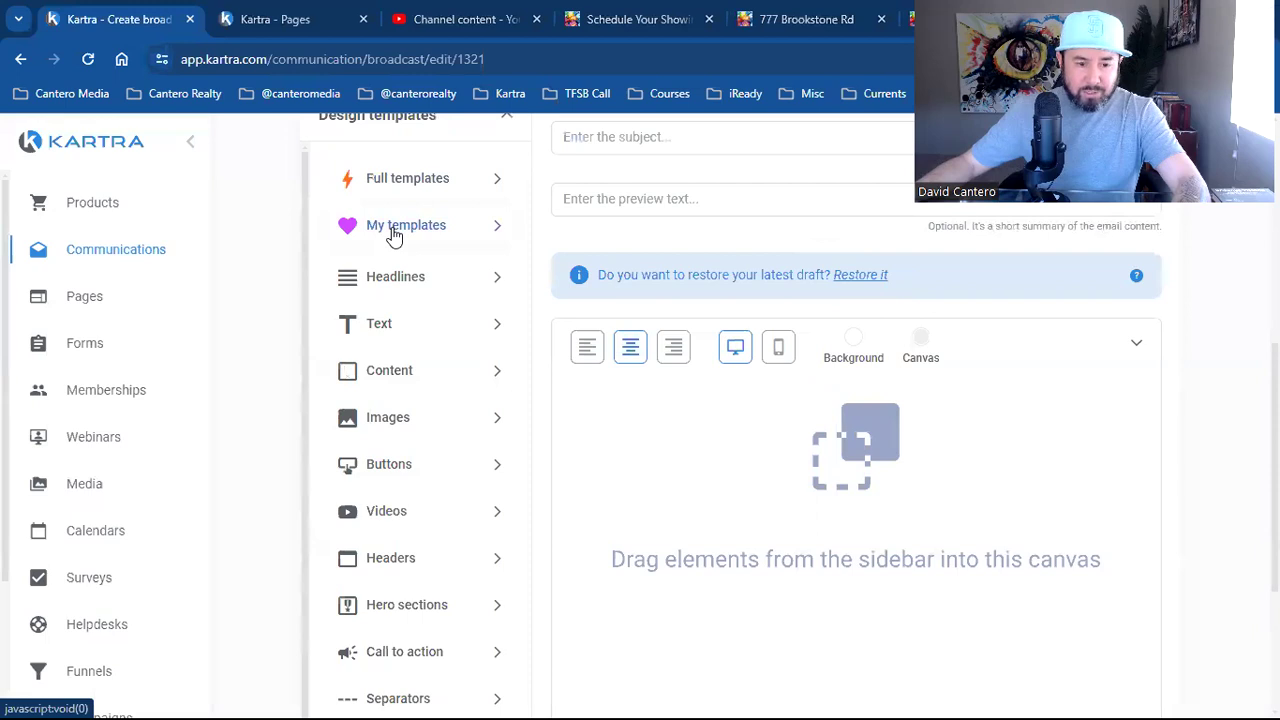
pyautogui.click(395, 226)
pyautogui.moveTo(415, 222); pyautogui.dragTo(837, 406)
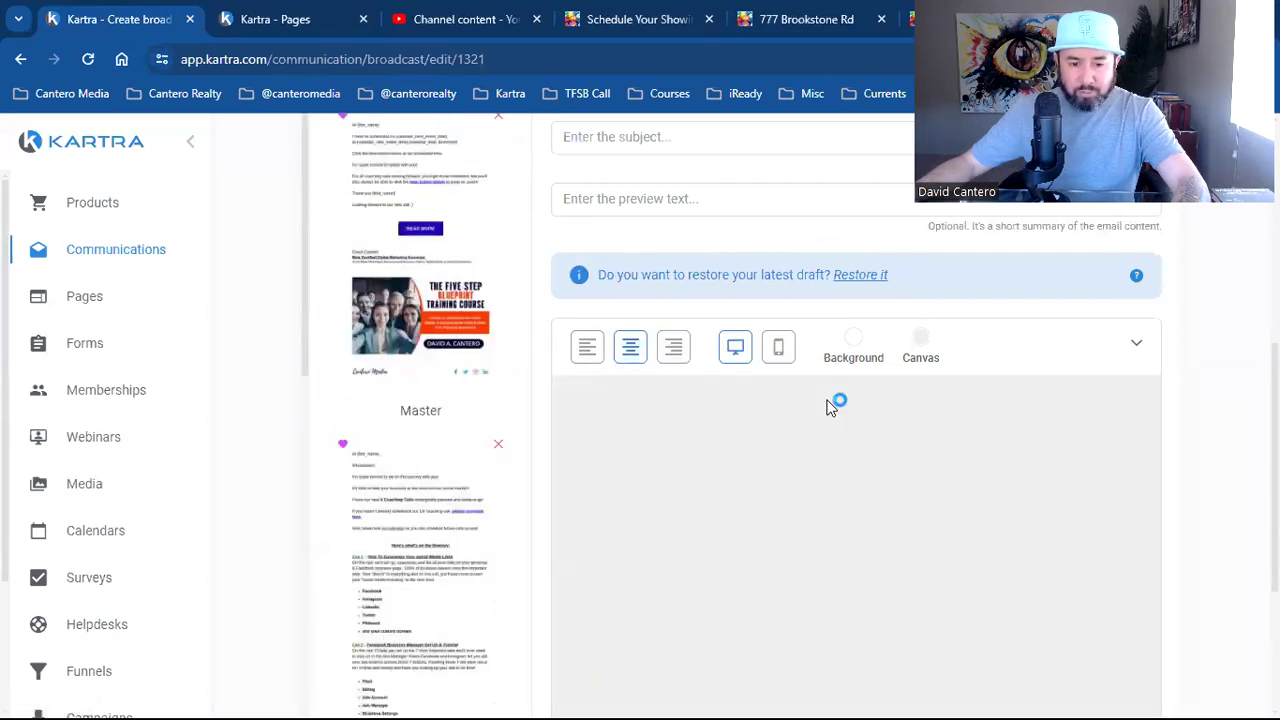
pyautogui.scroll(-1, 1011, 520)
pyautogui.scroll(-2, 1012, 527)
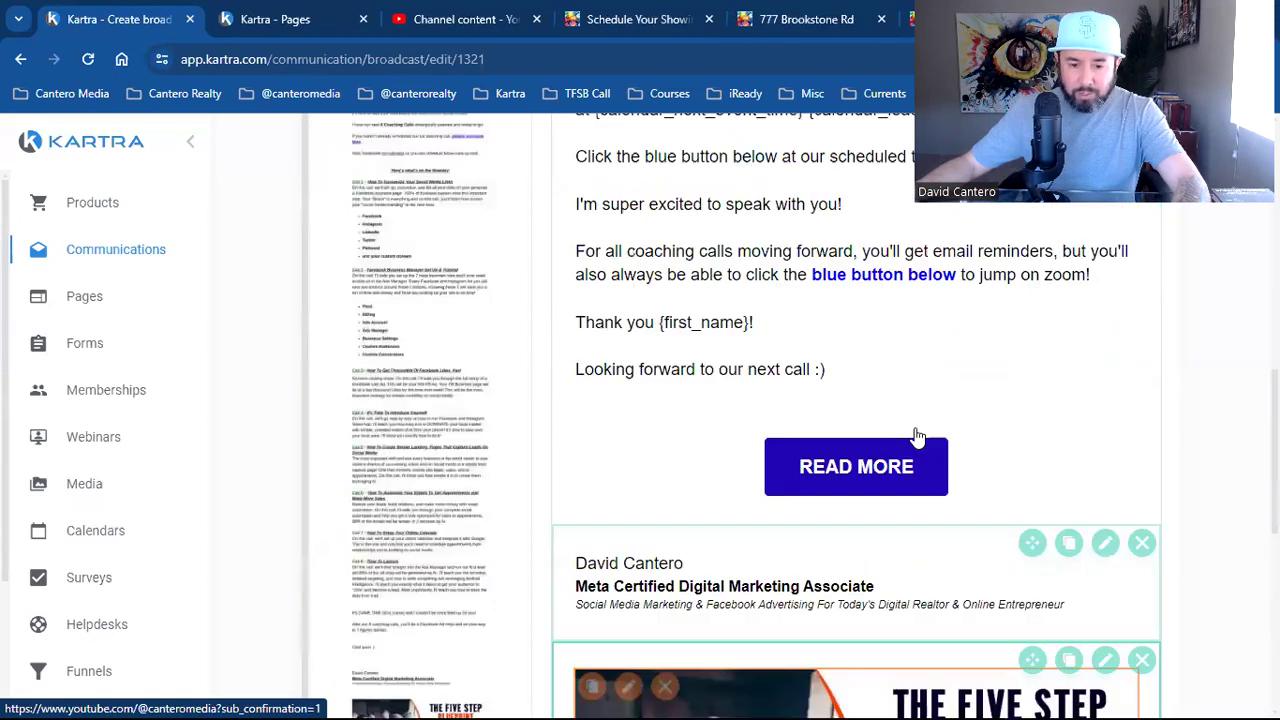
pyautogui.scroll(-2, 801, 544)
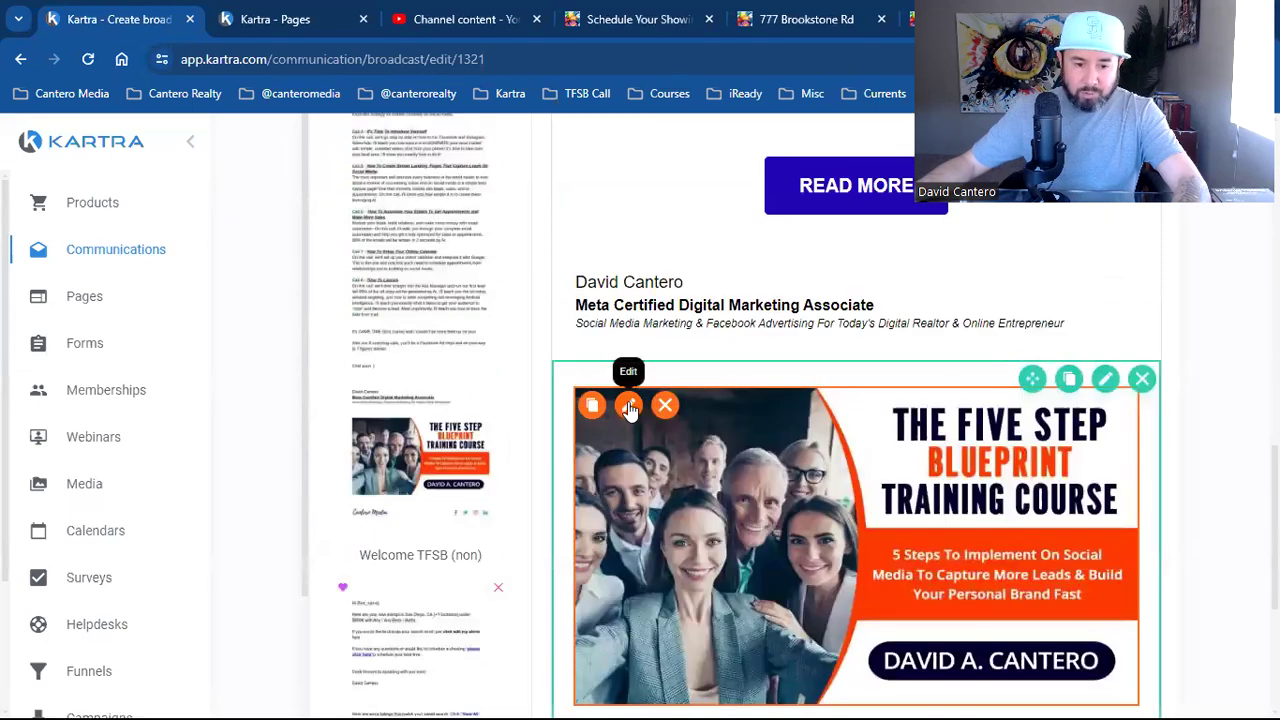
# Replace the Five Step Blueprint course image with a photo uploaded from Downloads
pyautogui.click(628, 403)
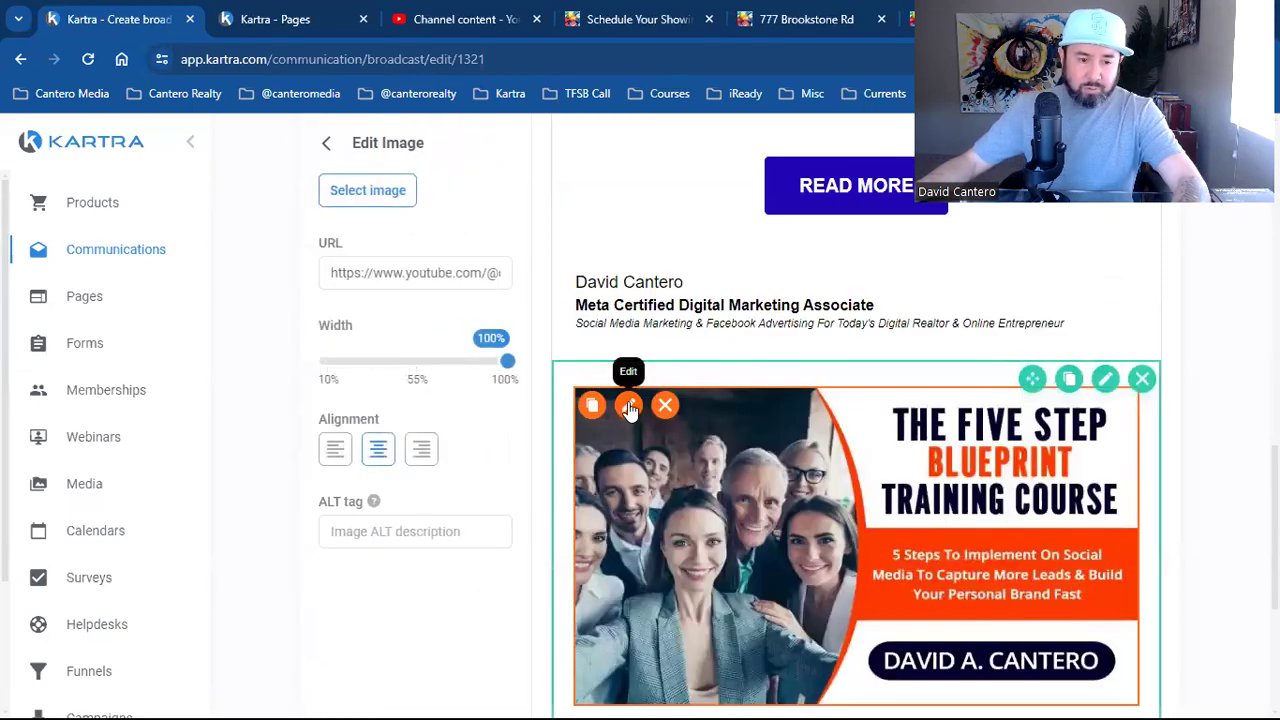
pyautogui.tripleClick(361, 270)
pyautogui.click(366, 200)
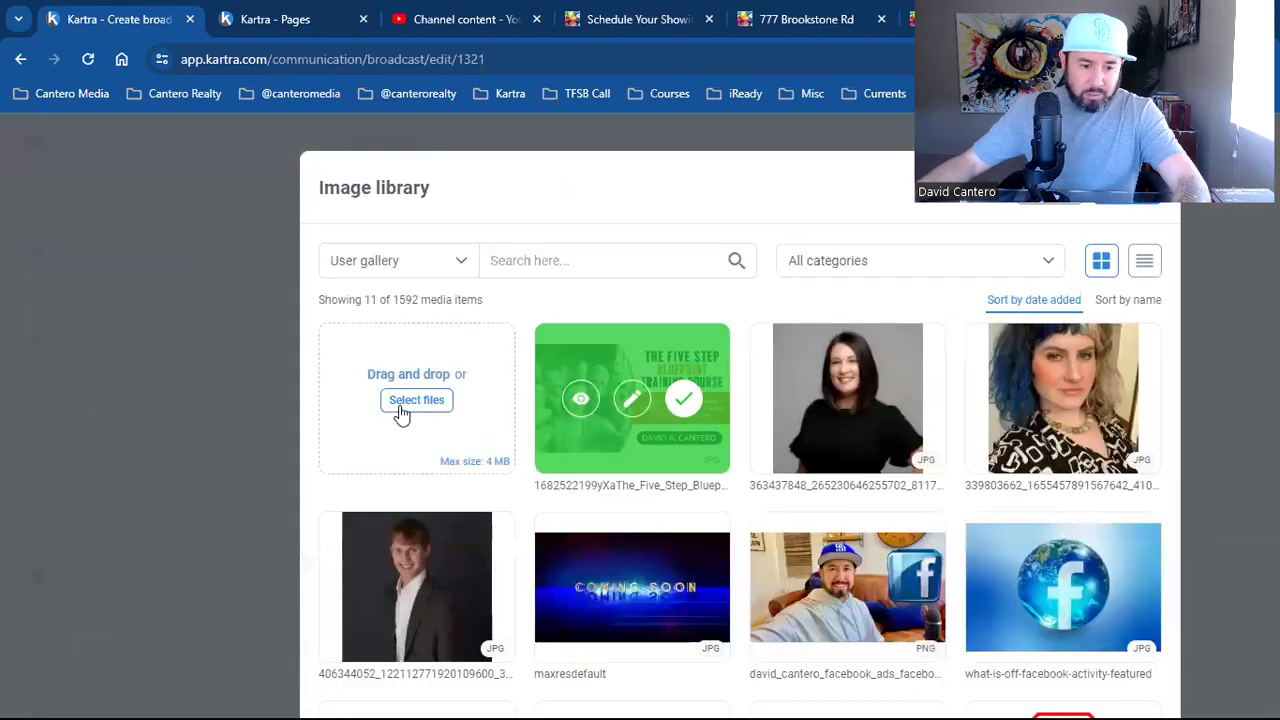
pyautogui.click(402, 402)
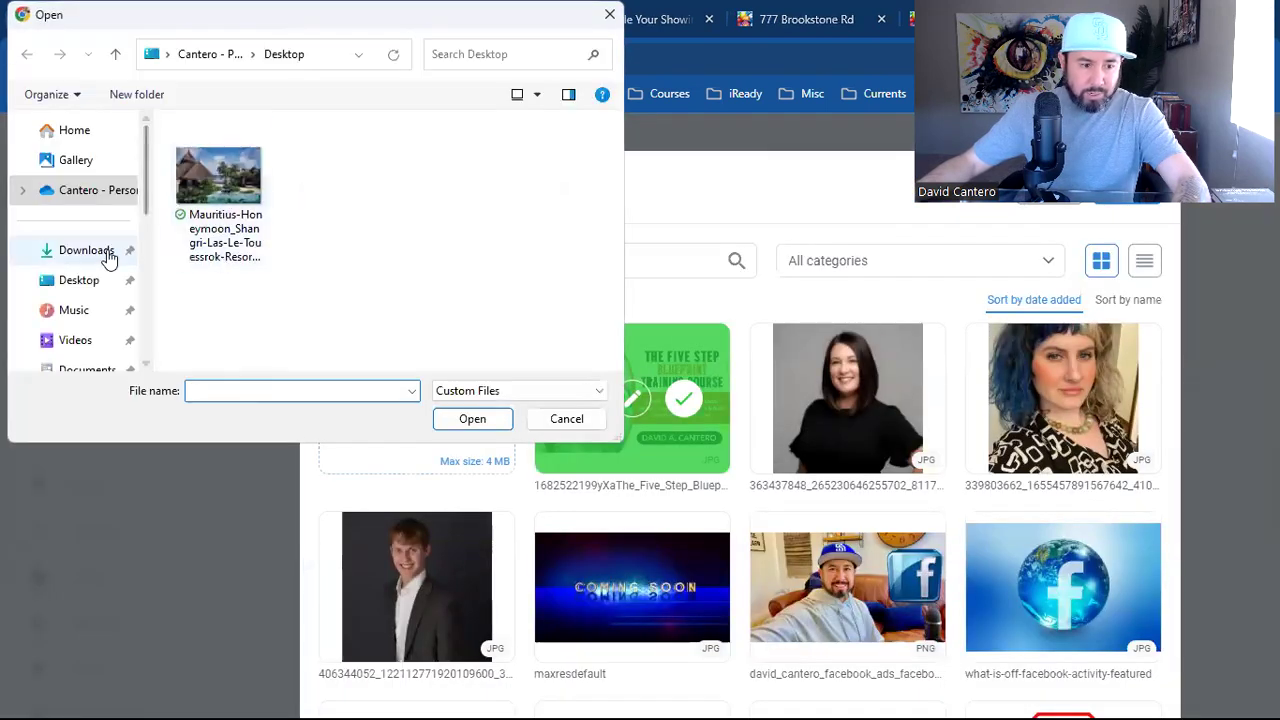
pyautogui.click(86, 250)
pyautogui.click(205, 195)
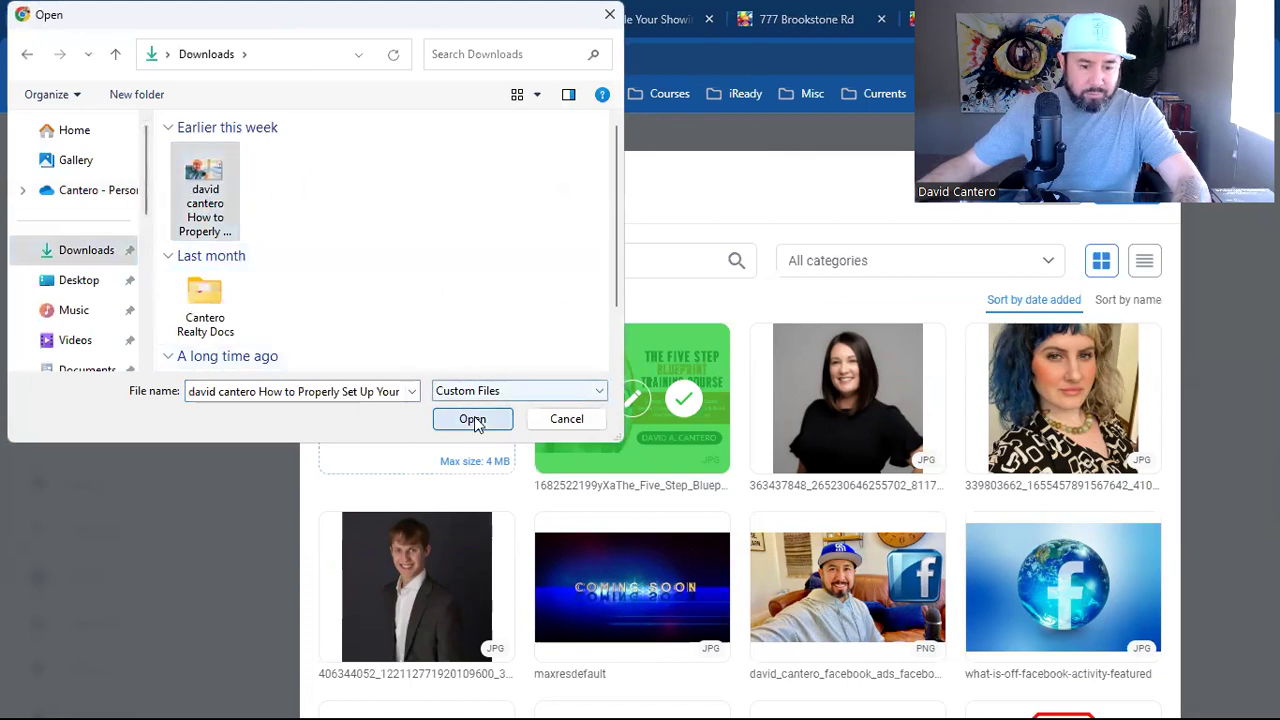
pyautogui.click(472, 419)
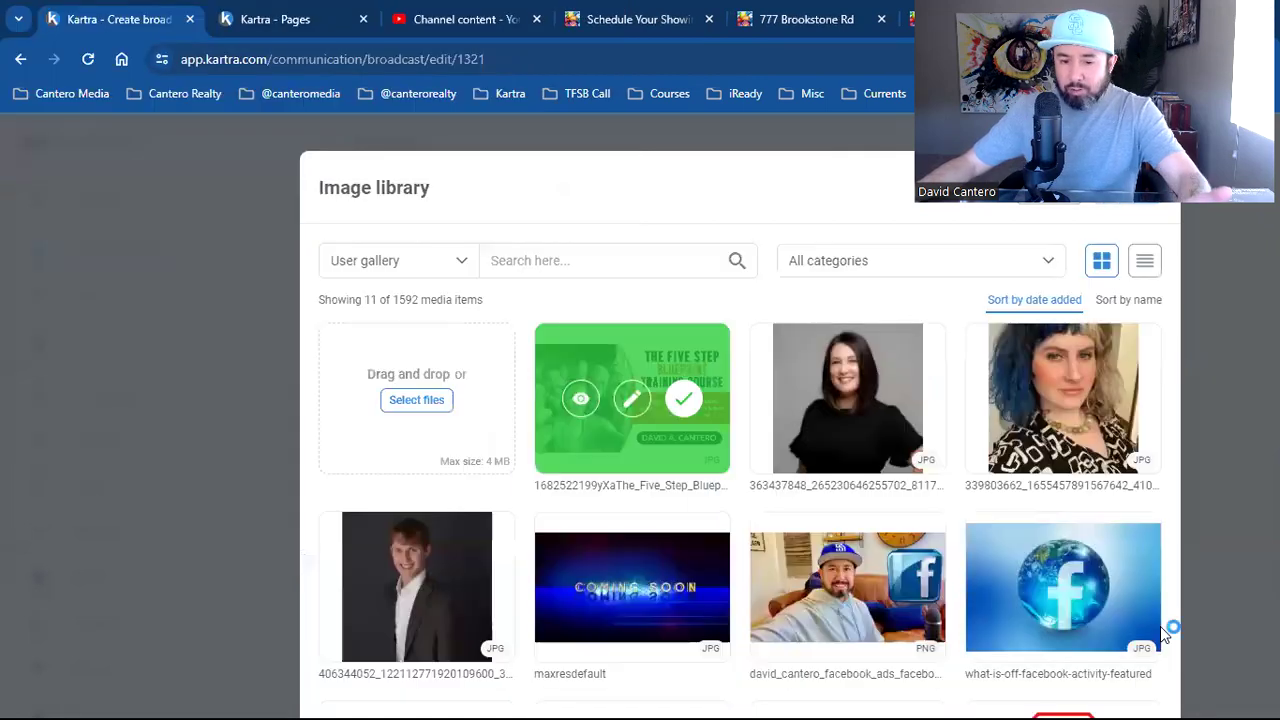
pyautogui.click(683, 402)
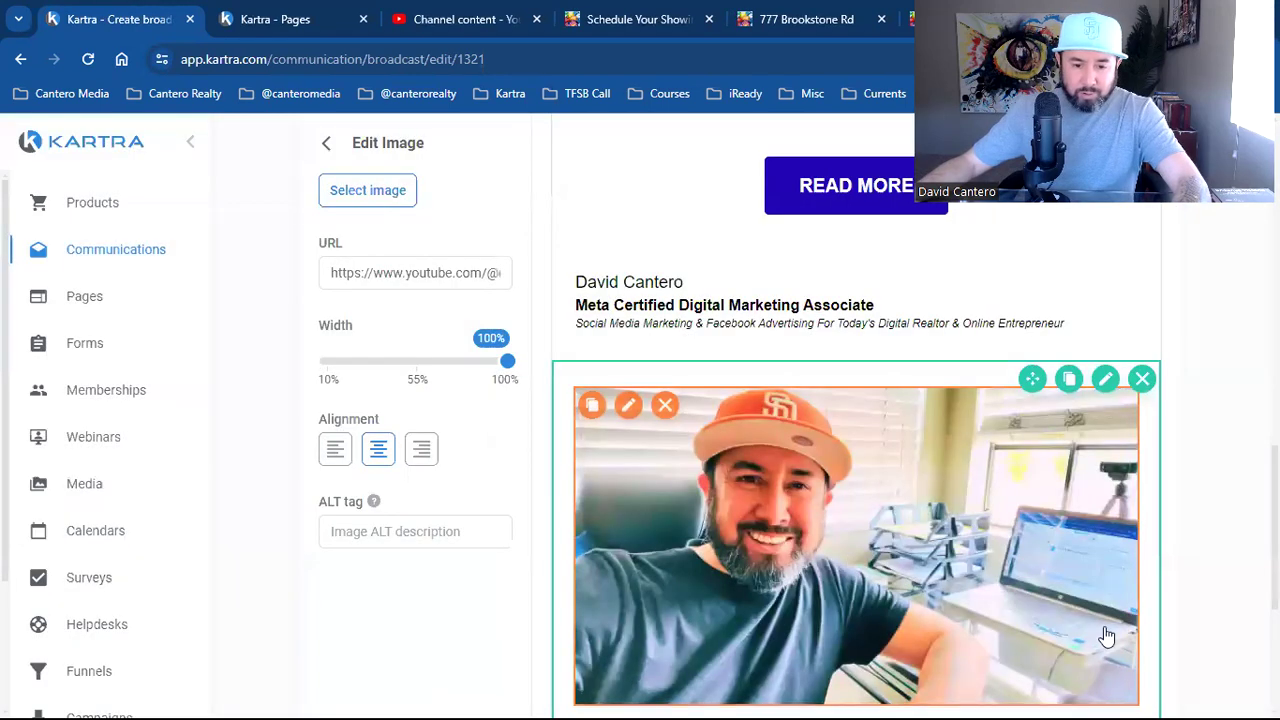
pyautogui.scroll(2, 1105, 635)
# Copy the thefivestepblueprint.com/emailmarketing address from the Five Step Blueprint tab
pyautogui.scroll(2, 1105, 635)
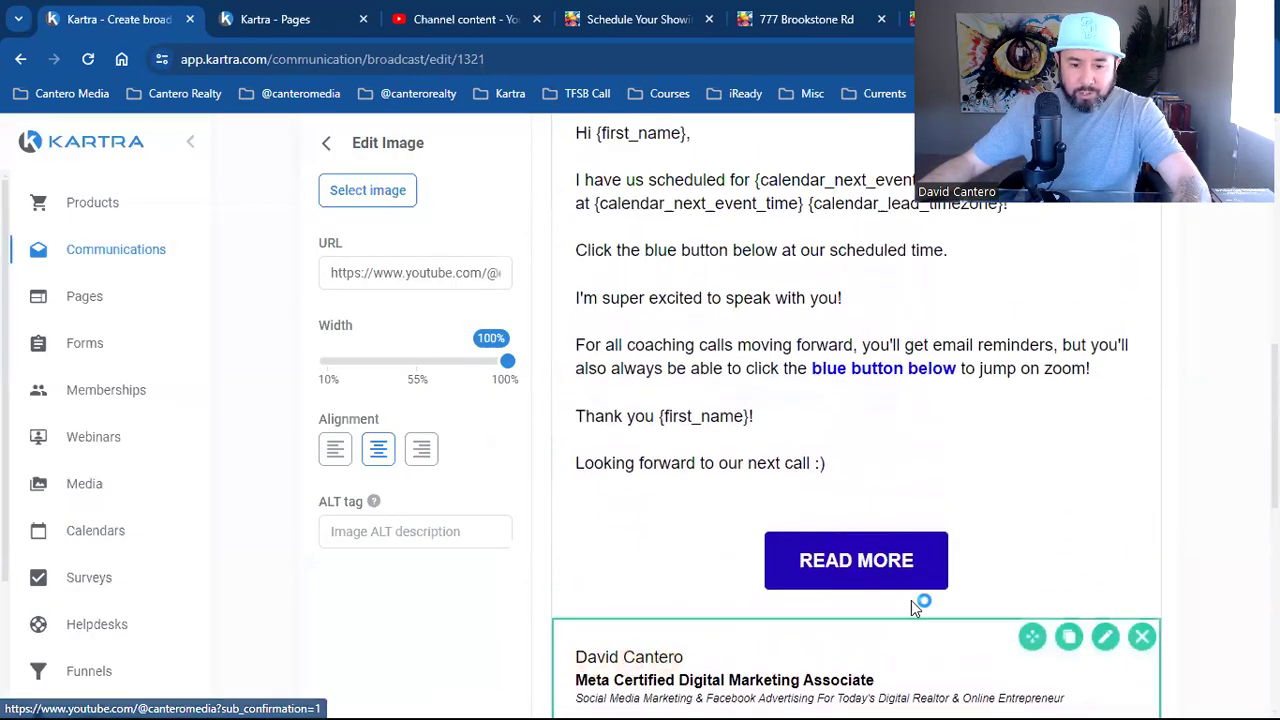
pyautogui.moveTo(860, 560)
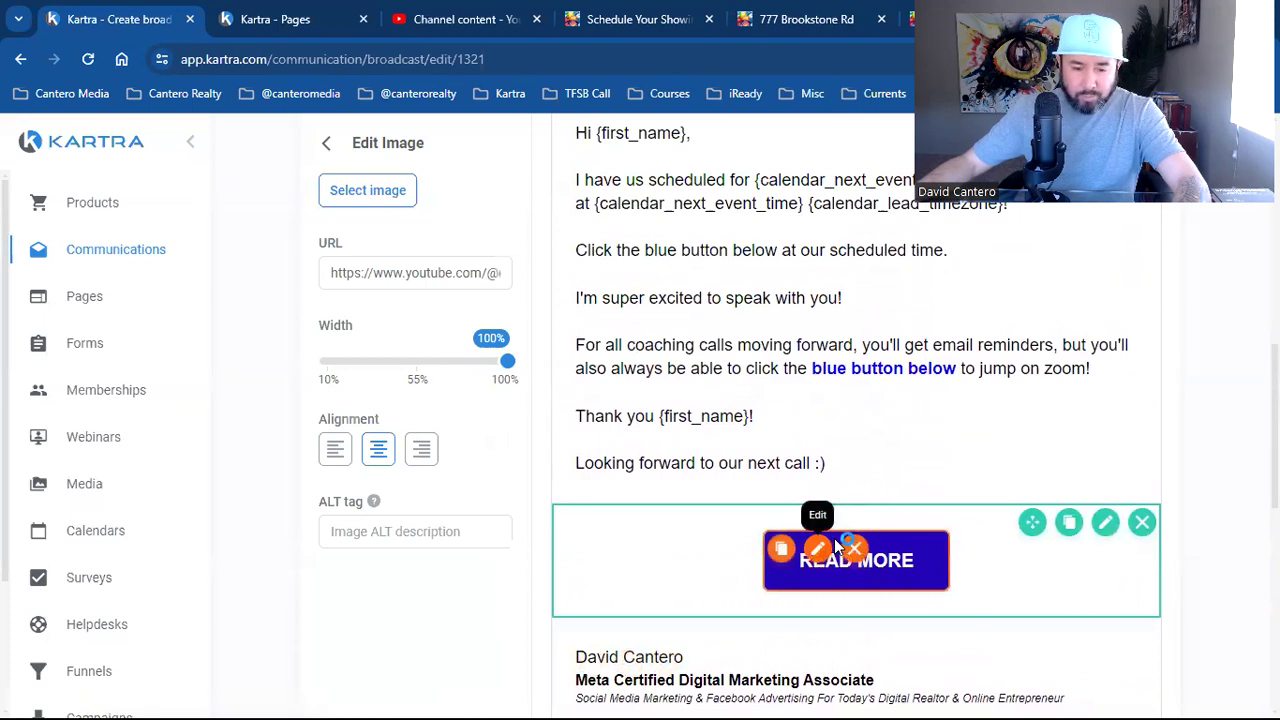
pyautogui.scroll(-4, 826, 560)
pyautogui.scroll(-2, 591, 617)
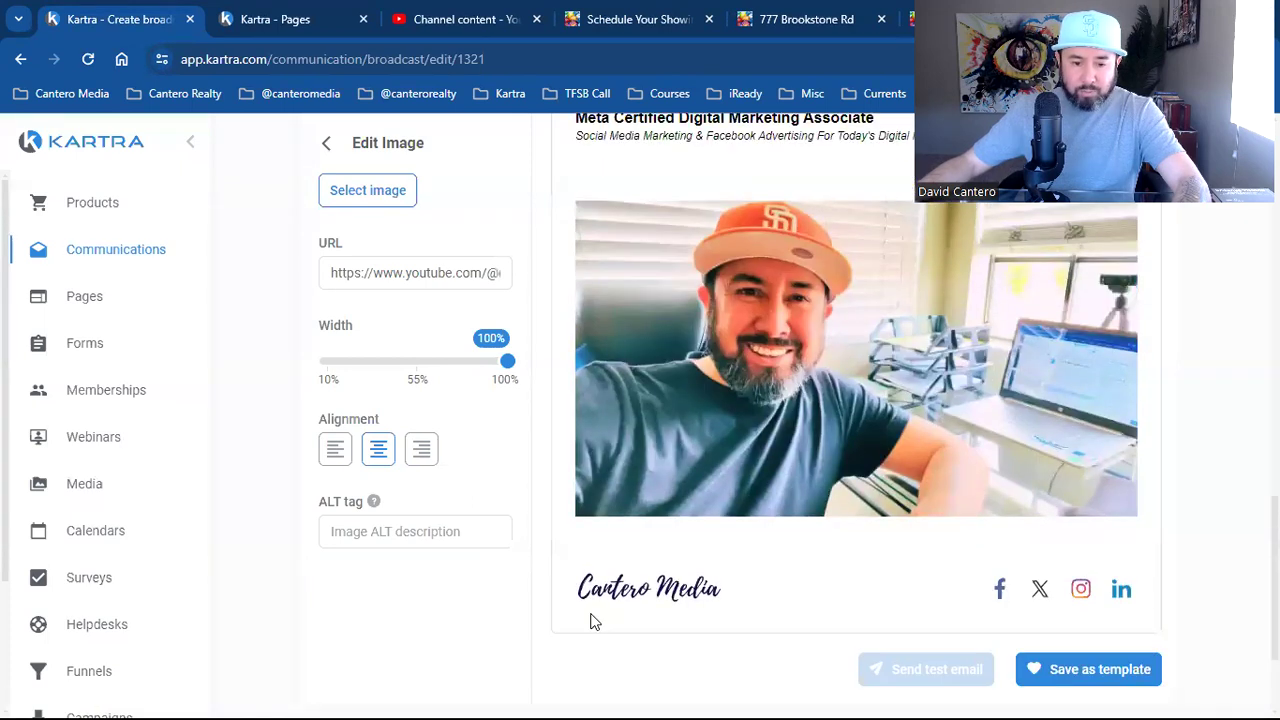
pyautogui.scroll(3, 591, 617)
pyautogui.moveTo(623, 514)
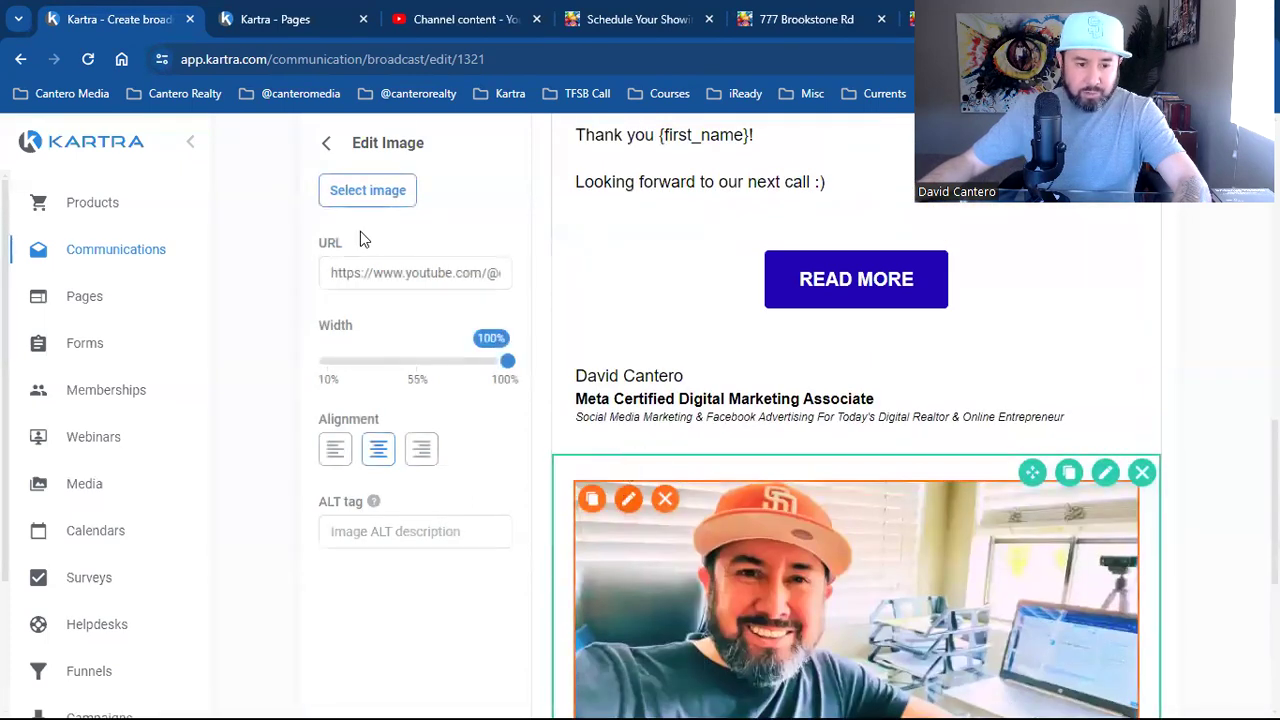
pyautogui.click(640, 12)
pyautogui.click(912, 19)
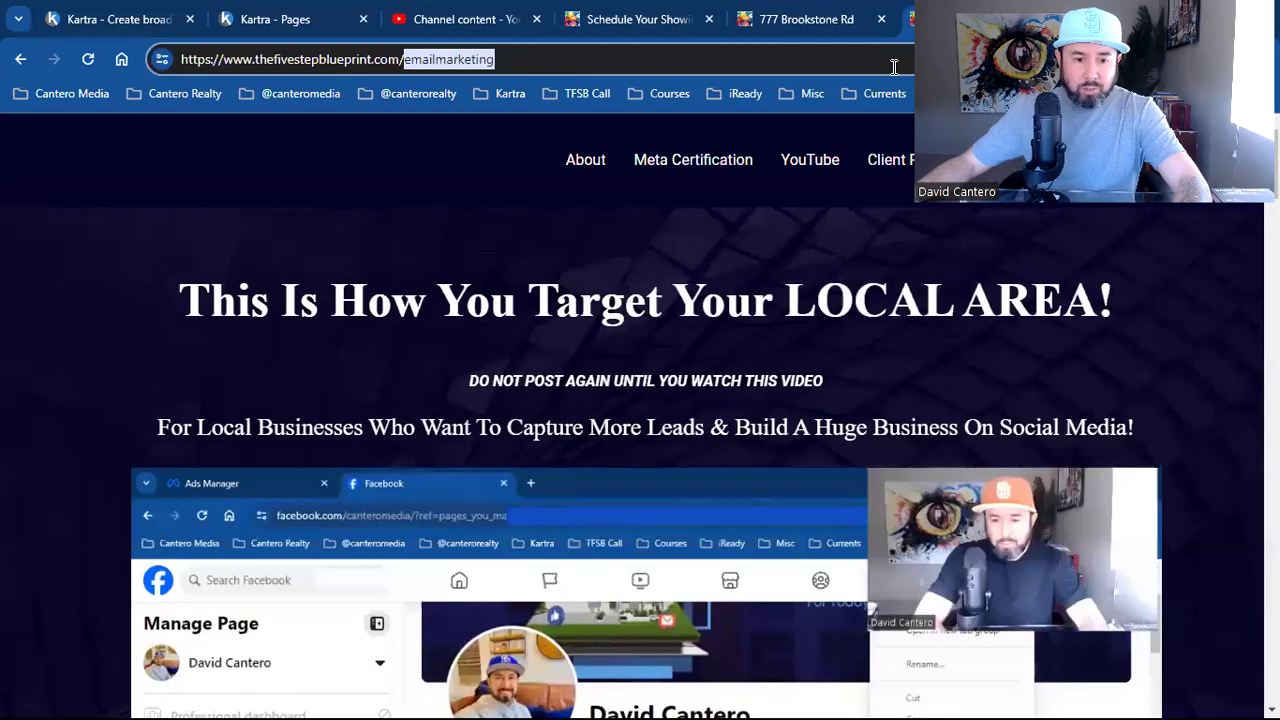
pyautogui.click(369, 59)
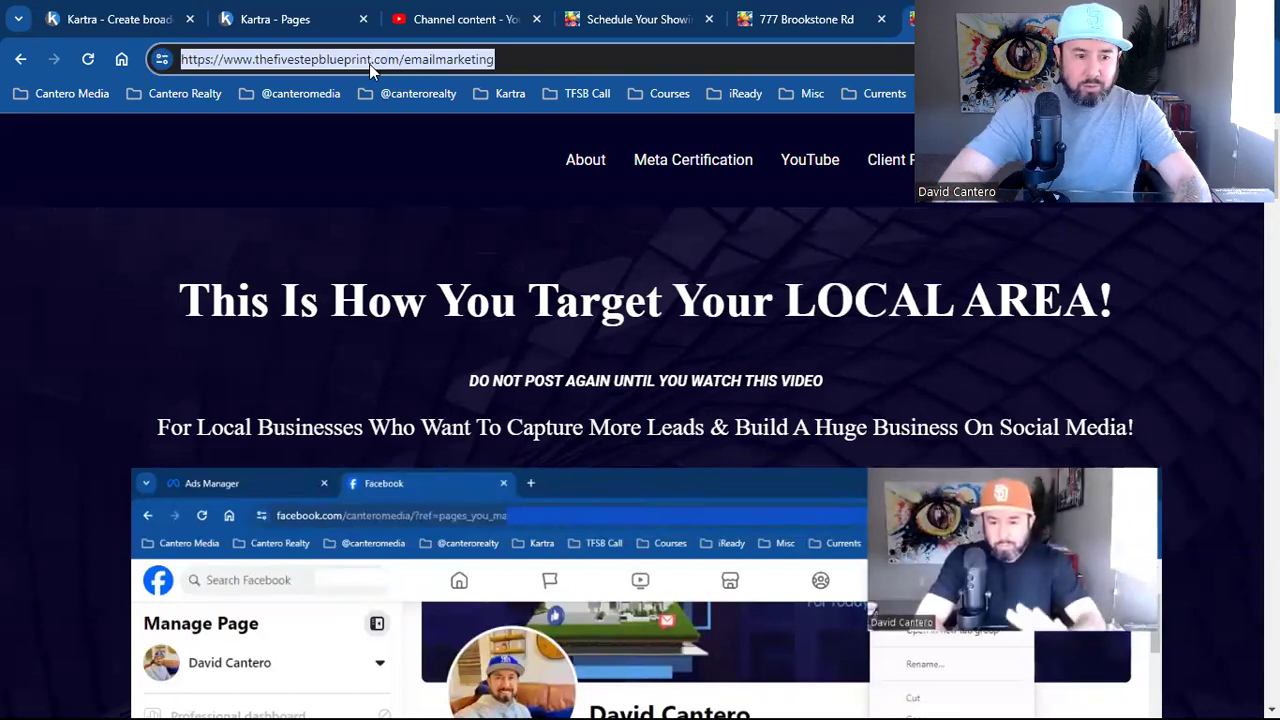
pyautogui.rightClick(369, 64)
pyautogui.click(480, 239)
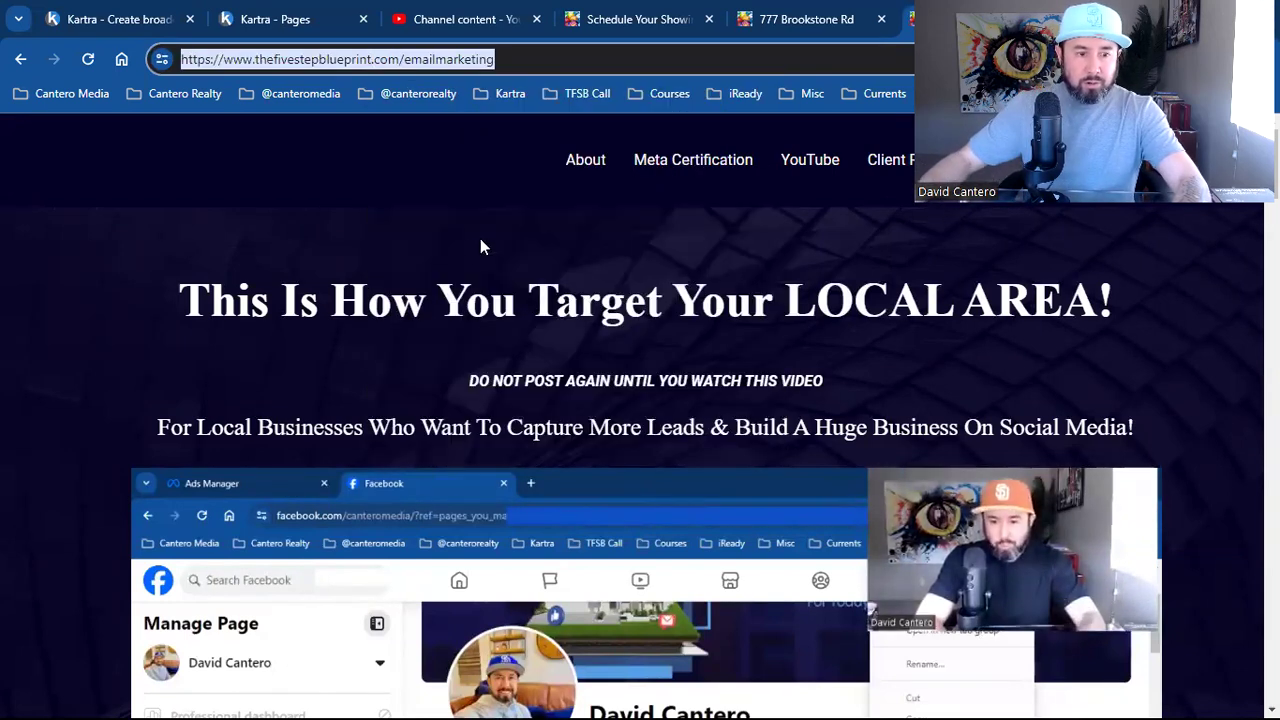
# Replace the image's YouTube link with the copied emailmarketing page address
pyautogui.click(202, 12)
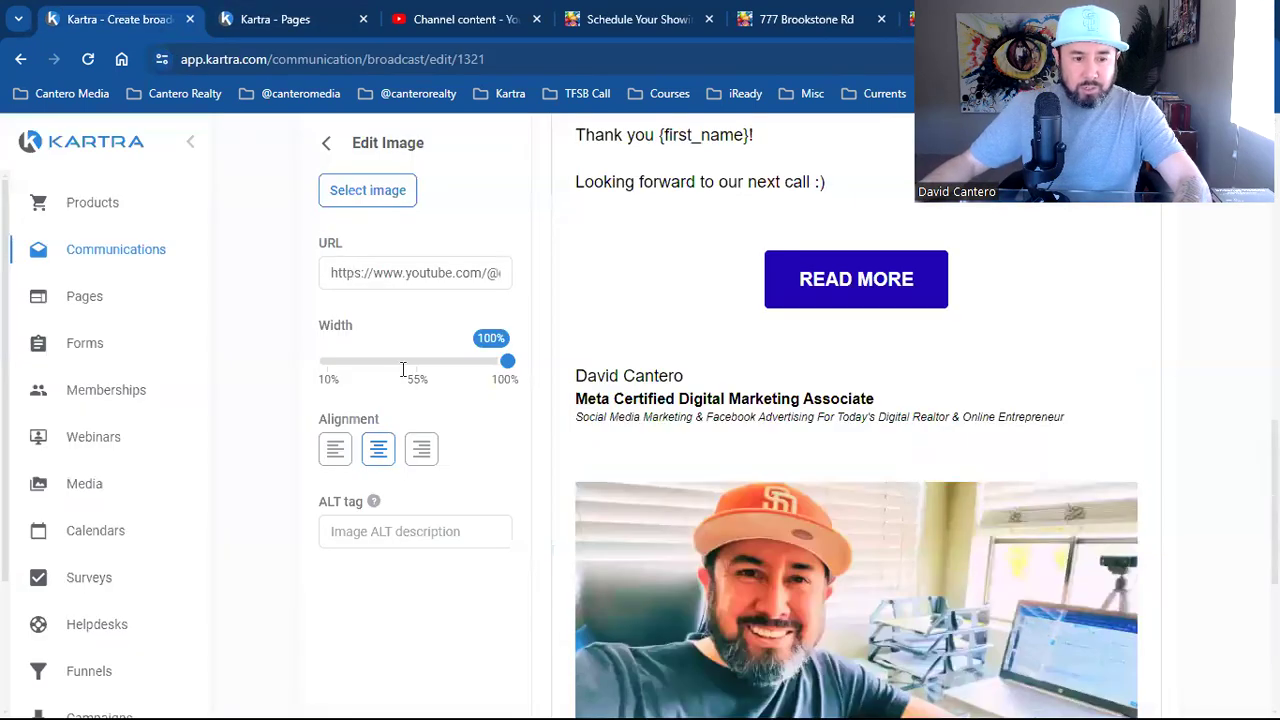
pyautogui.click(420, 262)
pyautogui.hotkey('ctrl', 'a')
pyautogui.press('BackSpace')
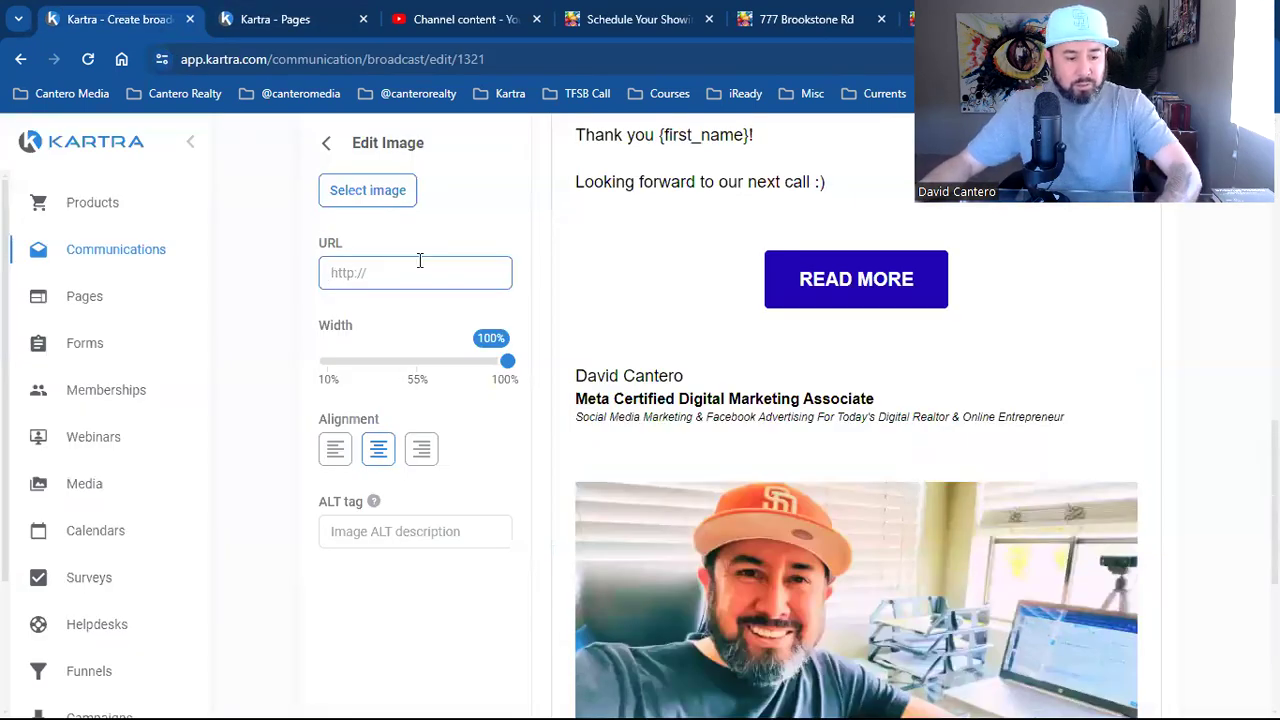
pyautogui.hotkey('ctrl', 'v')
pyautogui.click(405, 656)
pyautogui.scroll(3, 830, 500)
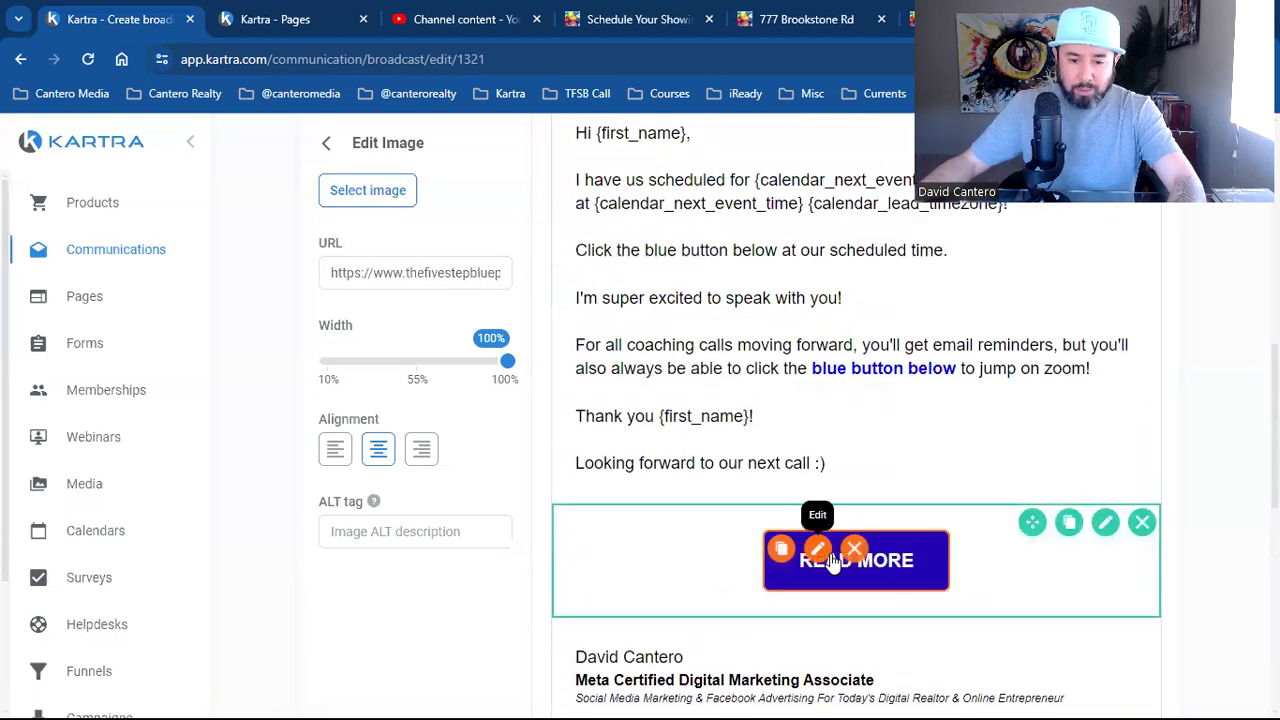
# Relabel the READ MORE button 'WATCH NOW!' and set its link to the emailmarketing page URL
pyautogui.click(822, 552)
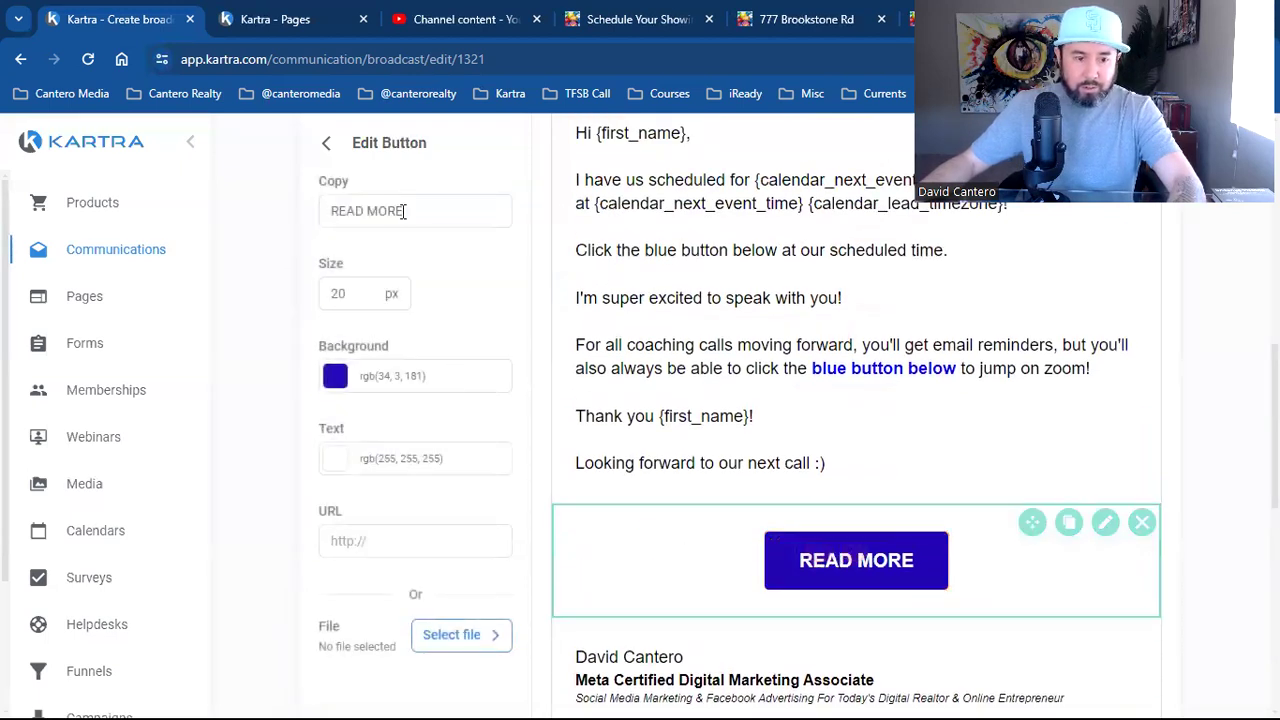
pyautogui.tripleClick(449, 210)
pyautogui.write('WATCH ')
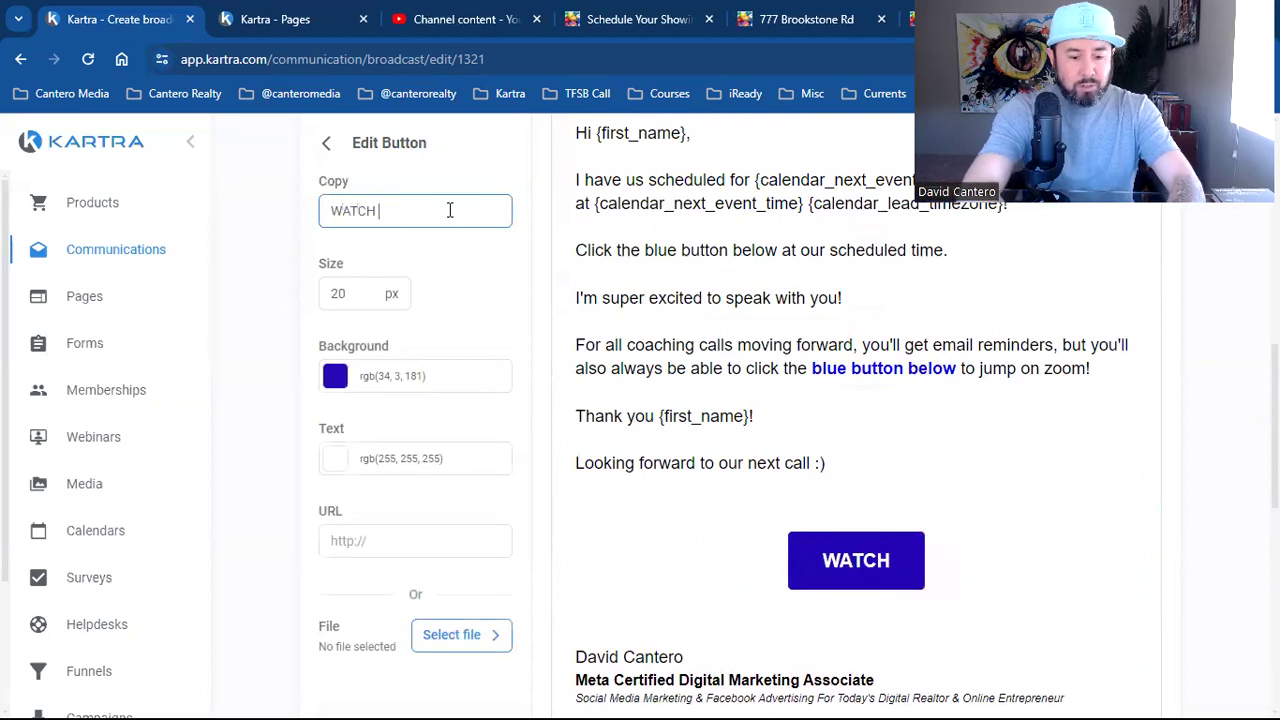
pyautogui.write('NOW!')
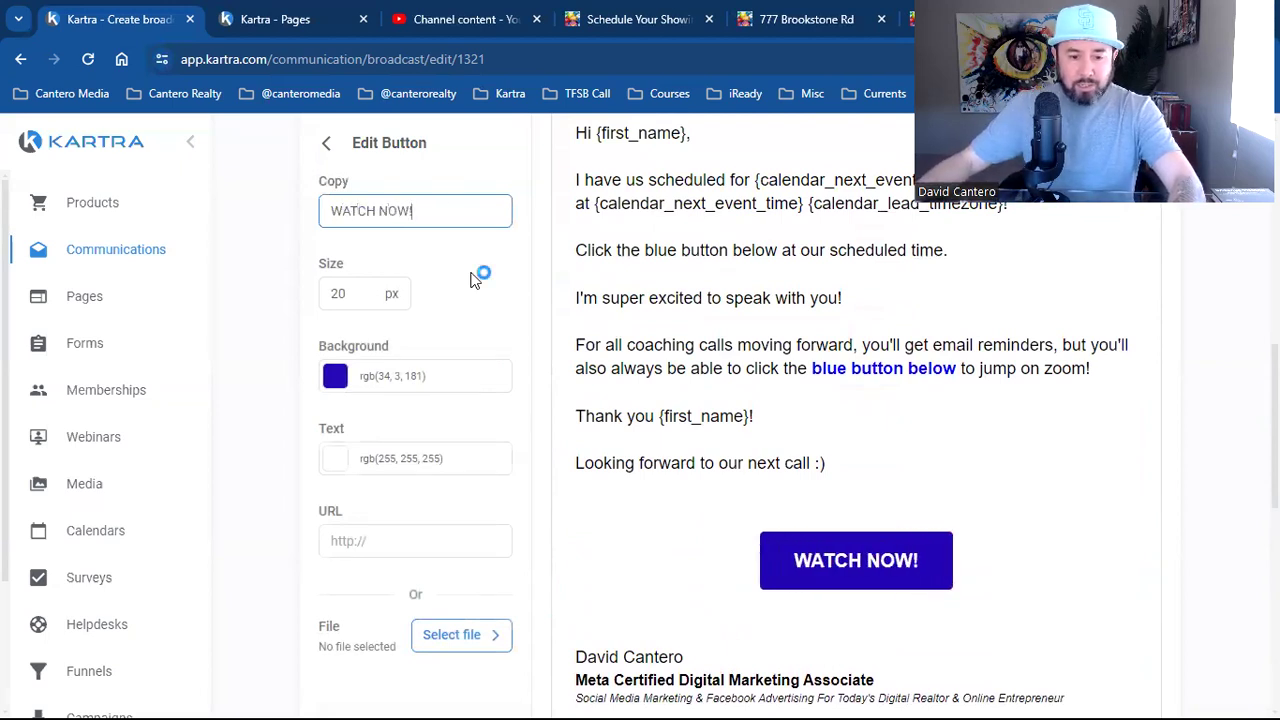
pyautogui.click(409, 538)
pyautogui.hotkey('ctrl', 'v')
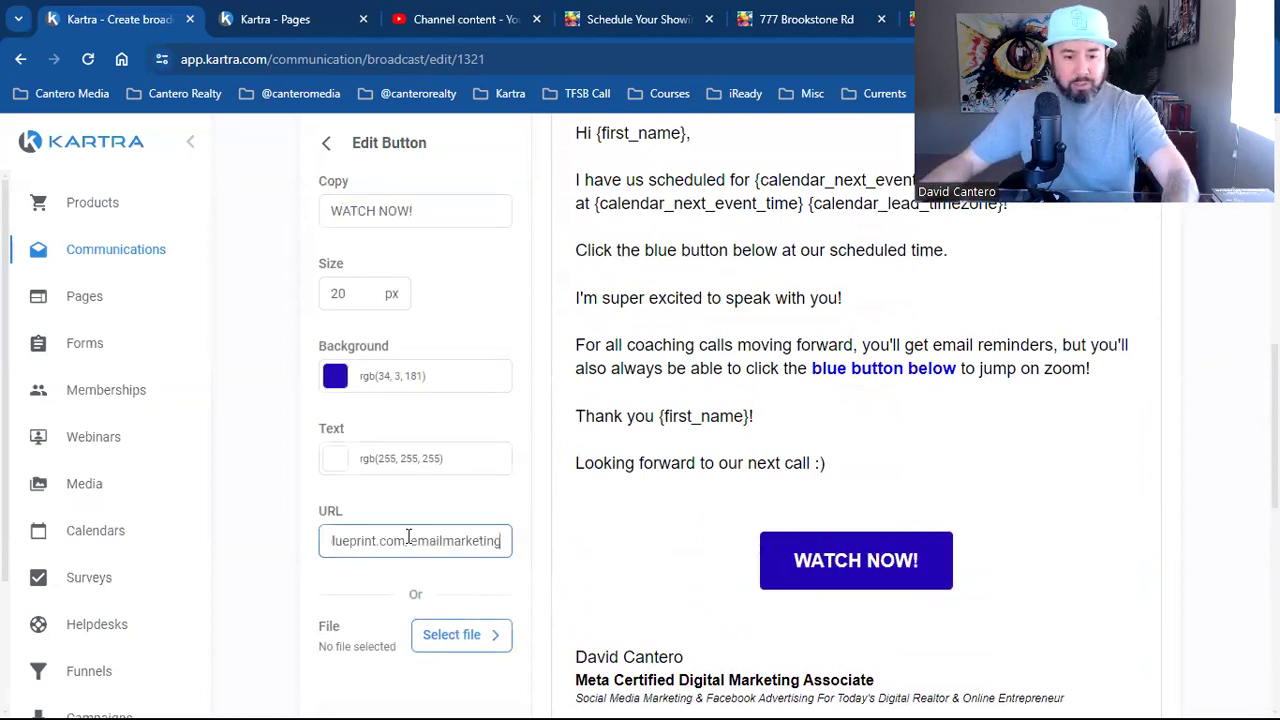
pyautogui.scroll(5, 730, 600)
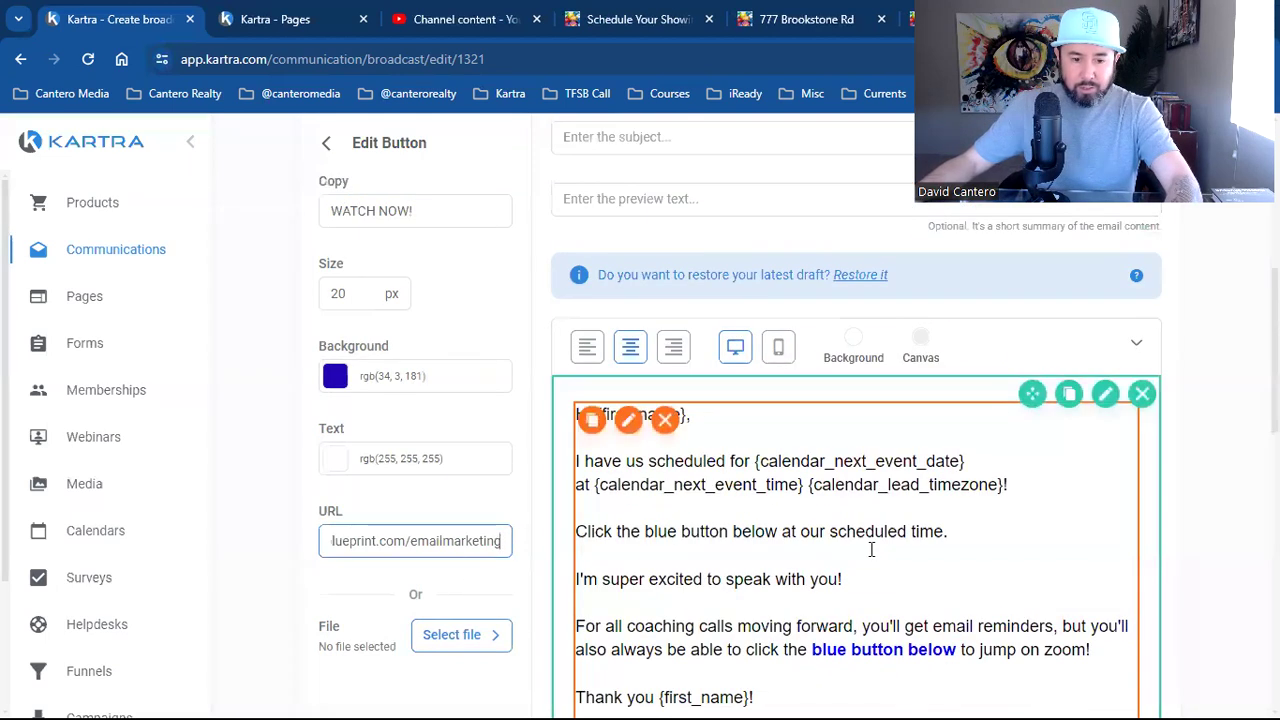
pyautogui.scroll(2, 980, 530)
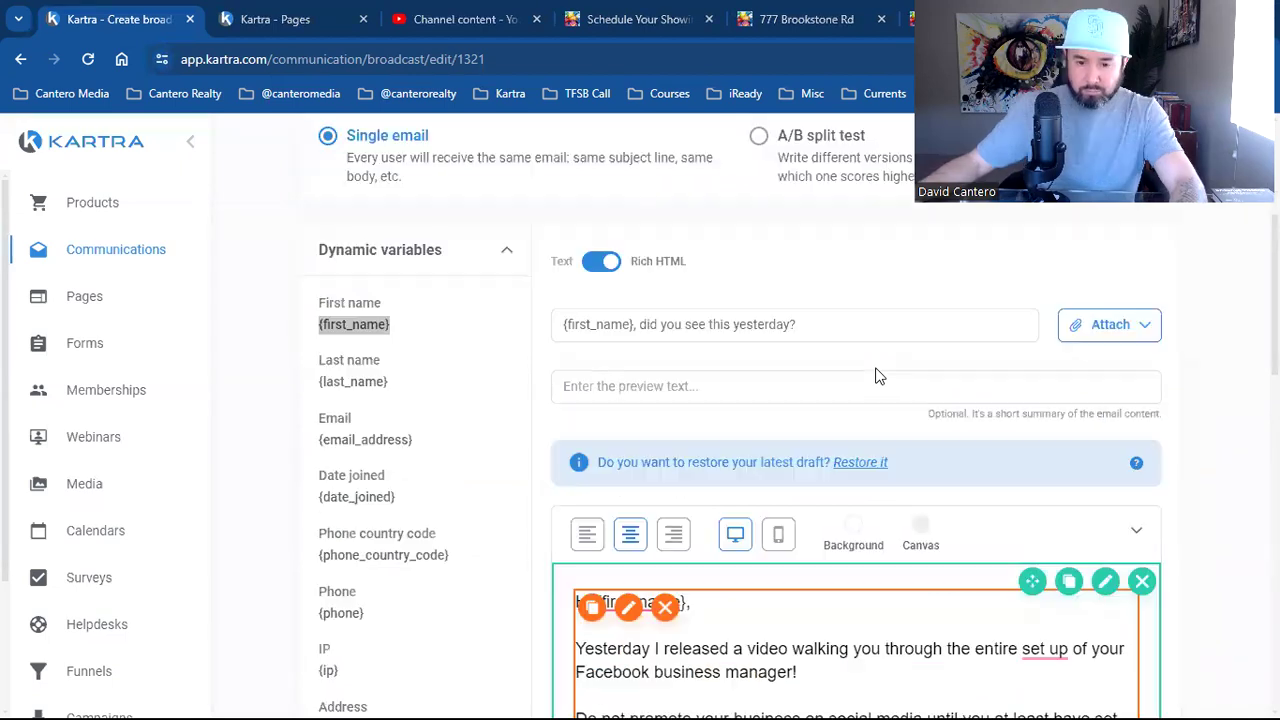
# Join the {first_name} placeholder and exclamation mark onto the 'Watch this video asap' line
pyautogui.scroll(-6, 1205, 438)
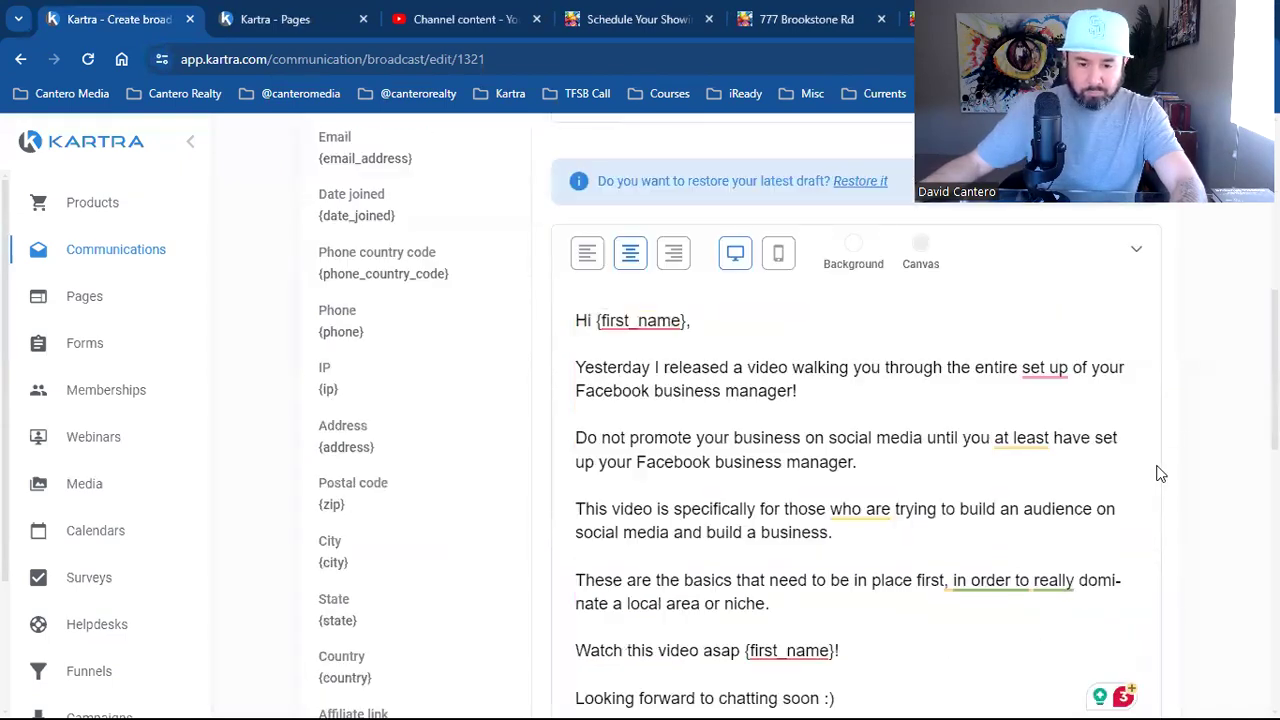
pyautogui.scroll(1, 808, 462)
pyautogui.click(834, 463)
pyautogui.moveTo(834, 463); pyautogui.dragTo(749, 469)
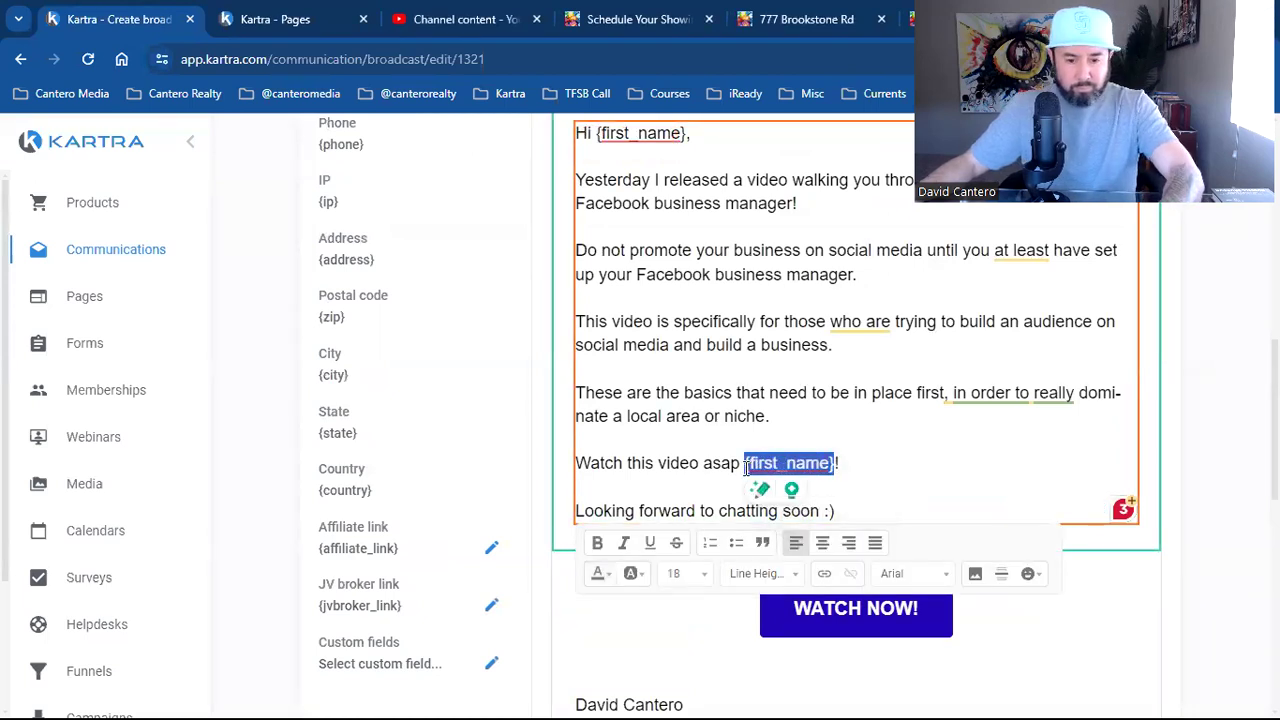
pyautogui.write('{first_name}')
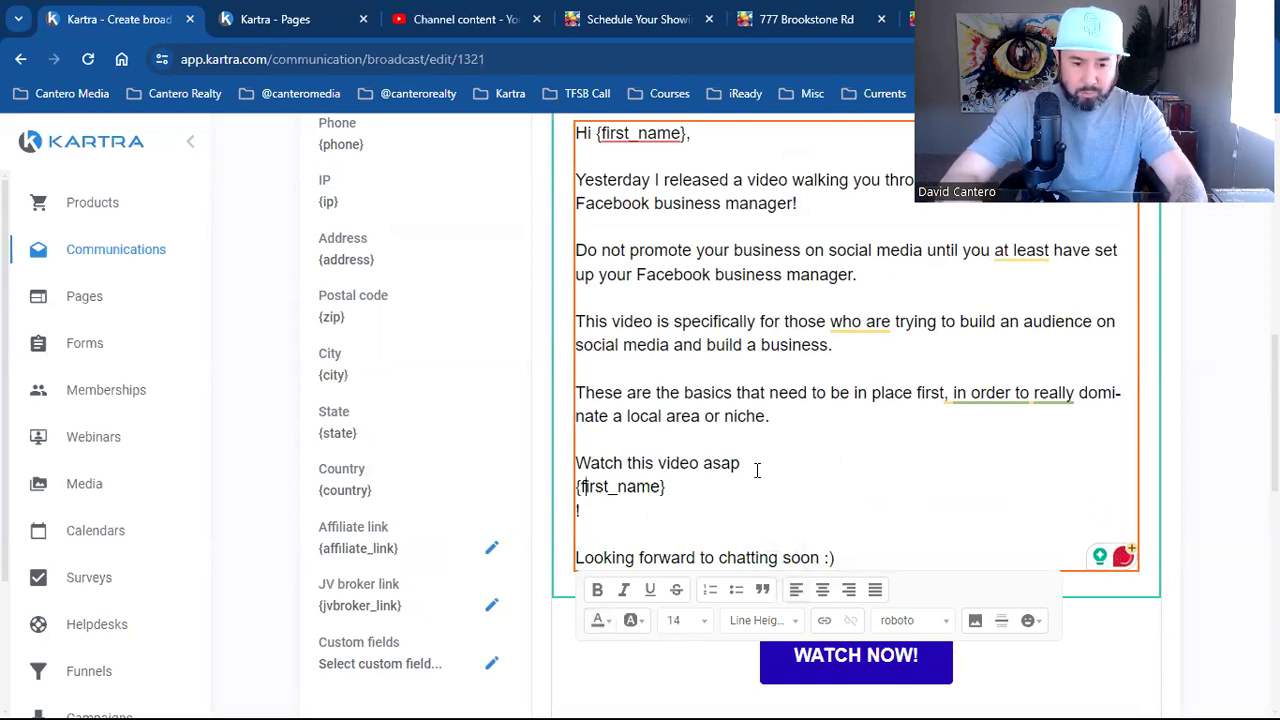
pyautogui.press('BackSpace')
pyautogui.press('Down')
pyautogui.press('BackSpace')
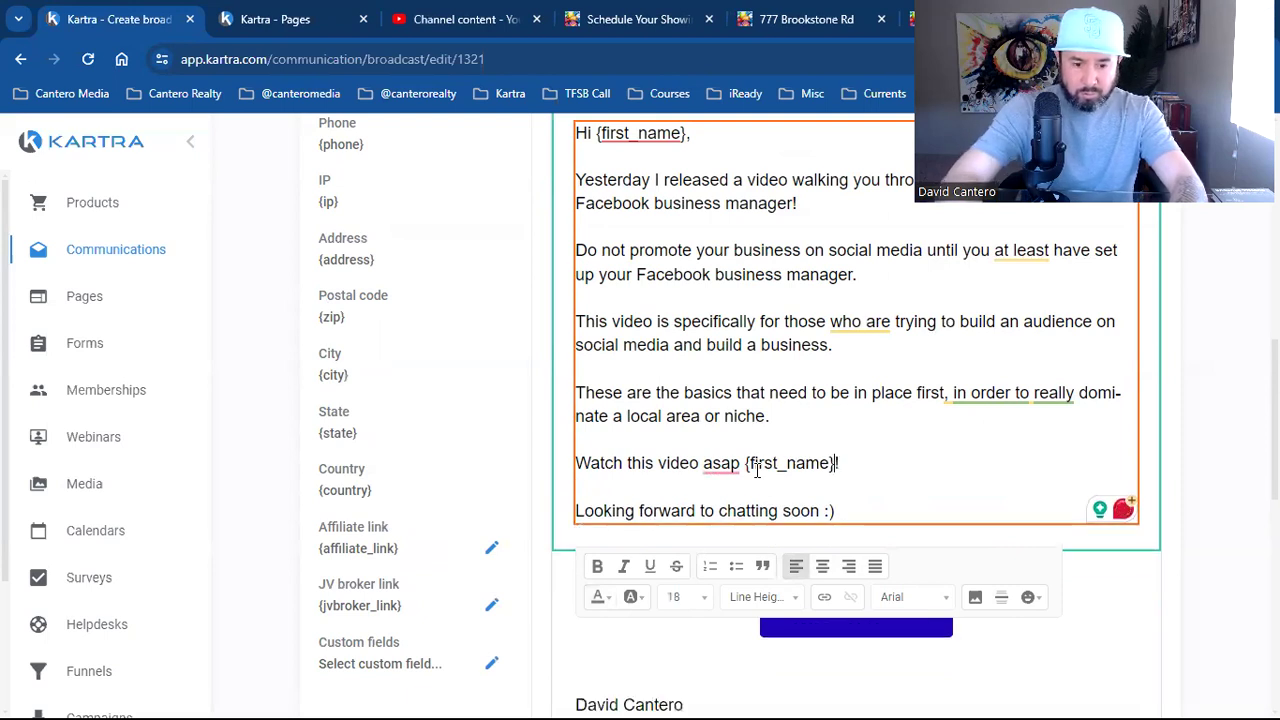
# Accept the 'set up' to 'setup' spelling fix and read down to the sign-off
pyautogui.scroll(1, 848, 337)
pyautogui.scroll(1, 1000, 445)
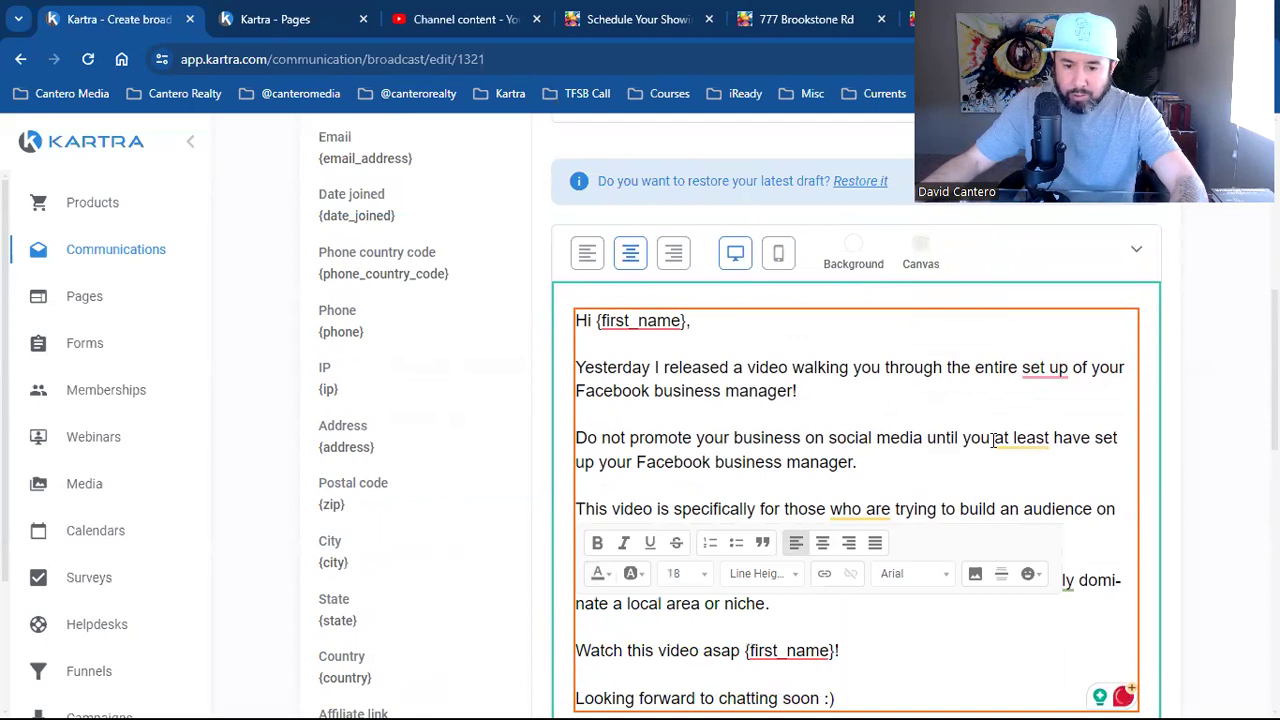
pyautogui.moveTo(1039, 371)
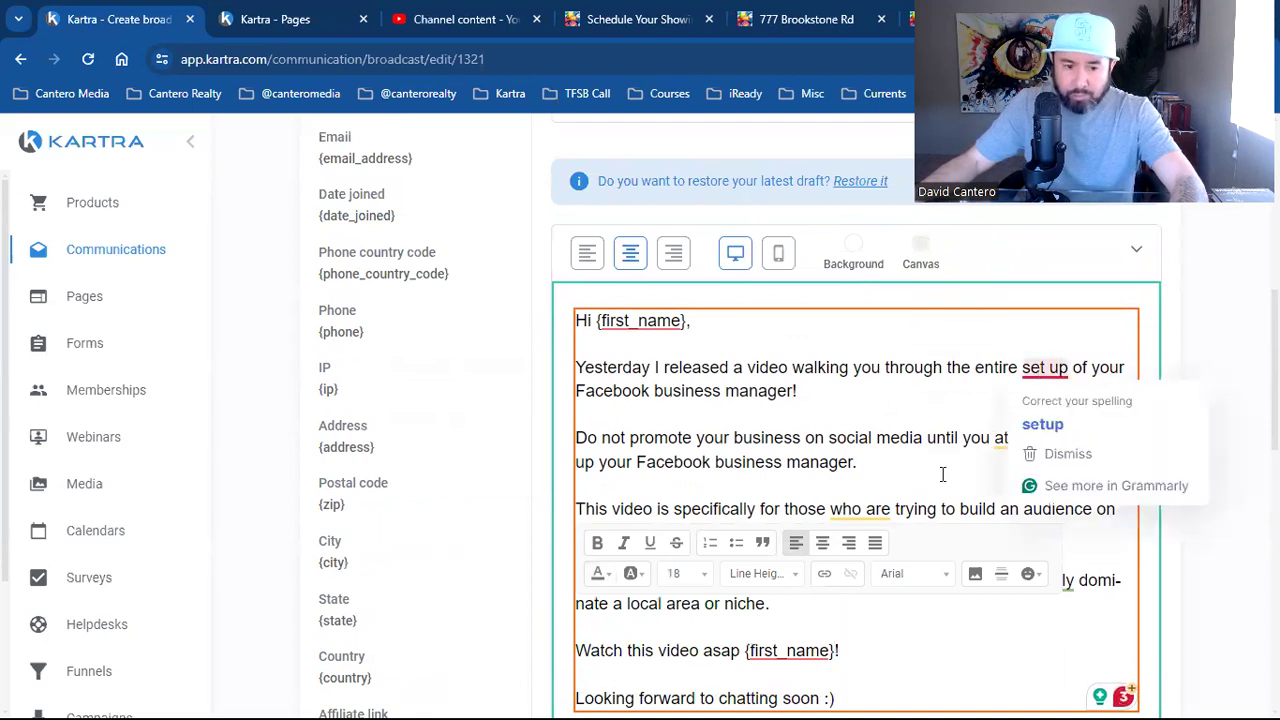
pyautogui.click(1042, 424)
pyautogui.scroll(-1, 866, 520)
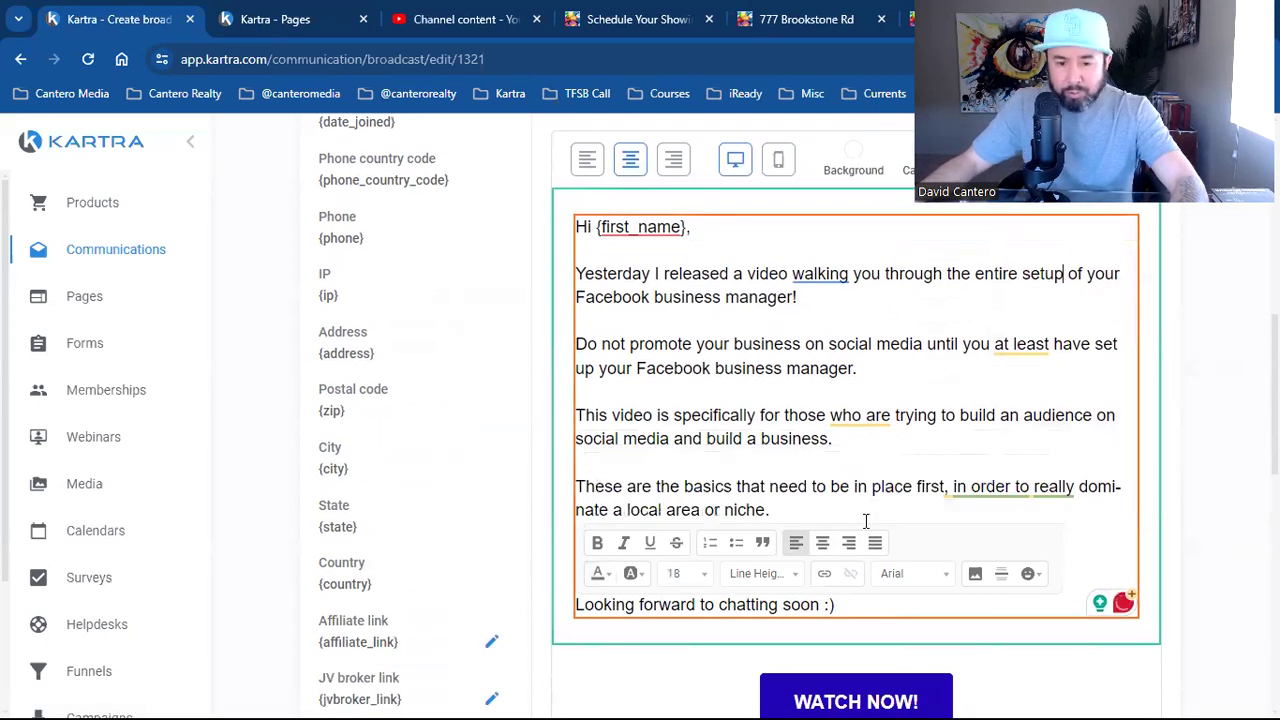
pyautogui.moveTo(1018, 343)
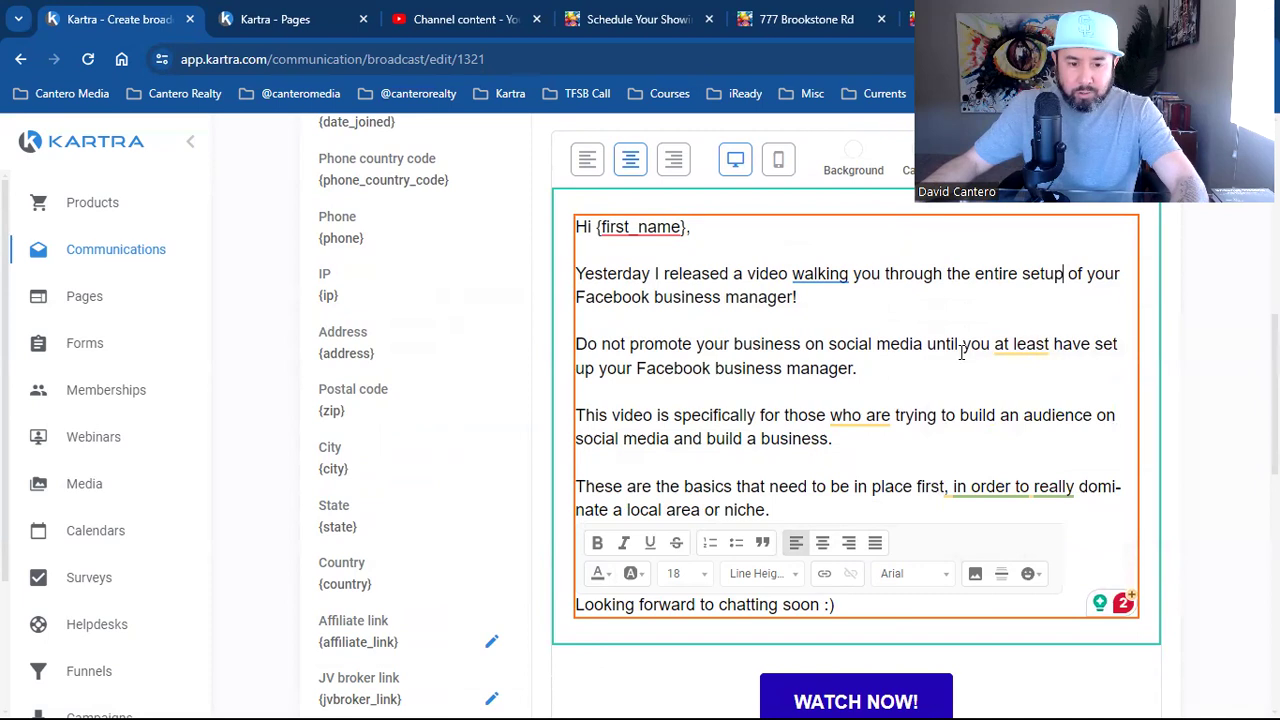
pyautogui.scroll(-1, 960, 350)
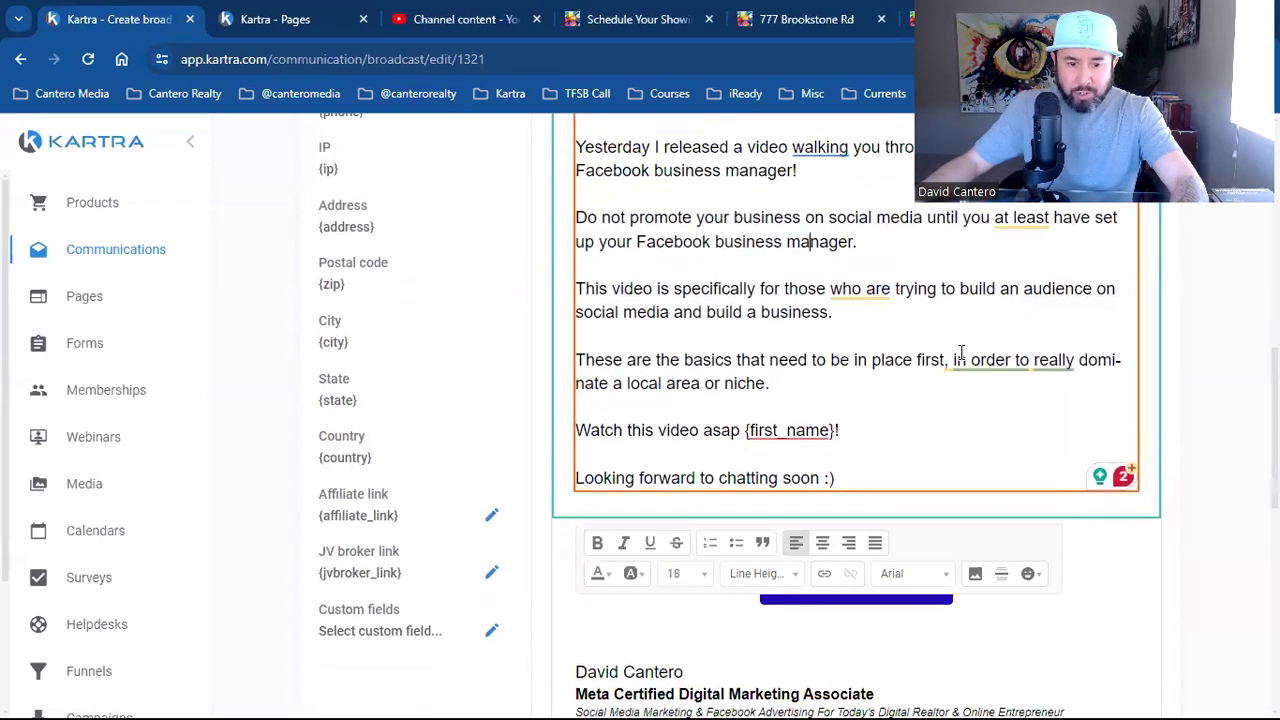
pyautogui.moveTo(855, 330)
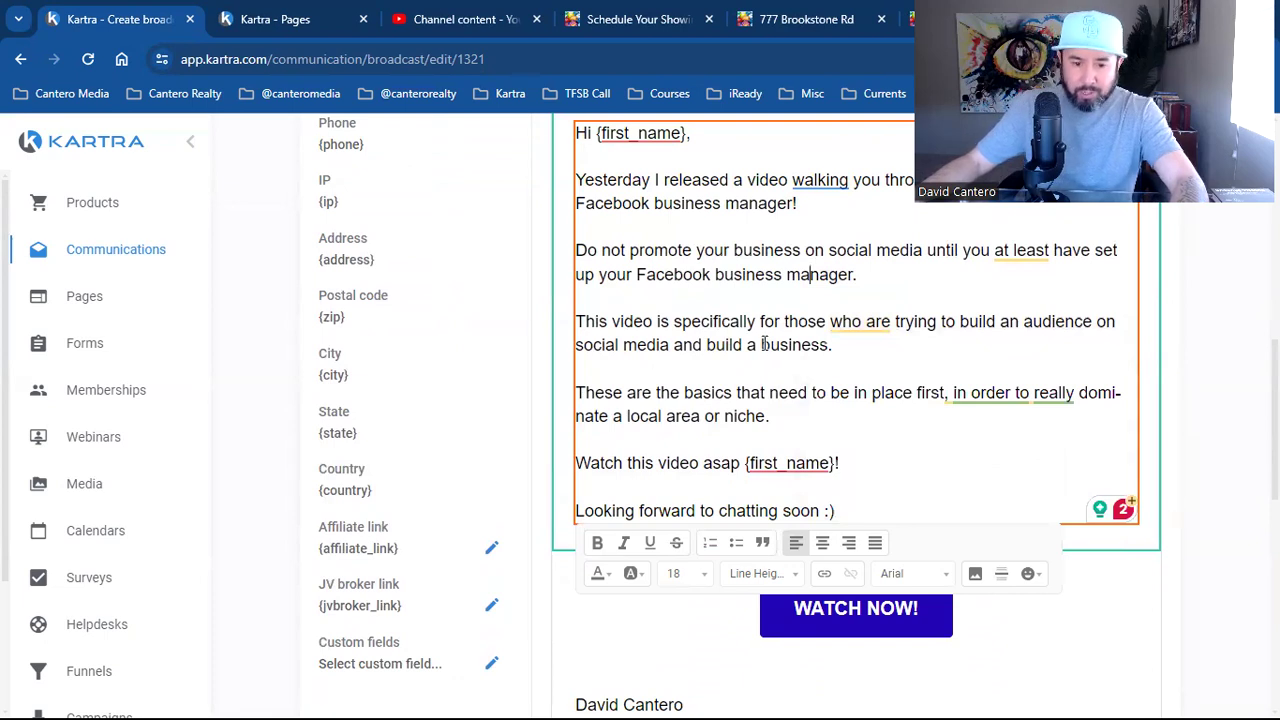
pyautogui.scroll(-1, 764, 343)
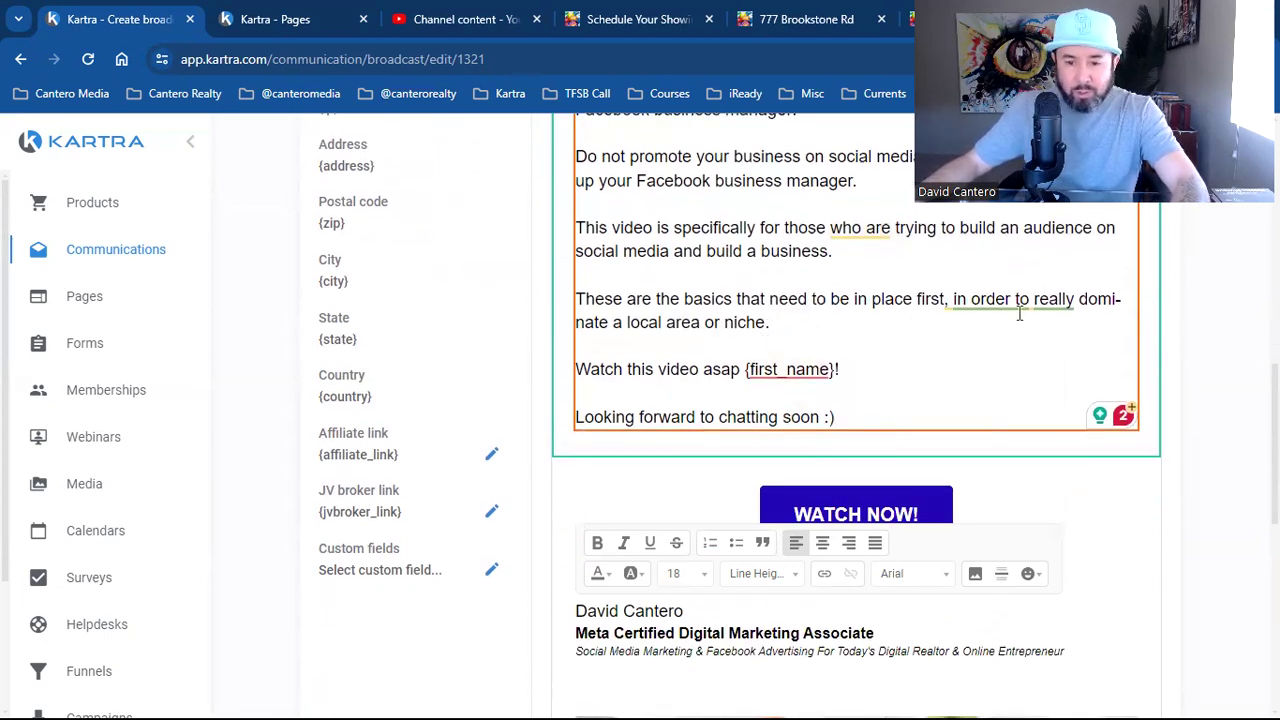
pyautogui.moveTo(1055, 300)
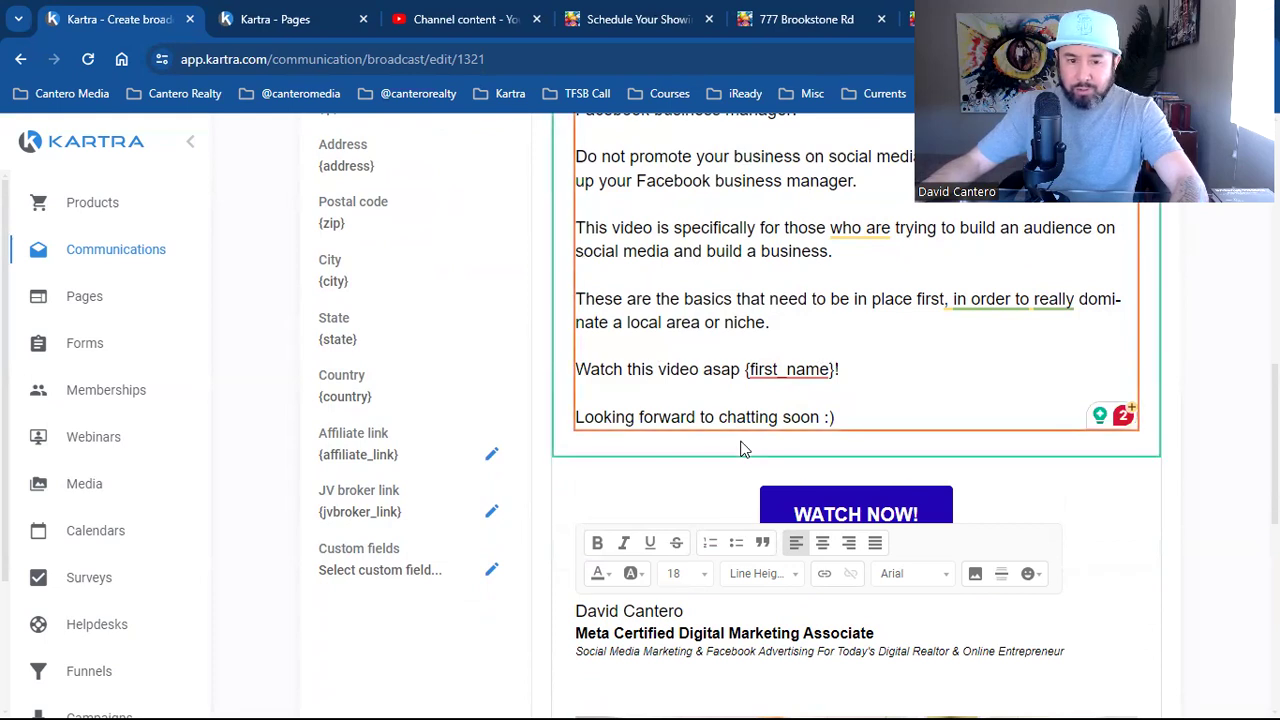
# Select the words 'Watch this video asap' in the email body
pyautogui.hotkey('ctrl', 'shift', 'Left')
pyautogui.hotkey('ctrl', 'shift', 'Left')
pyautogui.hotkey('ctrl', 'shift', 'Left')
pyautogui.hotkey('ctrl', 'shift', 'Left')
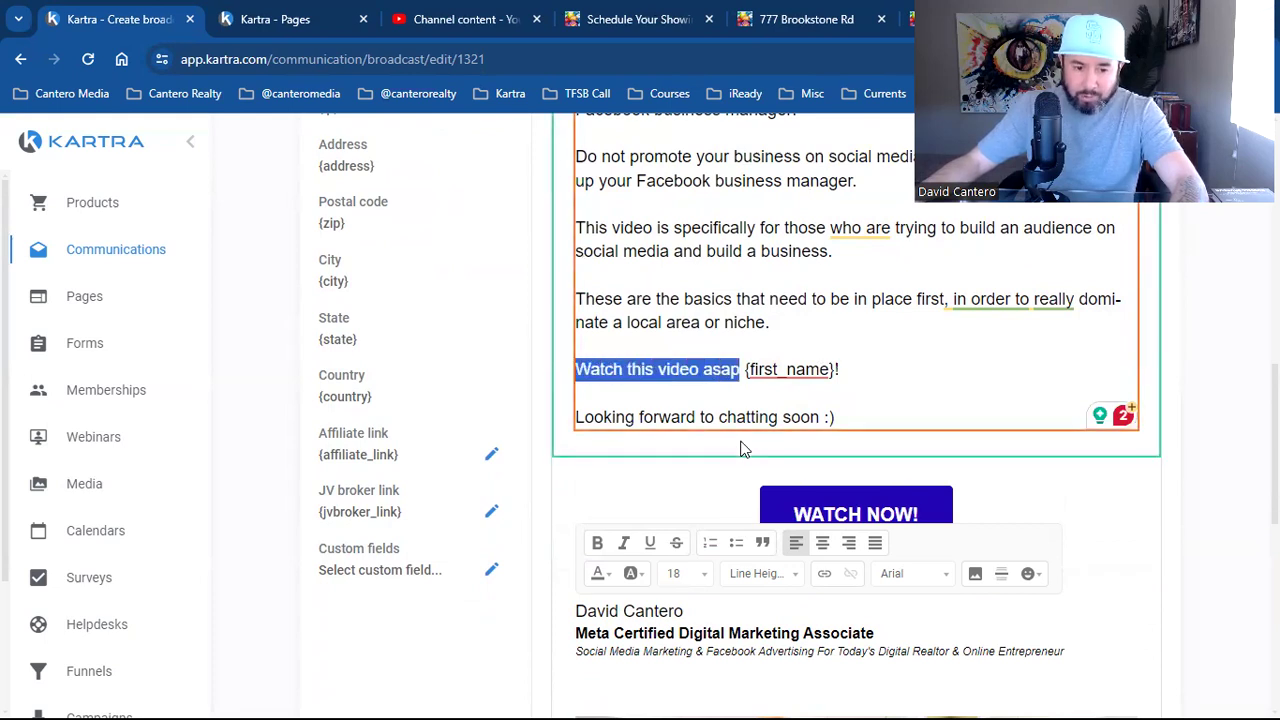
pyautogui.scroll(3, 738, 400)
pyautogui.scroll(2, 760, 360)
pyautogui.scroll(-4, 800, 400)
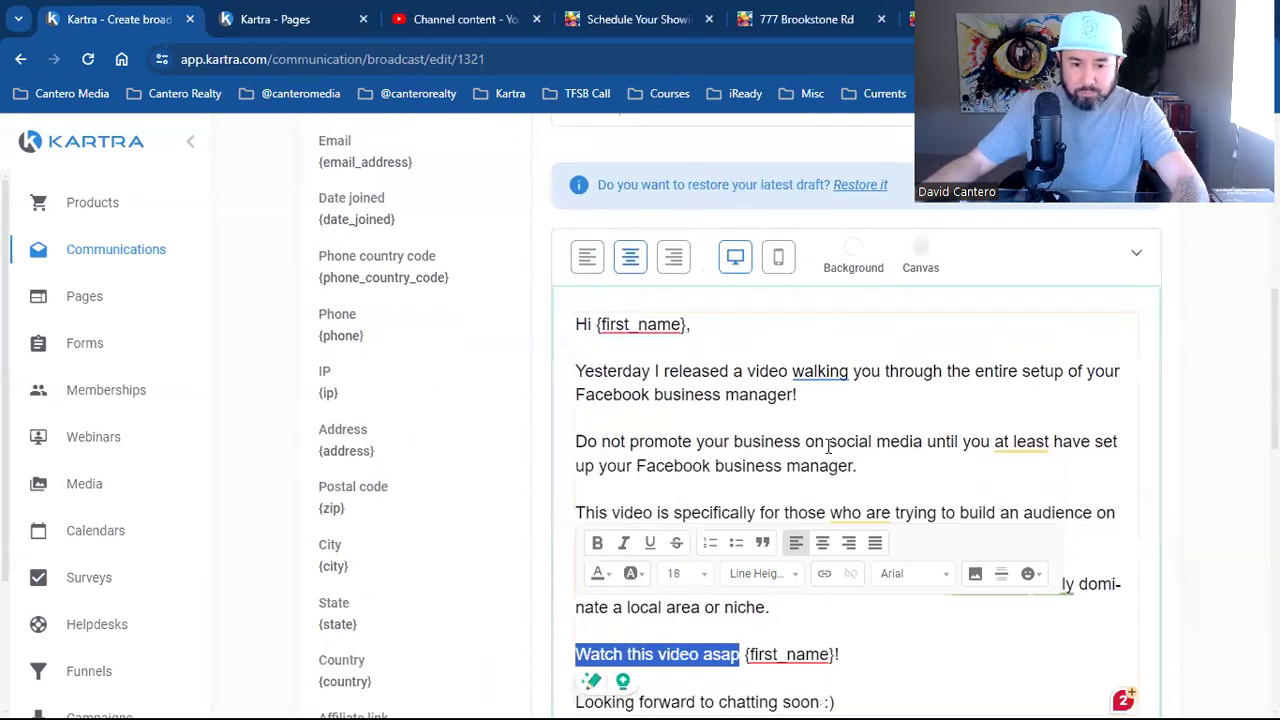
pyautogui.scroll(2, 828, 447)
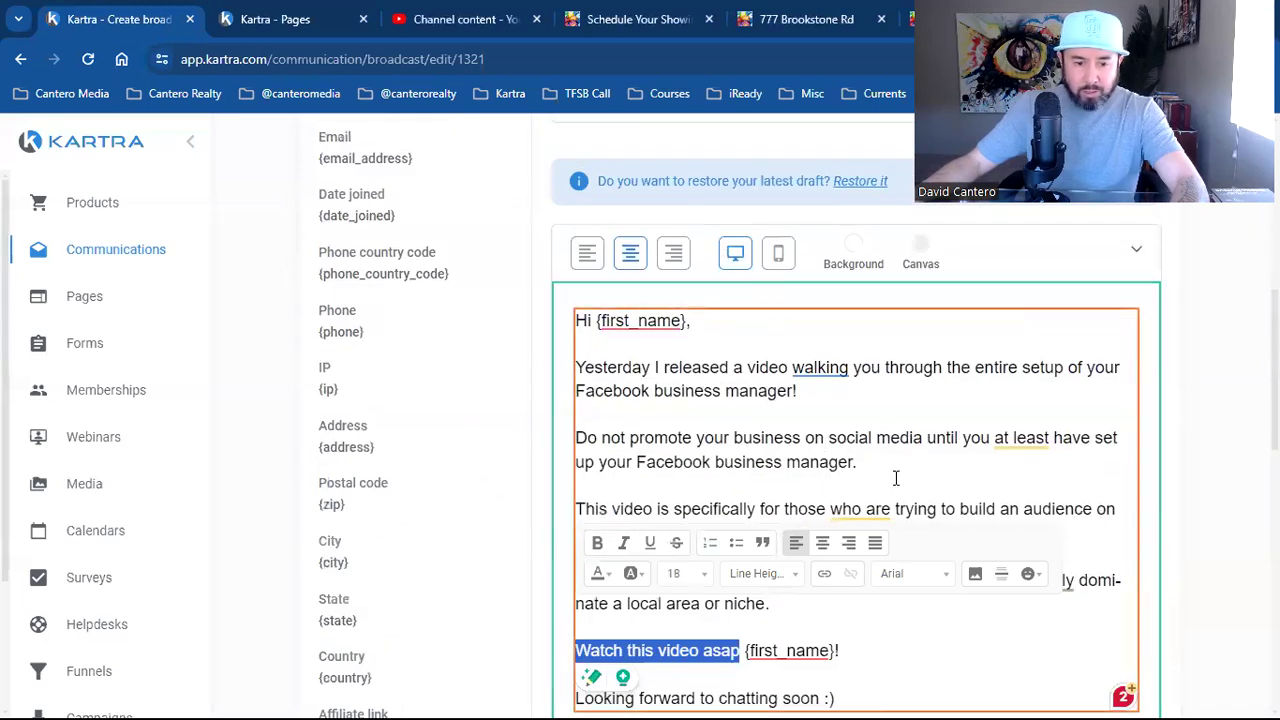
pyautogui.scroll(-5, 894, 480)
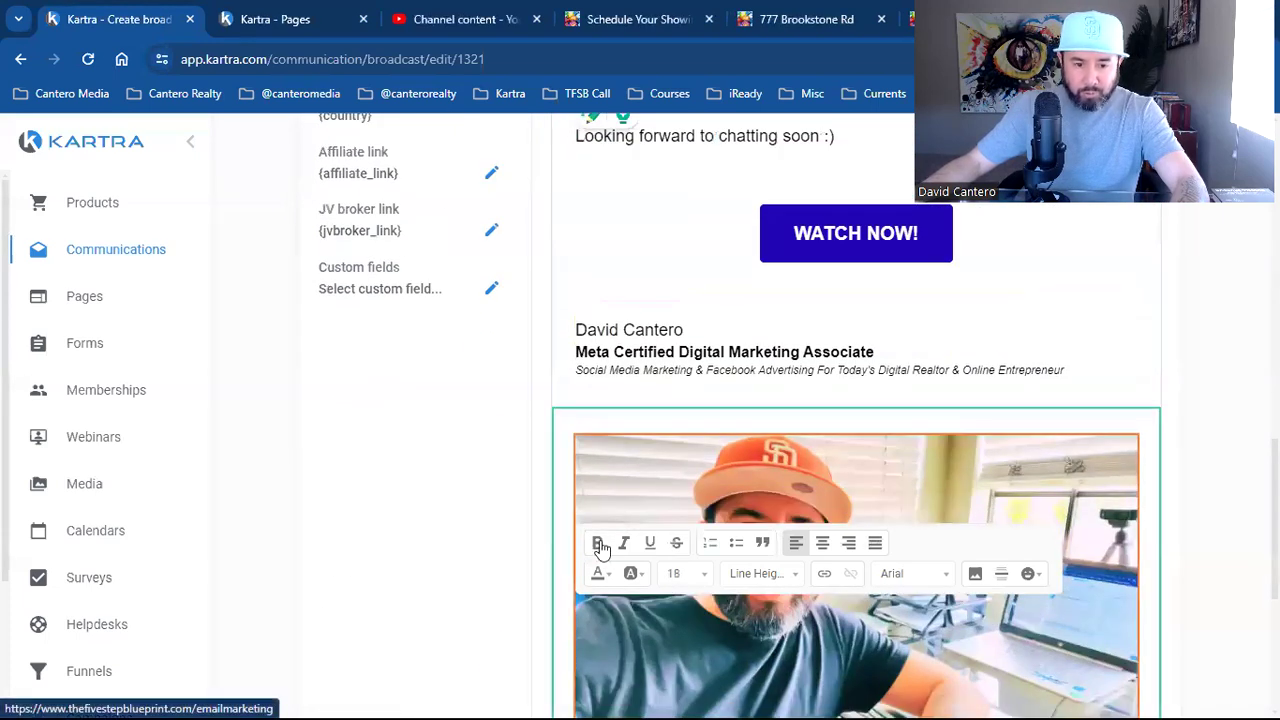
pyautogui.scroll(3, 600, 553)
pyautogui.press('Right')
pyautogui.hotkey('shift', 'Left')
pyautogui.hotkey('shift', 'Left')
pyautogui.hotkey('shift', 'Left')
pyautogui.hotkey('shift', 'Left')
pyautogui.hotkey('shift', 'Left')
pyautogui.hotkey('shift', 'Left')
pyautogui.hotkey('shift', 'Left')
pyautogui.hotkey('shift', 'Left')
pyautogui.hotkey('shift', 'Left')
pyautogui.hotkey('shift', 'Left')
pyautogui.hotkey('shift', 'Left')
pyautogui.hotkey('shift', 'Left')
pyautogui.hotkey('shift', 'Left')
pyautogui.hotkey('shift', 'Left')
pyautogui.hotkey('shift', 'Left')
pyautogui.hotkey('shift', 'Left')
pyautogui.hotkey('shift', 'Left')
pyautogui.hotkey('shift', 'Left')
pyautogui.hotkey('shift', 'Left')
pyautogui.hotkey('shift', 'Left')
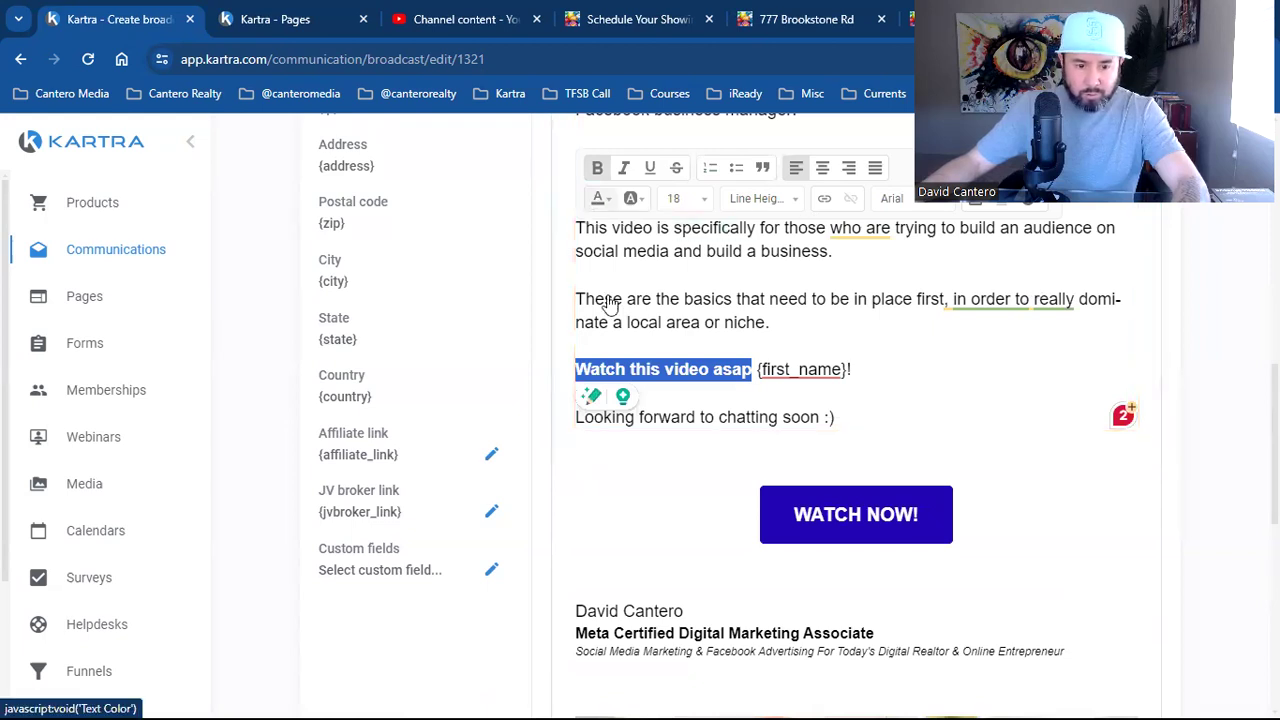
pyautogui.click(660, 322)
pyautogui.moveTo(752, 369); pyautogui.dragTo(575, 369)
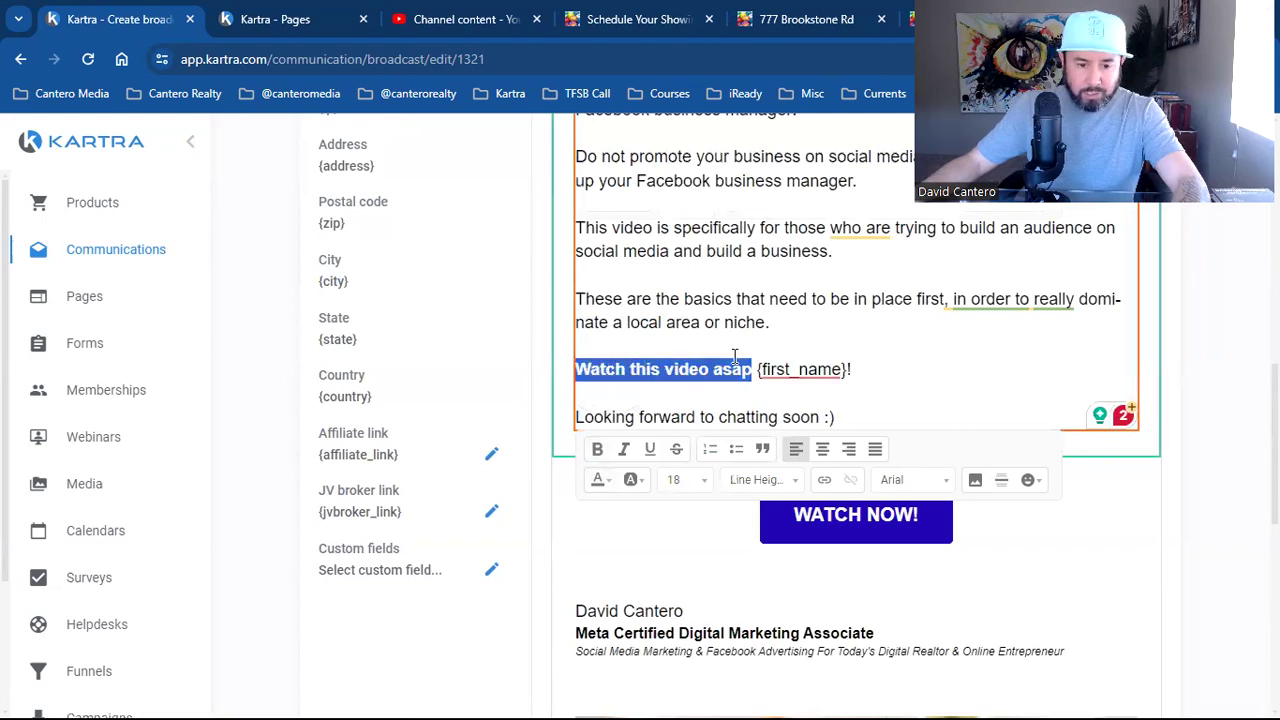
pyautogui.click(645, 8)
pyautogui.click(745, 14)
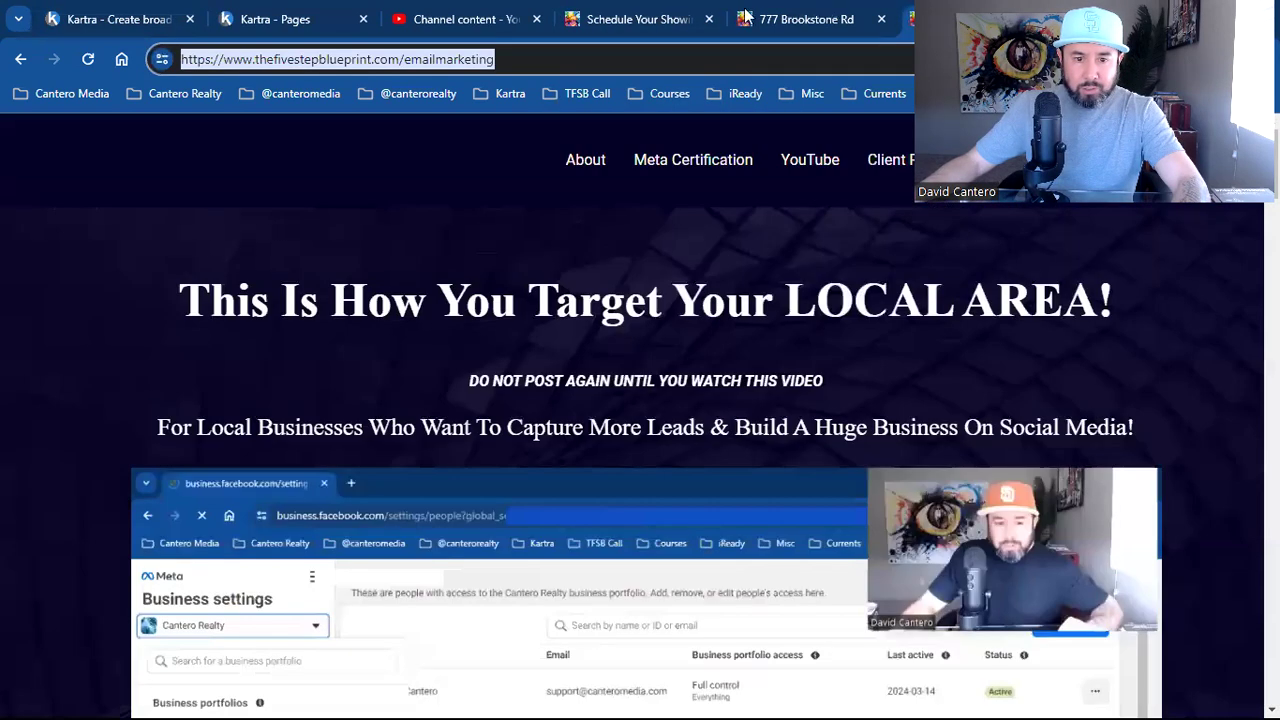
pyautogui.click(709, 19)
pyautogui.click(709, 19)
pyautogui.click(487, 64)
pyautogui.hotkey('ctrl', 'a')
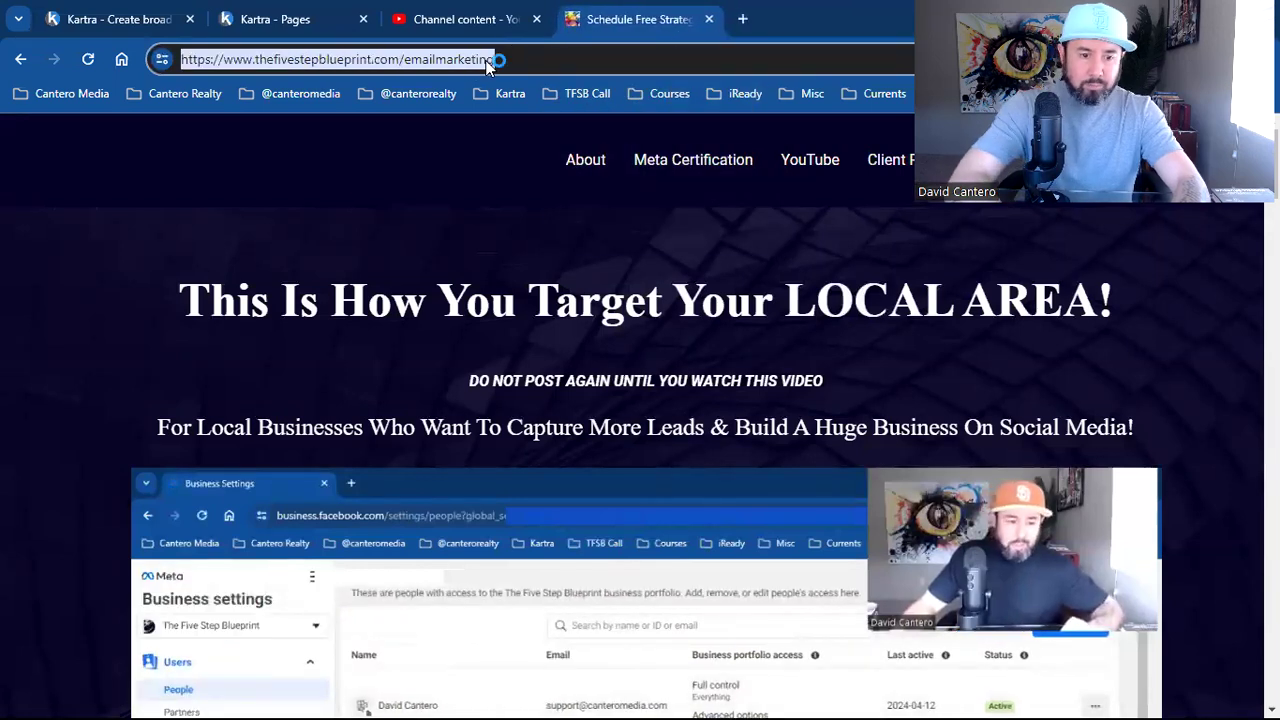
pyautogui.rightClick(465, 60)
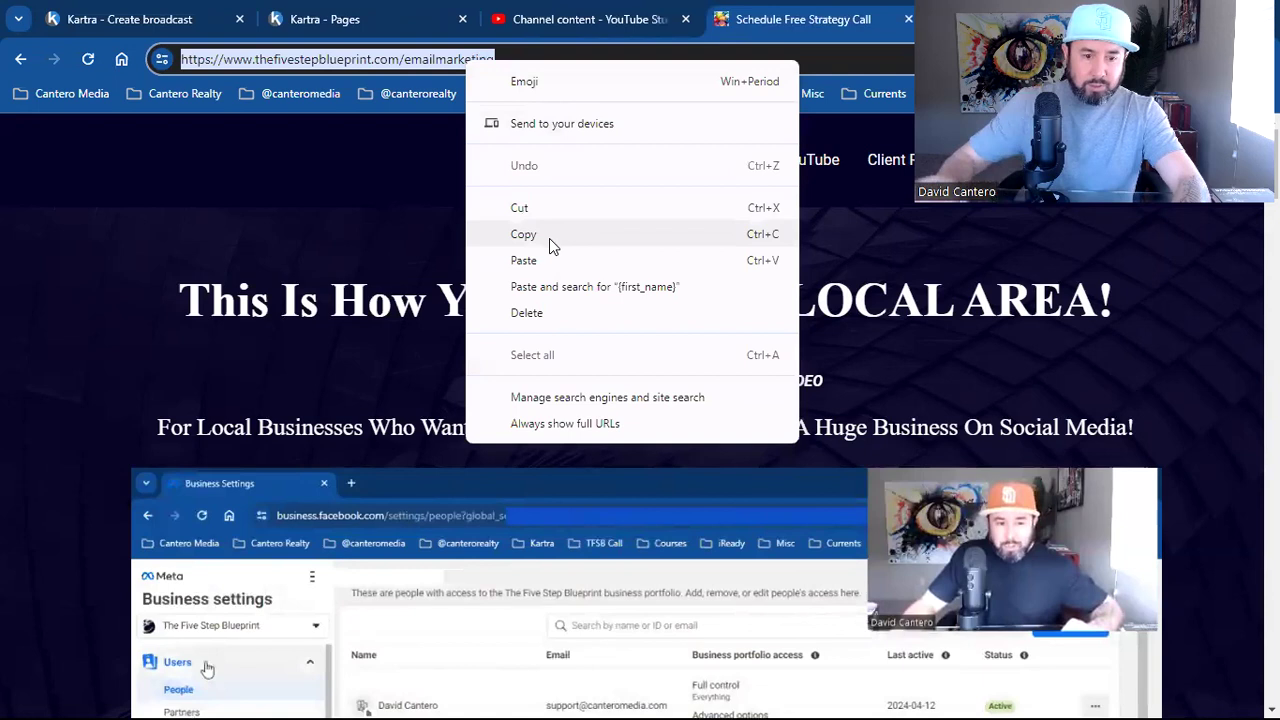
pyautogui.click(549, 234)
# Link 'Watch this video asap' to the thefivestepblueprint.com/emailmarketing address
pyautogui.hotkey('ctrl', '1')
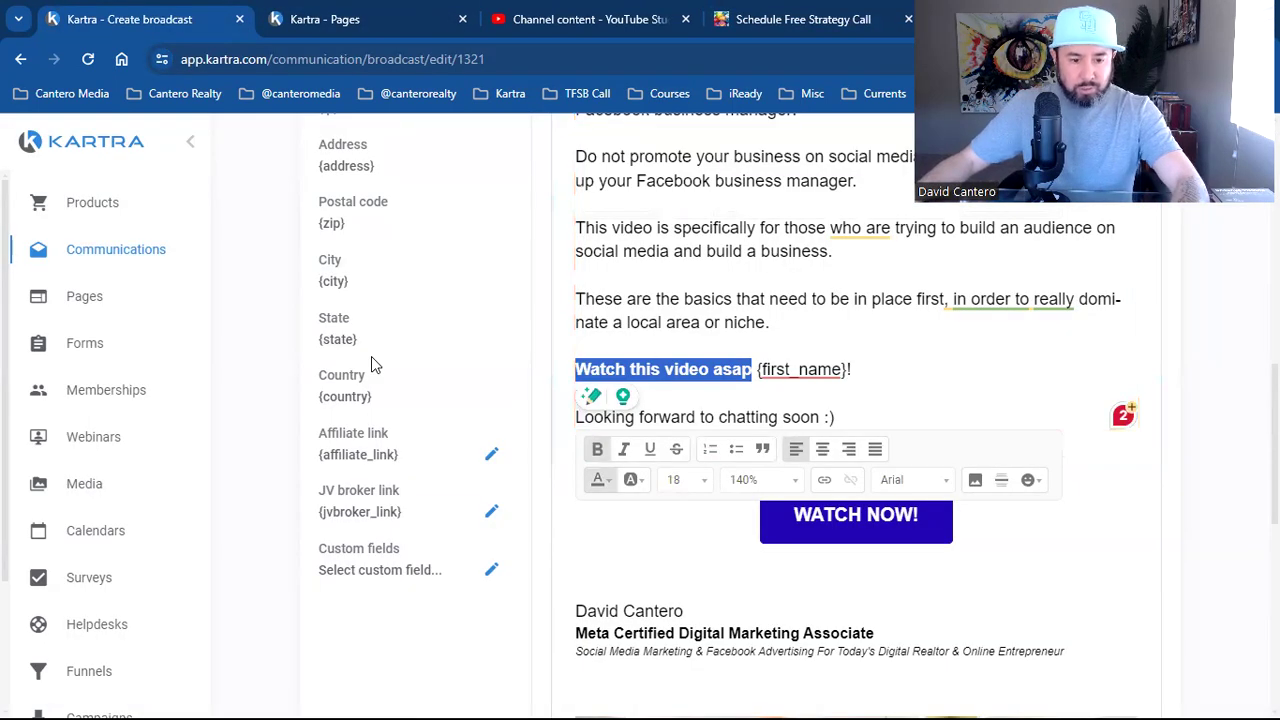
pyautogui.click(824, 479)
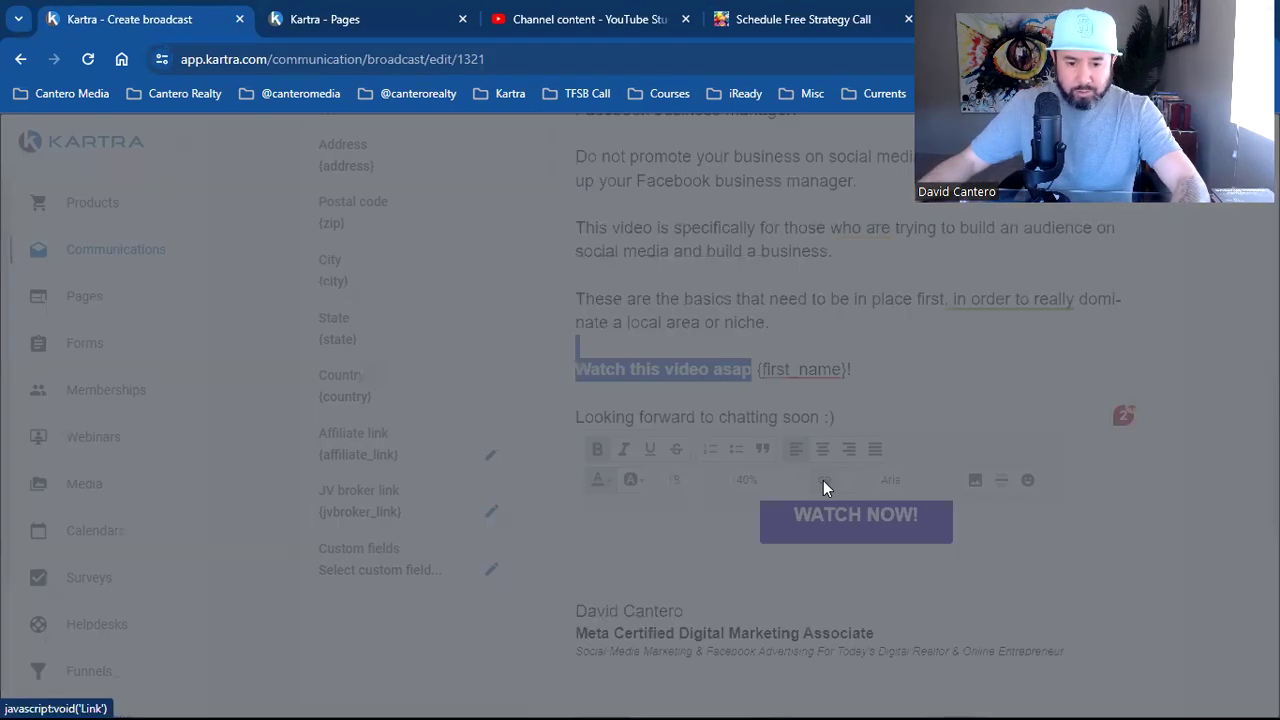
pyautogui.hotkey('ctrl', 'v')
pyautogui.click(695, 604)
pyautogui.click(773, 336)
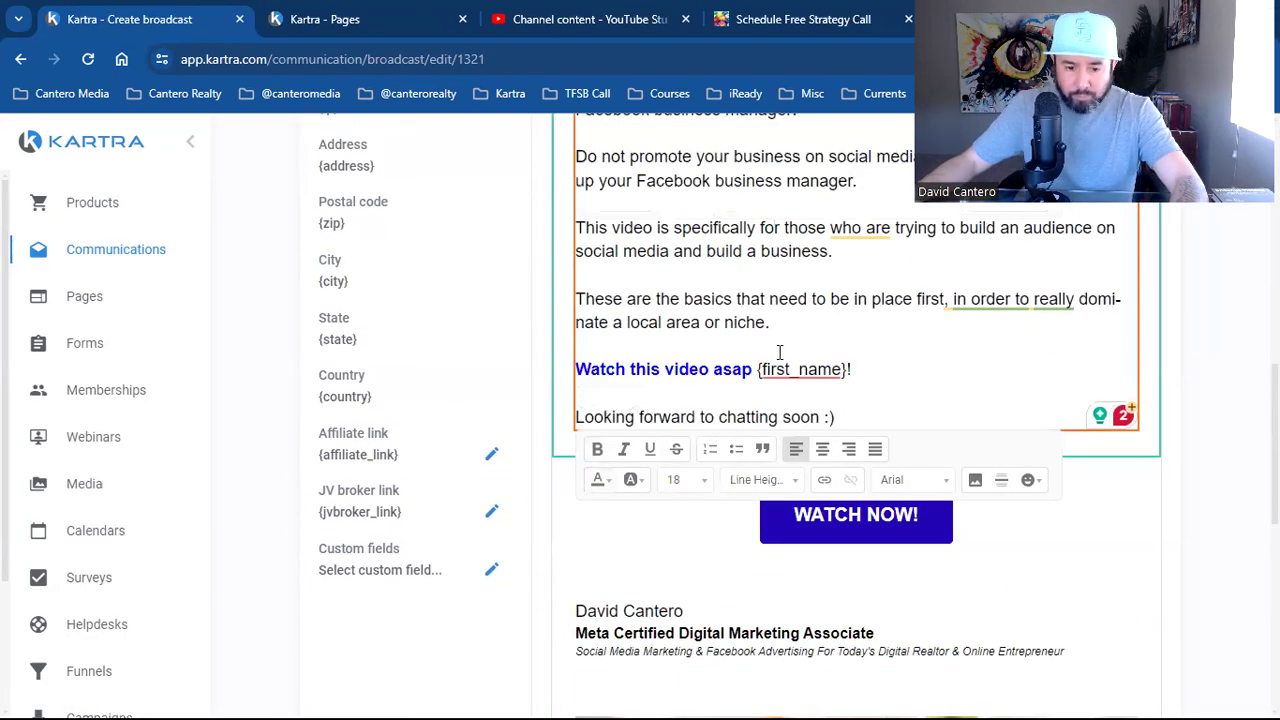
pyautogui.scroll(-5, 1020, 586)
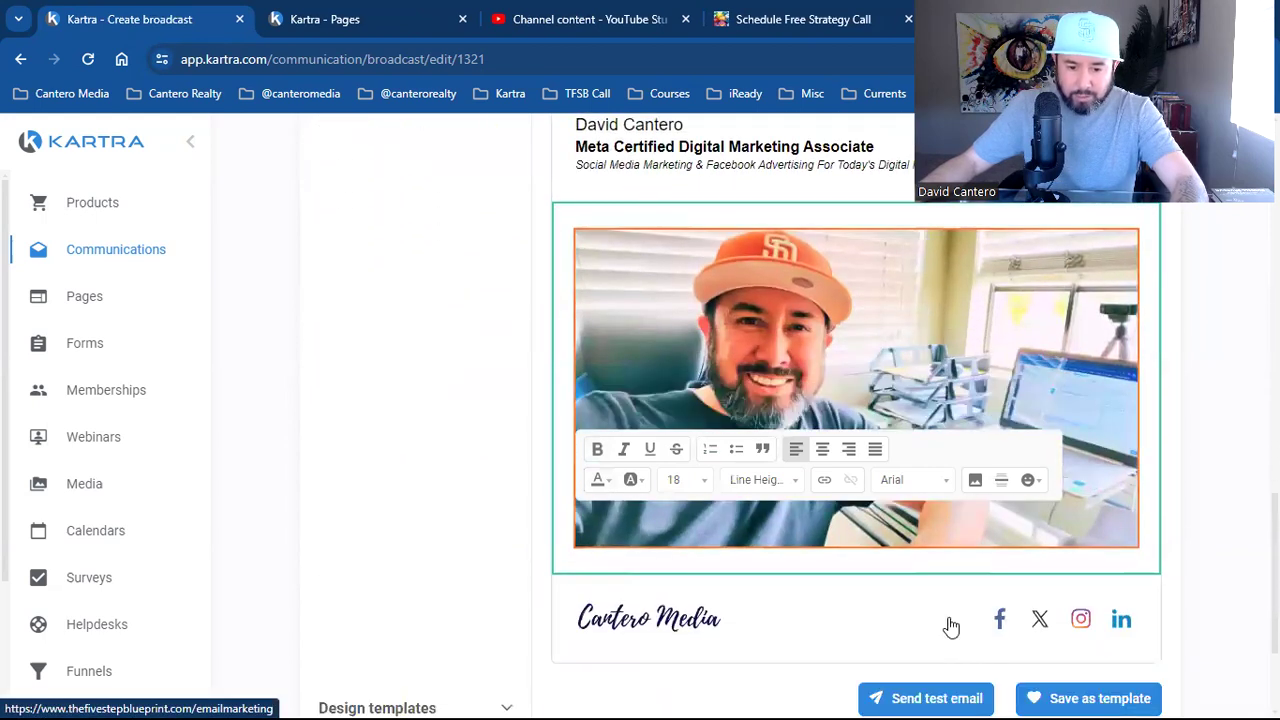
pyautogui.scroll(7, 963, 617)
pyautogui.scroll(-2, 894, 603)
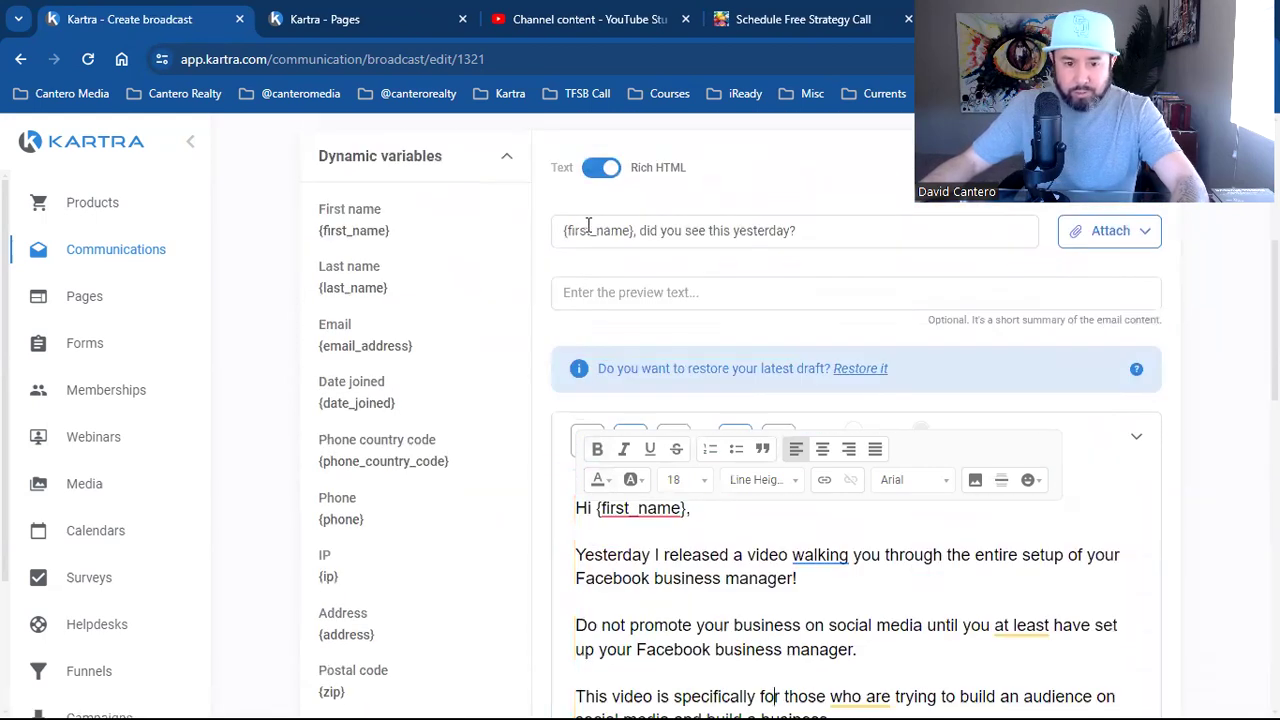
pyautogui.moveTo(633, 229); pyautogui.dragTo(561, 230)
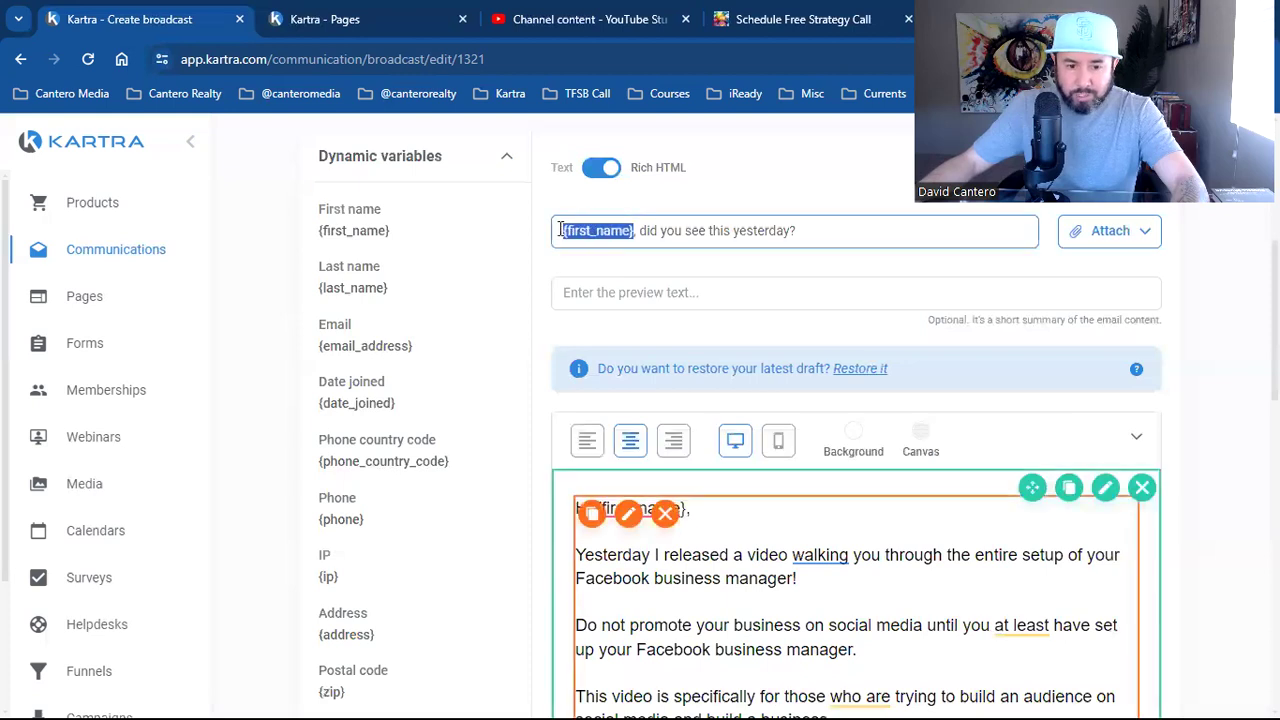
pyautogui.click(361, 291)
pyautogui.click(369, 231)
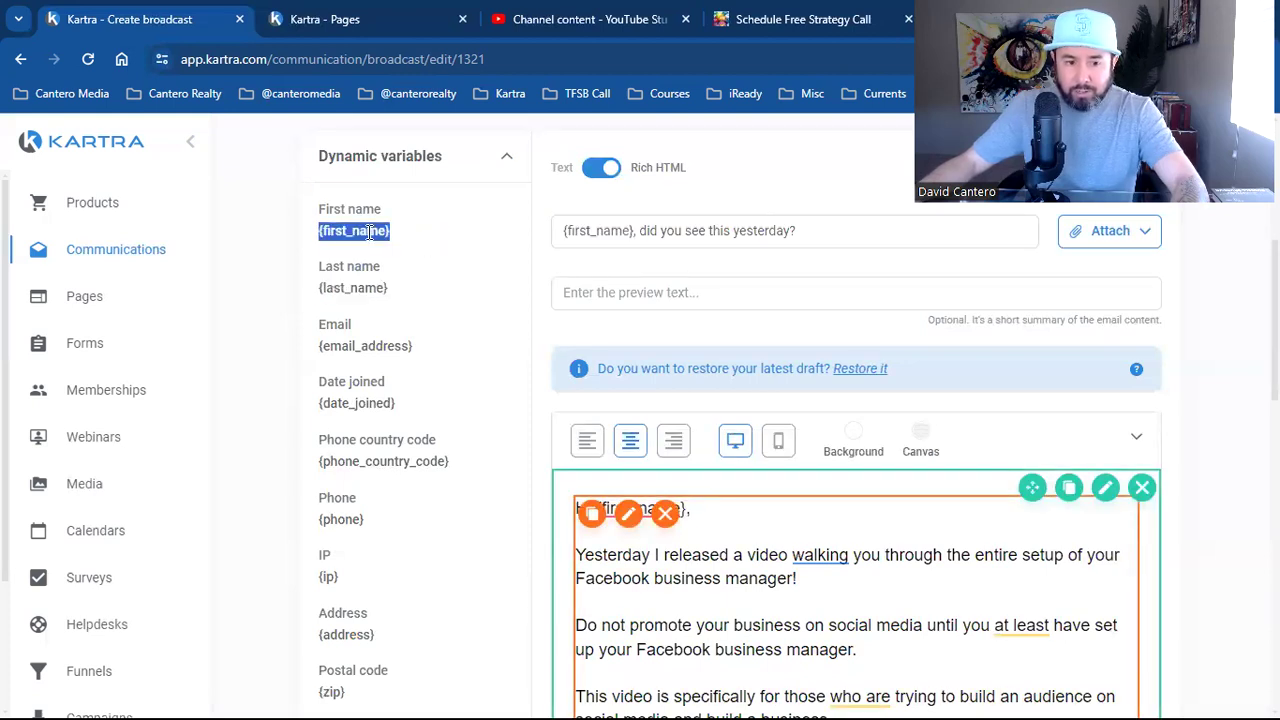
pyautogui.click(374, 345)
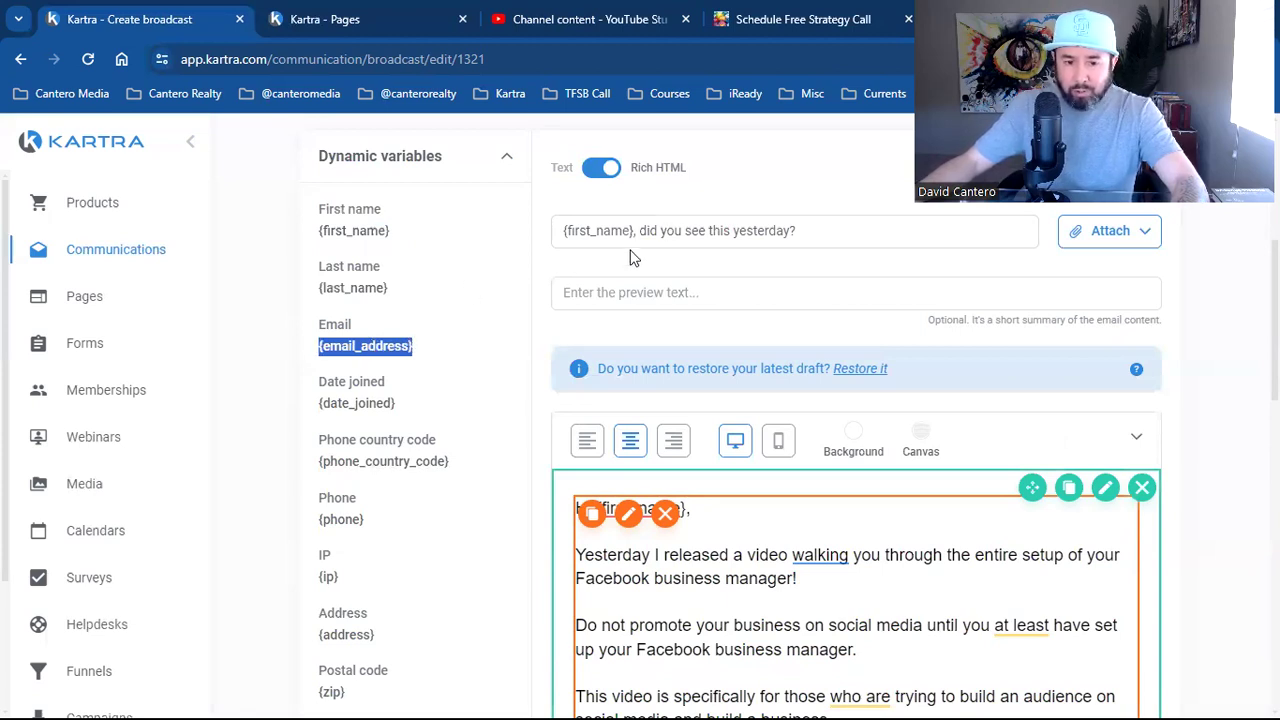
pyautogui.click(370, 230)
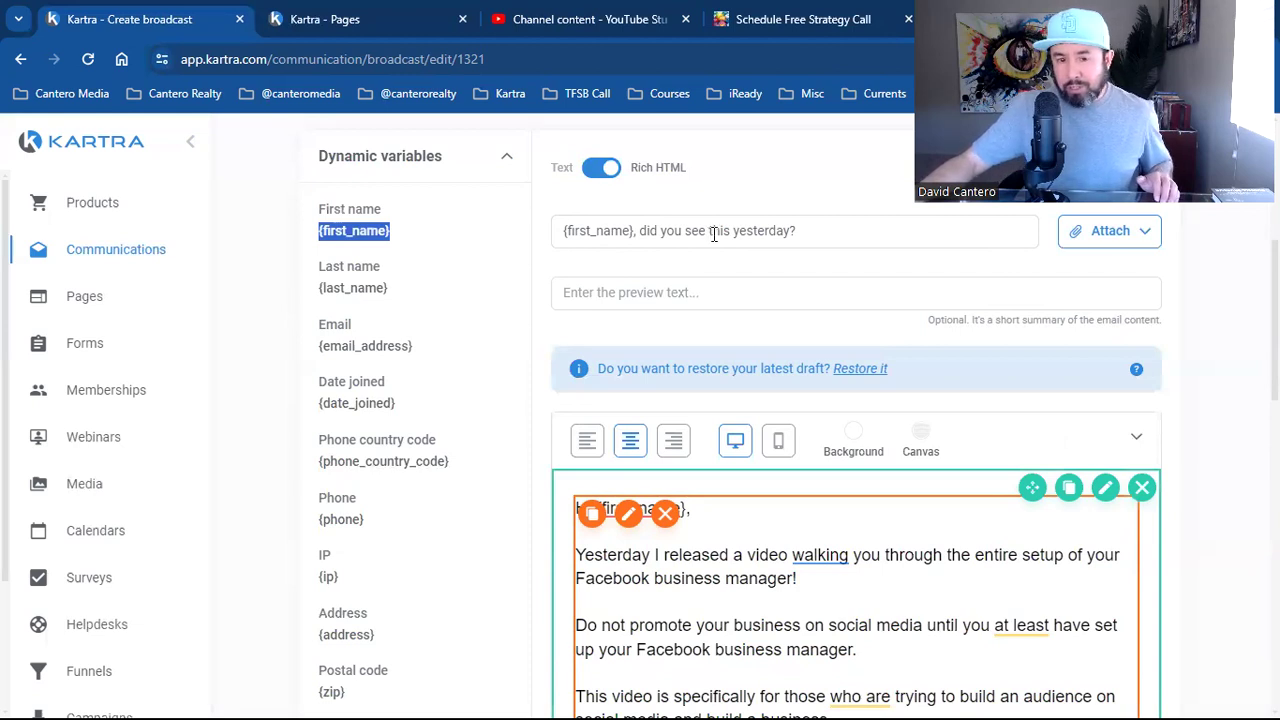
pyautogui.click(669, 234)
pyautogui.hotkey('ctrl', 'a')
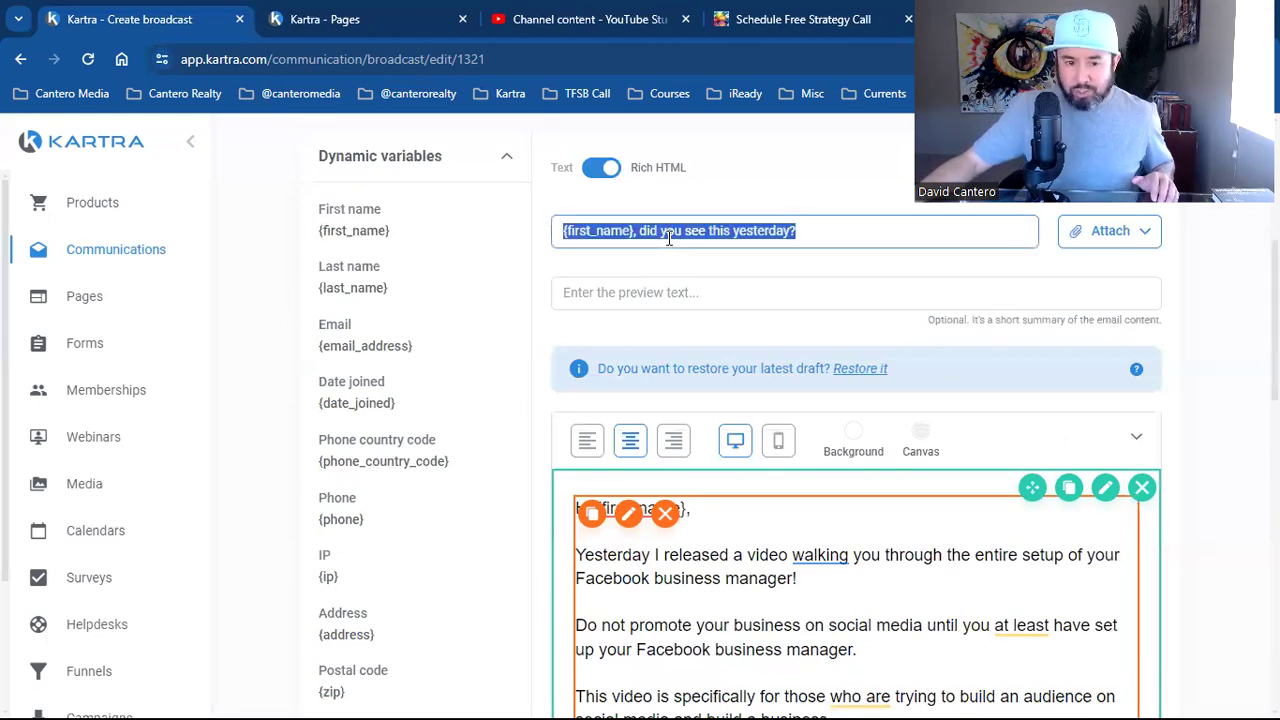
pyautogui.click(669, 234)
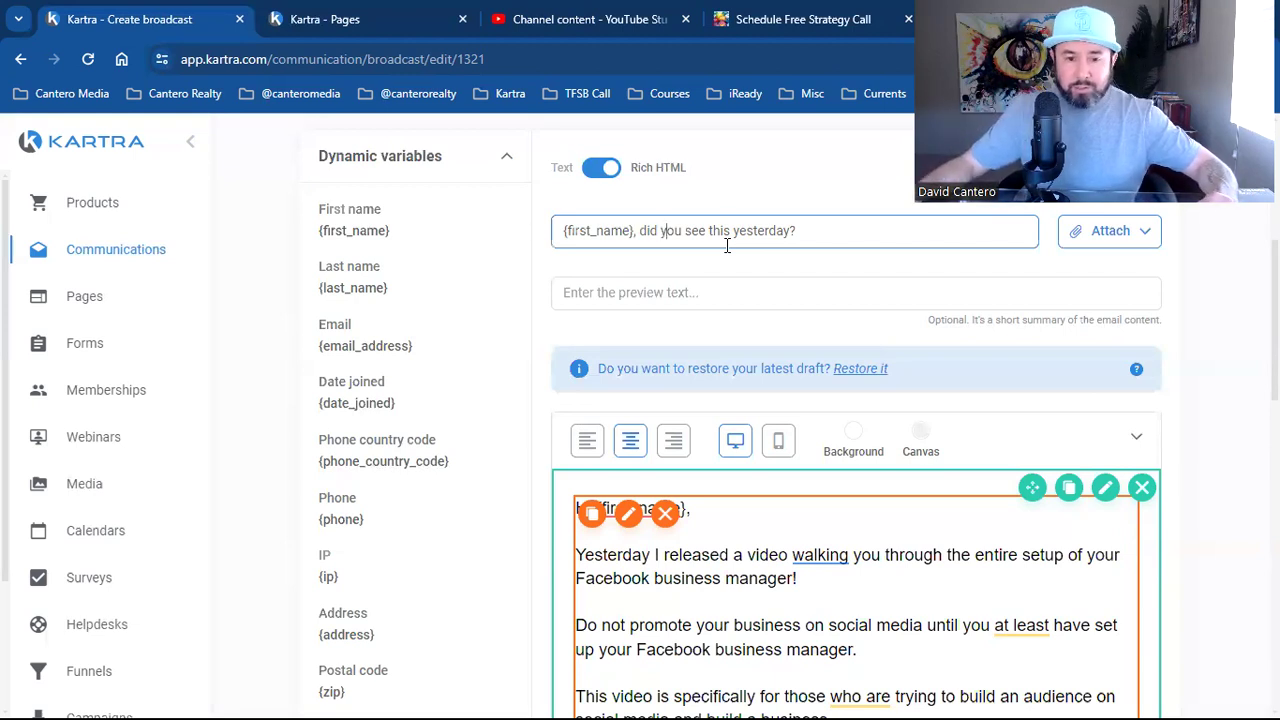
pyautogui.tripleClick(727, 245)
pyautogui.click(727, 245)
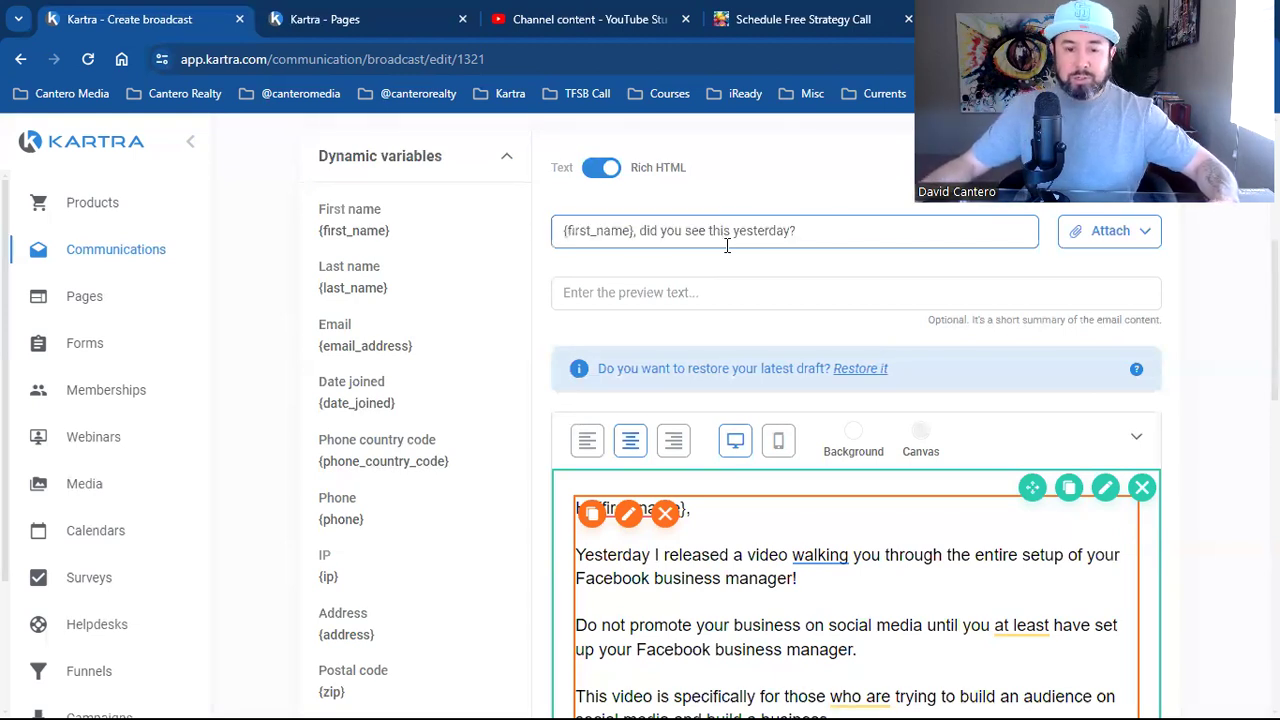
# Save the message, pass the spam check and continue to the Send/Schedule step
pyautogui.scroll(-4, 723, 337)
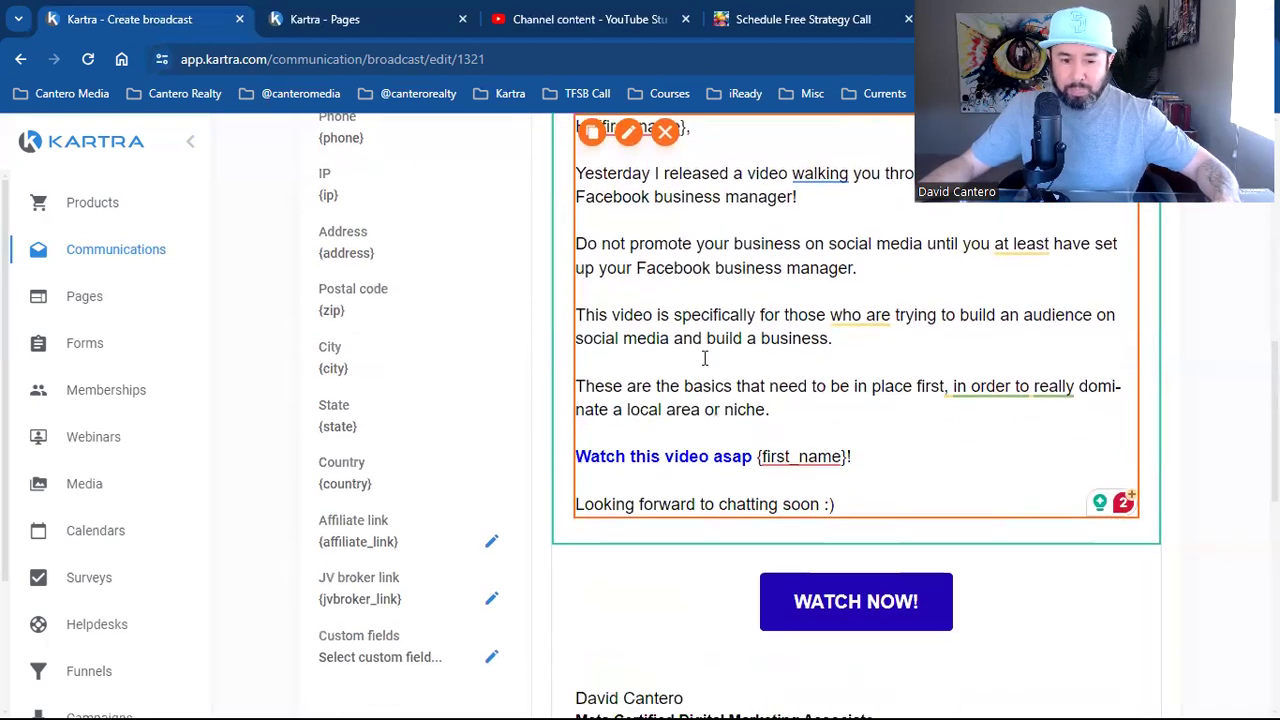
pyautogui.scroll(-1, 704, 358)
pyautogui.scroll(-2, 832, 521)
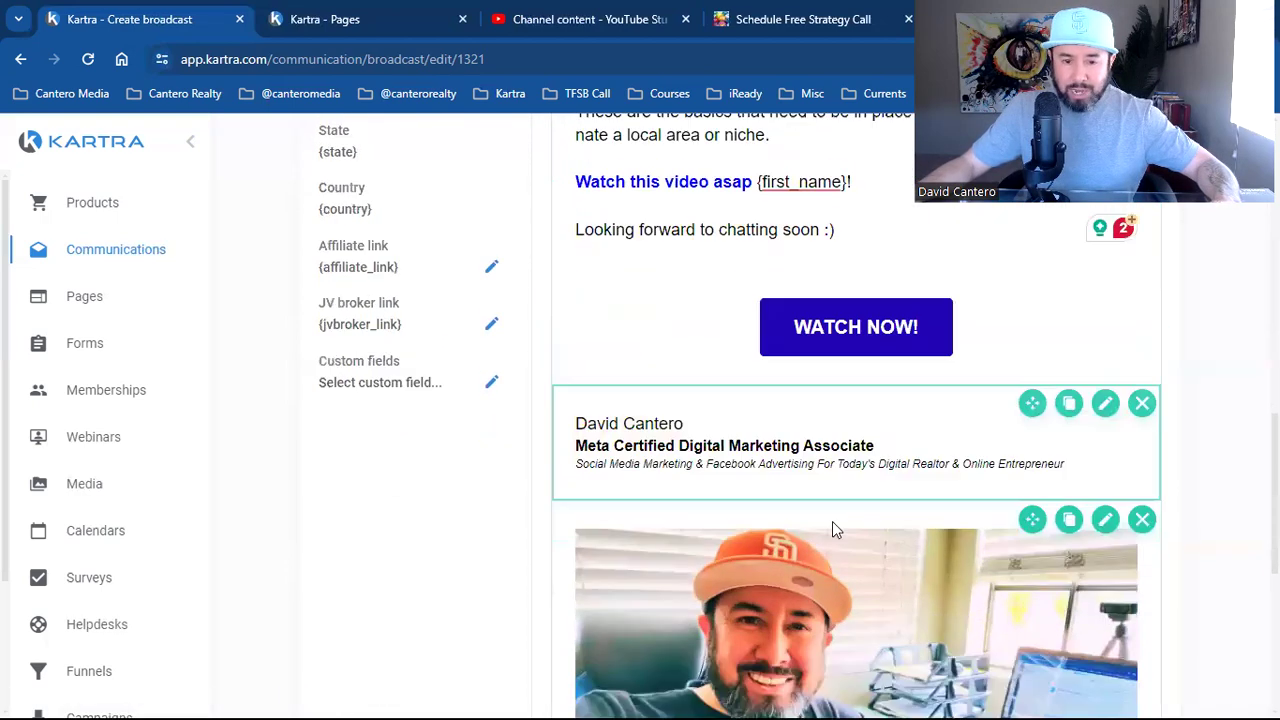
pyautogui.scroll(4, 832, 521)
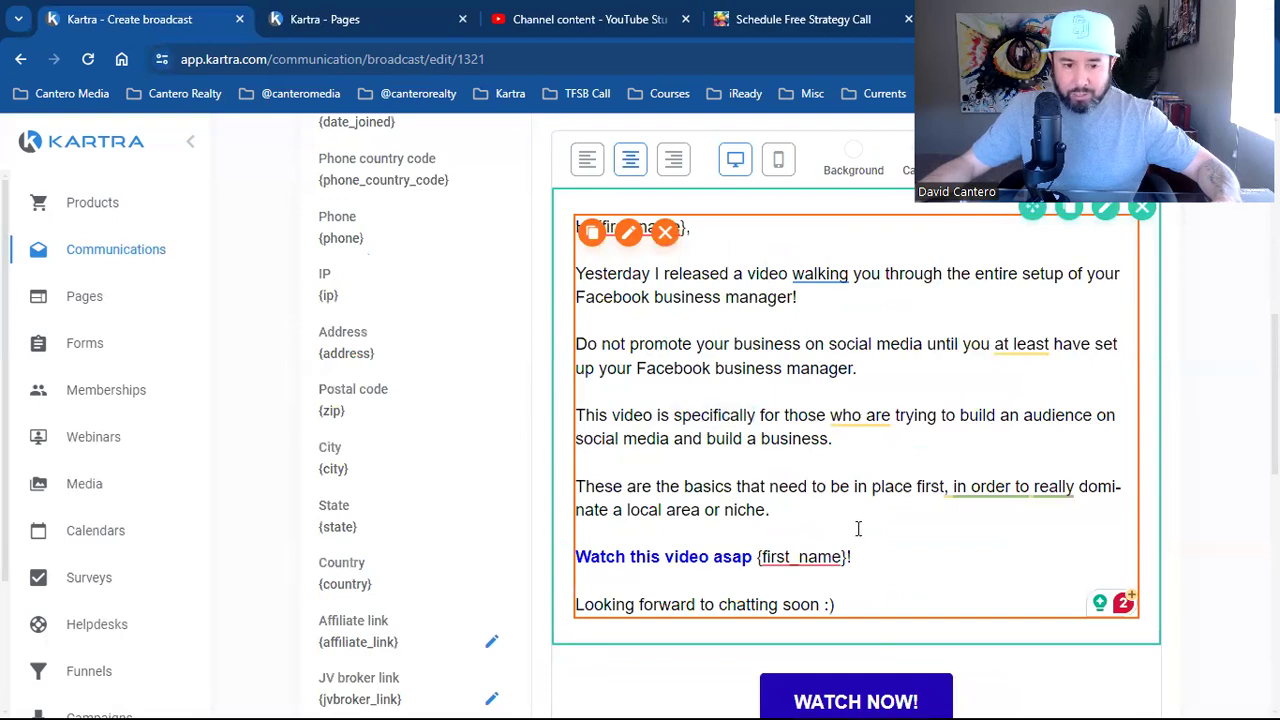
pyautogui.scroll(-3, 857, 460)
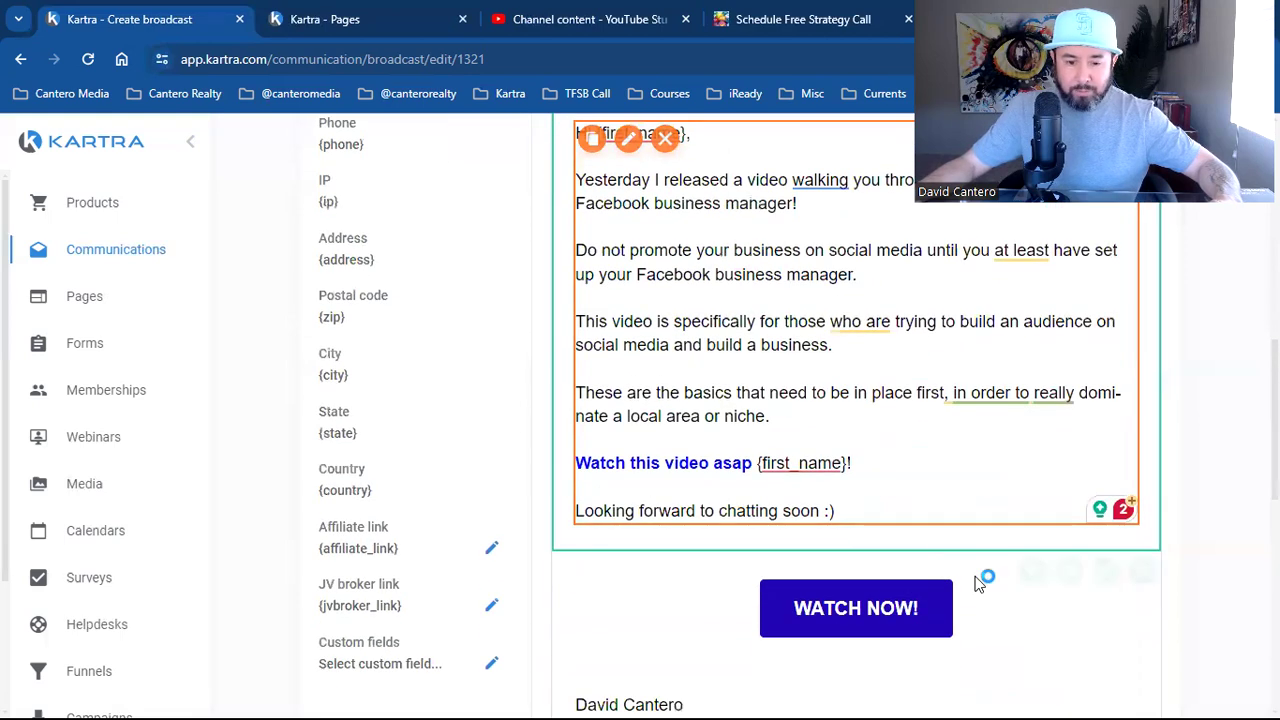
pyautogui.scroll(-5, 880, 585)
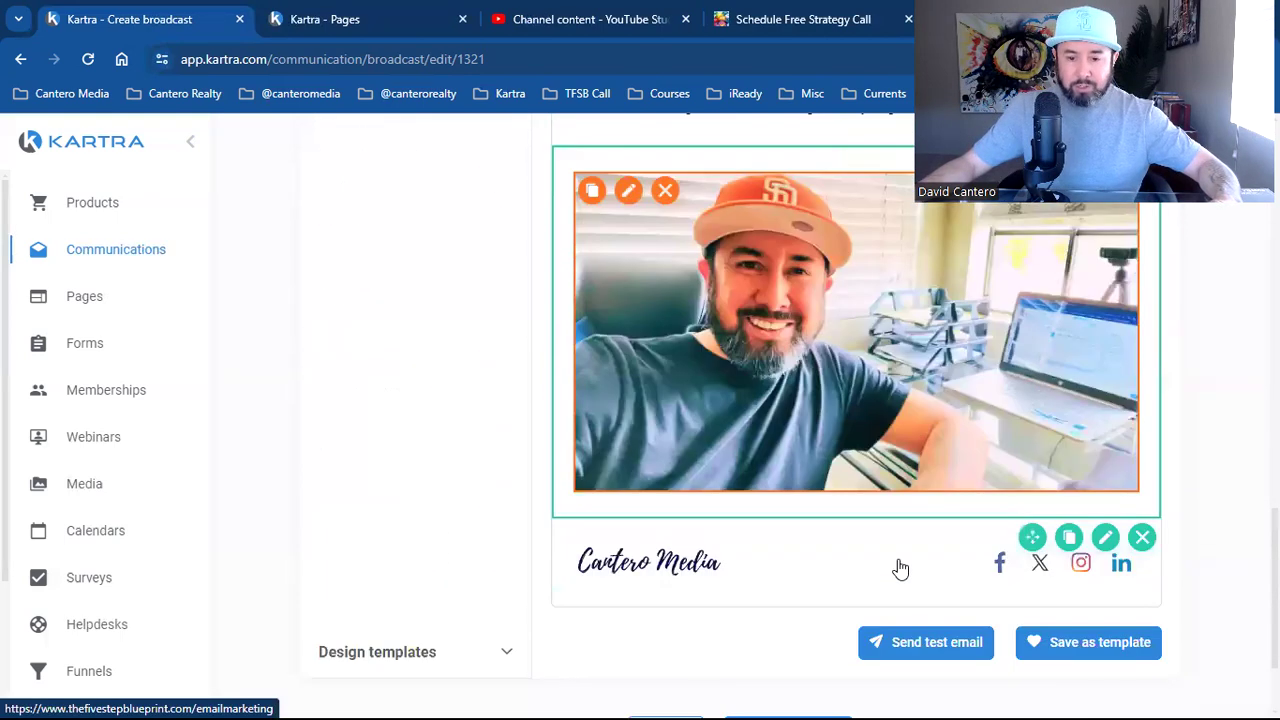
pyautogui.click(846, 636)
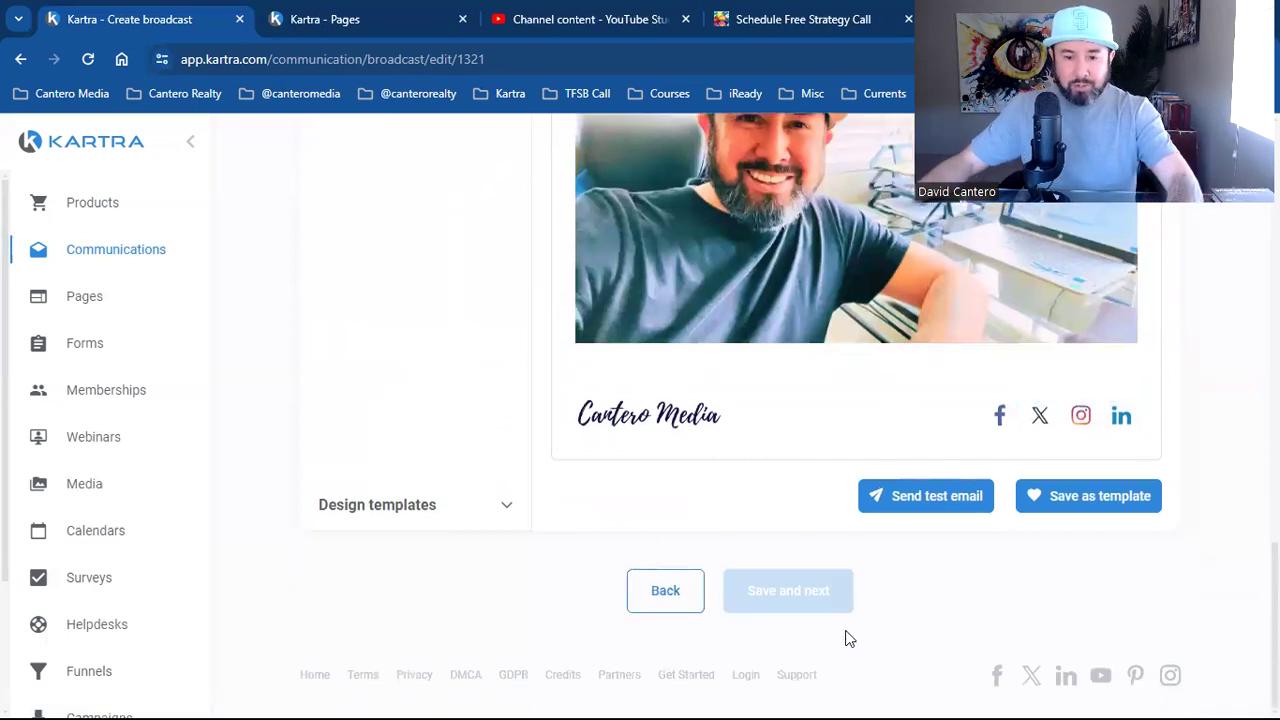
pyautogui.click(825, 606)
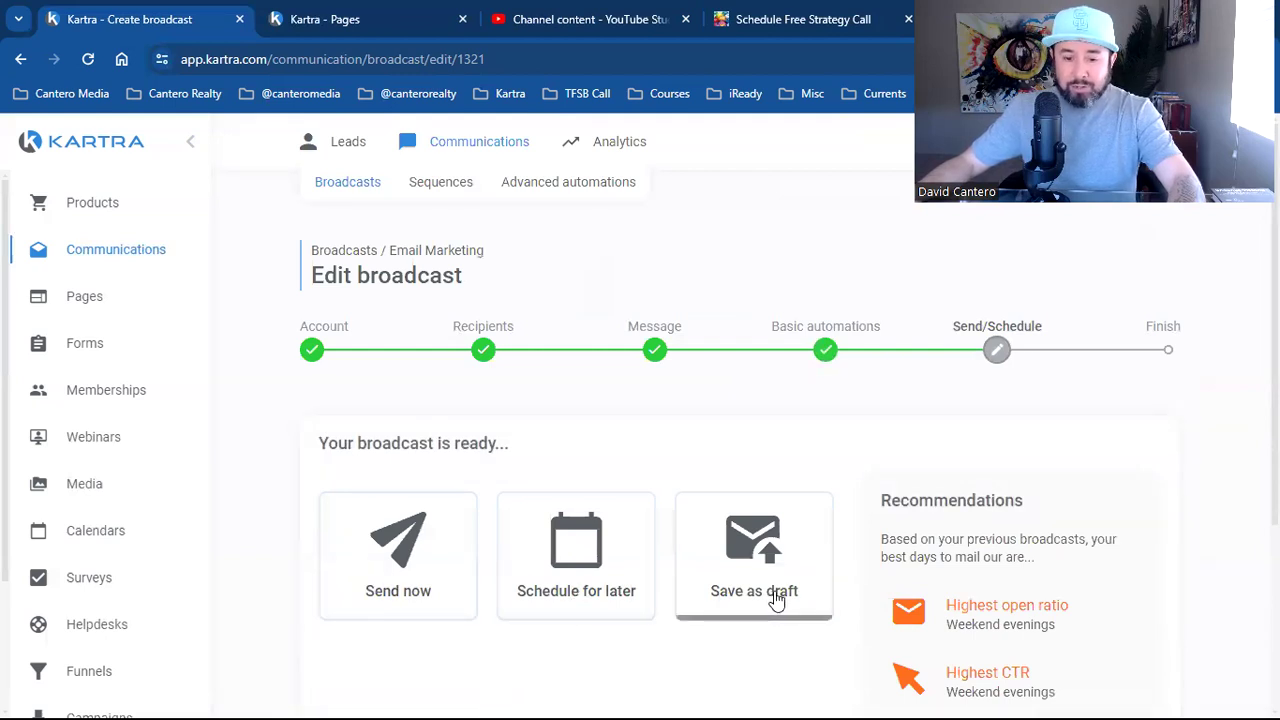
# Choose Send now and confirm sending the Email Marketing broadcast to 526 recipients
pyautogui.click(391, 590)
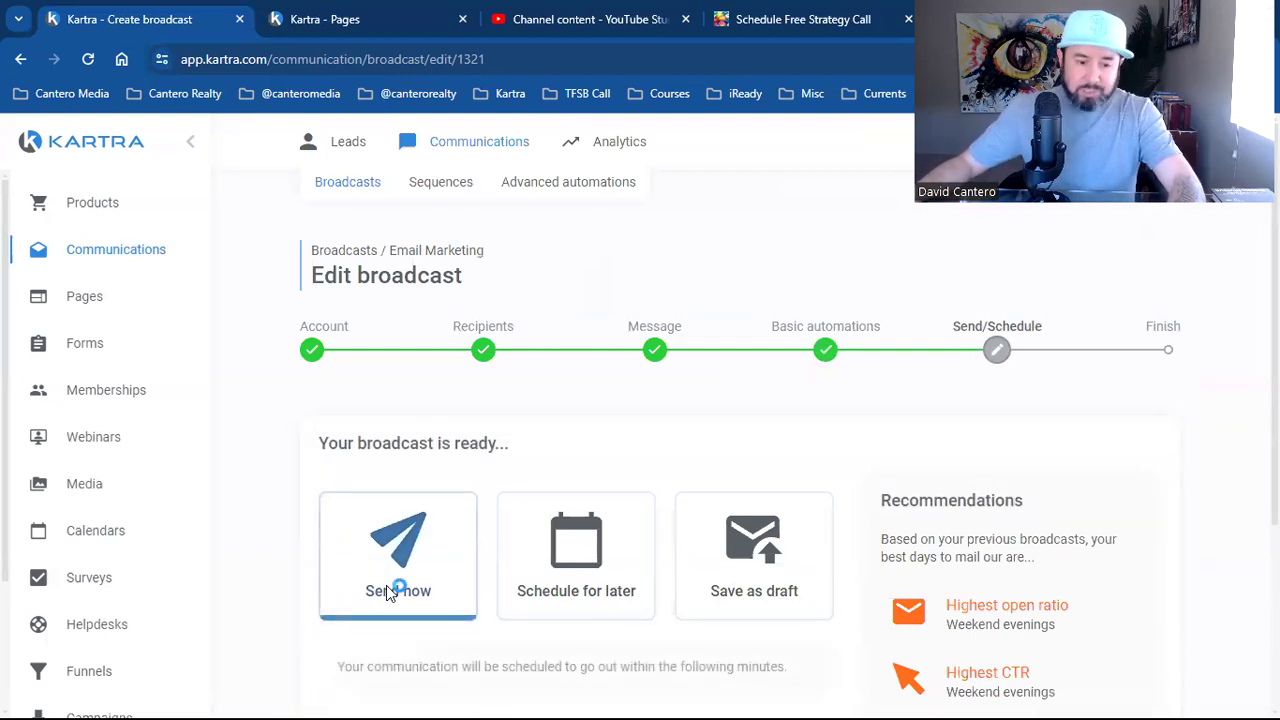
pyautogui.scroll(-2, 507, 580)
pyautogui.scroll(-2, 795, 647)
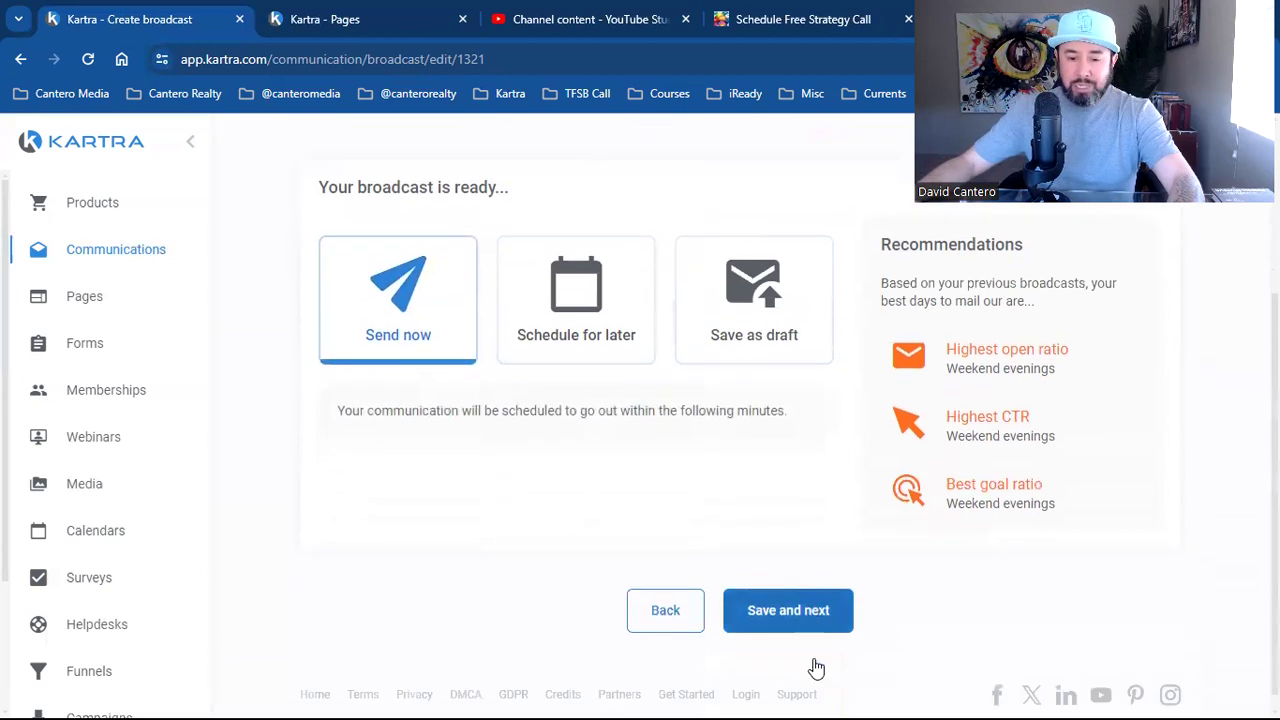
pyautogui.click(823, 596)
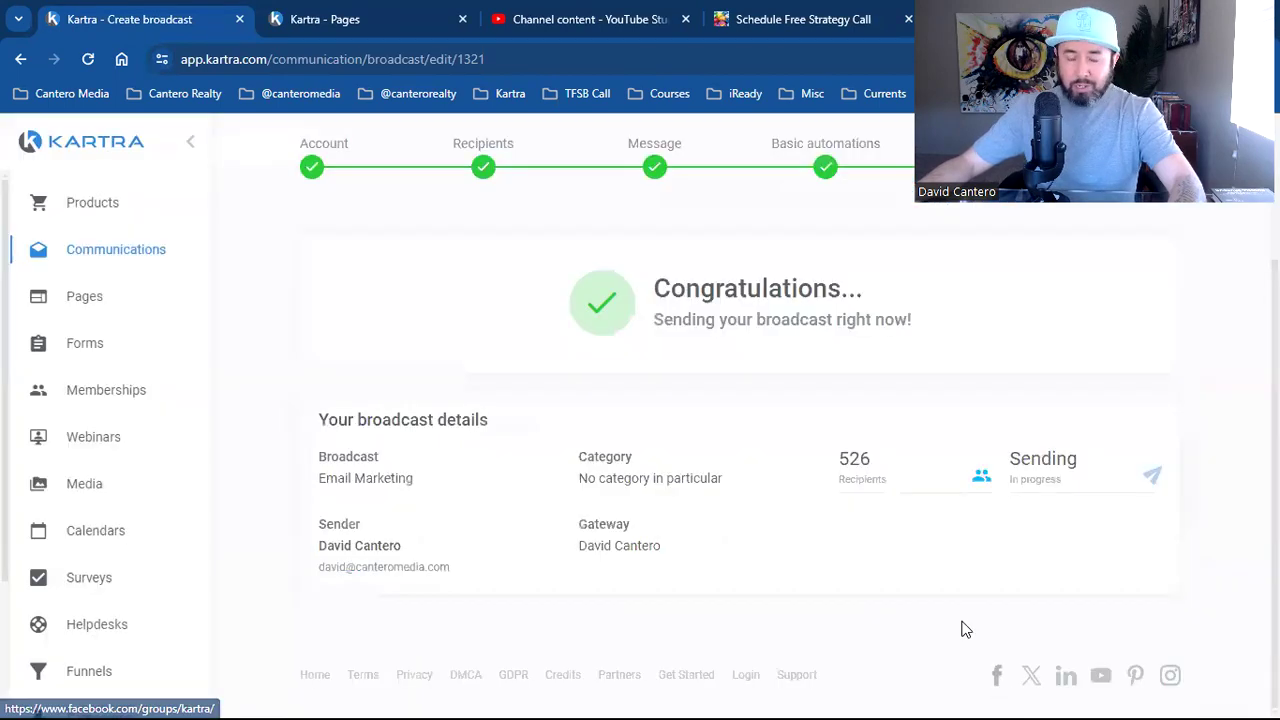
pyautogui.scroll(2, 1001, 618)
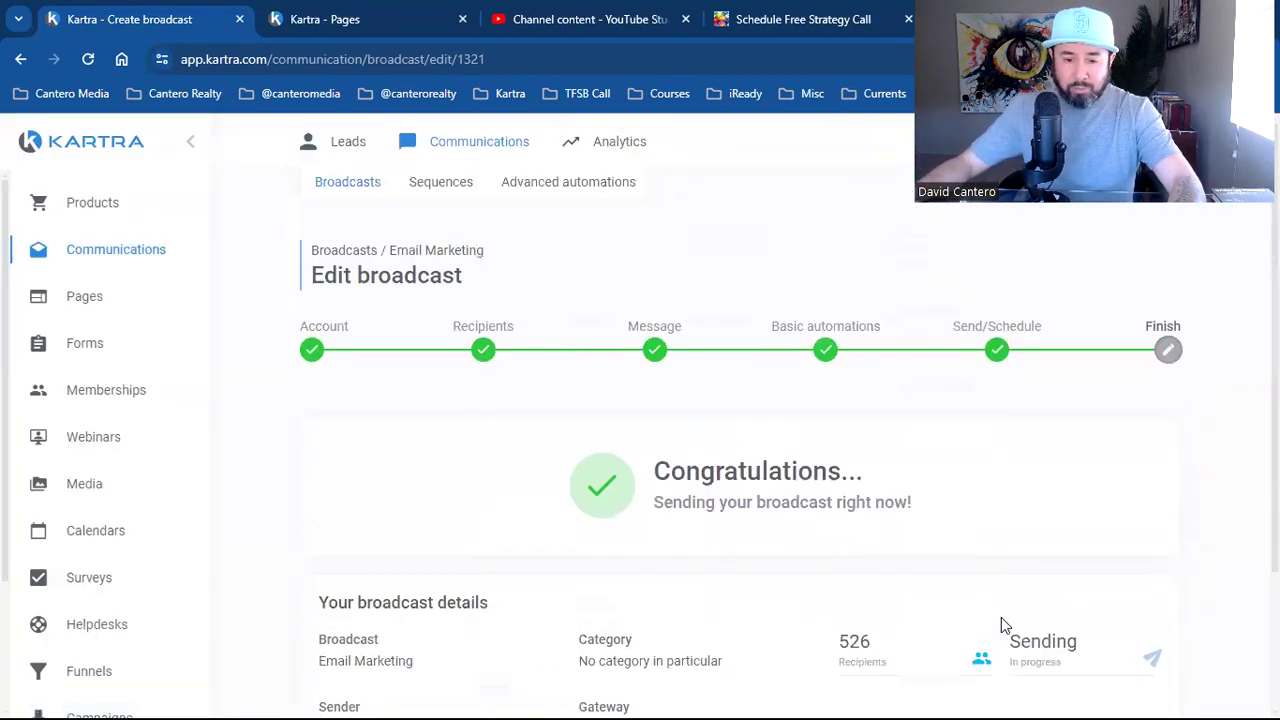
pyautogui.scroll(-2, 1001, 617)
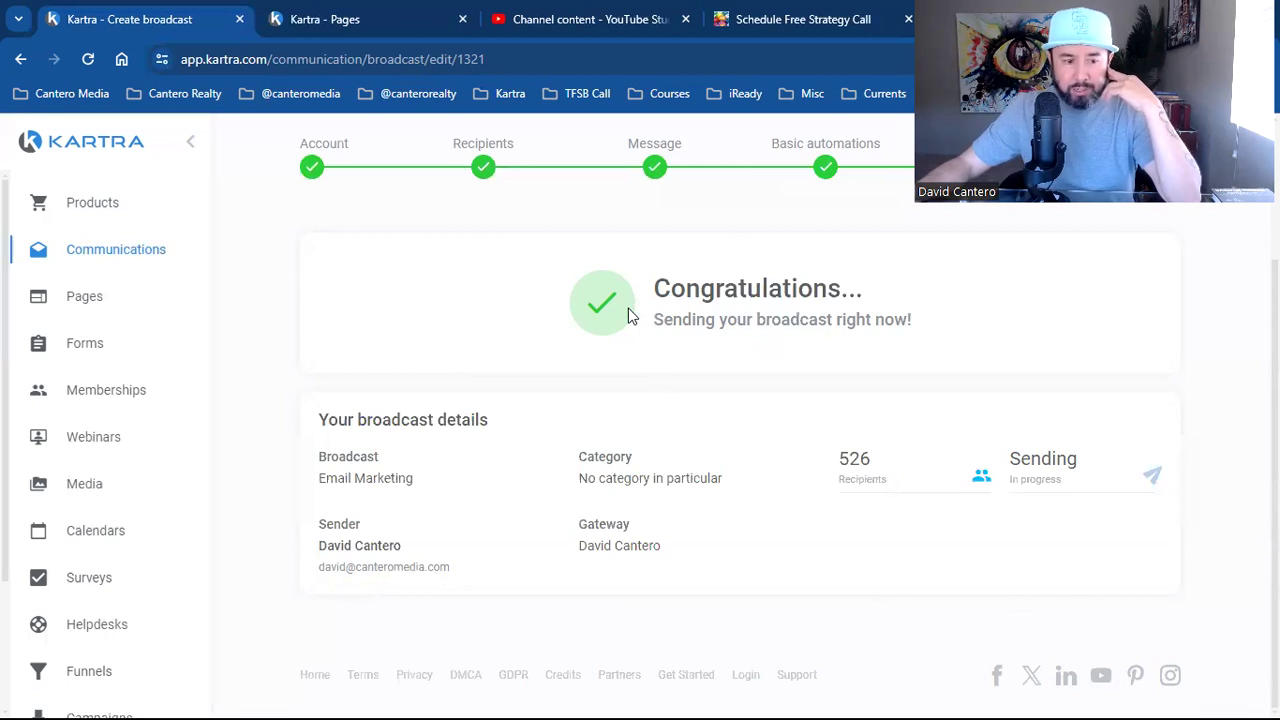
# Filter Broadcasts analytics to Today and open the Email Marketing broadcast's two leads in a new tab
pyautogui.click(115, 258)
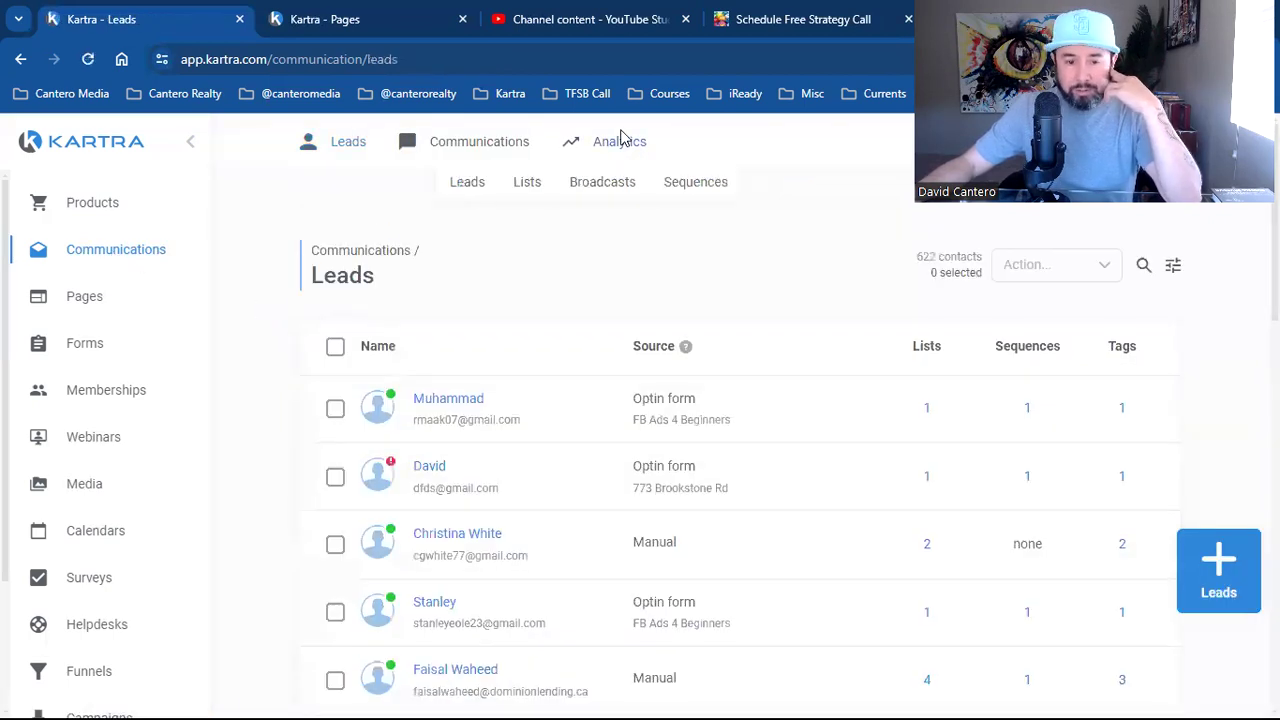
pyautogui.click(608, 186)
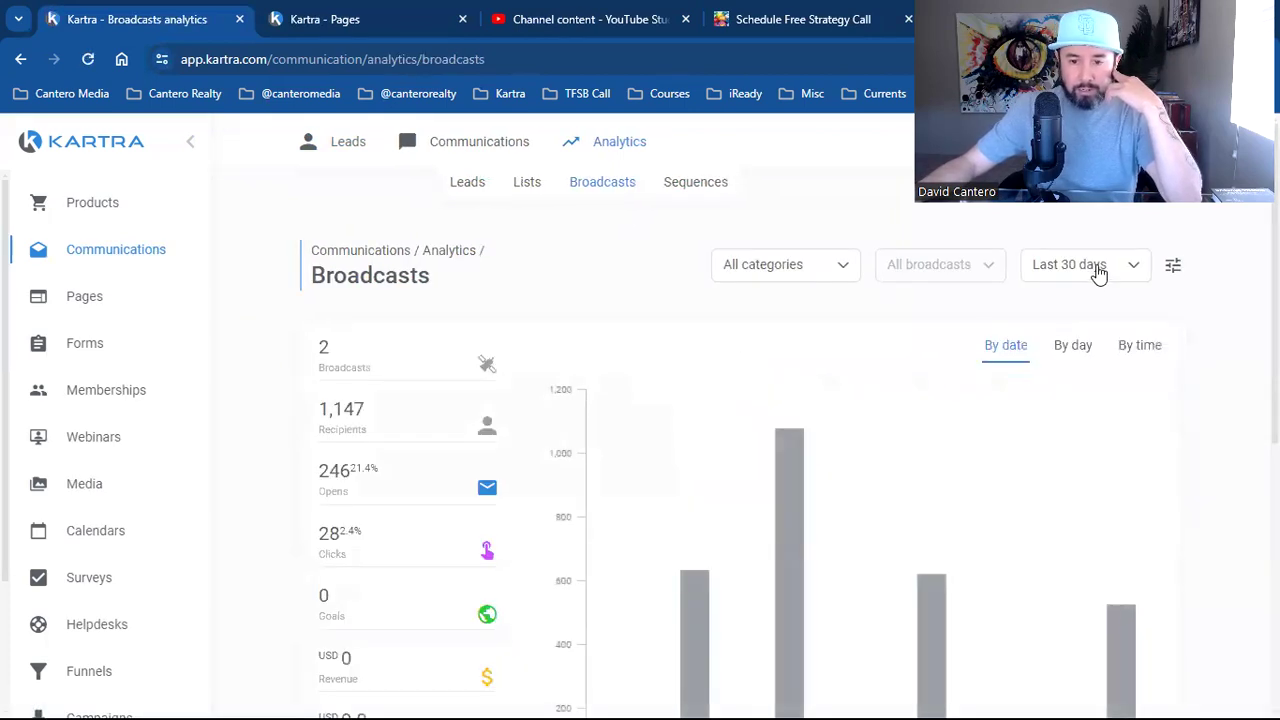
pyautogui.click(1098, 273)
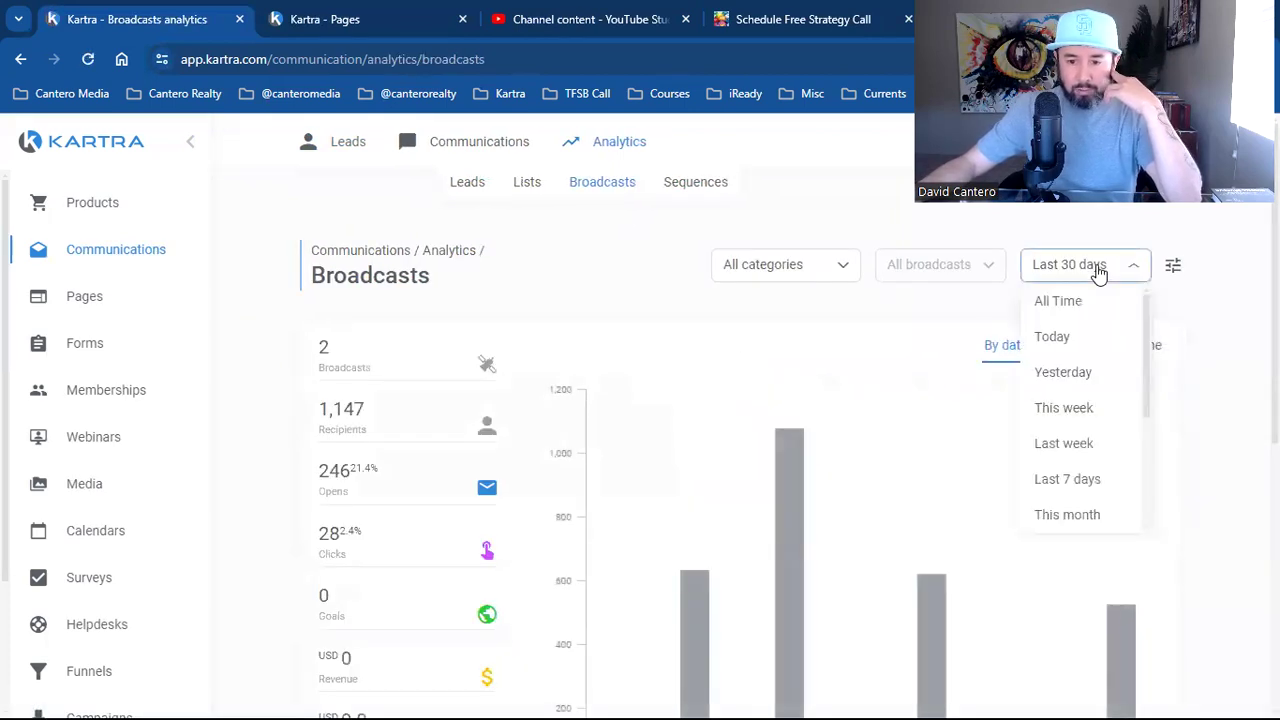
pyautogui.click(1089, 338)
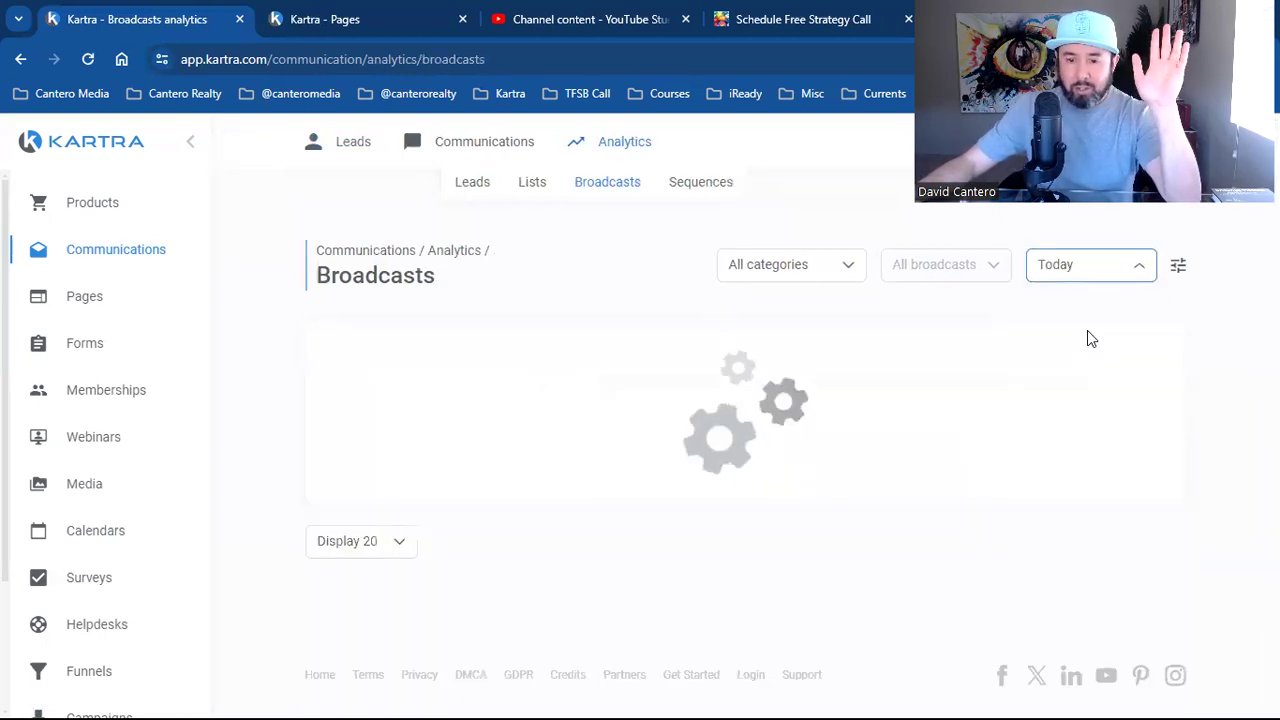
pyautogui.scroll(-4, 1195, 557)
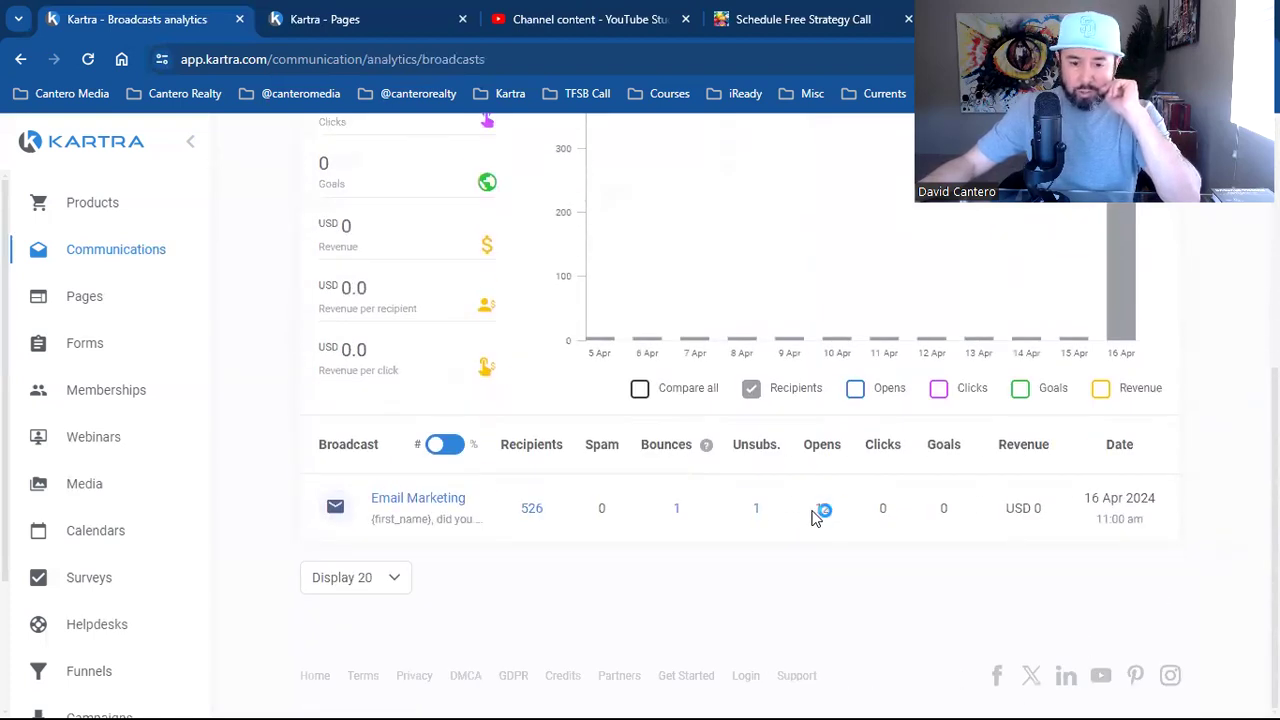
pyautogui.click(757, 512)
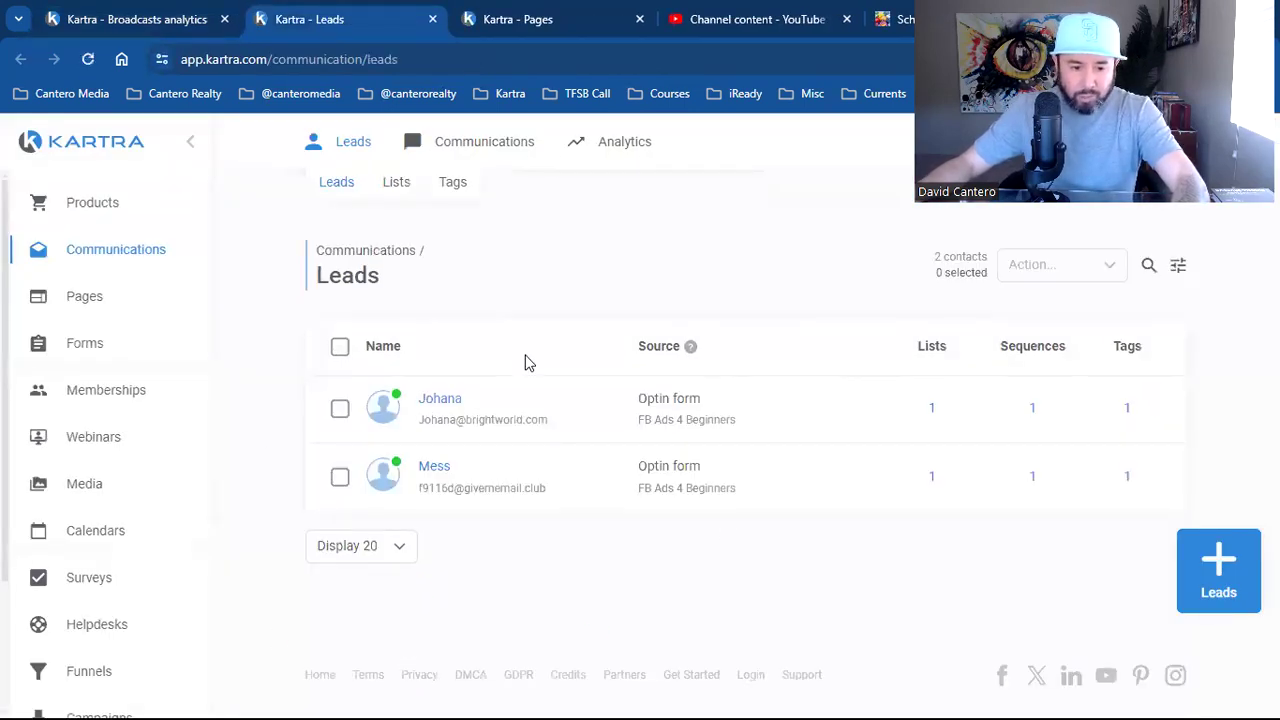
# Delete both FB Ads 4 Beginners leads with the Delete leads bulk action, then reload the list without resubmitting
pyautogui.click(340, 408)
pyautogui.click(340, 477)
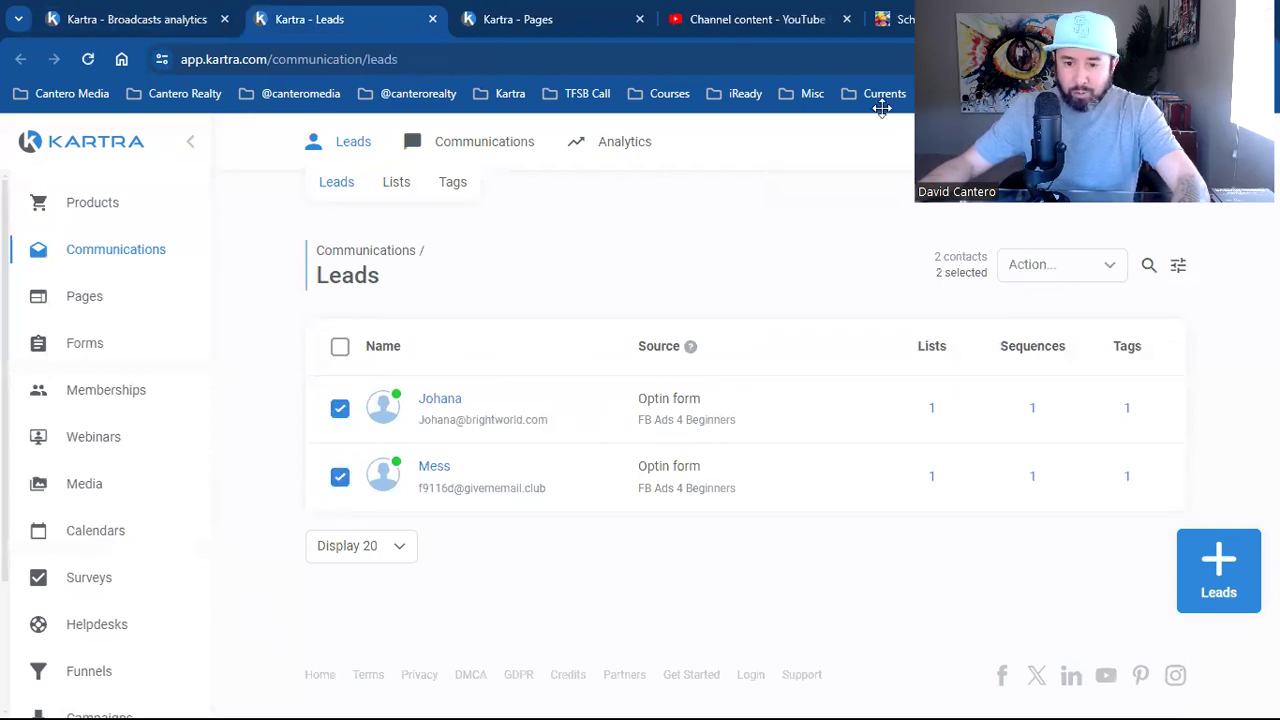
pyautogui.click(1060, 264)
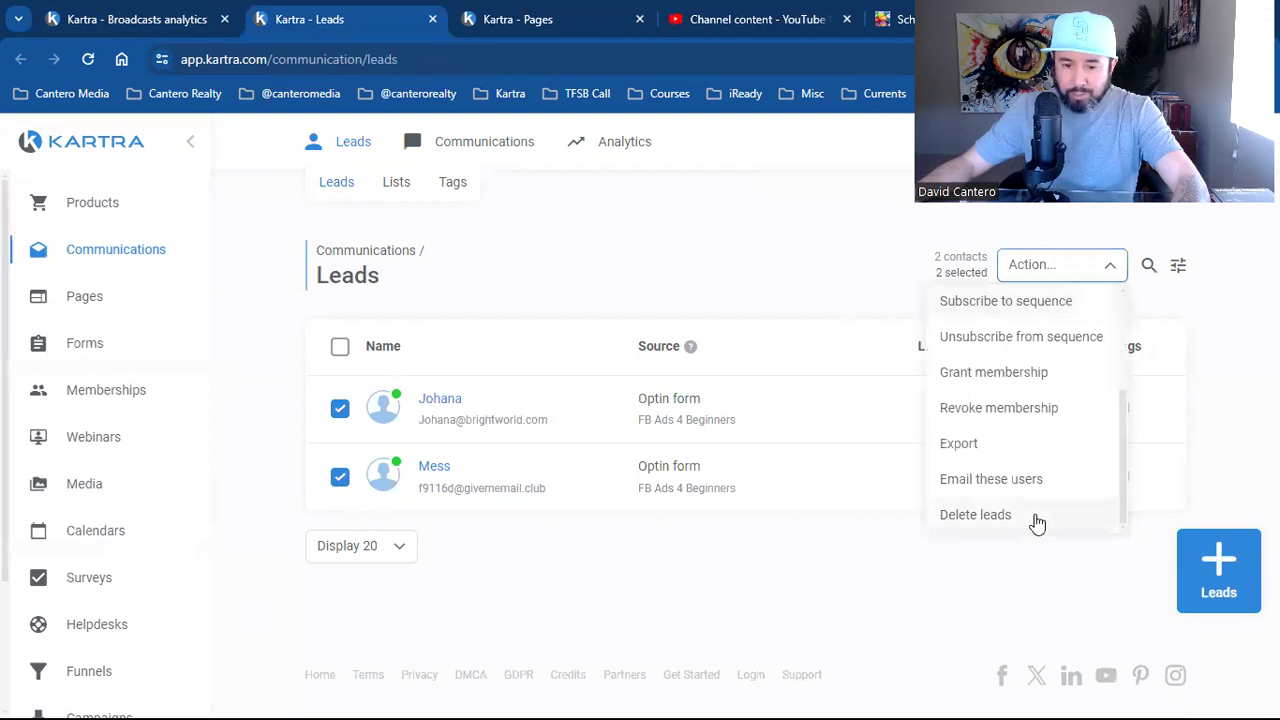
pyautogui.click(1034, 516)
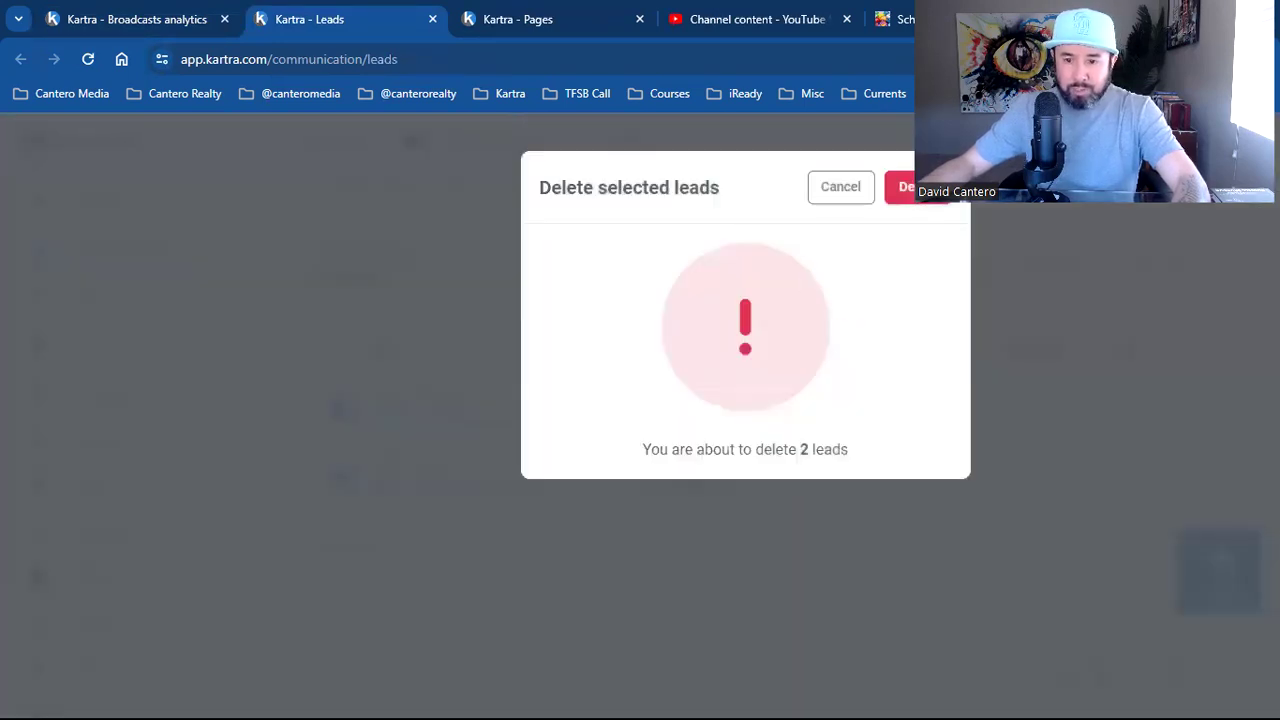
pyautogui.press('Return')
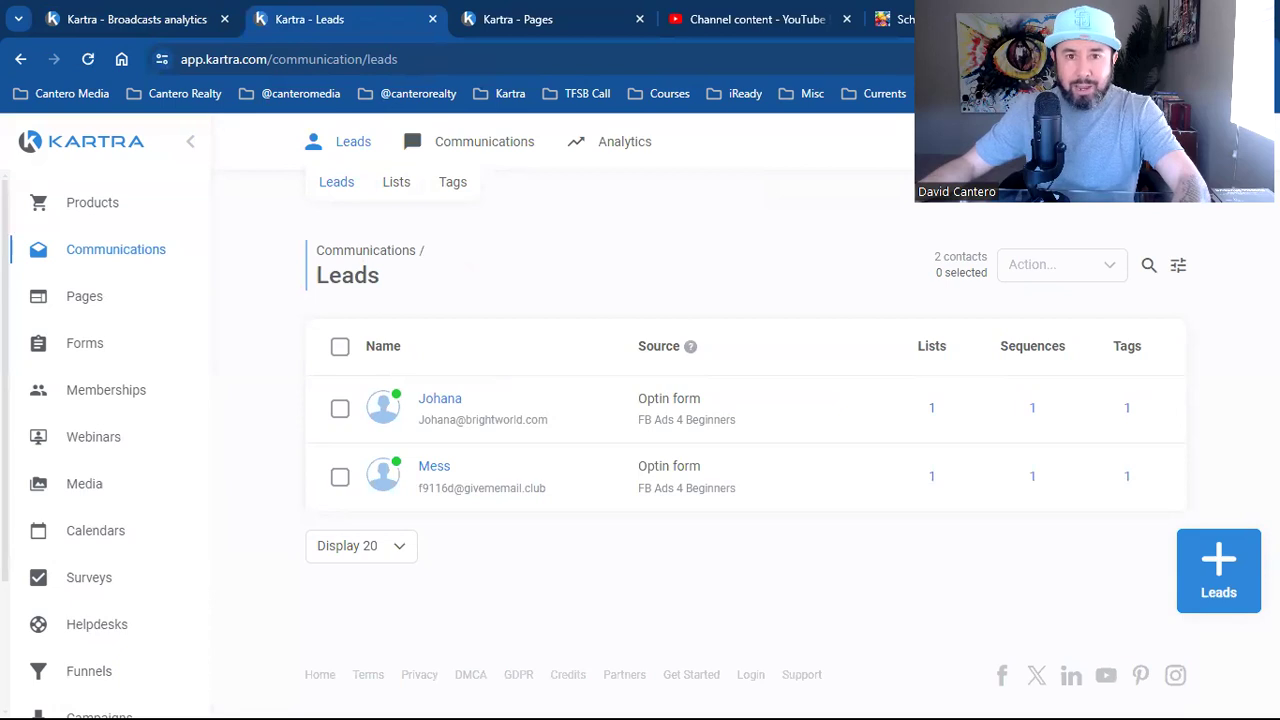
pyautogui.click(88, 59)
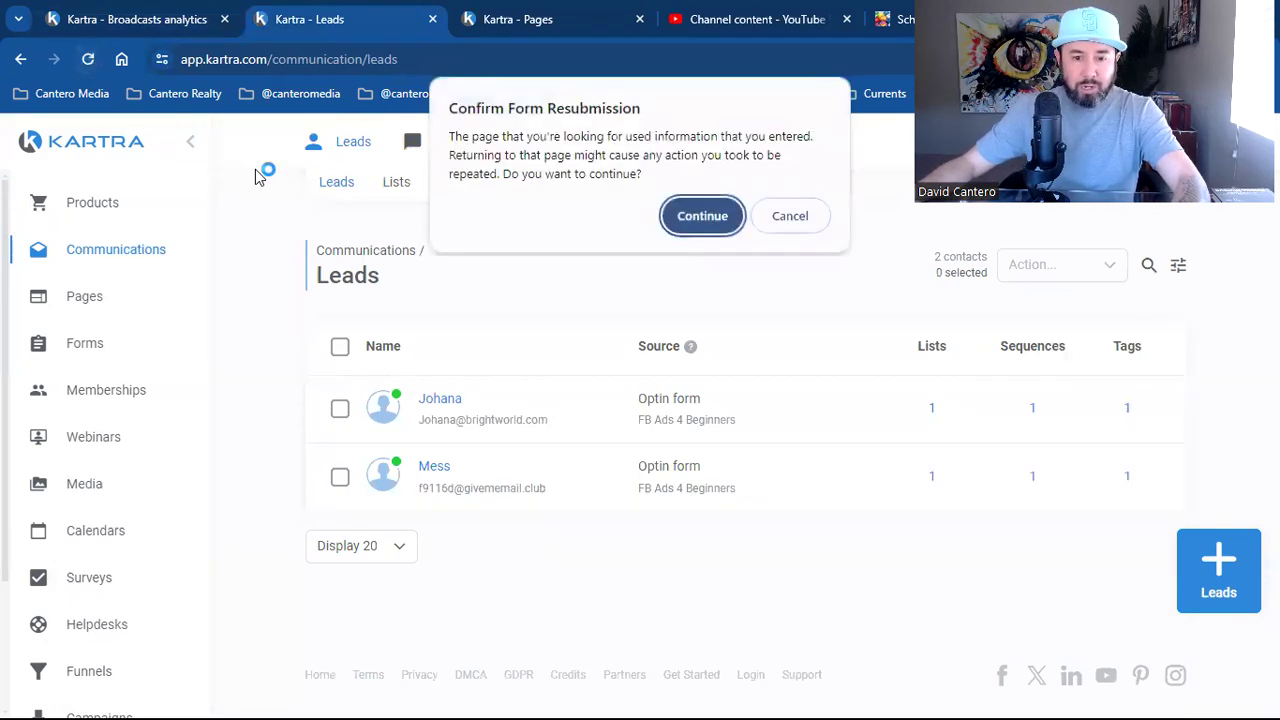
pyautogui.click(789, 214)
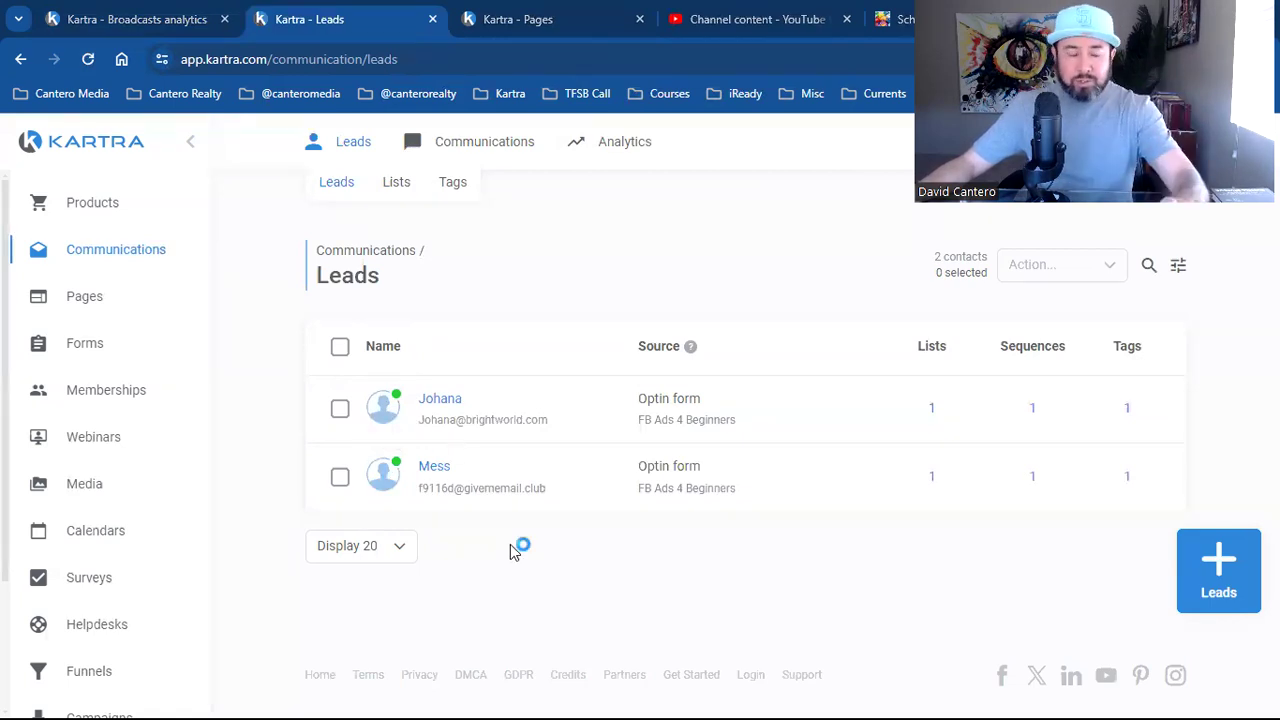
# Return to the Broadcasts analytics and set the date range to Today
pyautogui.click(157, 19)
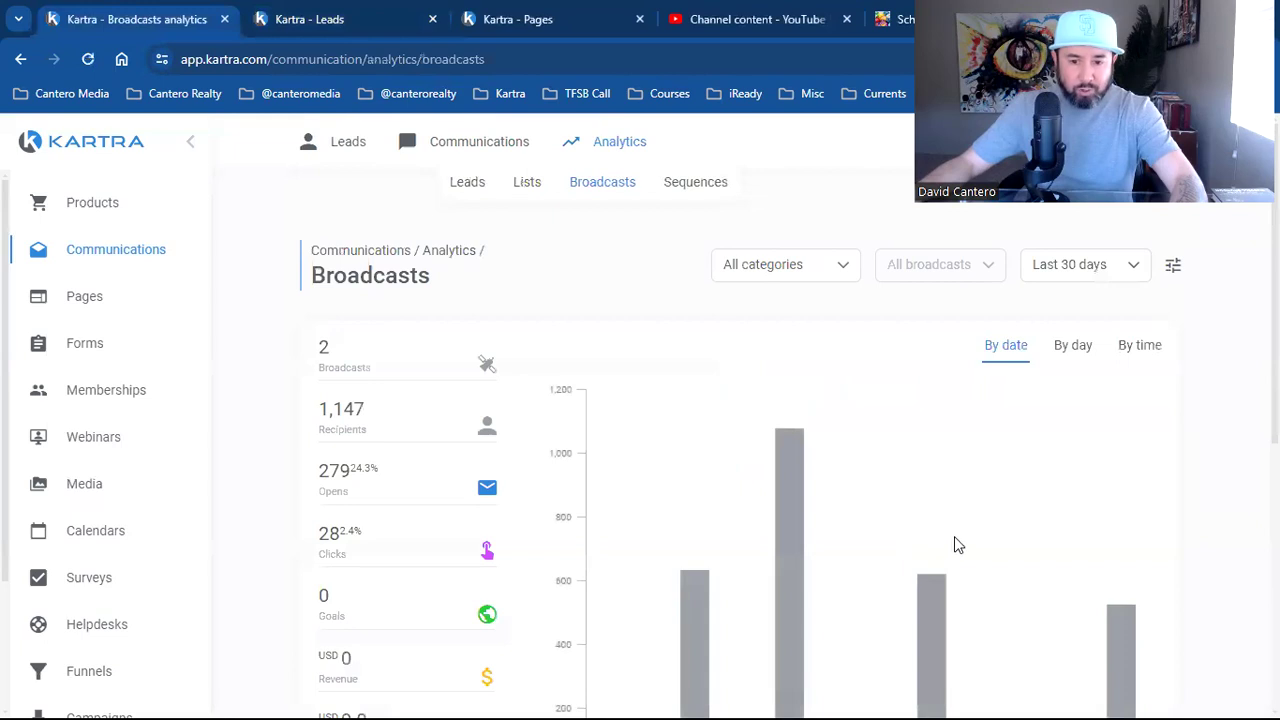
pyautogui.scroll(-5, 1178, 545)
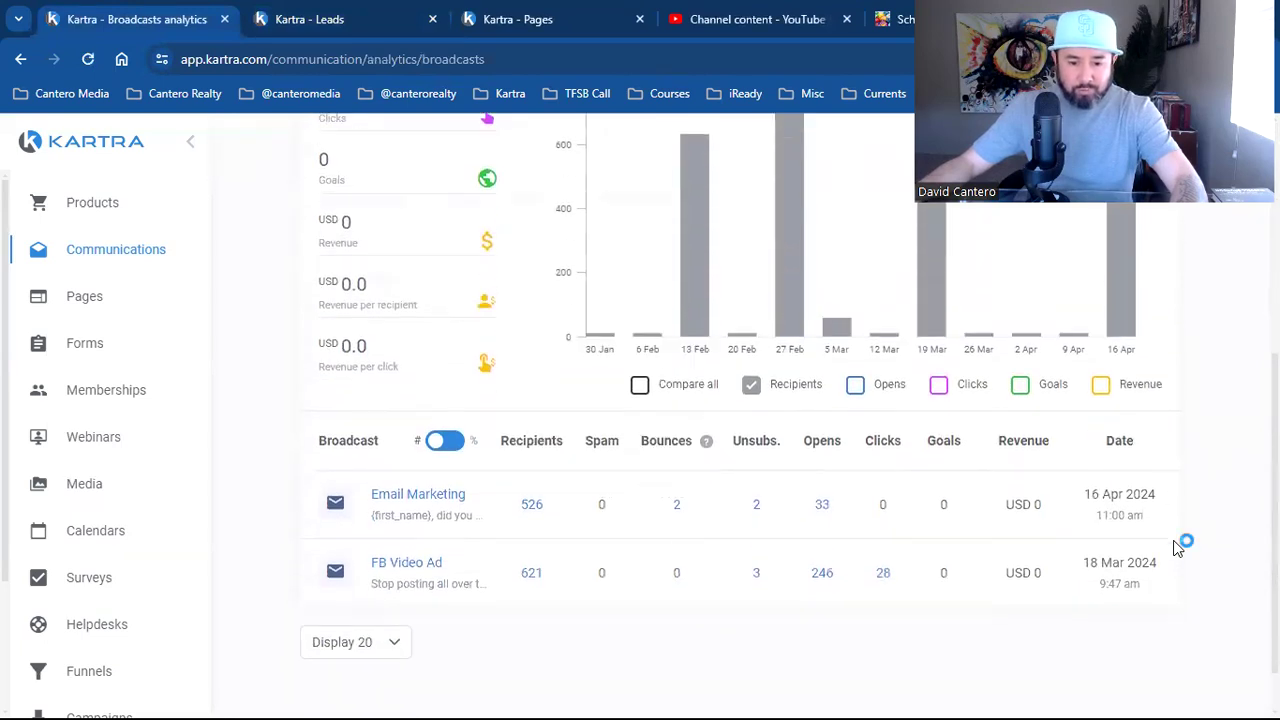
pyautogui.scroll(5, 774, 543)
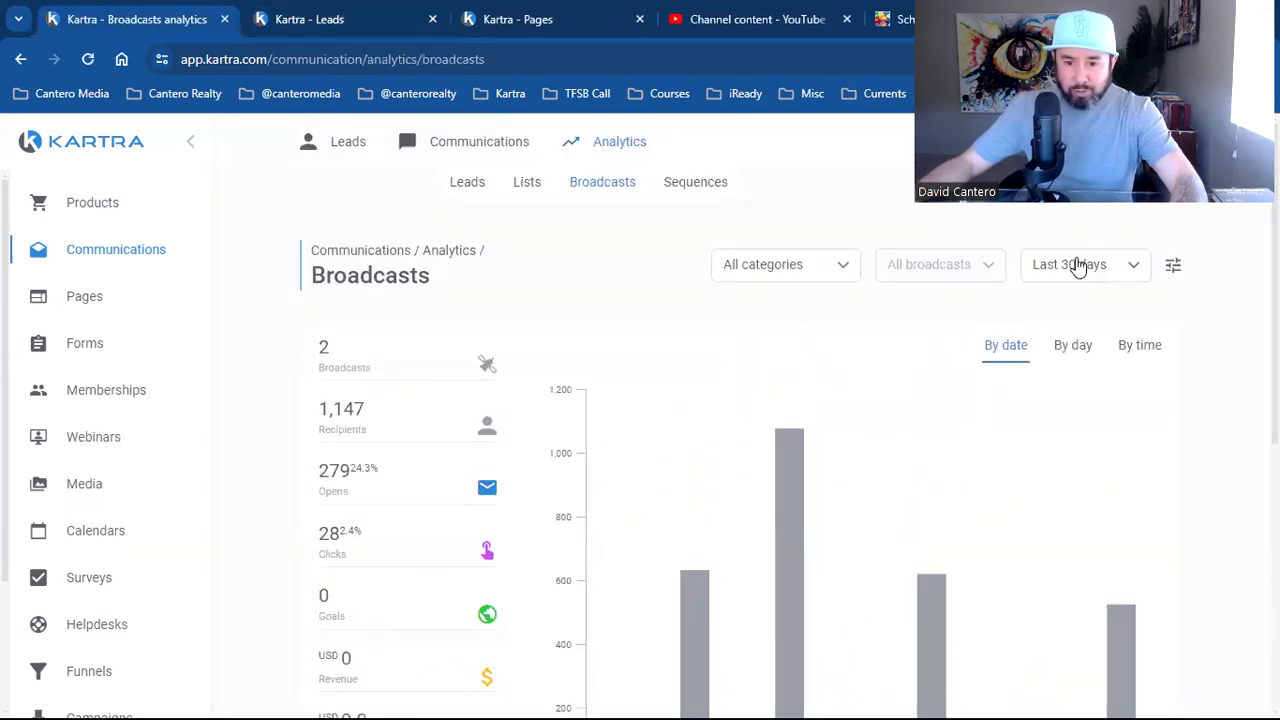
pyautogui.click(1072, 264)
pyautogui.click(1078, 336)
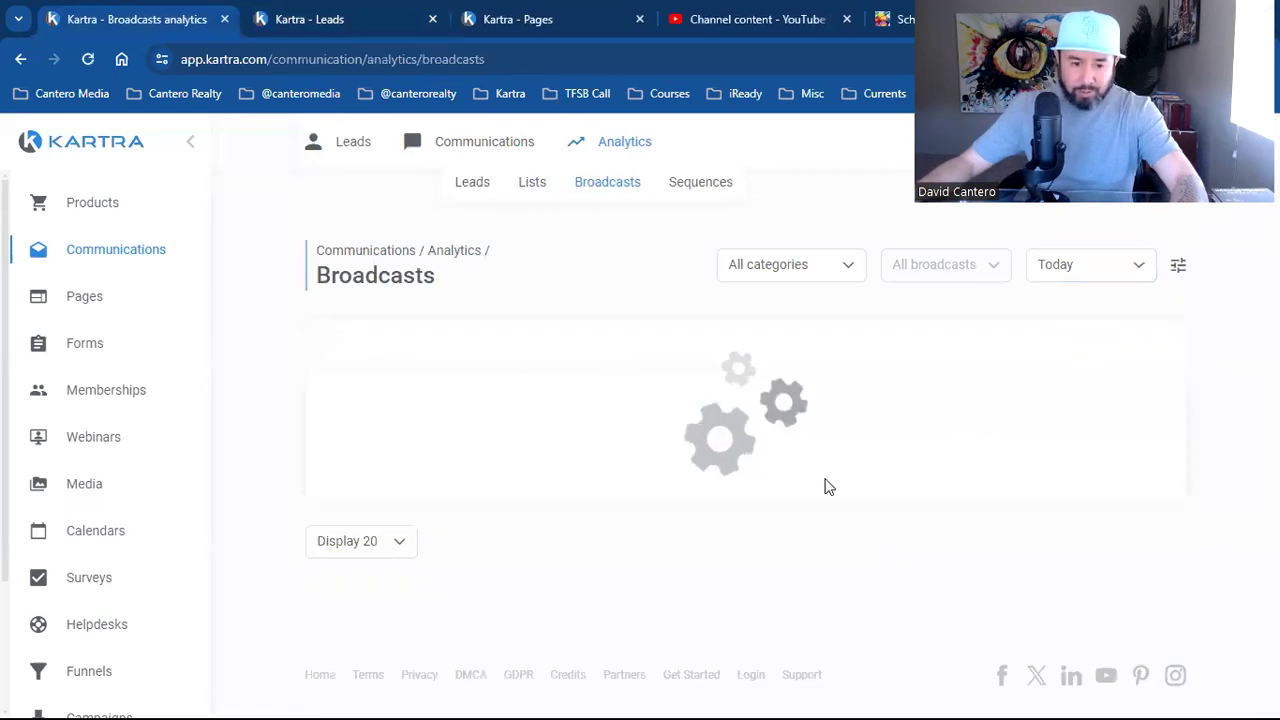
pyautogui.scroll(-5, 300, 580)
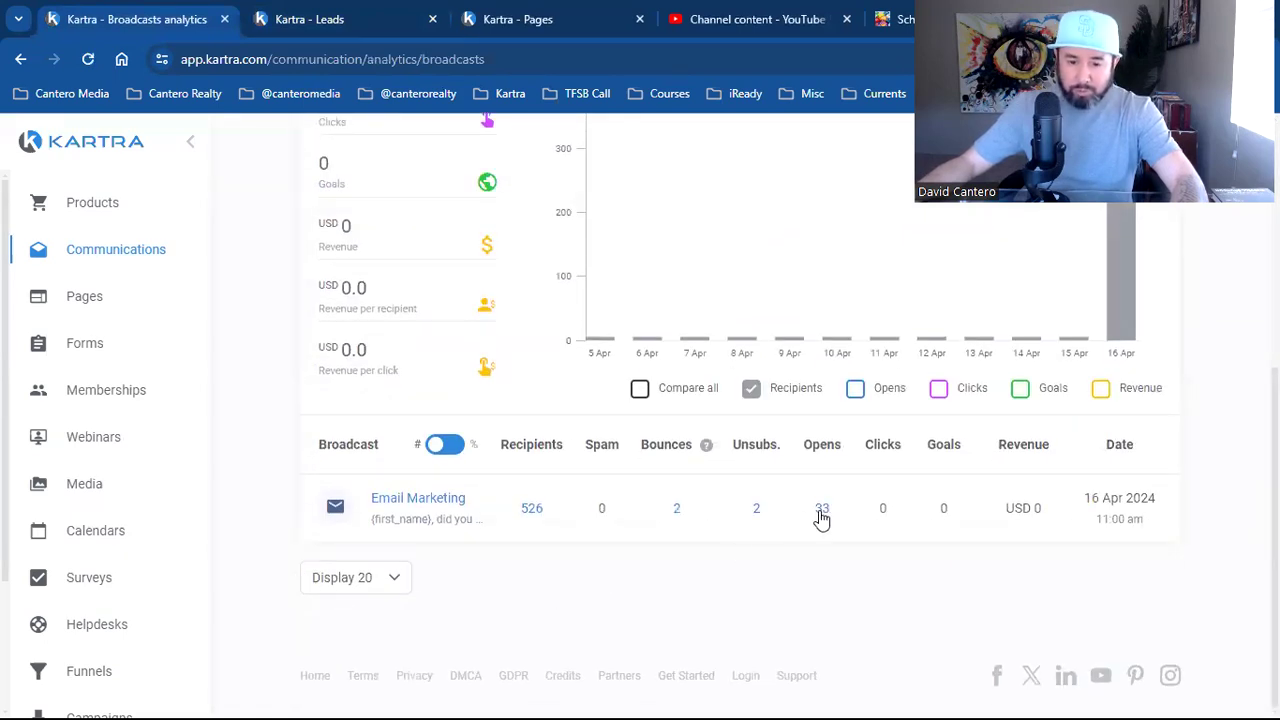
# Check the Email Marketing broadcast's unsubscribe and bounce lead lists, closing each empty tab
pyautogui.click(758, 512)
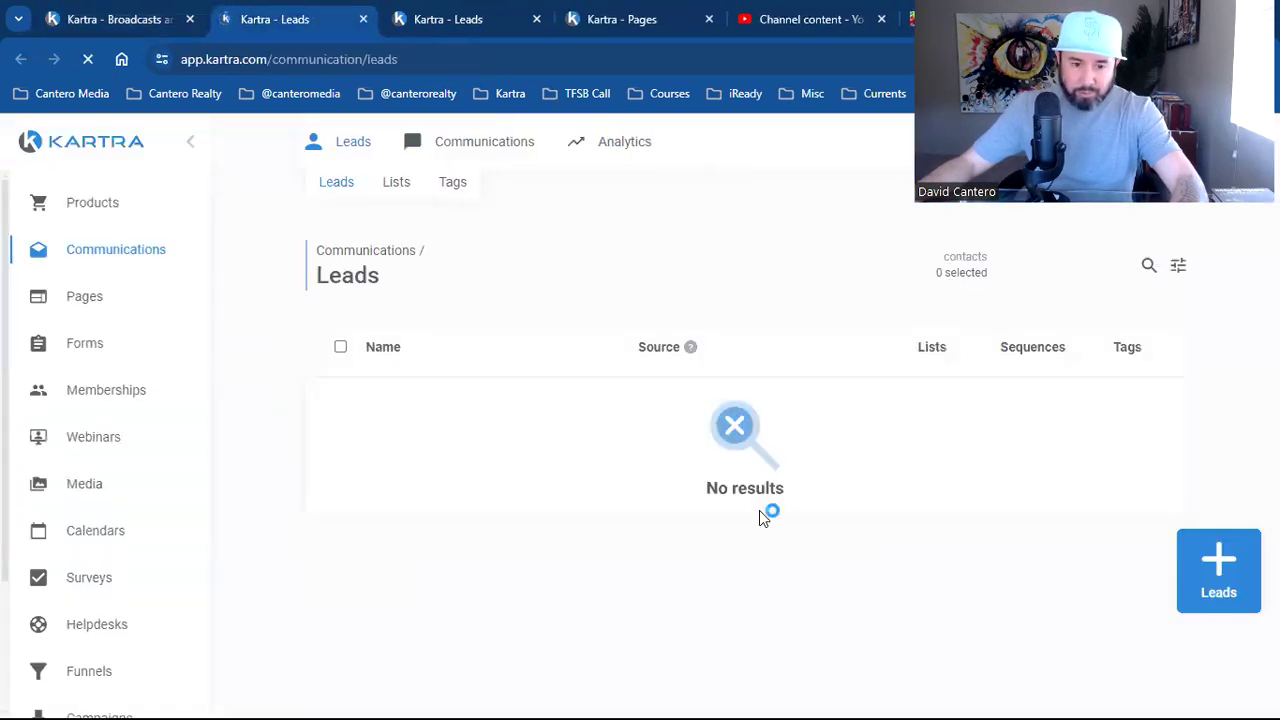
pyautogui.click(363, 20)
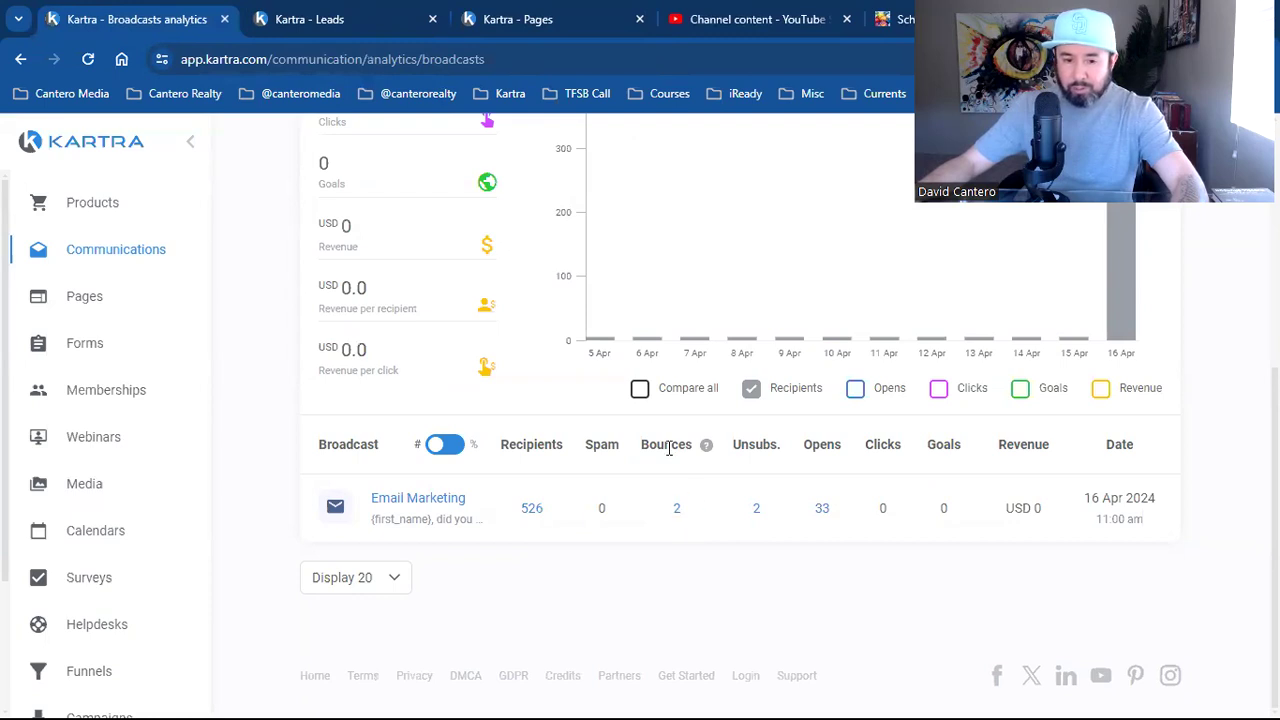
pyautogui.click(677, 510)
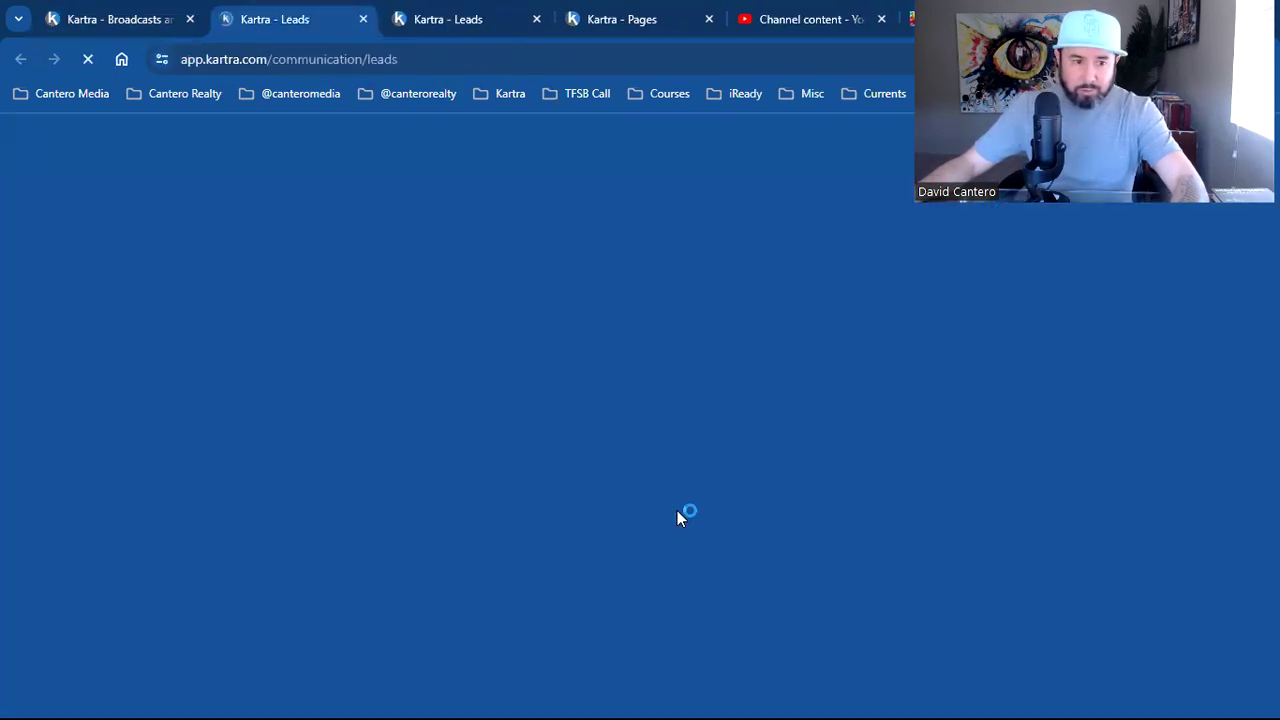
pyautogui.click(363, 19)
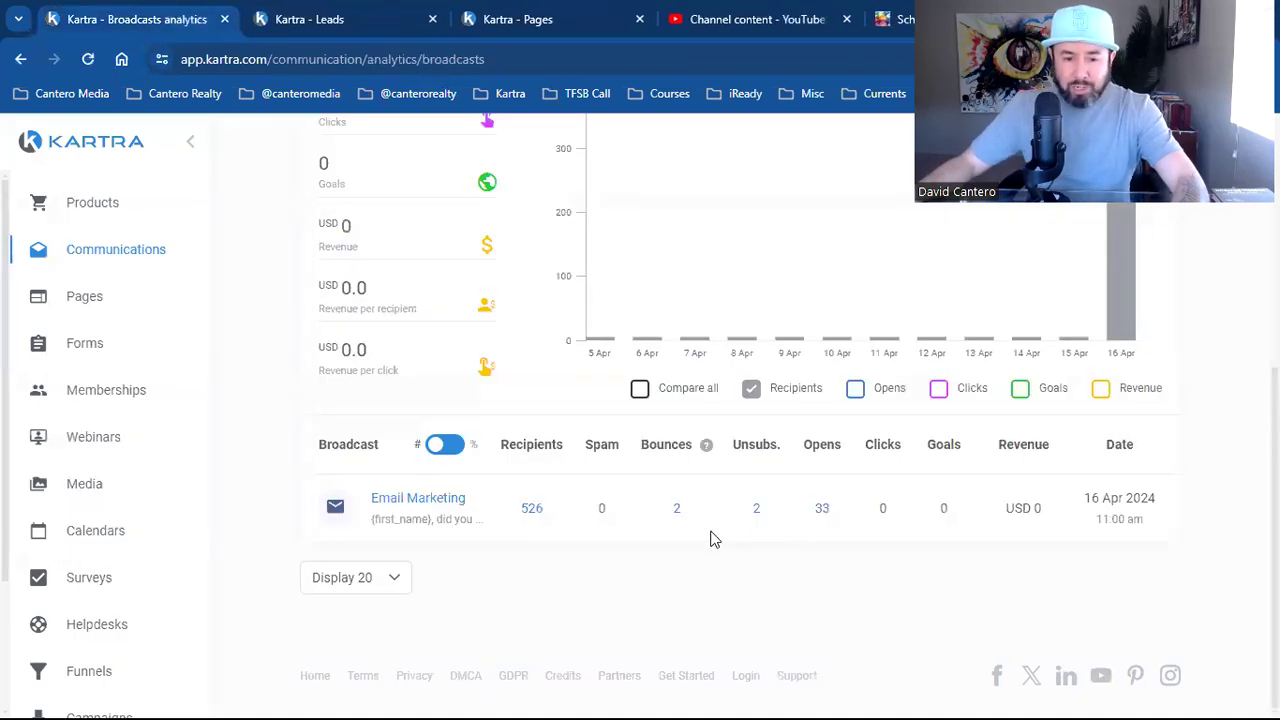
# View the broadcast's opens, then set the analytics range back to Today
pyautogui.click(823, 513)
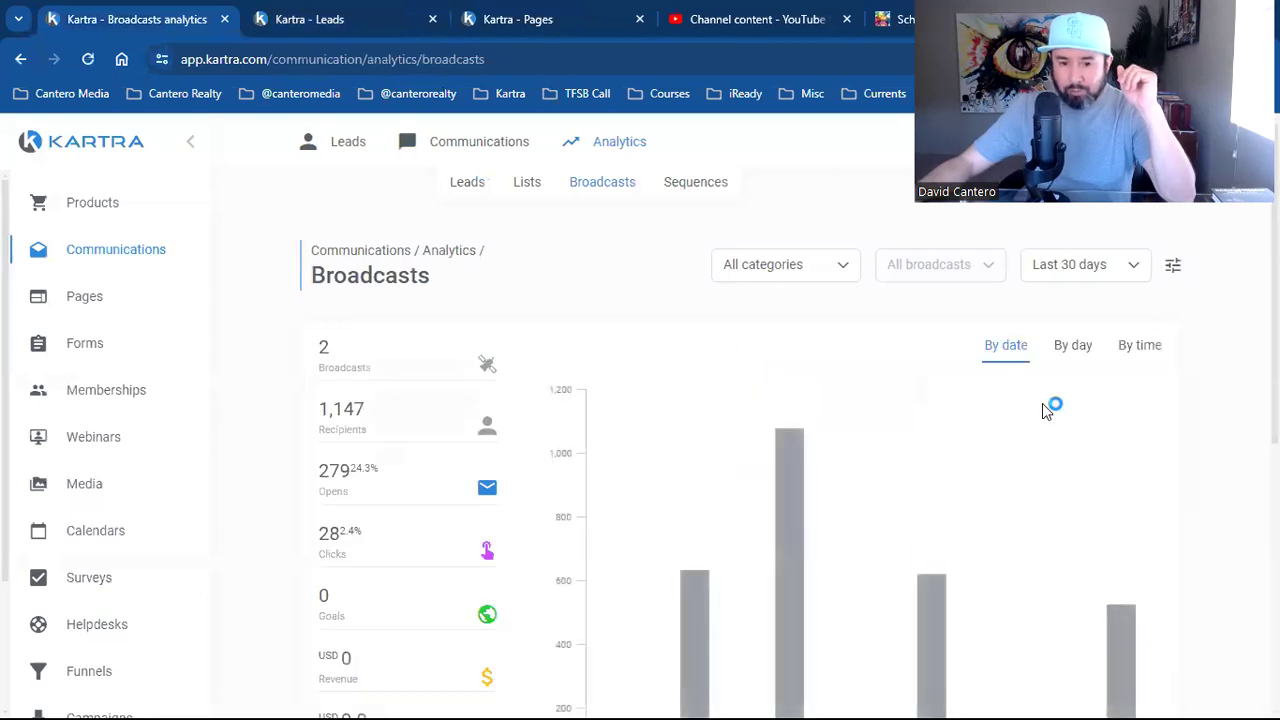
pyautogui.click(1090, 264)
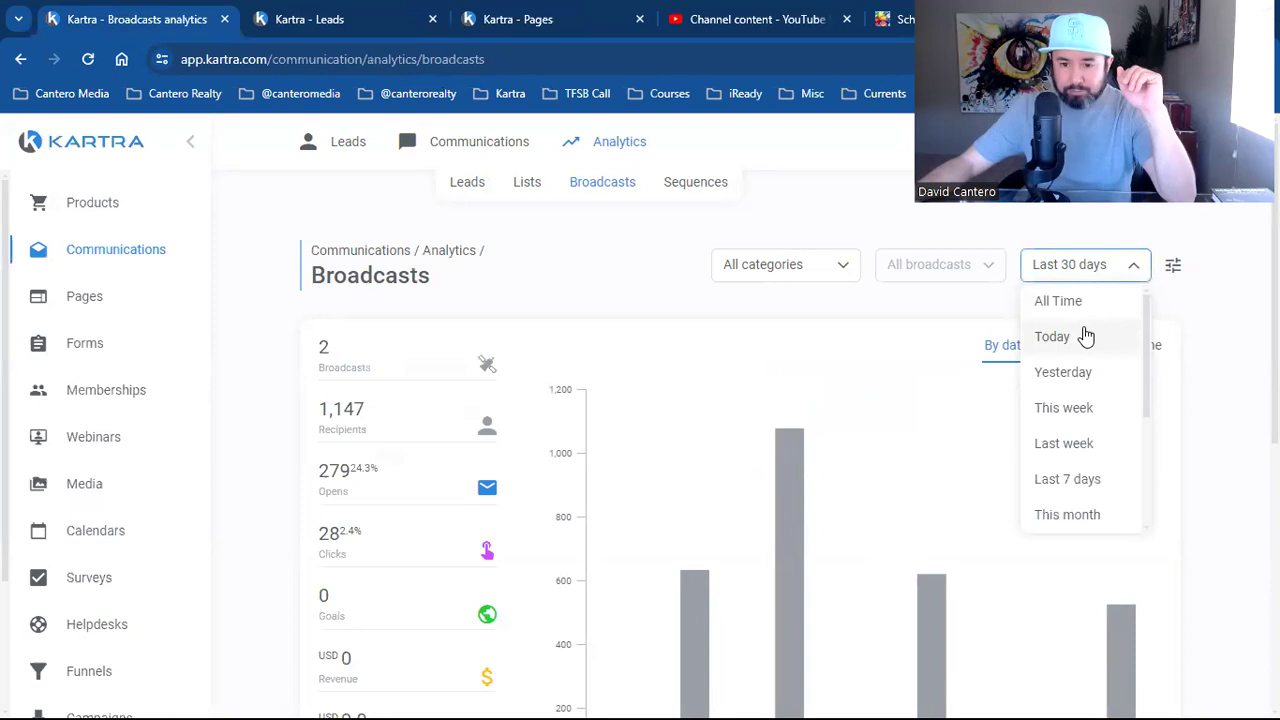
pyautogui.click(1086, 337)
pyautogui.scroll(-5, 949, 582)
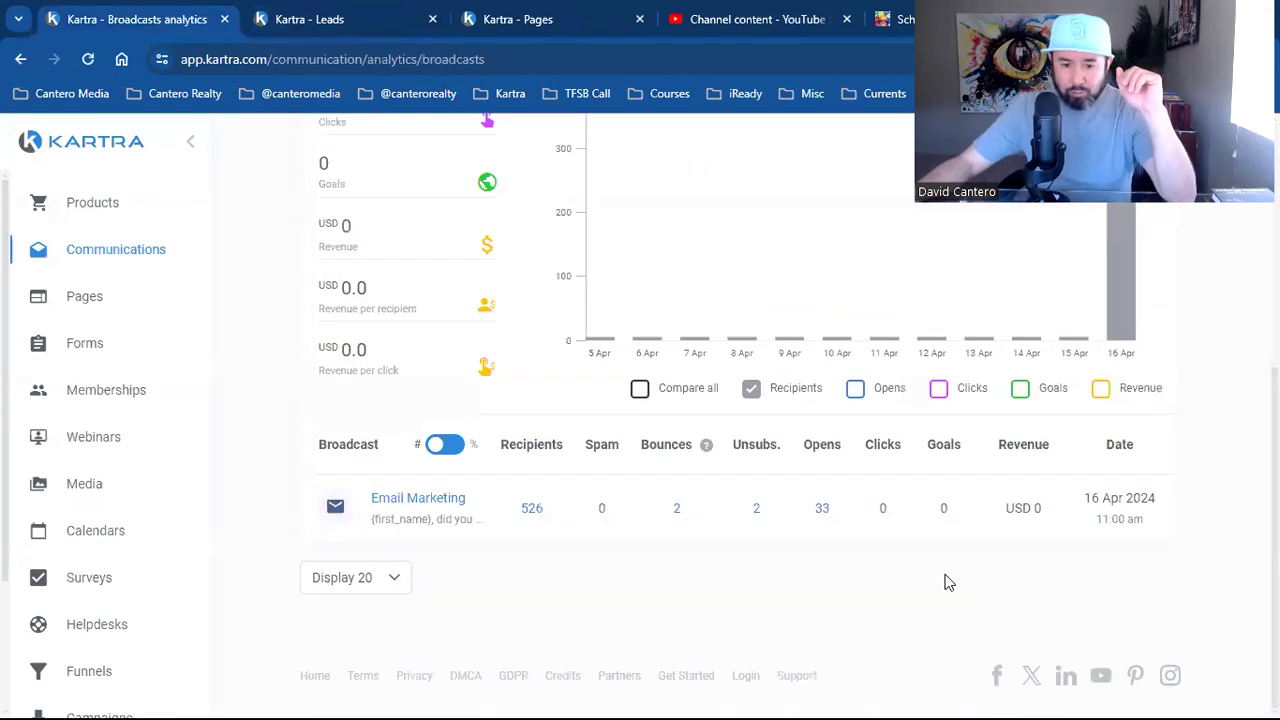